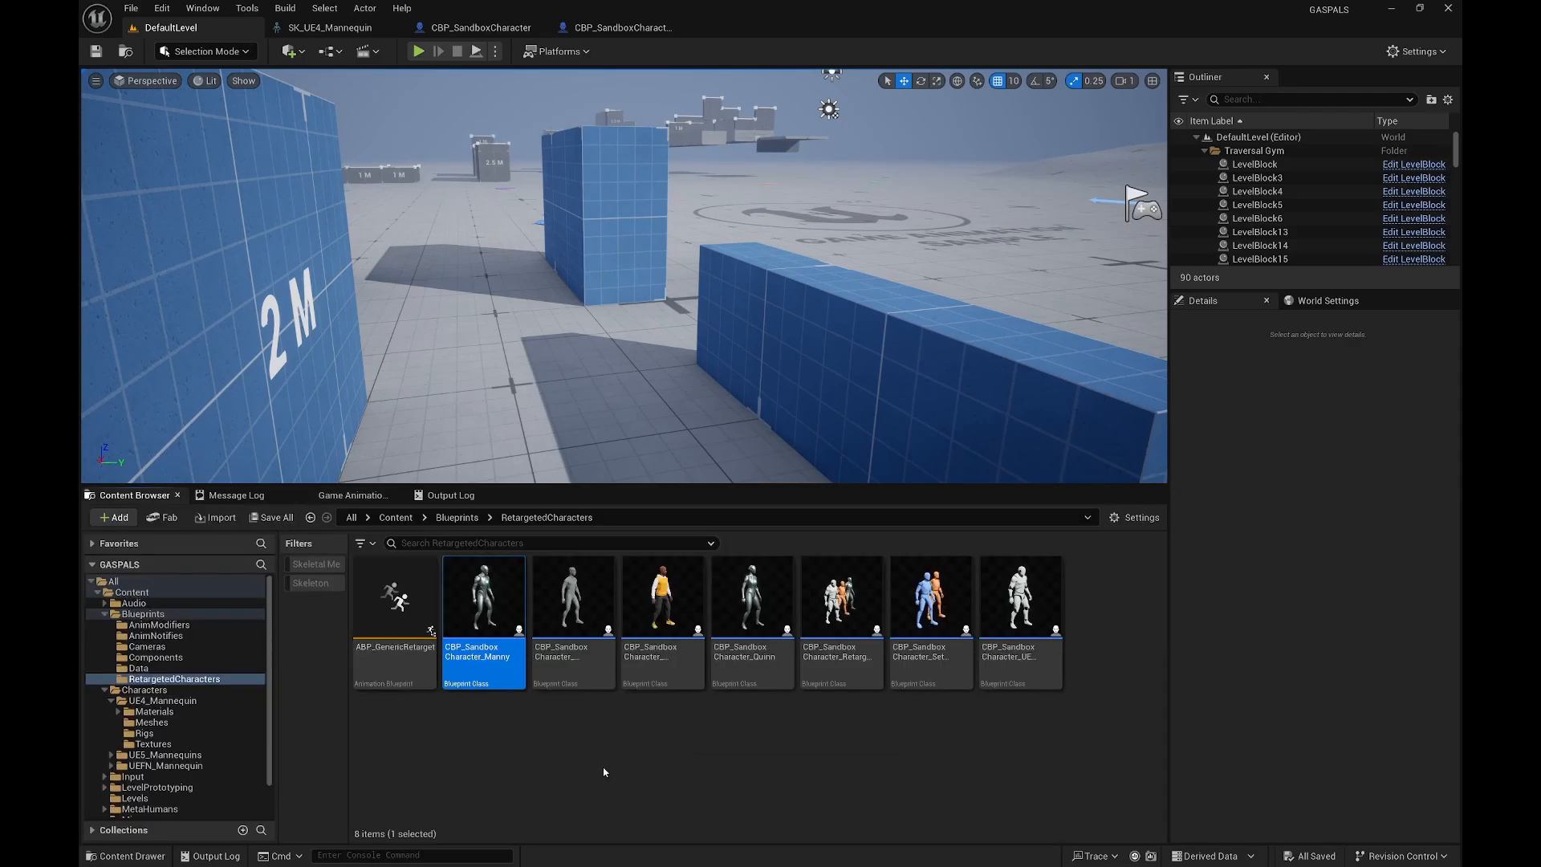
# Step: Open the Pose_Katana_Ready_Idle animation sequence from Content > OverlaySystem > Overlays > Melee
pyautogui.click(453, 520)
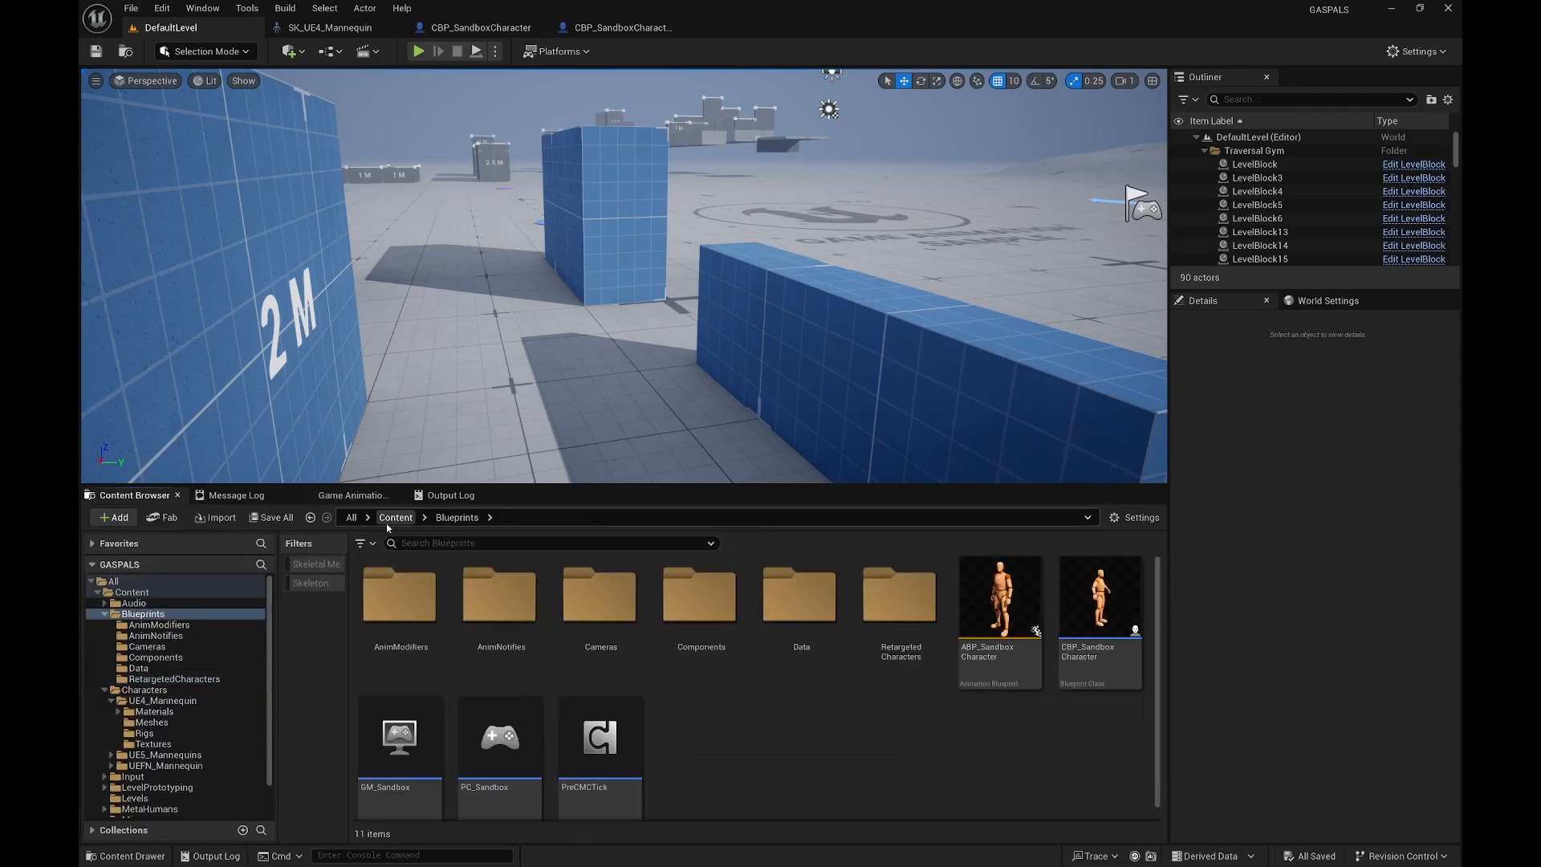
pyautogui.click(394, 519)
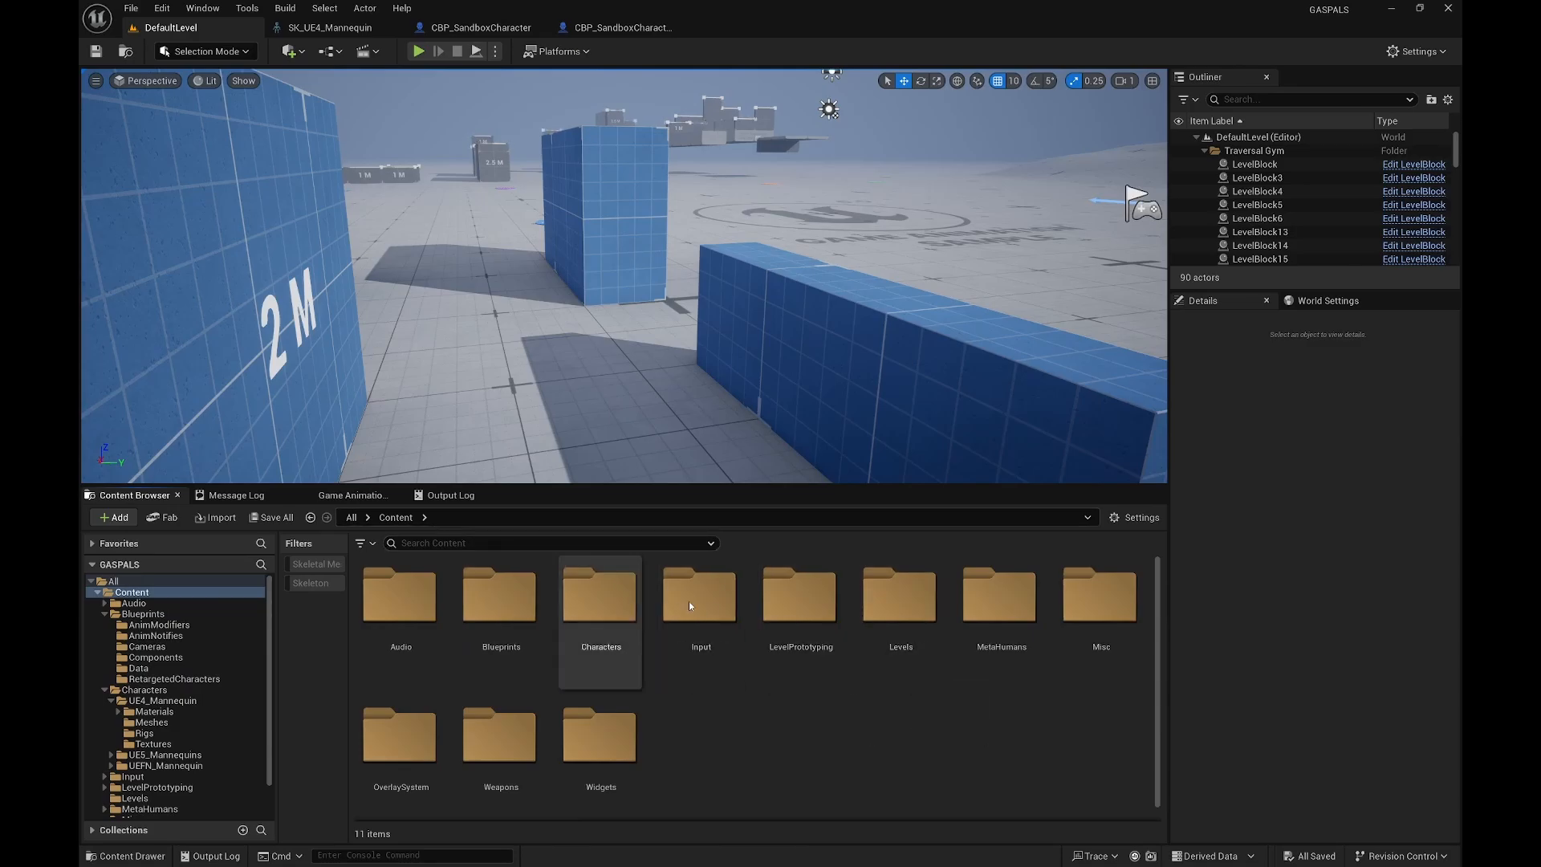
pyautogui.doubleClick(413, 730)
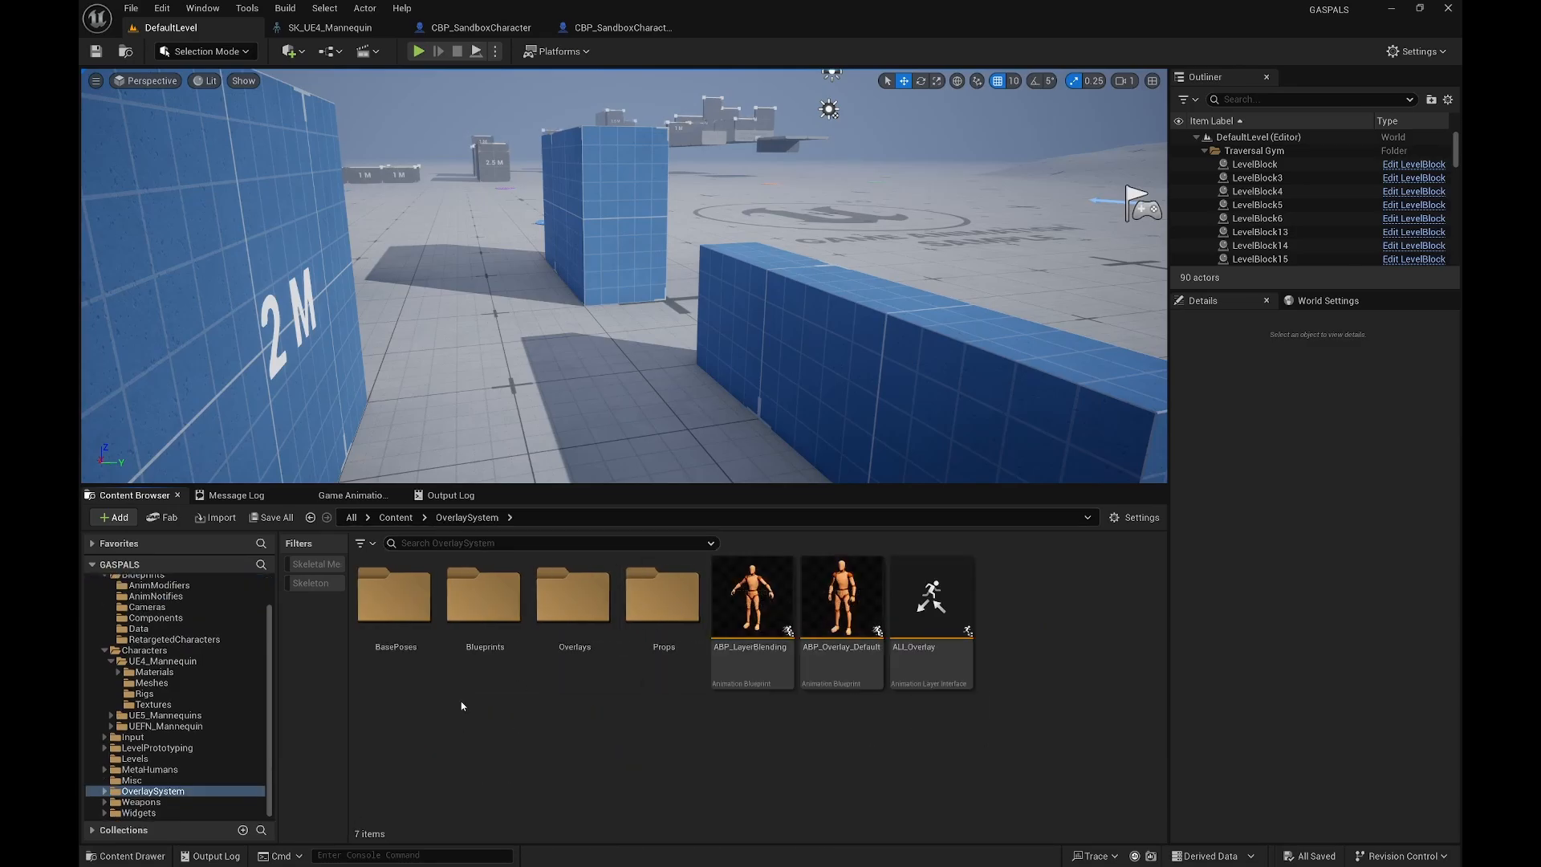
pyautogui.doubleClick(574, 602)
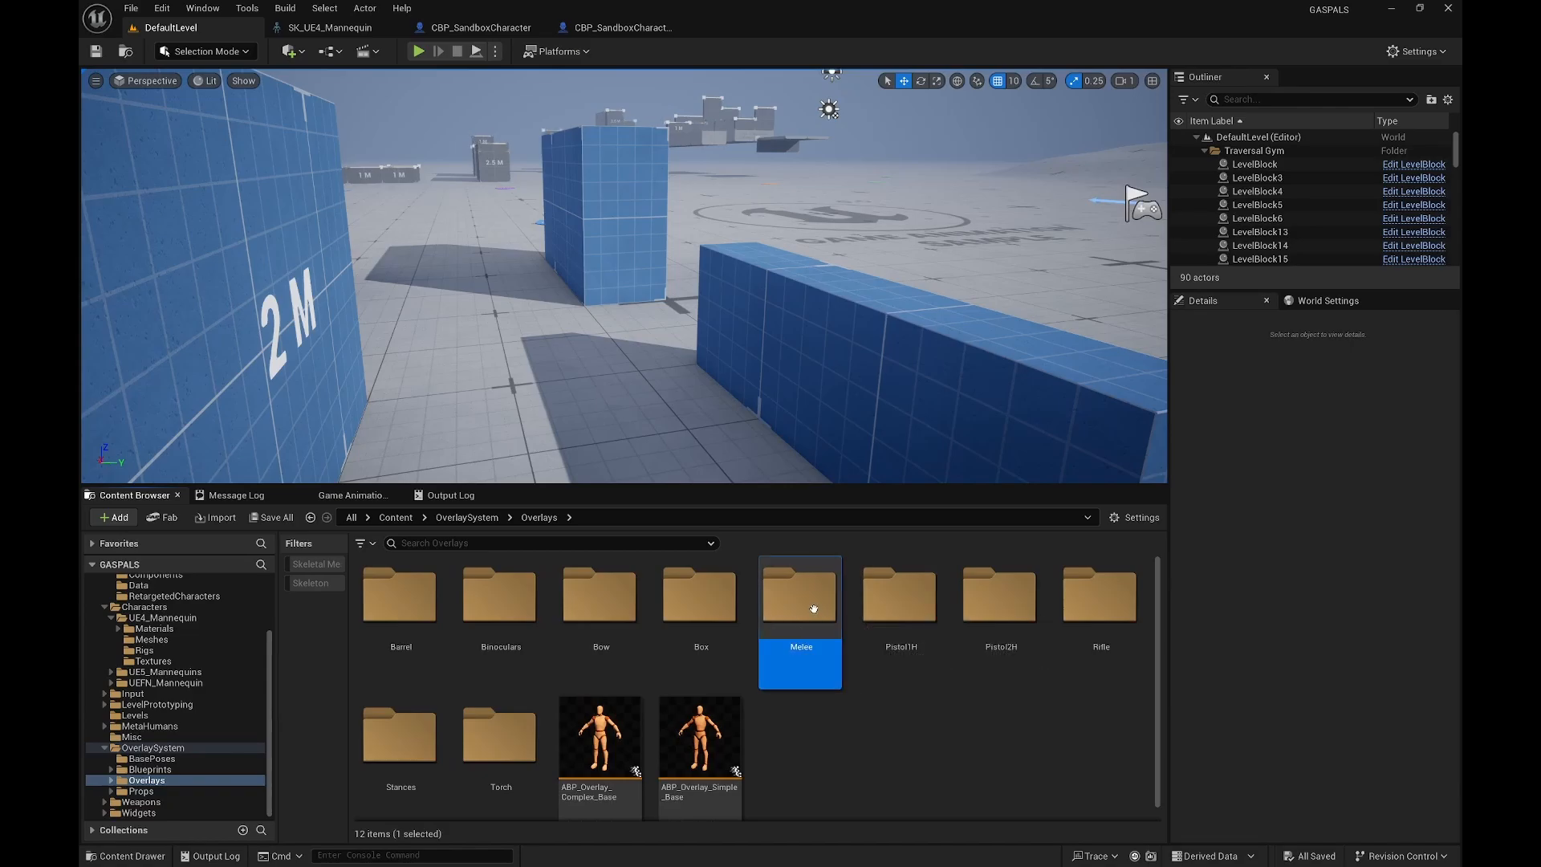
pyautogui.doubleClick(842, 635)
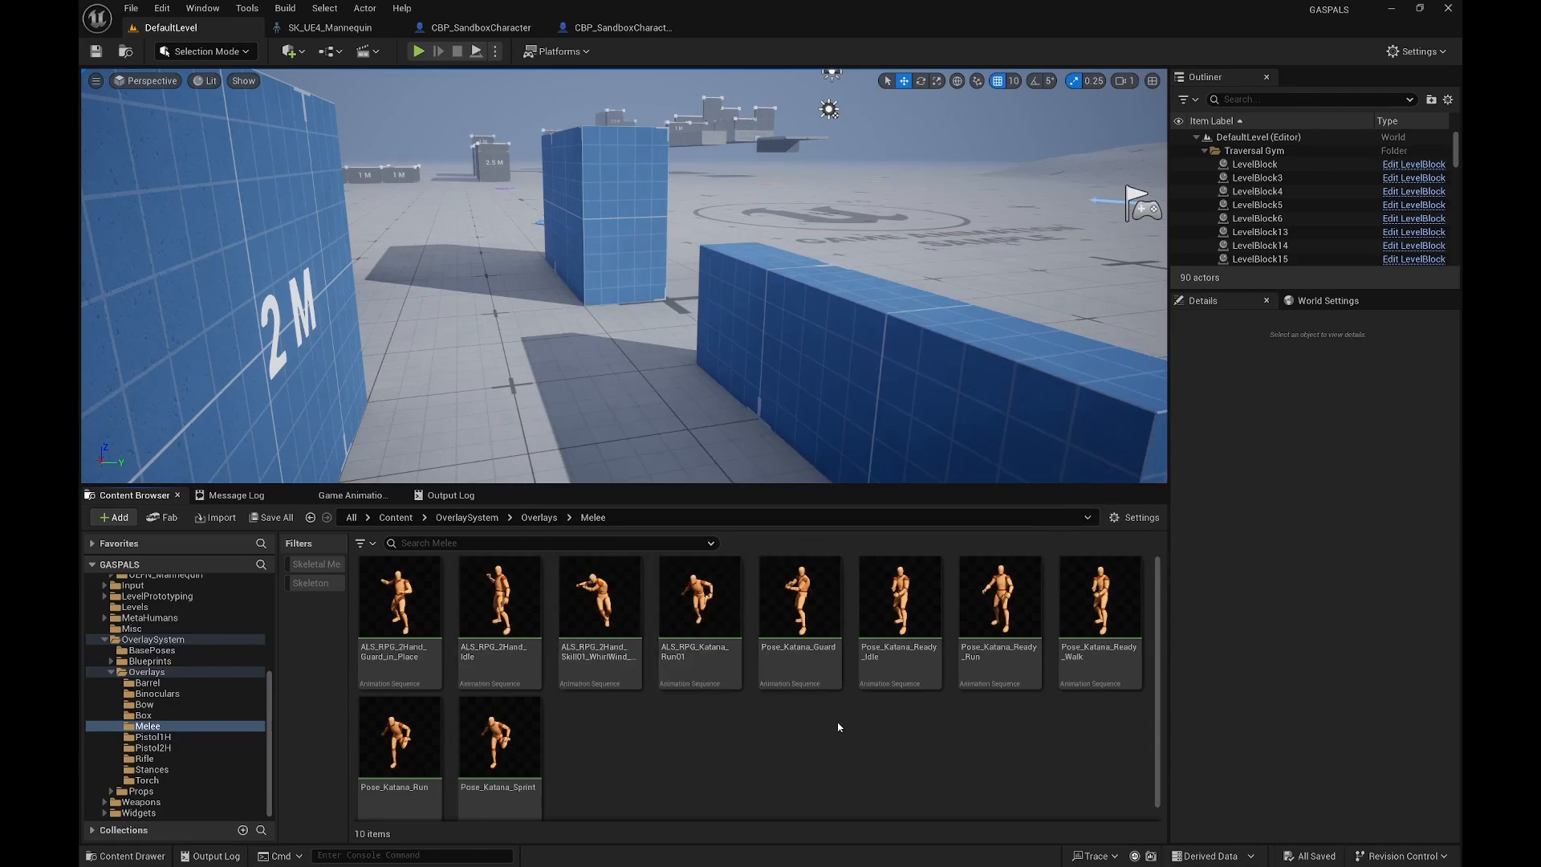
pyautogui.doubleClick(915, 672)
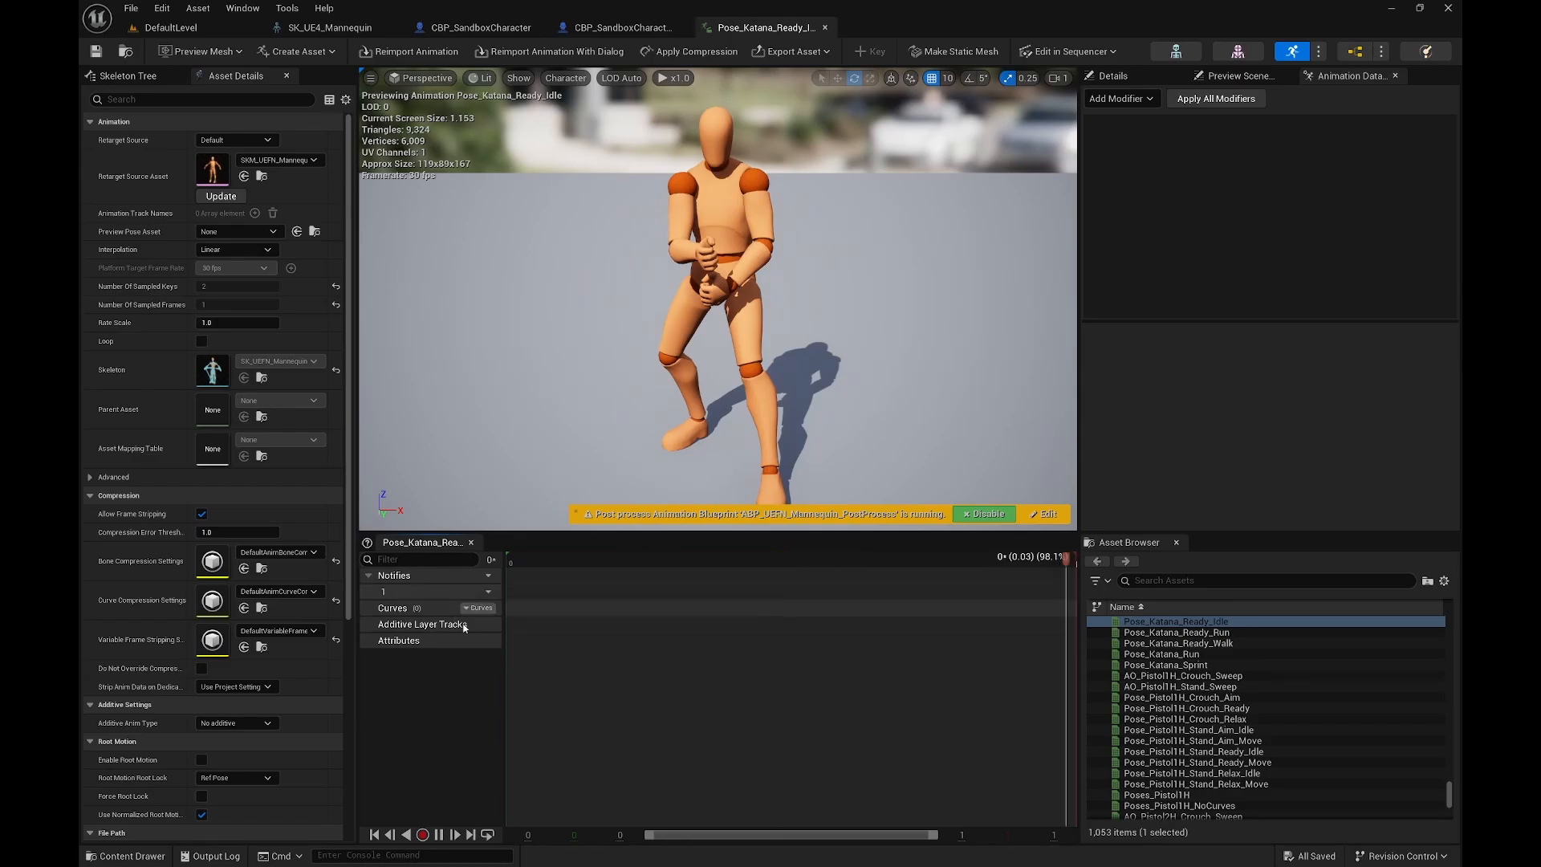
# Step: Add the Create_LayeringCurves animation data modifier to the Pose_Katana_Ready_Idle animation
pyautogui.moveTo(480, 610)
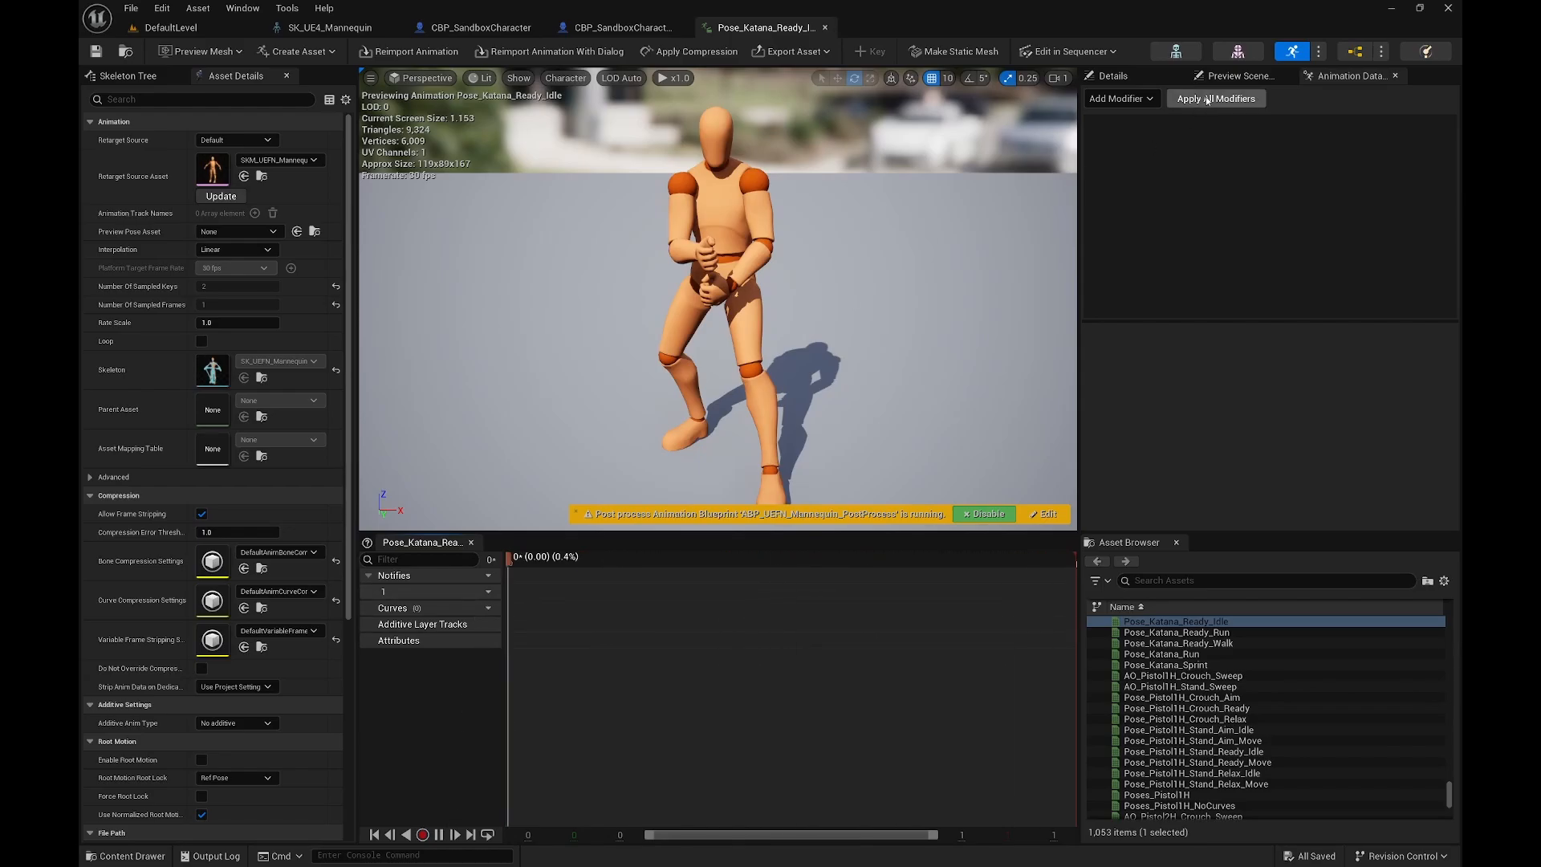
pyautogui.click(1121, 98)
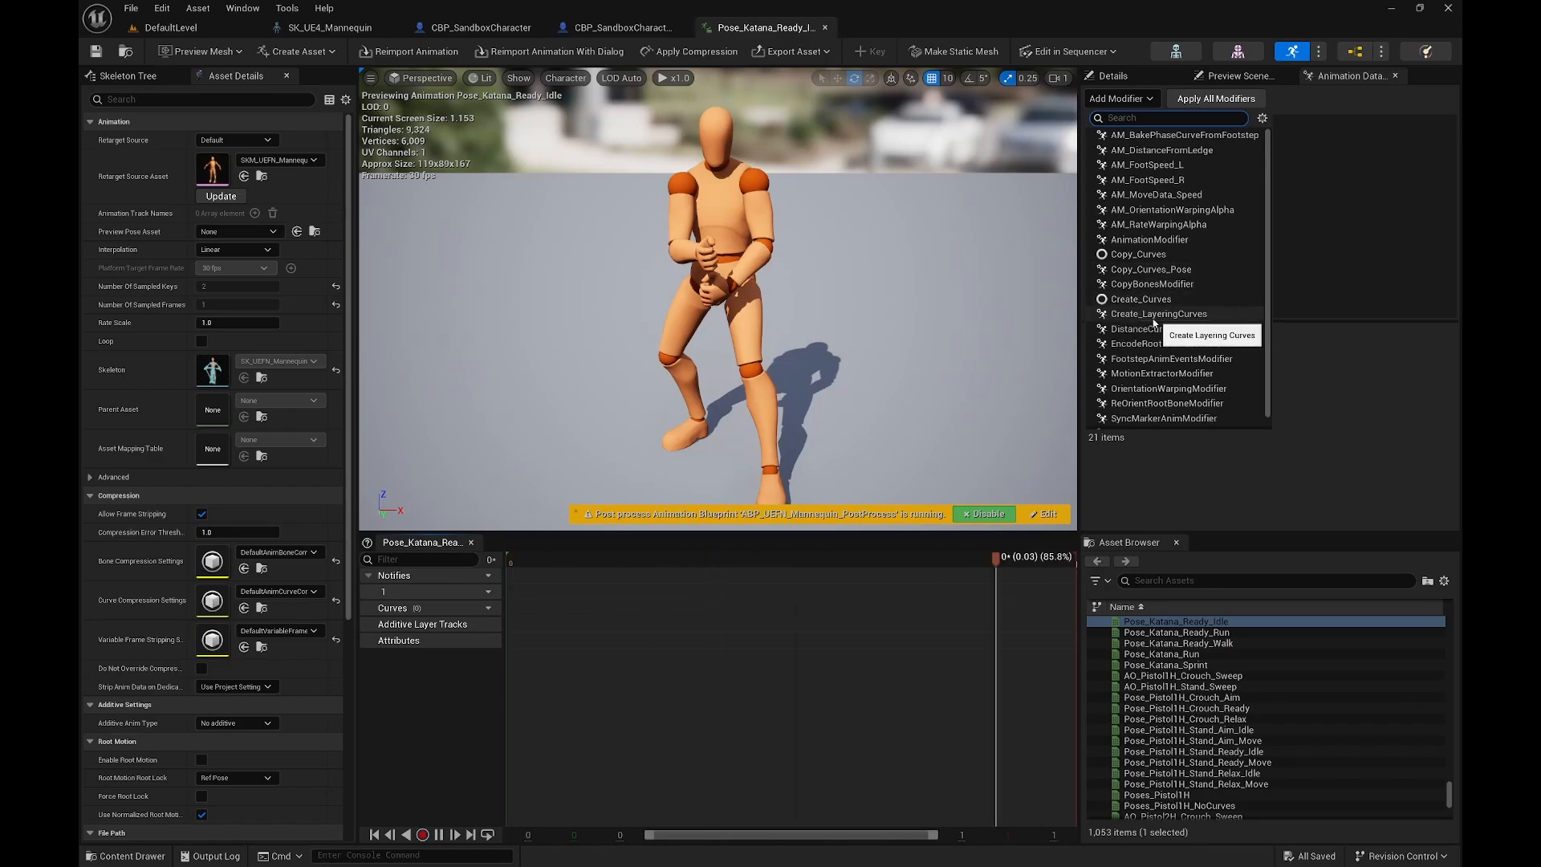
pyautogui.click(1160, 315)
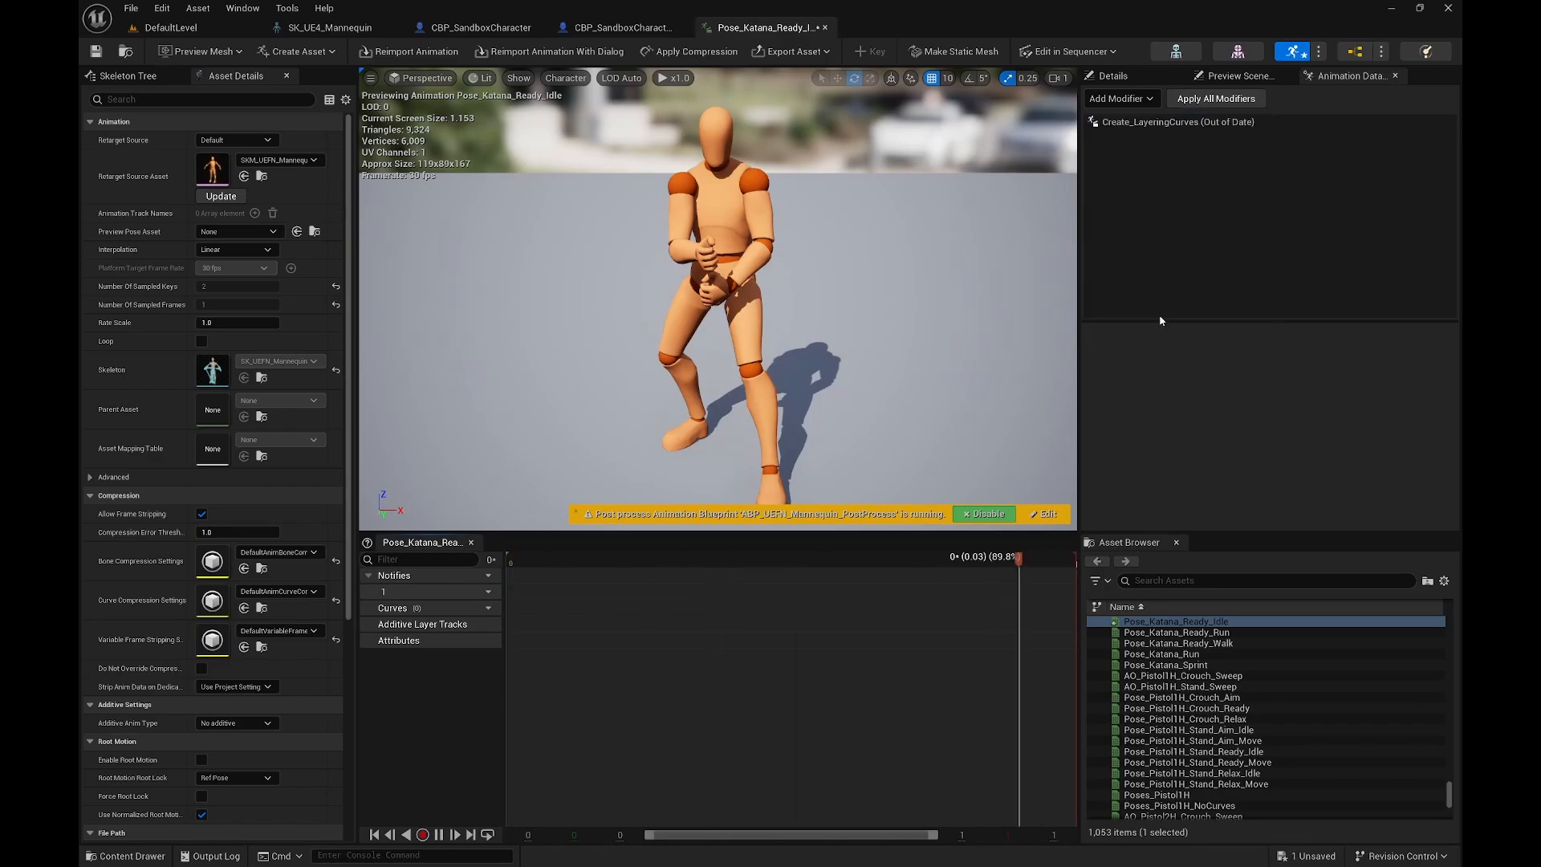
# Step: Disable Key Each Frame for the Create_LayeringCurves modifier and apply all modifiers to generate the curves
pyautogui.click(1090, 351)
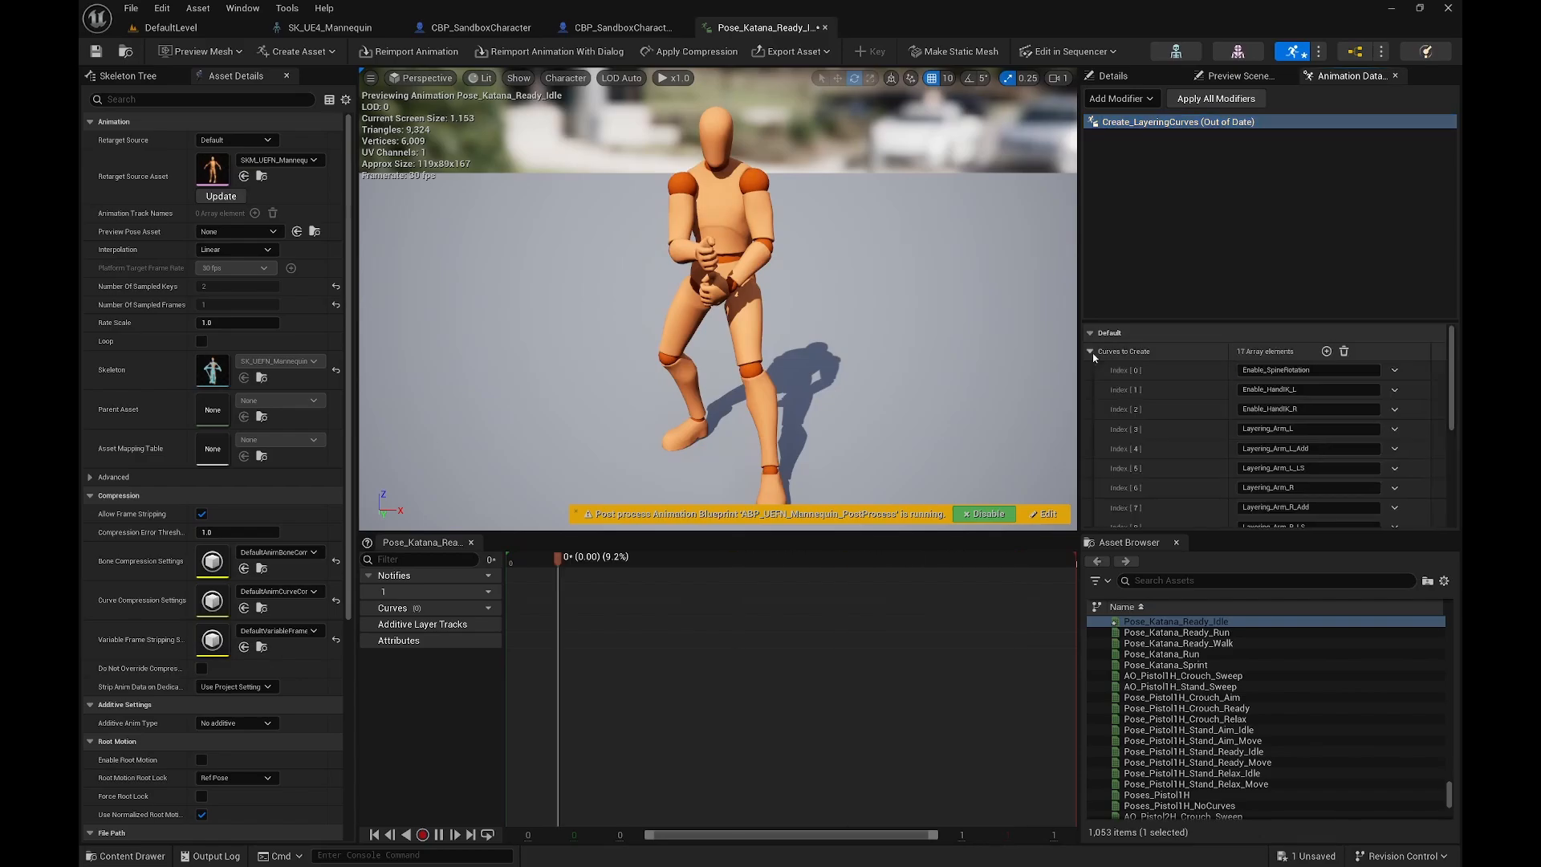
pyautogui.scroll(-5, 1229, 385)
pyautogui.scroll(3, 1307, 455)
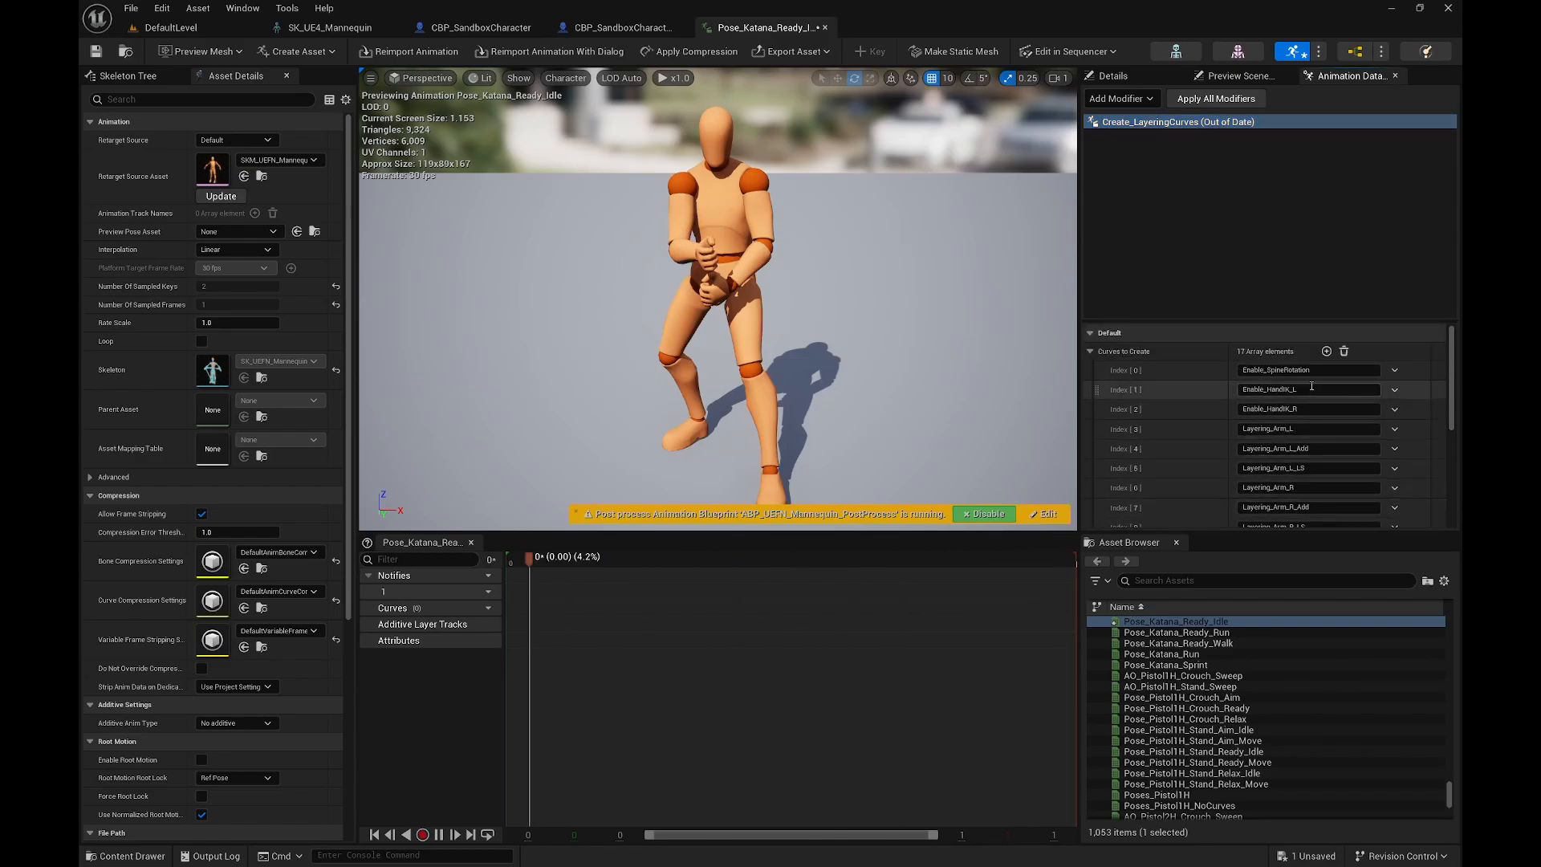
pyautogui.click(1090, 351)
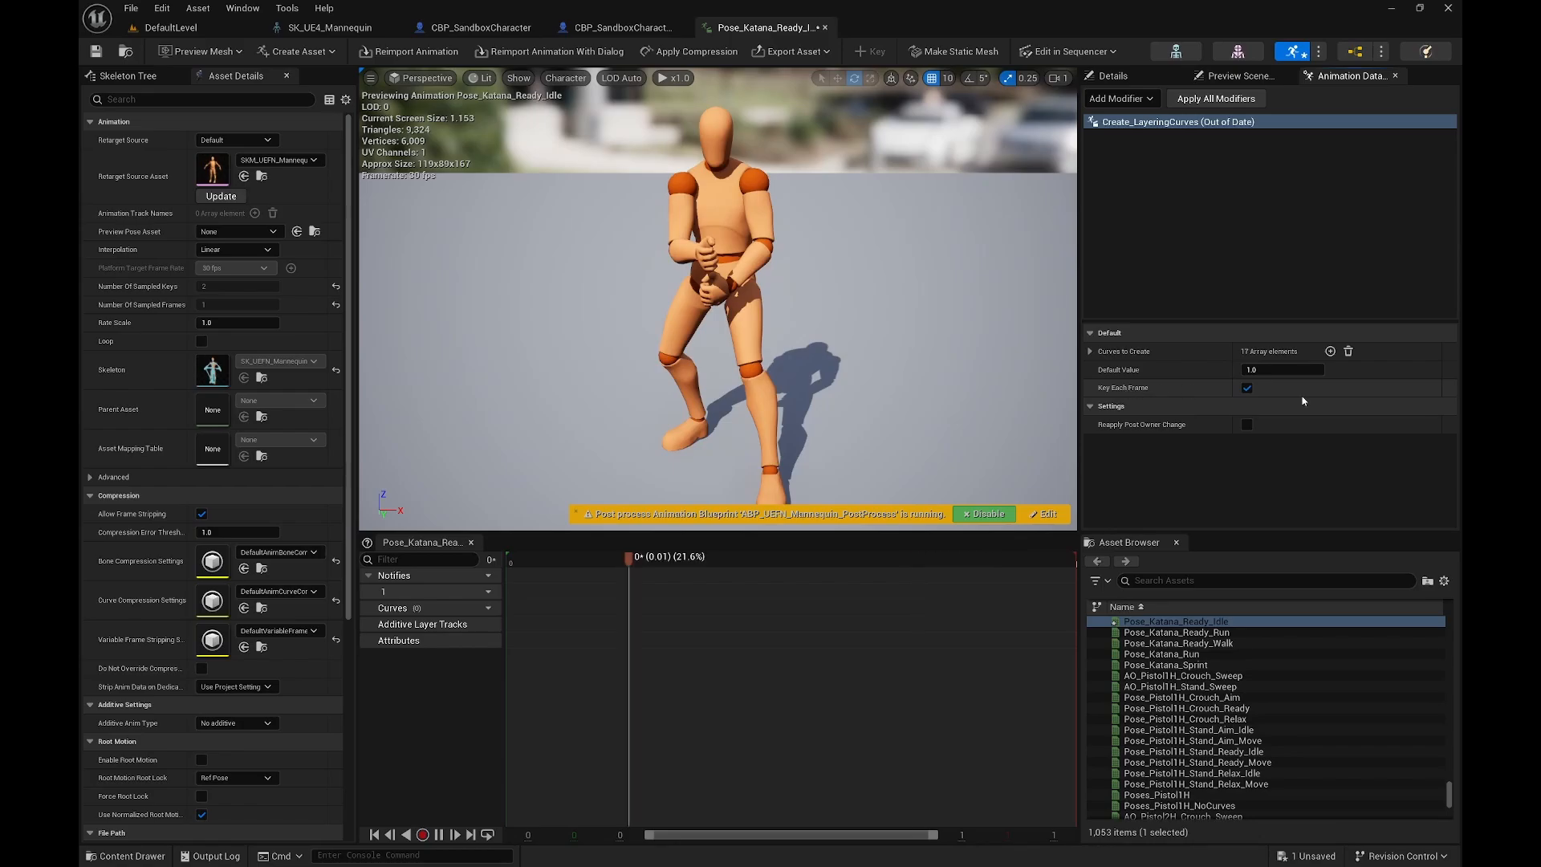
pyautogui.click(1246, 388)
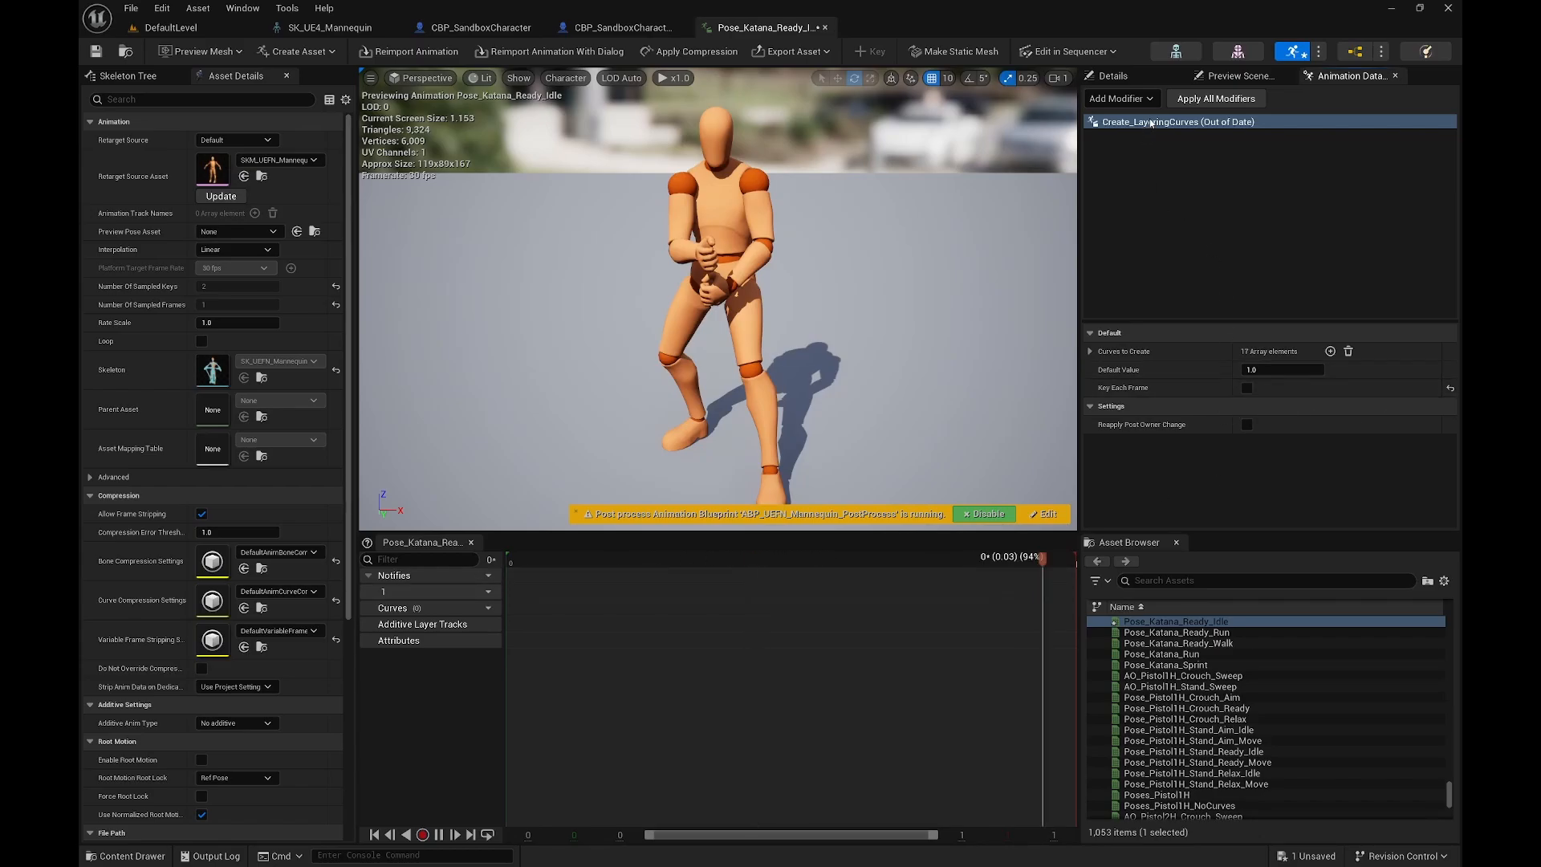
pyautogui.click(1216, 97)
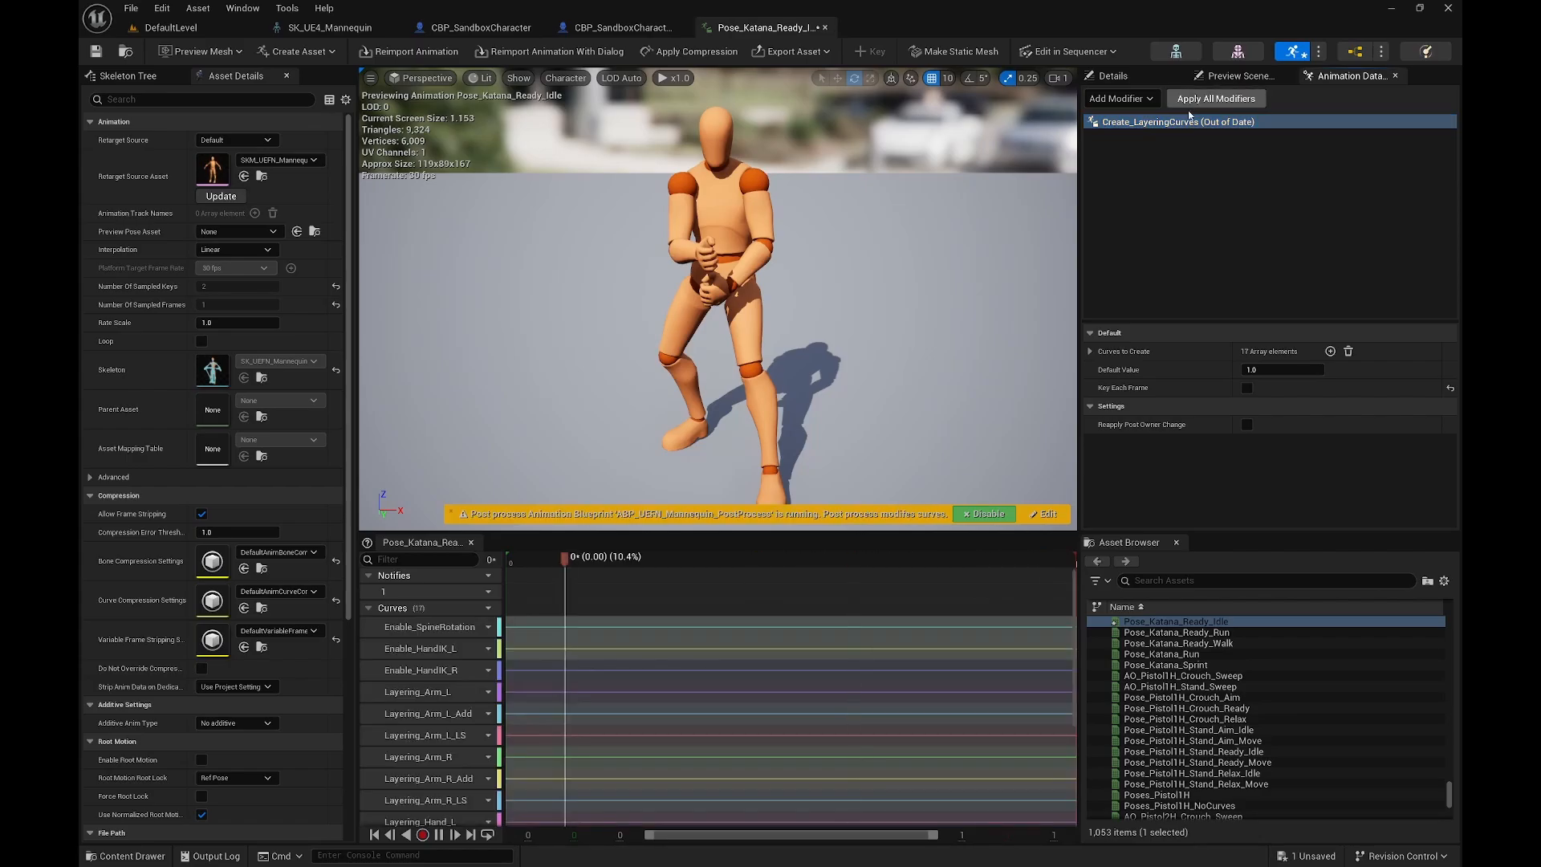
# Step: Examine the layering and enable curves of Pose_Katana_Ready_Idle, from Enable_SpineRotation down to Layering_Spine_Add
pyautogui.scroll(-4, 455, 624)
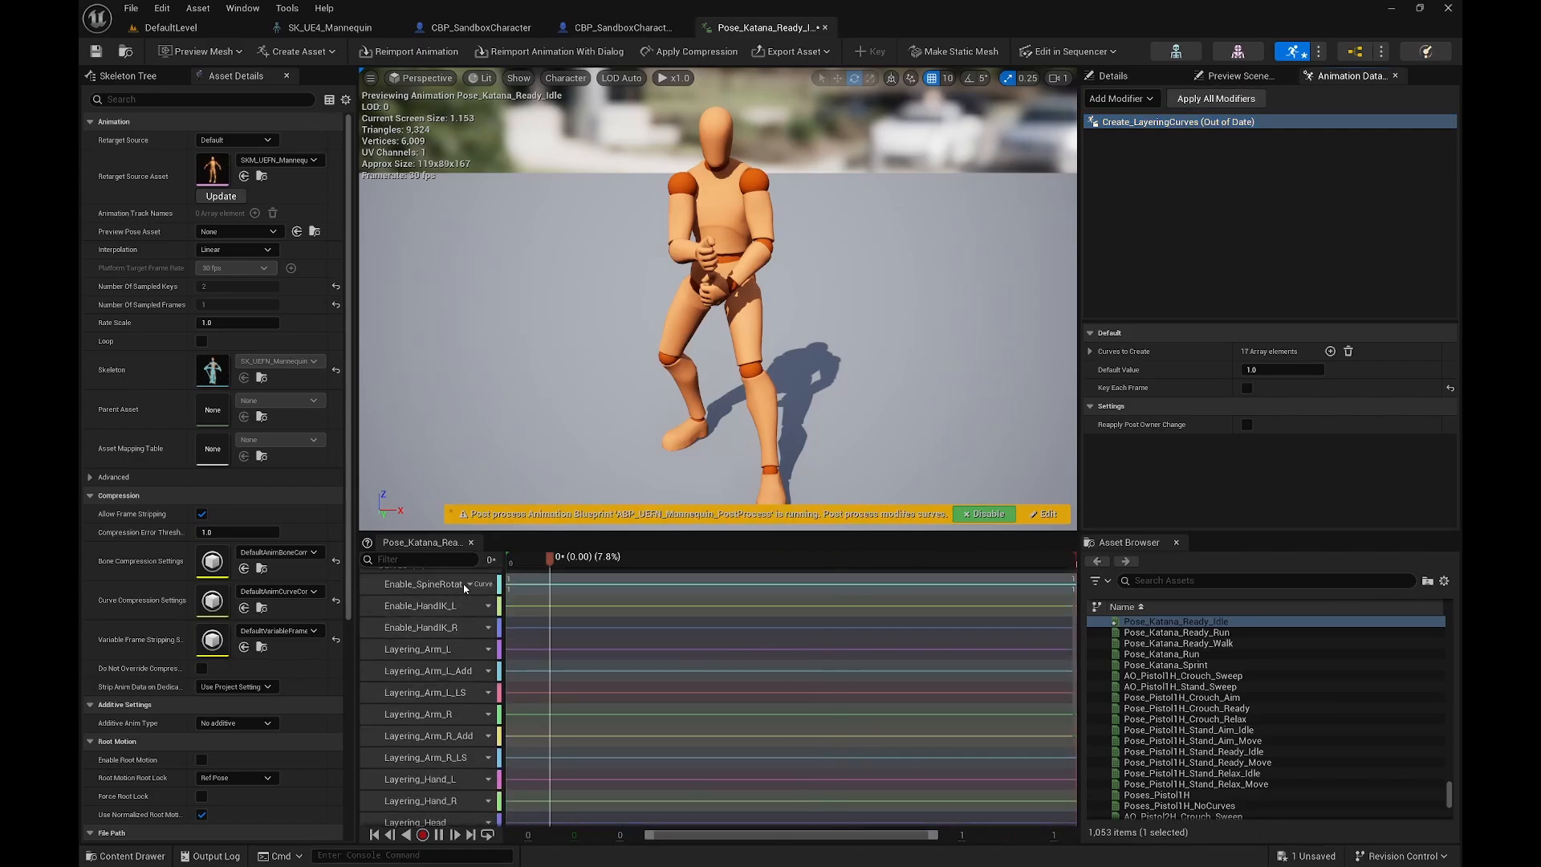
pyautogui.scroll(5, 458, 618)
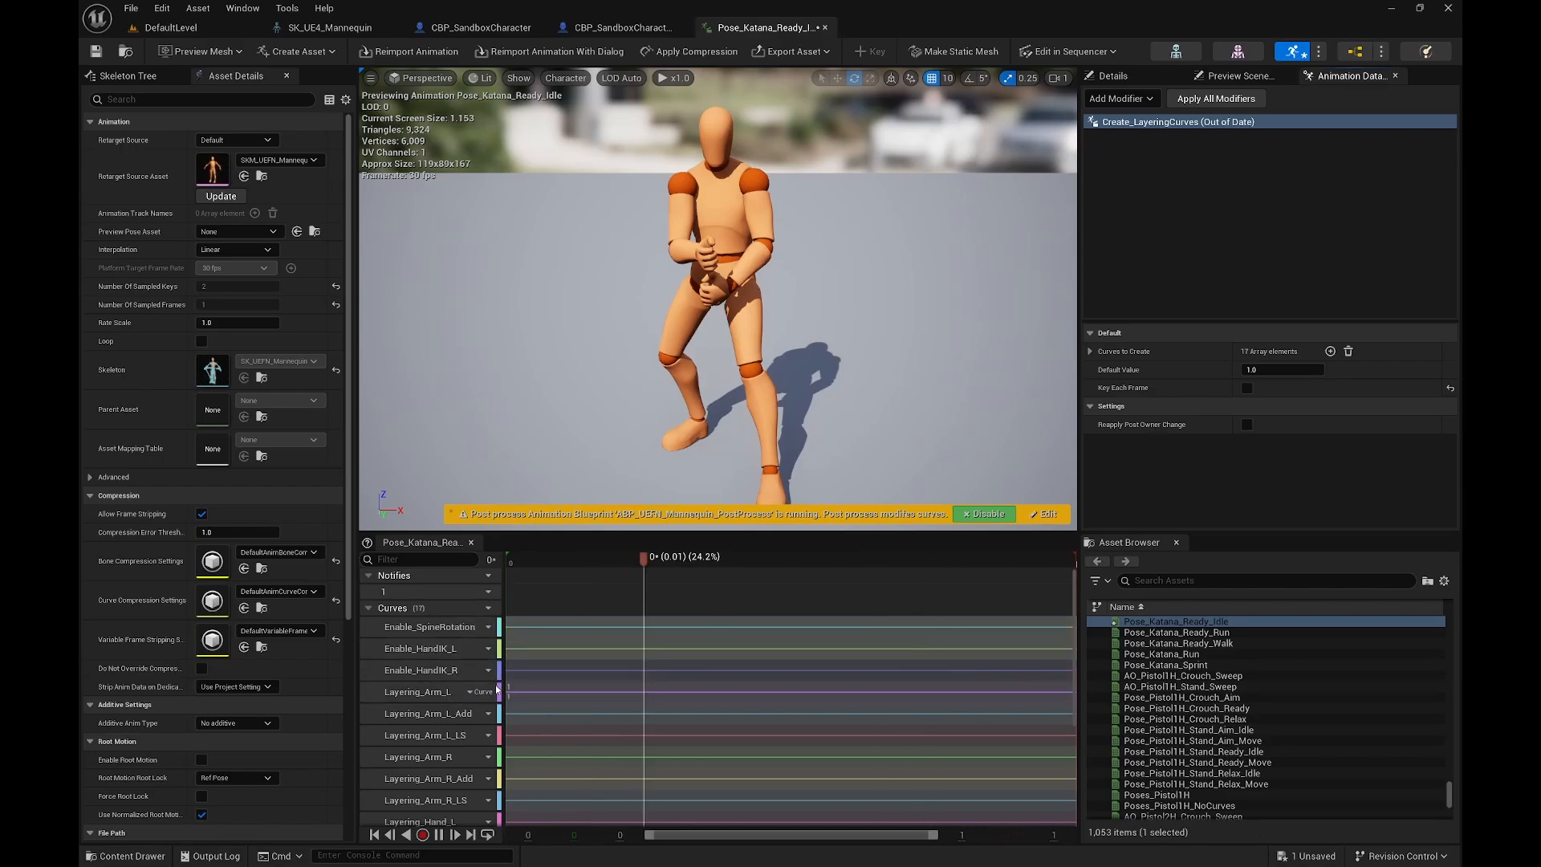
pyautogui.scroll(-1, 457, 665)
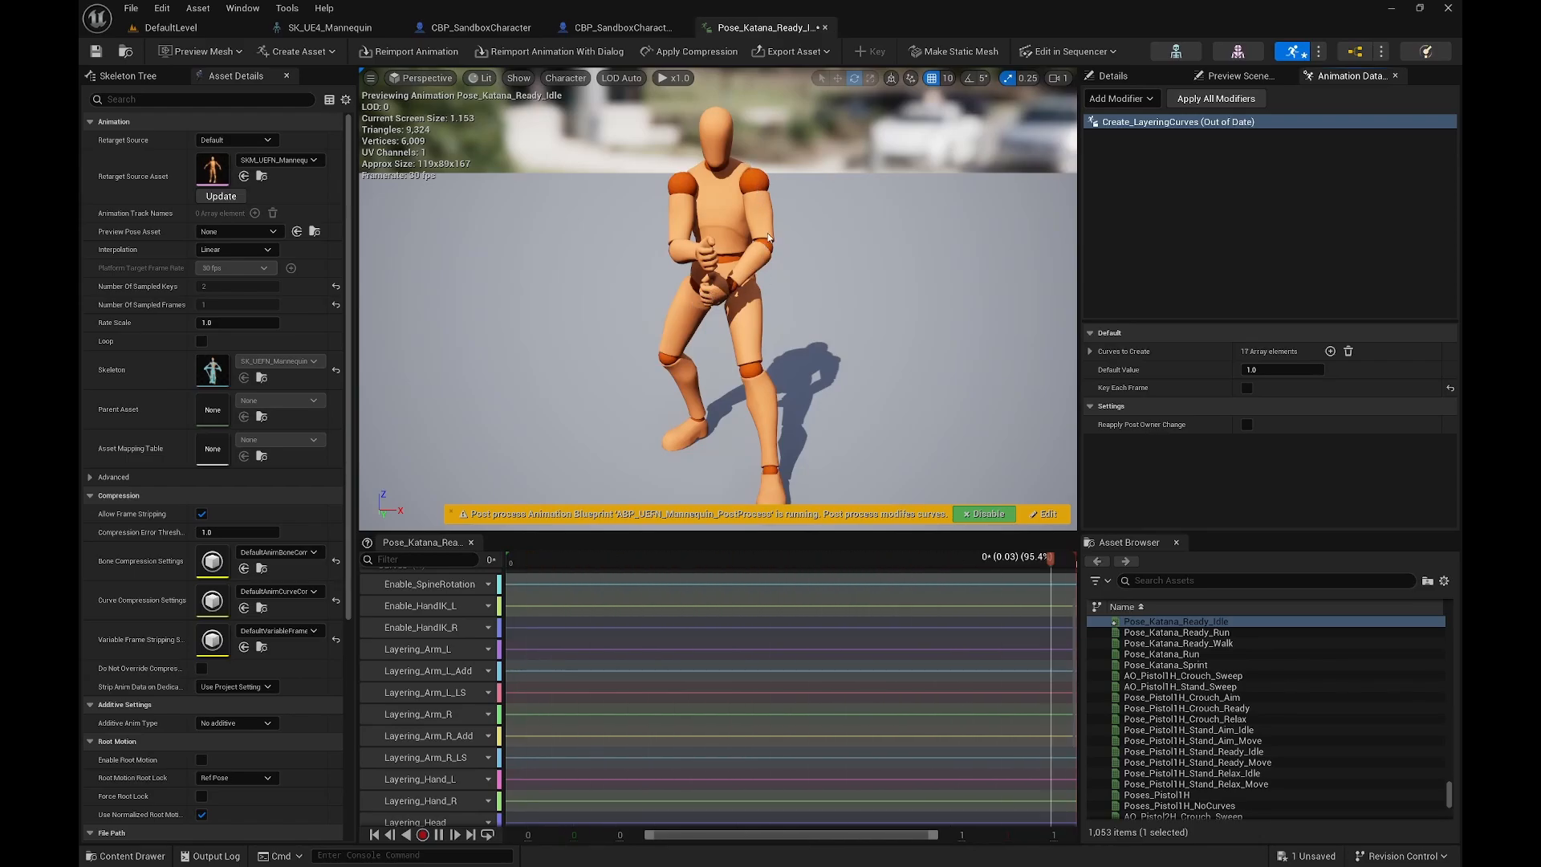
pyautogui.scroll(-1, 449, 656)
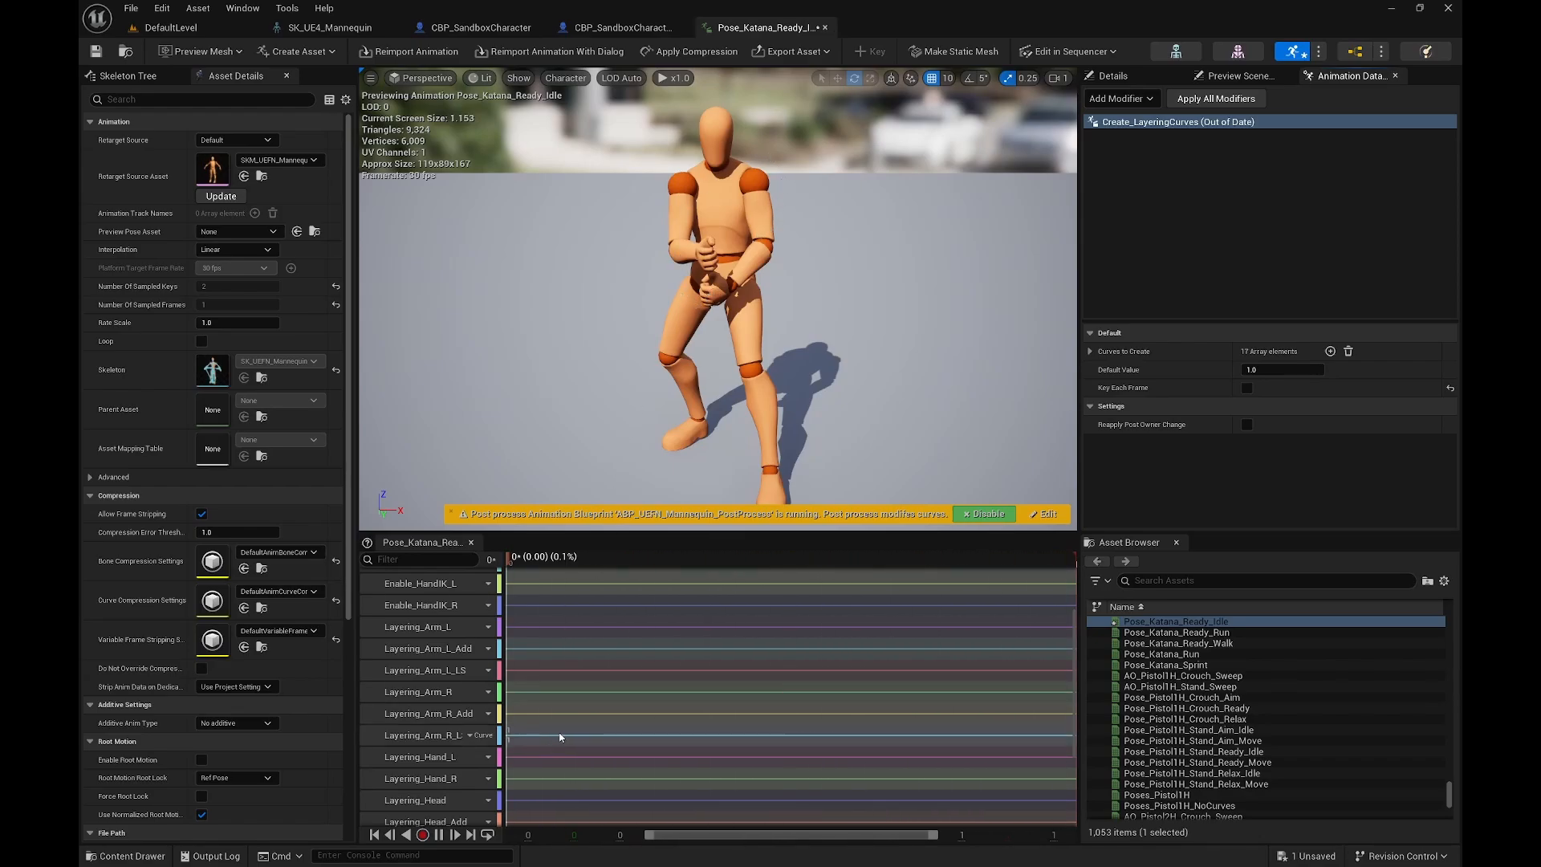
pyautogui.scroll(2, 560, 730)
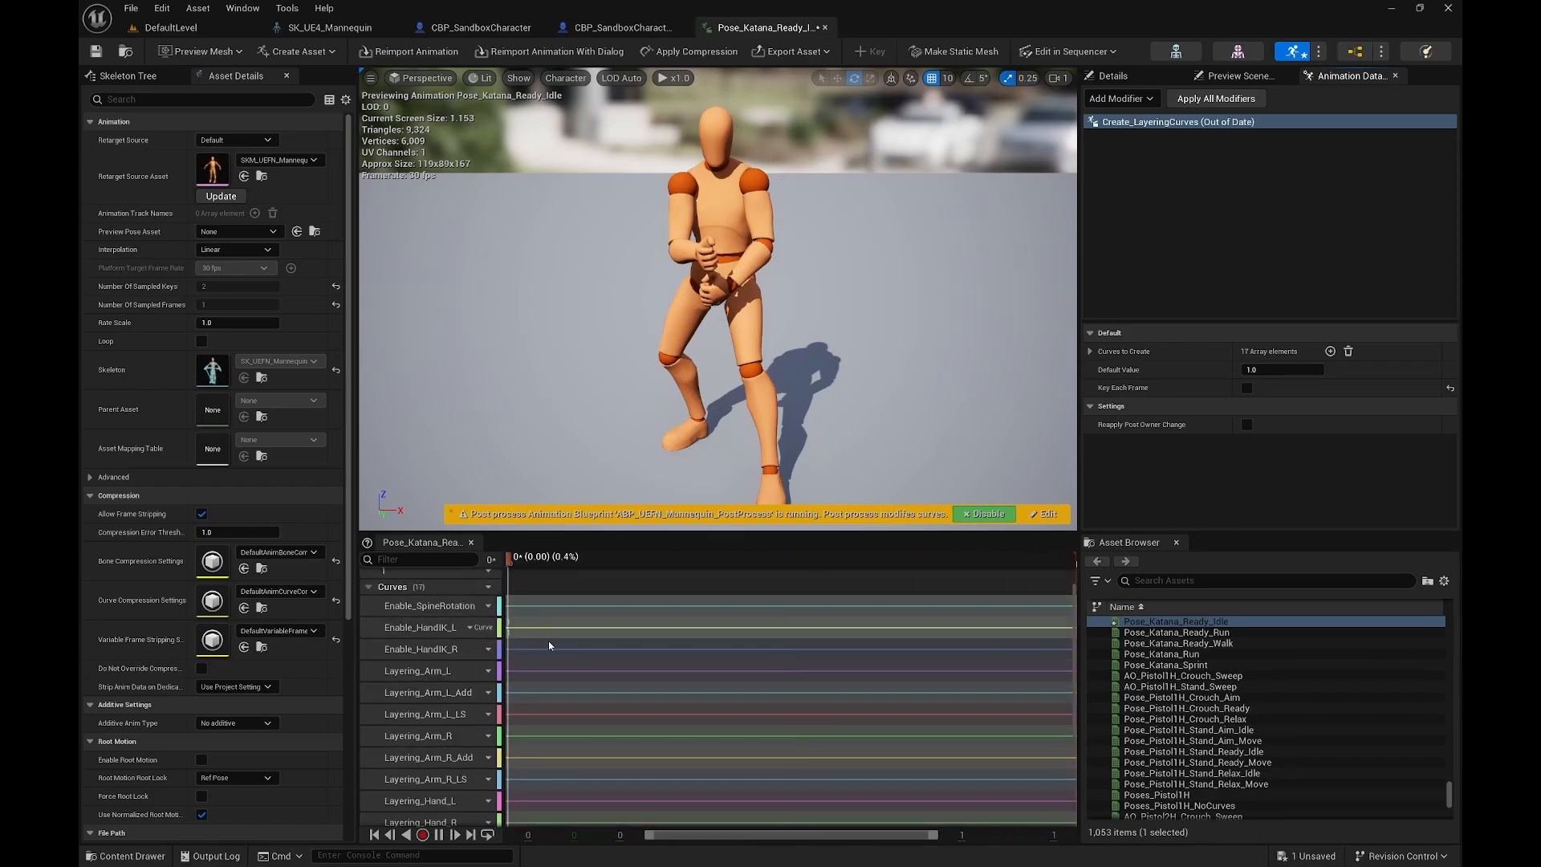
pyautogui.scroll(-3, 548, 682)
pyautogui.scroll(-1, 542, 773)
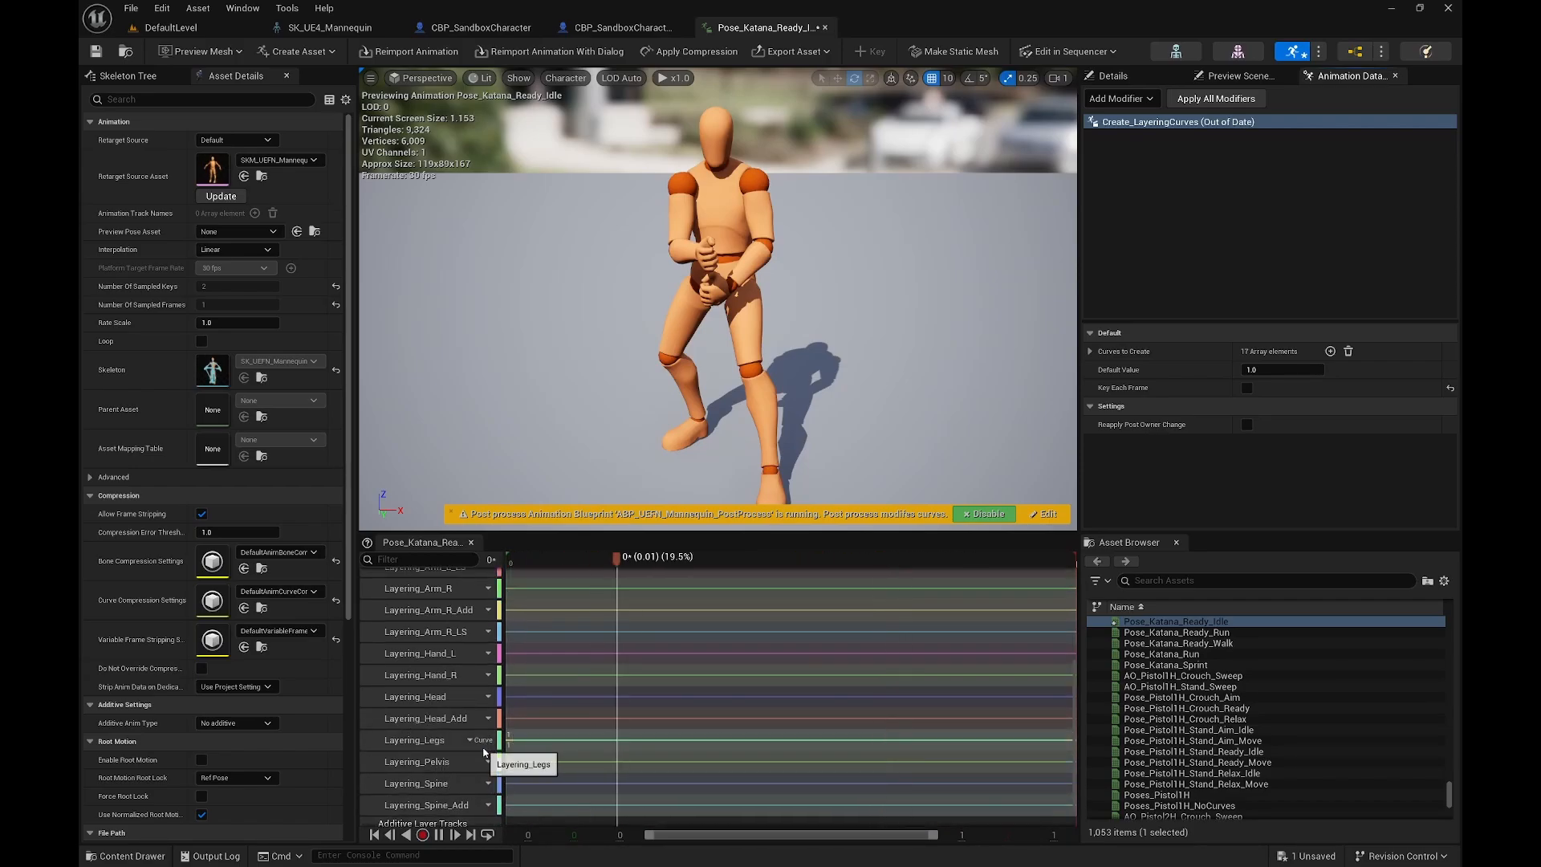
pyautogui.scroll(2, 484, 690)
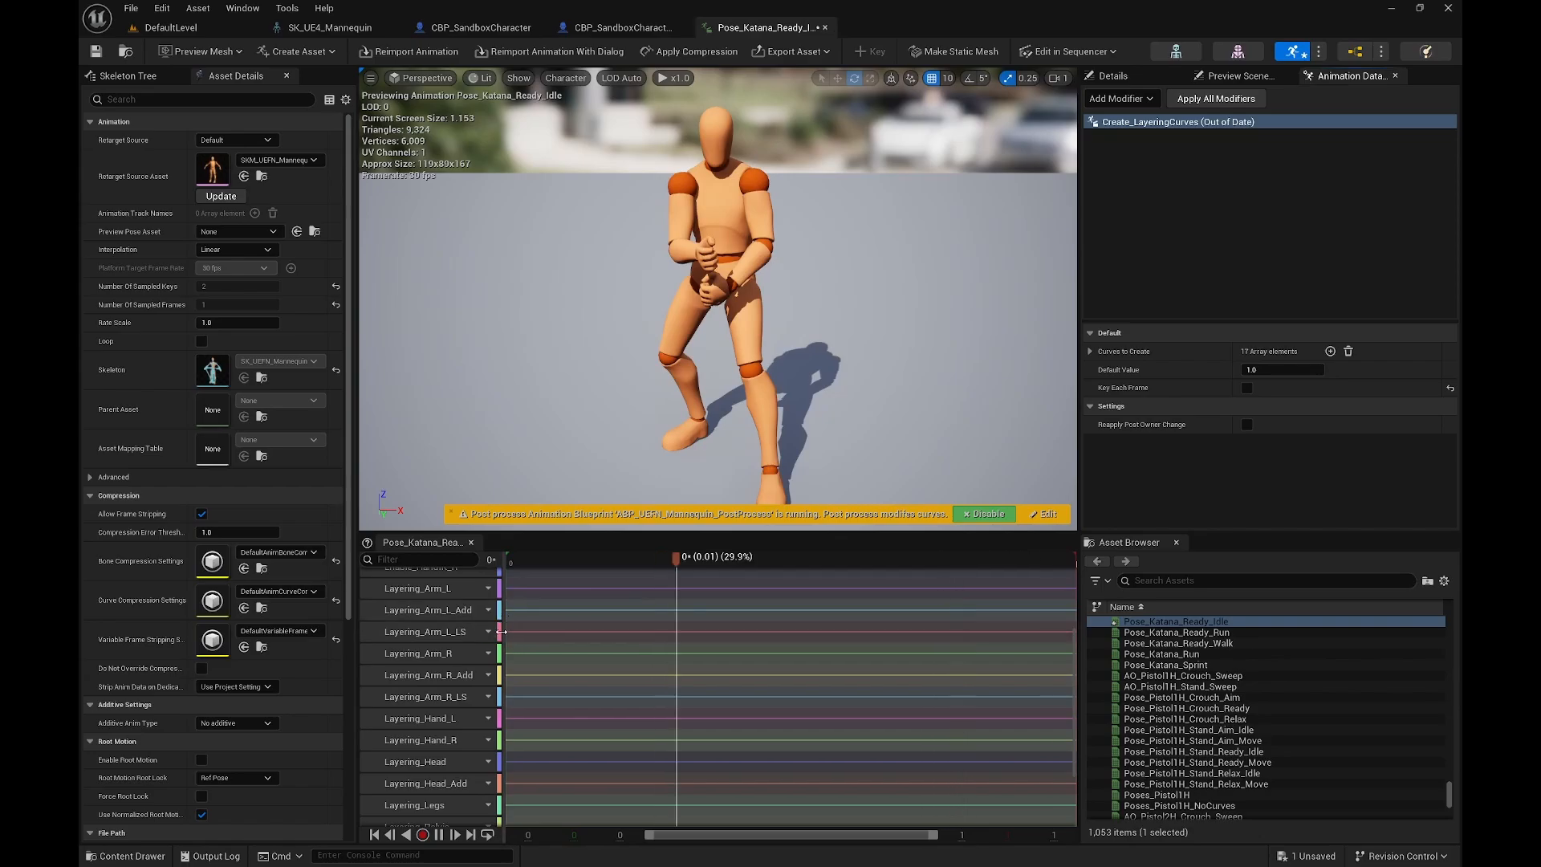
pyautogui.scroll(2, 497, 643)
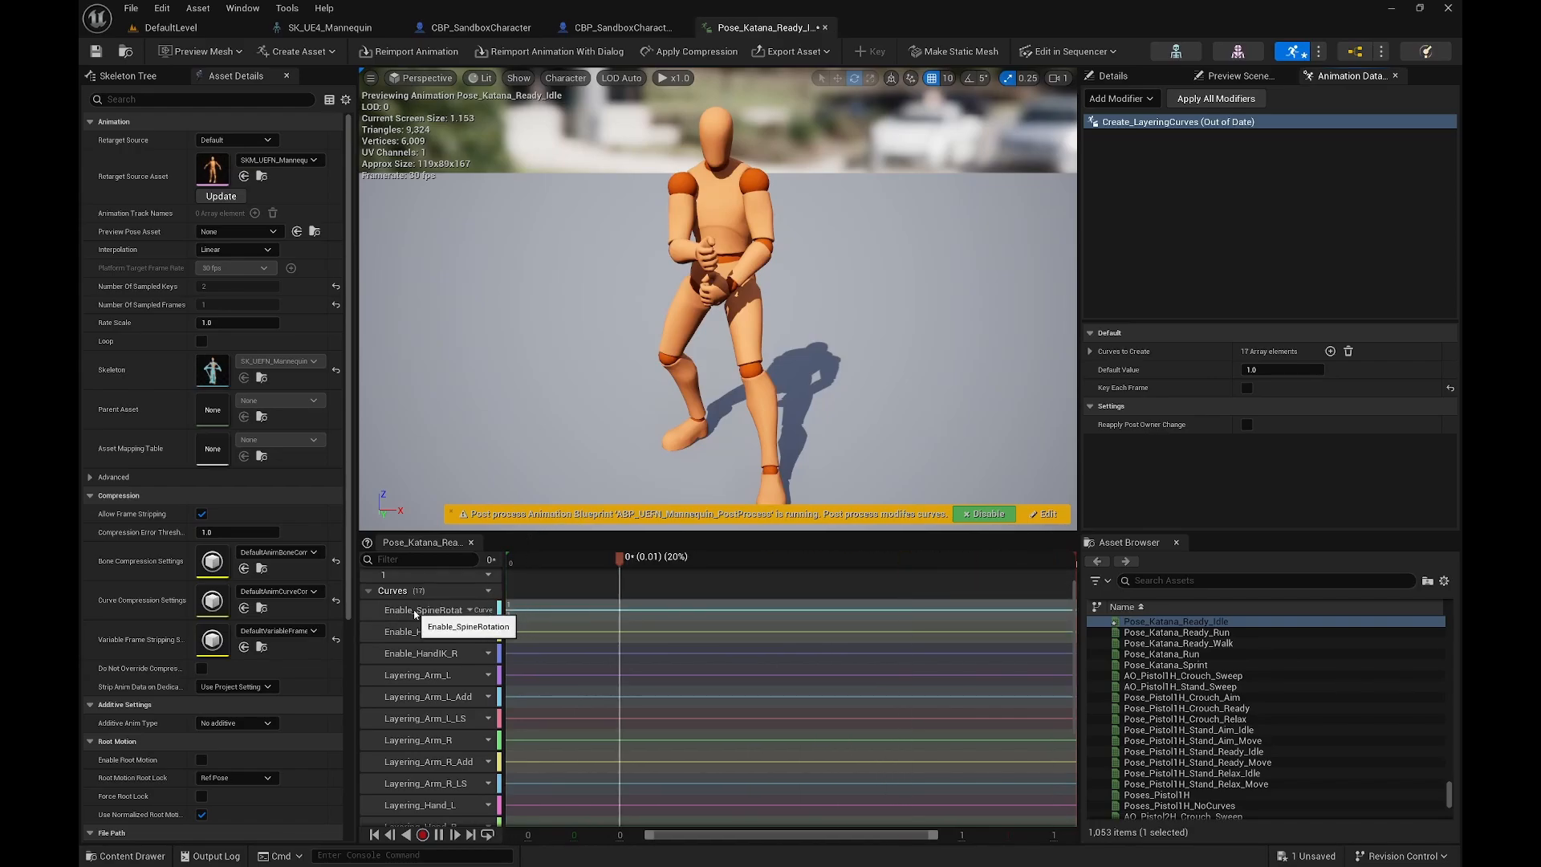
pyautogui.click(416, 610)
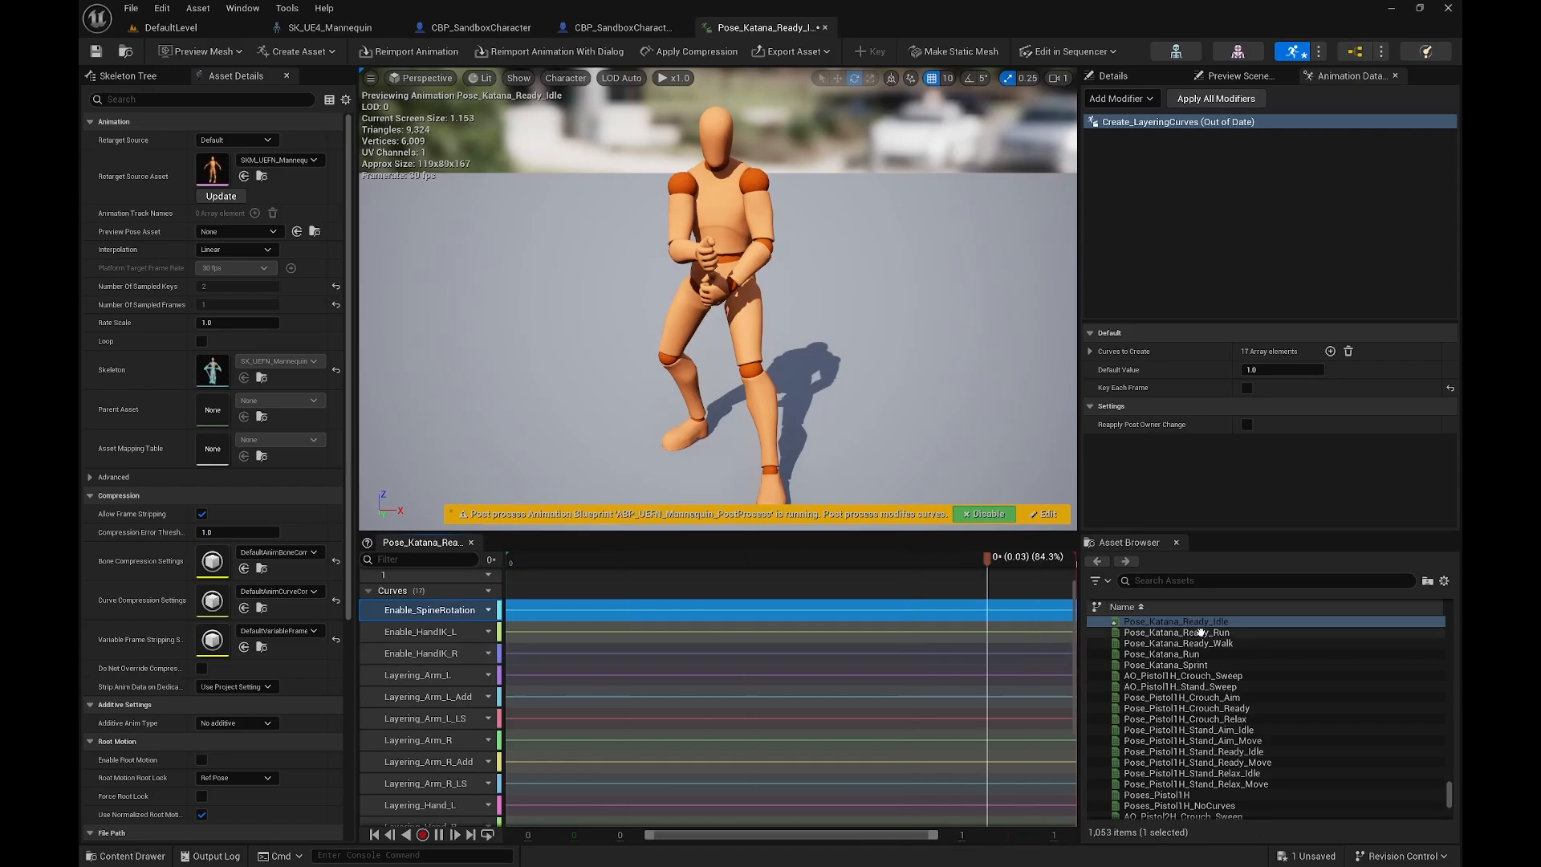
# Step: Open Pose_Katana_Ready_Run and Pose_Katana_Ready_Walk and examine which curves they contain for comparison
pyautogui.doubleClick(1199, 633)
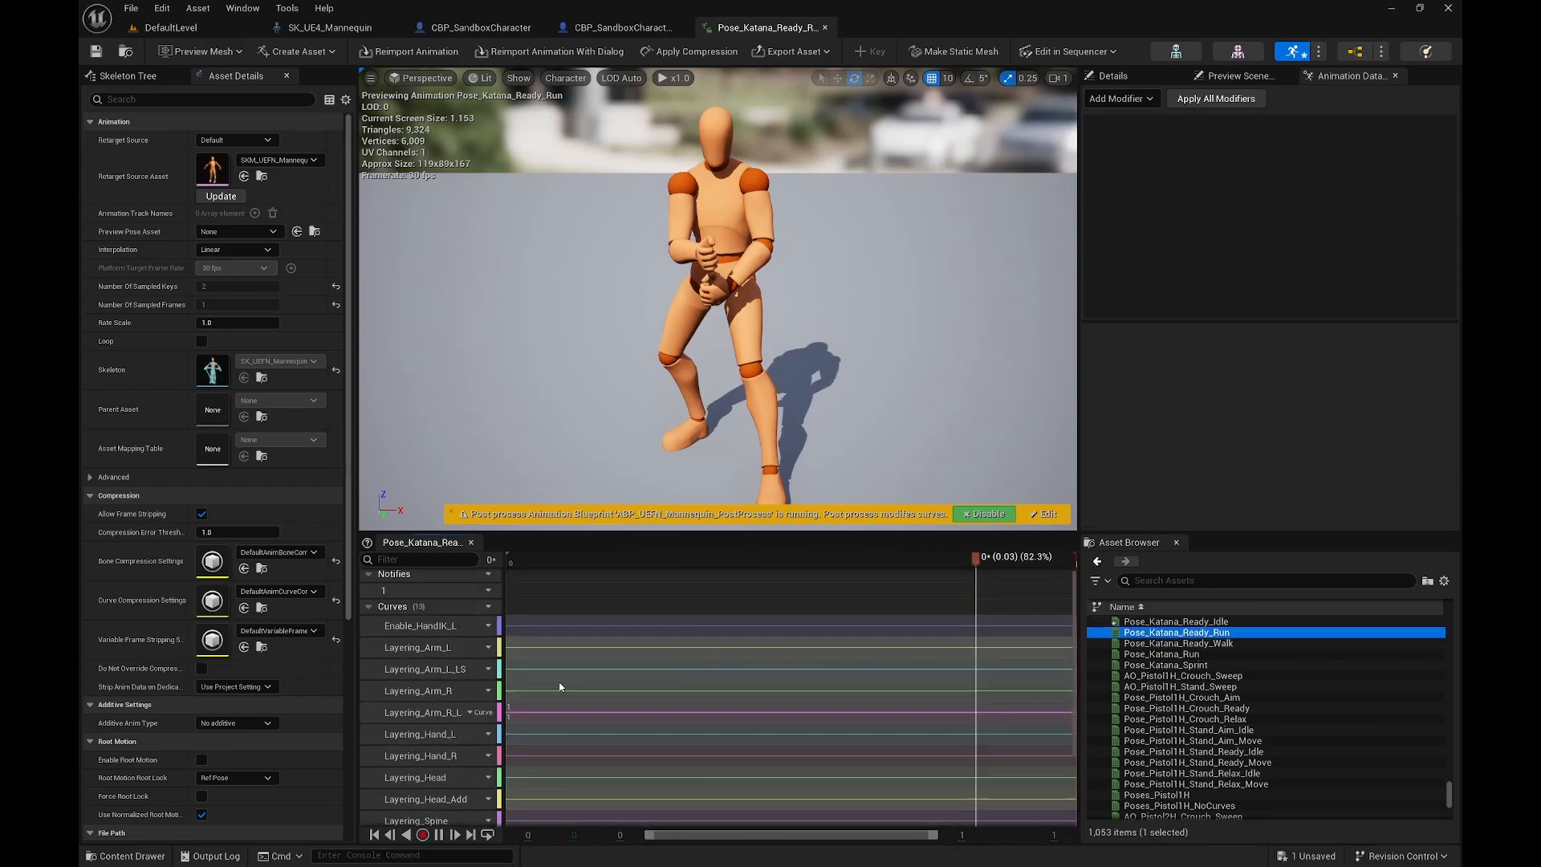
pyautogui.doubleClick(1200, 642)
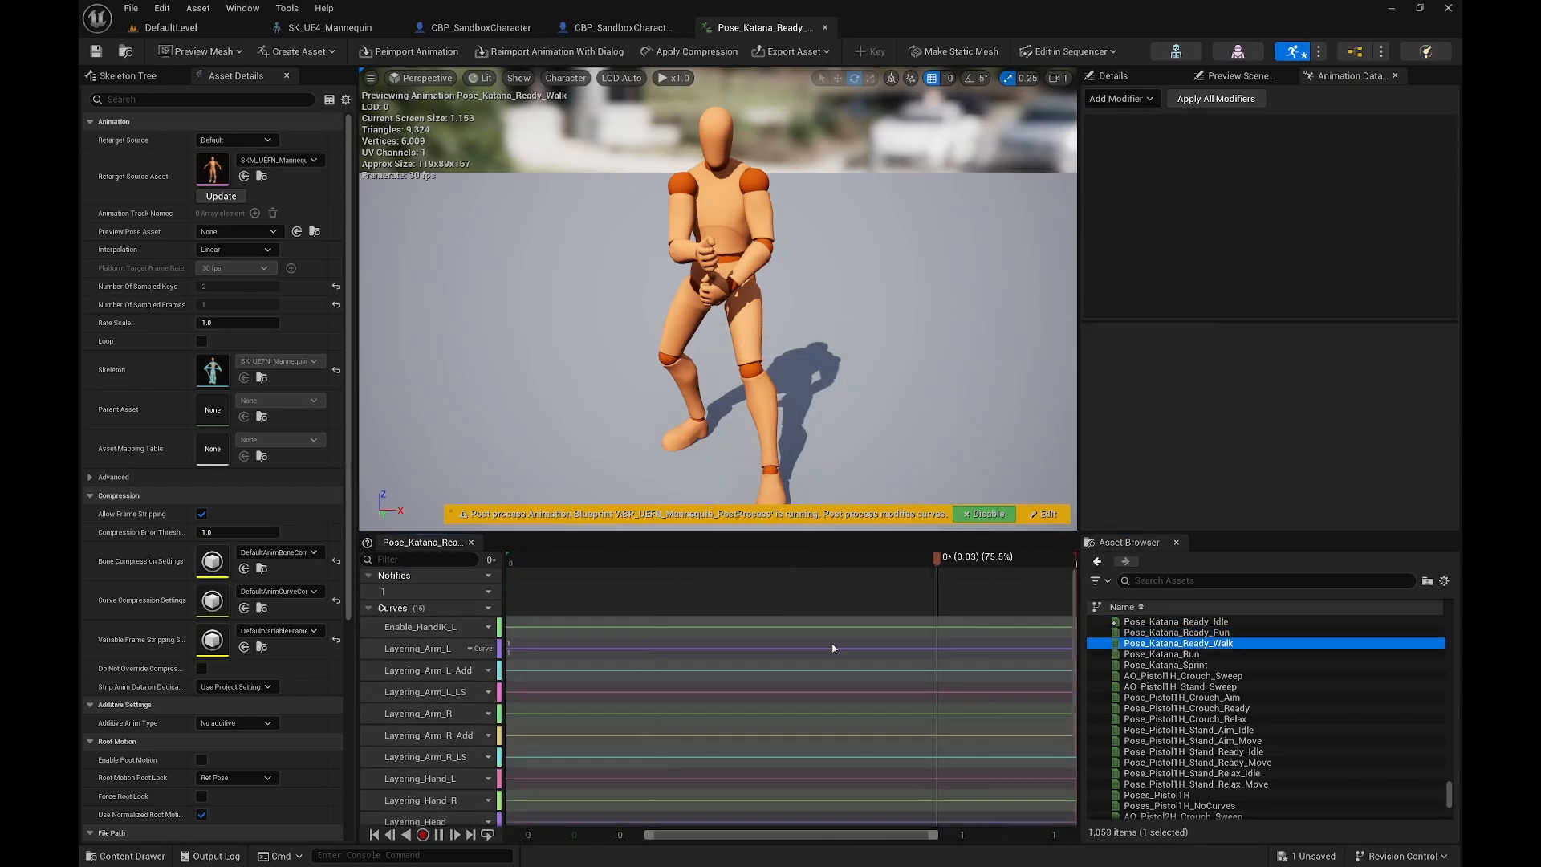
pyautogui.scroll(-3, 833, 648)
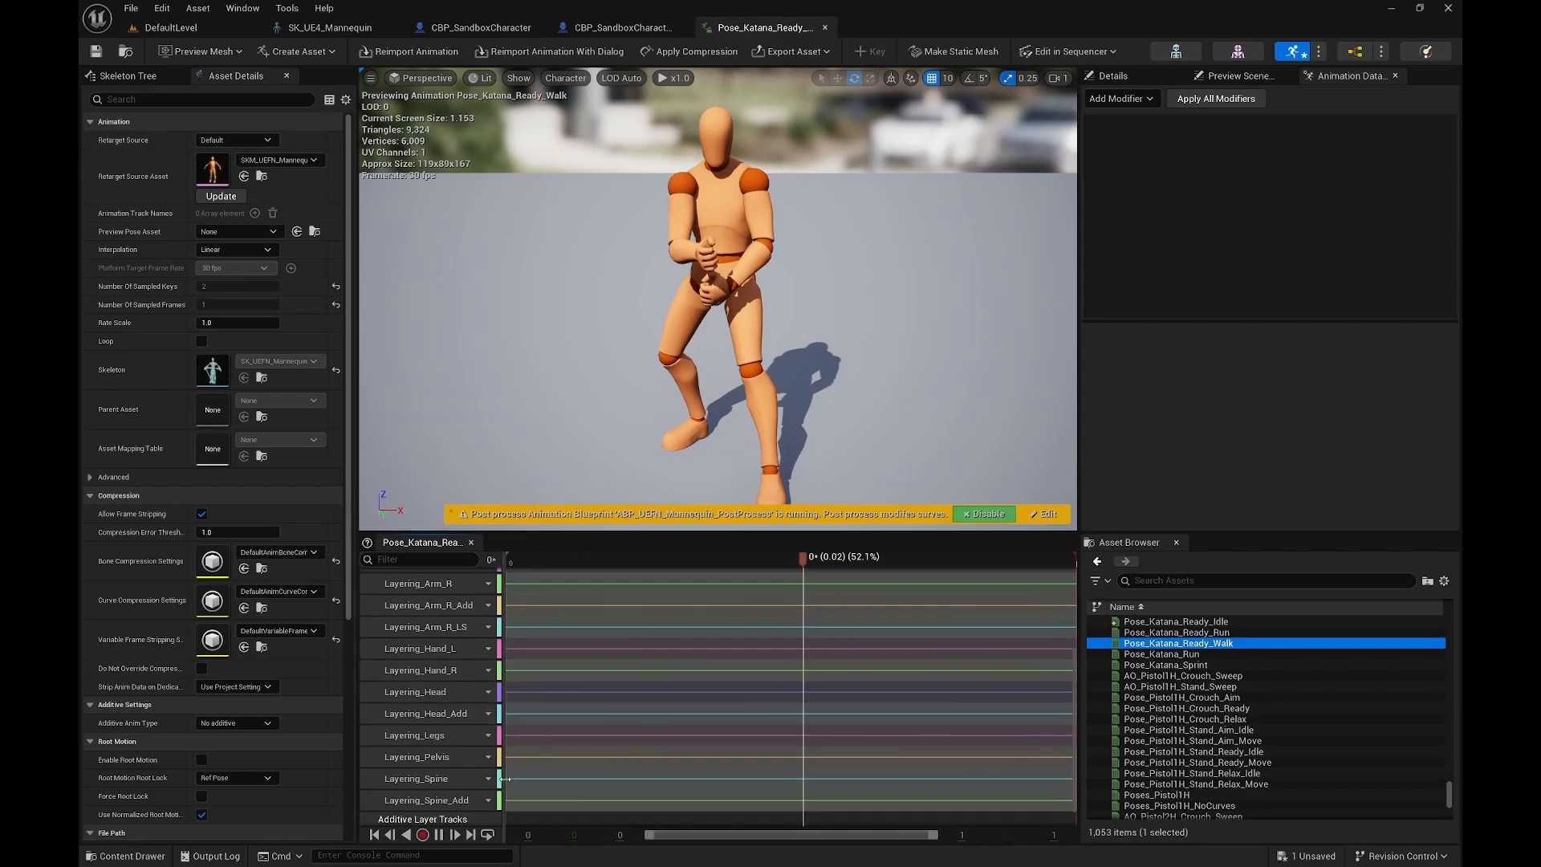
pyautogui.scroll(3, 453, 634)
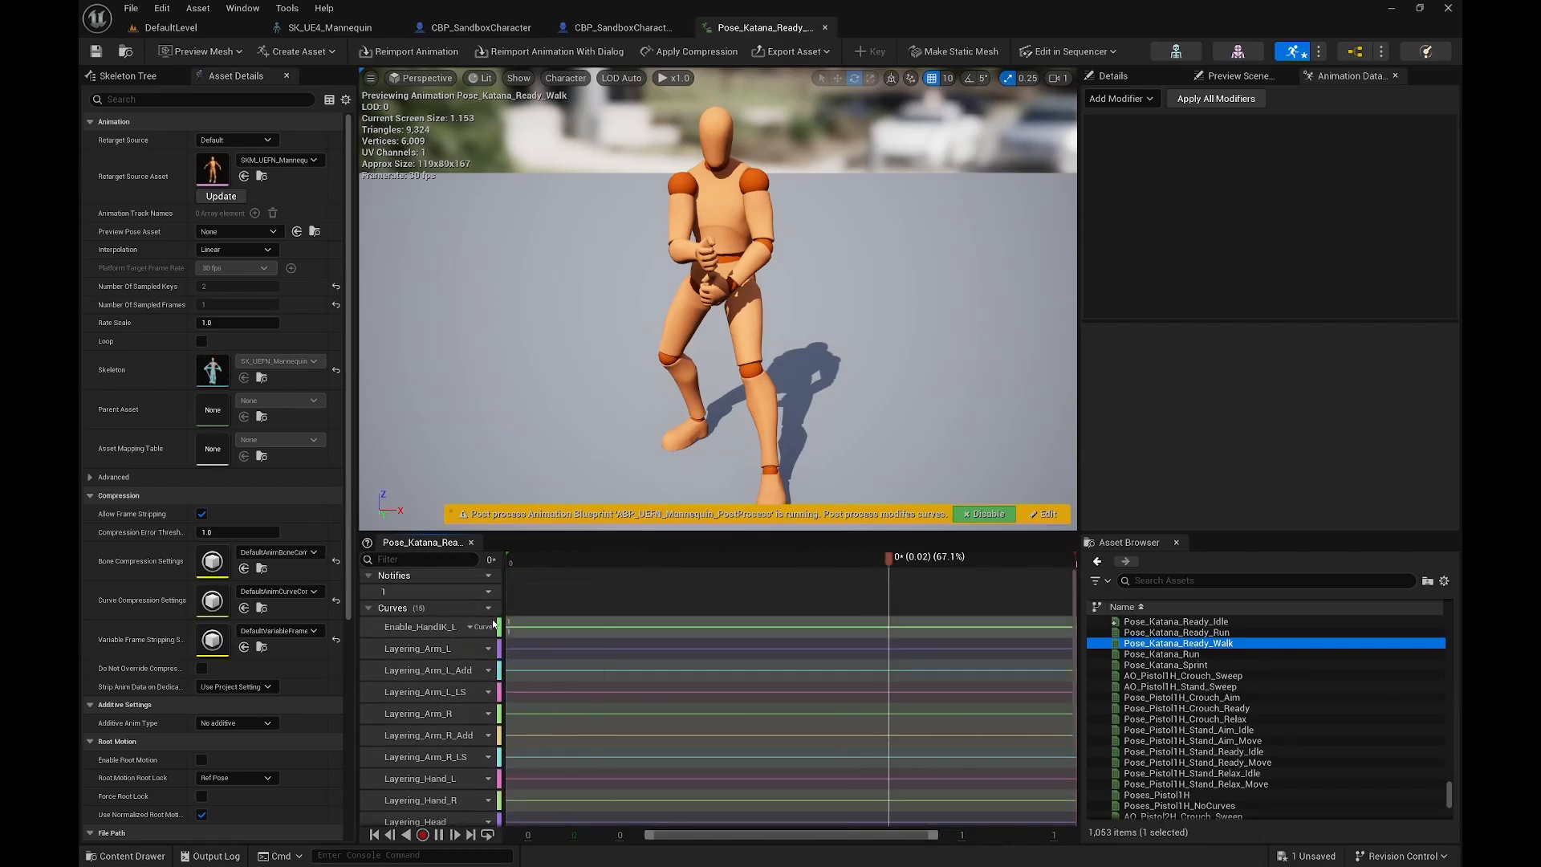
# Step: Return to Pose_Katana_Ready_Idle and remove its Enable_HandIK_R and Enable_SpineRotation curves
pyautogui.click(1215, 622)
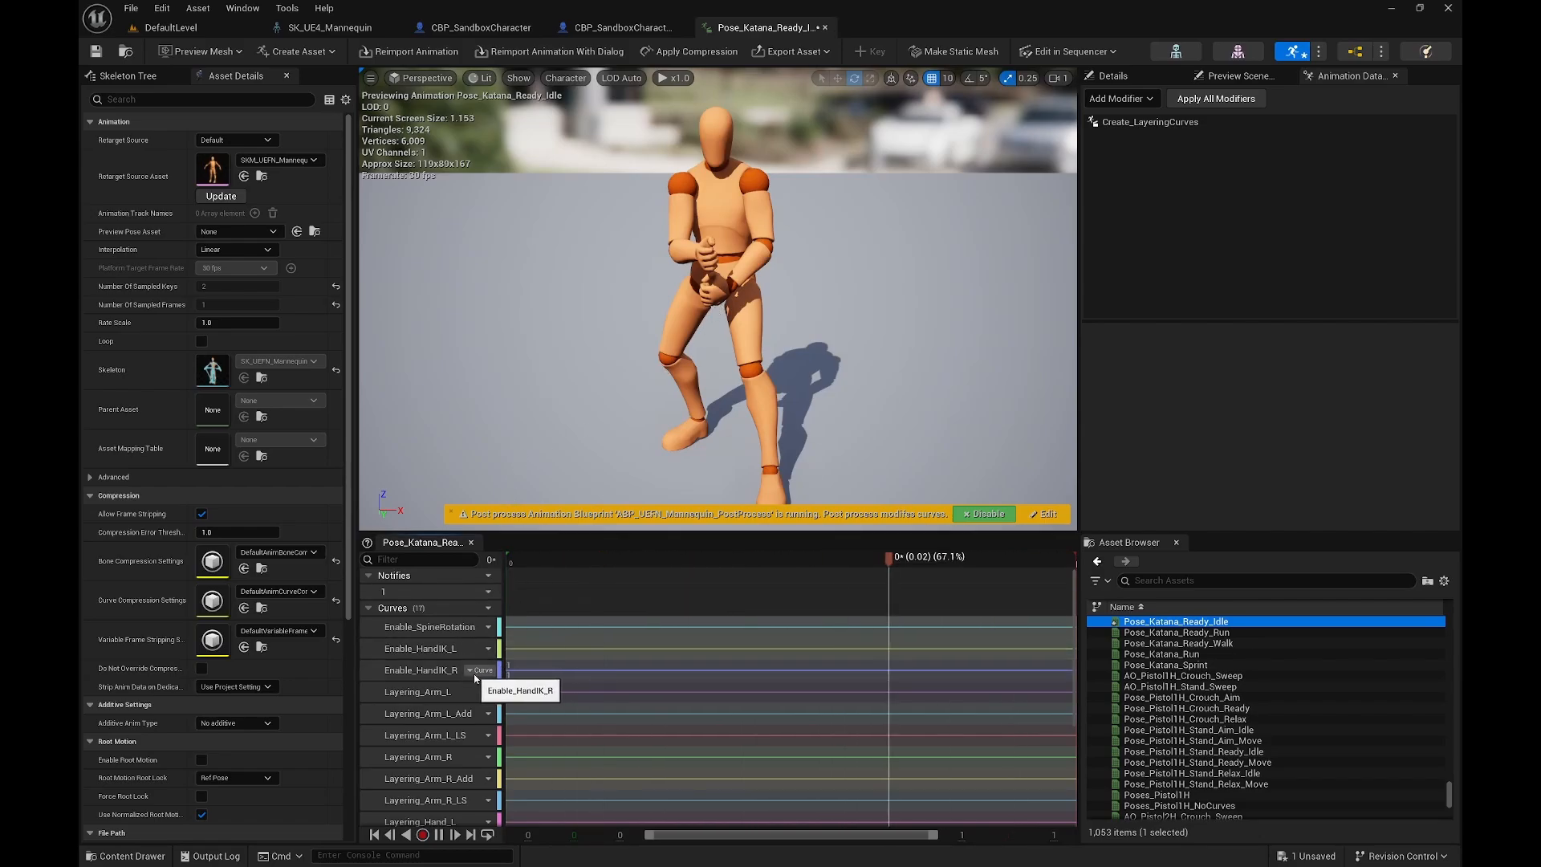
pyautogui.rightClick(476, 678)
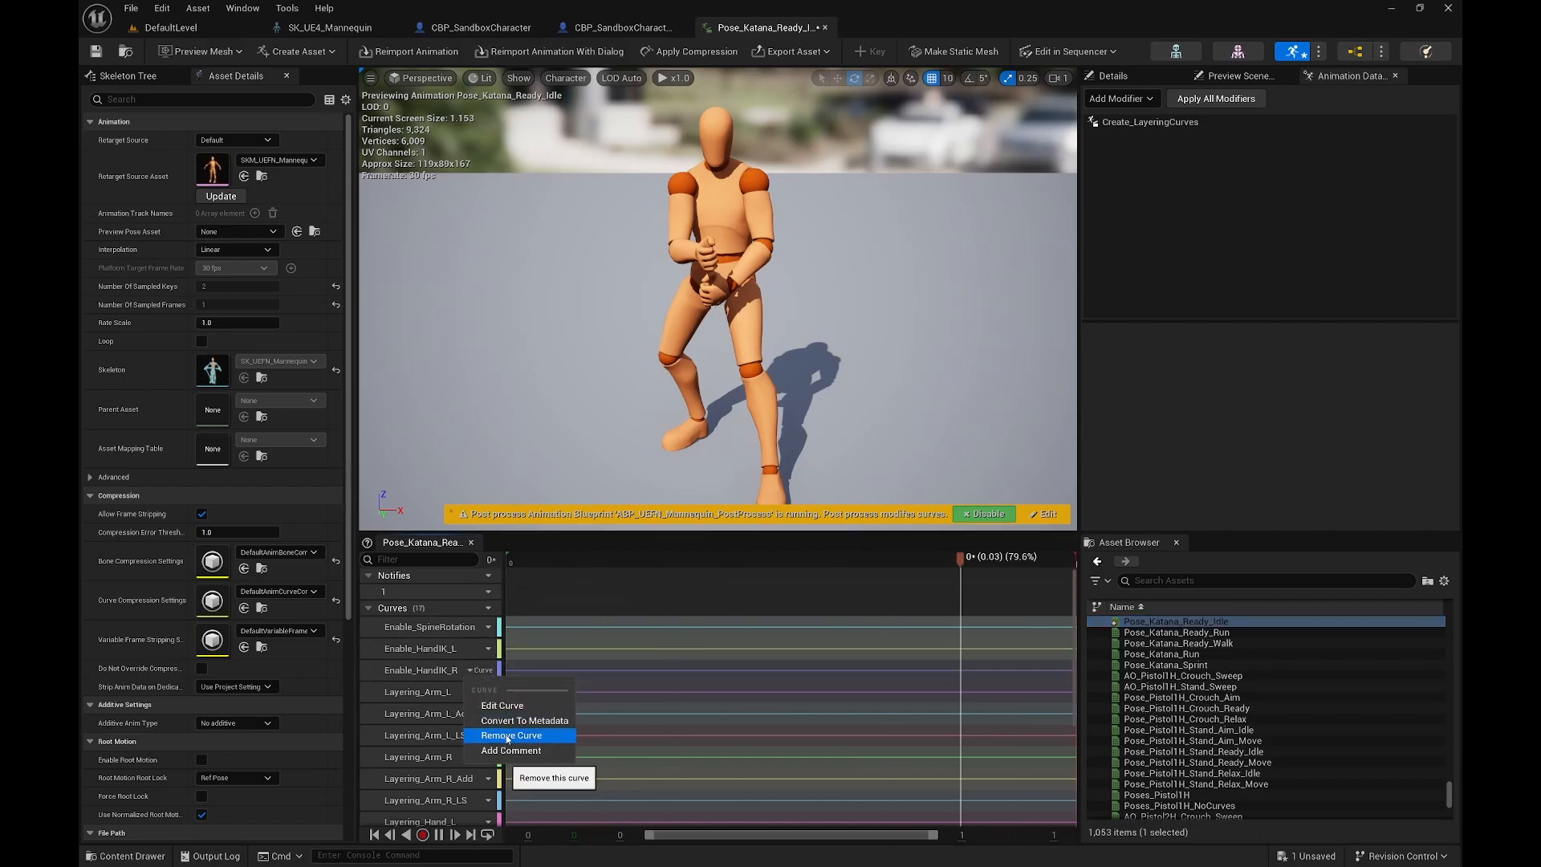
pyautogui.click(510, 736)
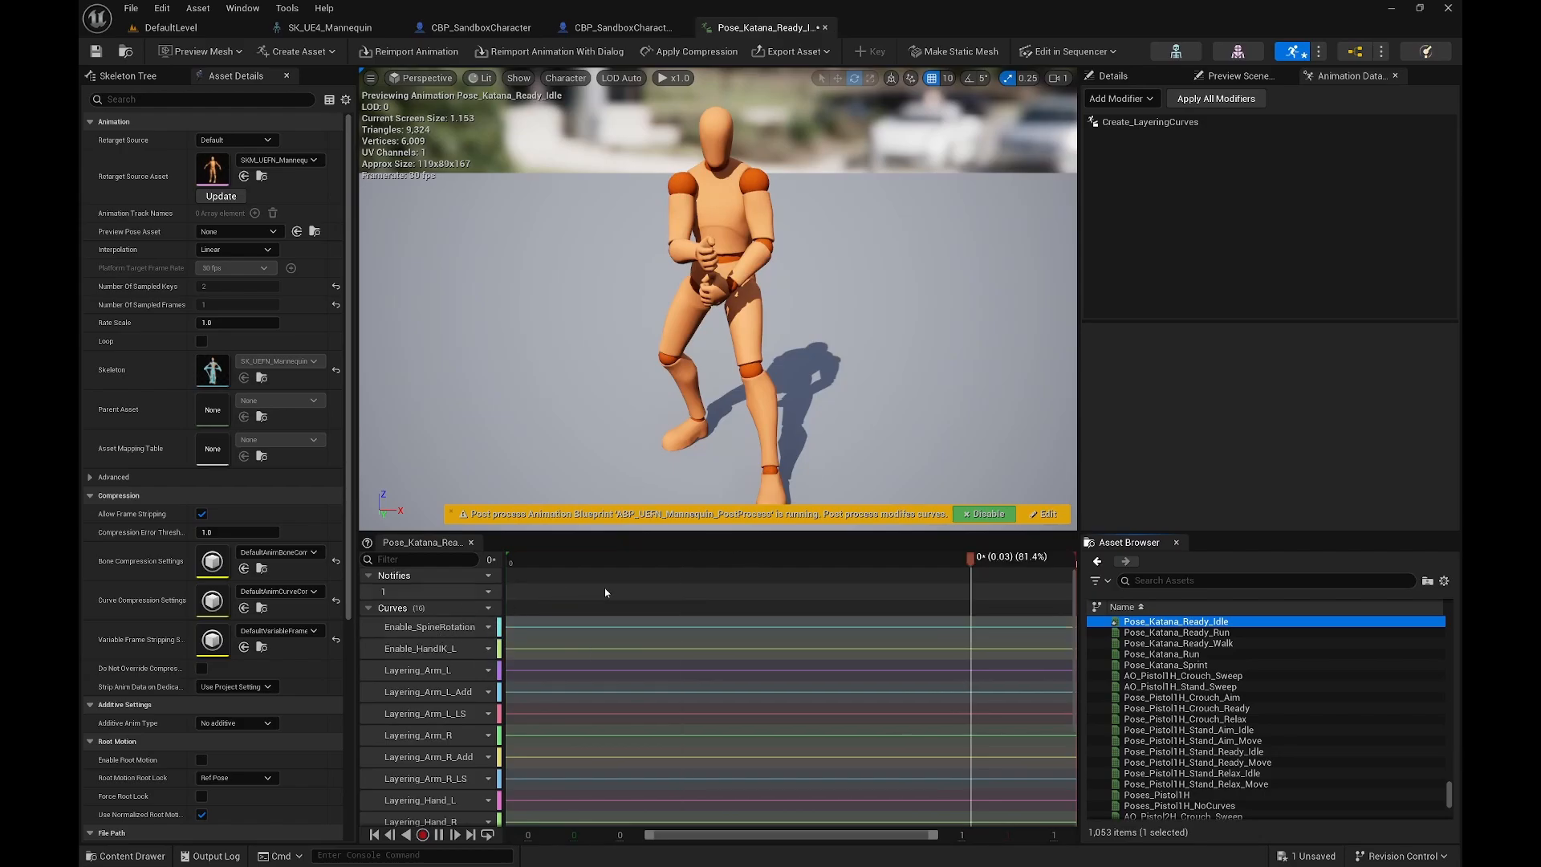
pyautogui.rightClick(476, 629)
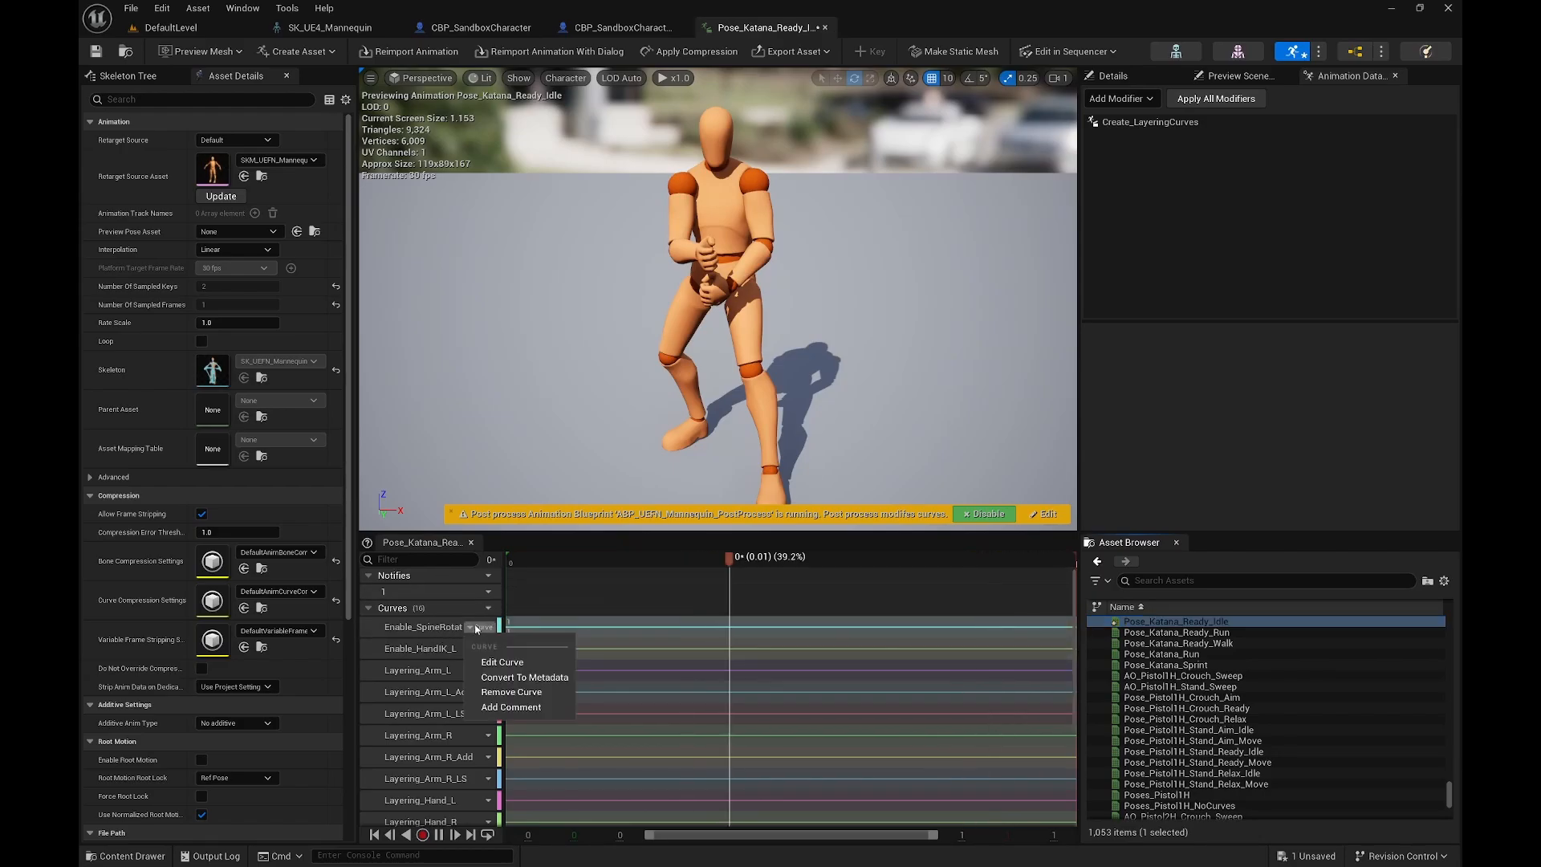
pyautogui.click(511, 692)
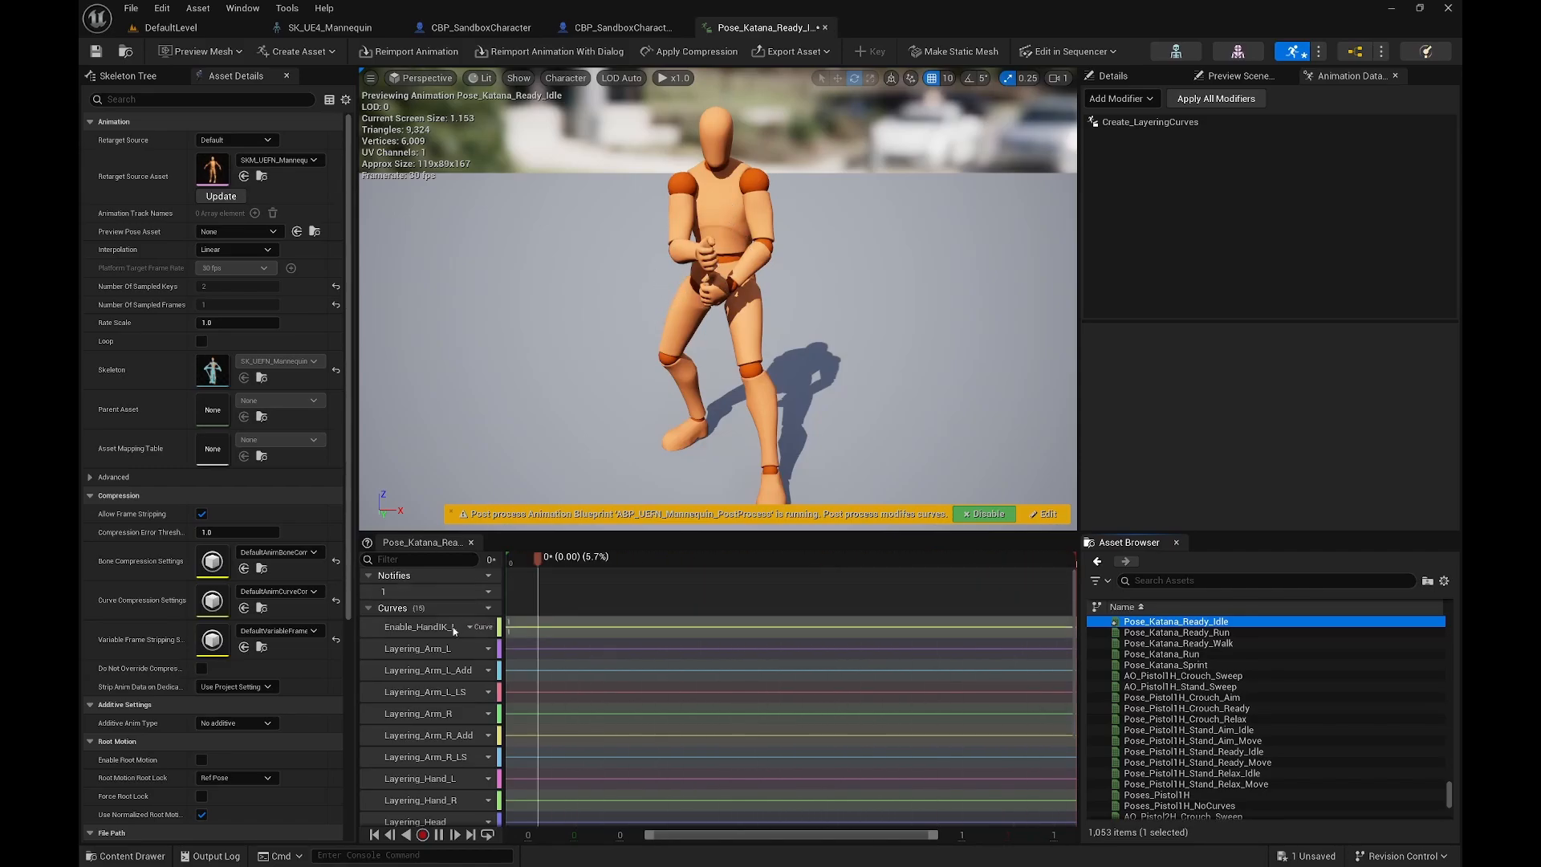
# Step: Check the remaining curves of Pose_Katana_Ready_Idle and save the animation
pyautogui.scroll(-3, 460, 634)
pyautogui.scroll(-2, 461, 634)
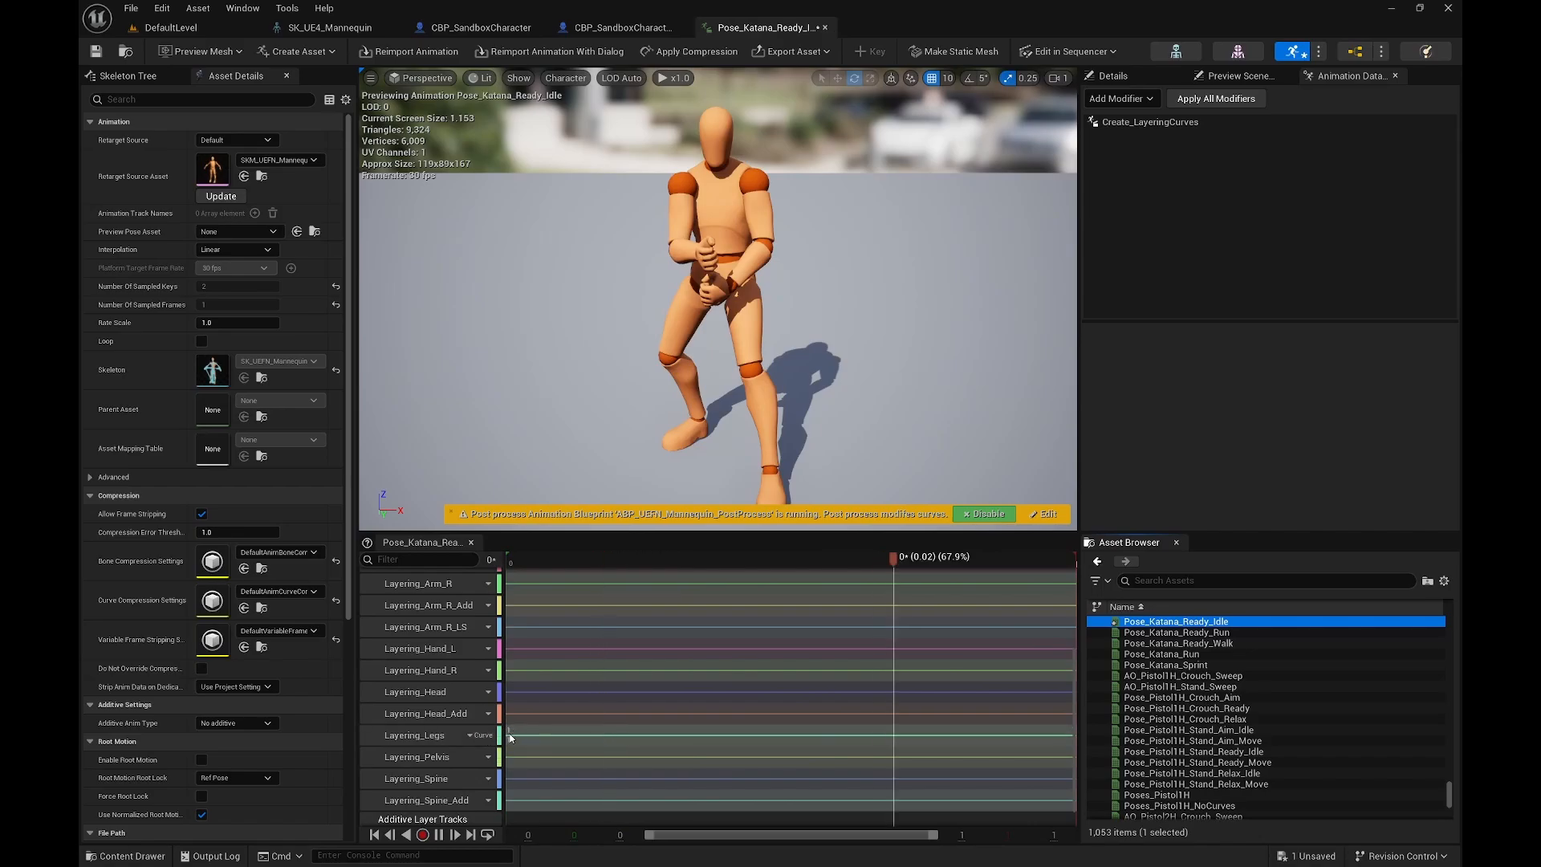
pyautogui.scroll(5, 456, 636)
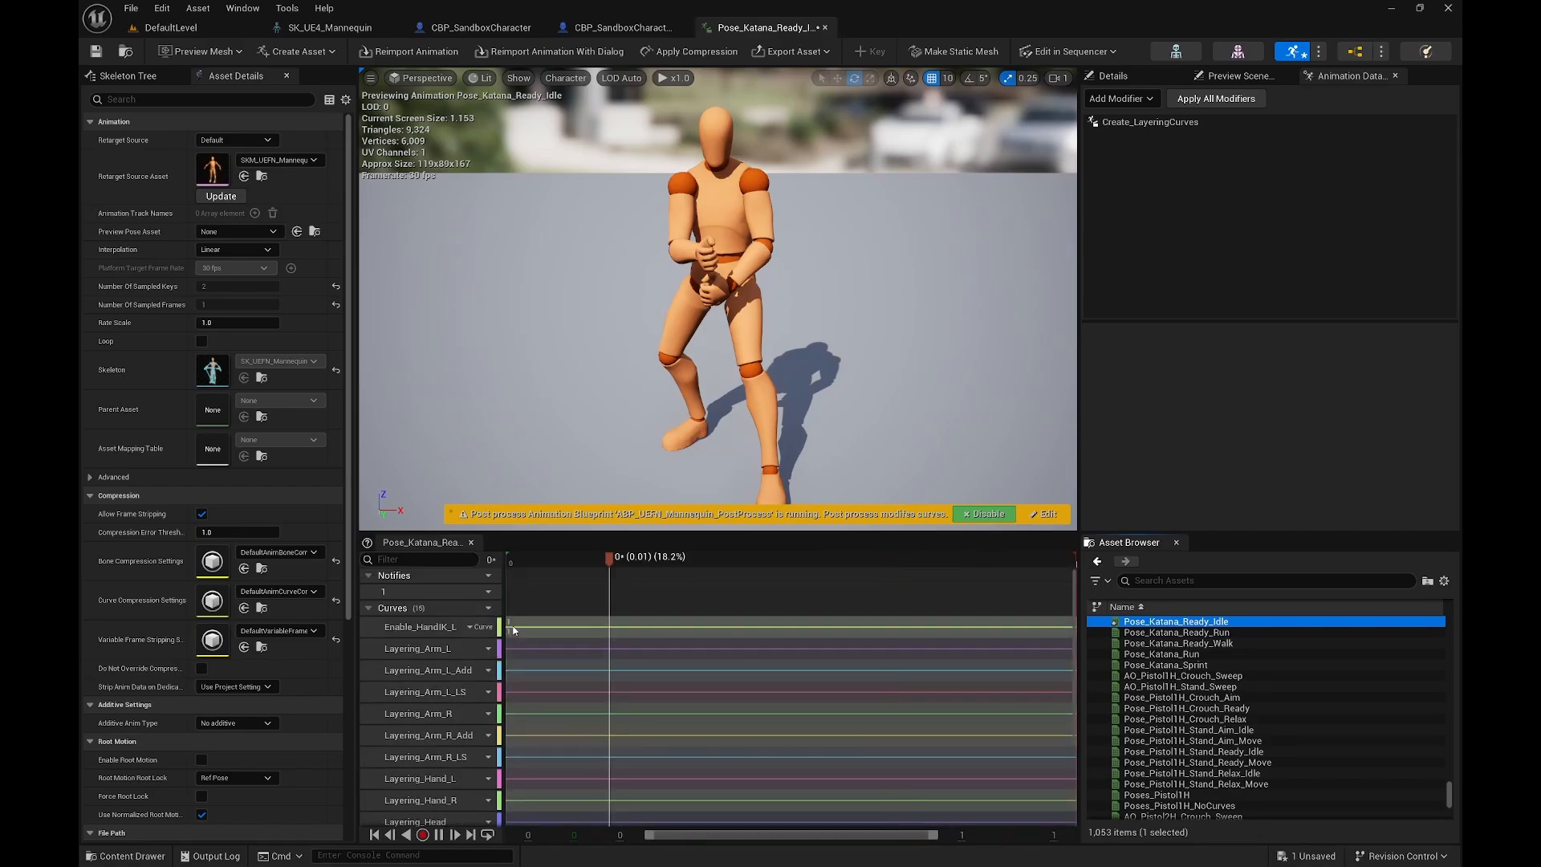
pyautogui.hotkey('ctrl', 's')
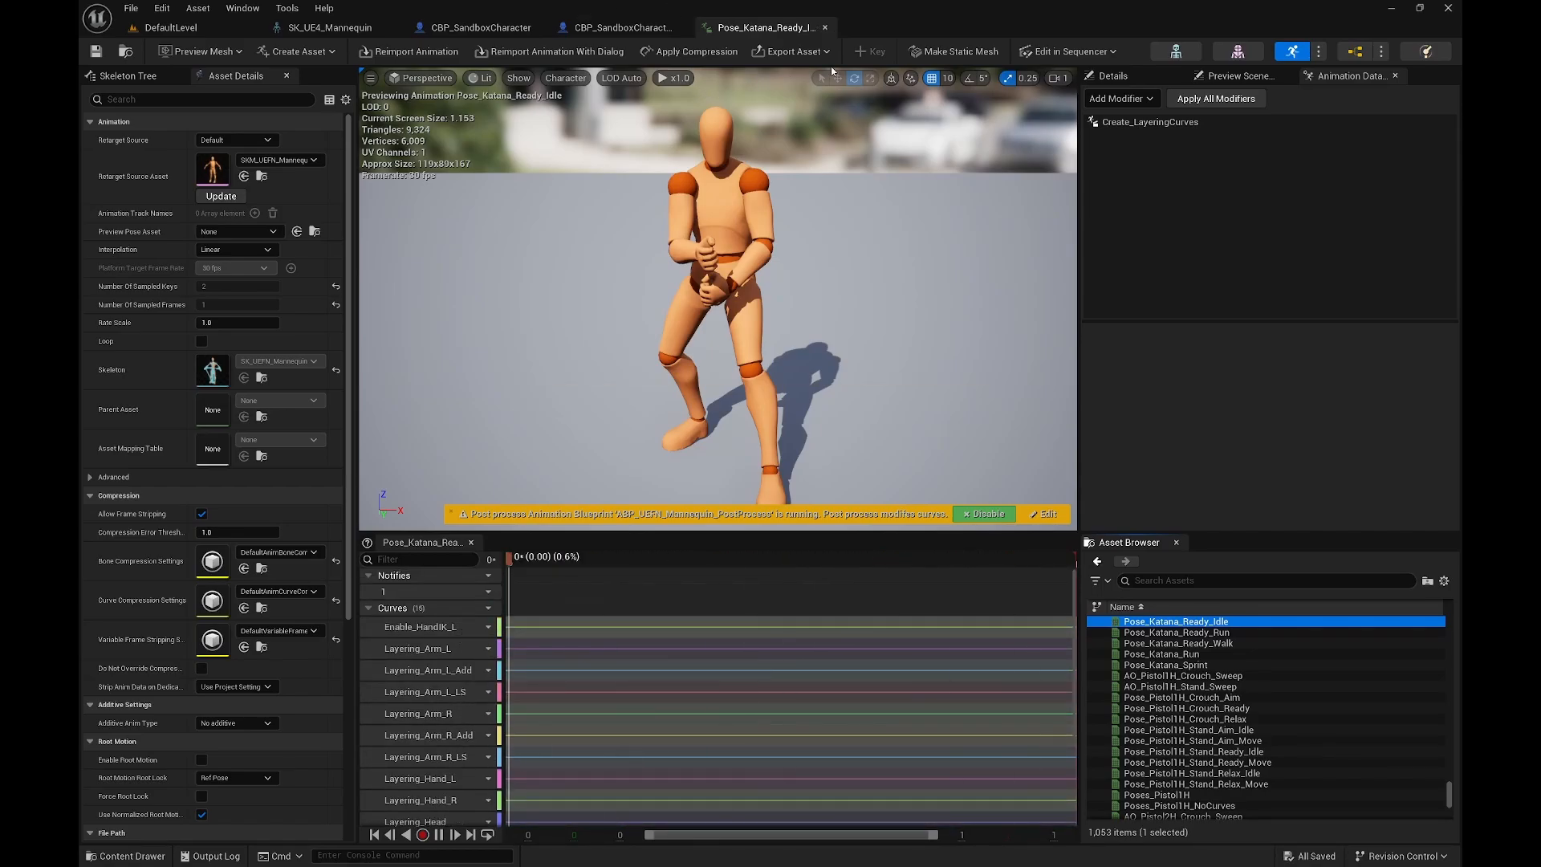
# Step: Open ABP_Overlay_Simple_Base from the Overlays folder and examine how its OverlayPose graph blends stand and crouch poses
pyautogui.click(170, 27)
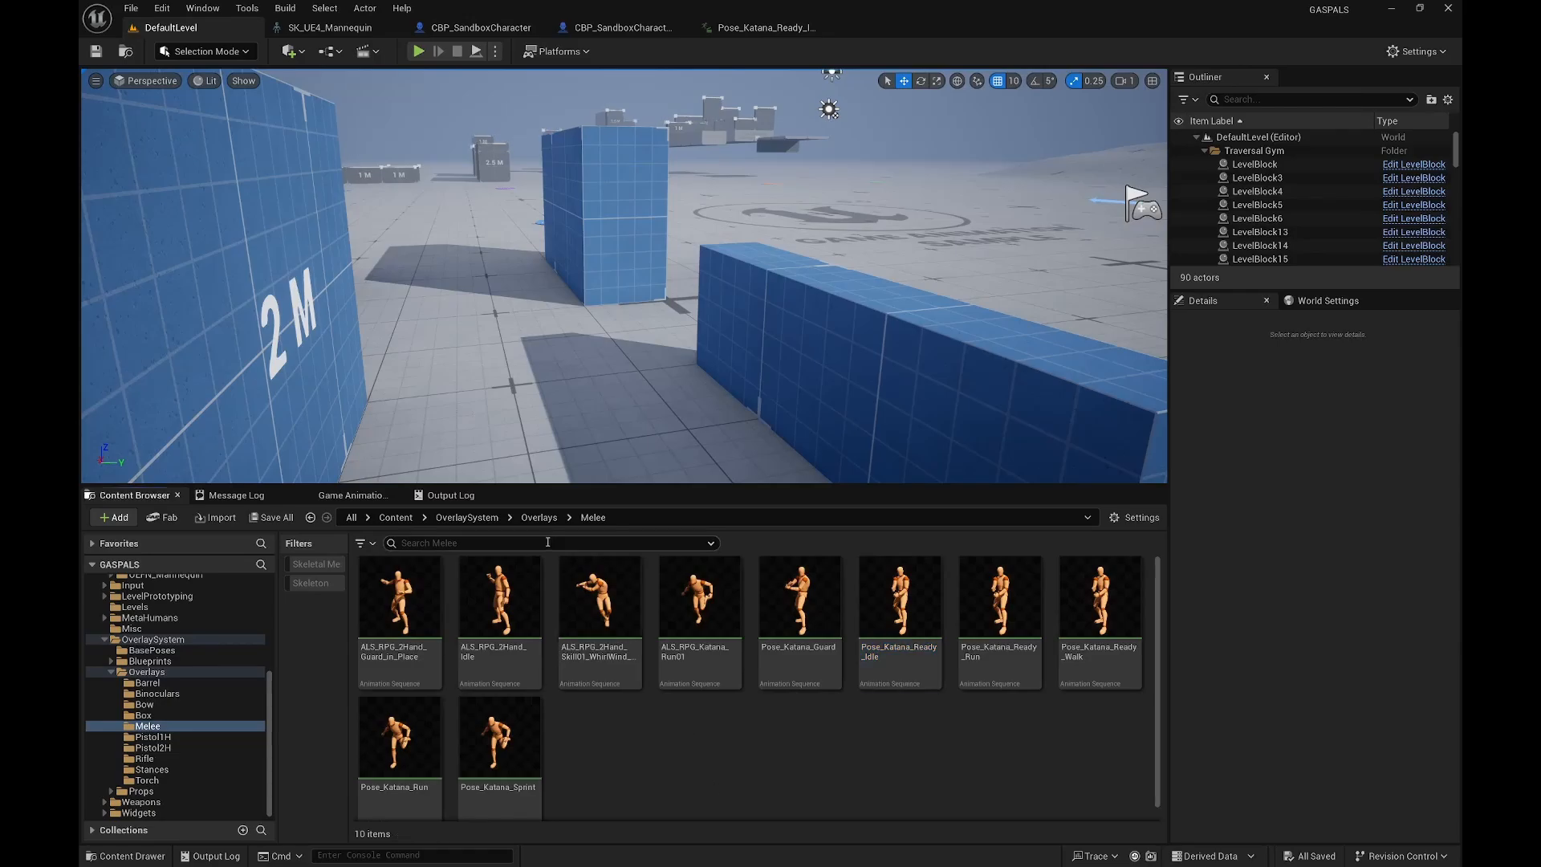
pyautogui.click(536, 518)
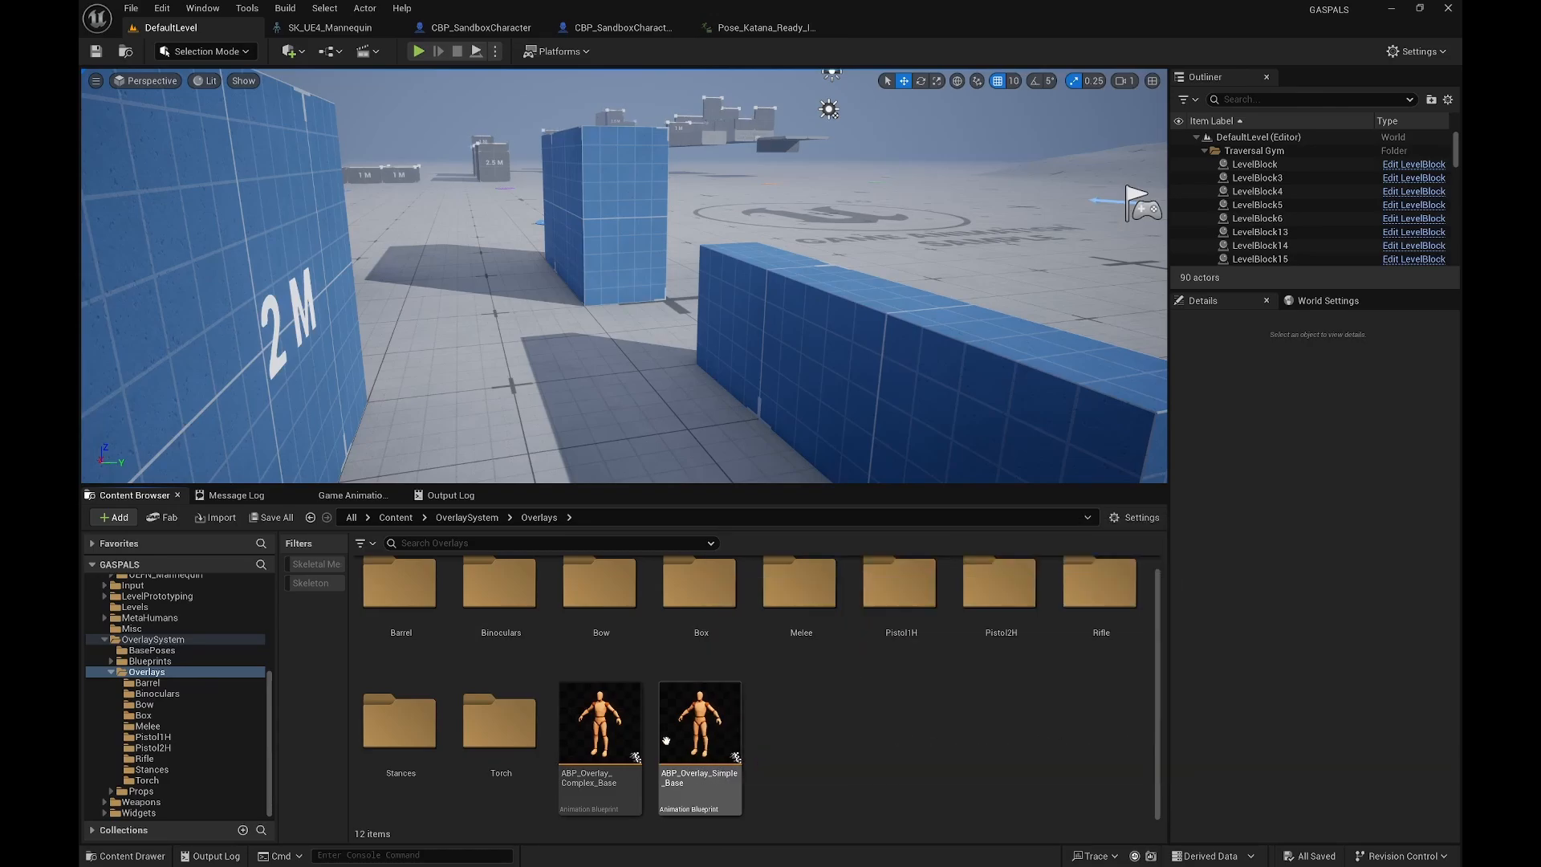
pyautogui.doubleClick(713, 708)
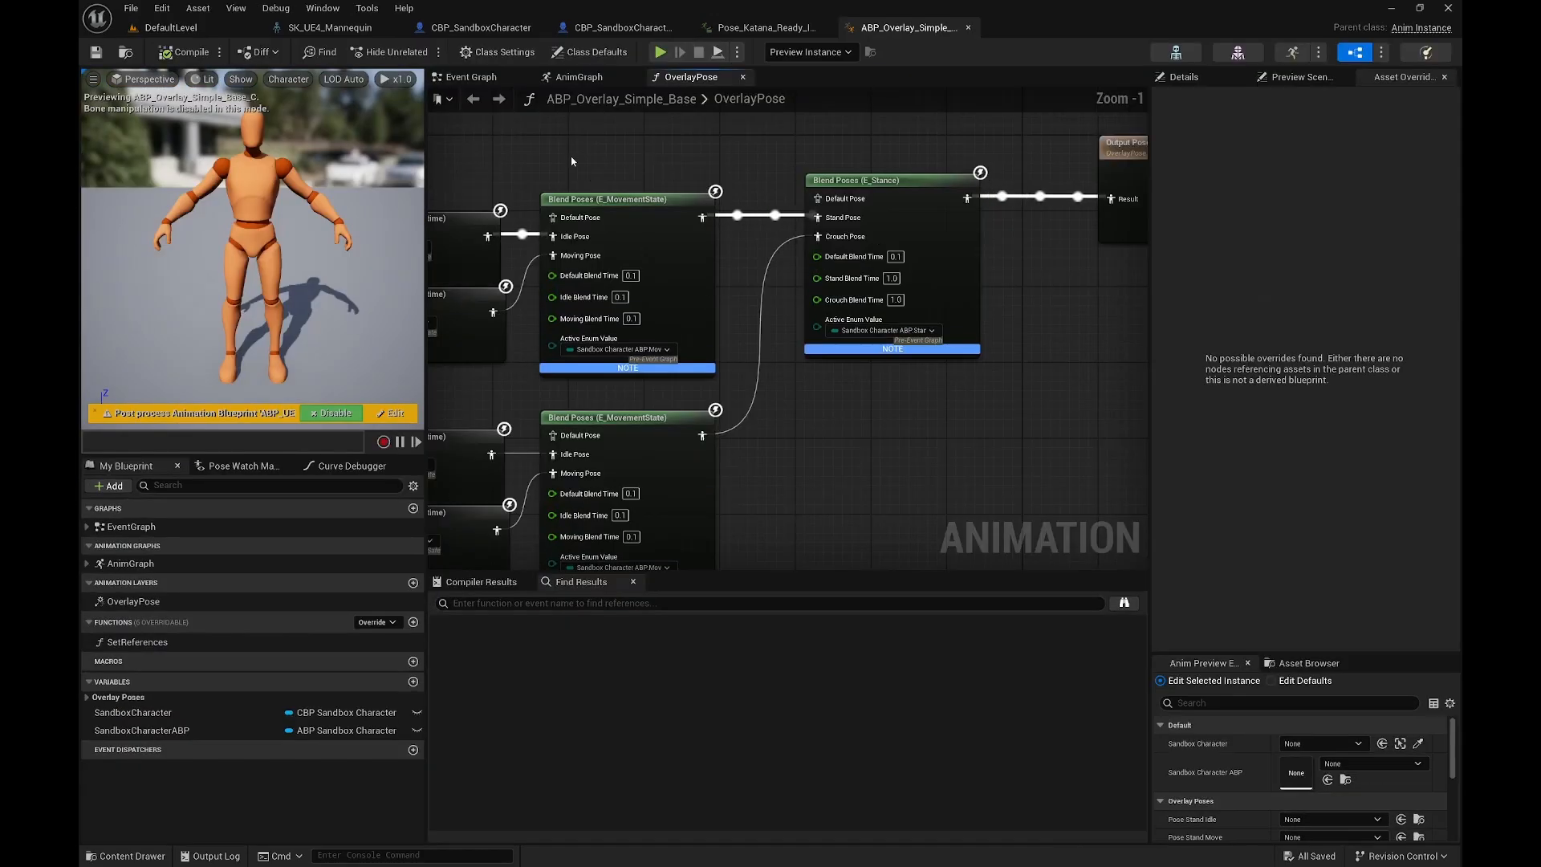
pyautogui.scroll(-5, 650, 174)
pyautogui.scroll(6, 652, 175)
pyautogui.moveTo(478, 176); pyautogui.dragTo(646, 138, button='right')
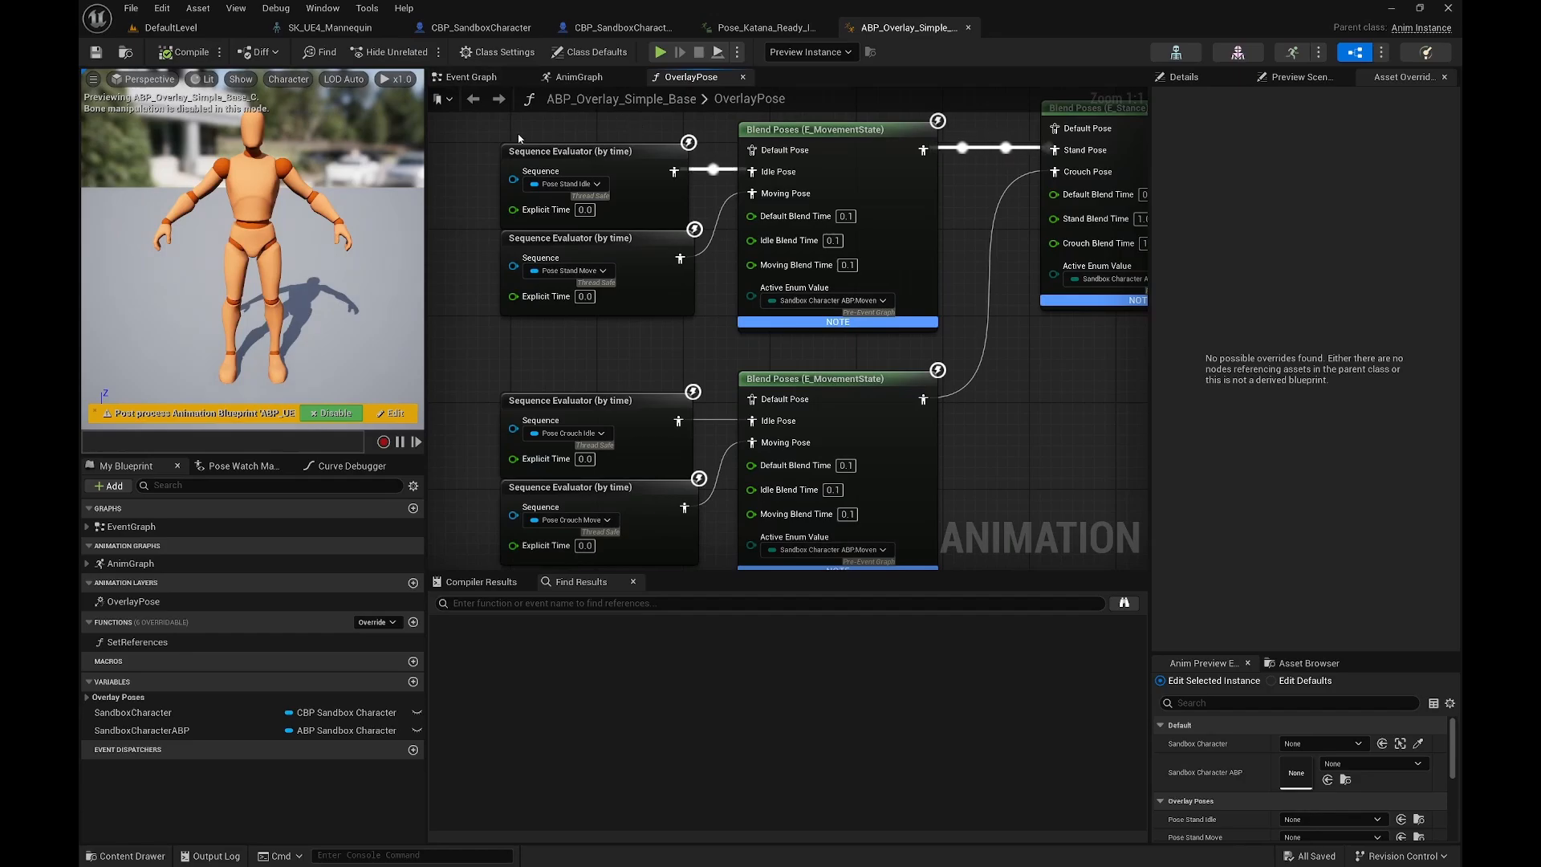
pyautogui.moveTo(530, 310); pyautogui.dragTo(554, 307, button='right')
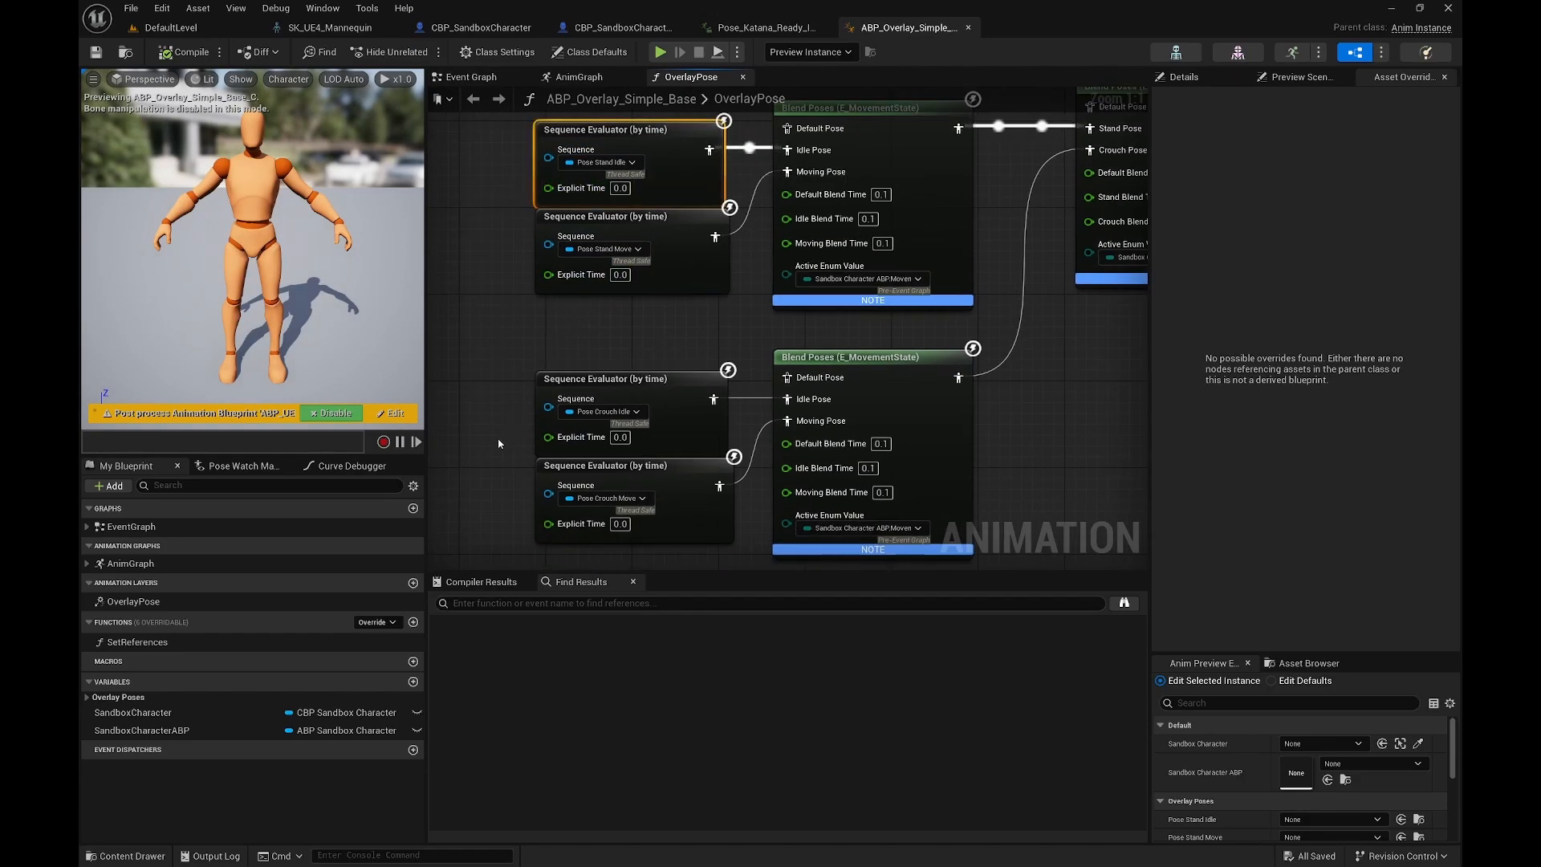
# Step: Play-test the level with the Box overlay, checking the character while idle, aiming and moving, and end the session
pyautogui.click(163, 32)
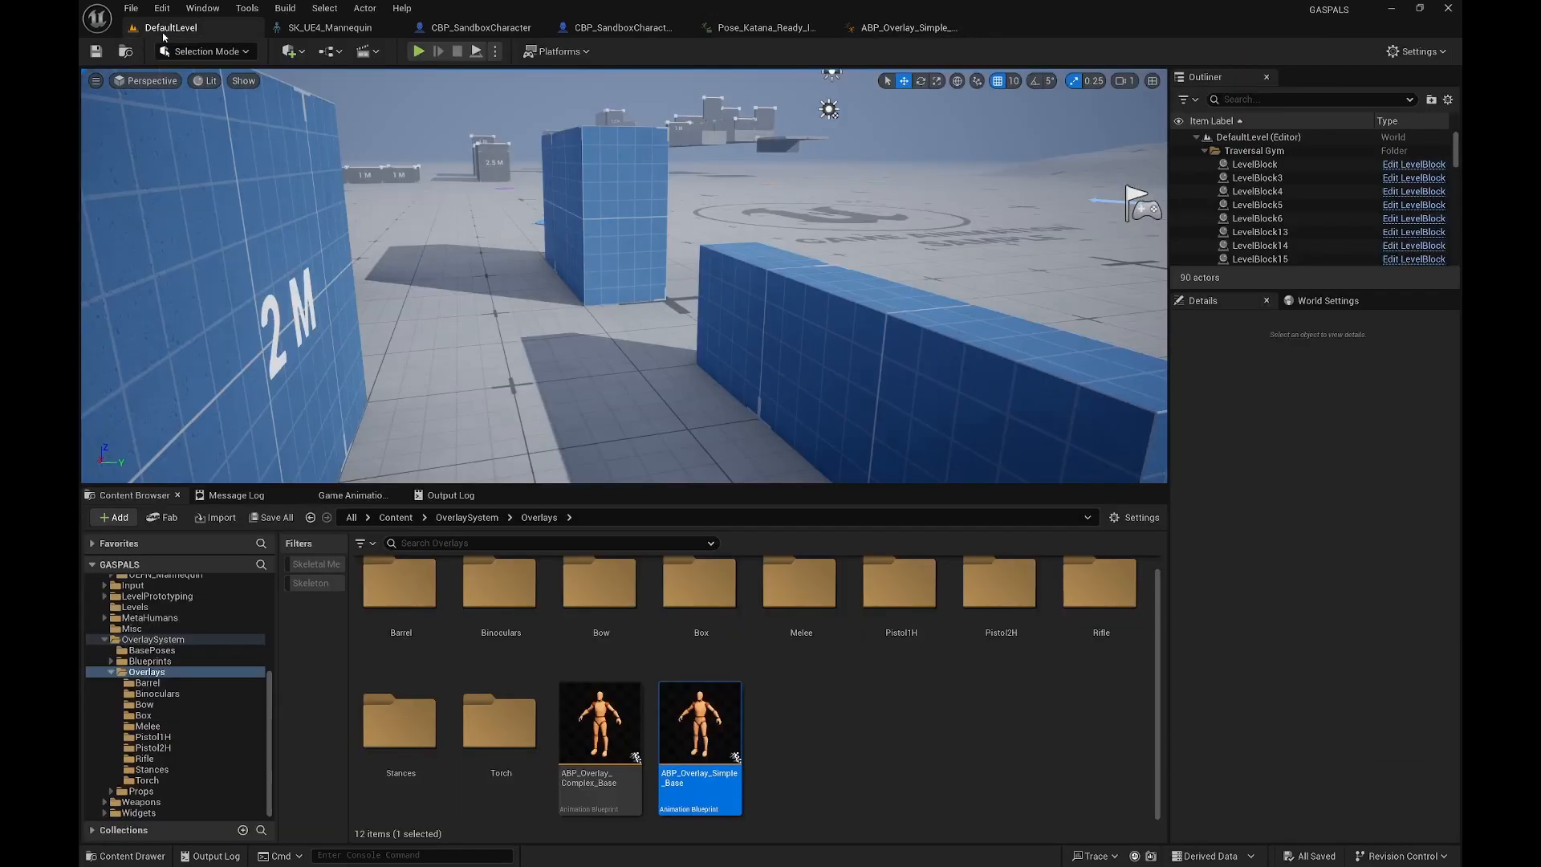
pyautogui.click(418, 52)
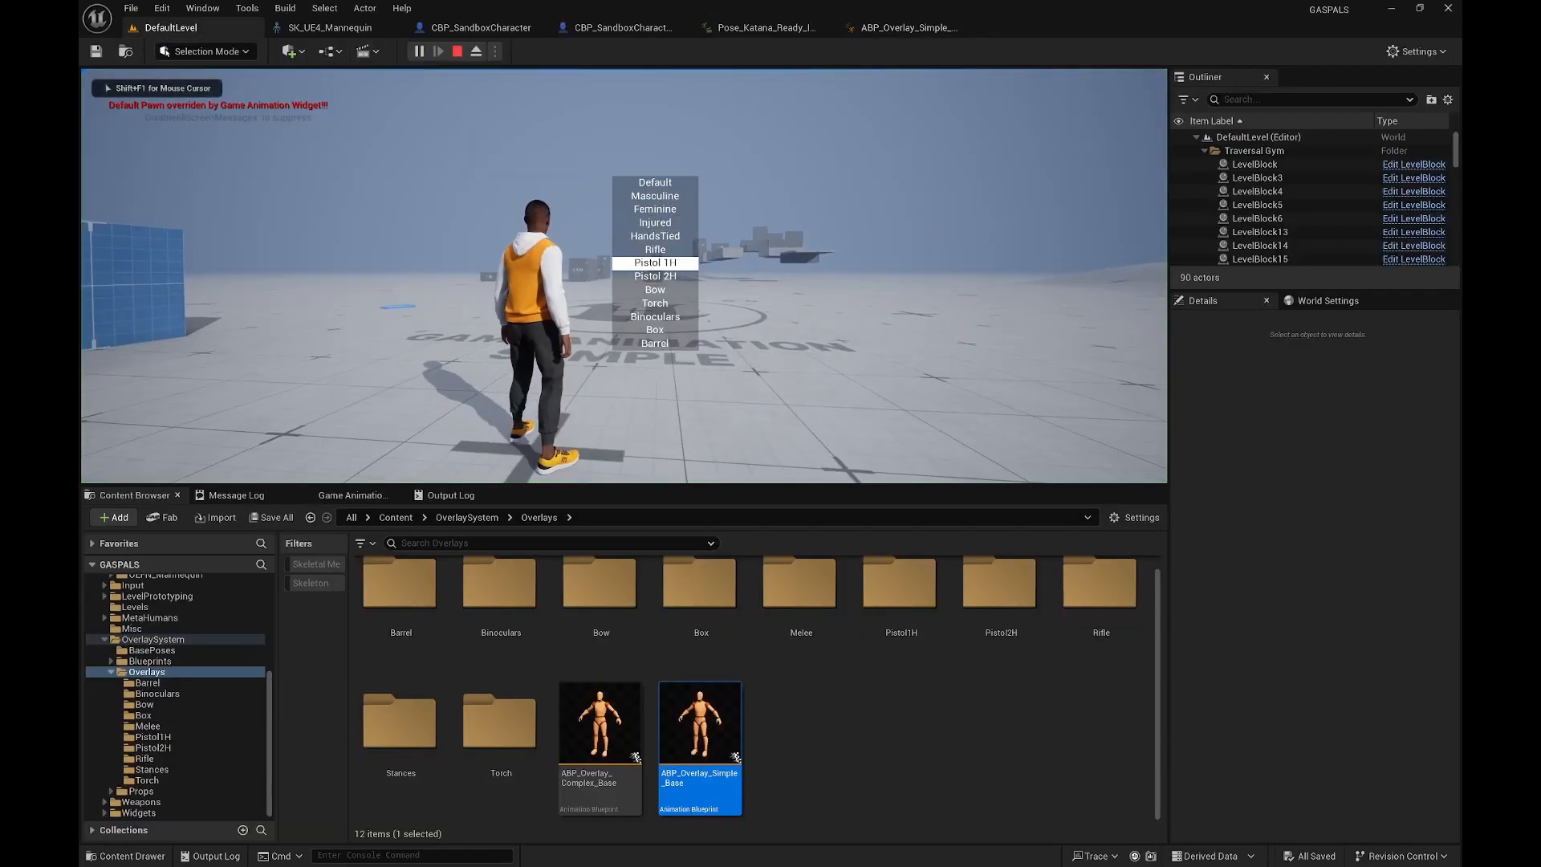
pyautogui.press('q')
pyautogui.scroll(-1, 624, 276)
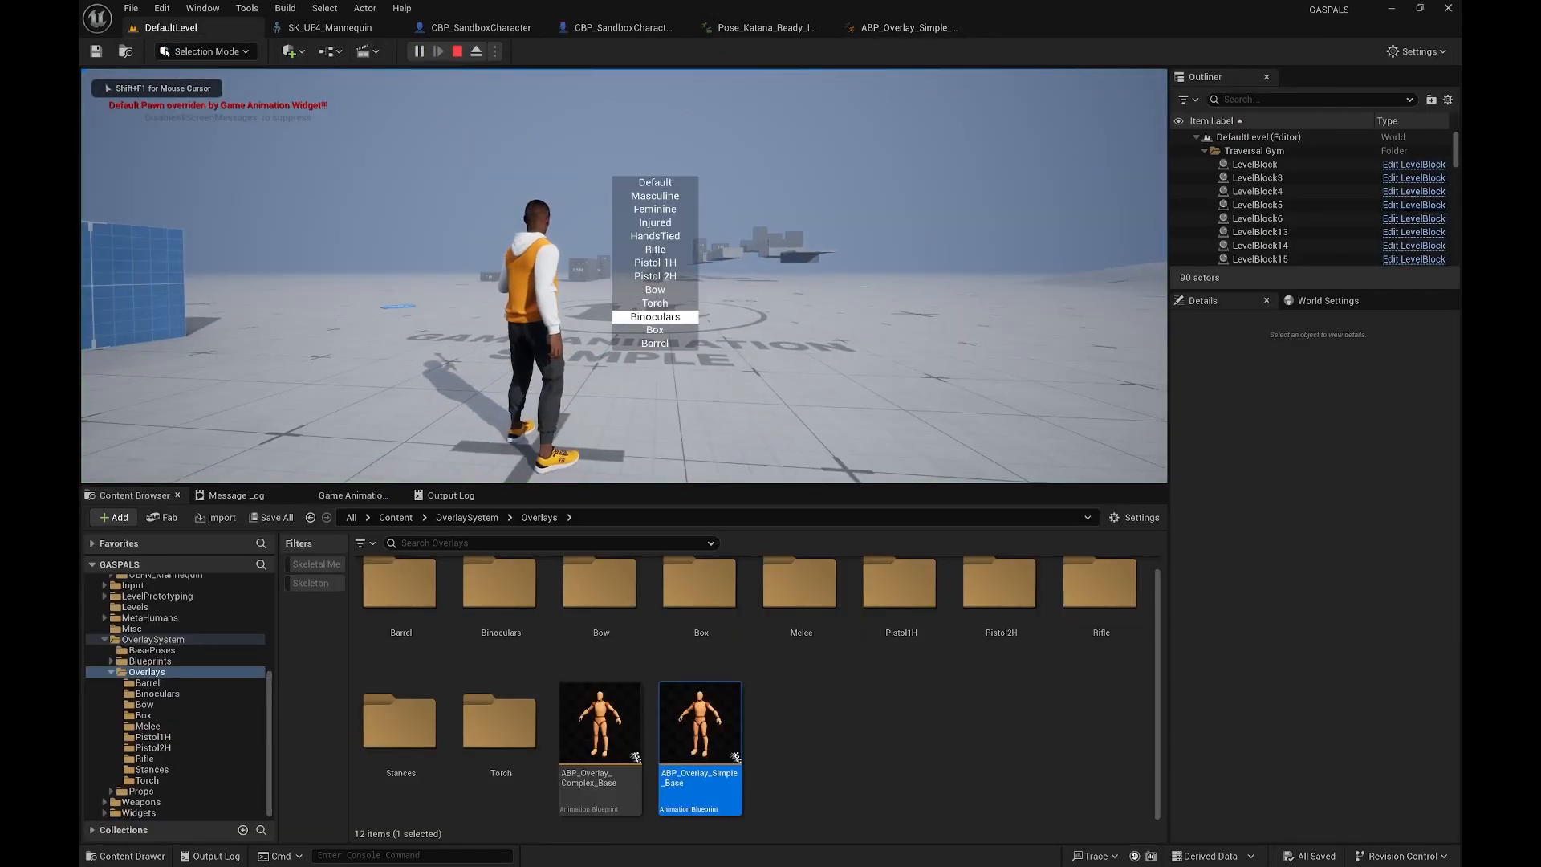
pyautogui.press('q')
pyautogui.scroll(-1, 624, 277)
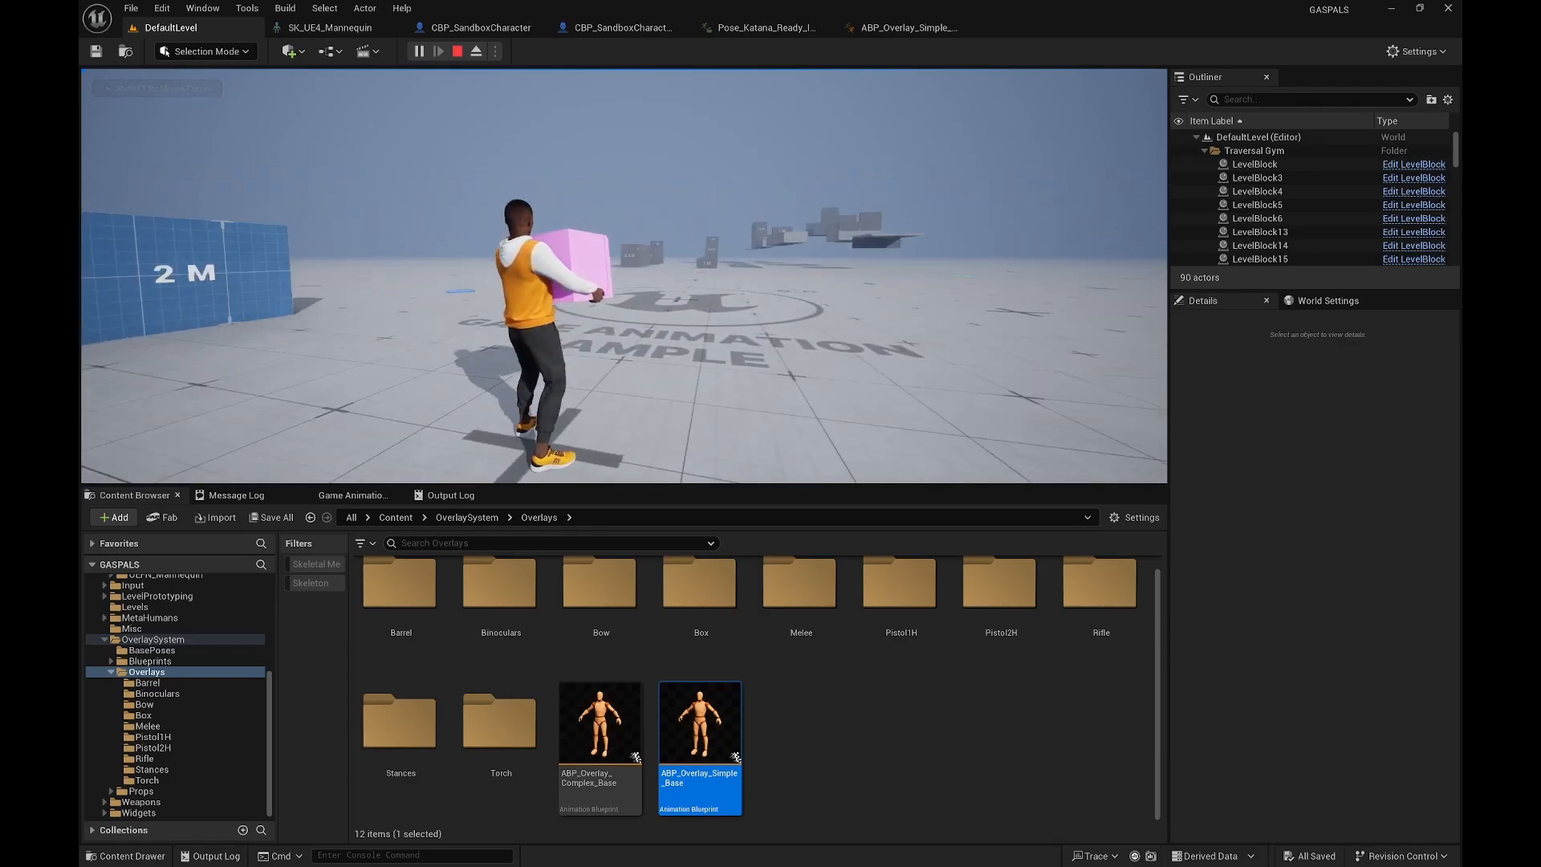
pyautogui.rightClick(625, 276)
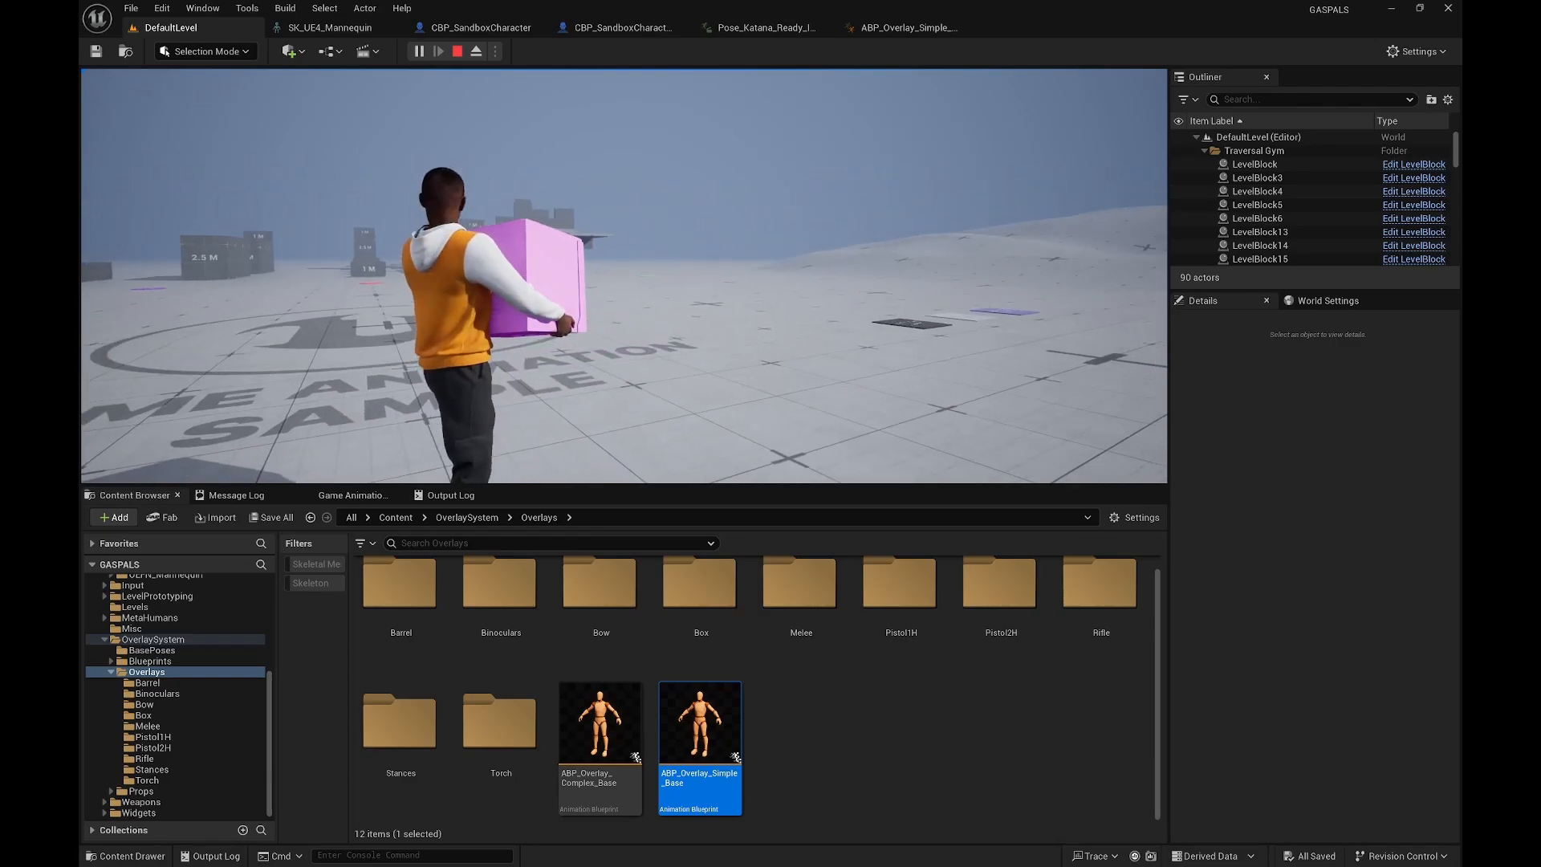
pyautogui.rightClick(624, 276)
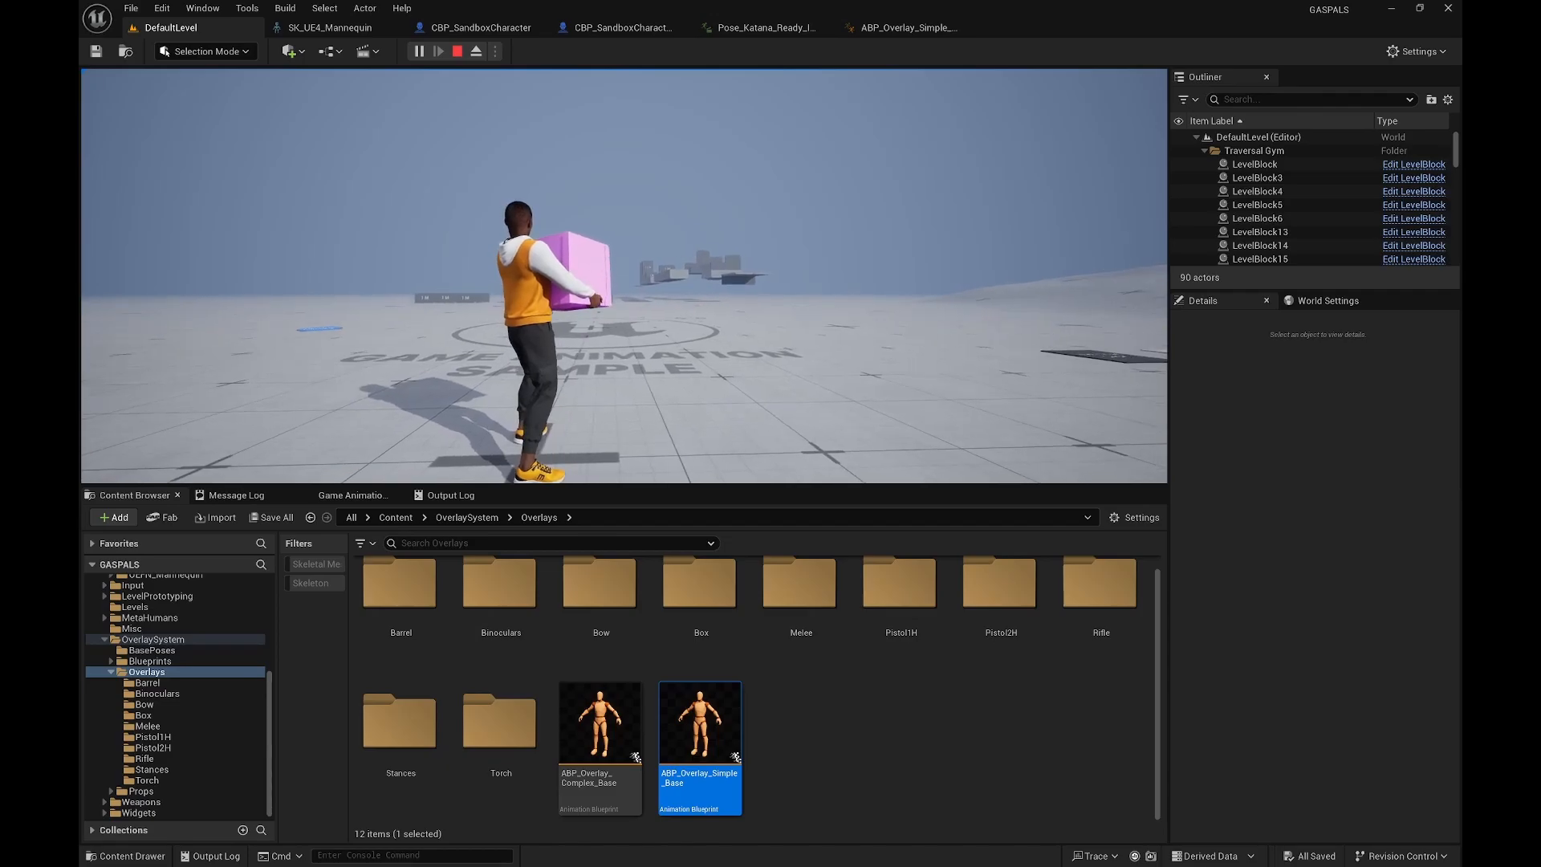
pyautogui.press('w')
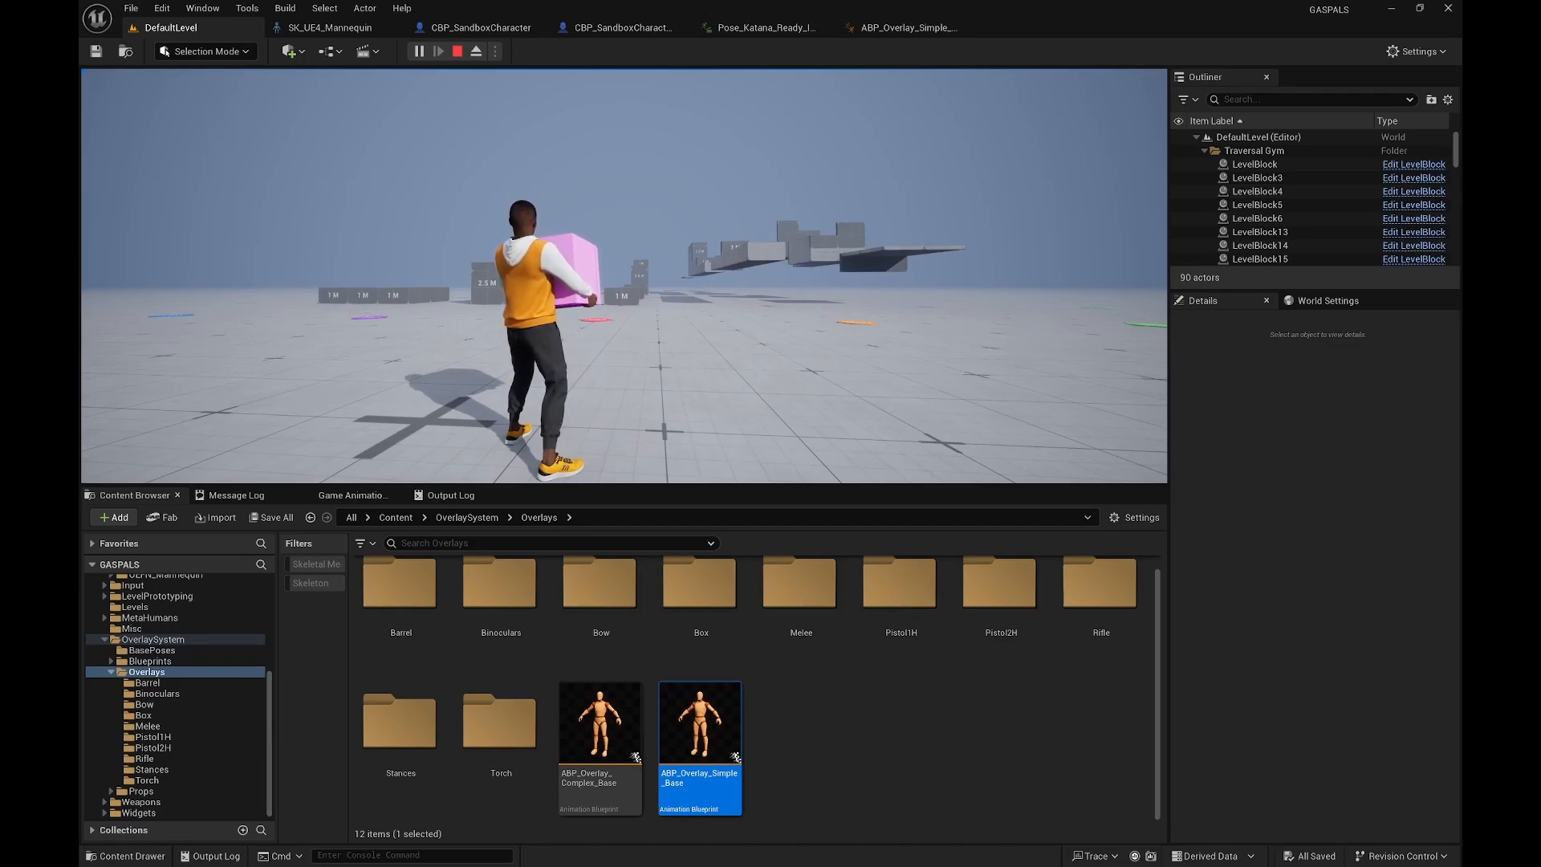
pyautogui.press('Escape')
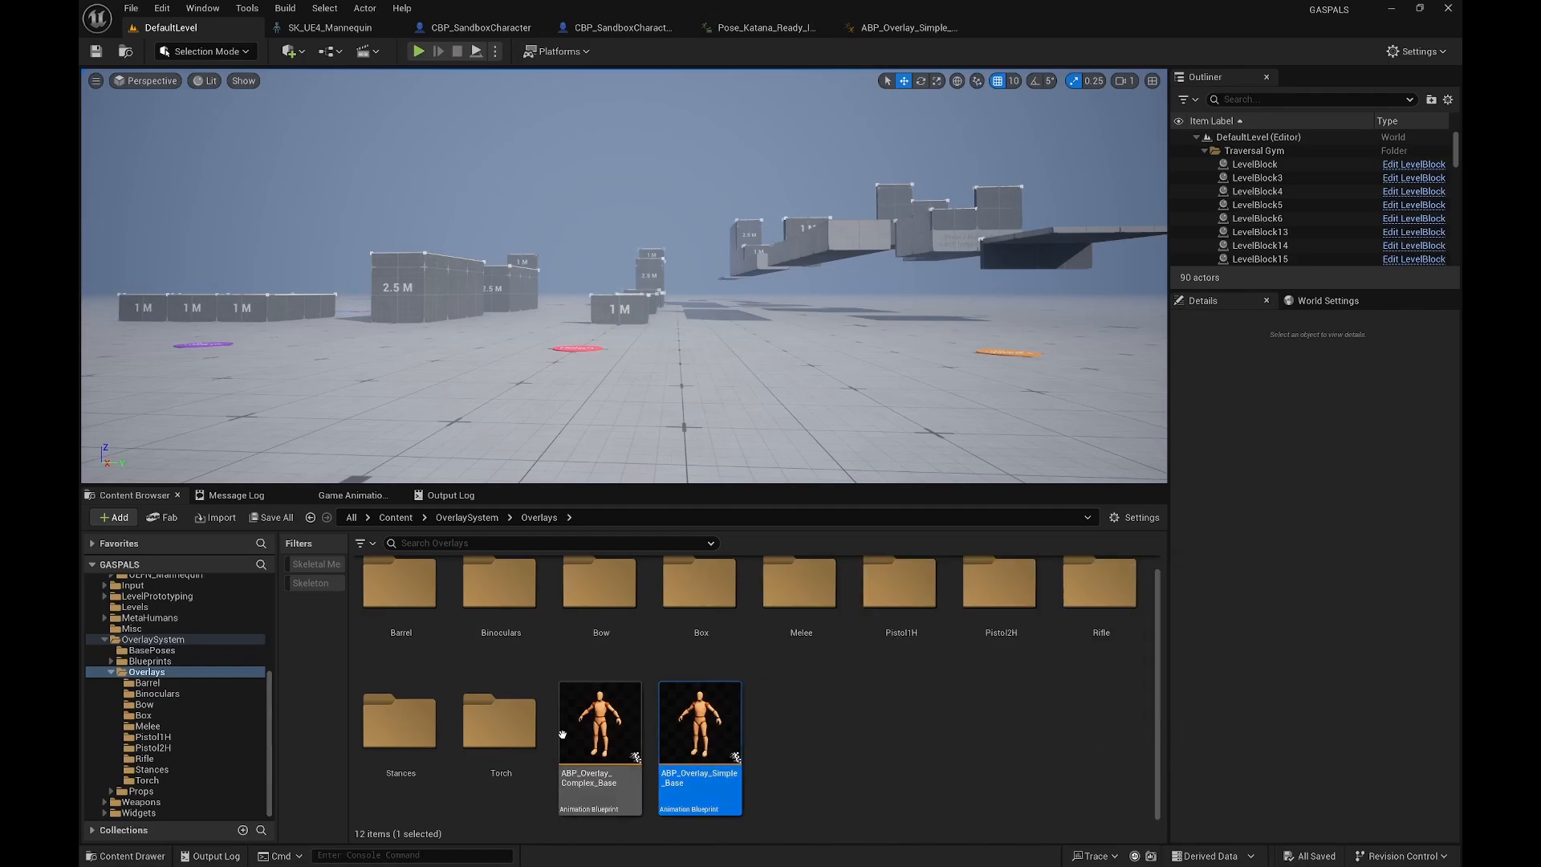
# Step: Create a child animation blueprint of ABP_Overlay_Complex_Base with the SK_UEFN_Mannequin skeleton, named ABP_Overlay_Katana
pyautogui.moveTo(610, 732)
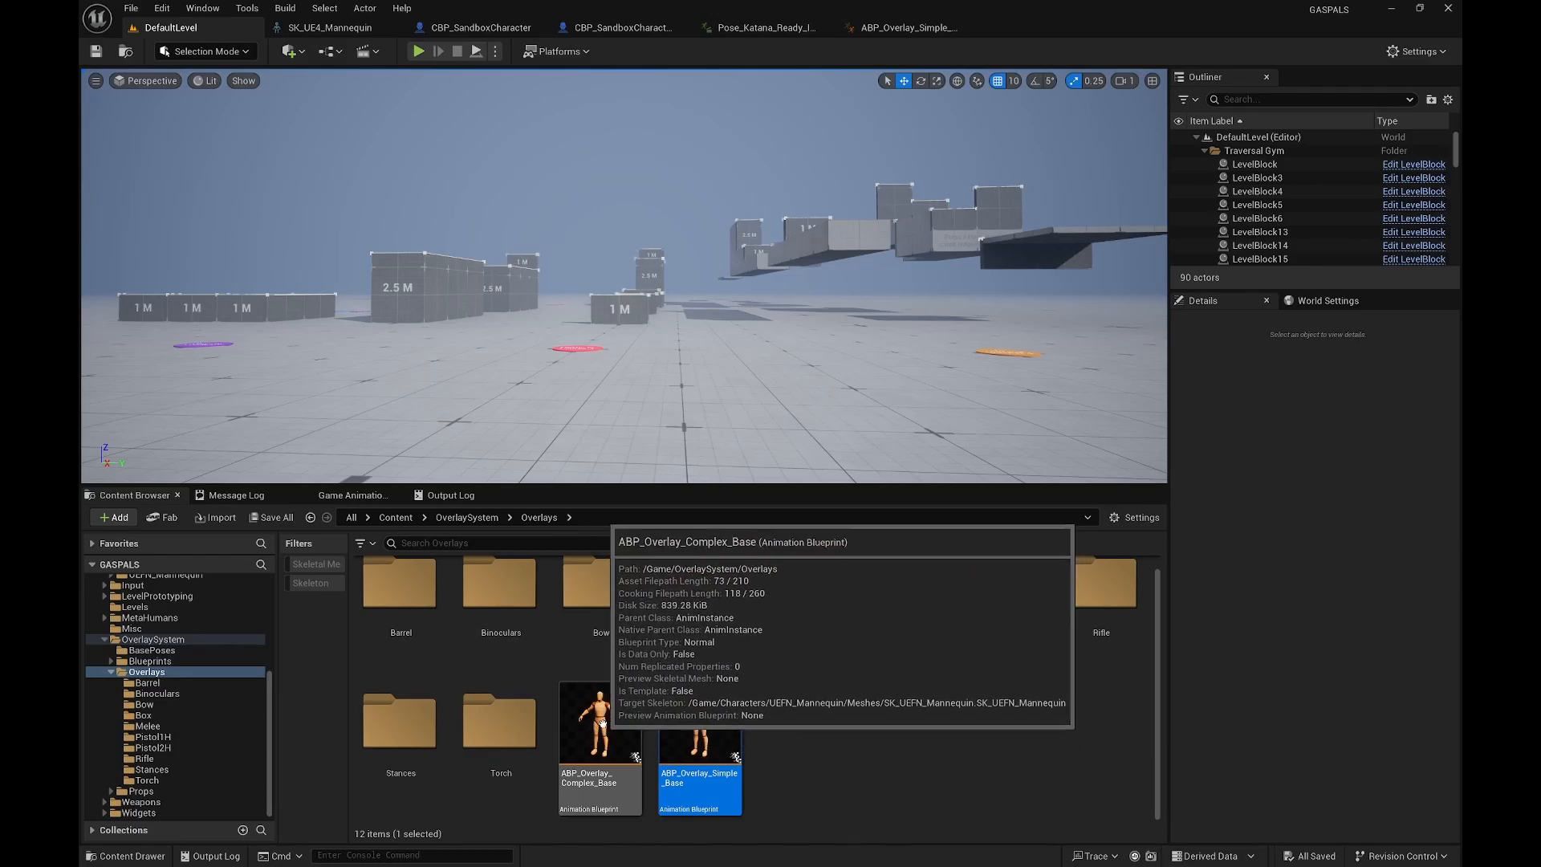
pyautogui.rightClick(595, 727)
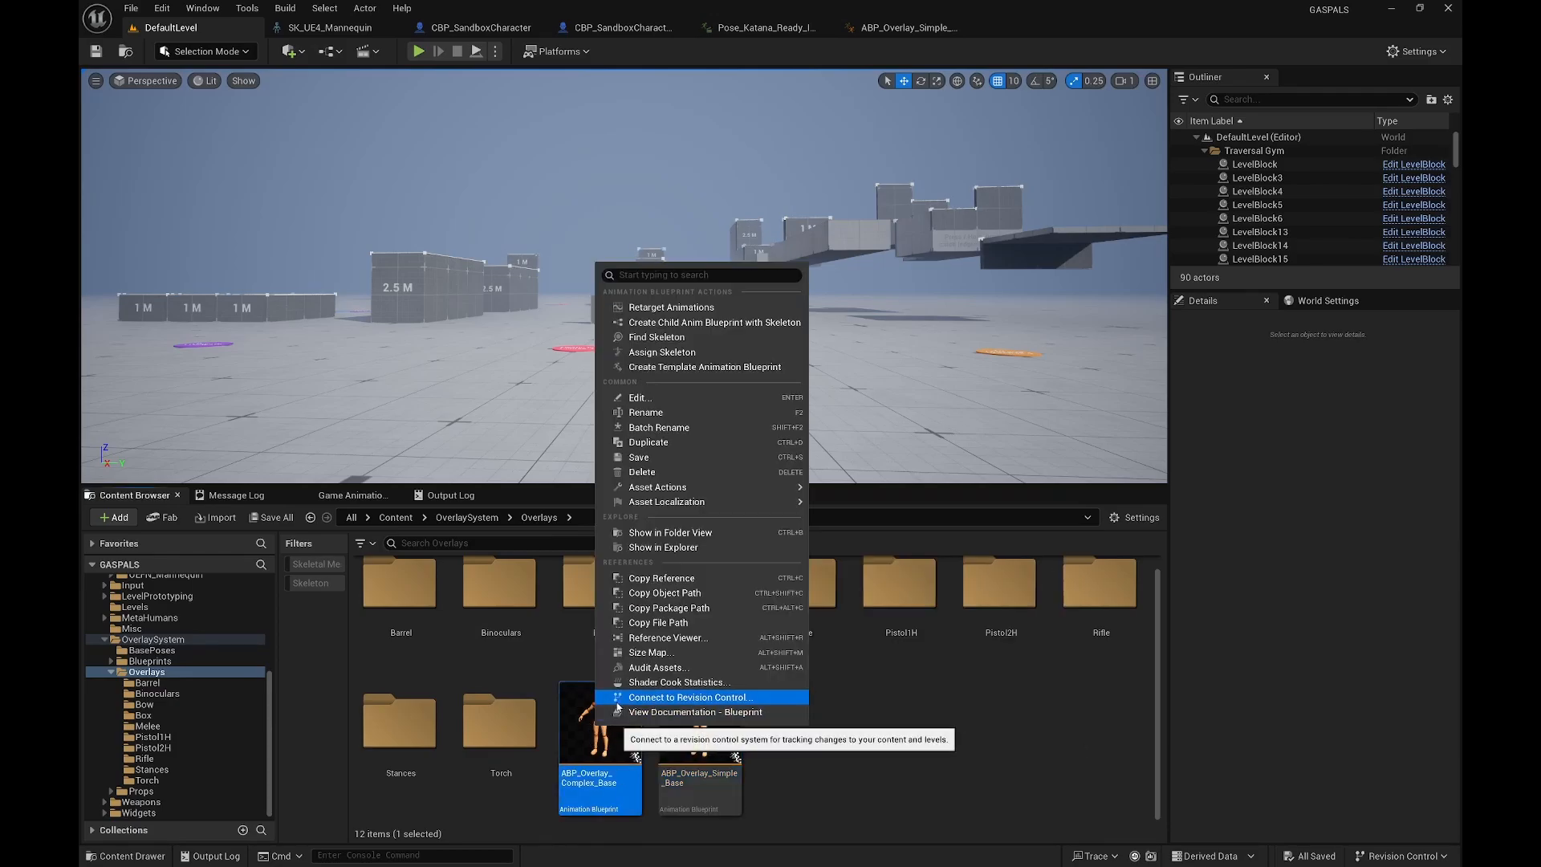
pyautogui.click(674, 322)
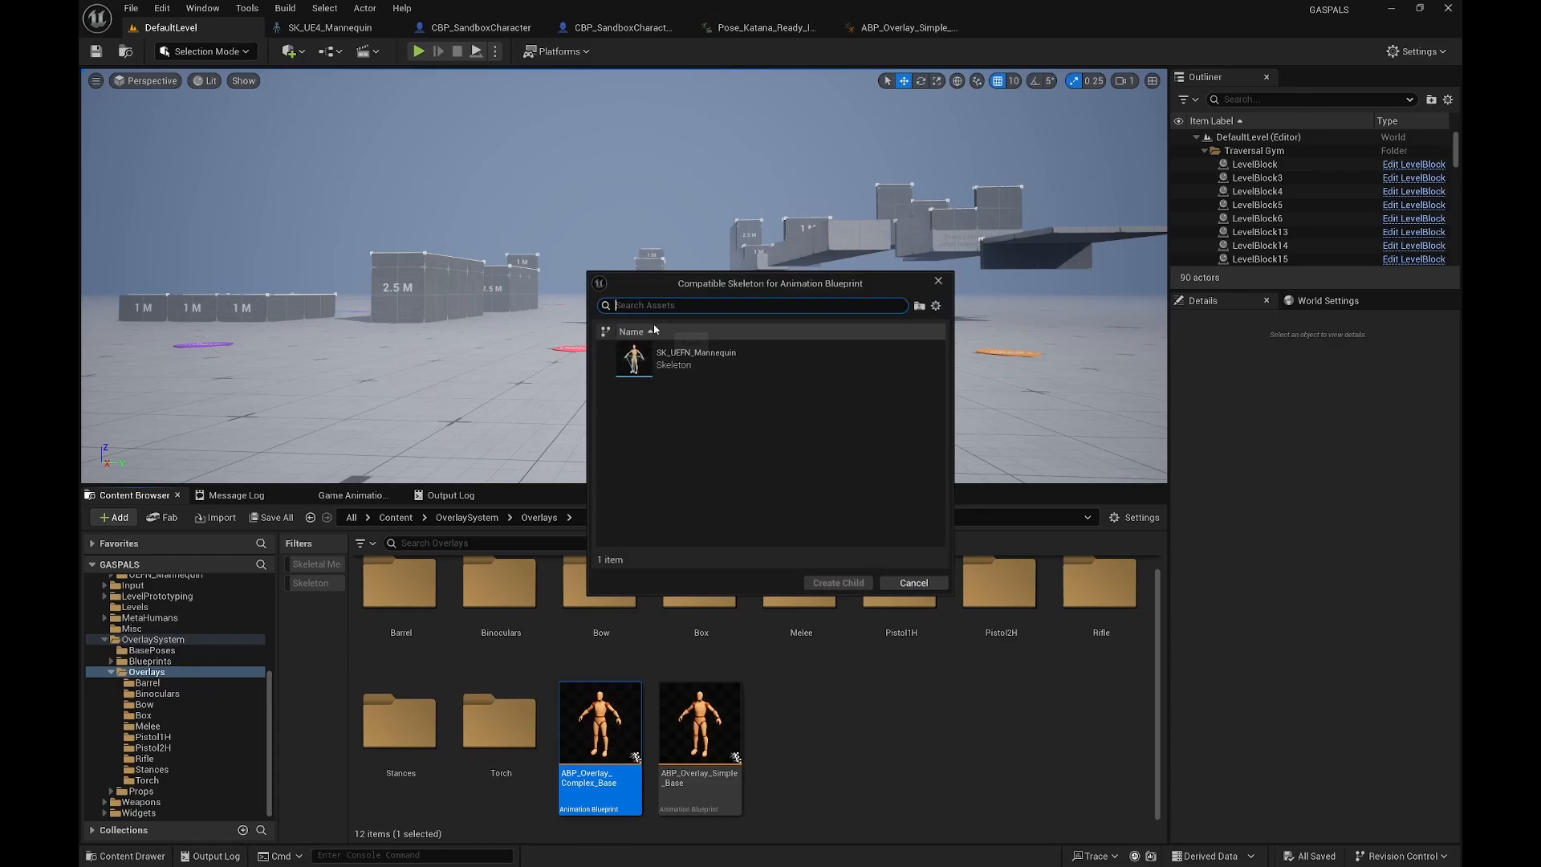
pyautogui.click(692, 362)
pyautogui.click(835, 583)
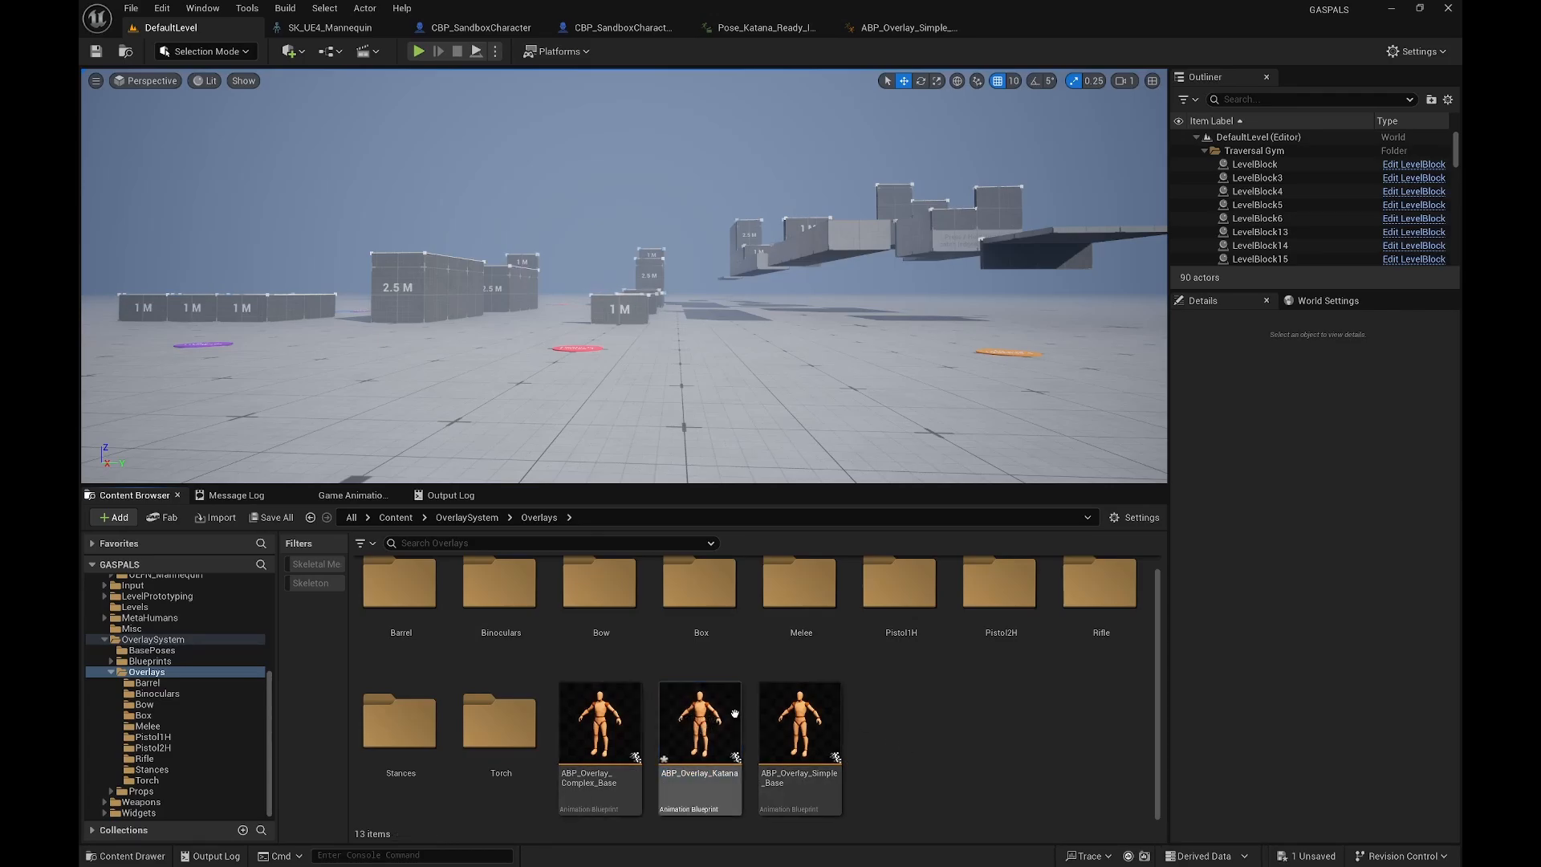
# Step: Move ABP_Overlay_Katana into the Melee folder, open it there and close its event graph
pyautogui.moveTo(734, 714); pyautogui.dragTo(849, 628)
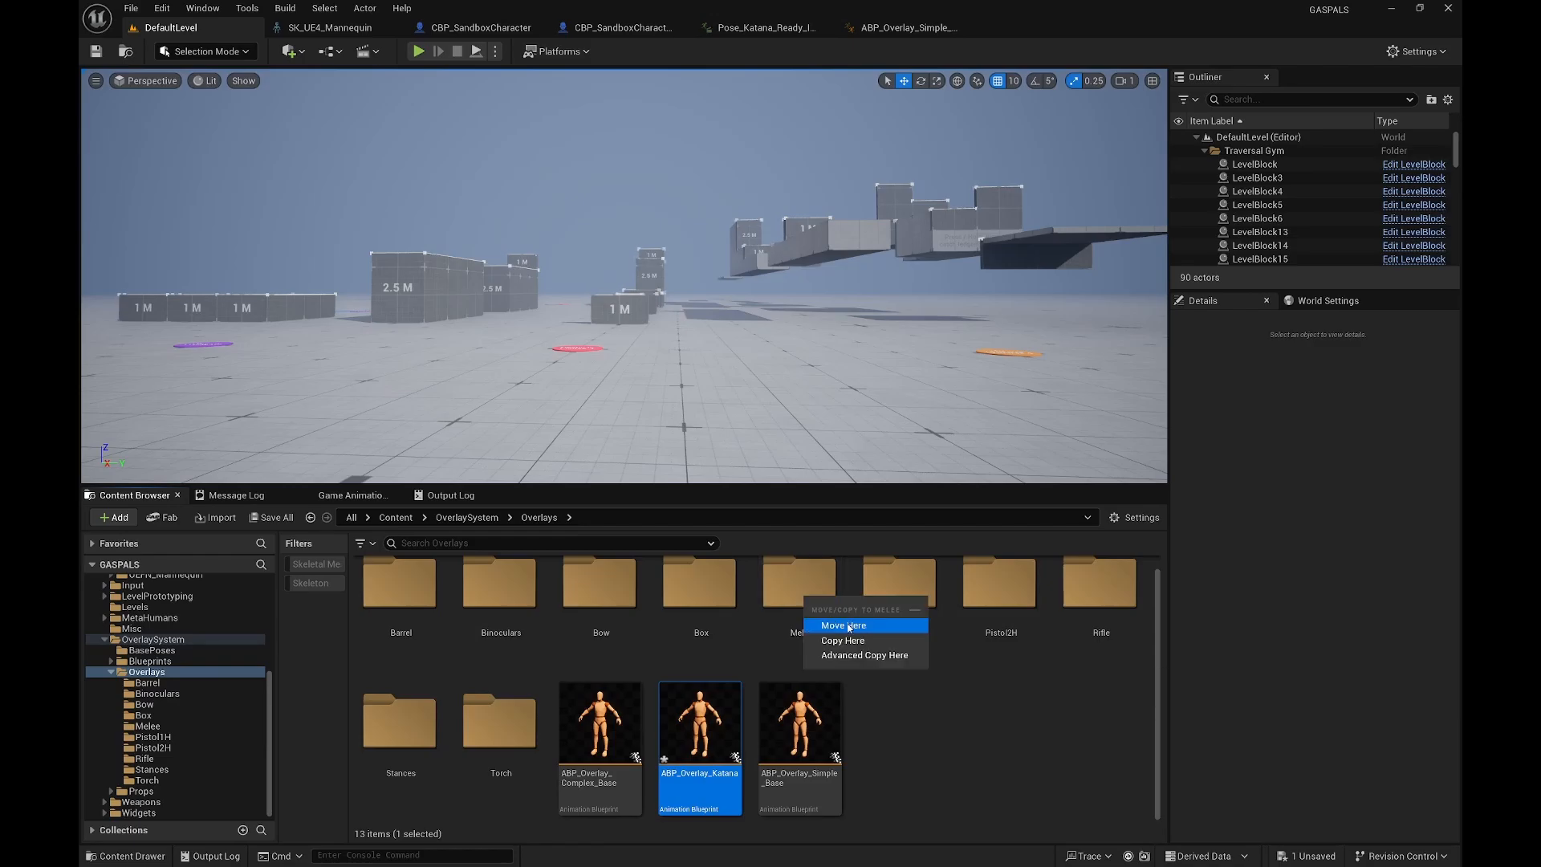
pyautogui.click(844, 626)
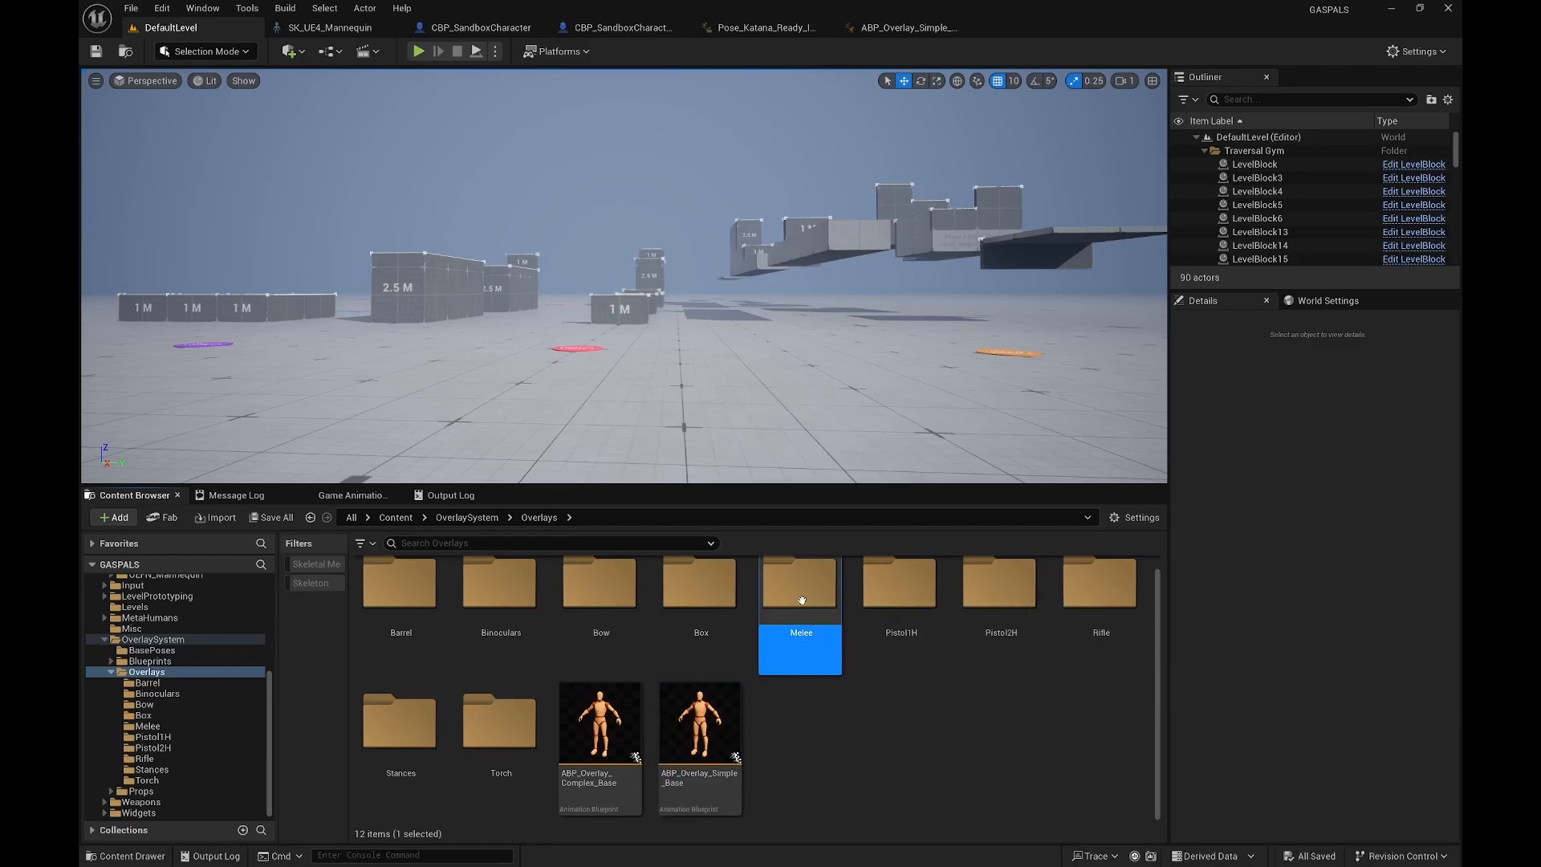
pyautogui.doubleClick(801, 600)
pyautogui.doubleClick(413, 610)
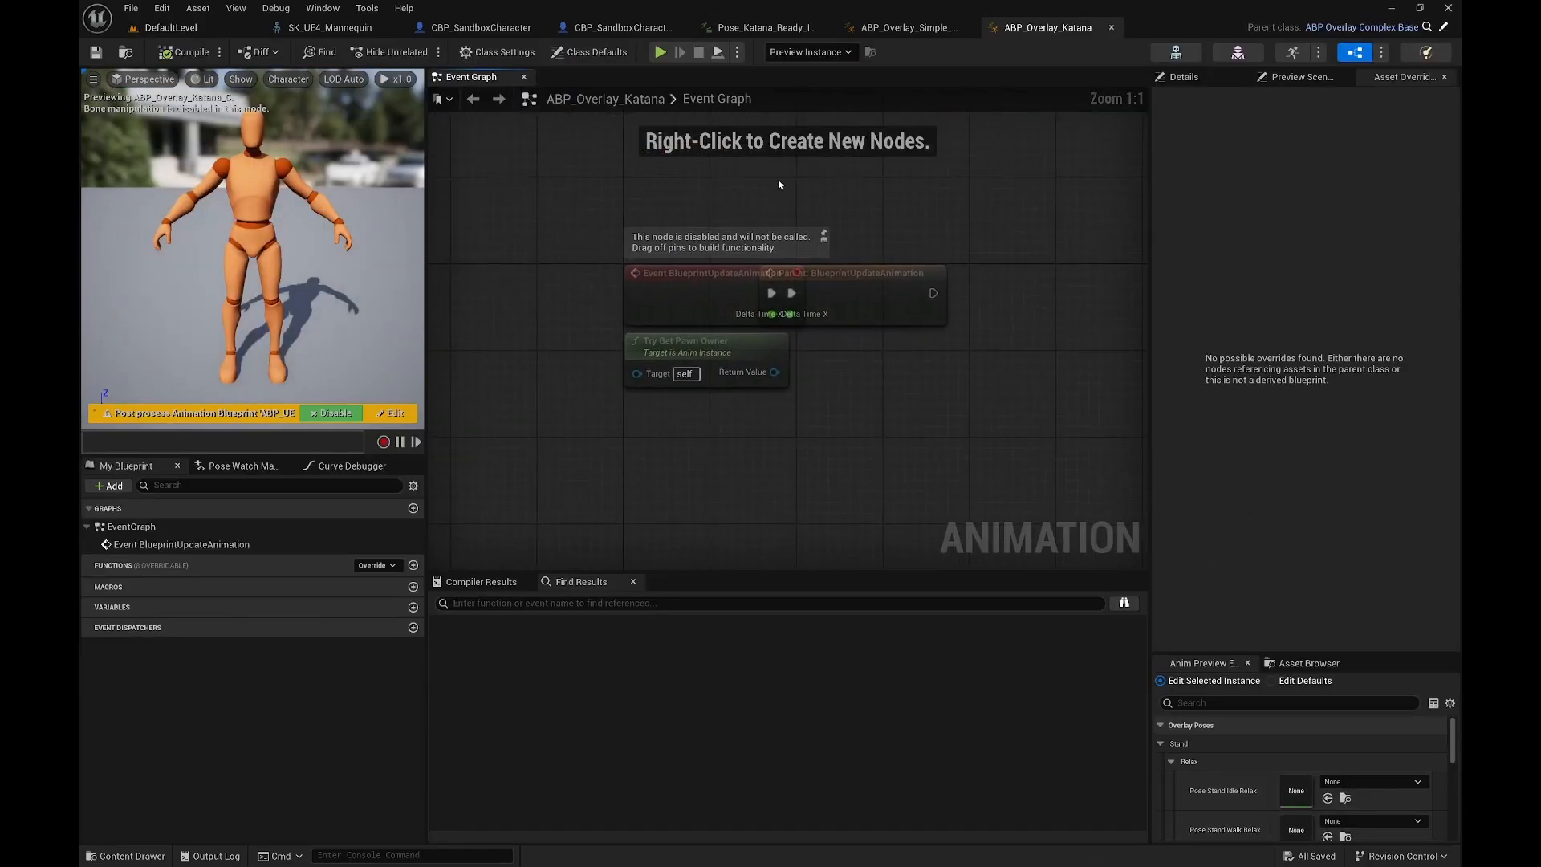
pyautogui.moveTo(931, 204); pyautogui.dragTo(831, 222, button='right')
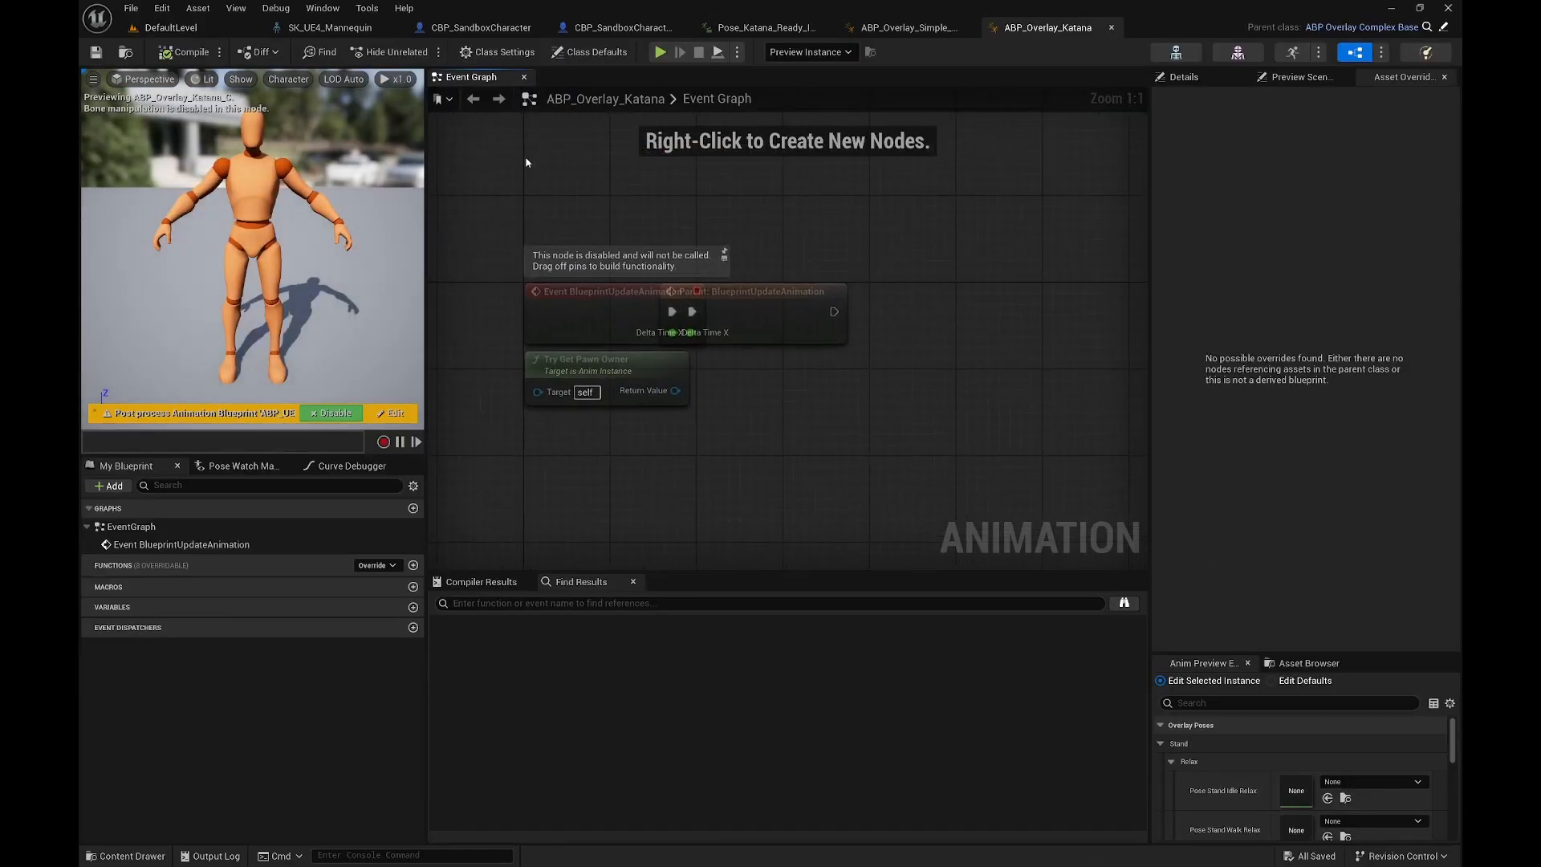
pyautogui.click(524, 77)
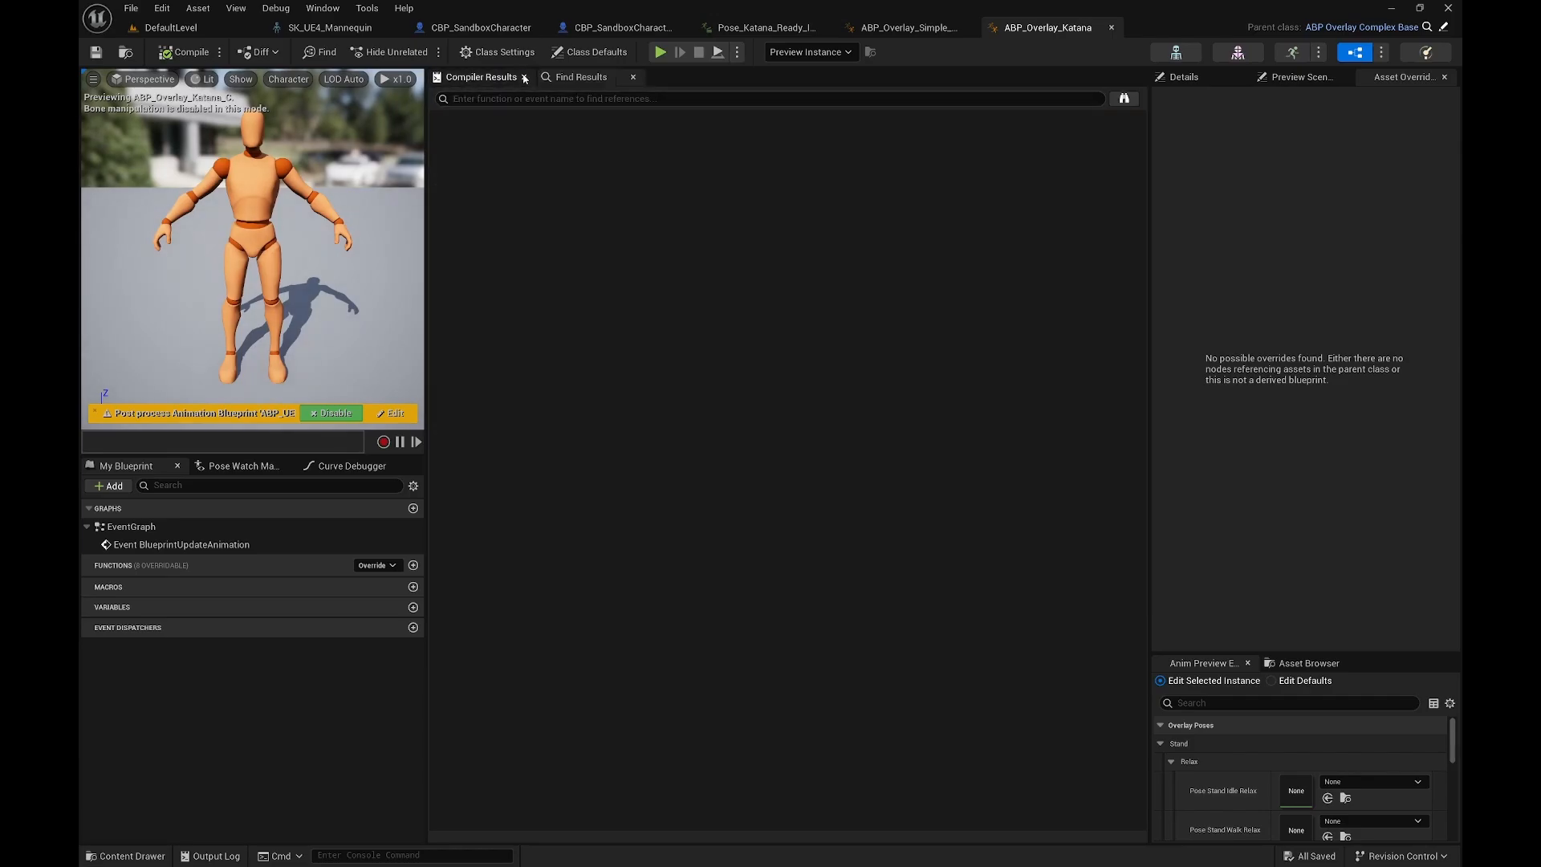
# Step: In the class defaults, set Pose Stand Idle Relax to Pose_Katana_Ready_Idle and Pose Stand Walk Relax to Pose_Katana_Ready_Walk
pyautogui.click(1191, 78)
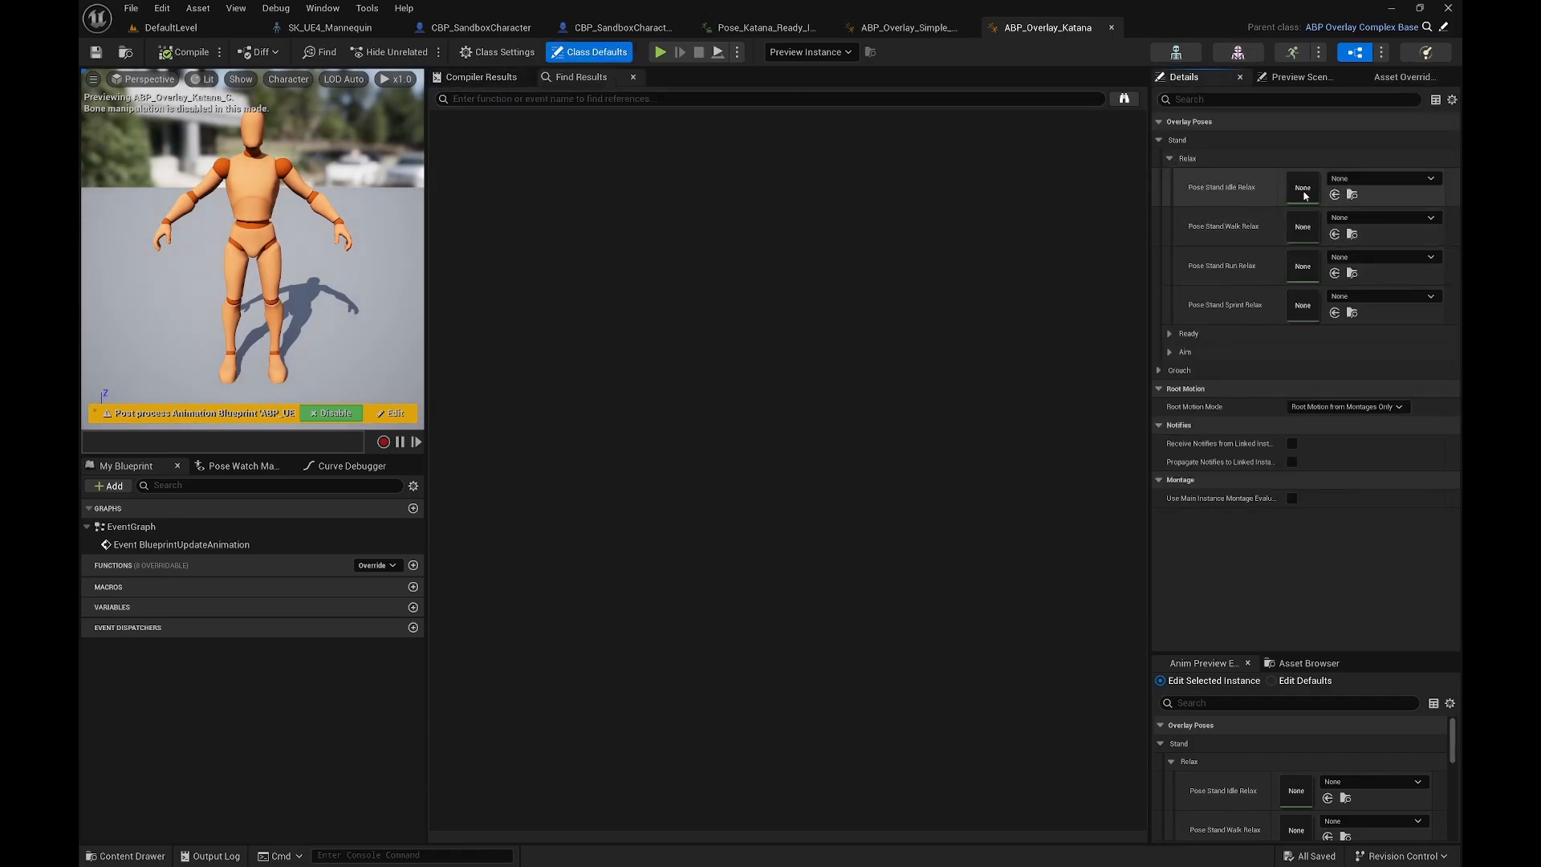
pyautogui.click(1384, 178)
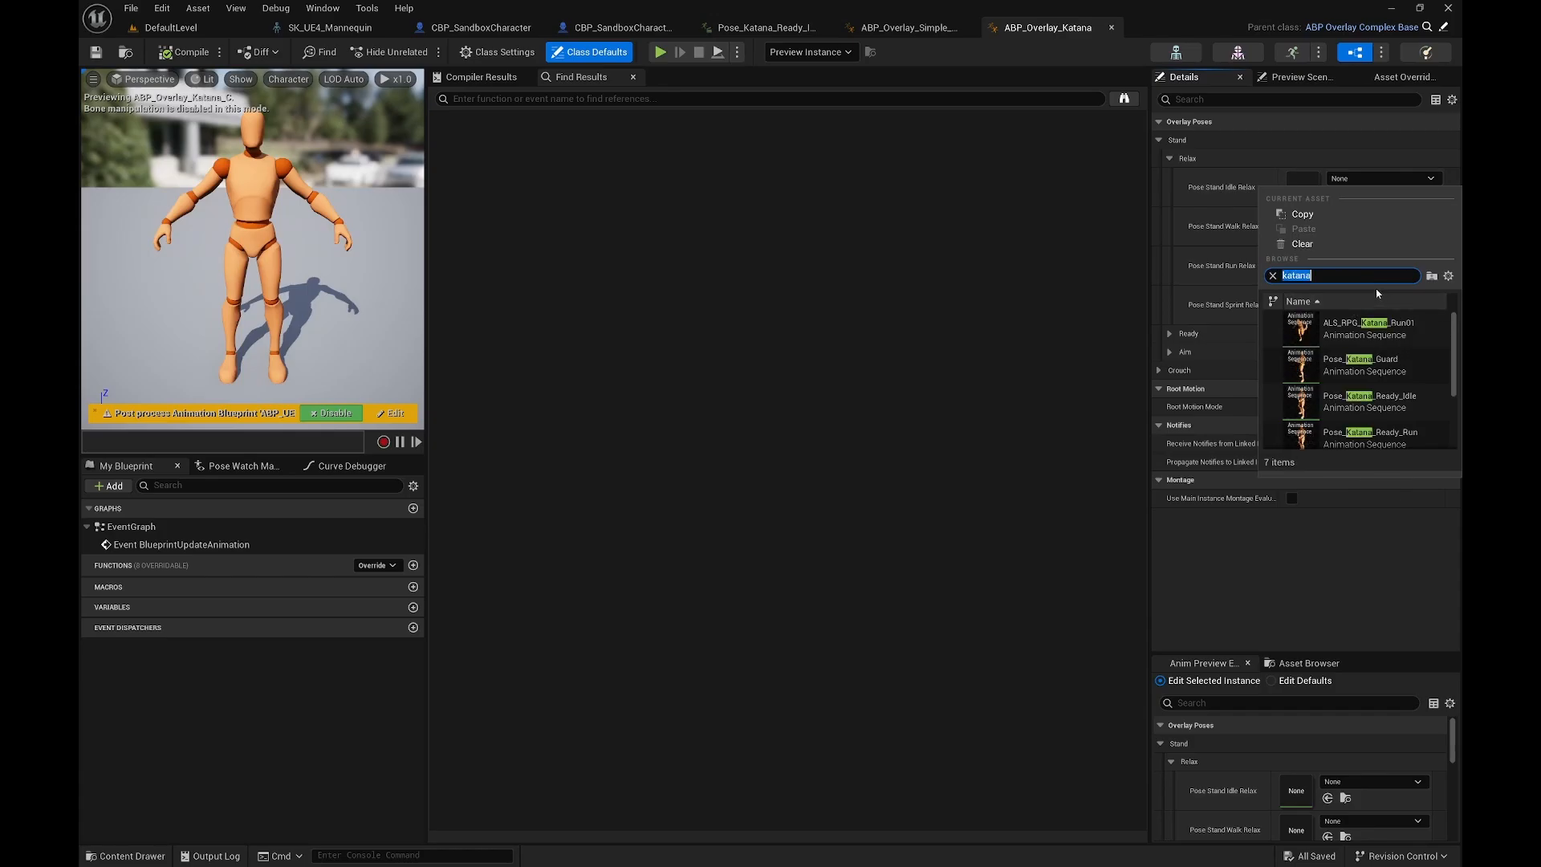
pyautogui.scroll(-1, 1422, 339)
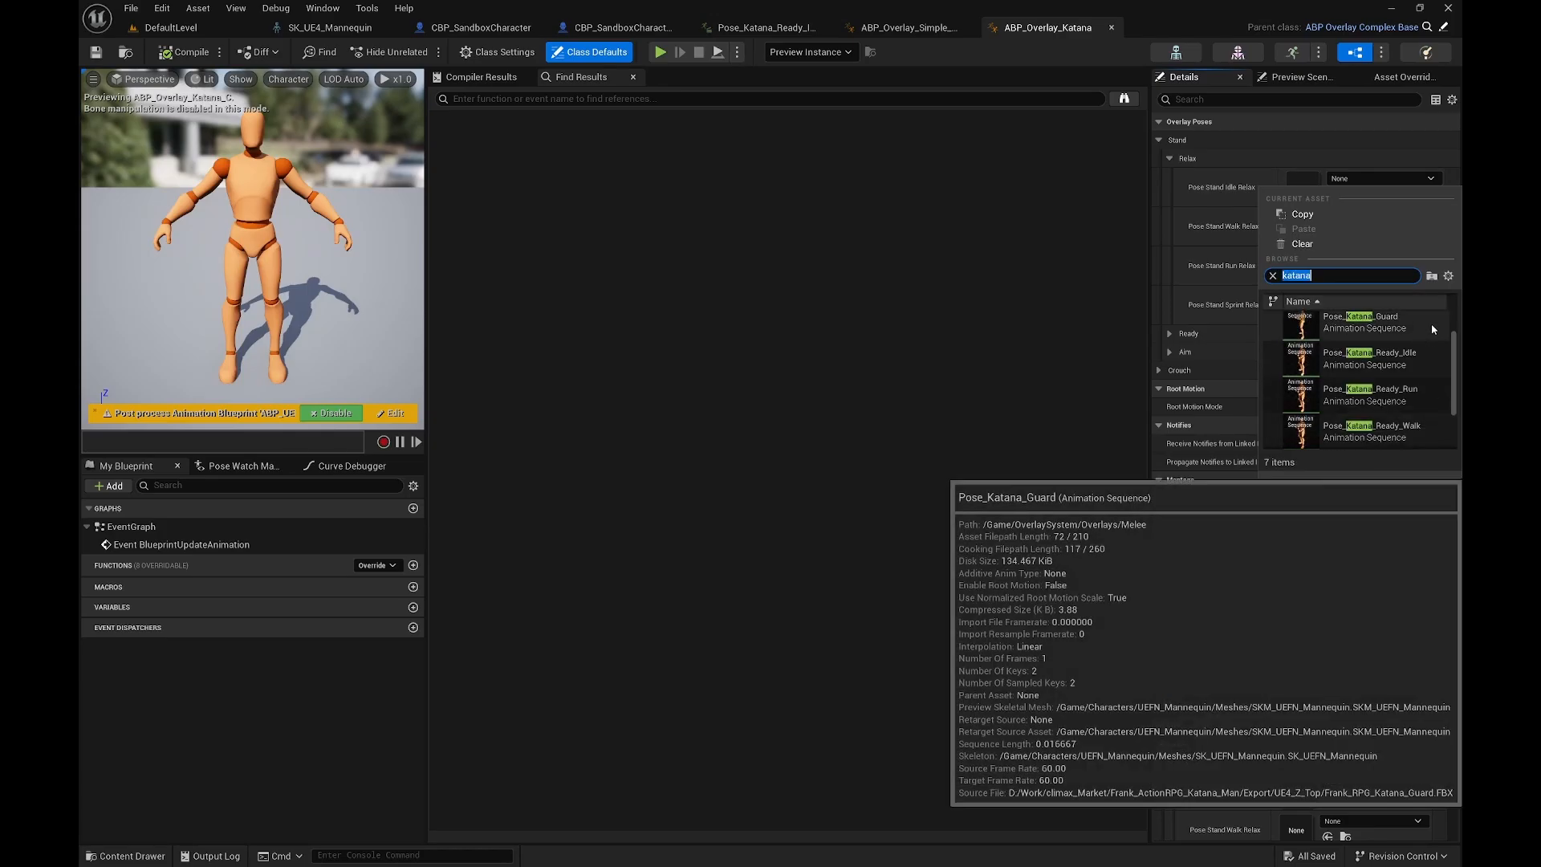
pyautogui.click(1400, 358)
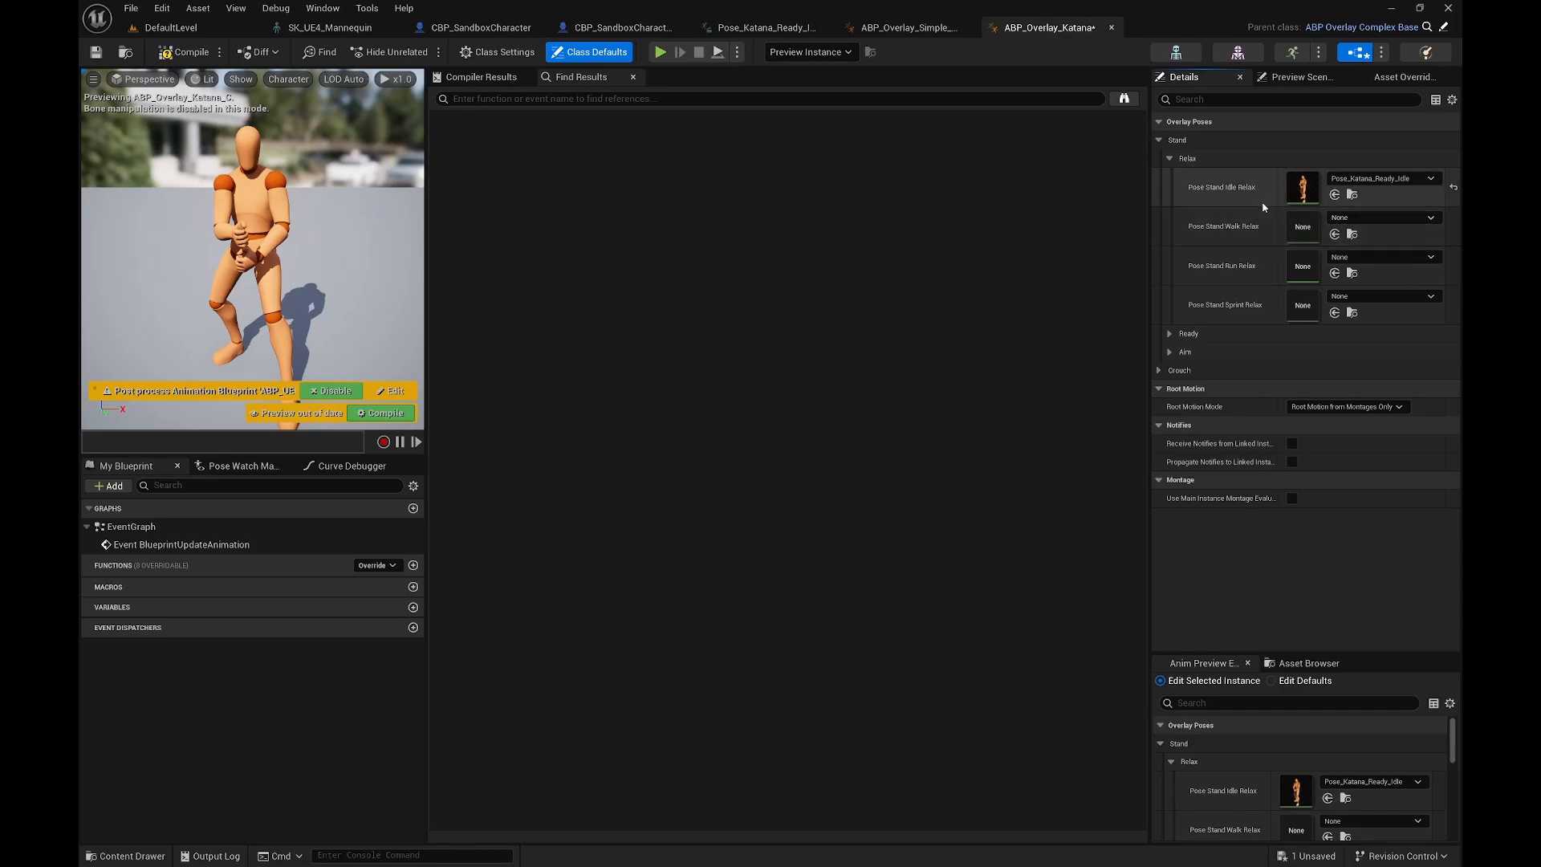
pyautogui.click(1383, 217)
pyautogui.write('katana')
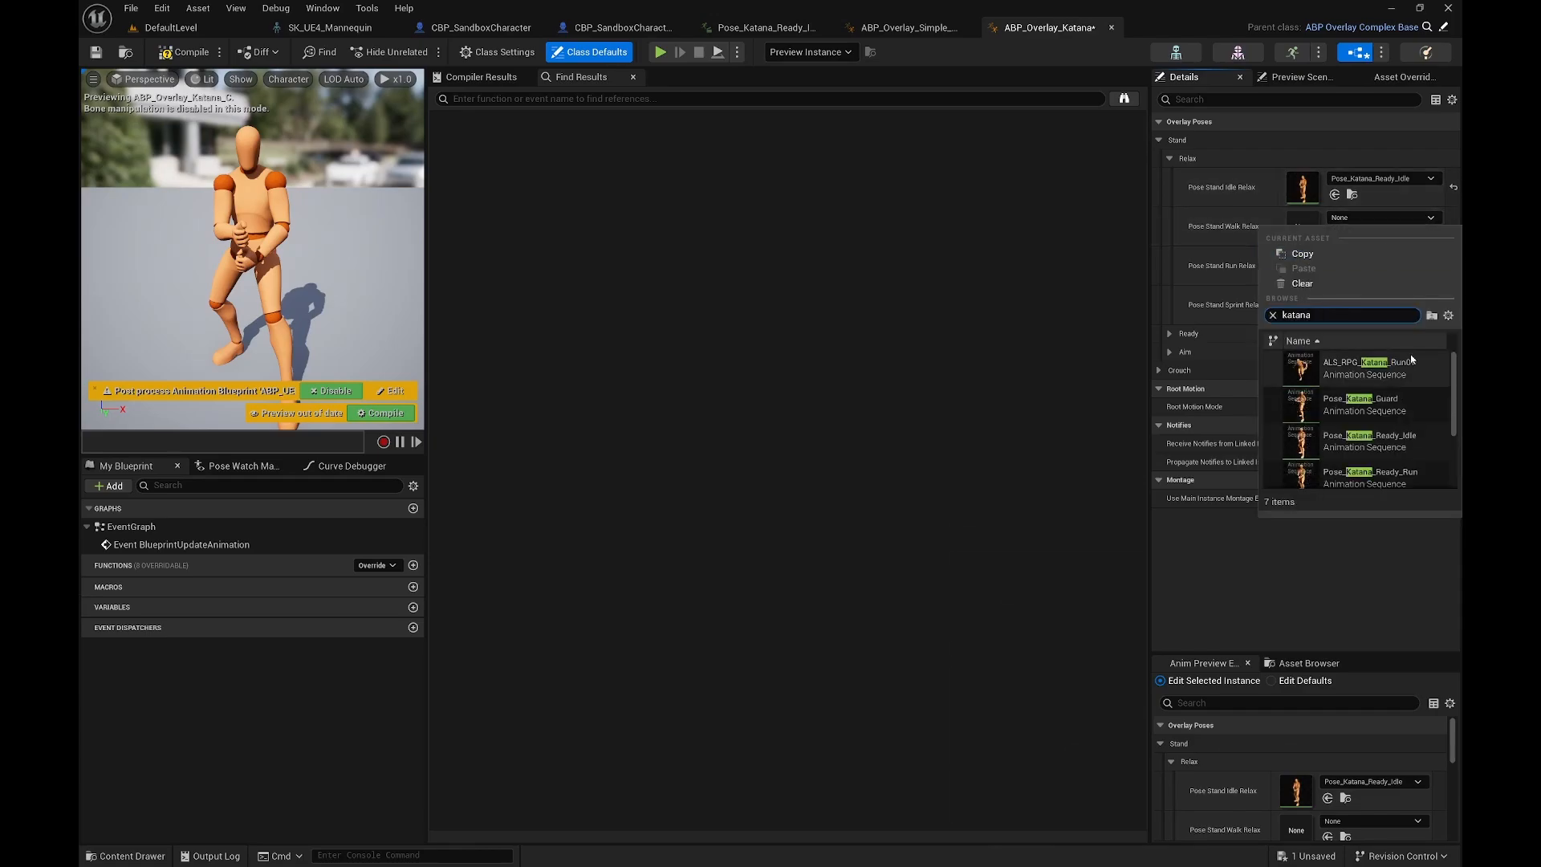
pyautogui.click(1372, 471)
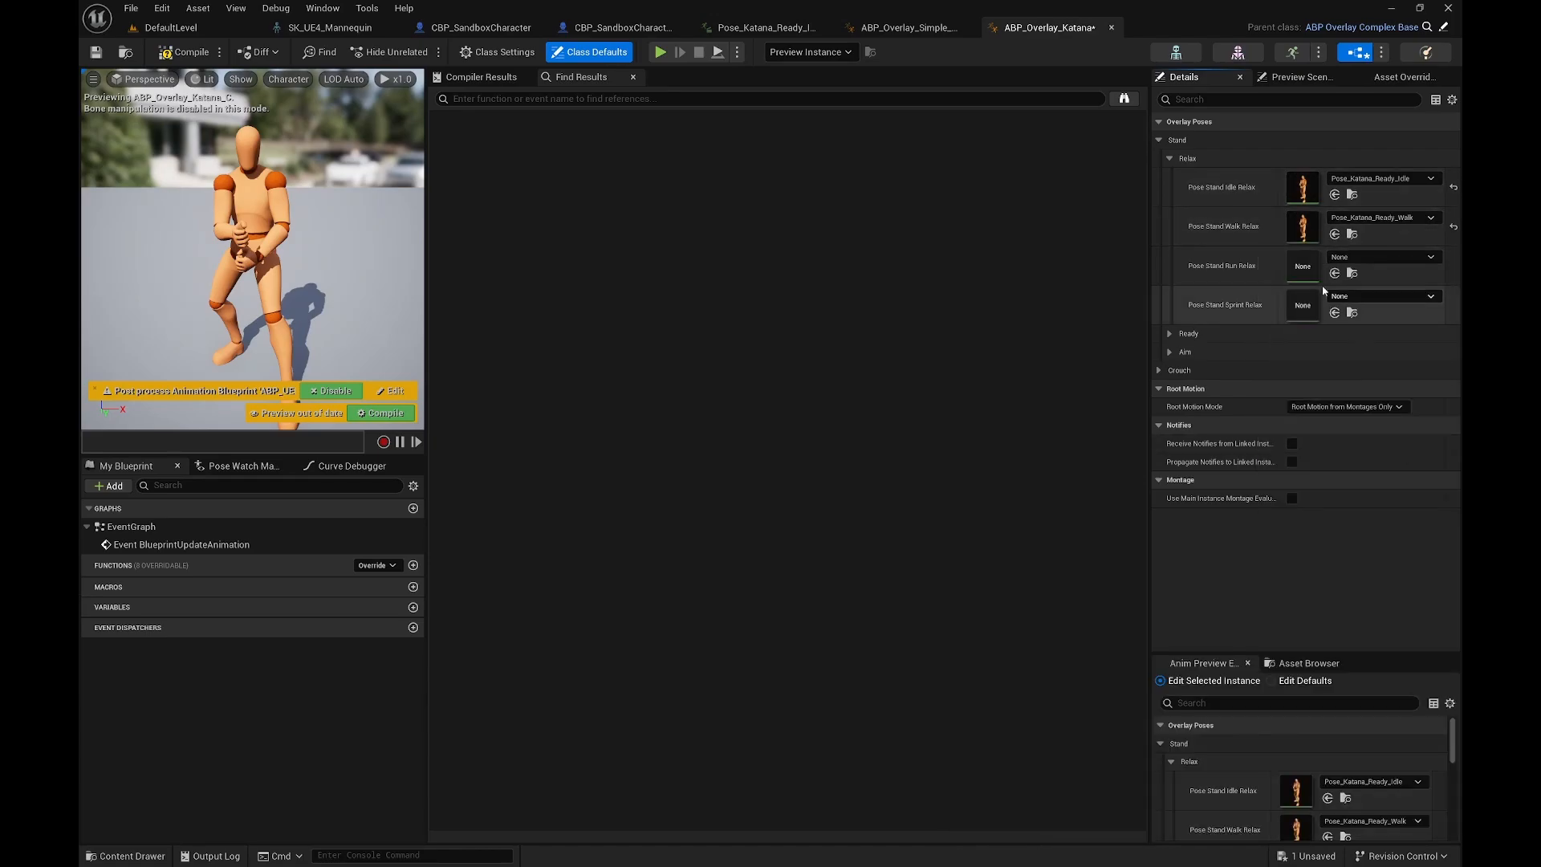
# Step: Set Pose Stand Run Relax to Pose_Katana_Ready_Run and Pose Stand Sprint Relax to Pose_Katana_Sprint
pyautogui.click(1383, 257)
pyautogui.write('katana')
pyautogui.click(1365, 480)
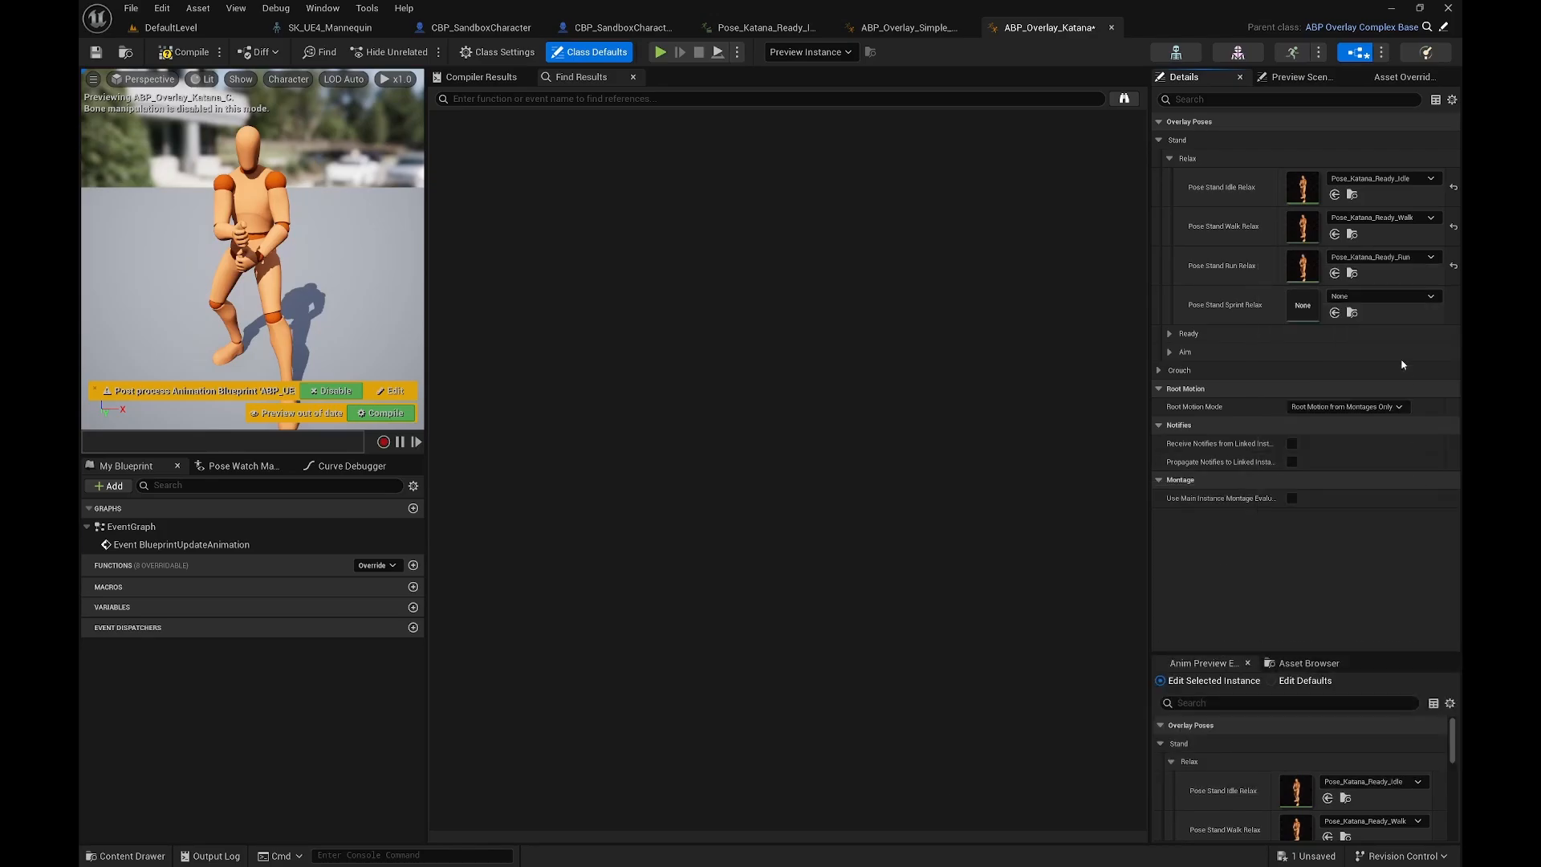
pyautogui.click(1384, 295)
pyautogui.scroll(-2, 1389, 498)
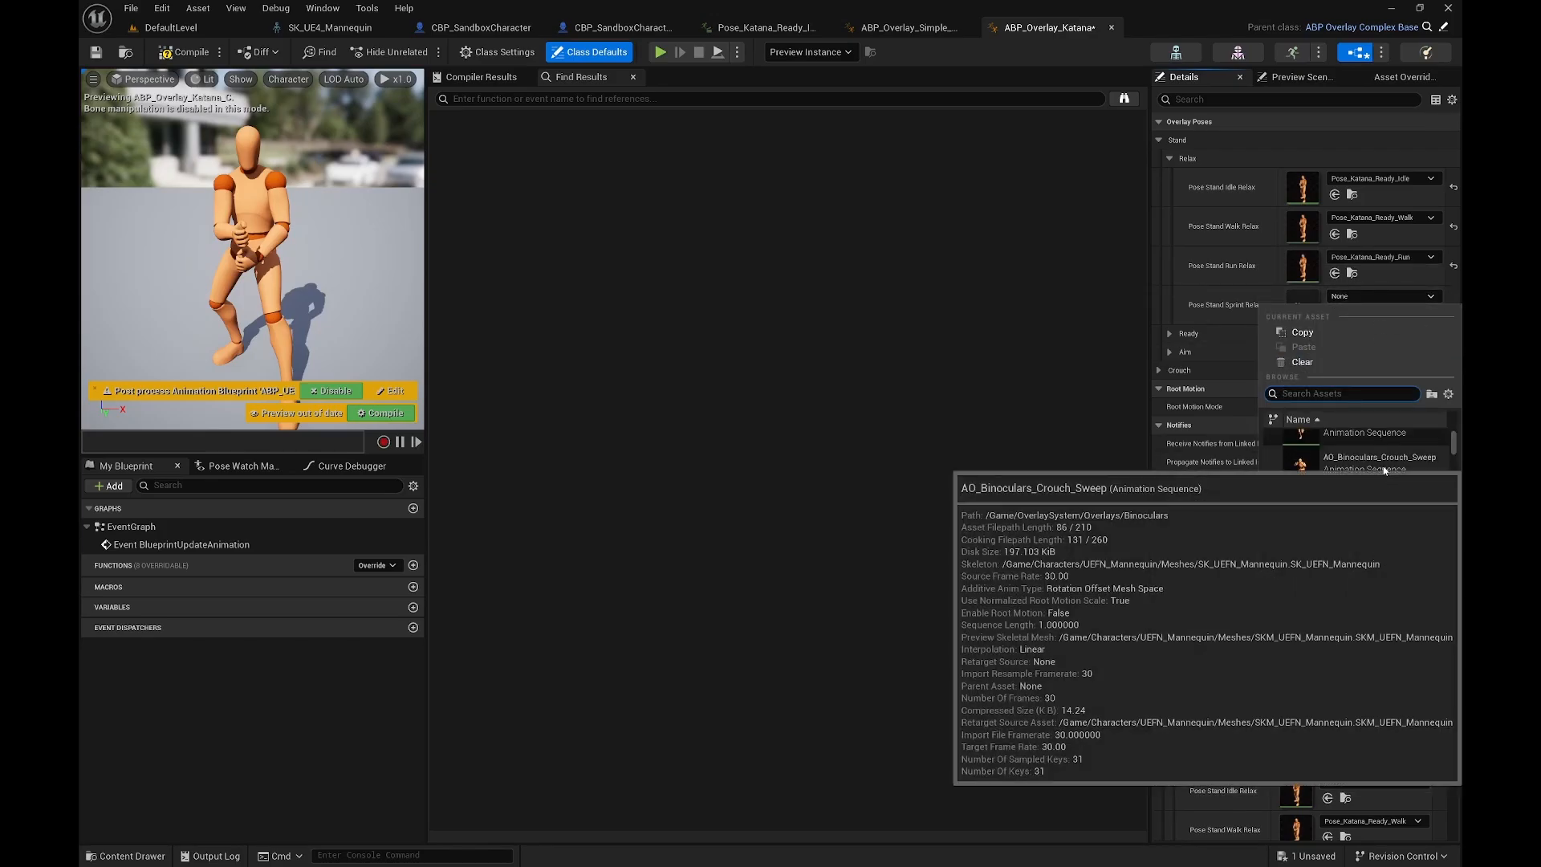
pyautogui.write('katana')
pyautogui.scroll(-2, 1385, 514)
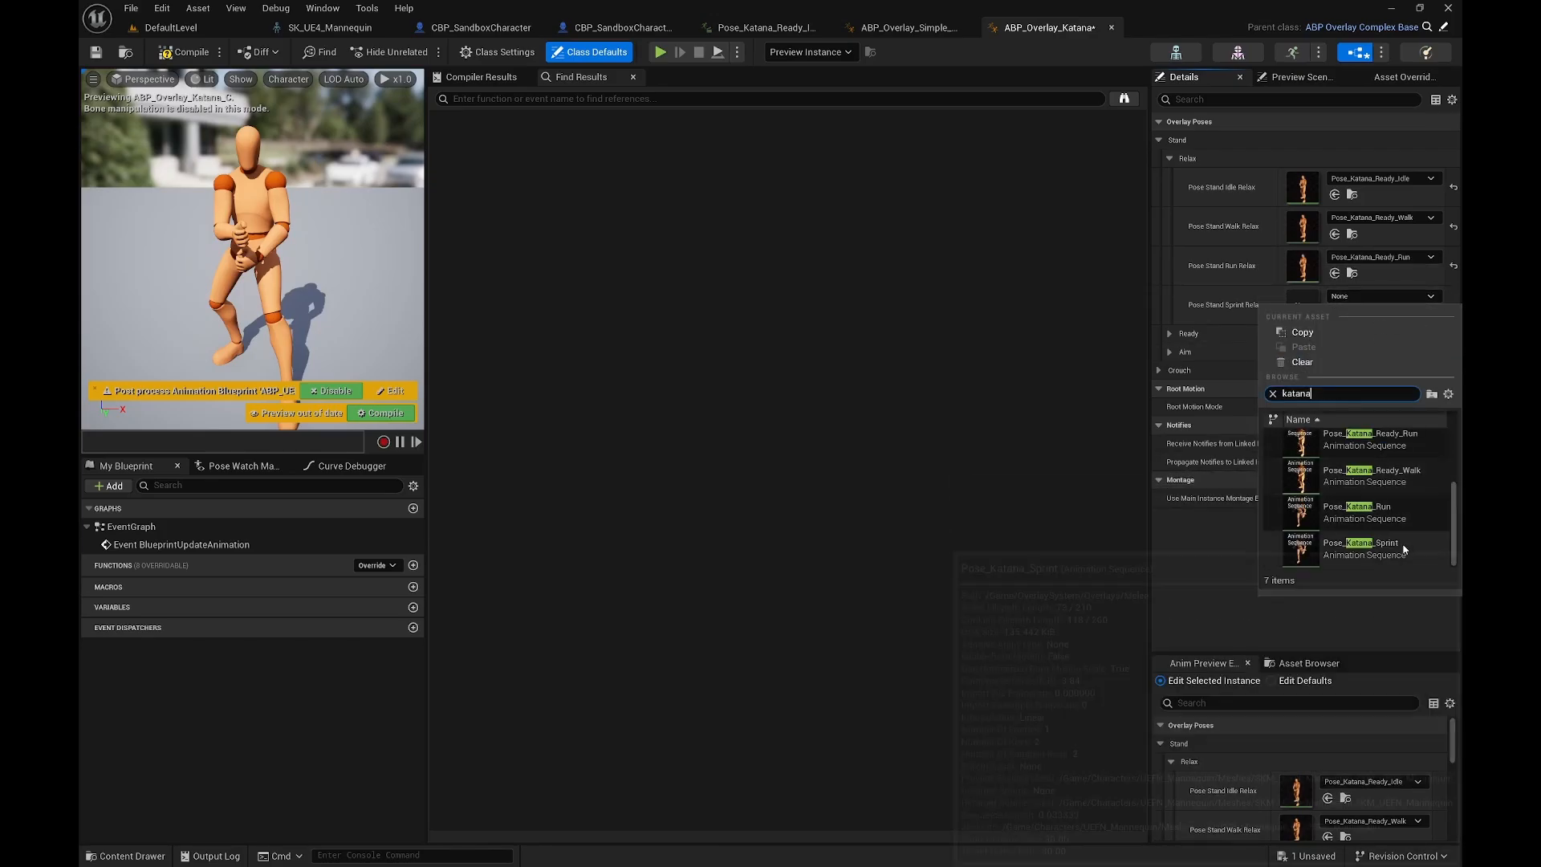
pyautogui.click(1382, 534)
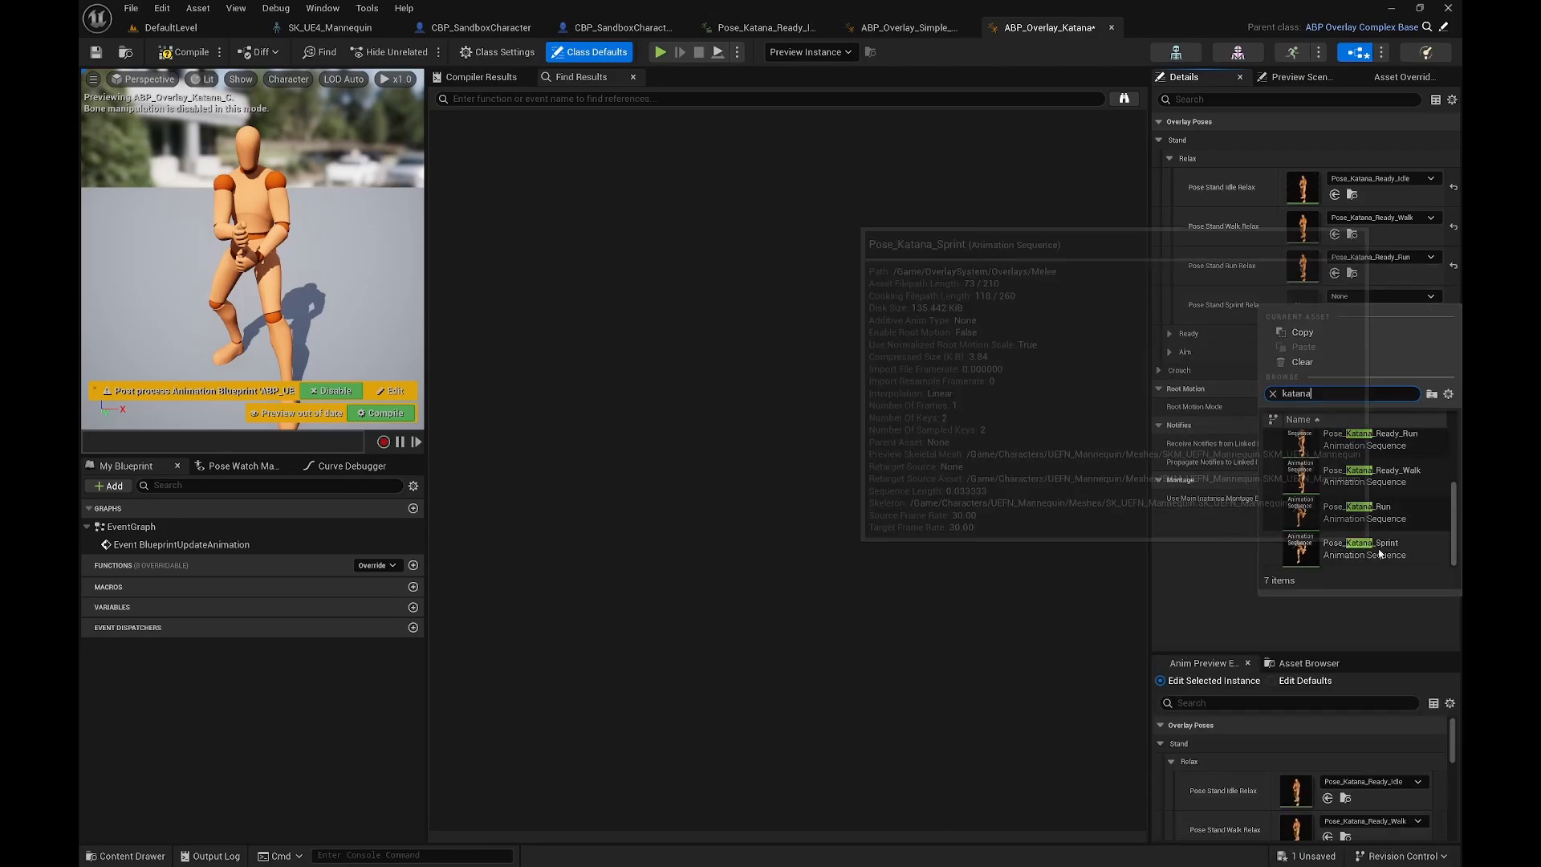
# Step: Copy the standing Relax idle, walk and run poses to the matching Ready idle, walk and run poses
pyautogui.click(1166, 334)
pyautogui.keyDown('shift'); pyautogui.rightClick(1234, 192); pyautogui.keyUp('shift')
pyautogui.keyDown('shift'); pyautogui.click(1229, 370); pyautogui.keyUp('shift')
pyautogui.keyDown('shift'); pyautogui.rightClick(1231, 225); pyautogui.keyUp('shift')
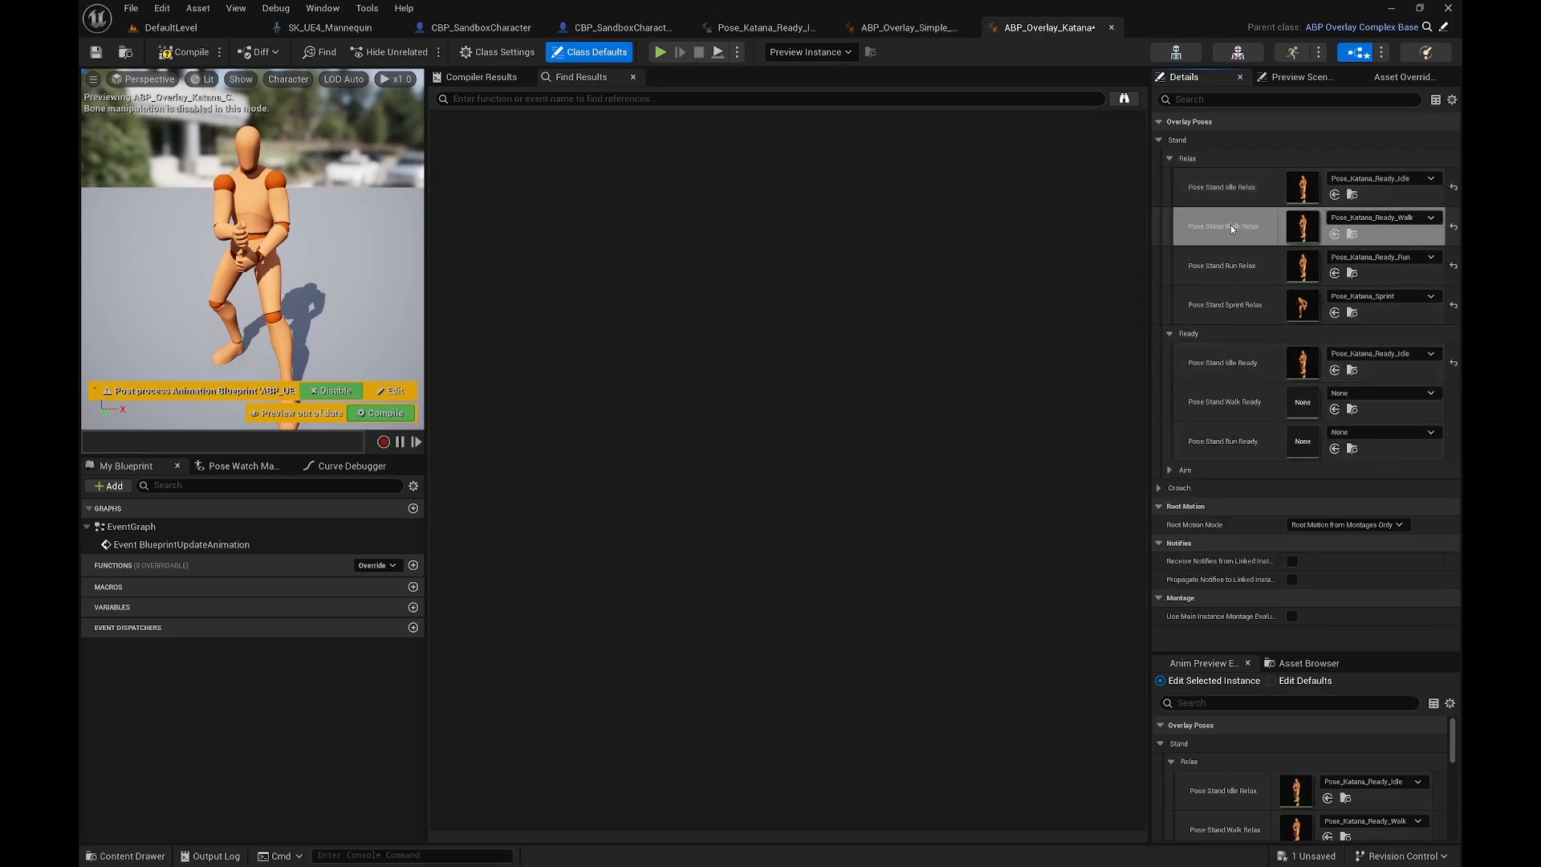
pyautogui.keyDown('shift'); pyautogui.click(1233, 406); pyautogui.keyUp('shift')
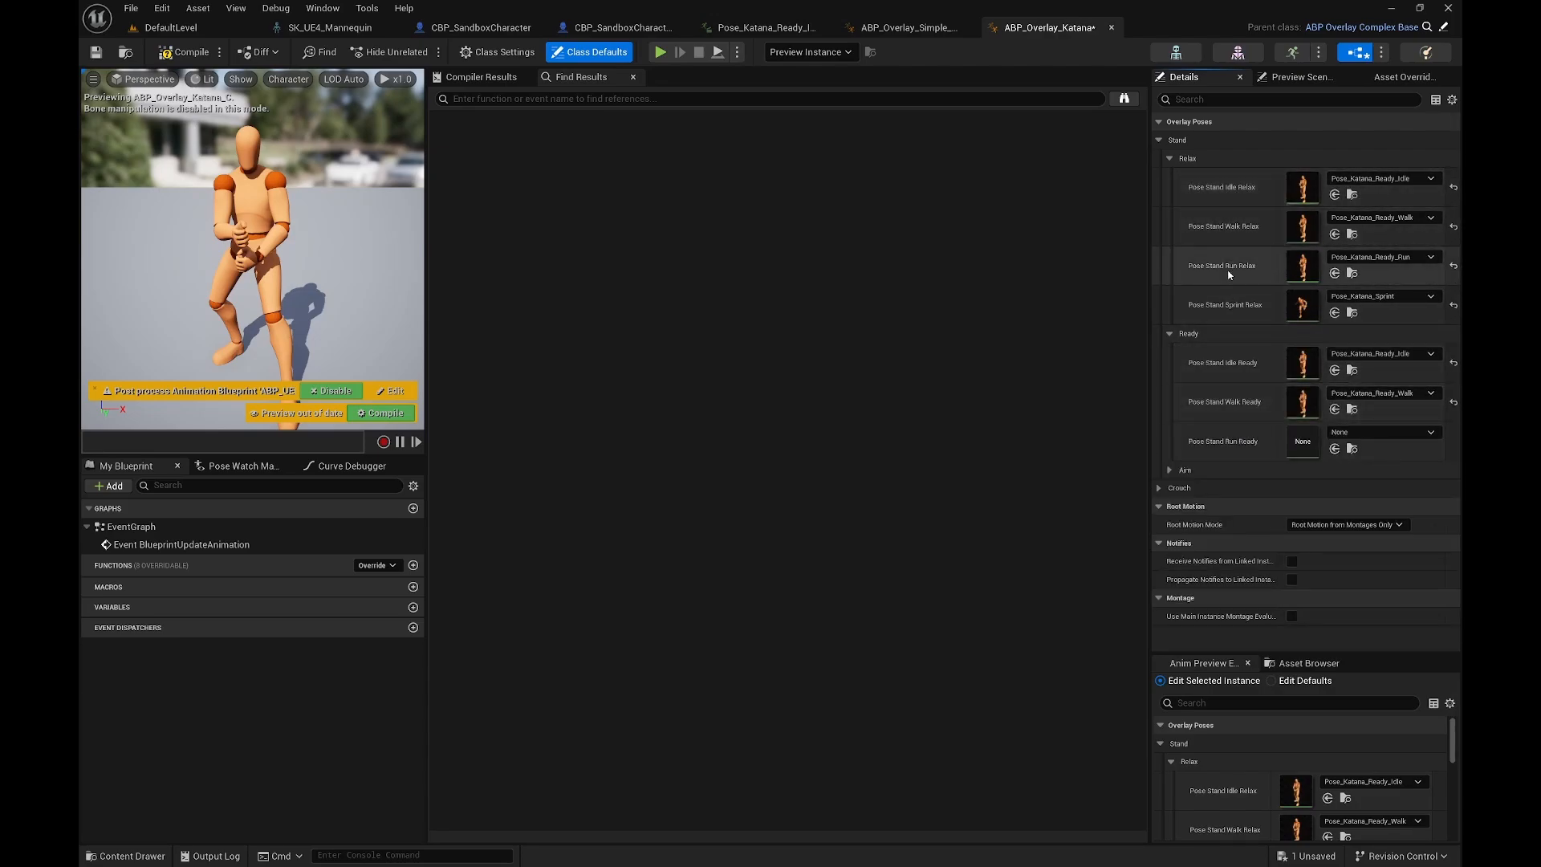
pyautogui.keyDown('shift'); pyautogui.rightClick(1229, 275); pyautogui.keyUp('shift')
pyautogui.keyDown('shift'); pyautogui.click(1228, 442); pyautogui.keyUp('shift')
# Step: Set Pose Stand Idle Aim to Pose_Katana_Guard and copy it to the standing Walk Aim, Run Aim and AO Stand Aim Sweep
pyautogui.click(1169, 470)
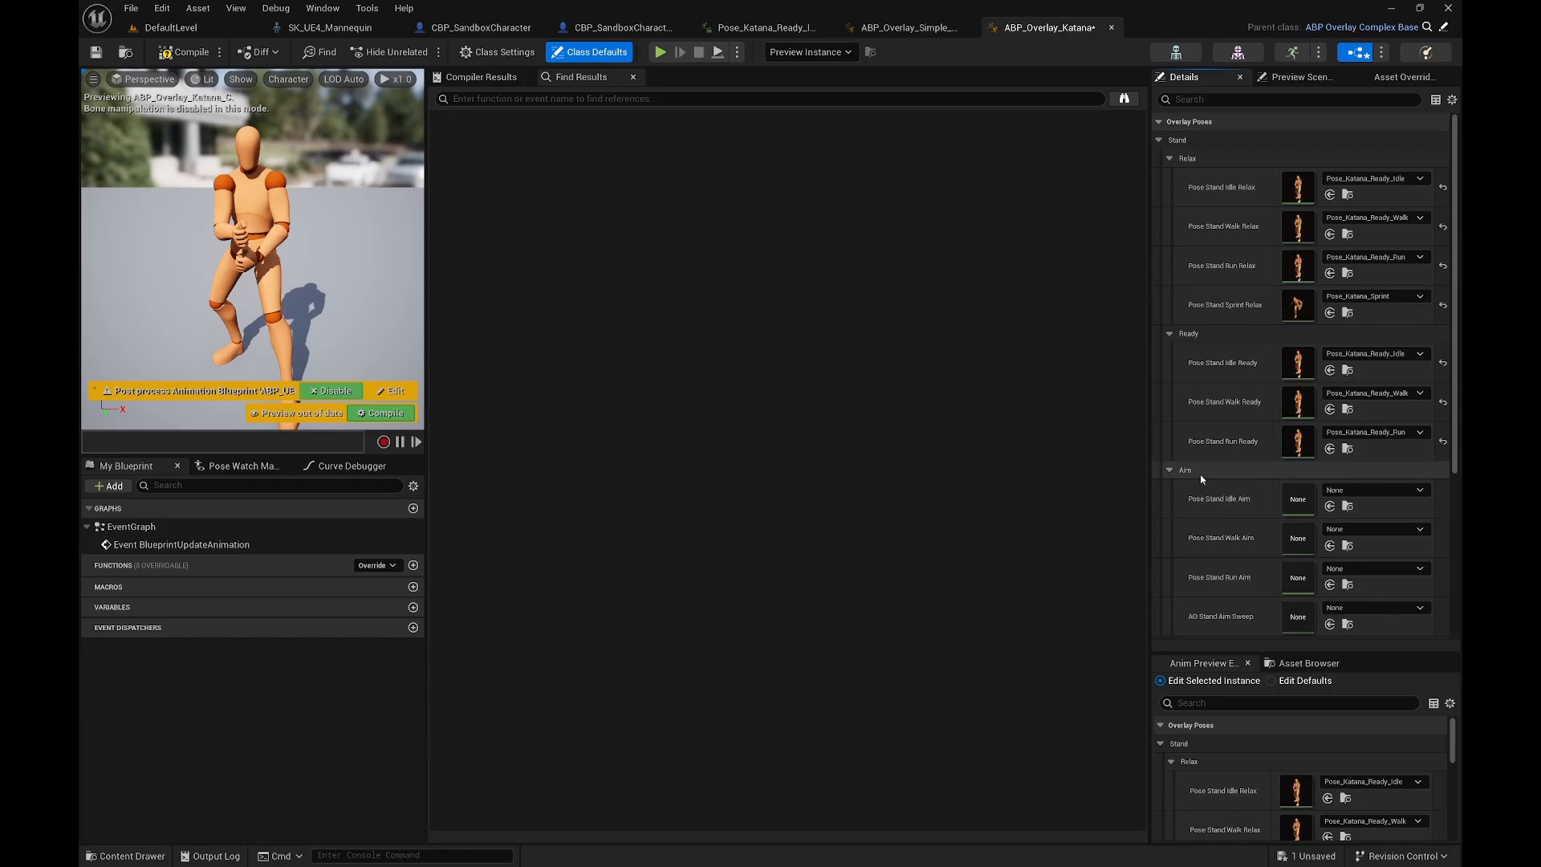
pyautogui.click(1347, 491)
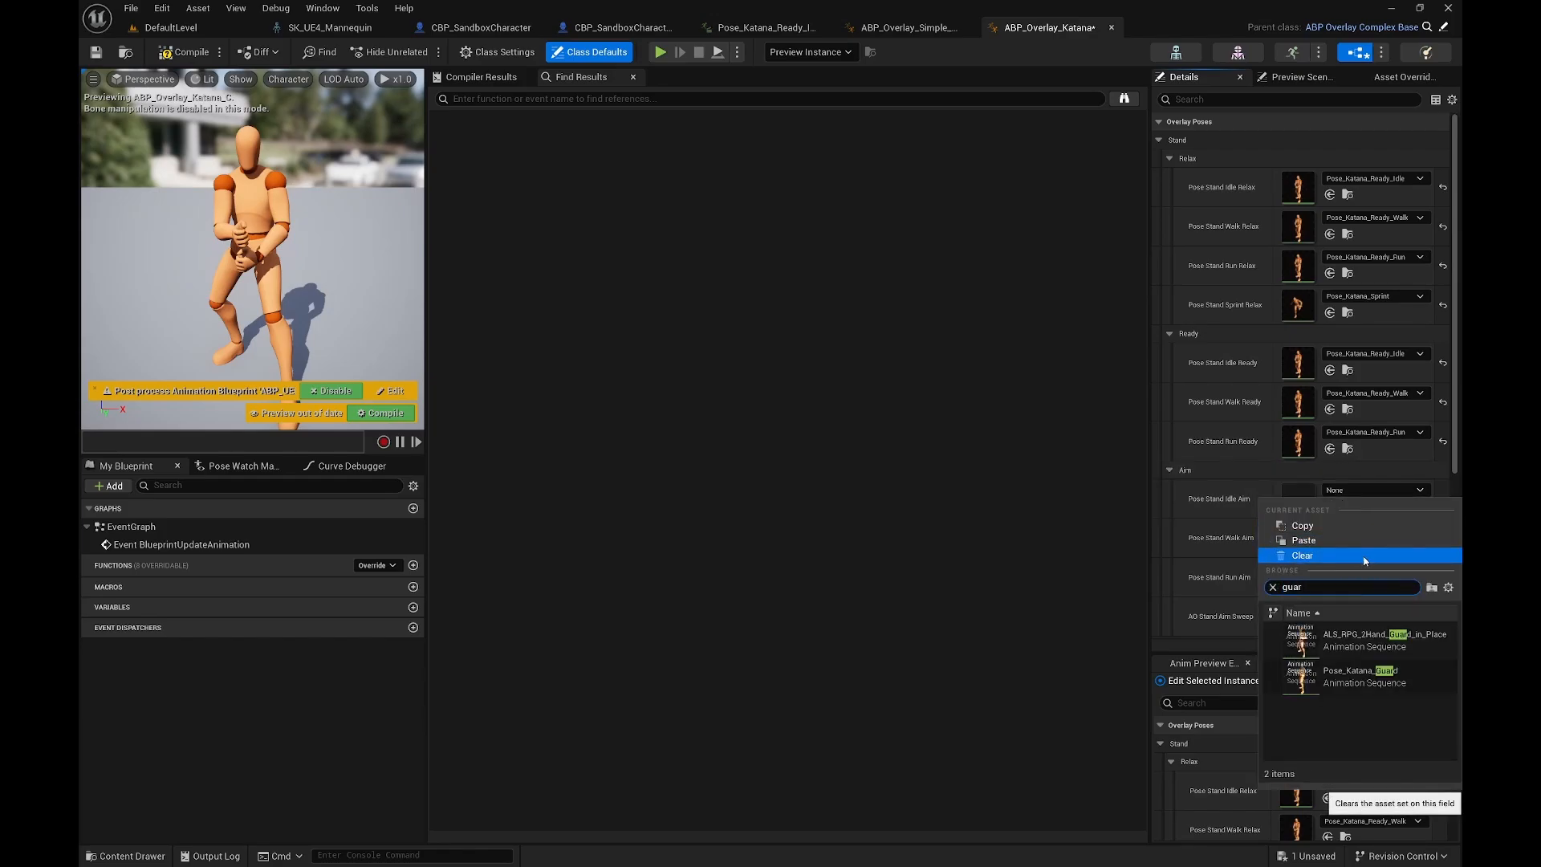
pyautogui.click(1365, 676)
pyautogui.keyDown('shift'); pyautogui.rightClick(1224, 499); pyautogui.keyUp('shift')
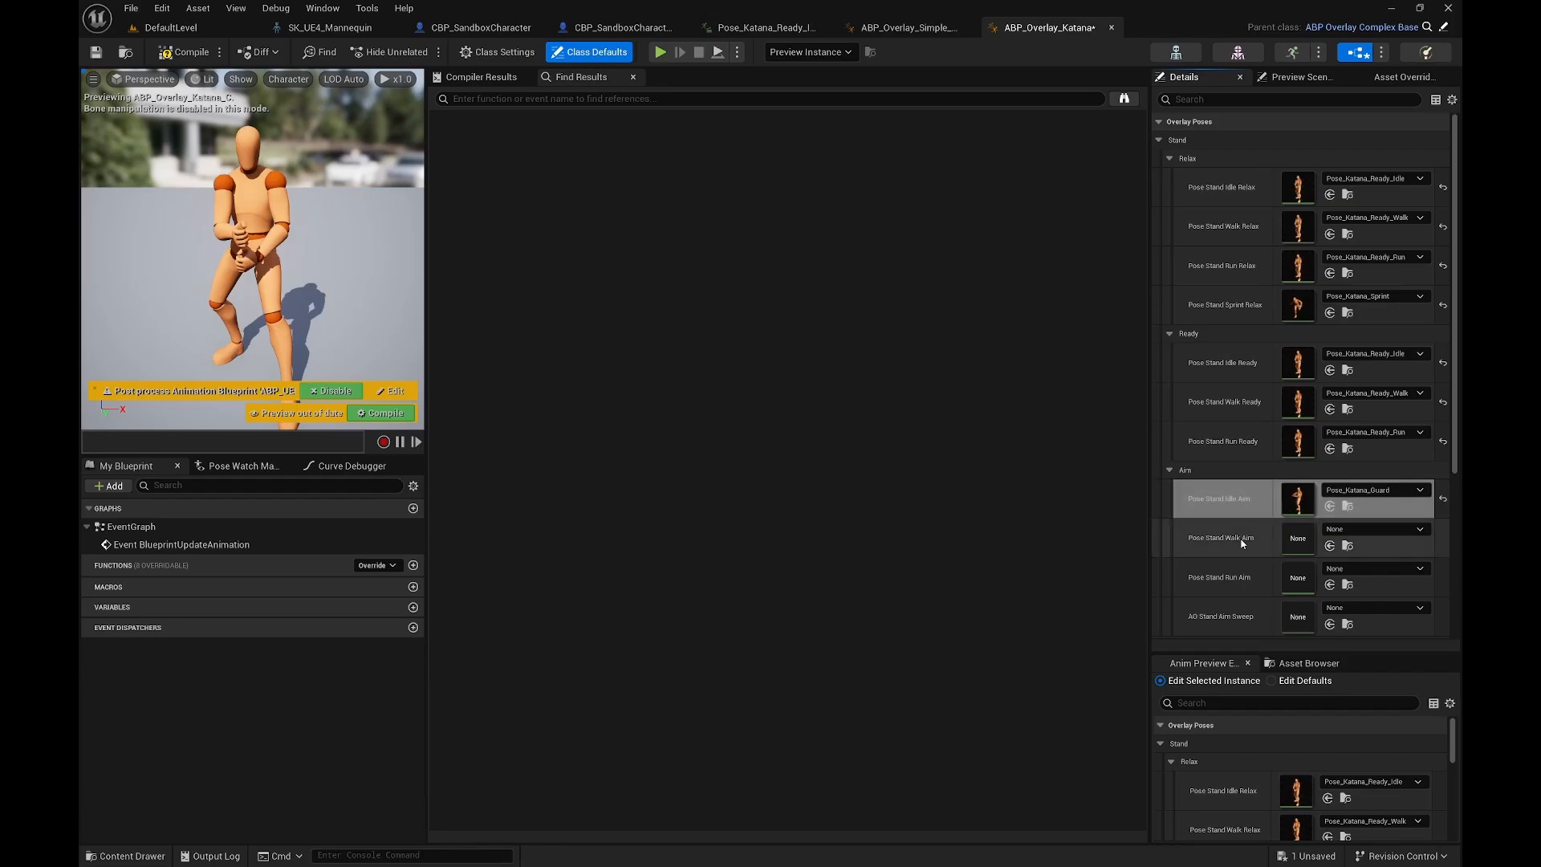
pyautogui.keyDown('shift'); pyautogui.click(1230, 537); pyautogui.keyUp('shift')
pyautogui.keyDown('shift'); pyautogui.click(1230, 566); pyautogui.keyUp('shift')
pyautogui.keyDown('shift'); pyautogui.click(1225, 604); pyautogui.keyUp('shift')
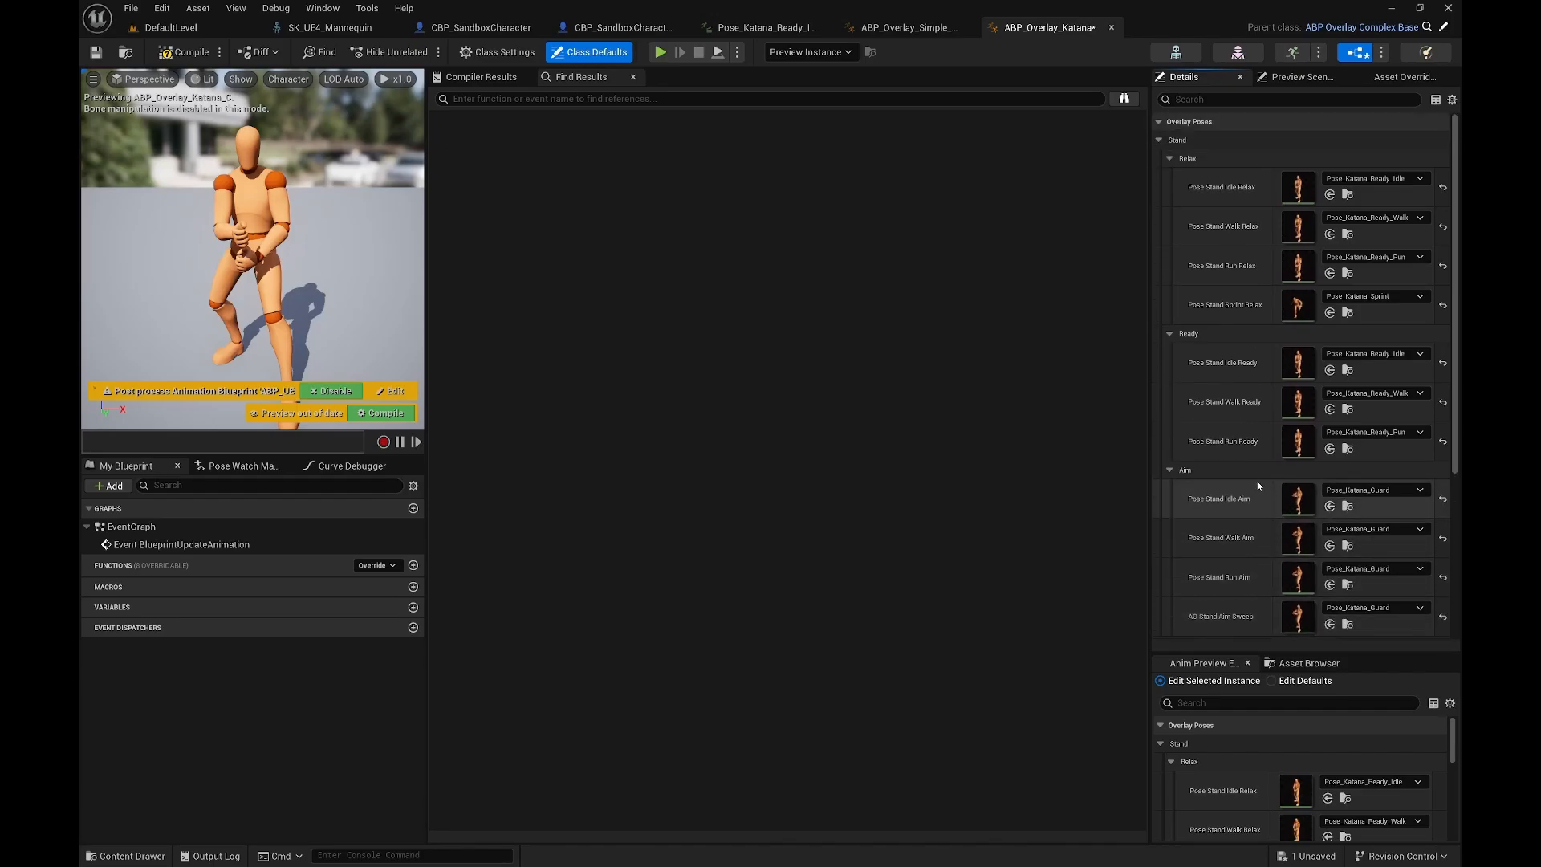
# Step: Examine the layering curves of Pose_Katana_Ready_Idle, Pose_Katana_Ready_Run and Pose_Katana_Ready_Walk
pyautogui.click(755, 28)
pyautogui.click(1196, 632)
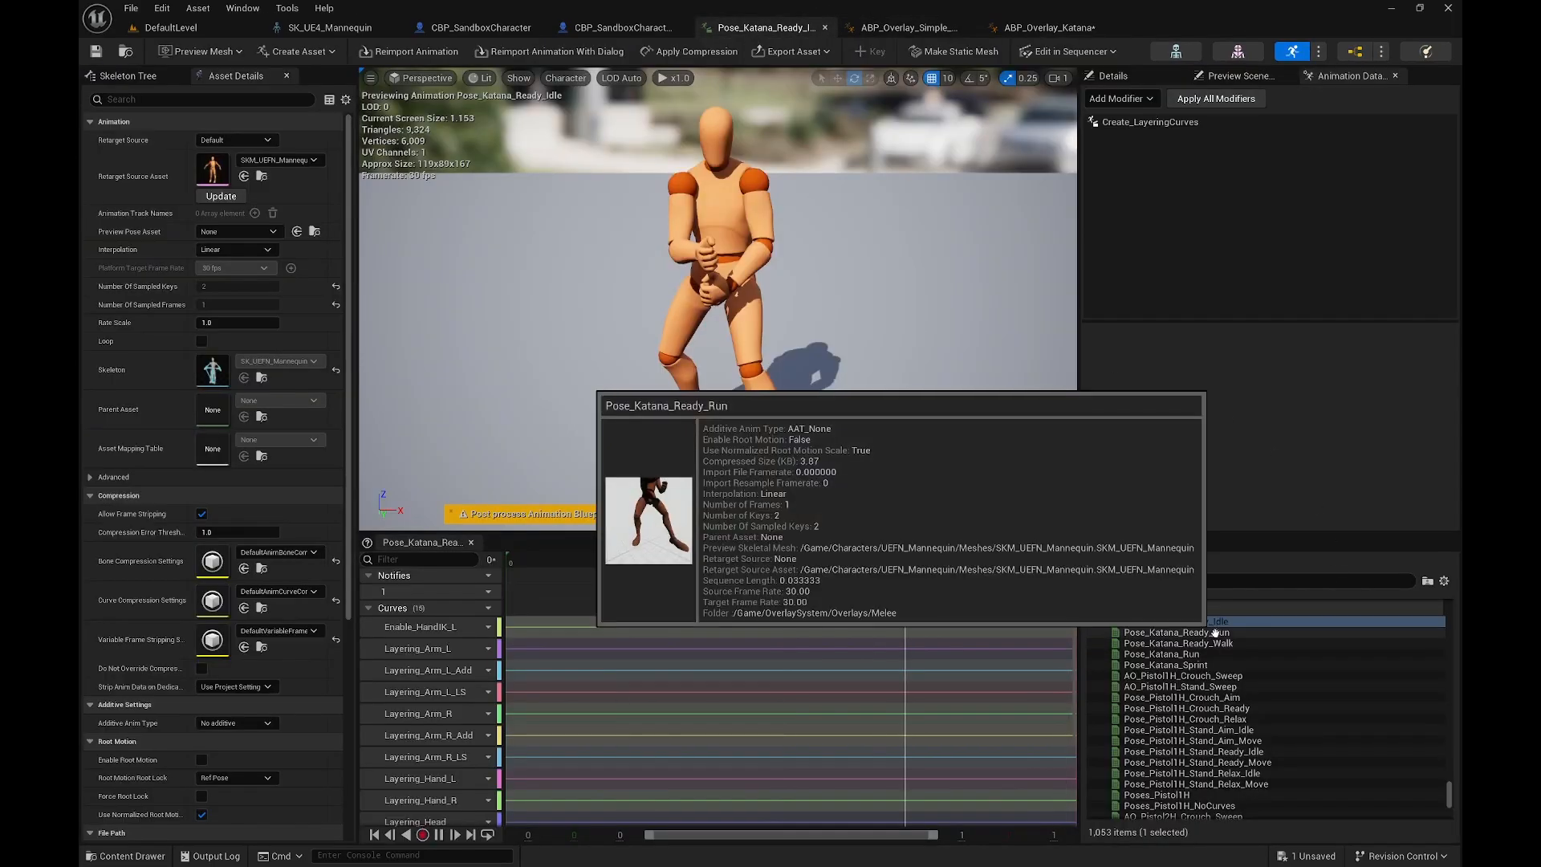
pyautogui.click(1220, 621)
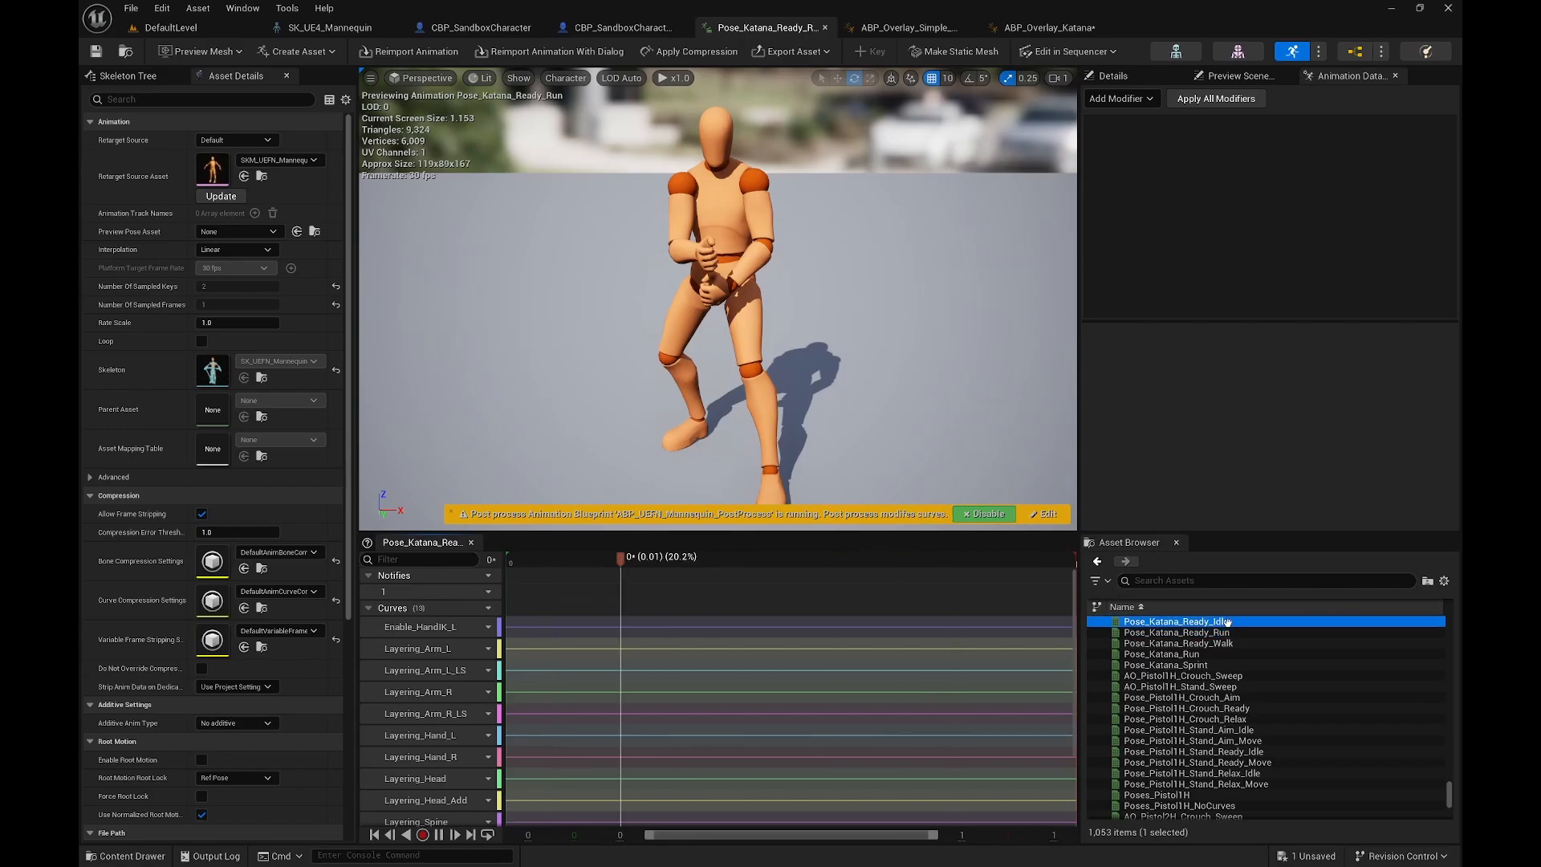
pyautogui.click(1230, 633)
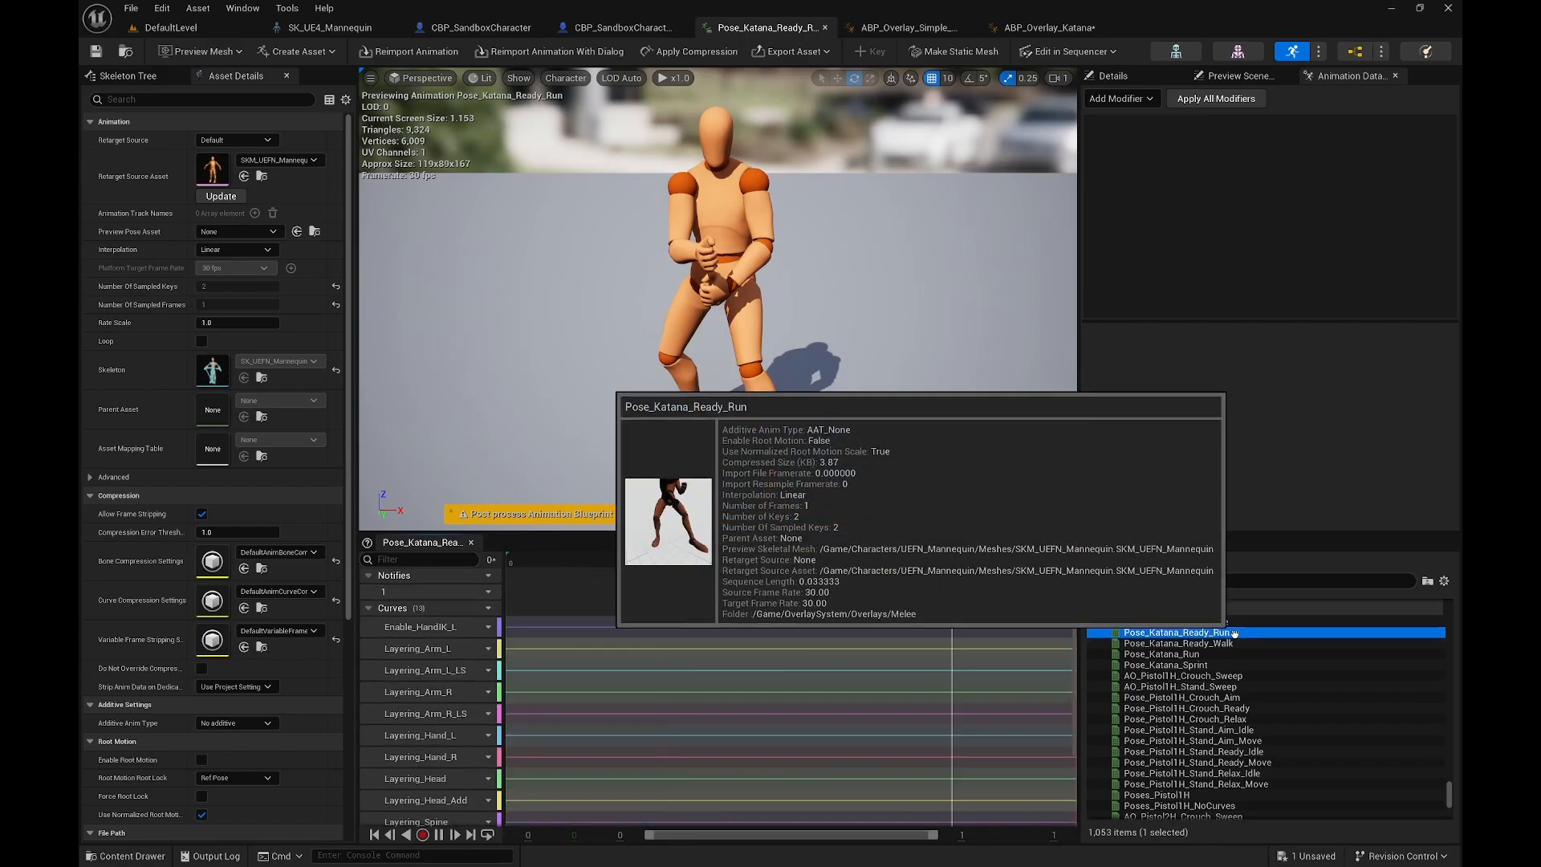
pyautogui.scroll(-3, 603, 738)
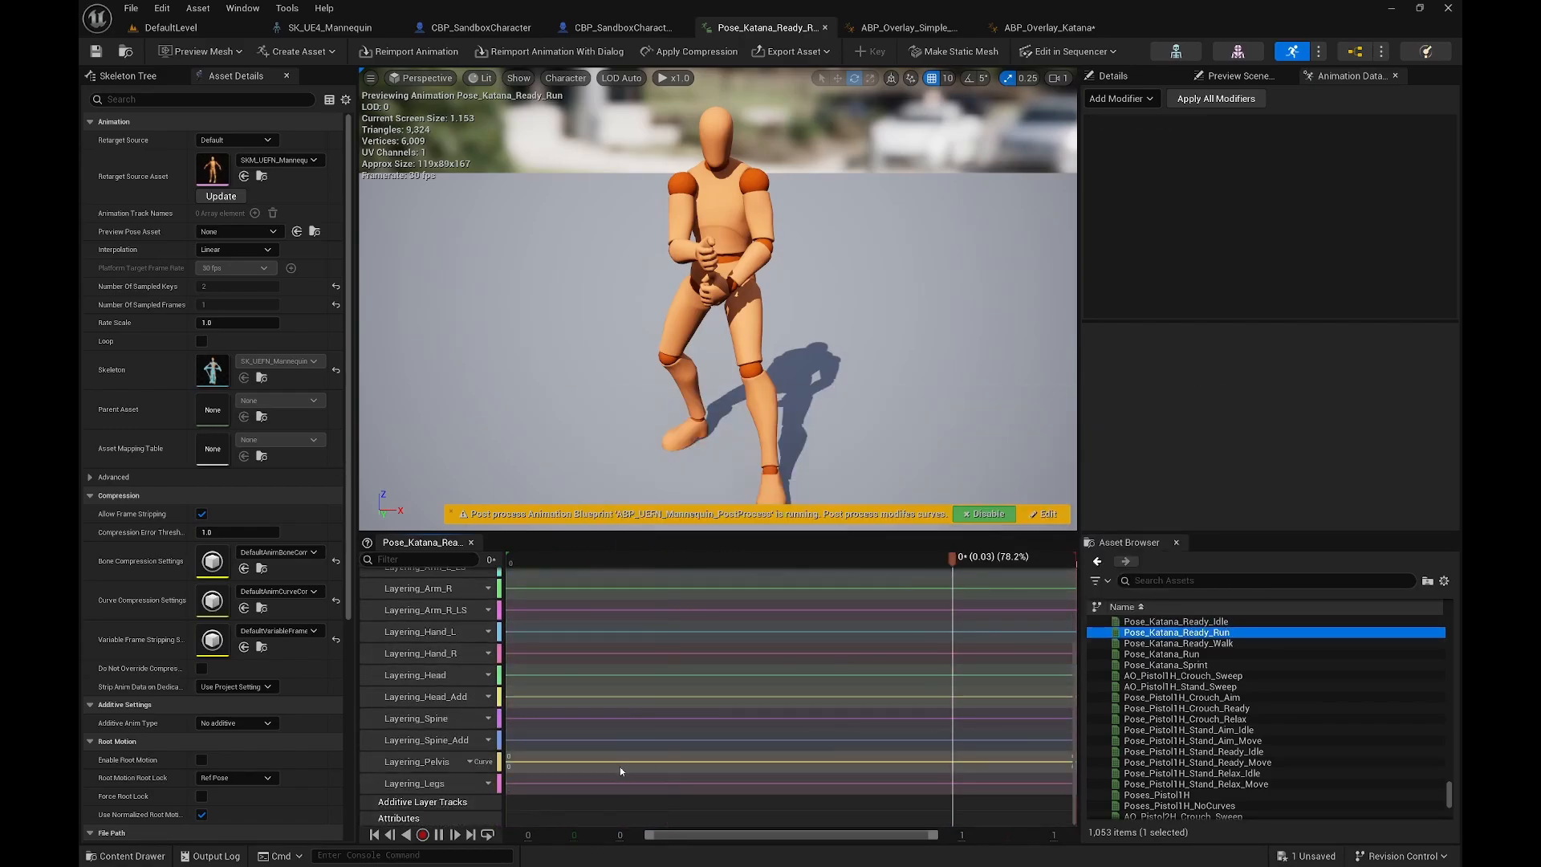
pyautogui.scroll(1, 628, 764)
pyautogui.click(1218, 644)
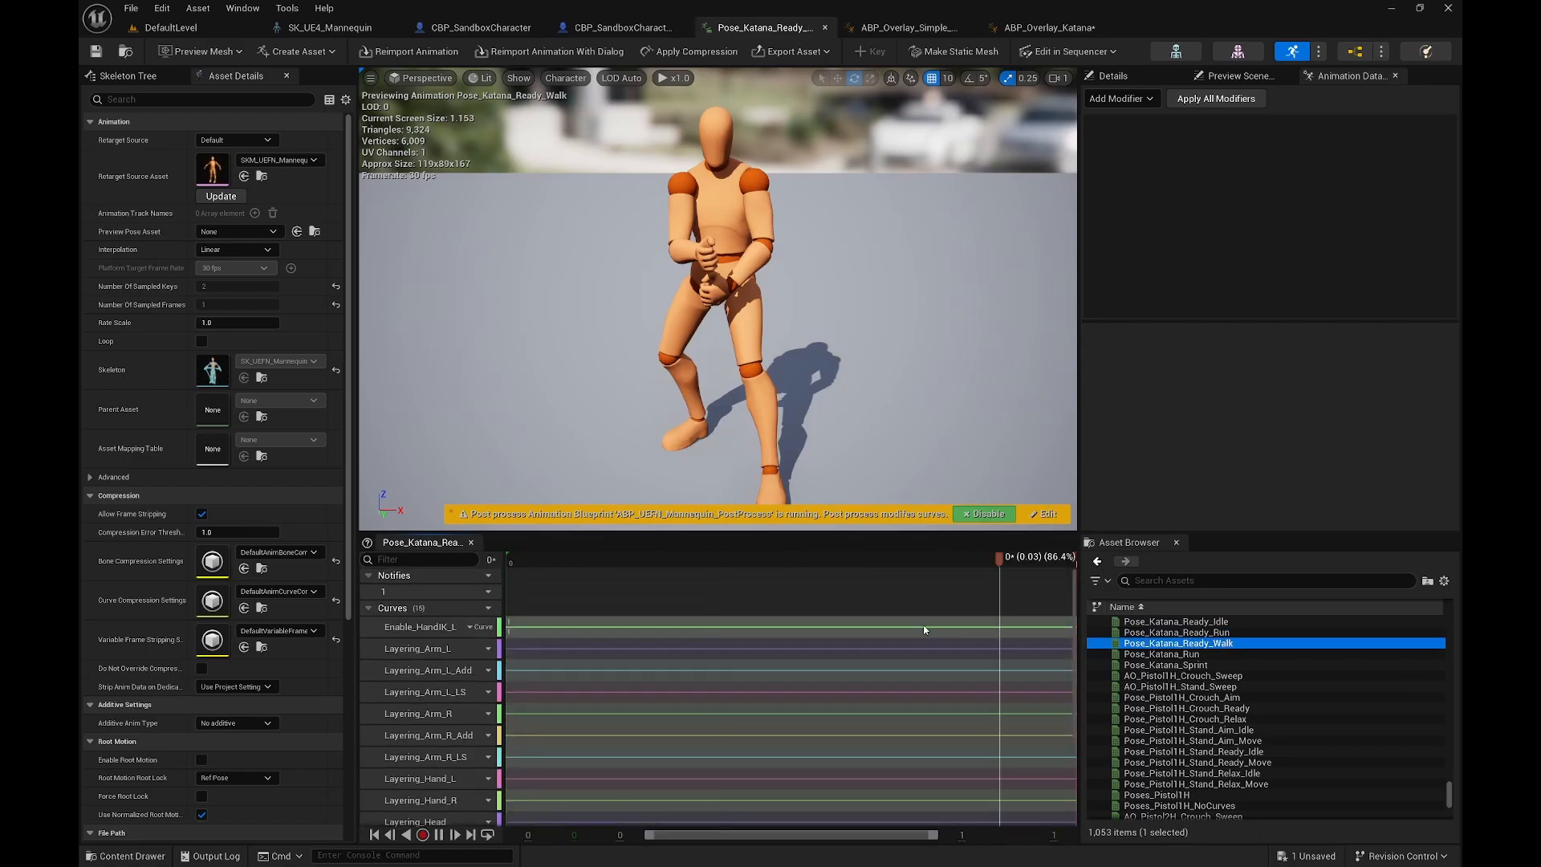
# Step: Examine the layering curves of Pose_Katana_Run, Pose_Katana_Sprint and Pose_Katana_Guard
pyautogui.click(1228, 654)
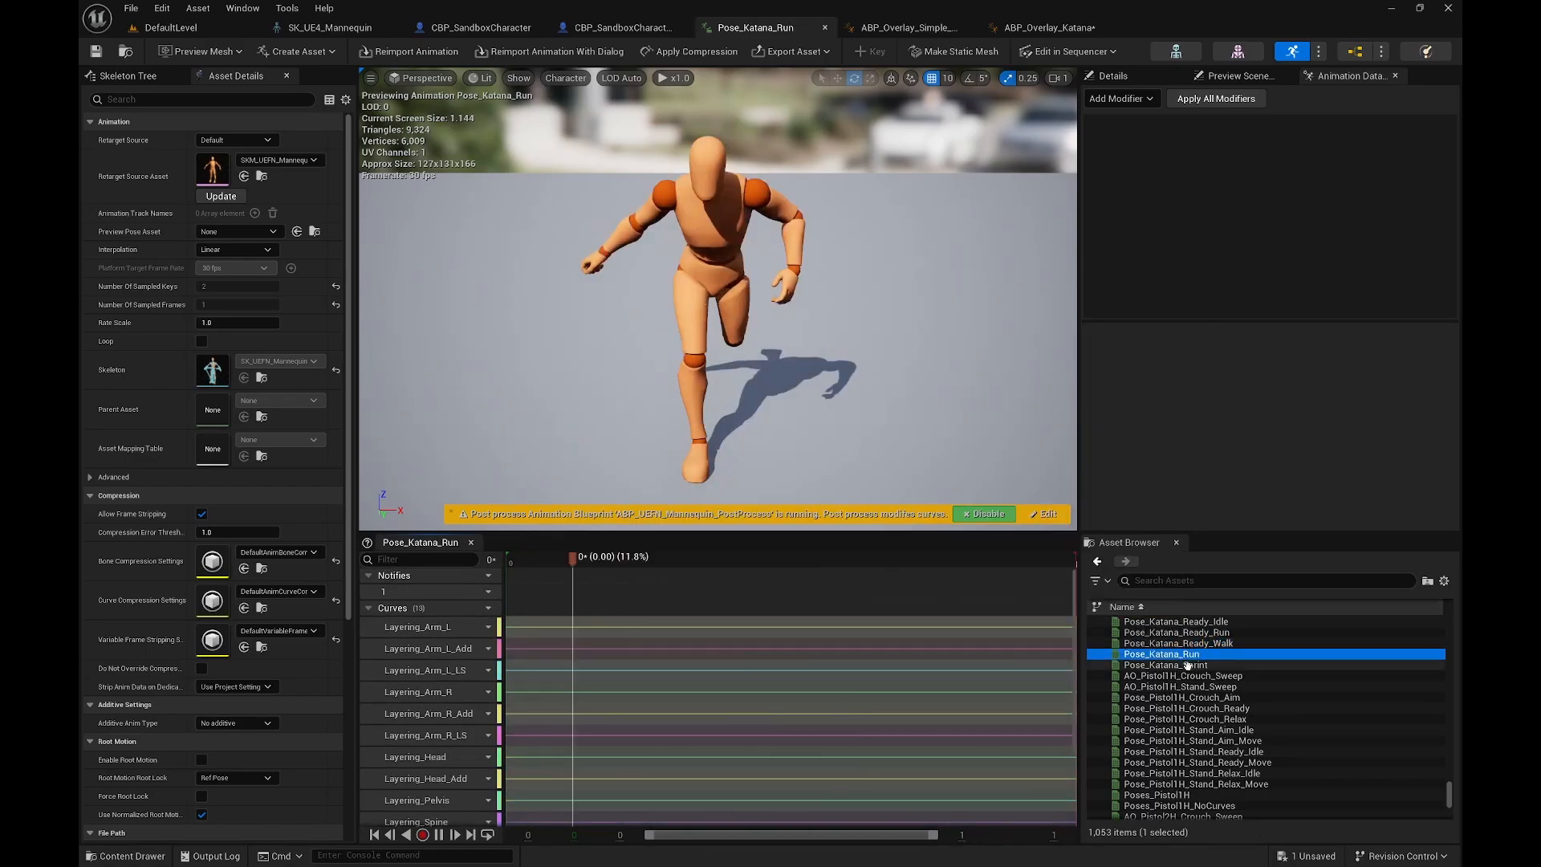
pyautogui.click(1188, 665)
pyautogui.scroll(-2, 539, 672)
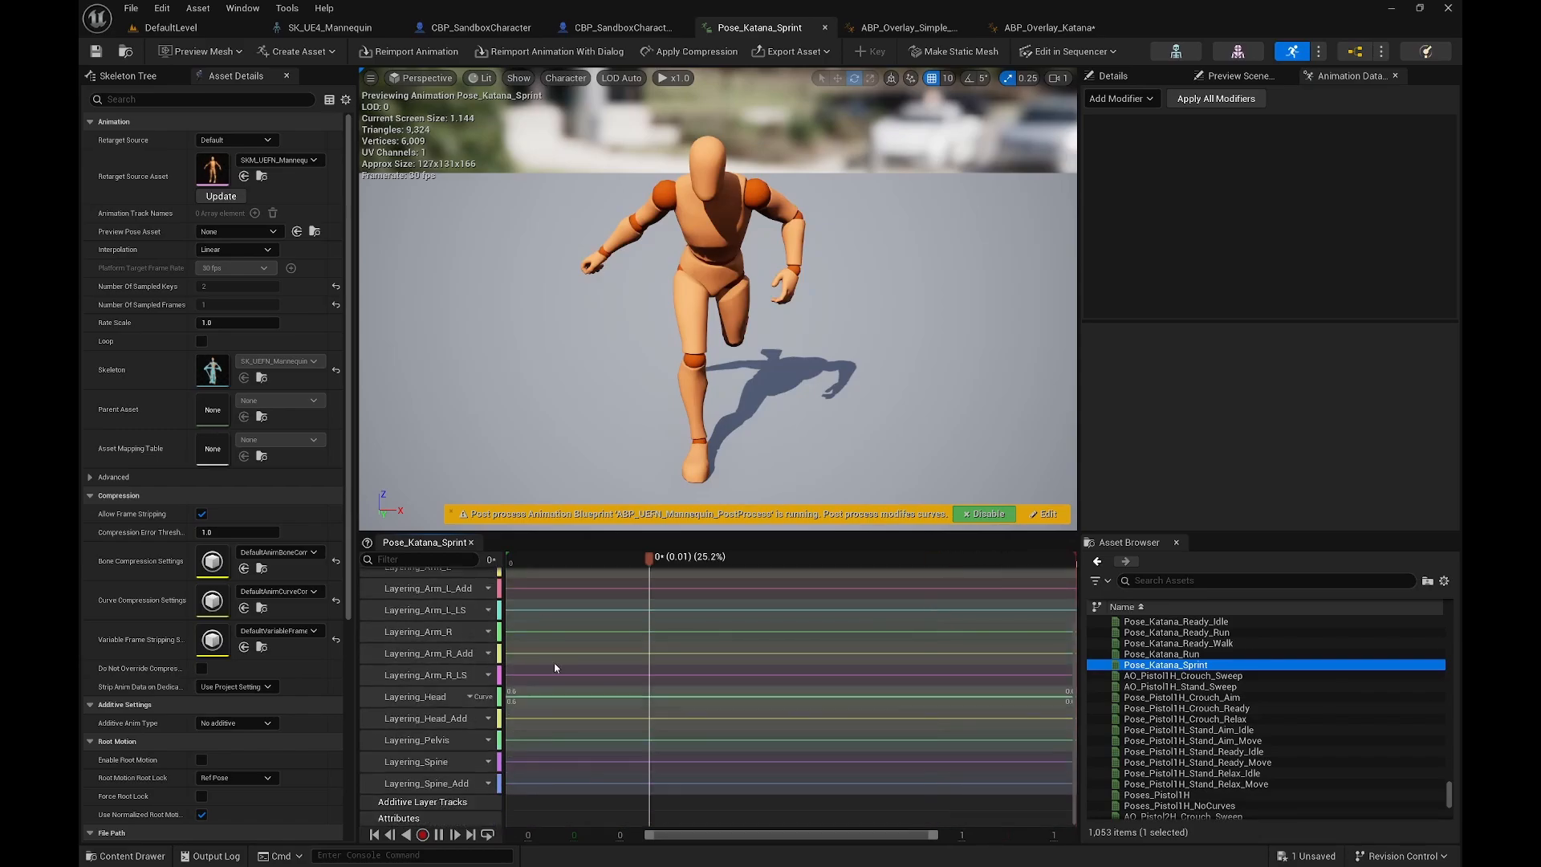
pyautogui.scroll(4, 1196, 707)
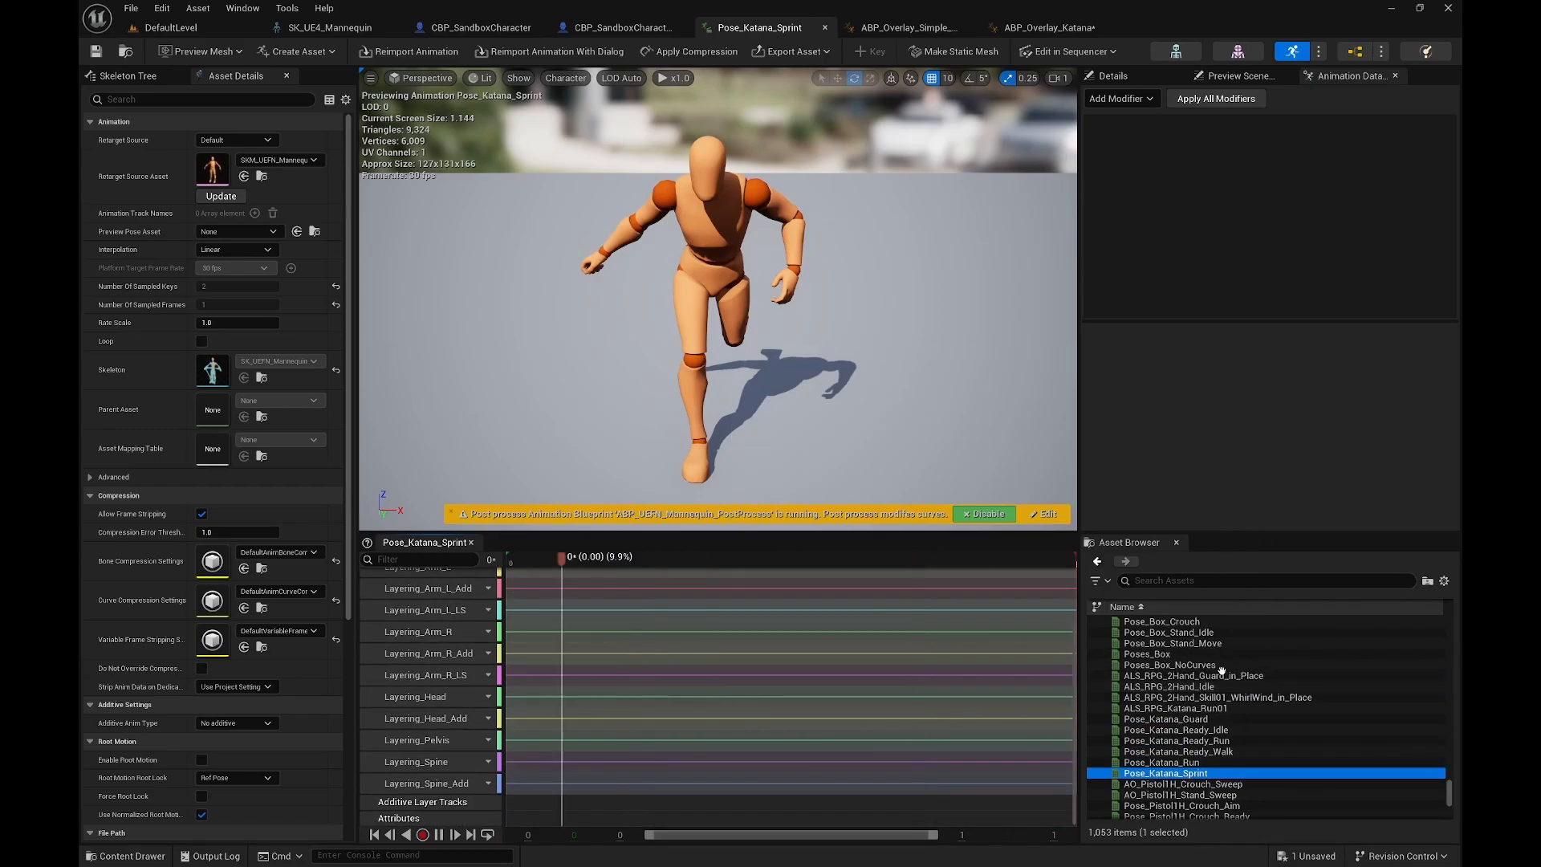
pyautogui.click(1166, 719)
pyautogui.scroll(-3, 666, 623)
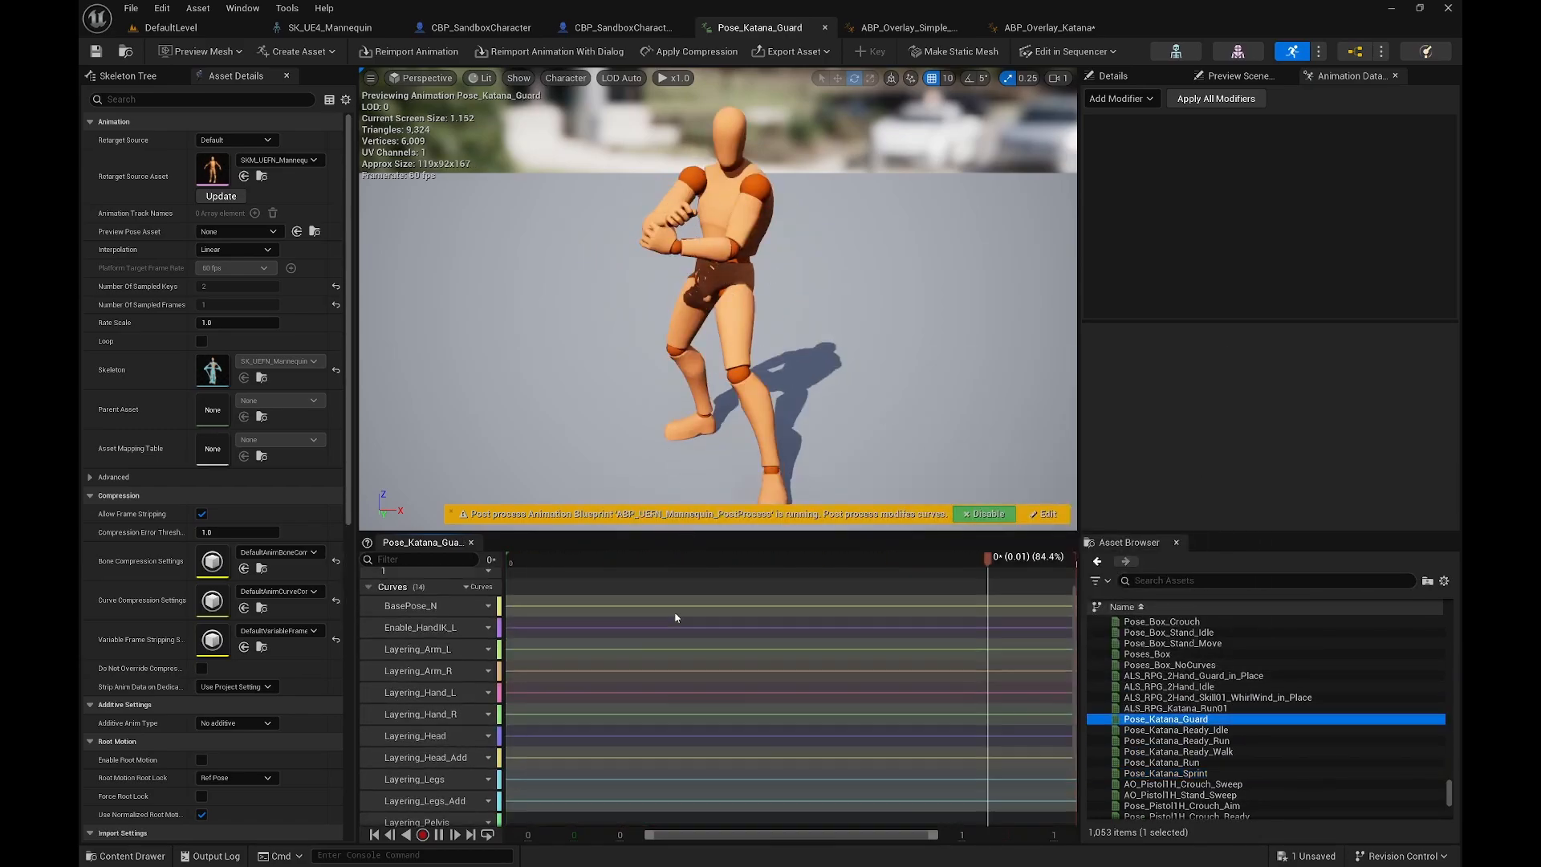
pyautogui.scroll(3, 622, 722)
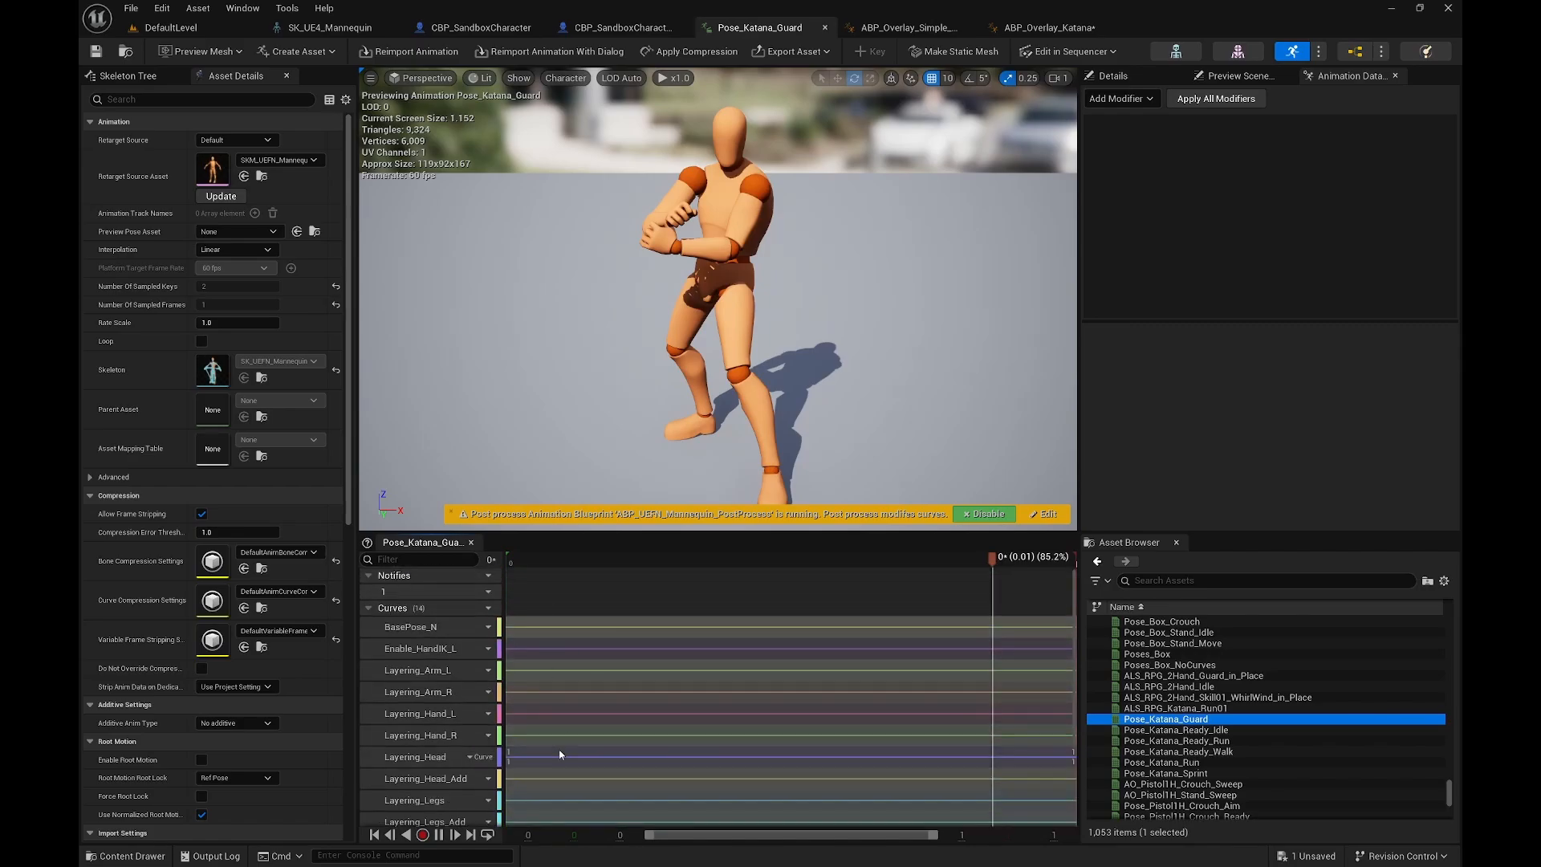
pyautogui.scroll(-2, 727, 667)
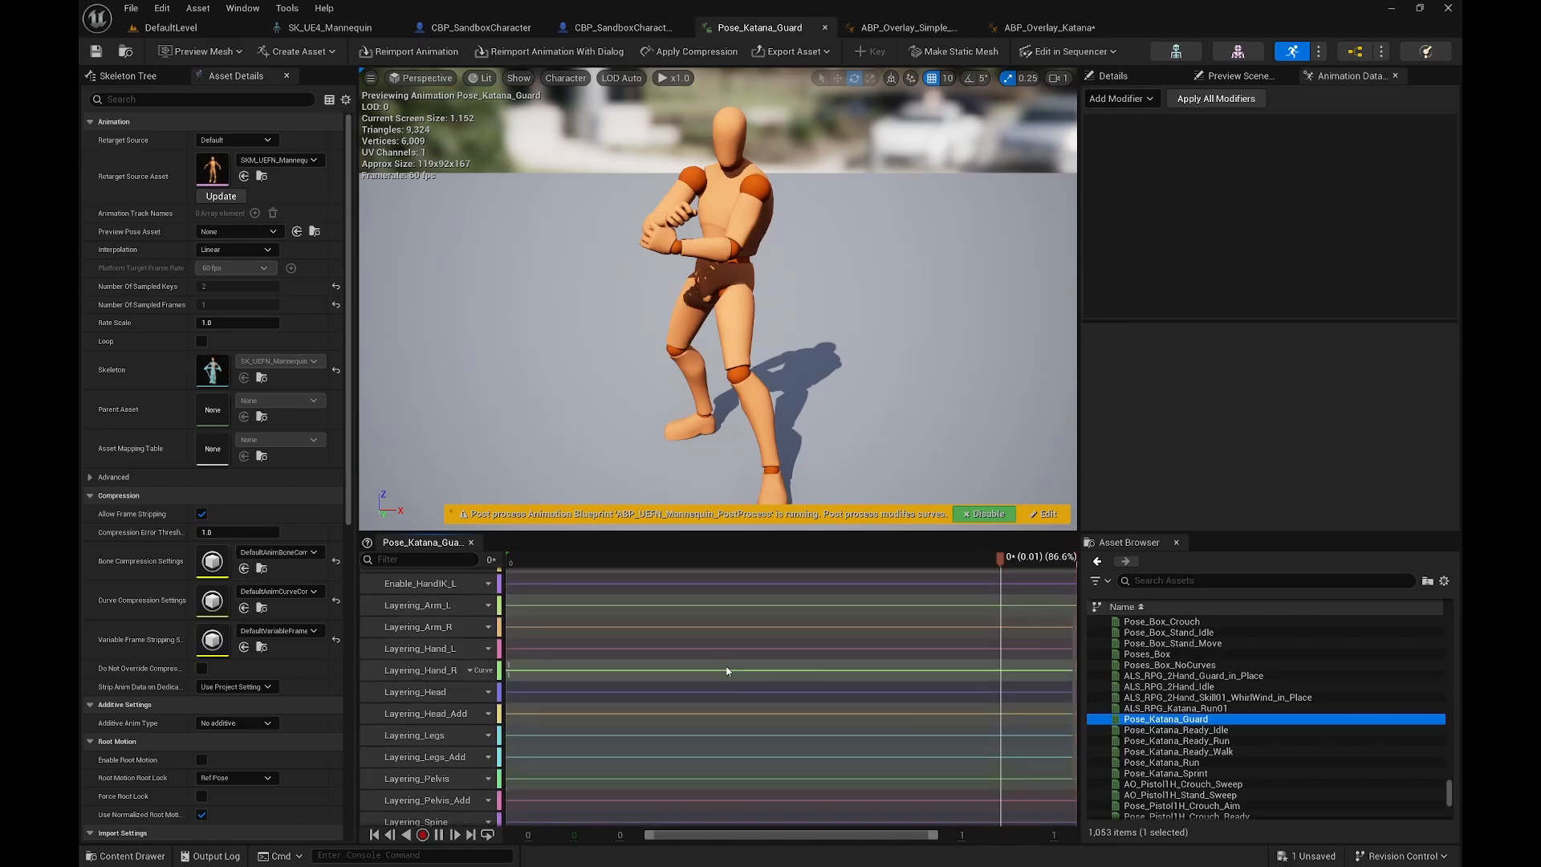
# Step: Return to ABP_Overlay_Katana, then compile and save it
pyautogui.click(1028, 29)
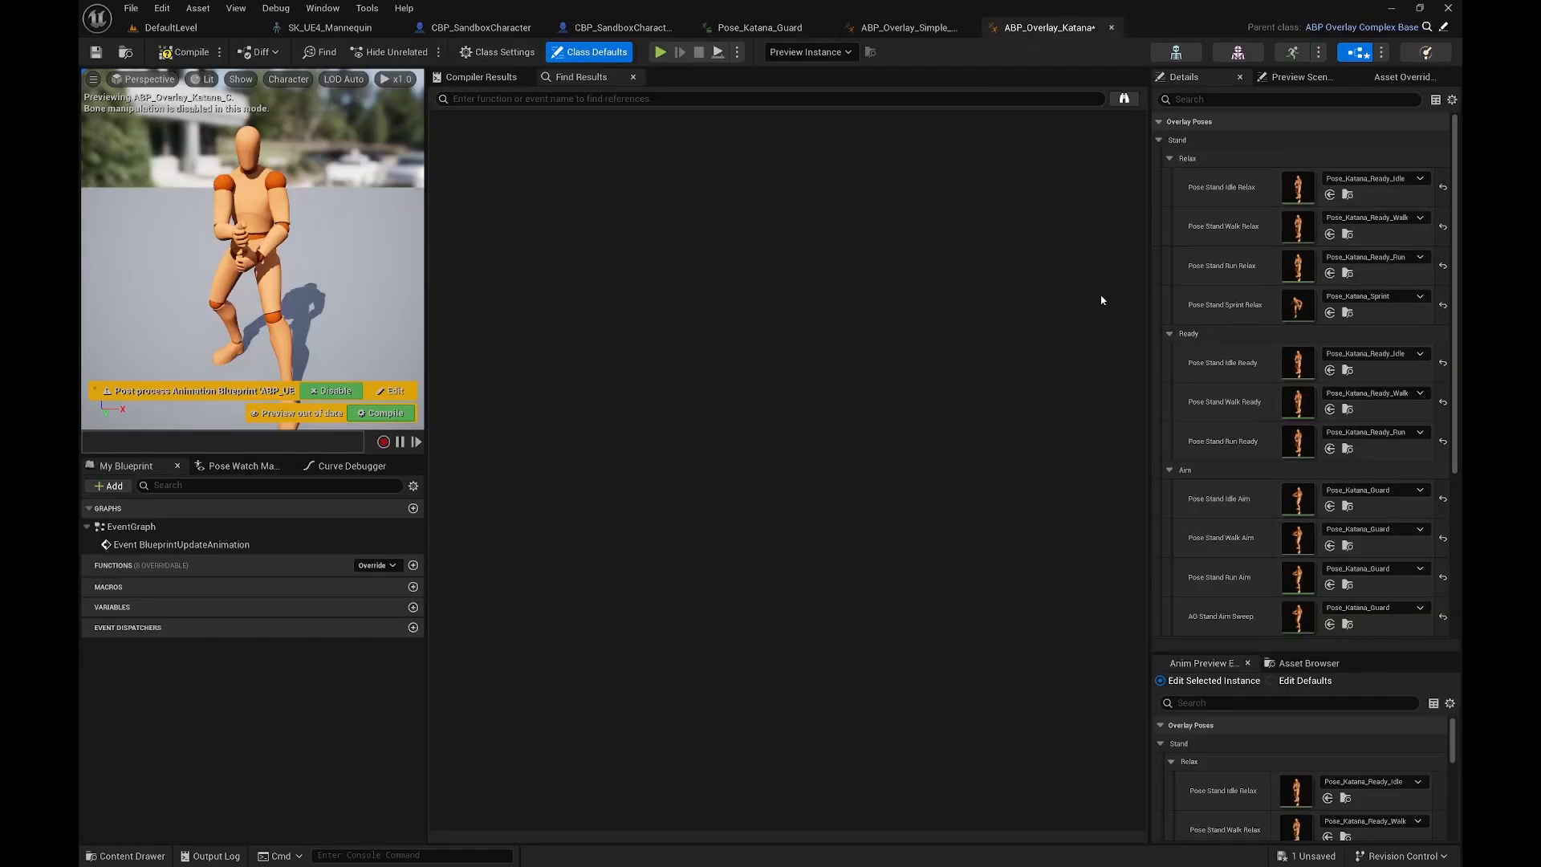
pyautogui.click(185, 51)
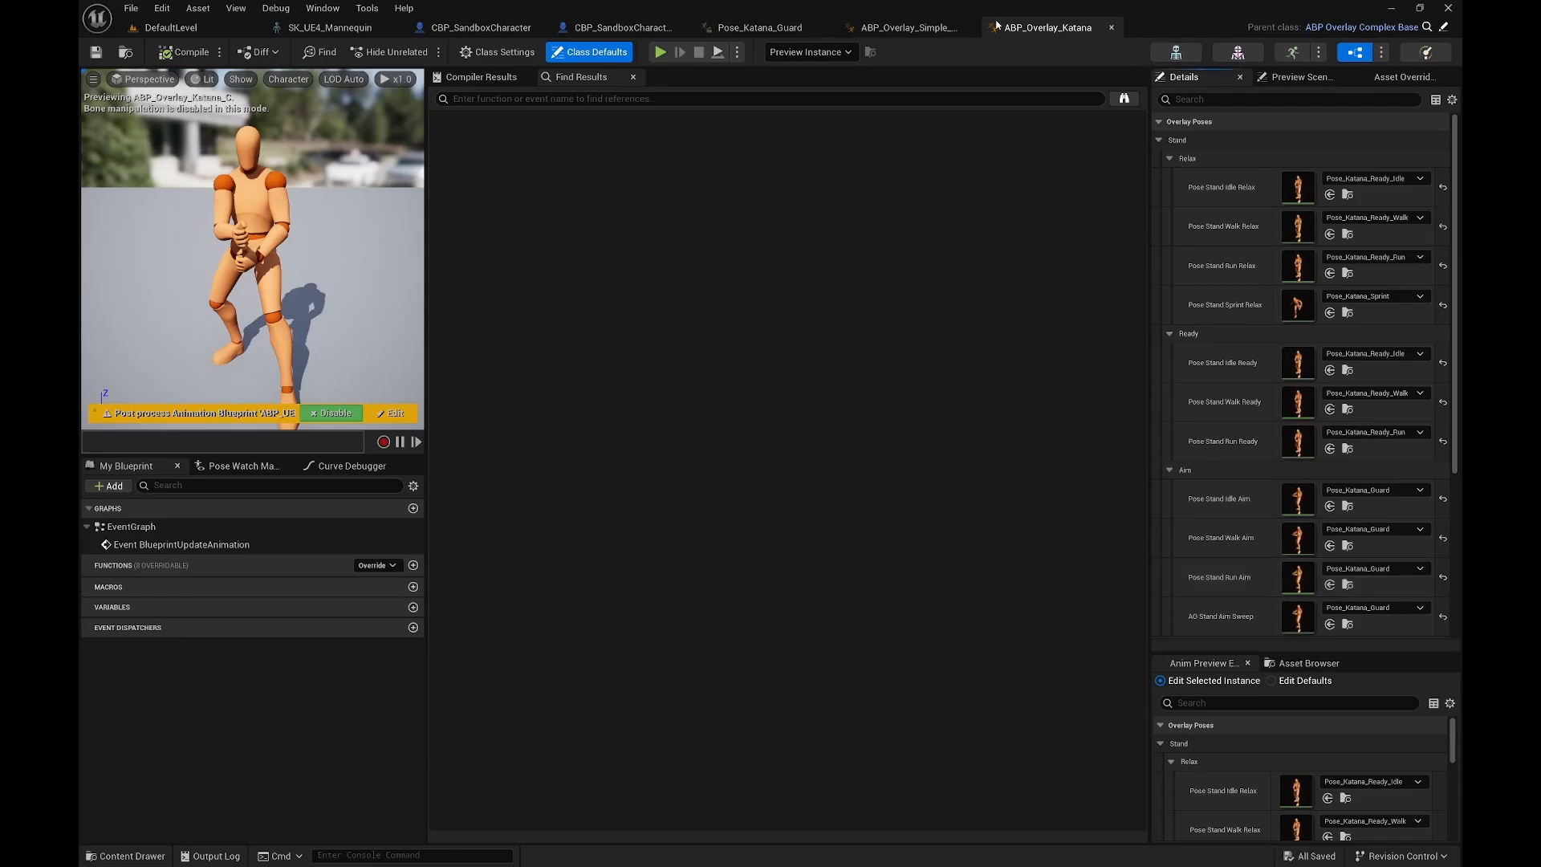
# Step: Open Enum_OverlayState from the OverlaySystem Blueprints folder
pyautogui.click(184, 33)
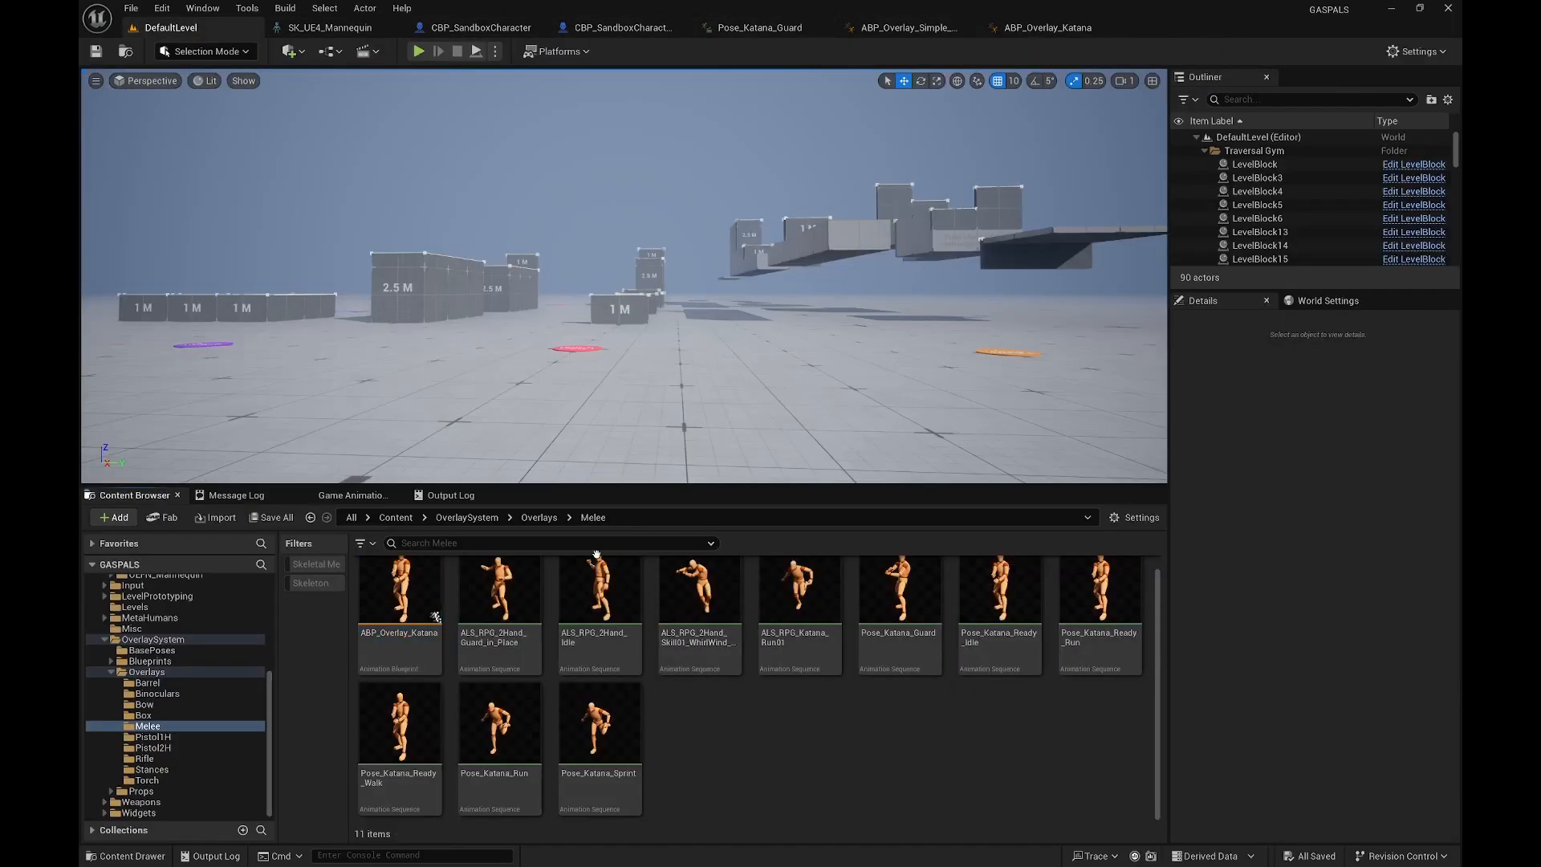
pyautogui.click(538, 516)
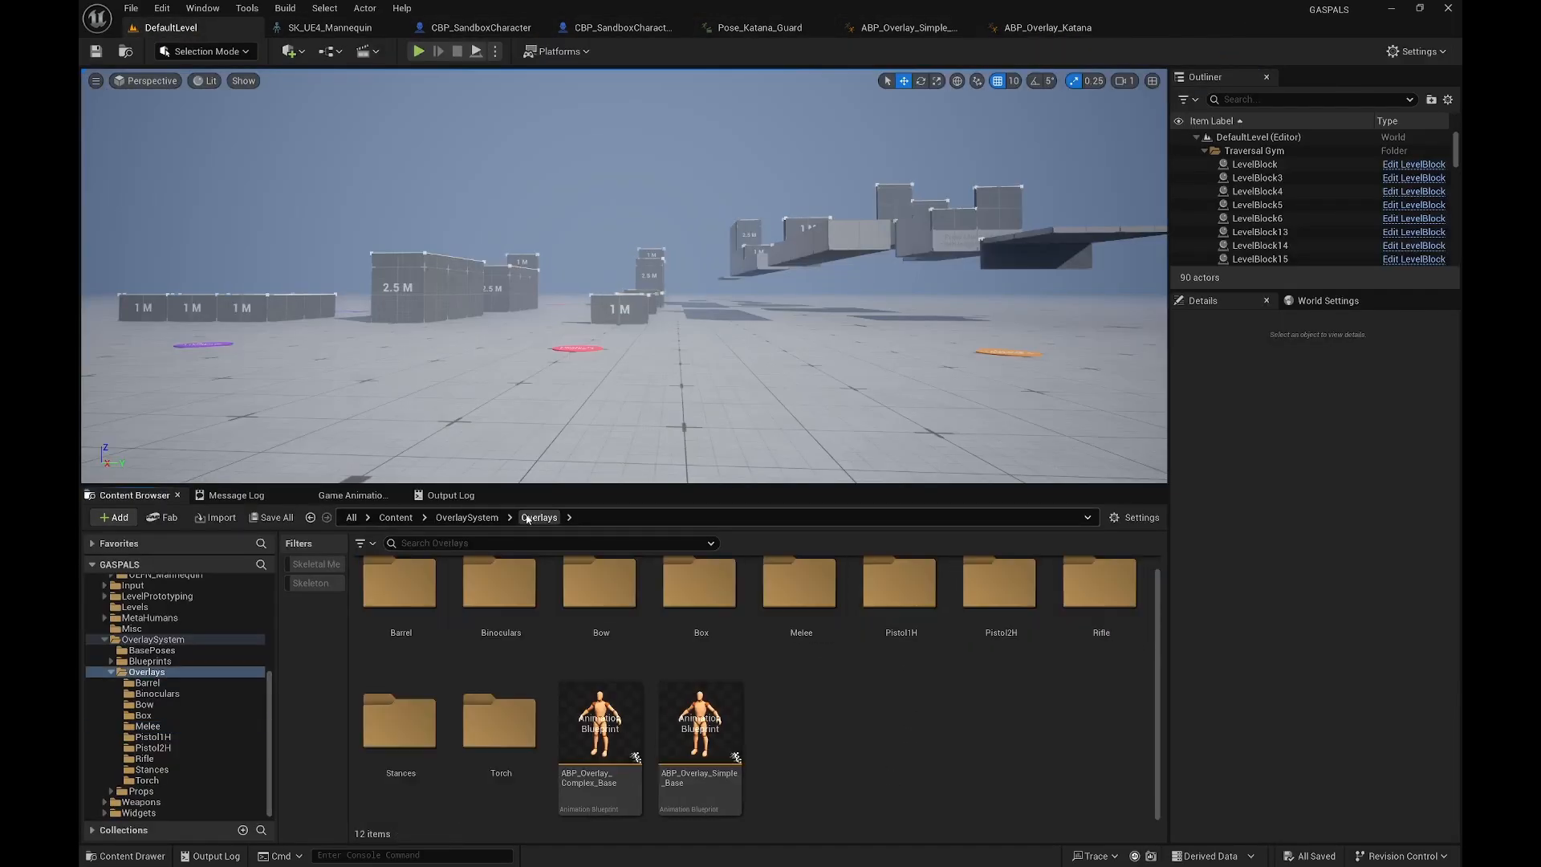
pyautogui.click(473, 519)
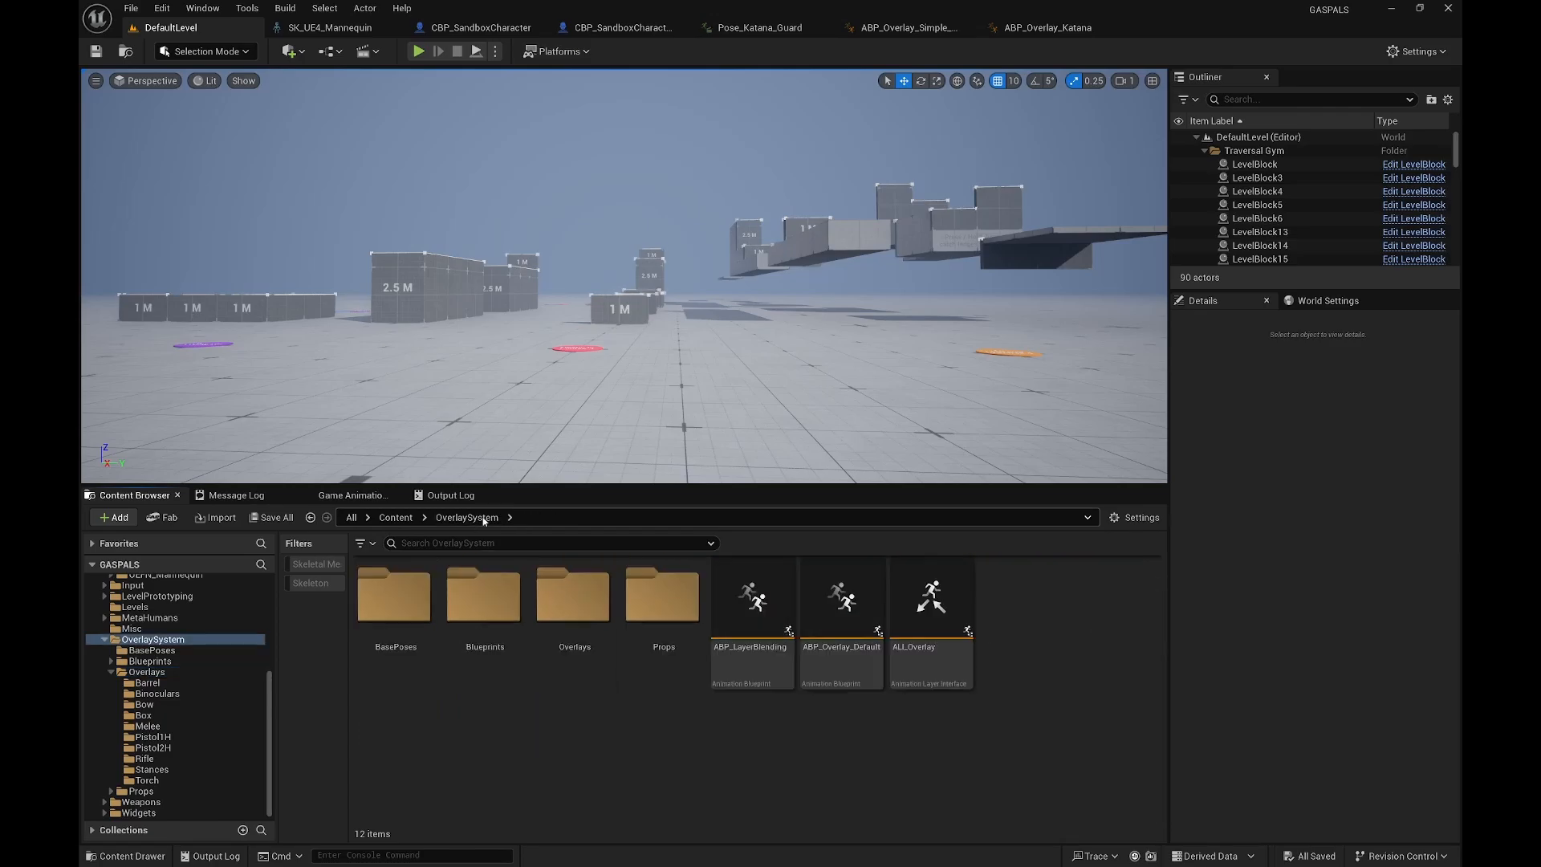
pyautogui.doubleClick(495, 601)
pyautogui.doubleClick(574, 608)
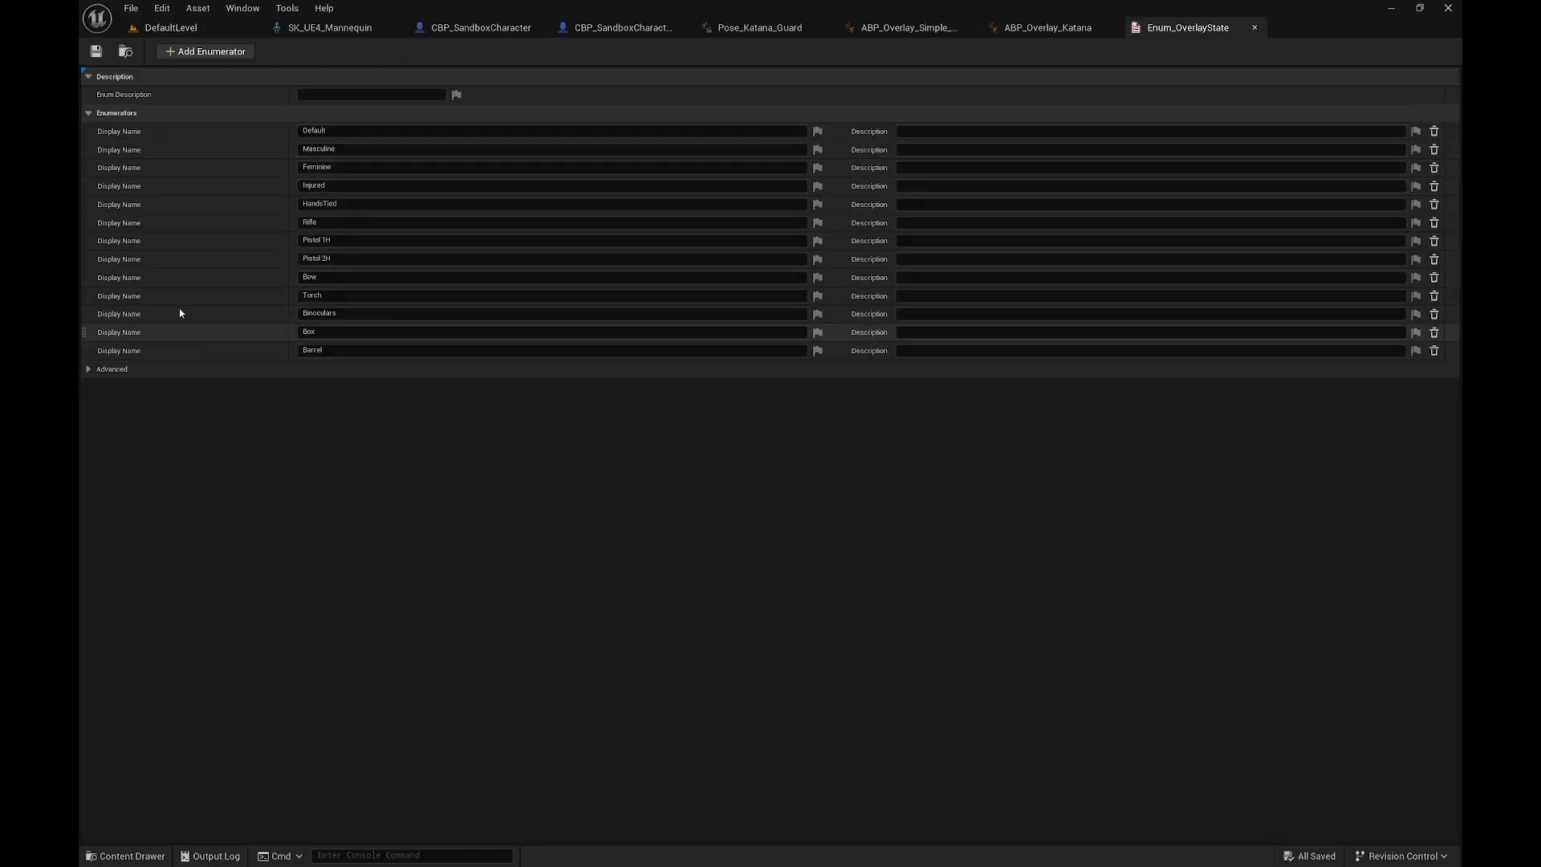
# Step: Add an enumerator named Katana to Enum_OverlayState and save the enumeration
pyautogui.click(197, 52)
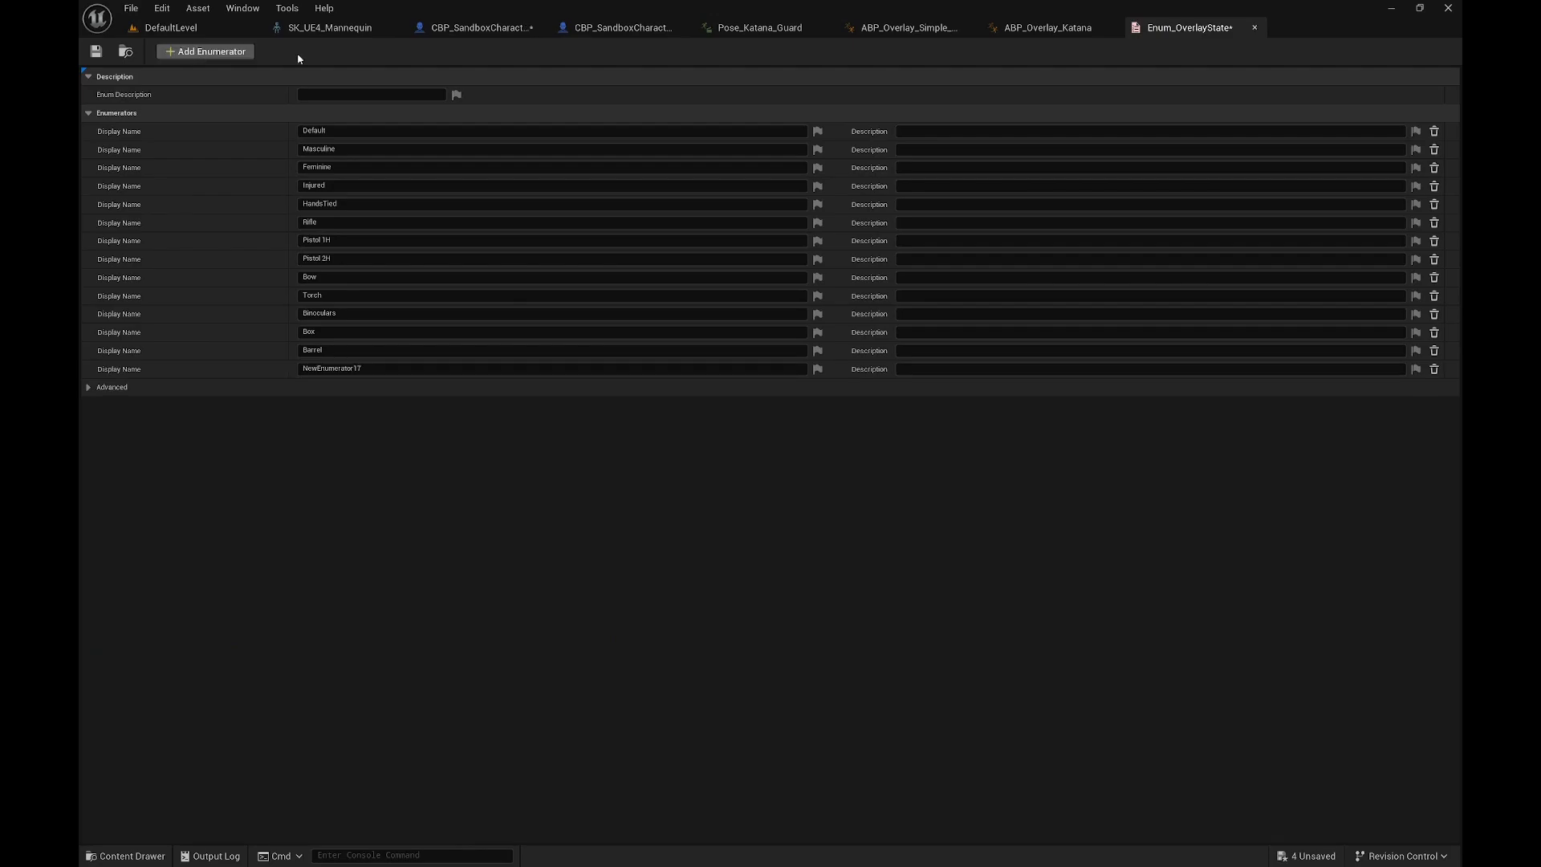
pyautogui.click(372, 370)
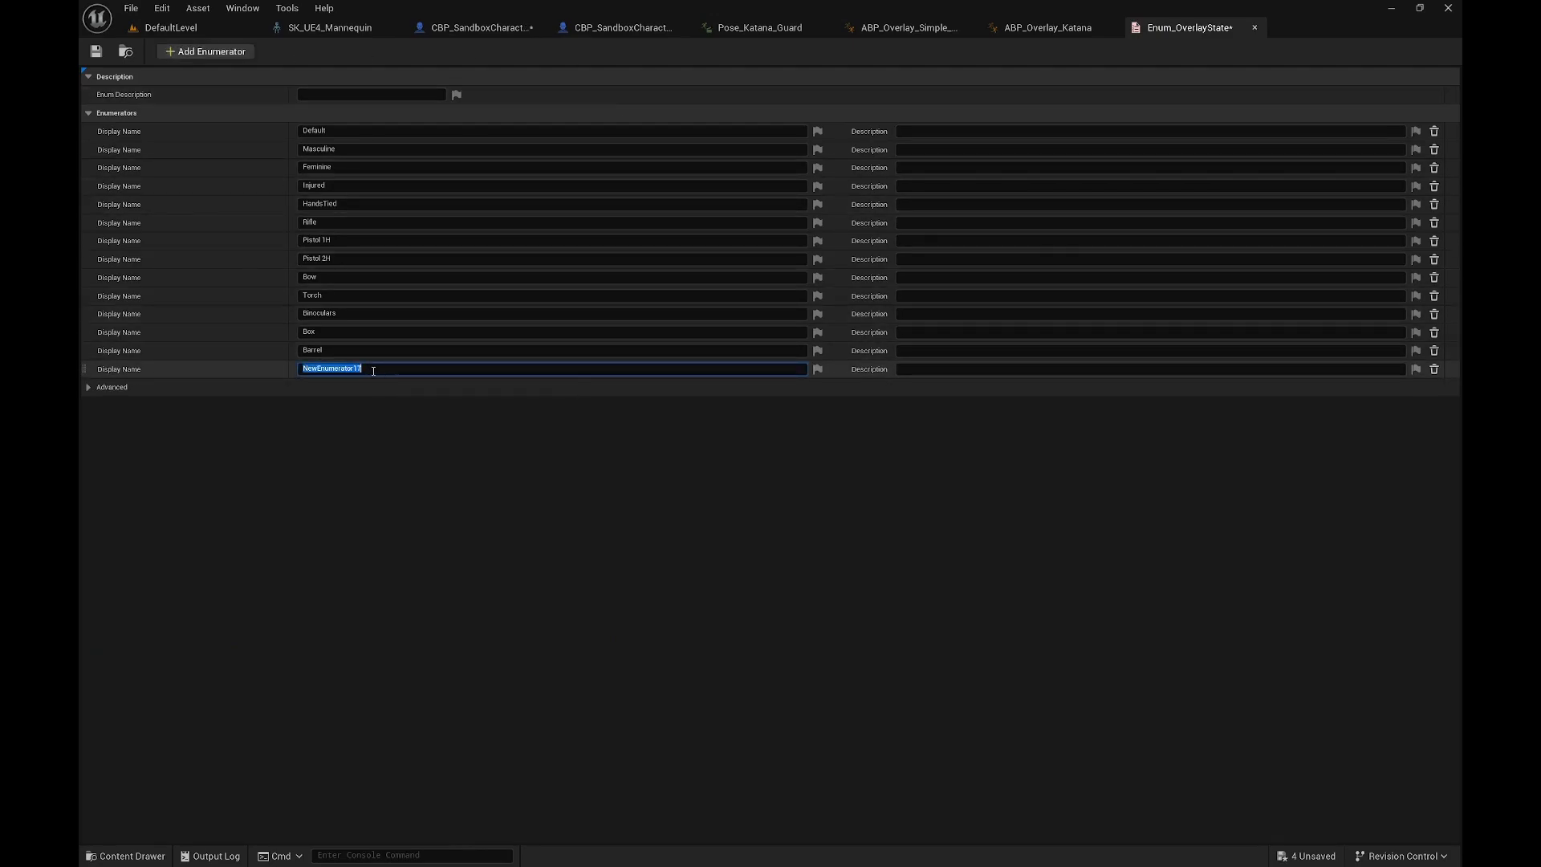
pyautogui.write('Katana')
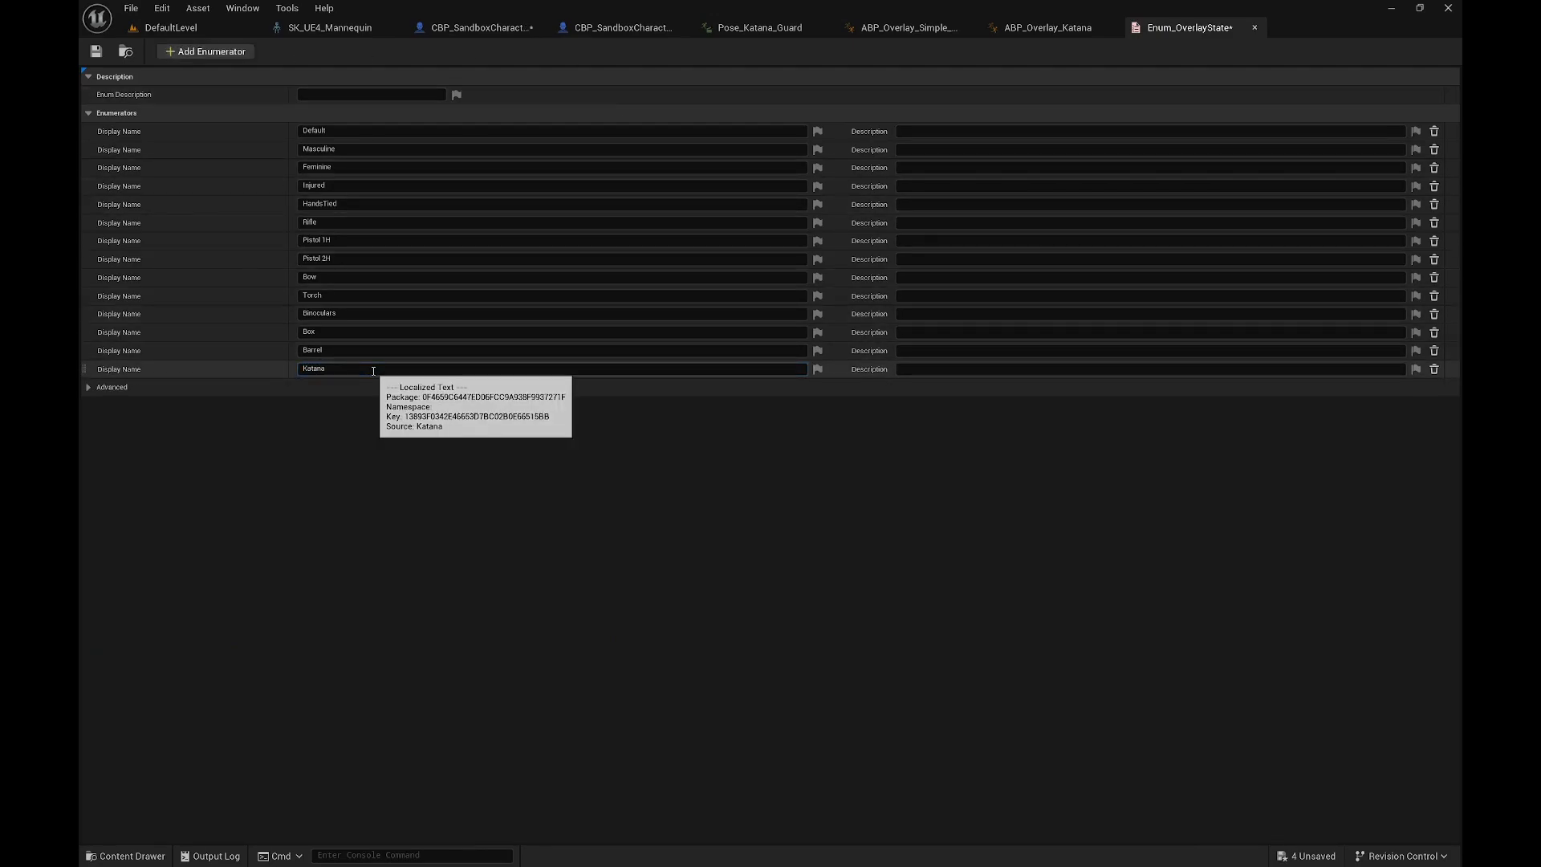
pyautogui.press('Return')
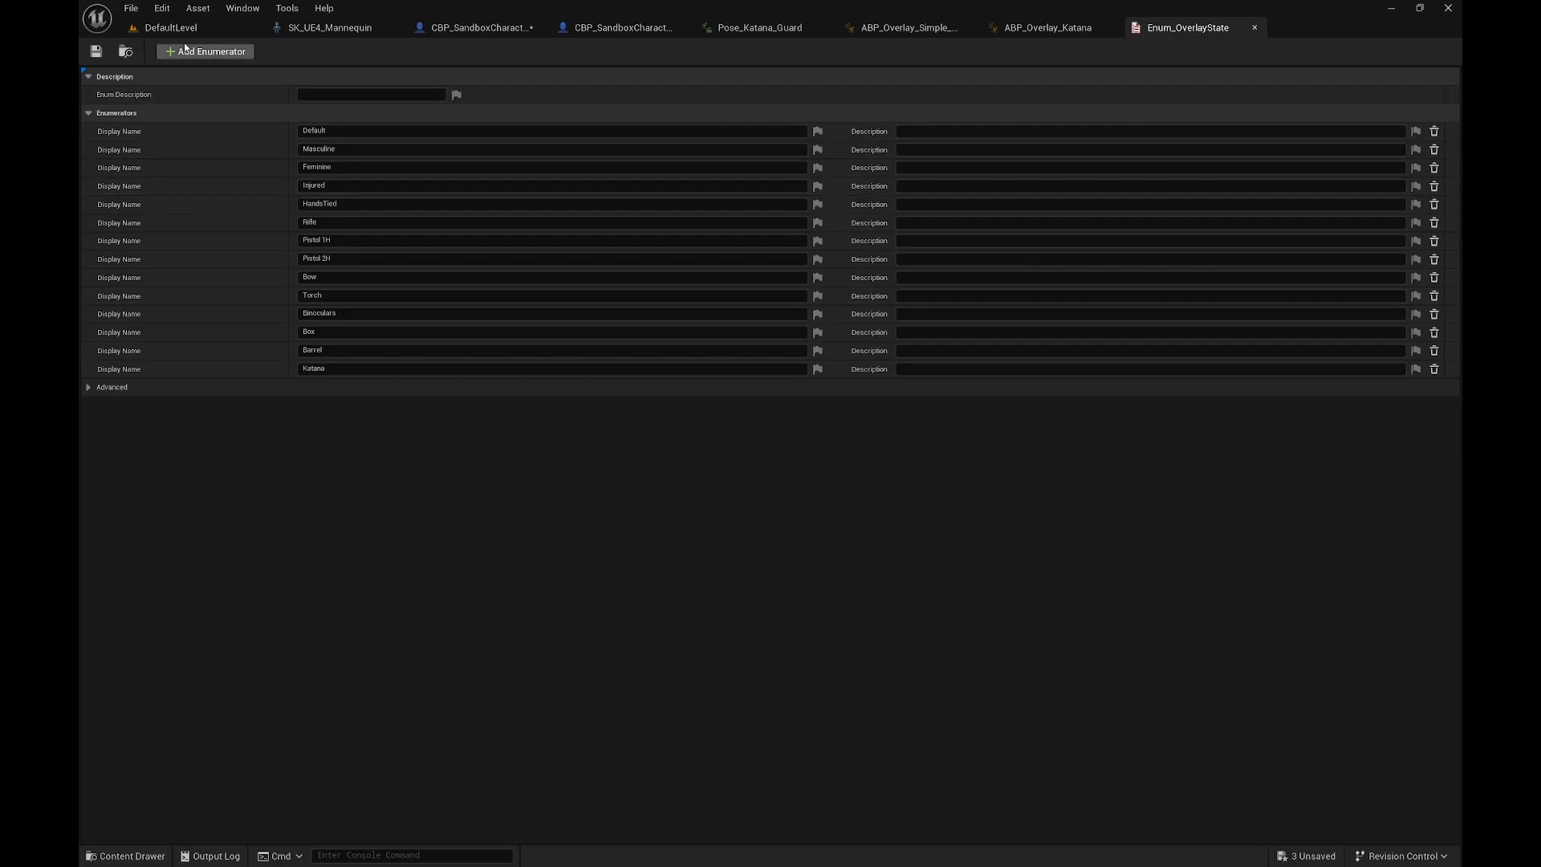
# Step: Open the UpdateOverlayState function in the CBP_SandboxCharacter blueprint
pyautogui.click(184, 31)
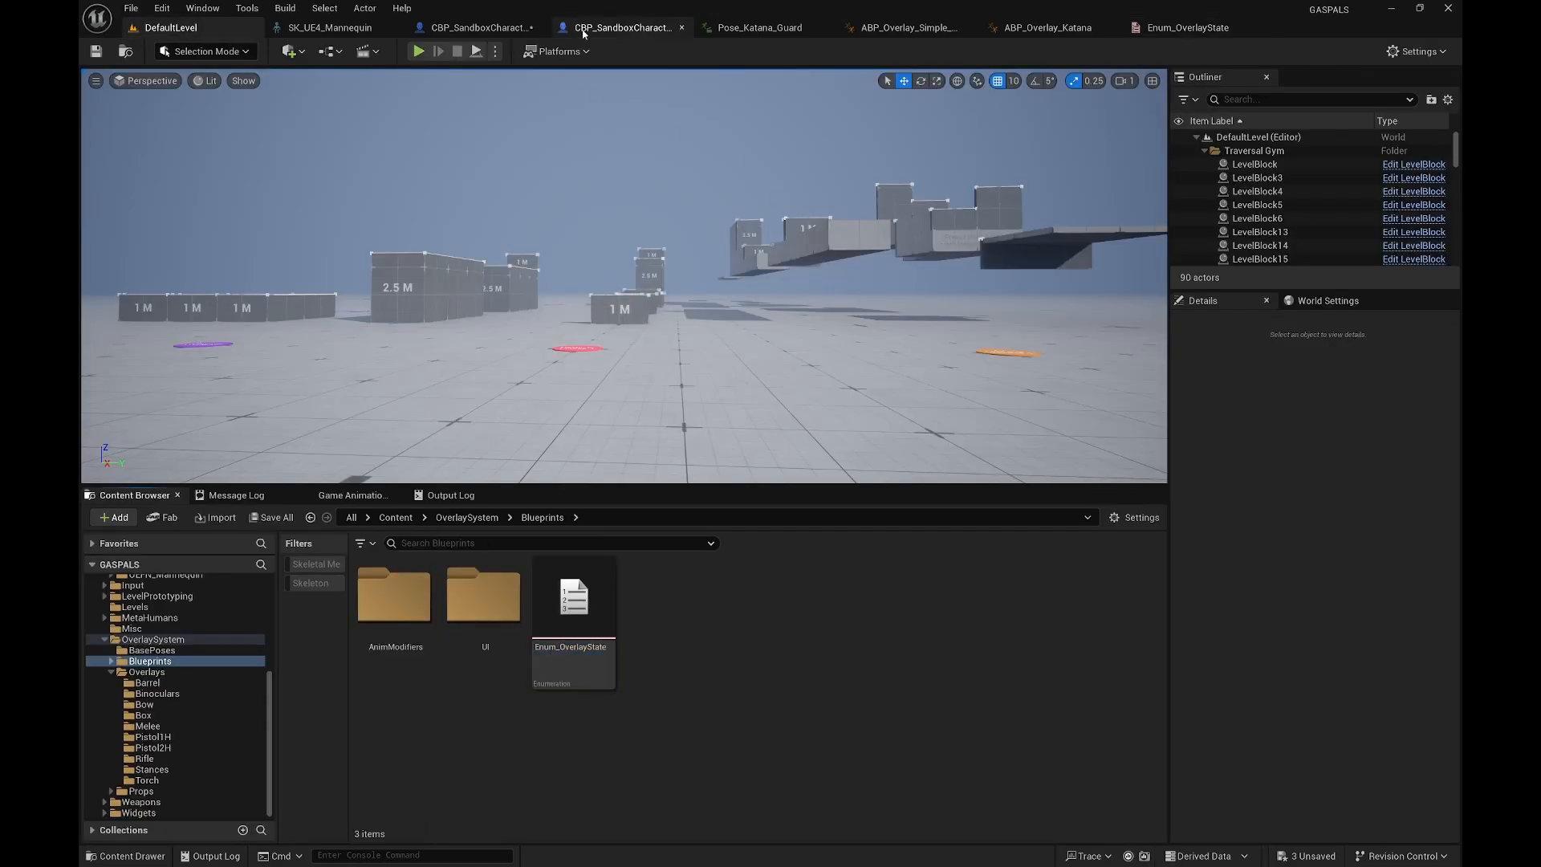
pyautogui.click(492, 31)
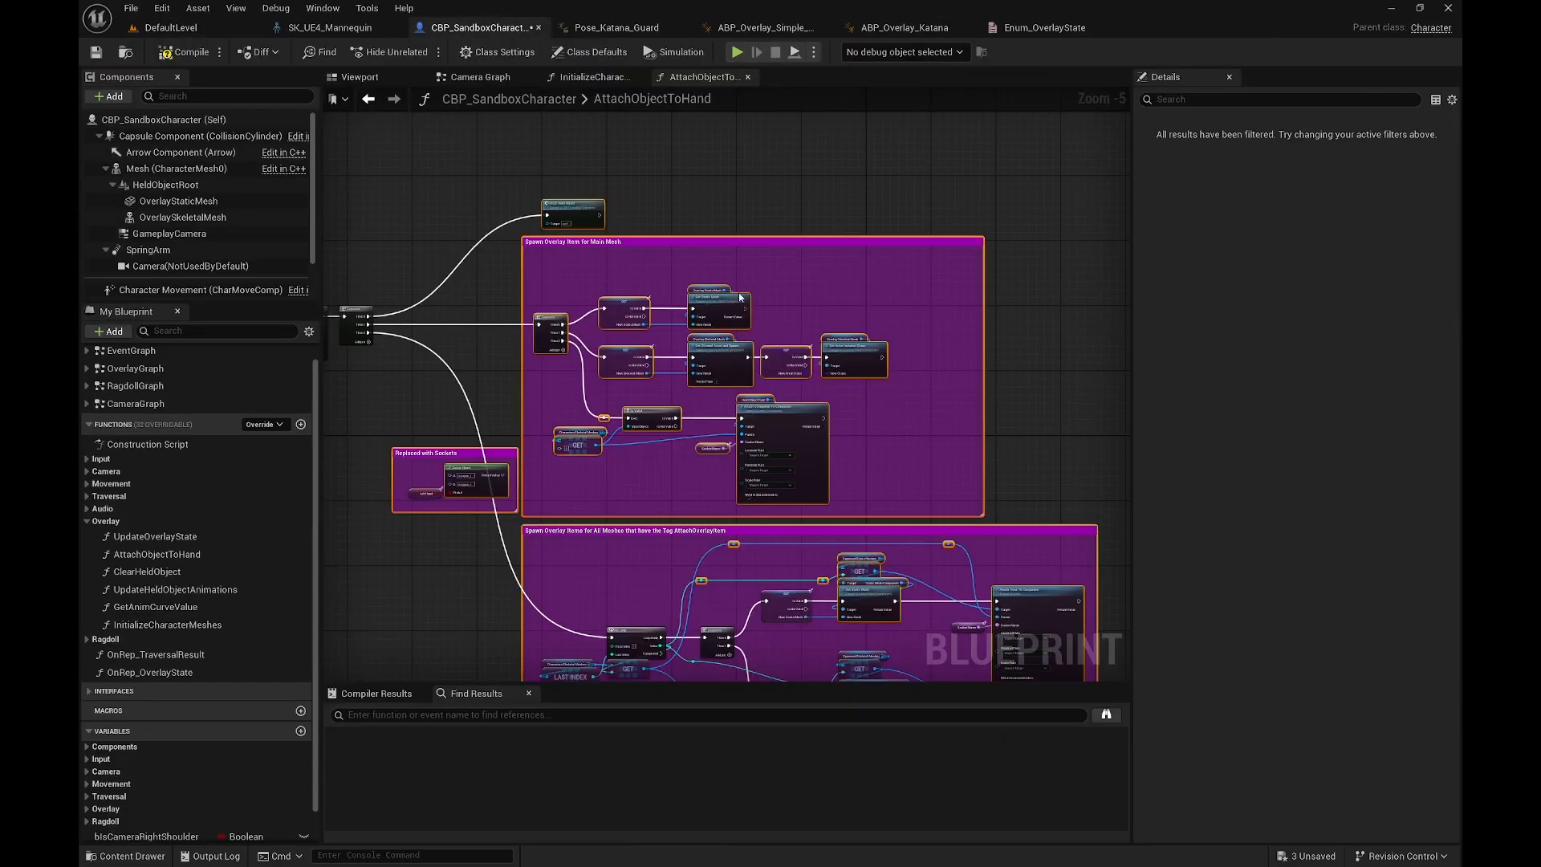
pyautogui.click(666, 168)
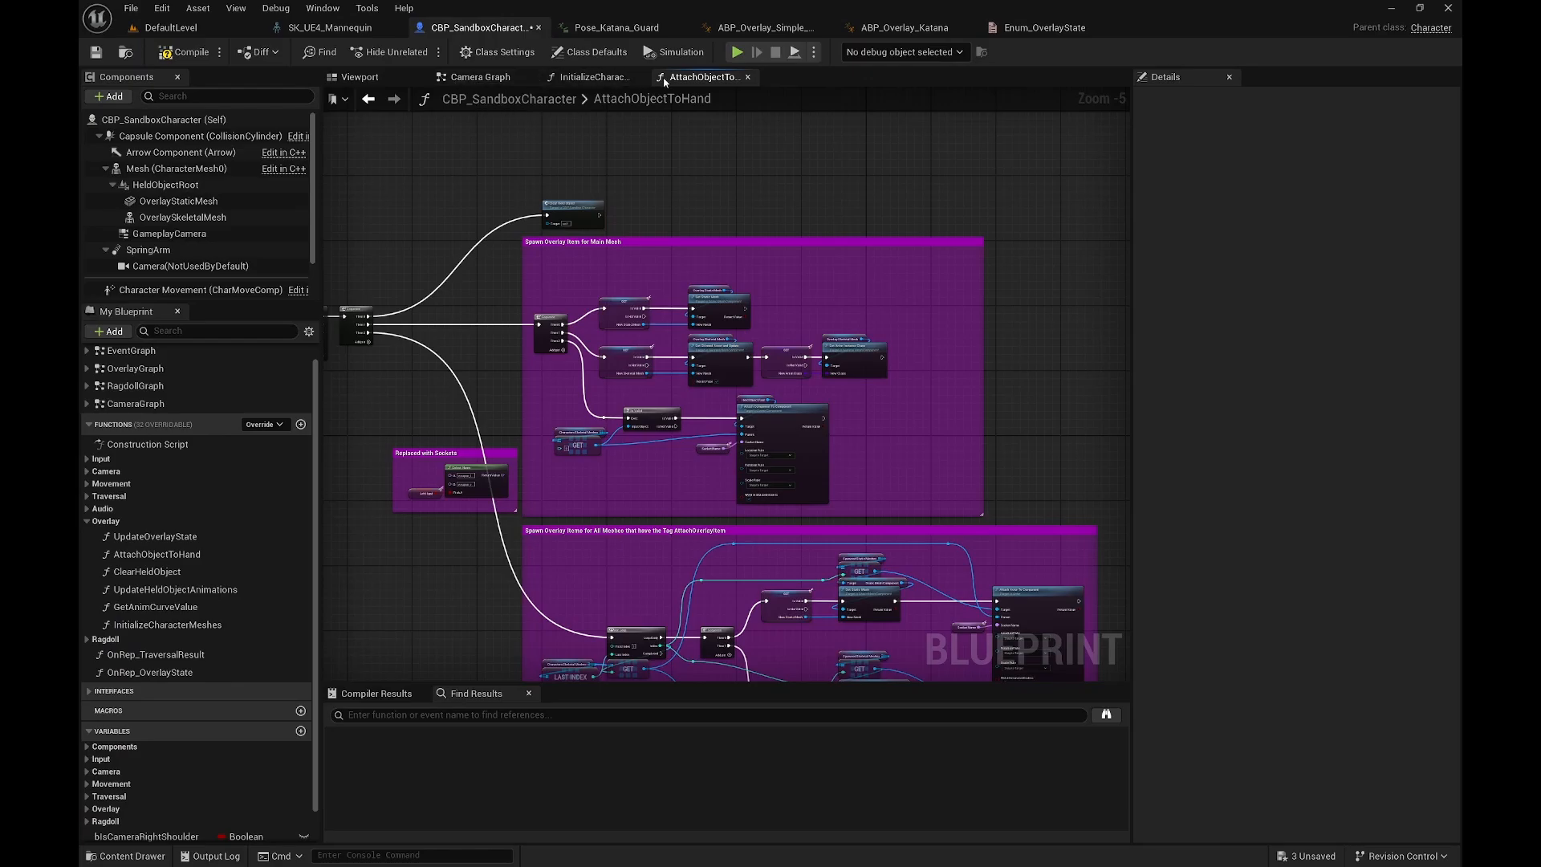
pyautogui.doubleClick(156, 537)
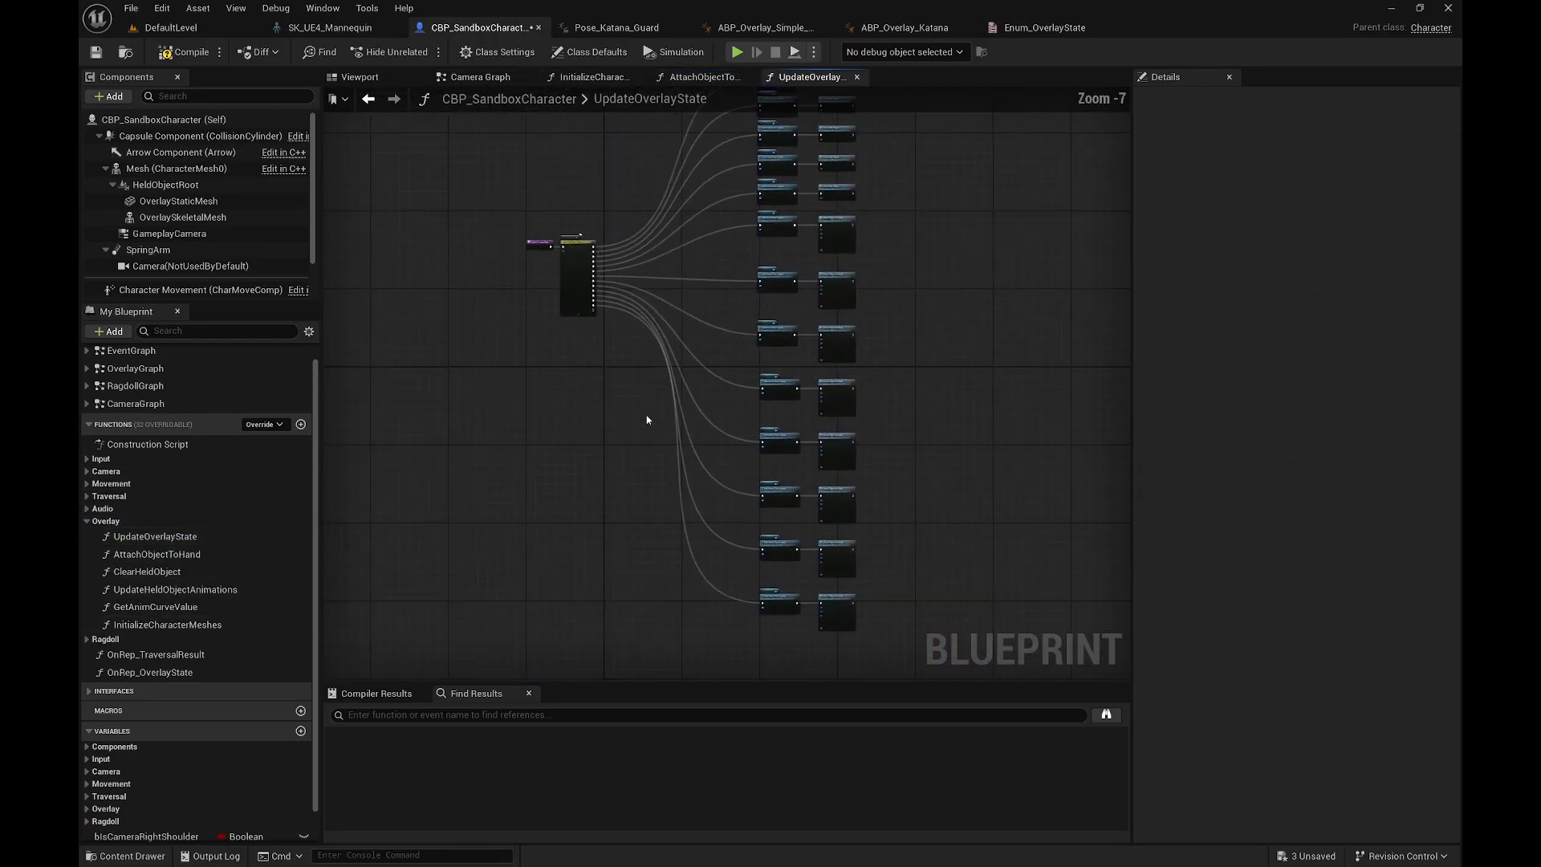
# Step: Duplicate the Barrel branch's Mesh, Link Anim Class Layers and Attach Object to Hand nodes in the empty space below them
pyautogui.scroll(6, 498, 327)
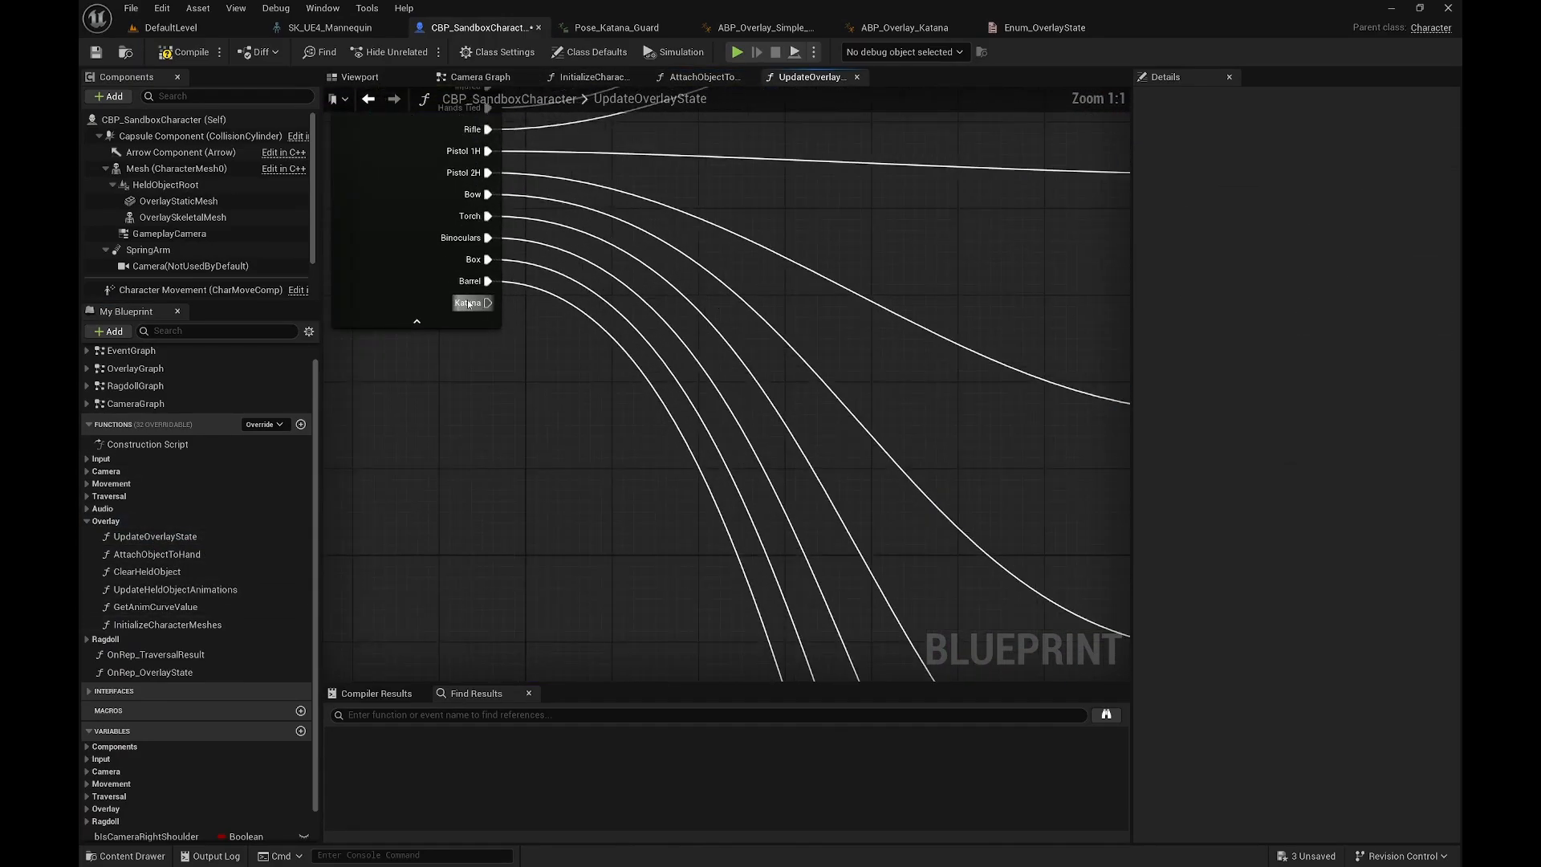
pyautogui.scroll(-5, 516, 330)
pyautogui.scroll(5, 731, 493)
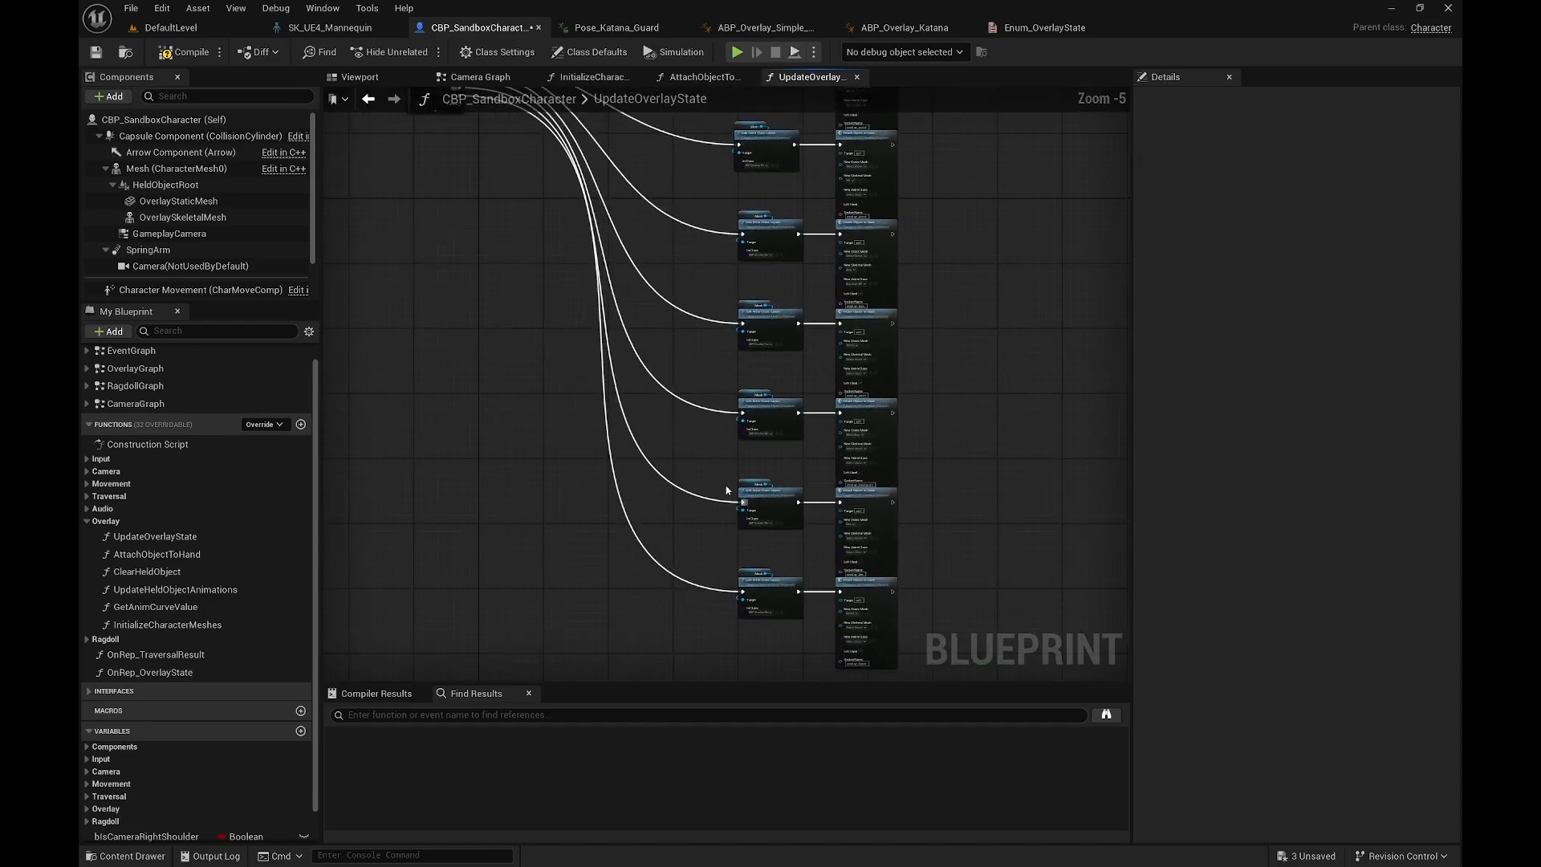
pyautogui.moveTo(728, 496); pyautogui.dragTo(974, 739, button='right')
pyautogui.moveTo(940, 514); pyautogui.dragTo(513, 235)
pyautogui.keyDown('shift'); pyautogui.click(529, 207); pyautogui.keyUp('shift')
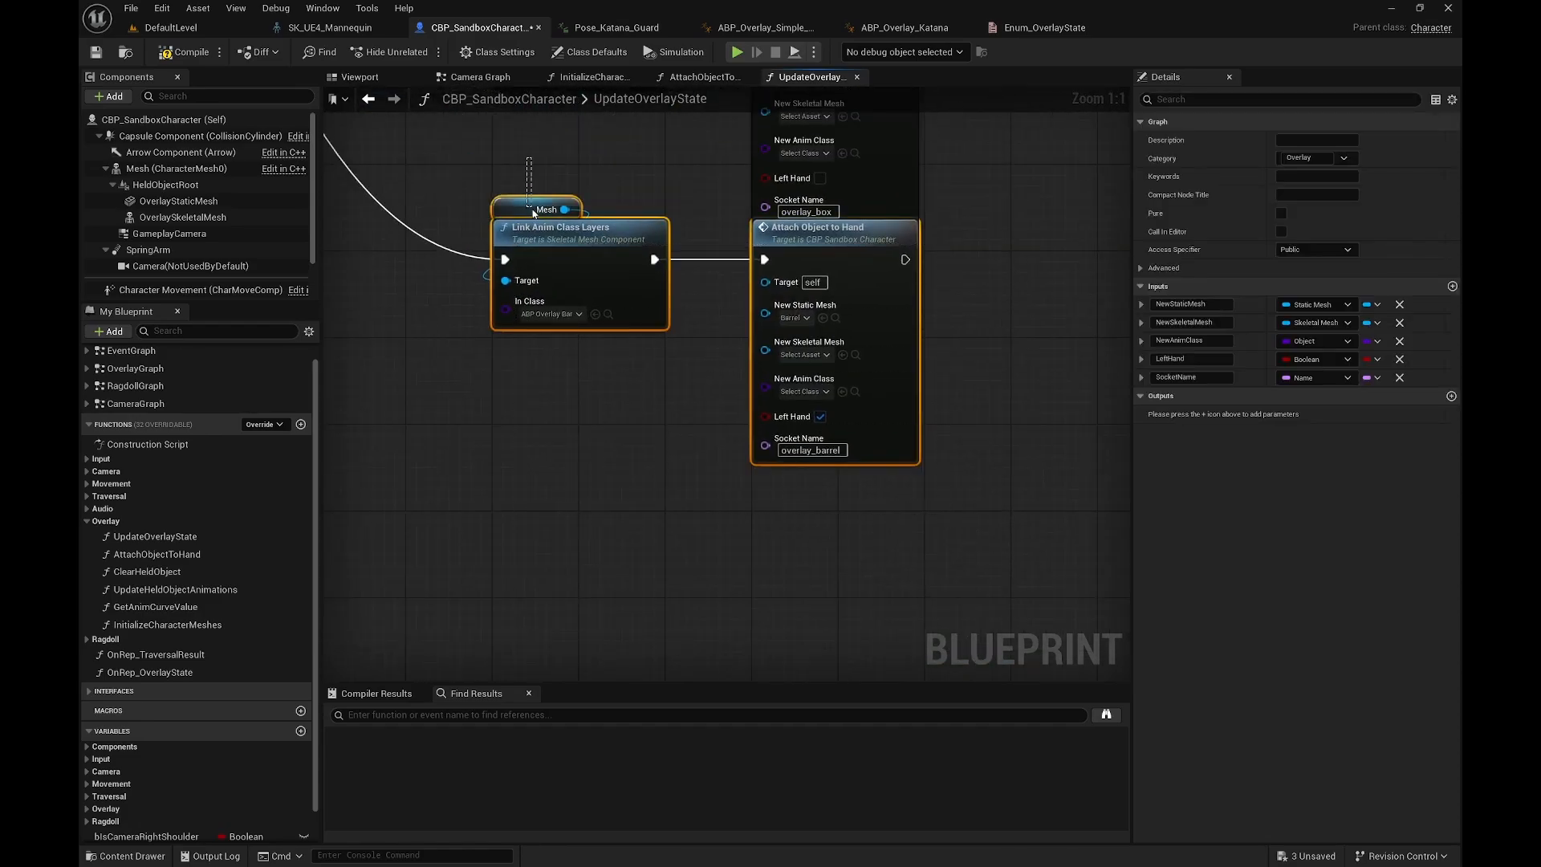
pyautogui.hotkey('ctrl', 'c')
pyautogui.hotkey('ctrl', 'v')
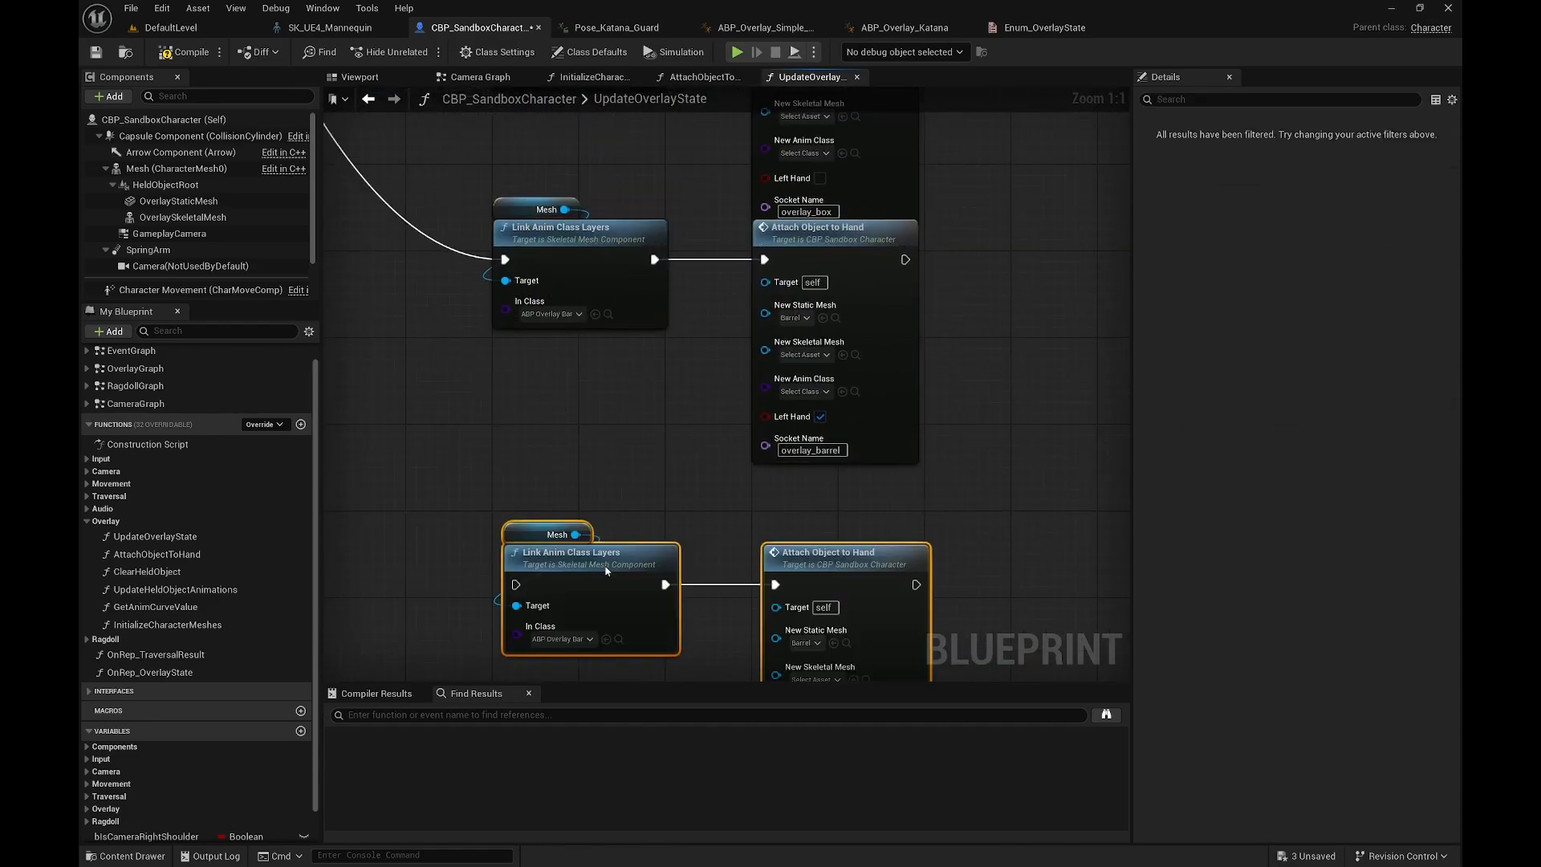
# Step: Align the duplicated Mesh, Link Anim Class Layers and Attach Object to Hand nodes directly beneath the original Barrel nodes
pyautogui.moveTo(605, 551); pyautogui.dragTo(586, 496)
pyautogui.moveTo(868, 518); pyautogui.dragTo(823, 399, button='right')
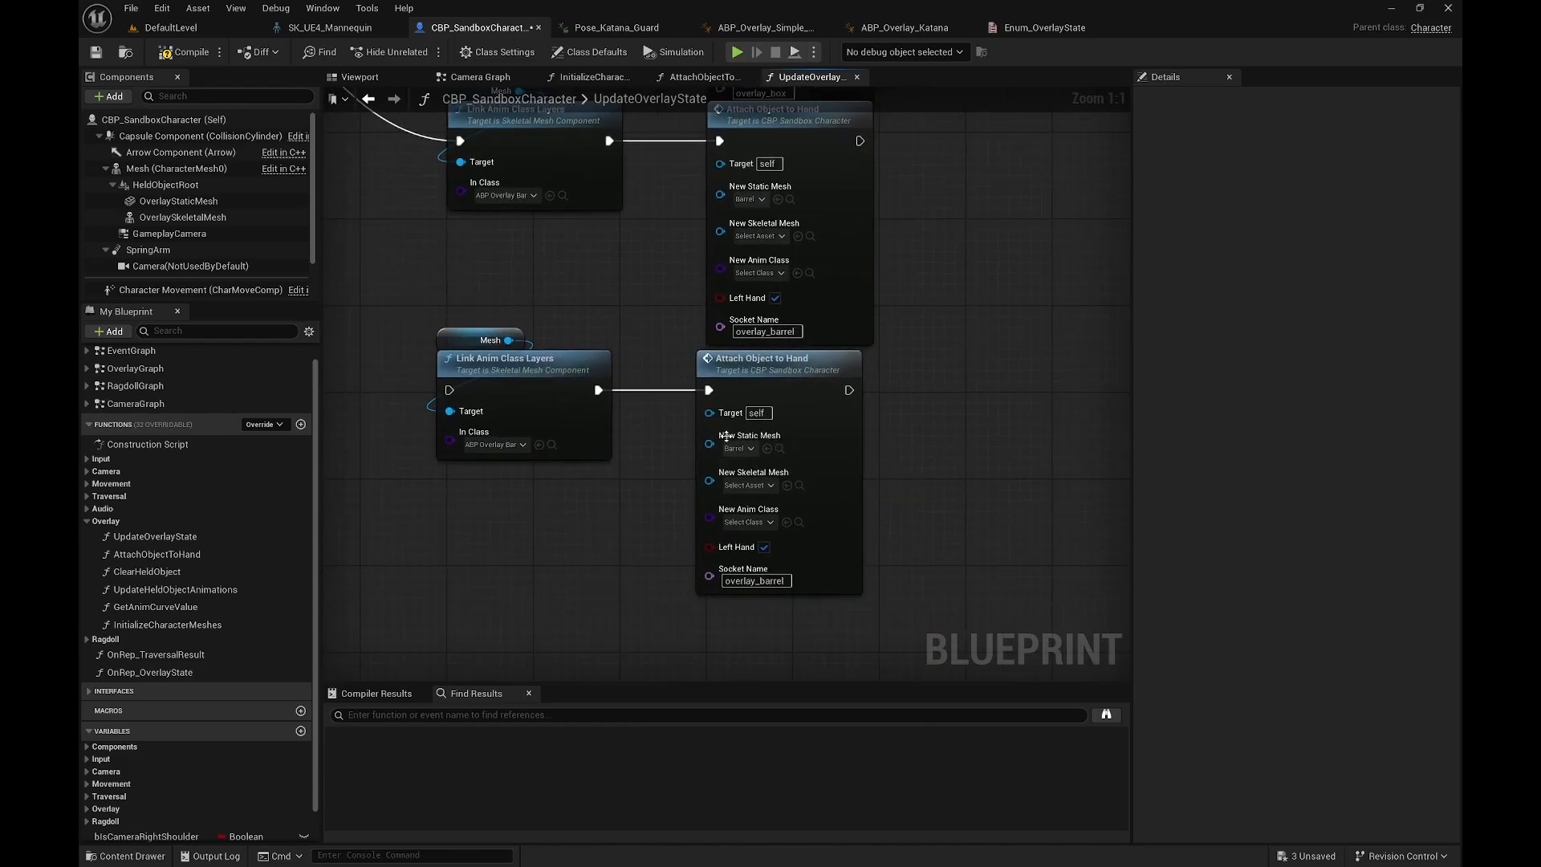
pyautogui.click(823, 399)
pyautogui.moveTo(505, 301); pyautogui.dragTo(504, 373)
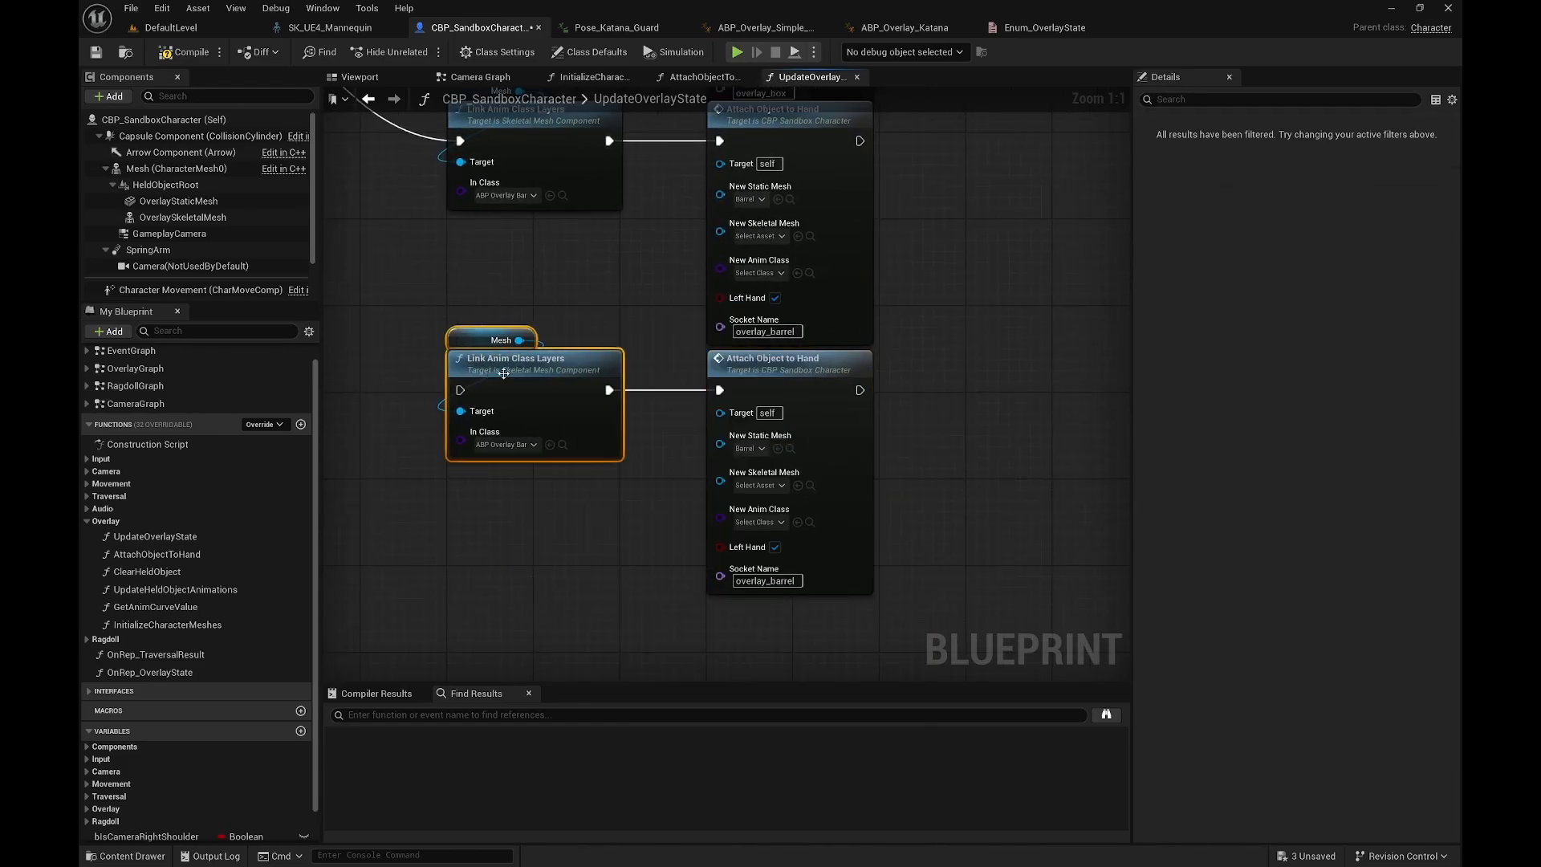
# Step: Clear the static mesh and socket name on the duplicated Attach Object to Hand node, and turn off Left Hand
pyautogui.click(748, 449)
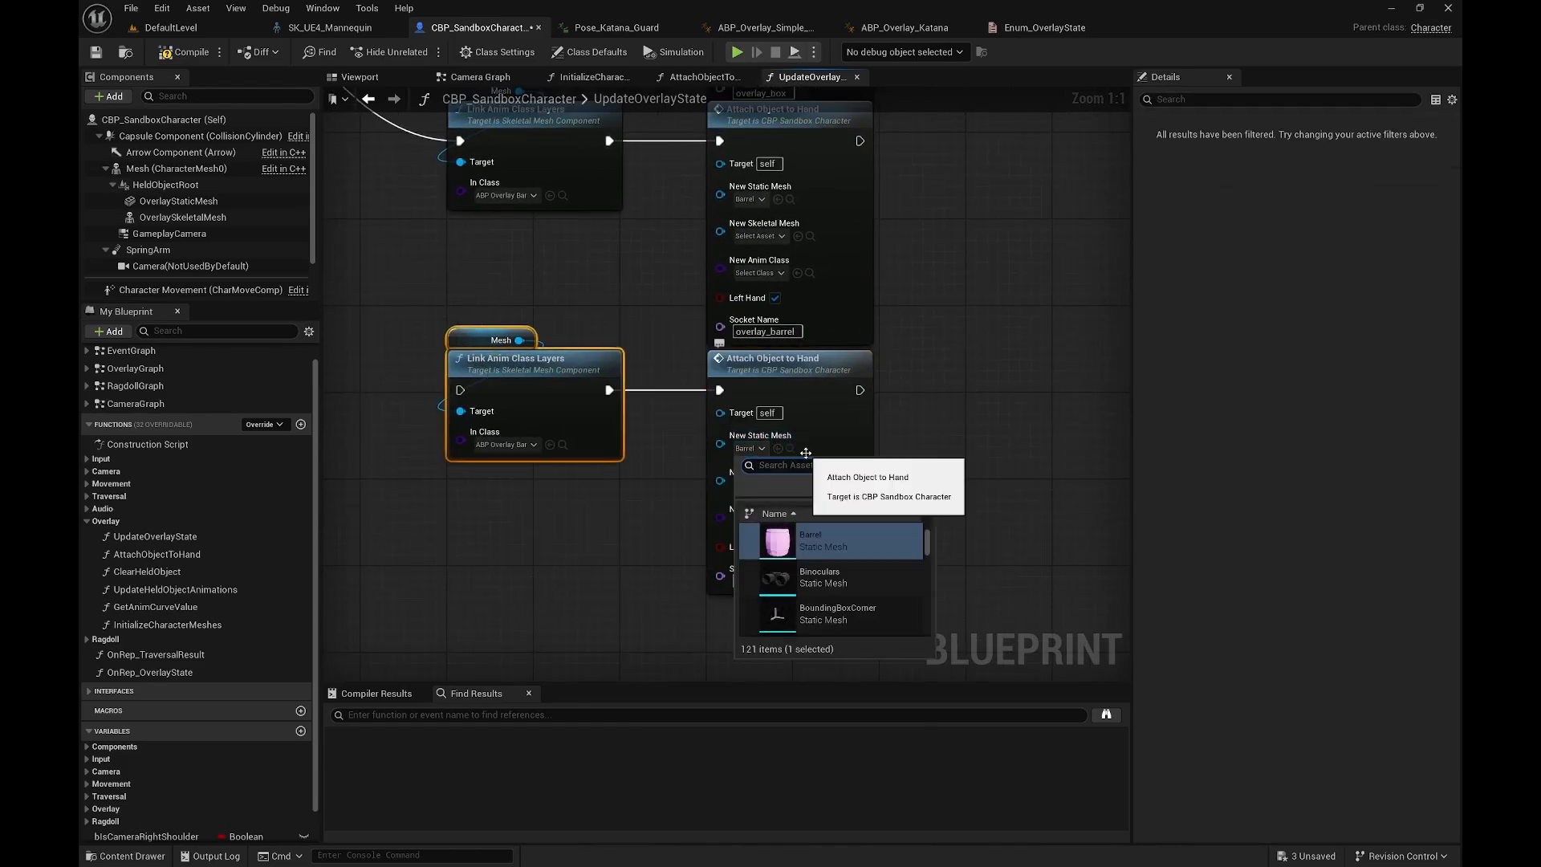
pyautogui.click(770, 488)
pyautogui.click(643, 513)
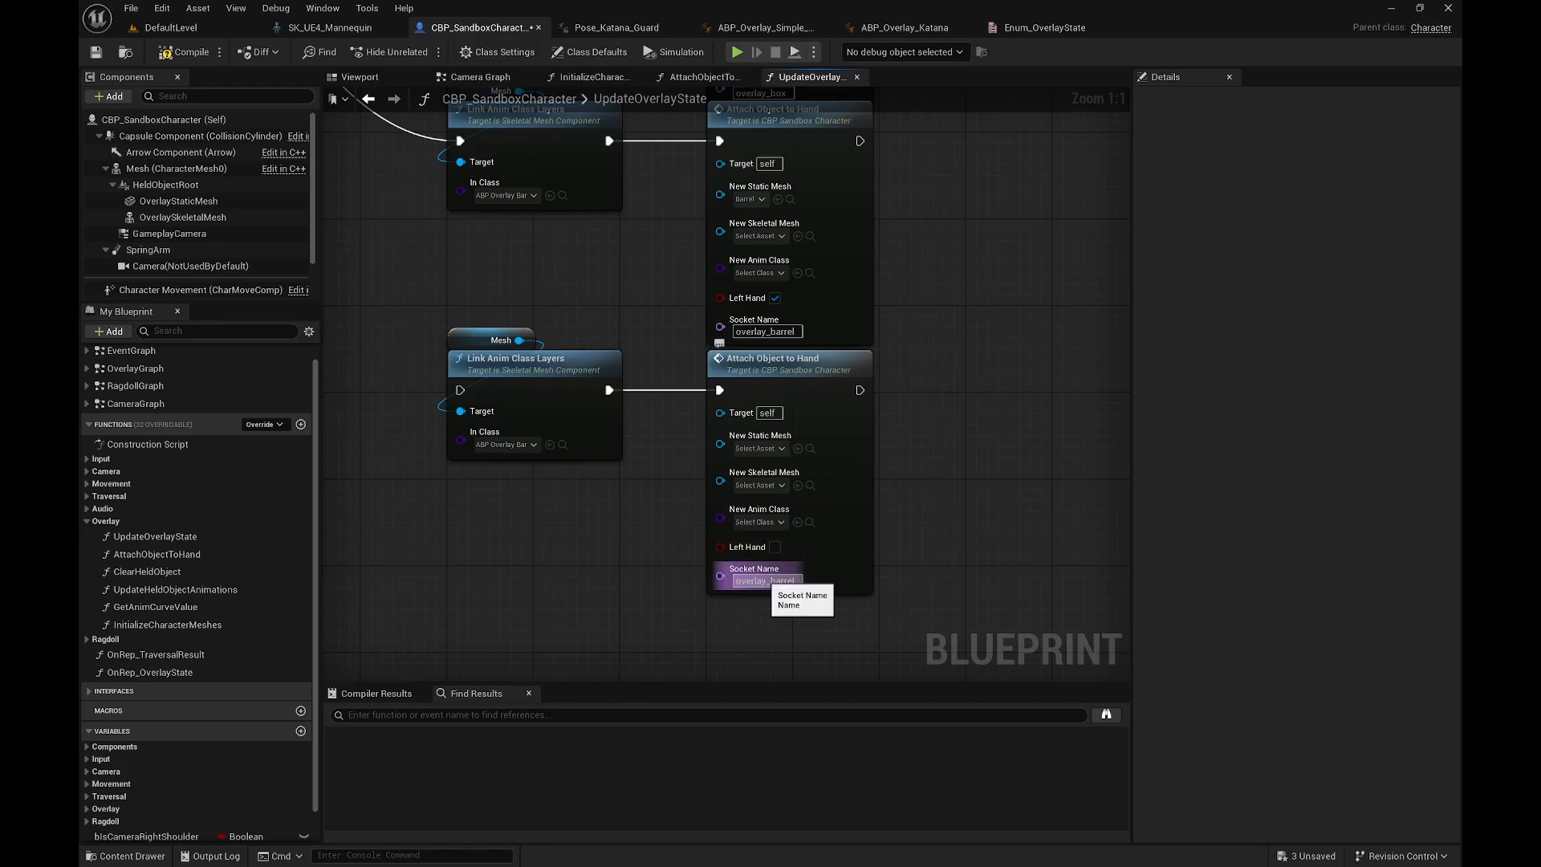
pyautogui.press('BackSpace')
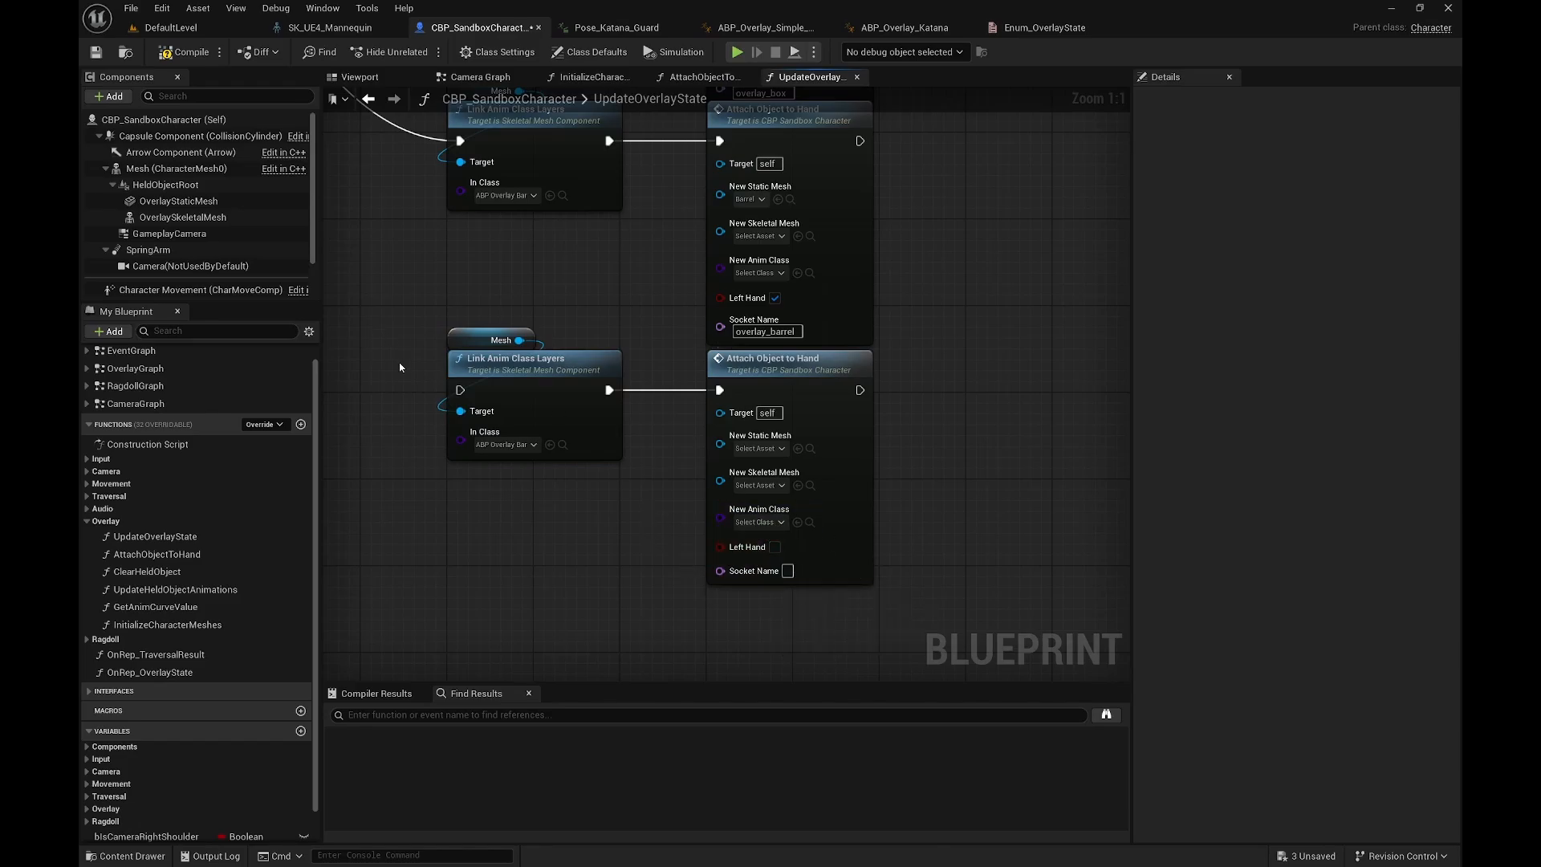
# Step: Assign ABP_Overlay_Katana to the duplicated Link Anim Class Layers node, wire it from the switch's Katana output and save the blueprint
pyautogui.click(500, 446)
pyautogui.scroll(-7, 529, 504)
pyautogui.scroll(3, 717, 601)
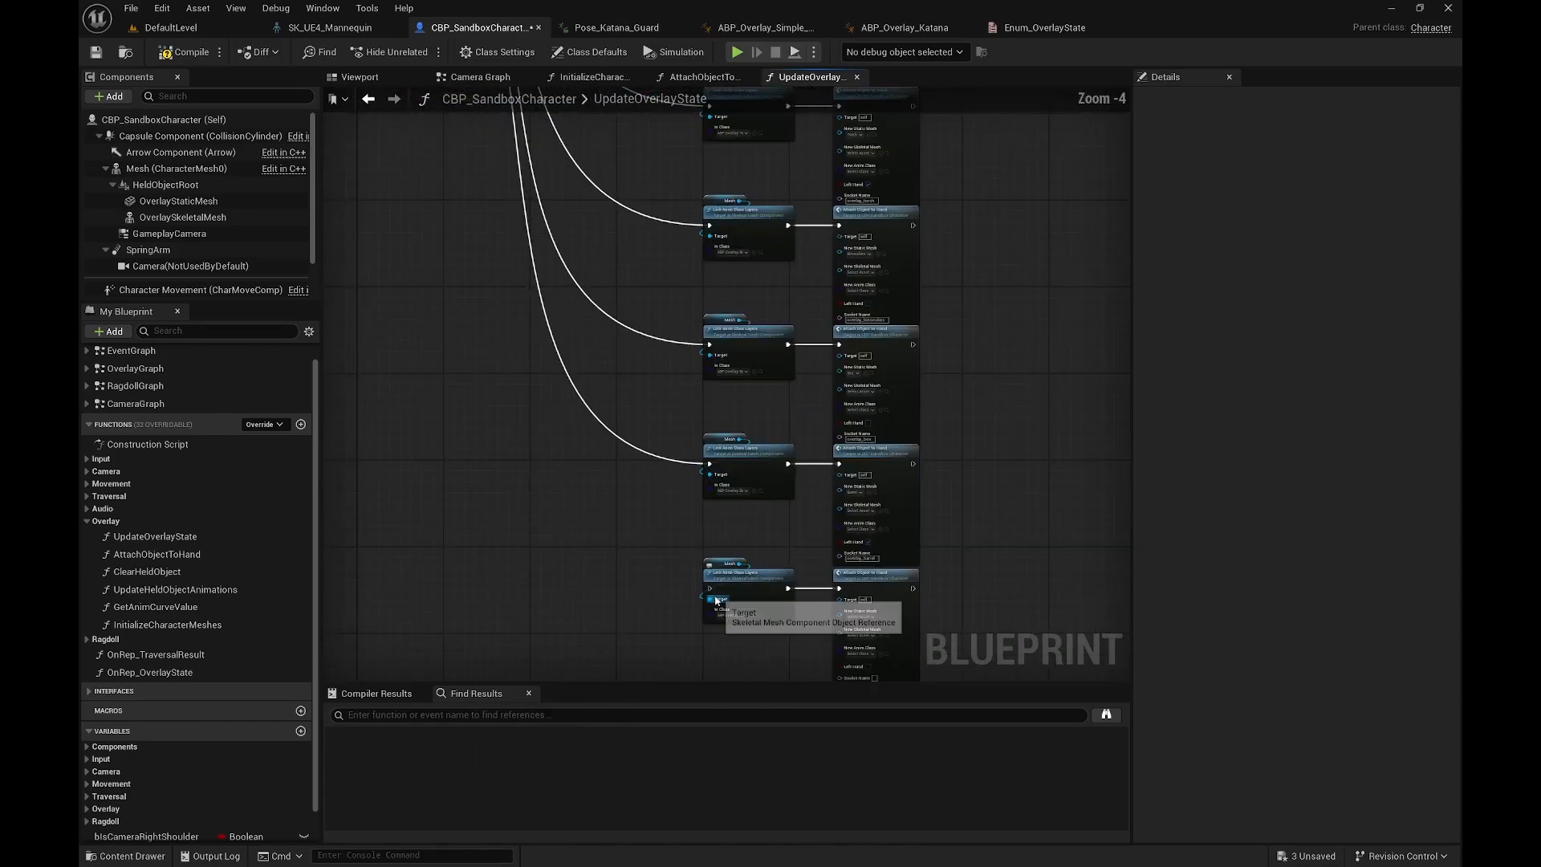
pyautogui.moveTo(717, 600); pyautogui.dragTo(529, 302)
pyautogui.moveTo(520, 416); pyautogui.dragTo(457, 315, button='right')
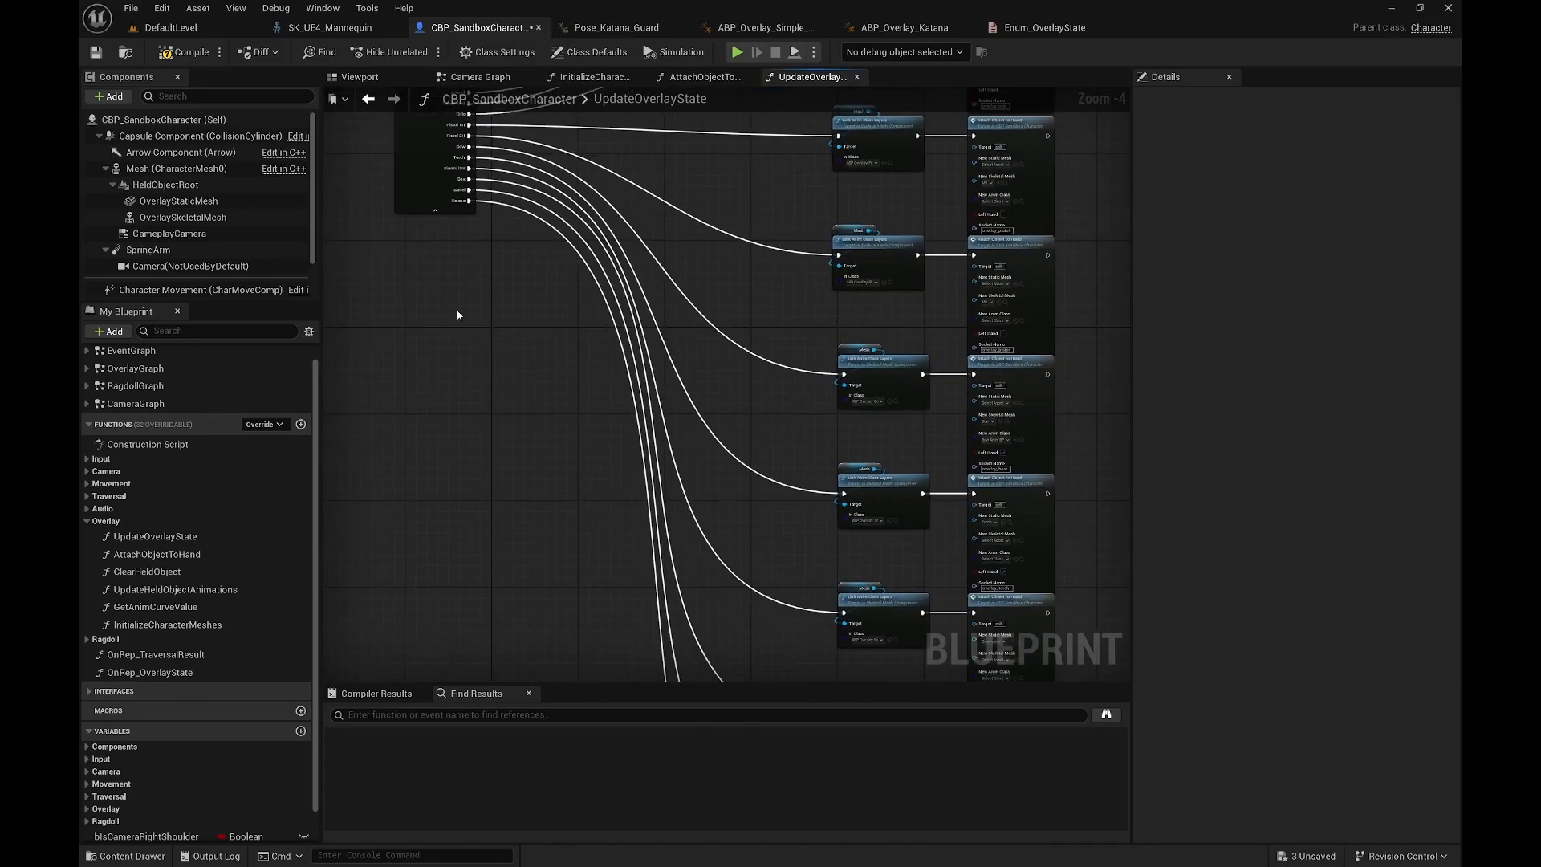
pyautogui.click(95, 52)
pyautogui.scroll(-1, 506, 364)
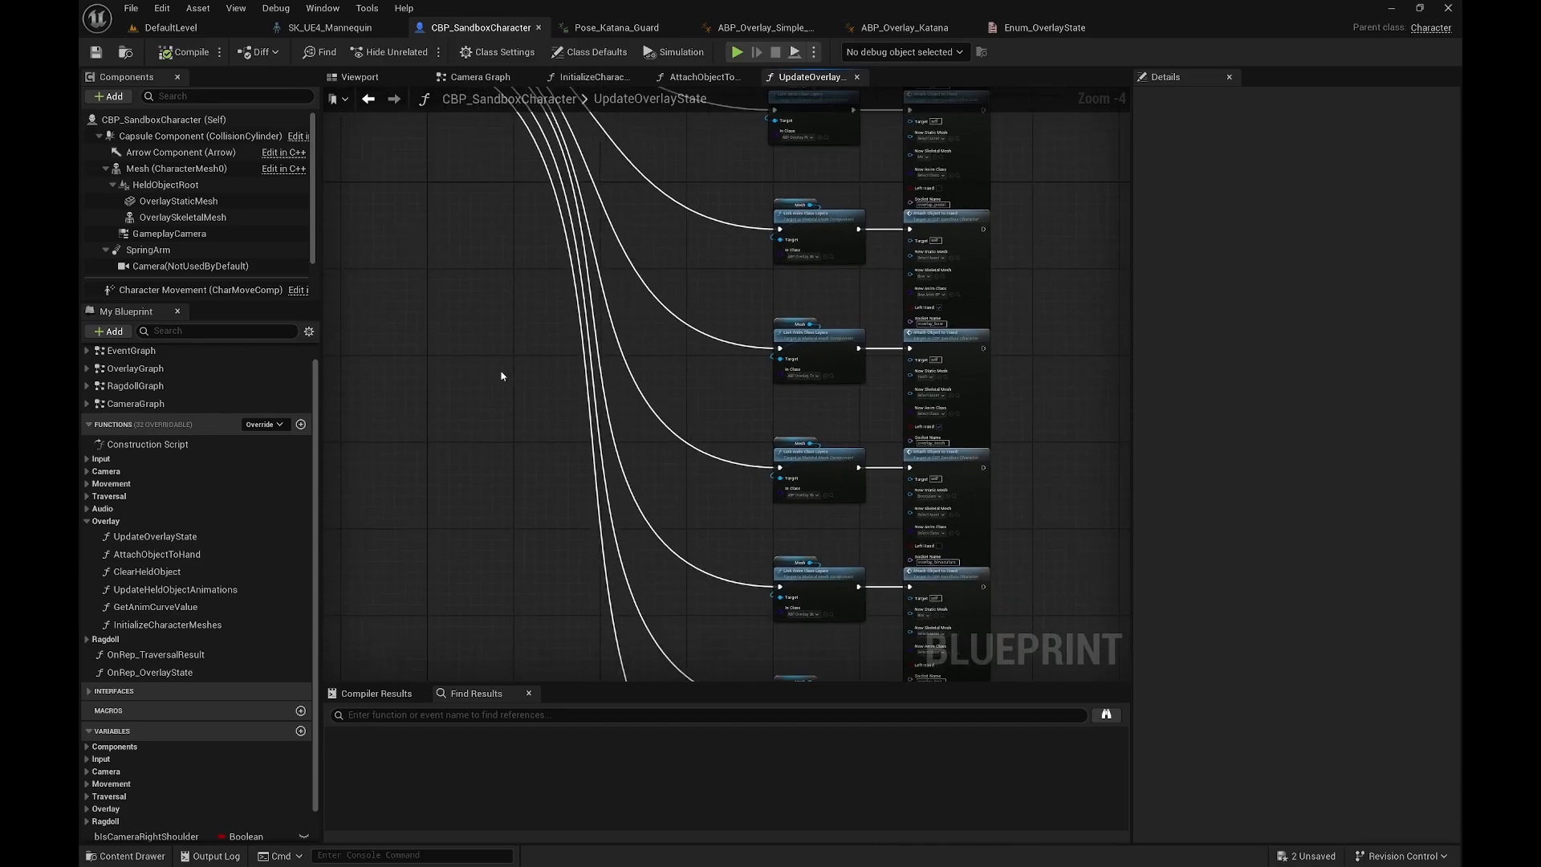
# Step: Start a game preview from the character blueprint and maximize the preview window
pyautogui.click(736, 53)
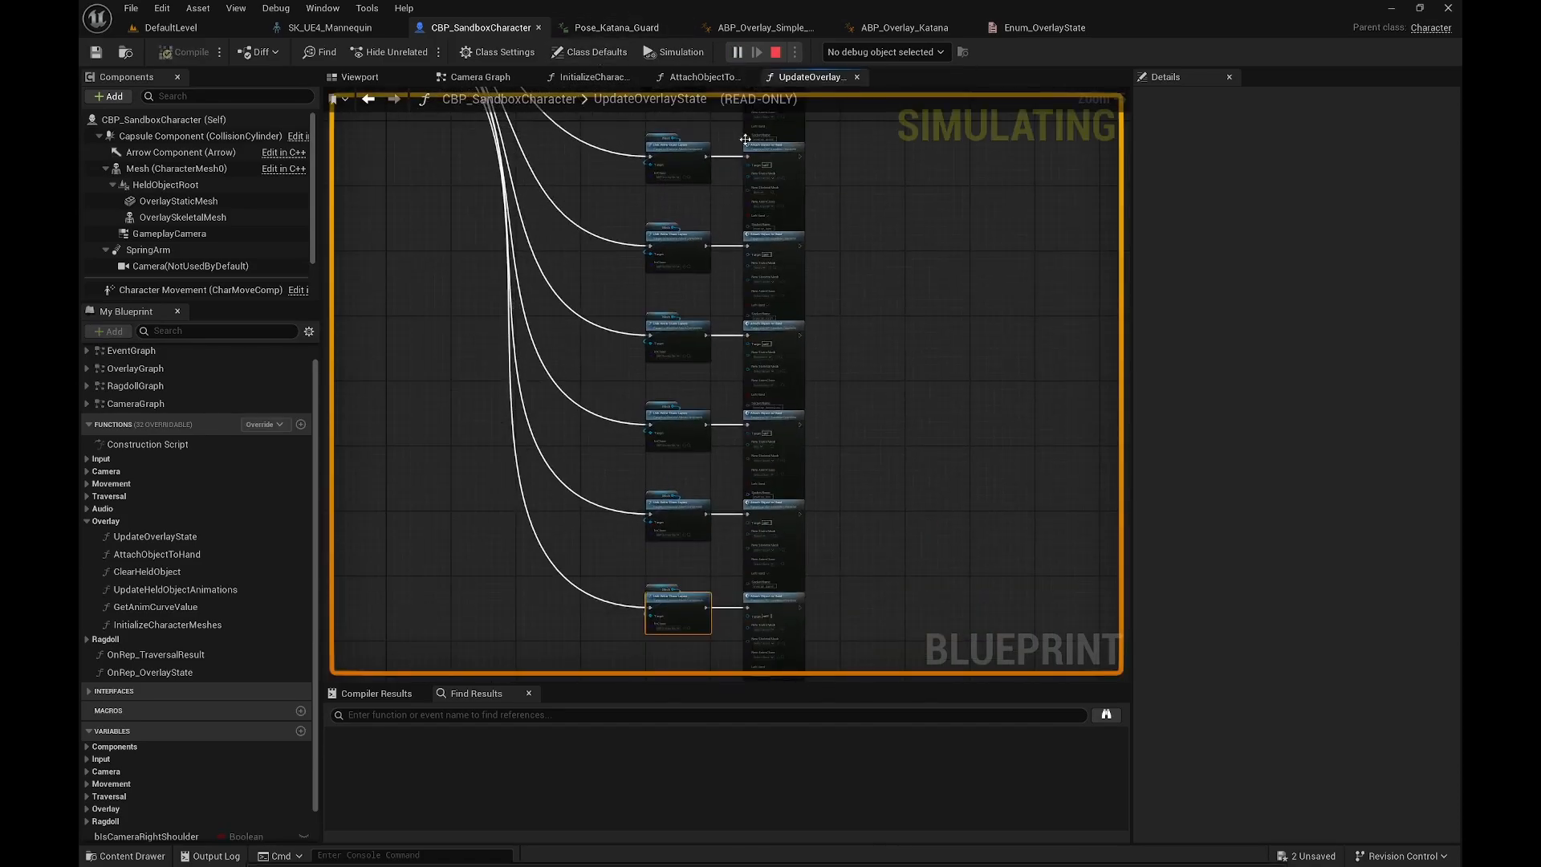
pyautogui.press('super')
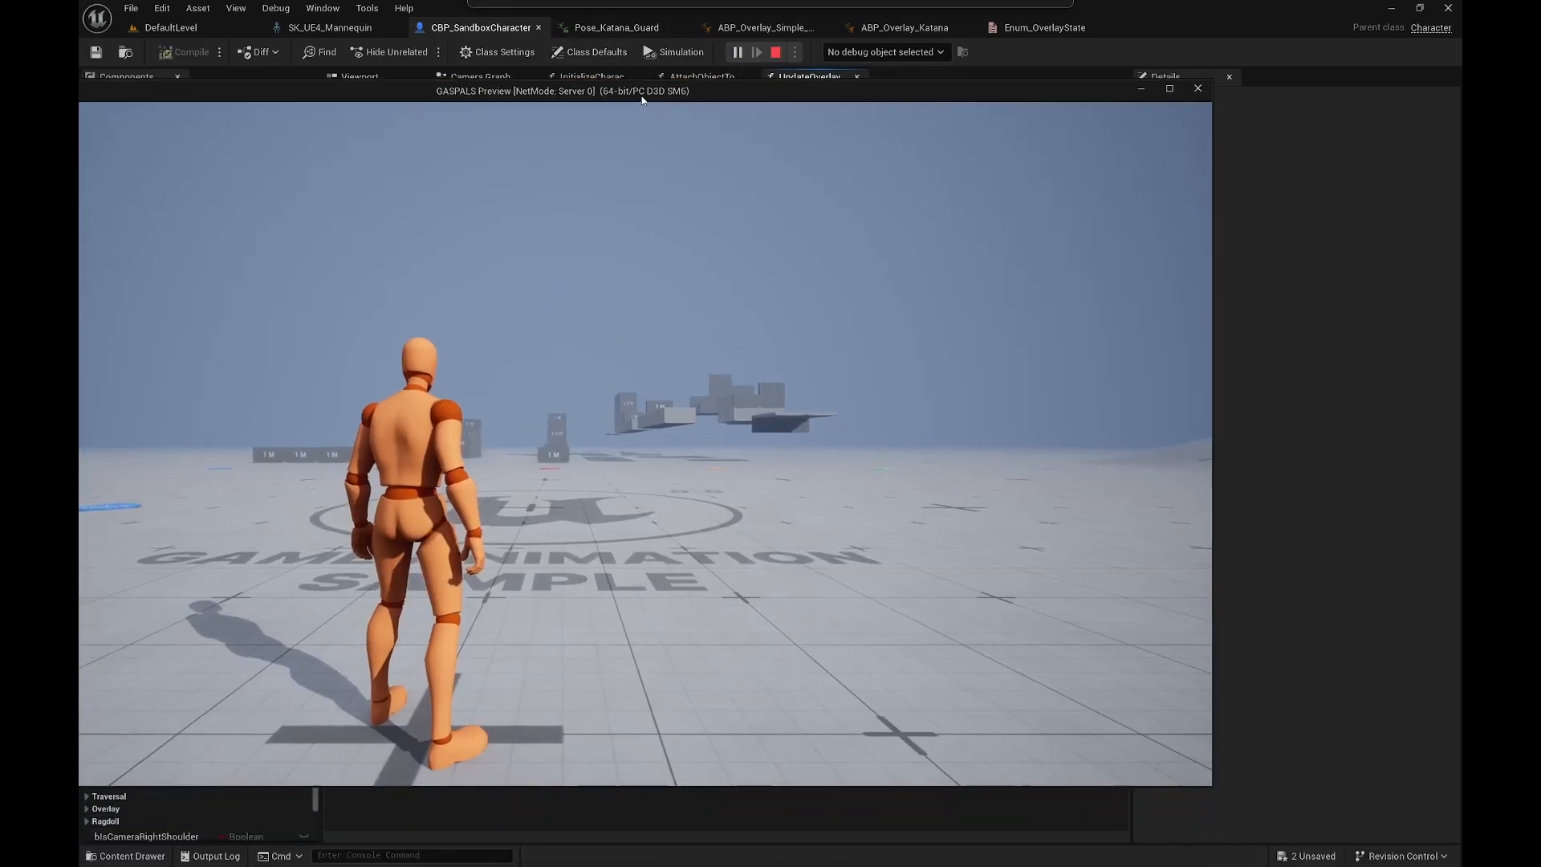
pyautogui.moveTo(641, 95); pyautogui.dragTo(652, 63)
pyautogui.doubleClick(655, 63)
# Step: Choose the Katana overlay in the running preview and check the character's pose while moving and aiming
pyautogui.press('q')
pyautogui.press('w')
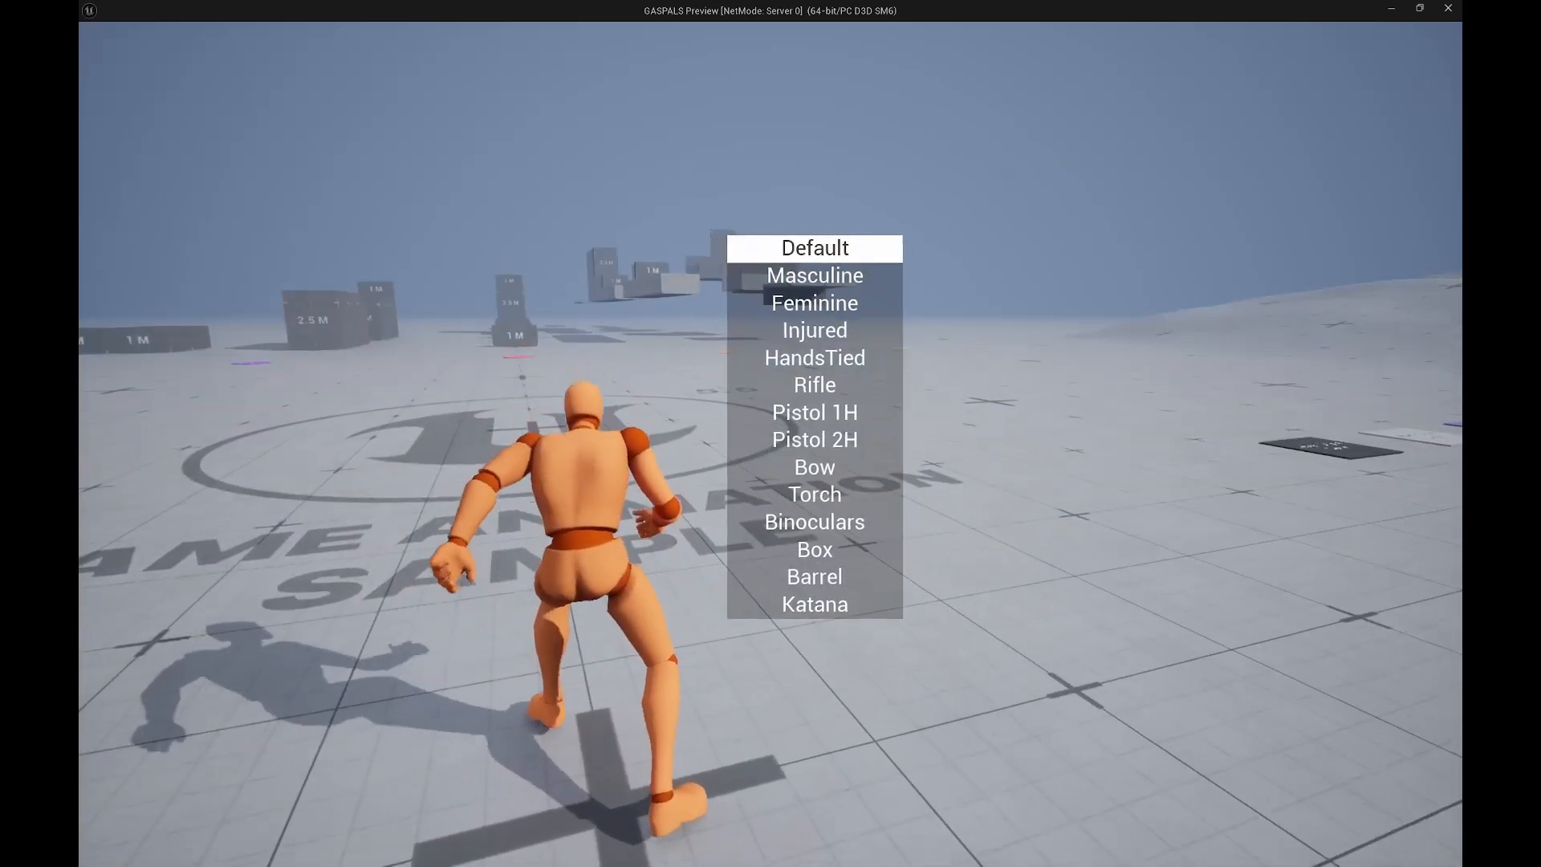
pyautogui.scroll(-13, 863, 446)
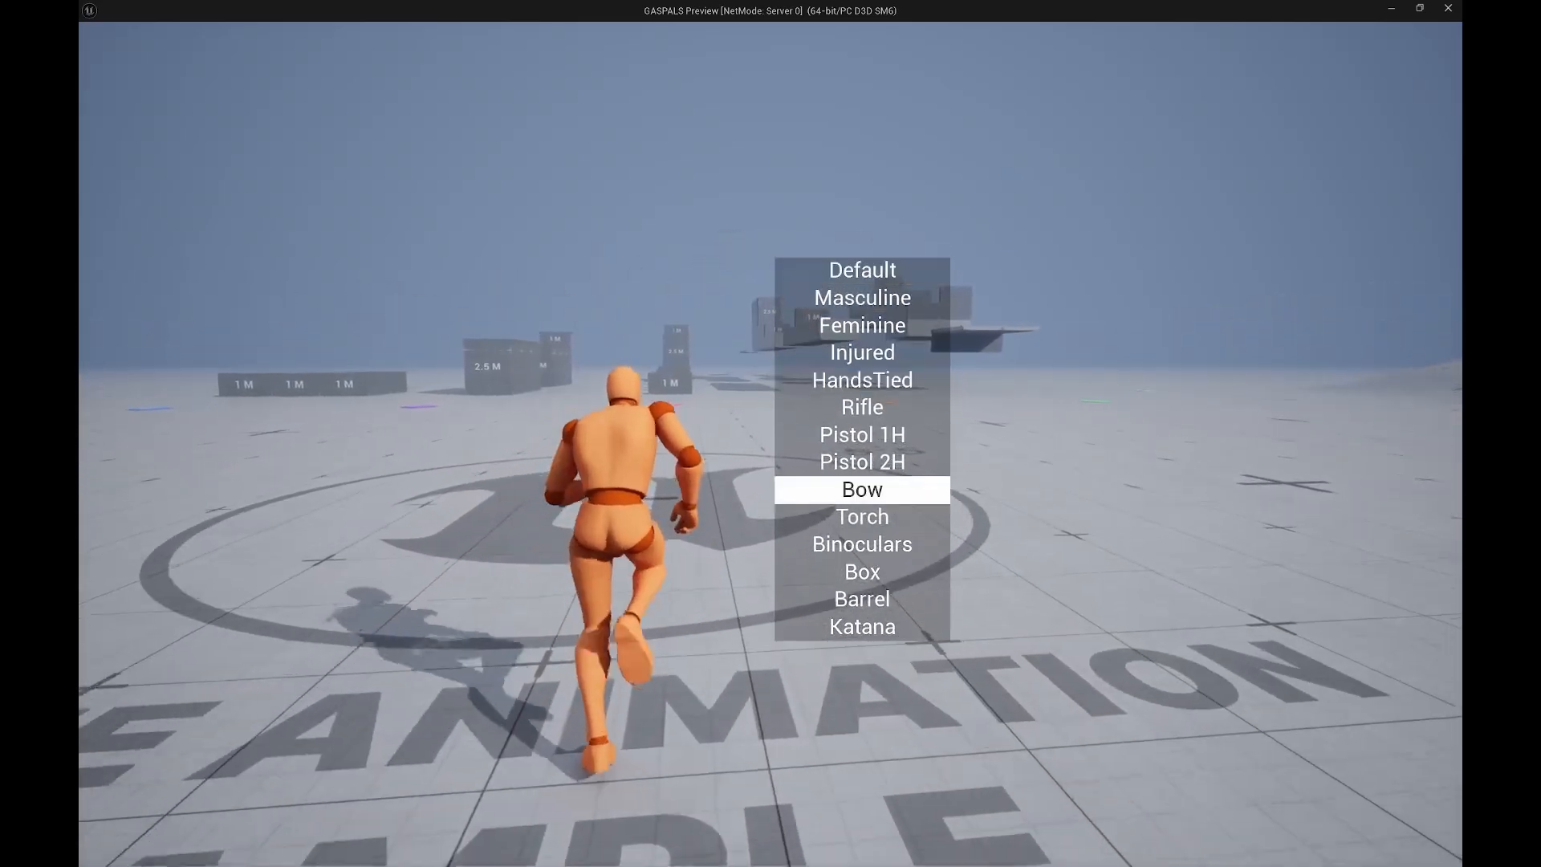
pyautogui.press('q')
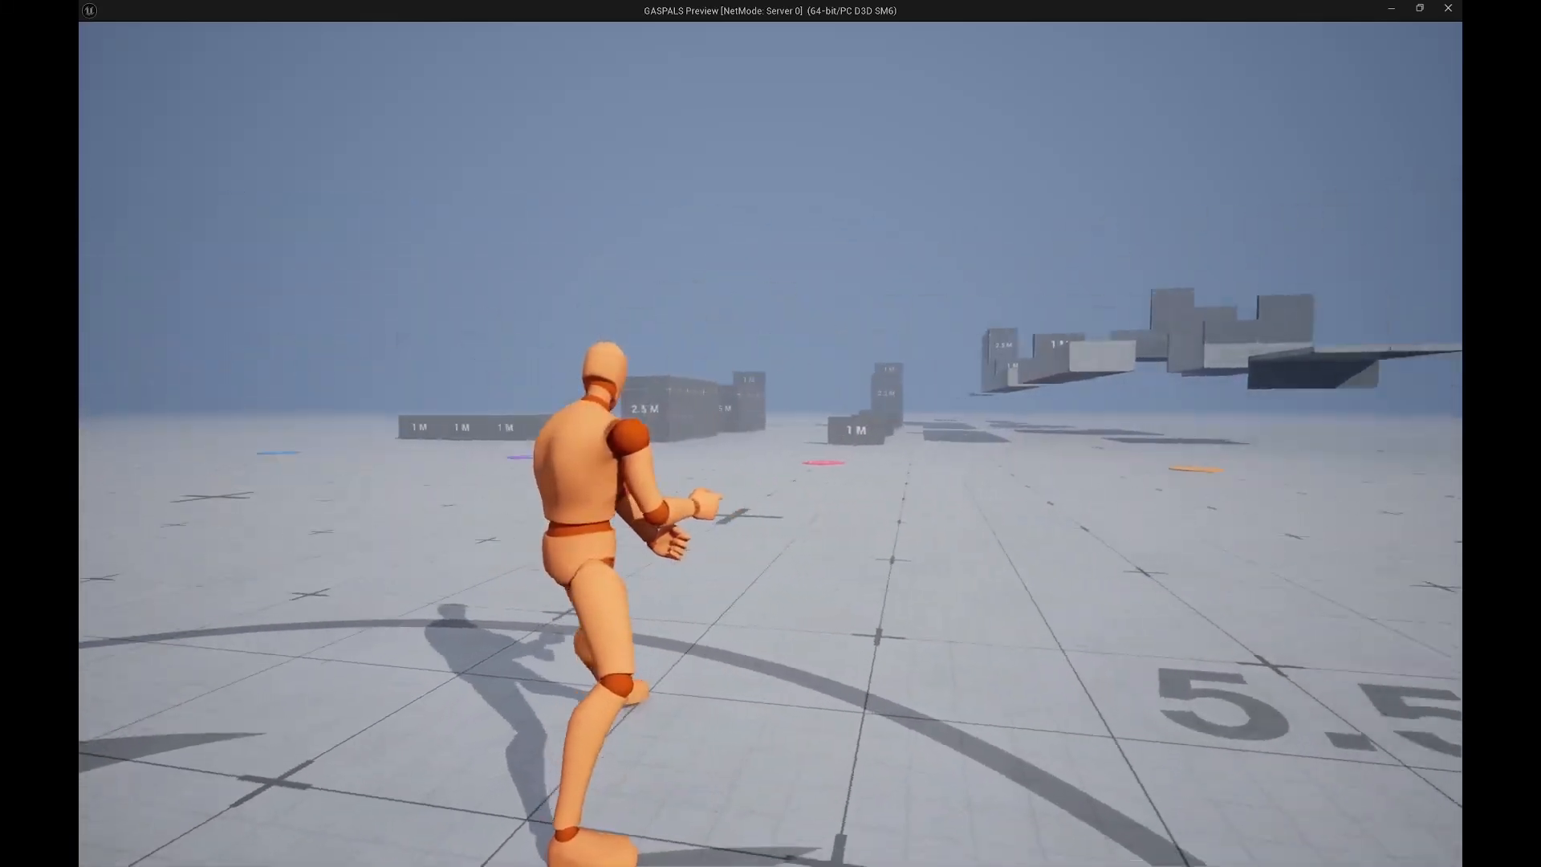
pyautogui.rightClick(771, 443)
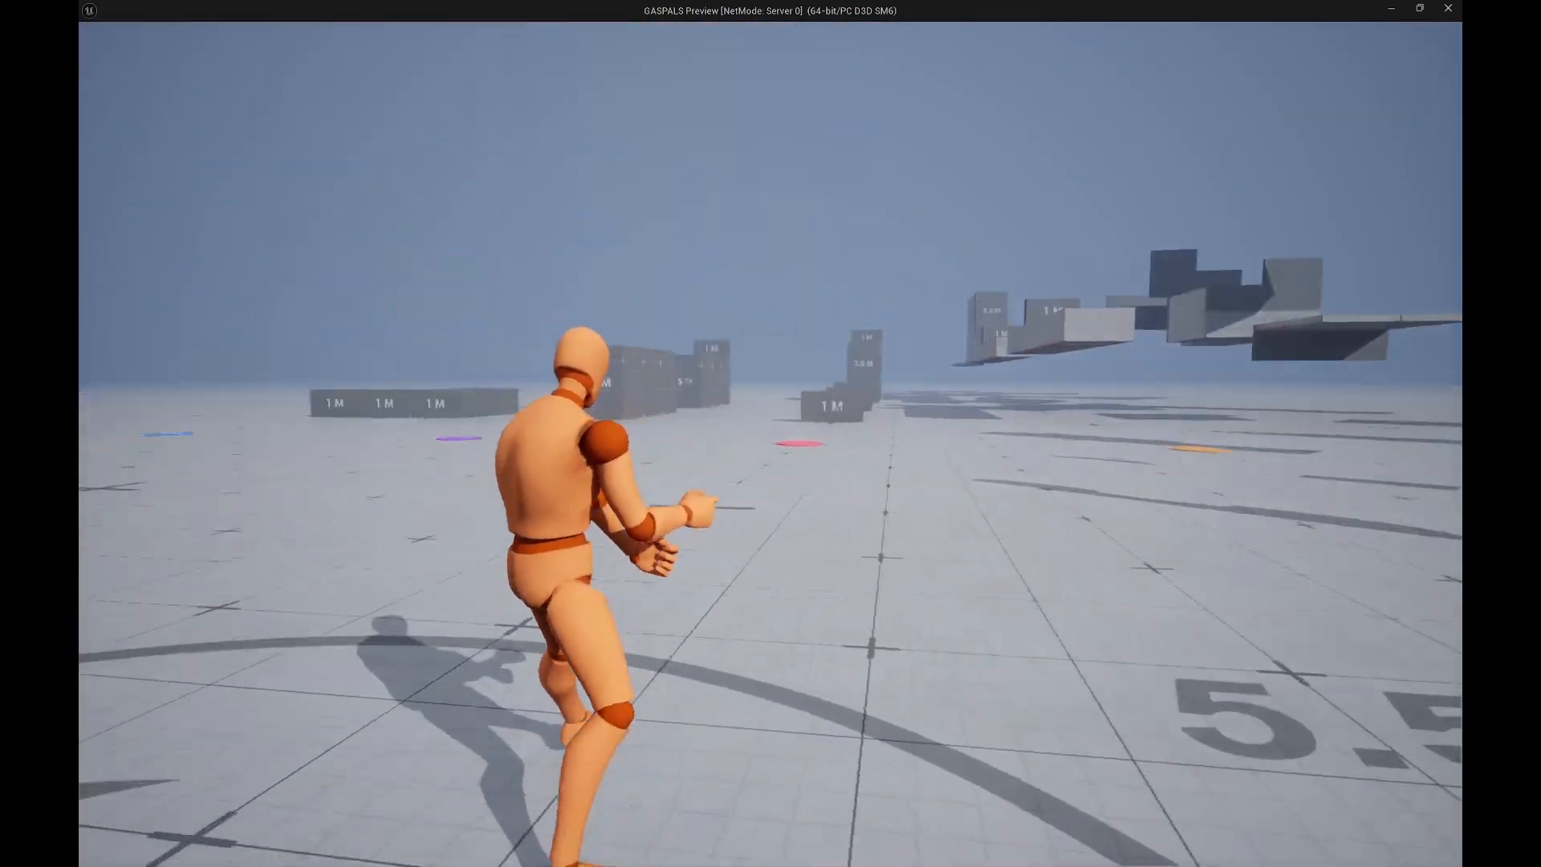
pyautogui.rightClick(770, 444)
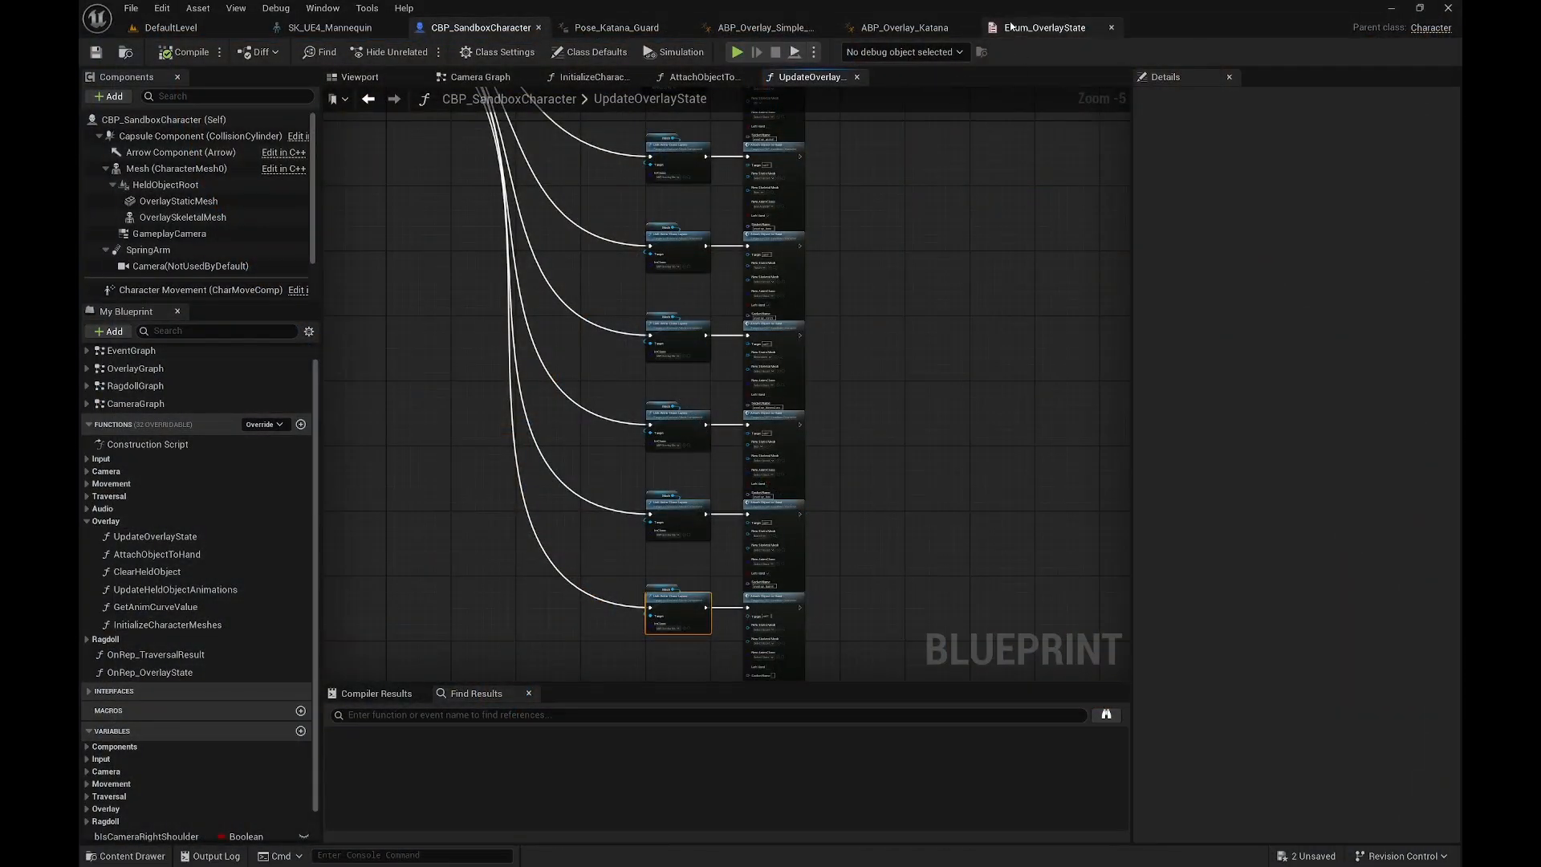
# Step: Examine the asset details of the Pose_Katana_Guard animation
pyautogui.click(616, 27)
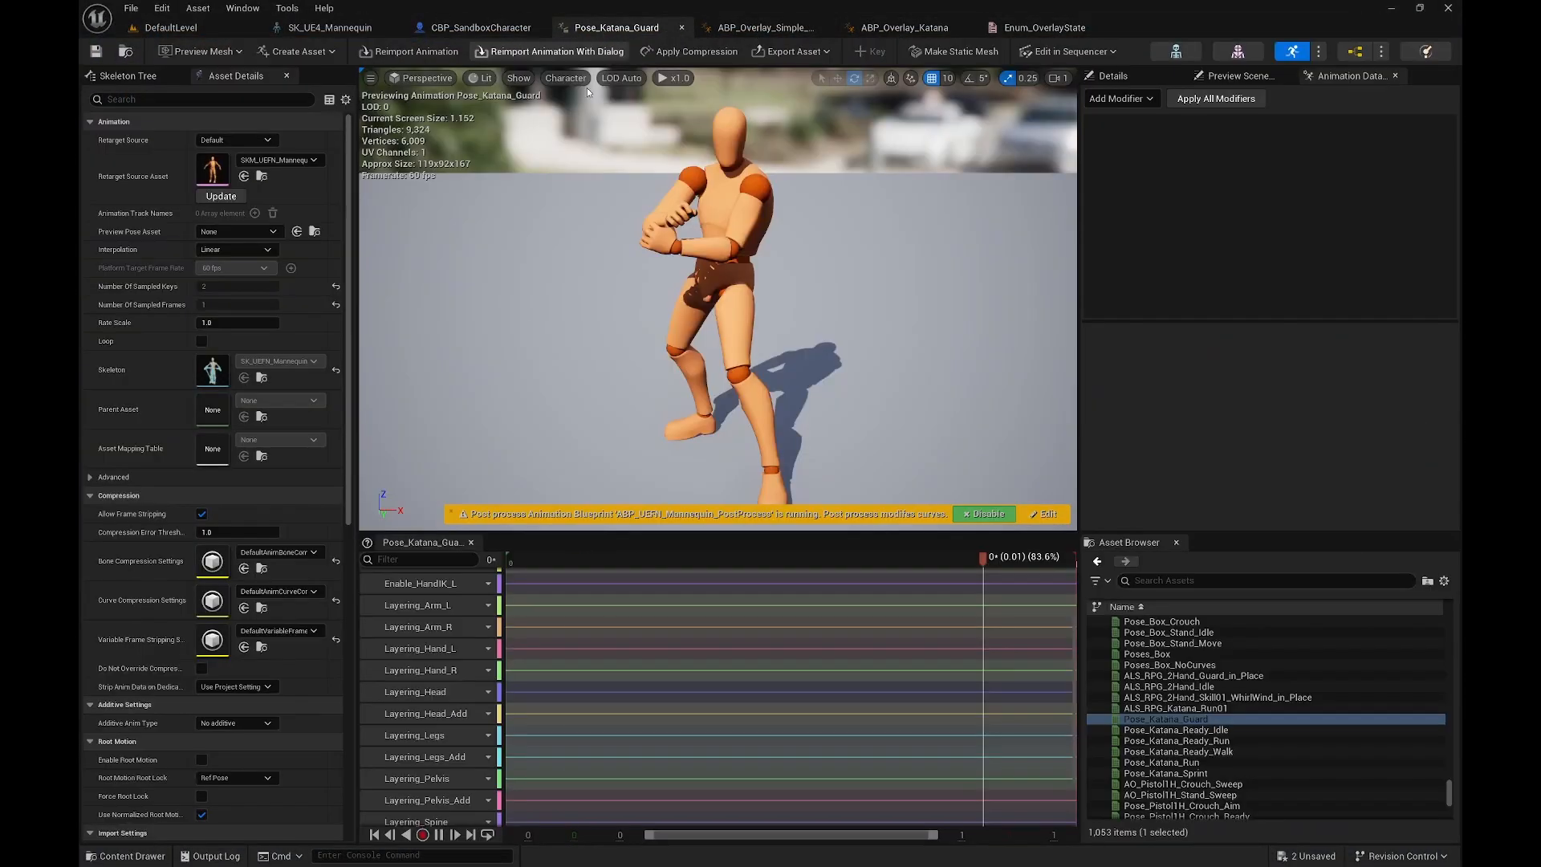
pyautogui.scroll(-6, 275, 509)
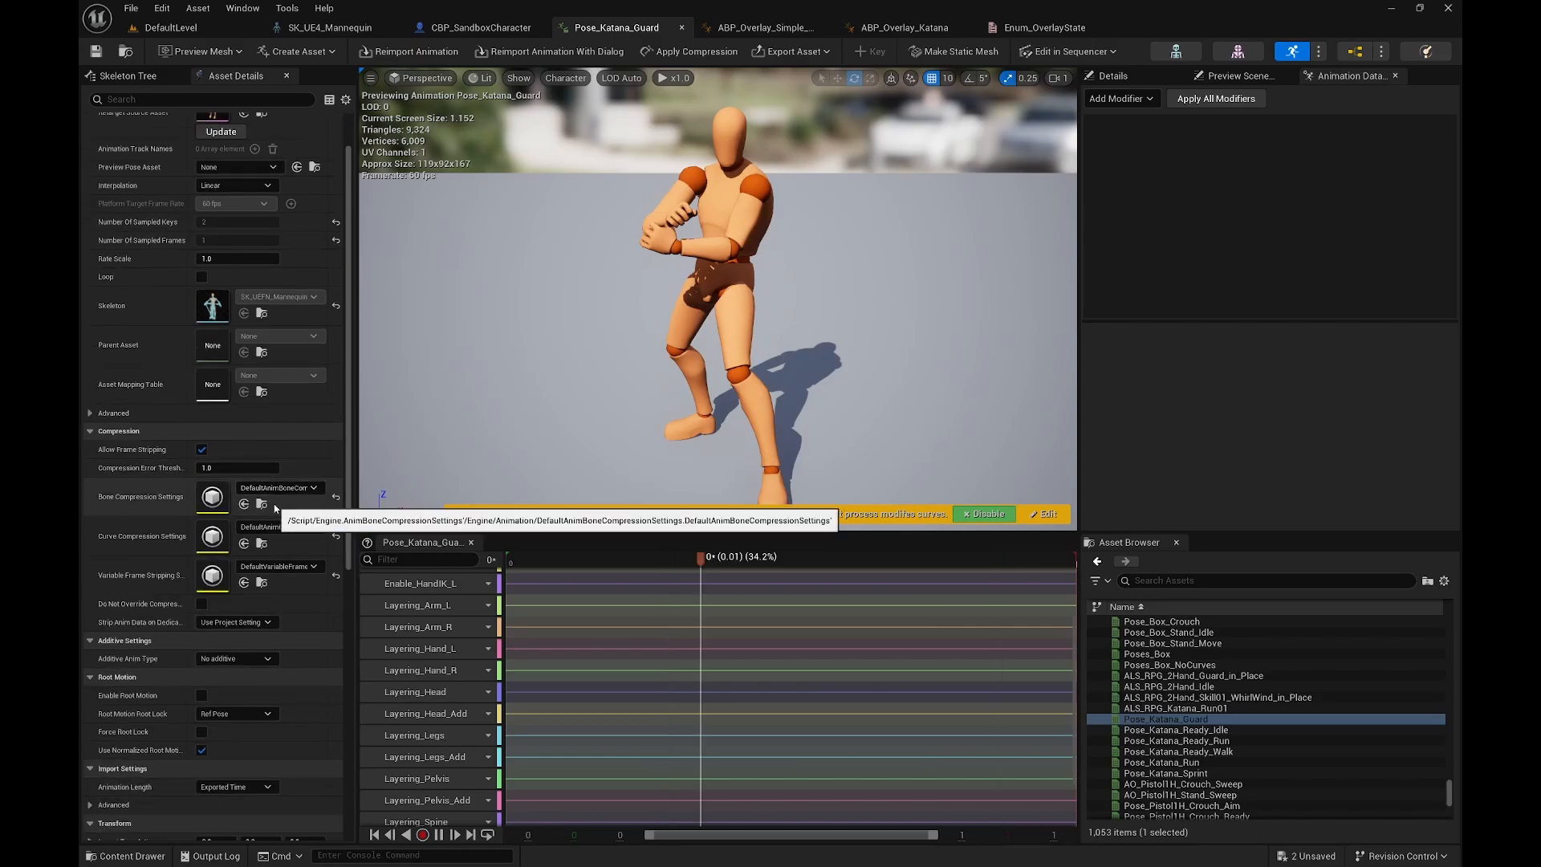
pyautogui.scroll(-6, 303, 563)
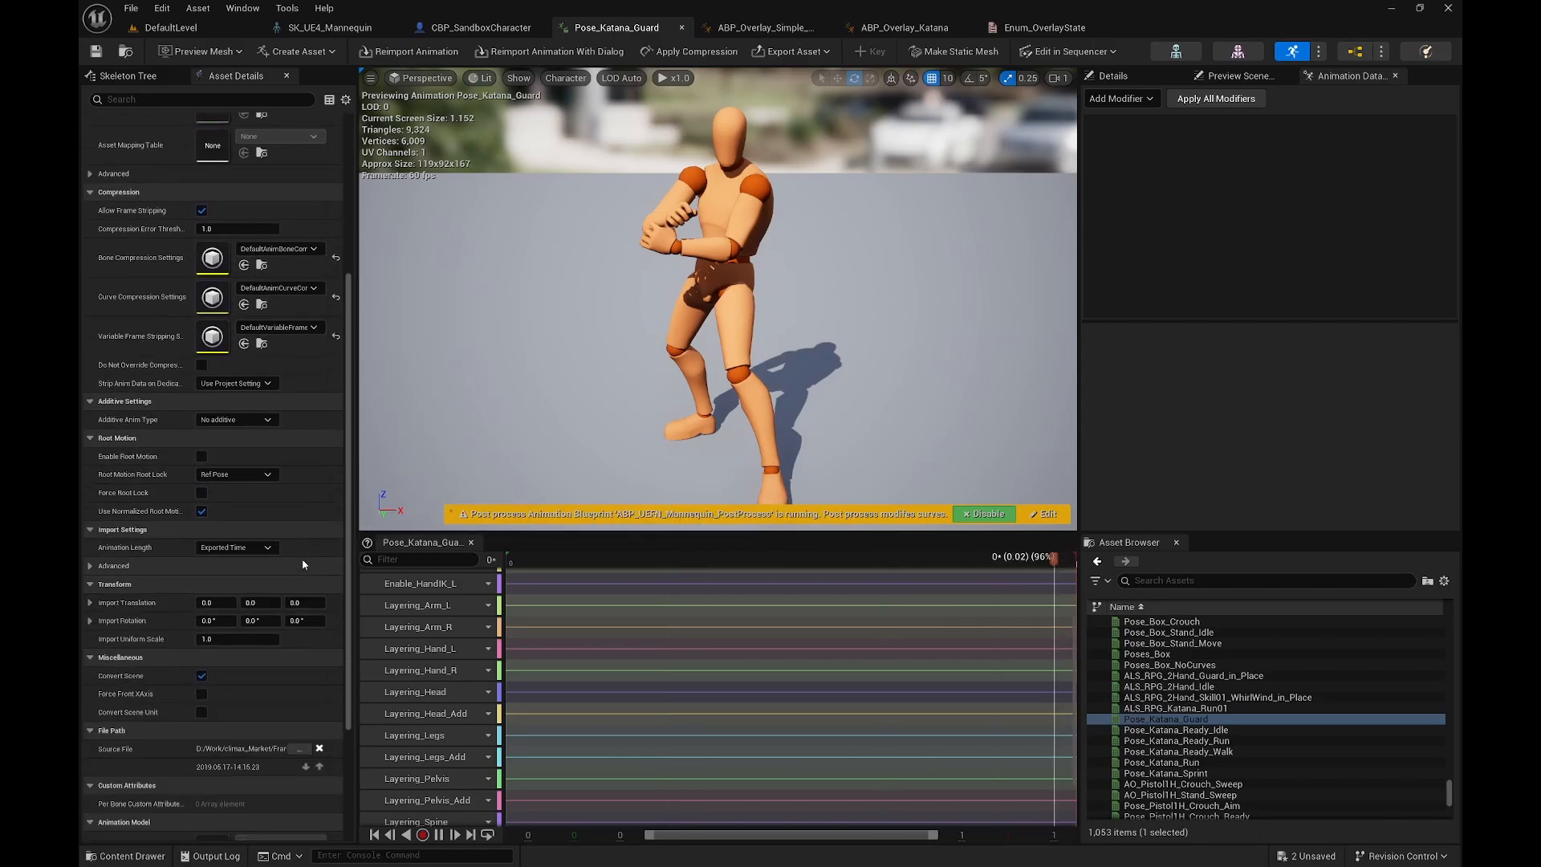
# Step: Play DefaultLevel in the viewport, test the Katana overlay on the character and stop the session
pyautogui.click(176, 27)
pyautogui.click(418, 51)
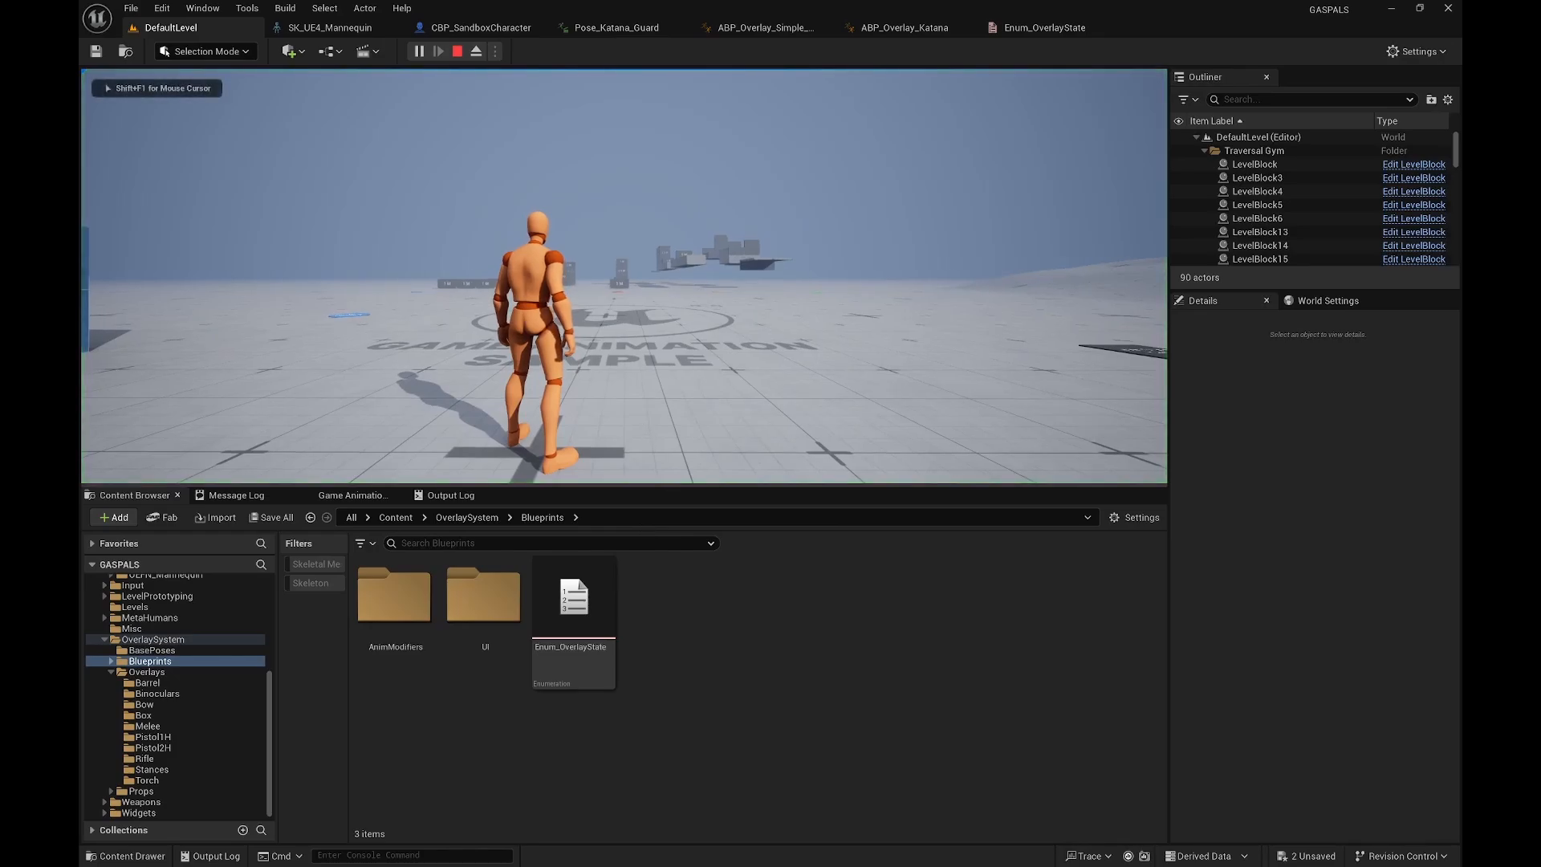
pyautogui.scroll(-1, 624, 276)
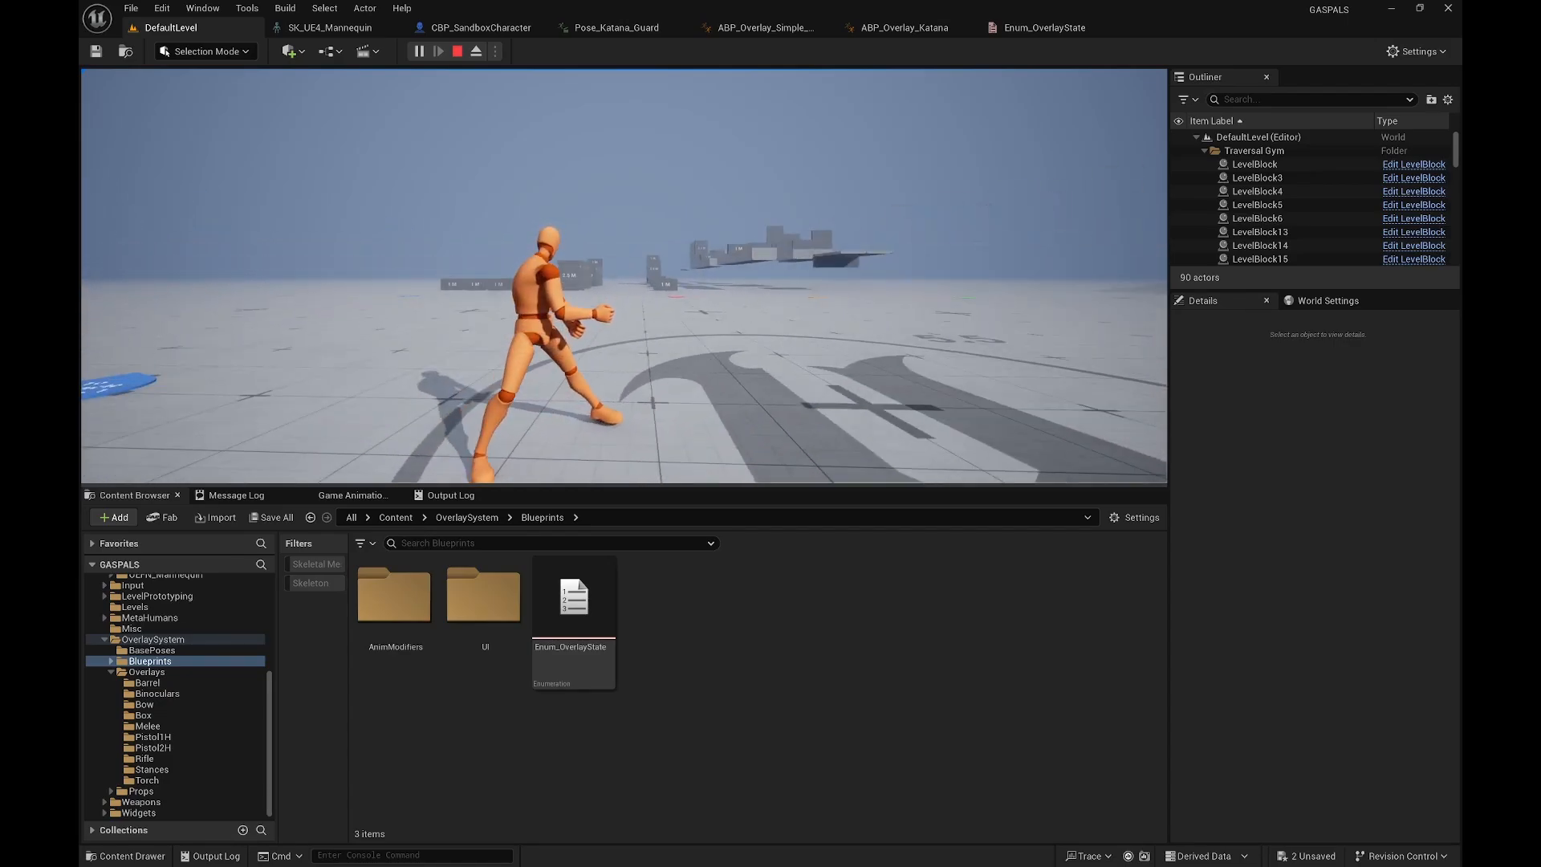
pyautogui.press('Escape')
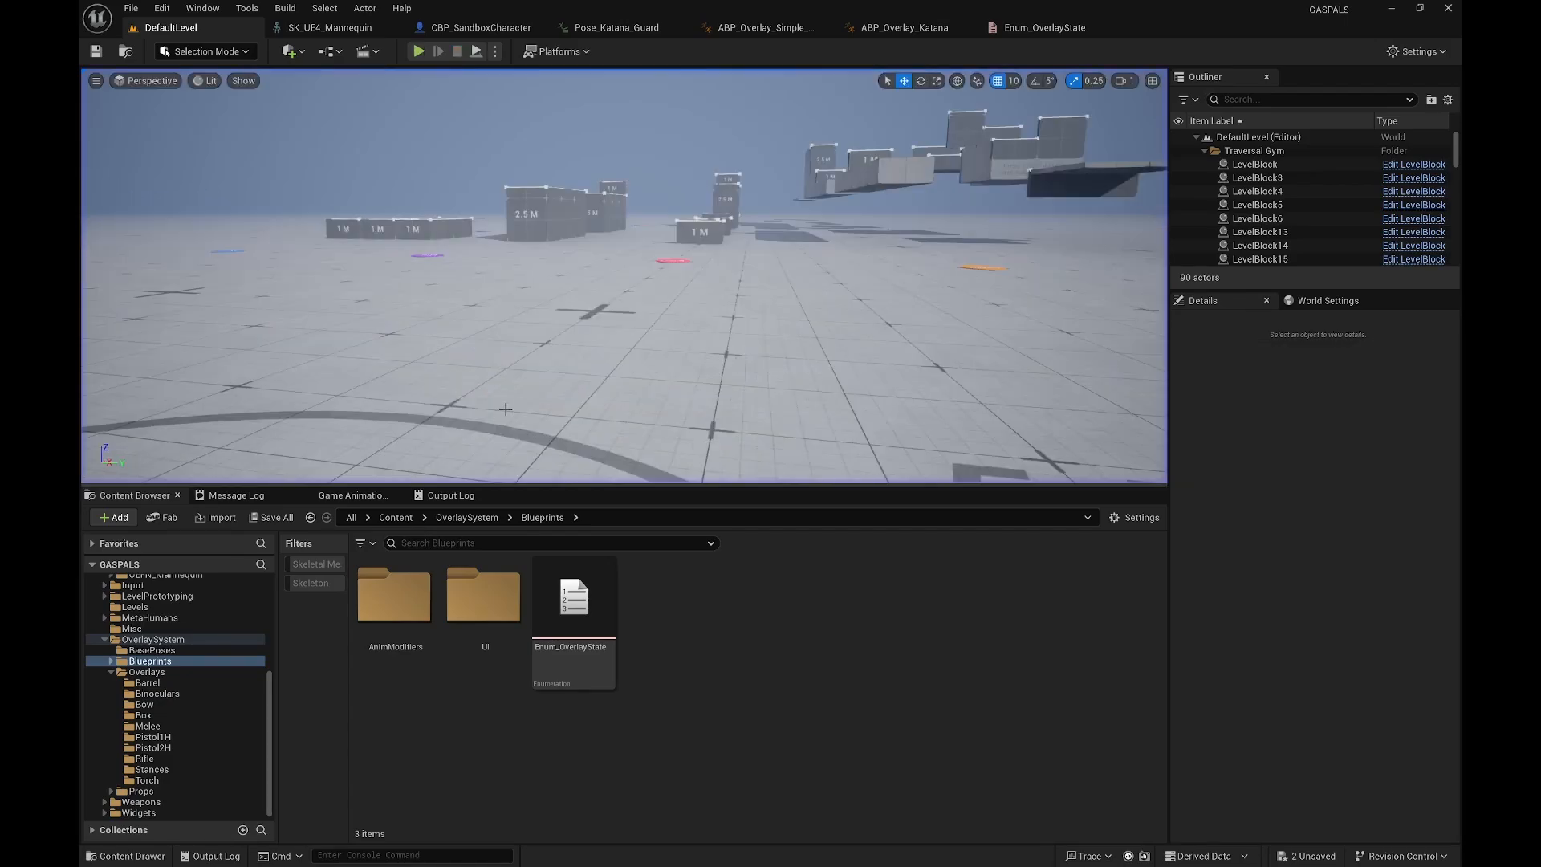
# Step: Open the SK_UEFN_Mannequin skeleton through the Mesh component of CBP_SandboxCharacter
pyautogui.click(325, 29)
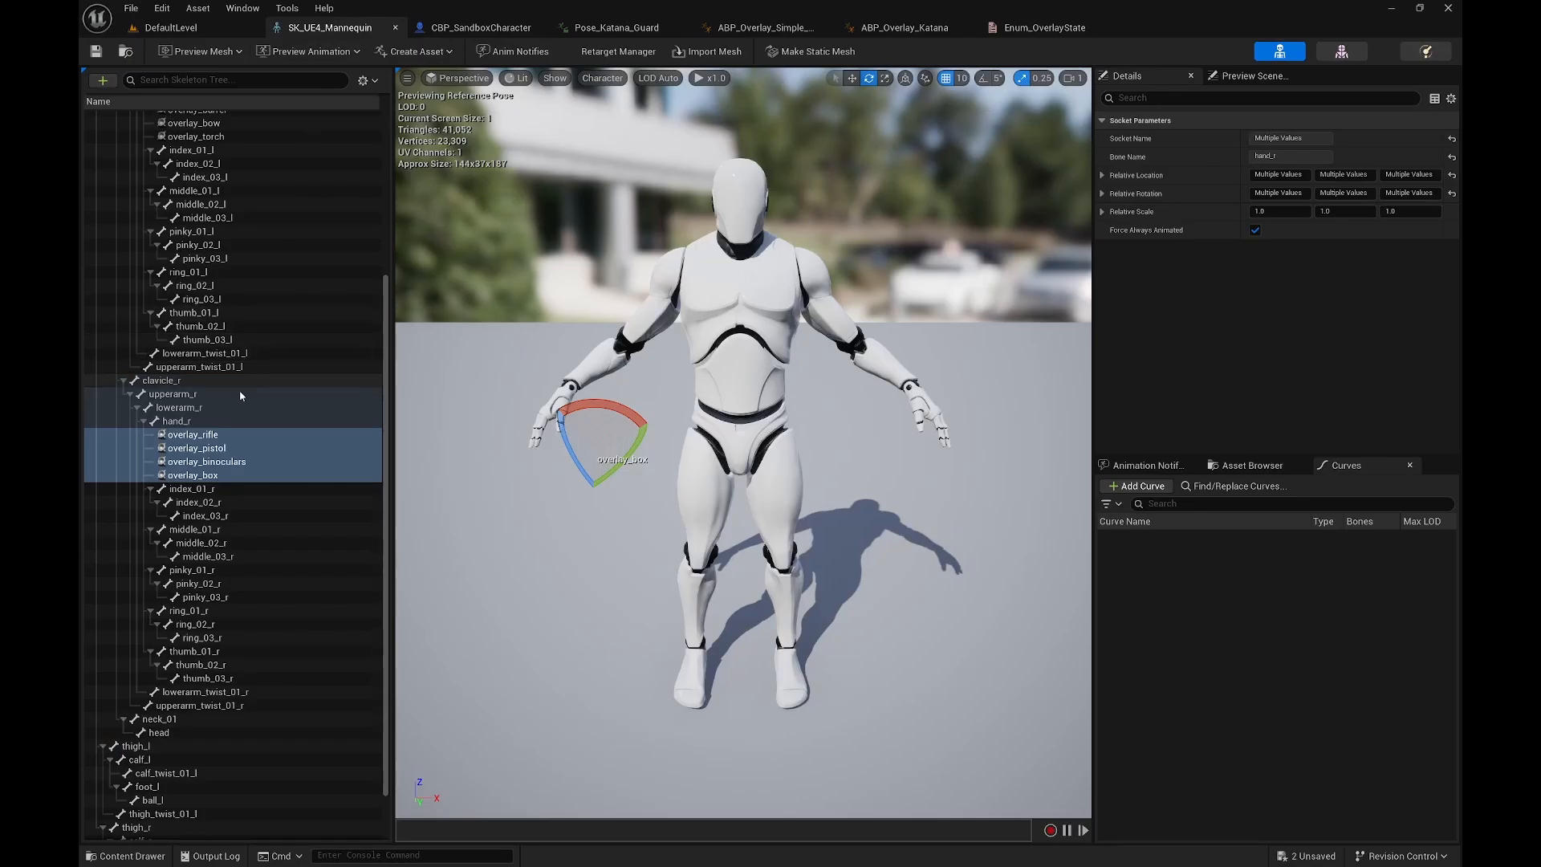
pyautogui.scroll(5, 244, 392)
pyautogui.click(481, 27)
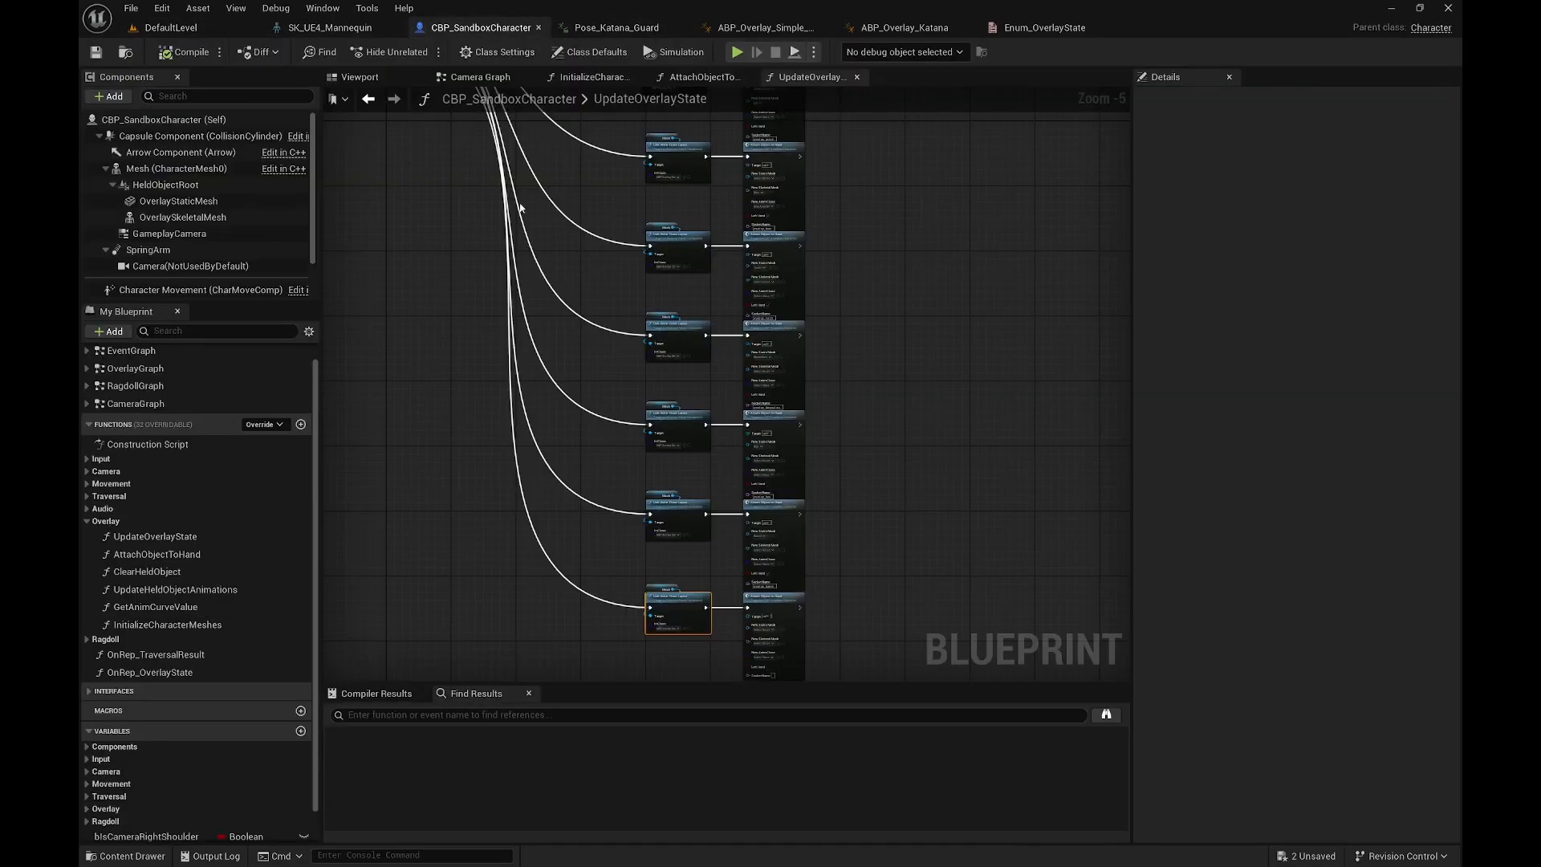
pyautogui.click(175, 168)
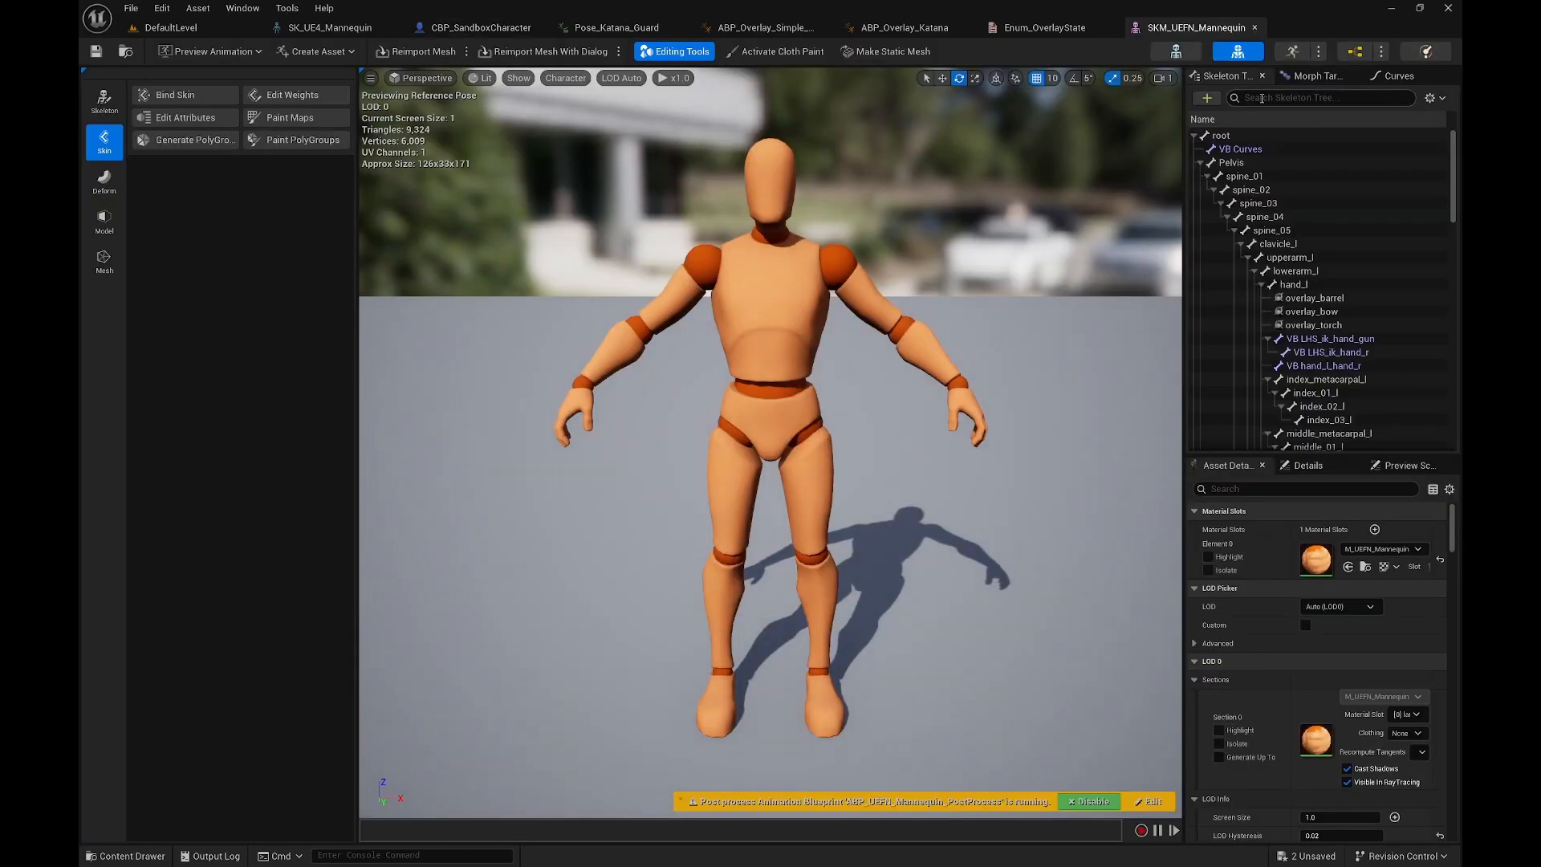
pyautogui.click(1175, 52)
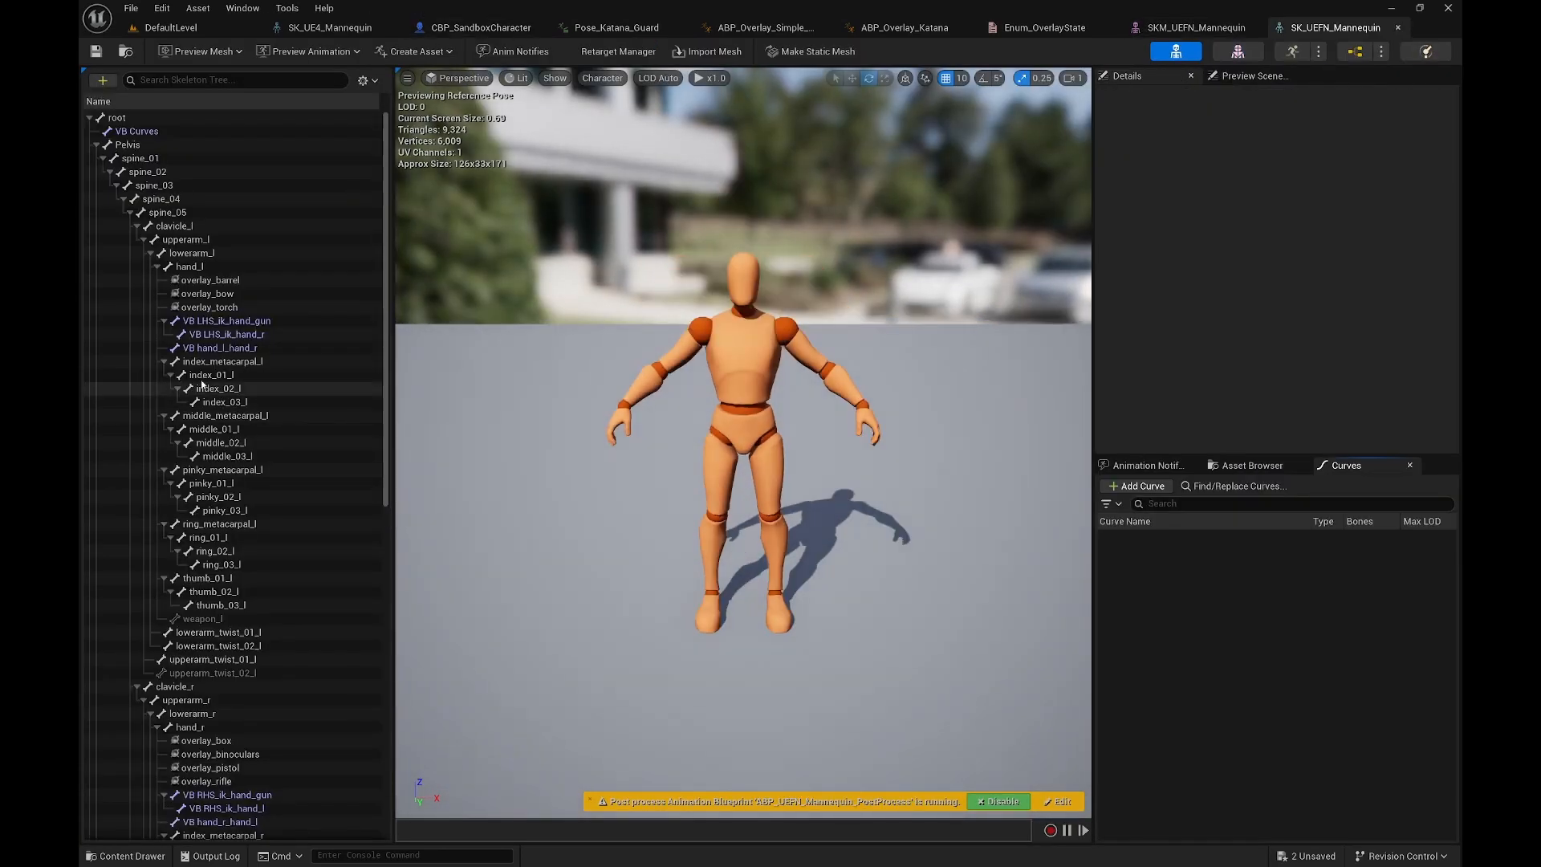
# Step: Add a socket named overlay_katana to the hand_r bone of the skeleton
pyautogui.scroll(-5, 203, 273)
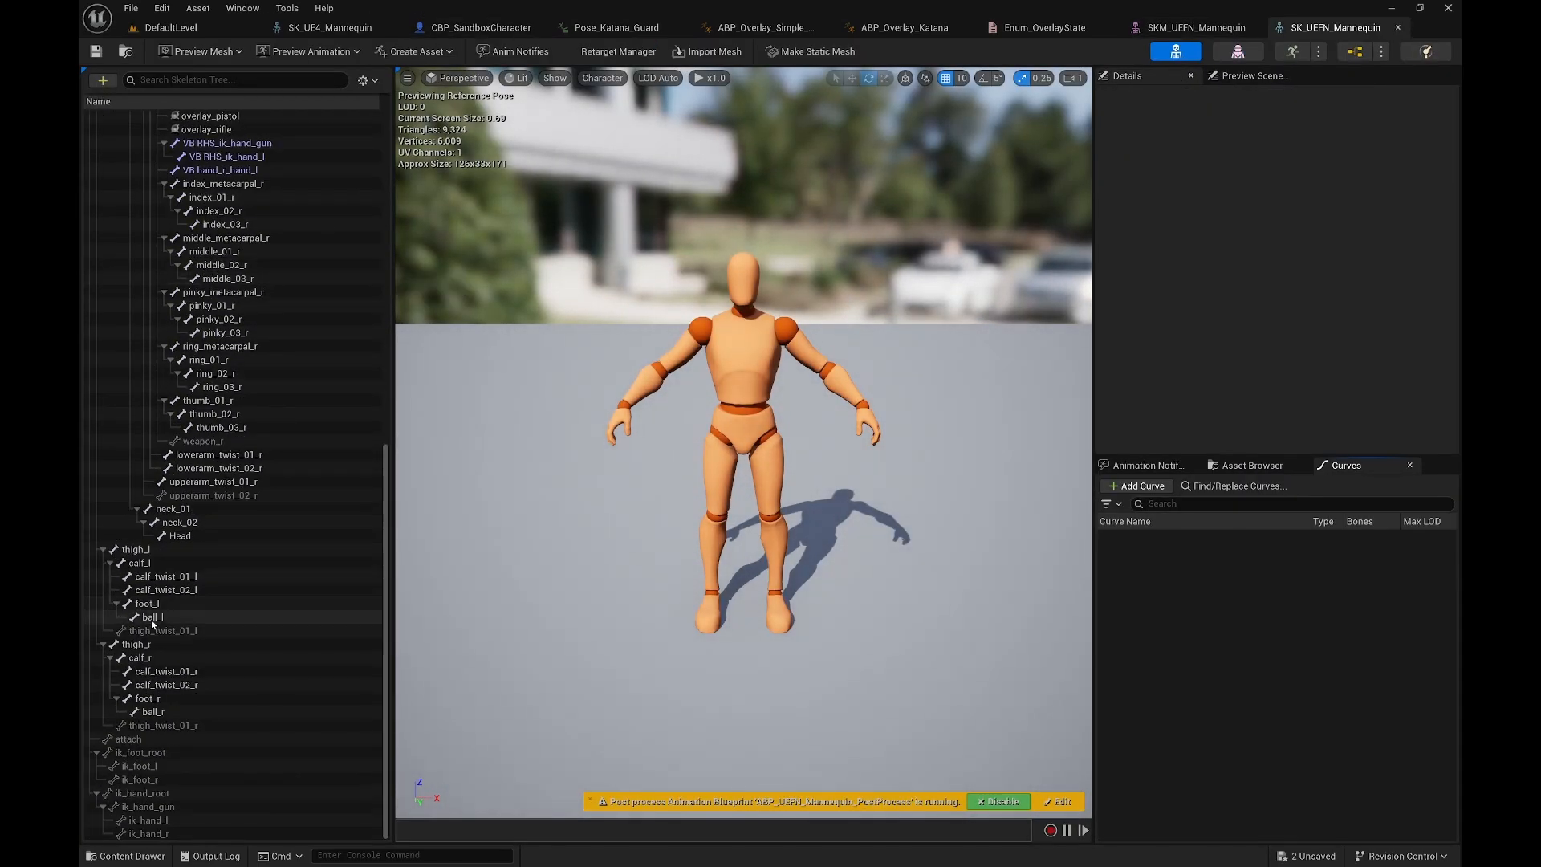
pyautogui.scroll(-5, 185, 300)
pyautogui.rightClick(206, 250)
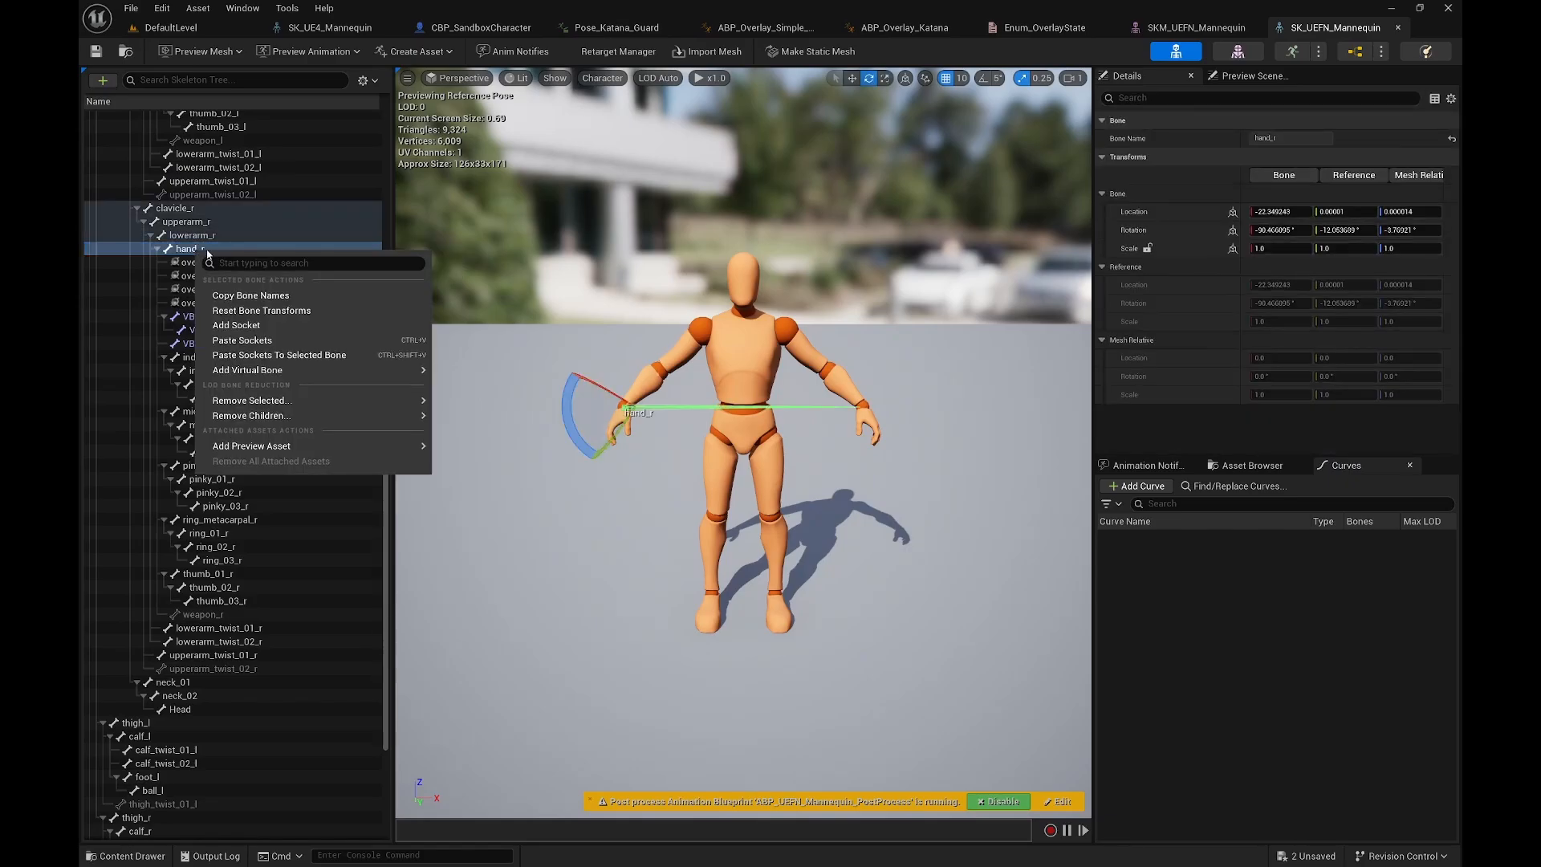
pyautogui.click(269, 325)
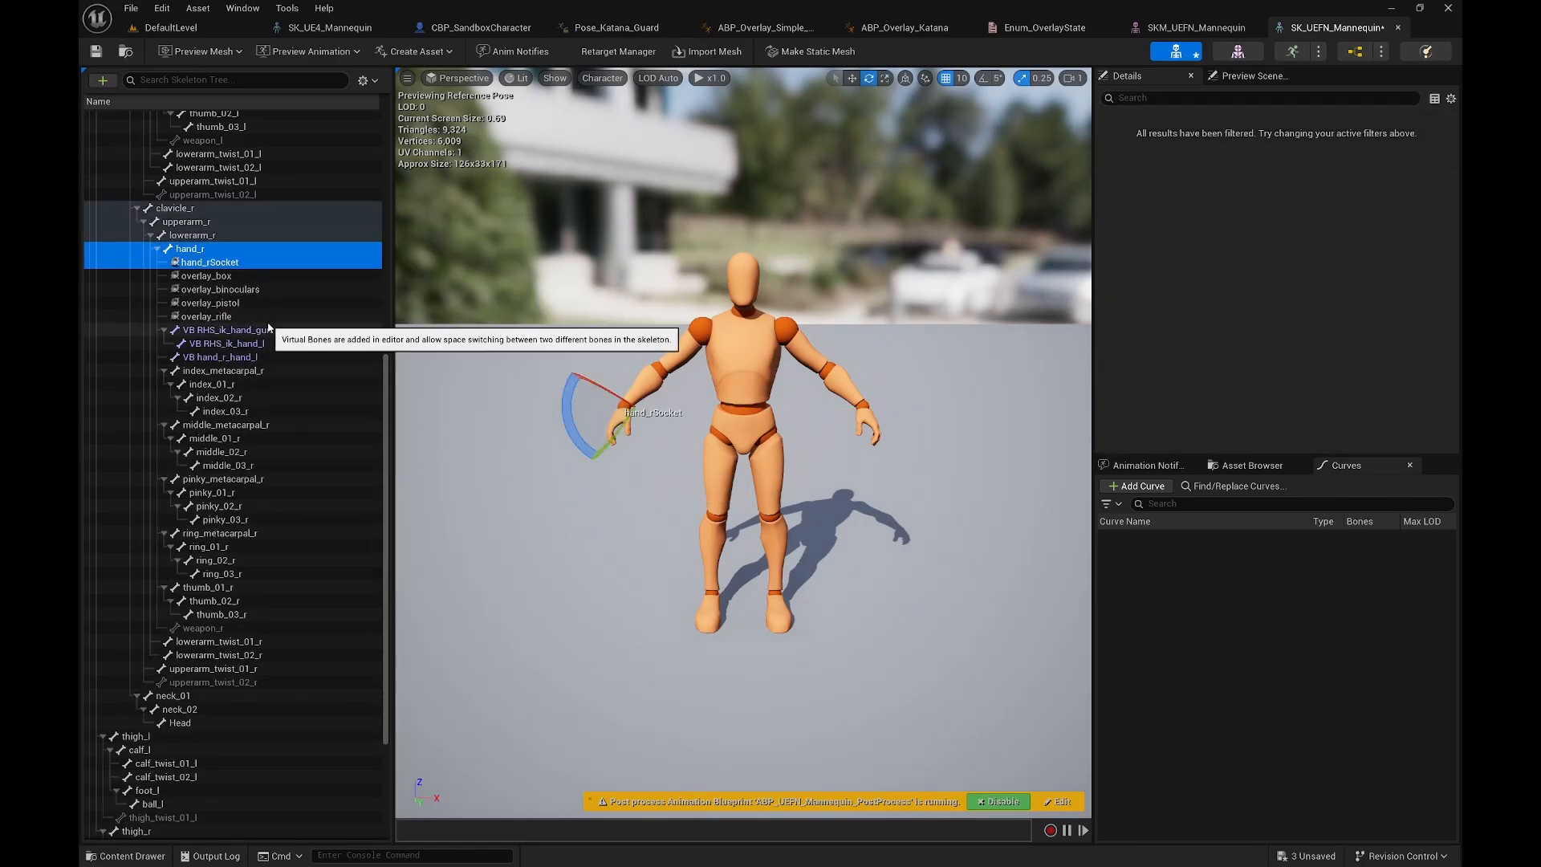
pyautogui.click(210, 262)
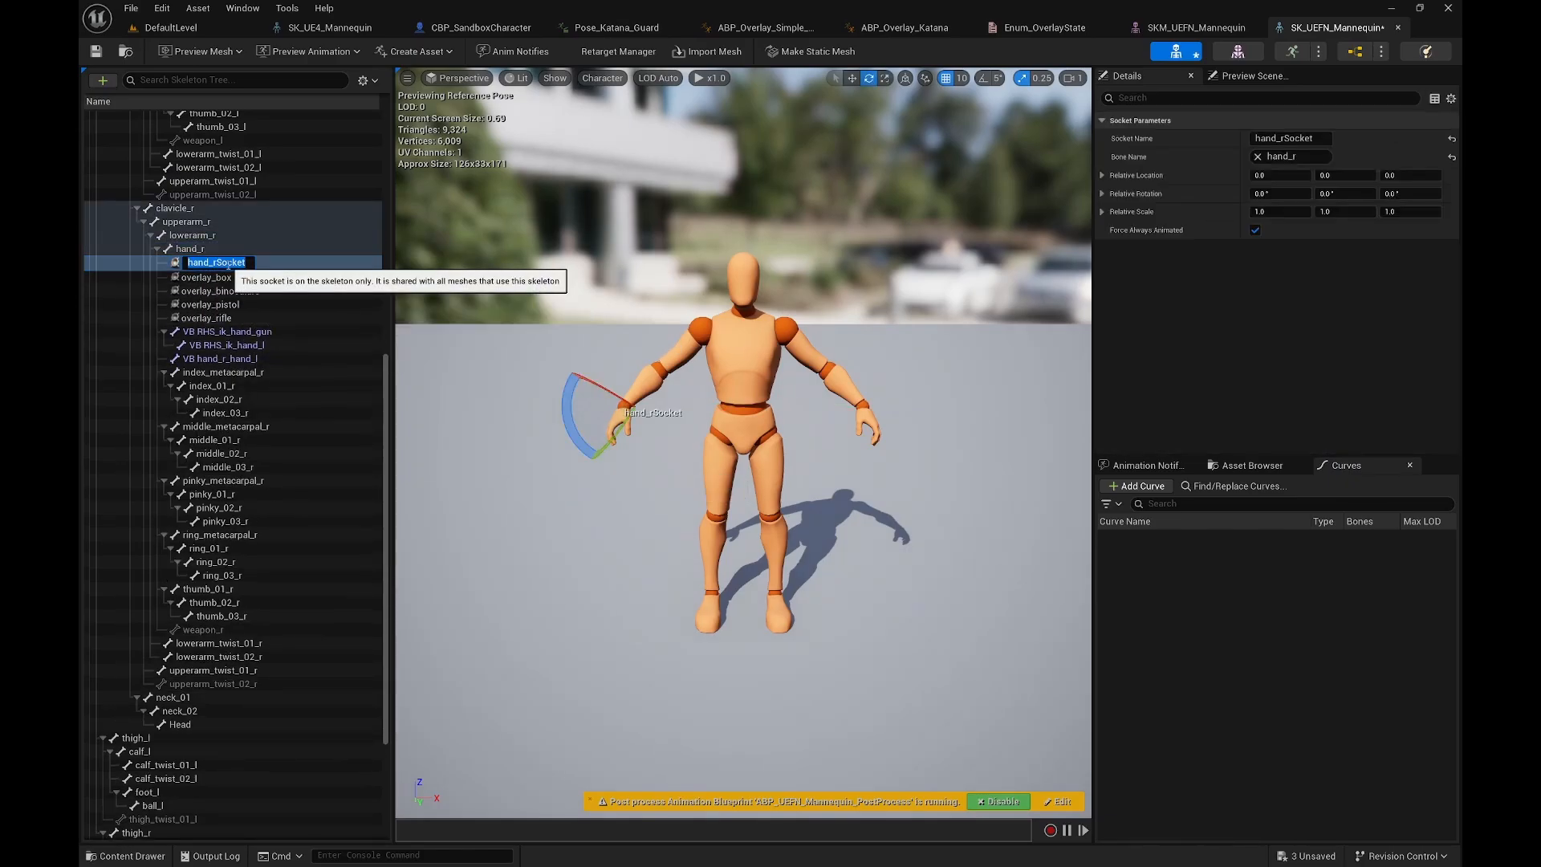
pyautogui.click(226, 266)
pyautogui.write('overlay_katana')
pyautogui.press('Return')
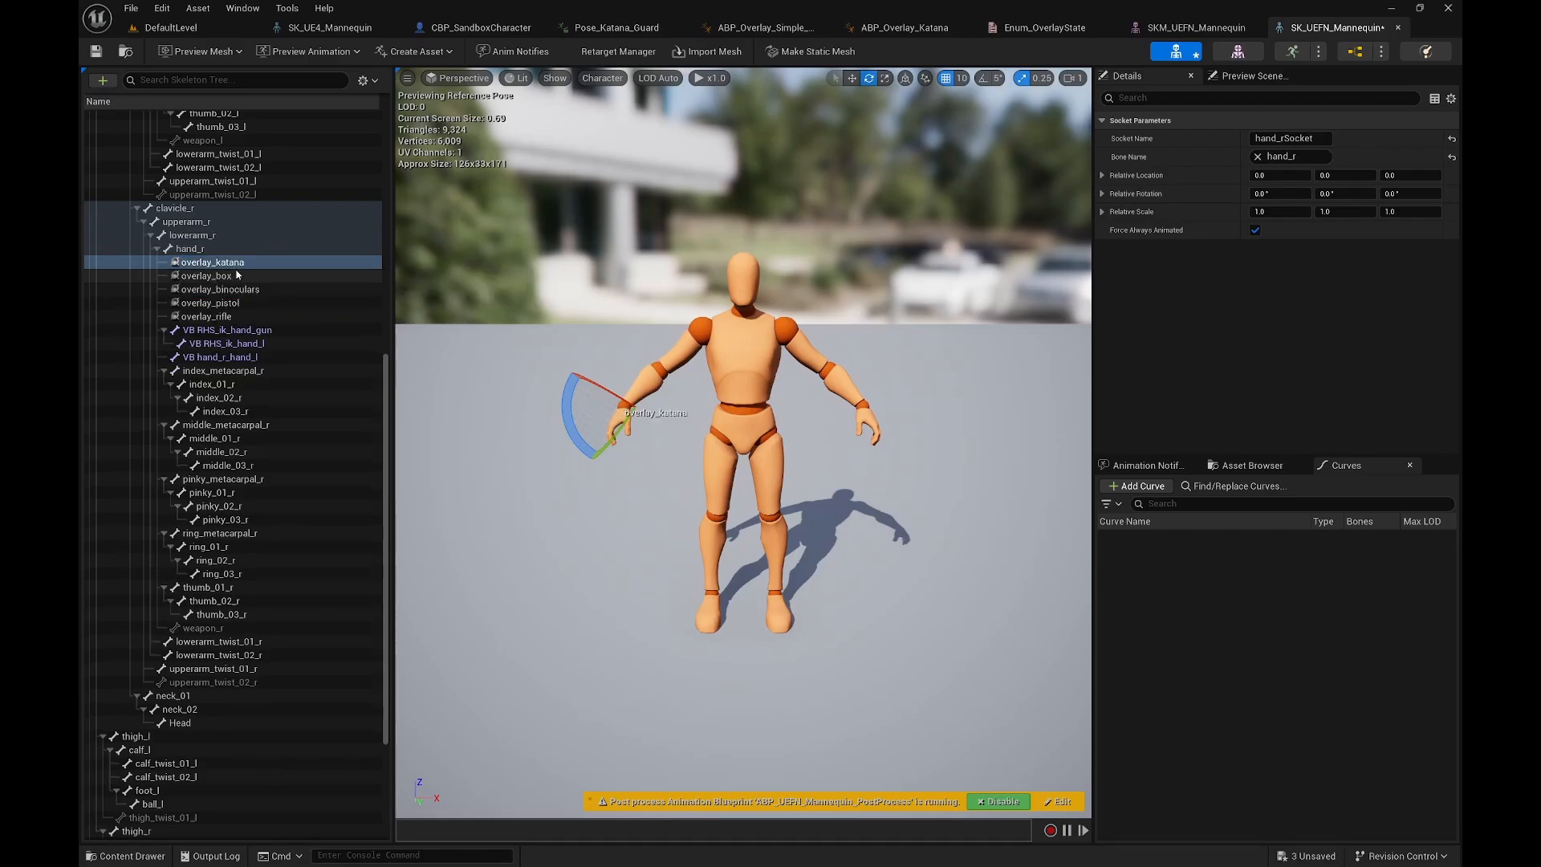
# Step: Attach SM_Wep_Odachi_01 as the preview asset on the overlay_katana socket and view it from the side
pyautogui.rightClick(217, 265)
pyautogui.moveTo(305, 427)
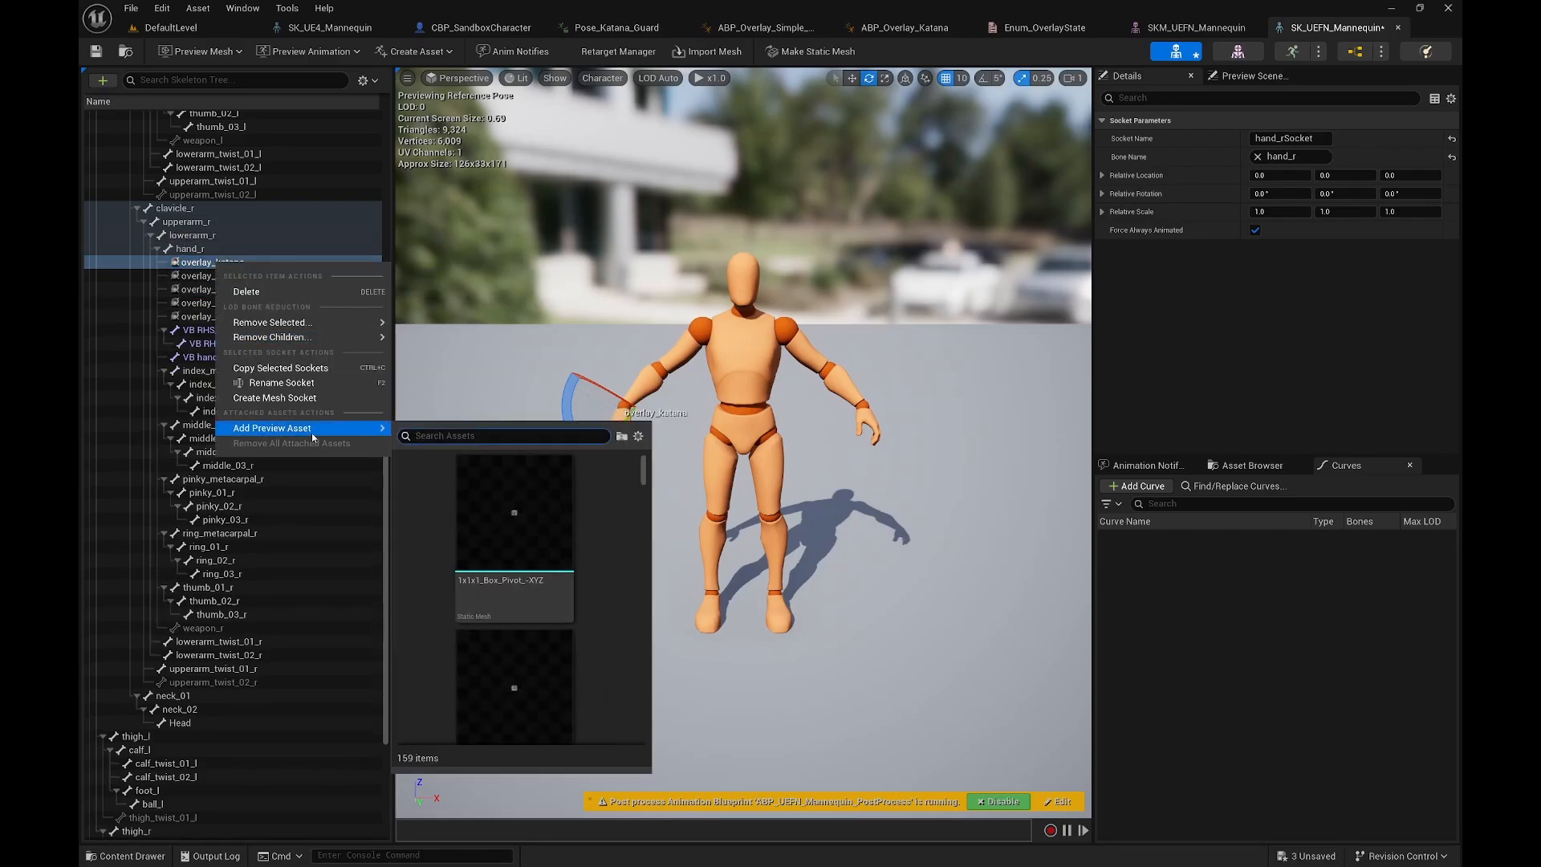
pyautogui.write('odachi')
pyautogui.click(476, 500)
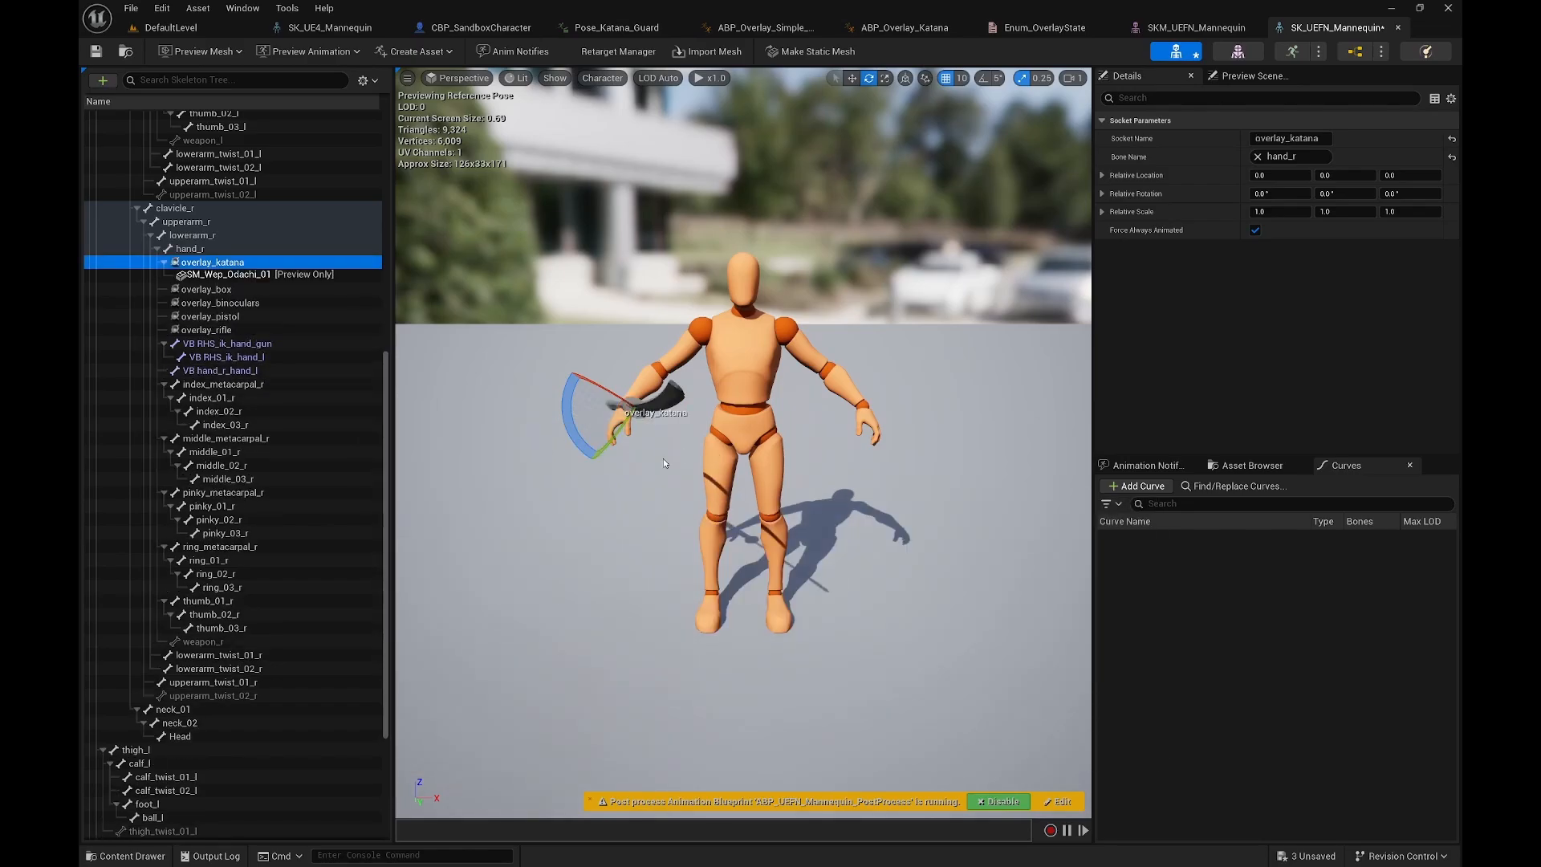
pyautogui.moveTo(663, 459); pyautogui.dragTo(610, 461)
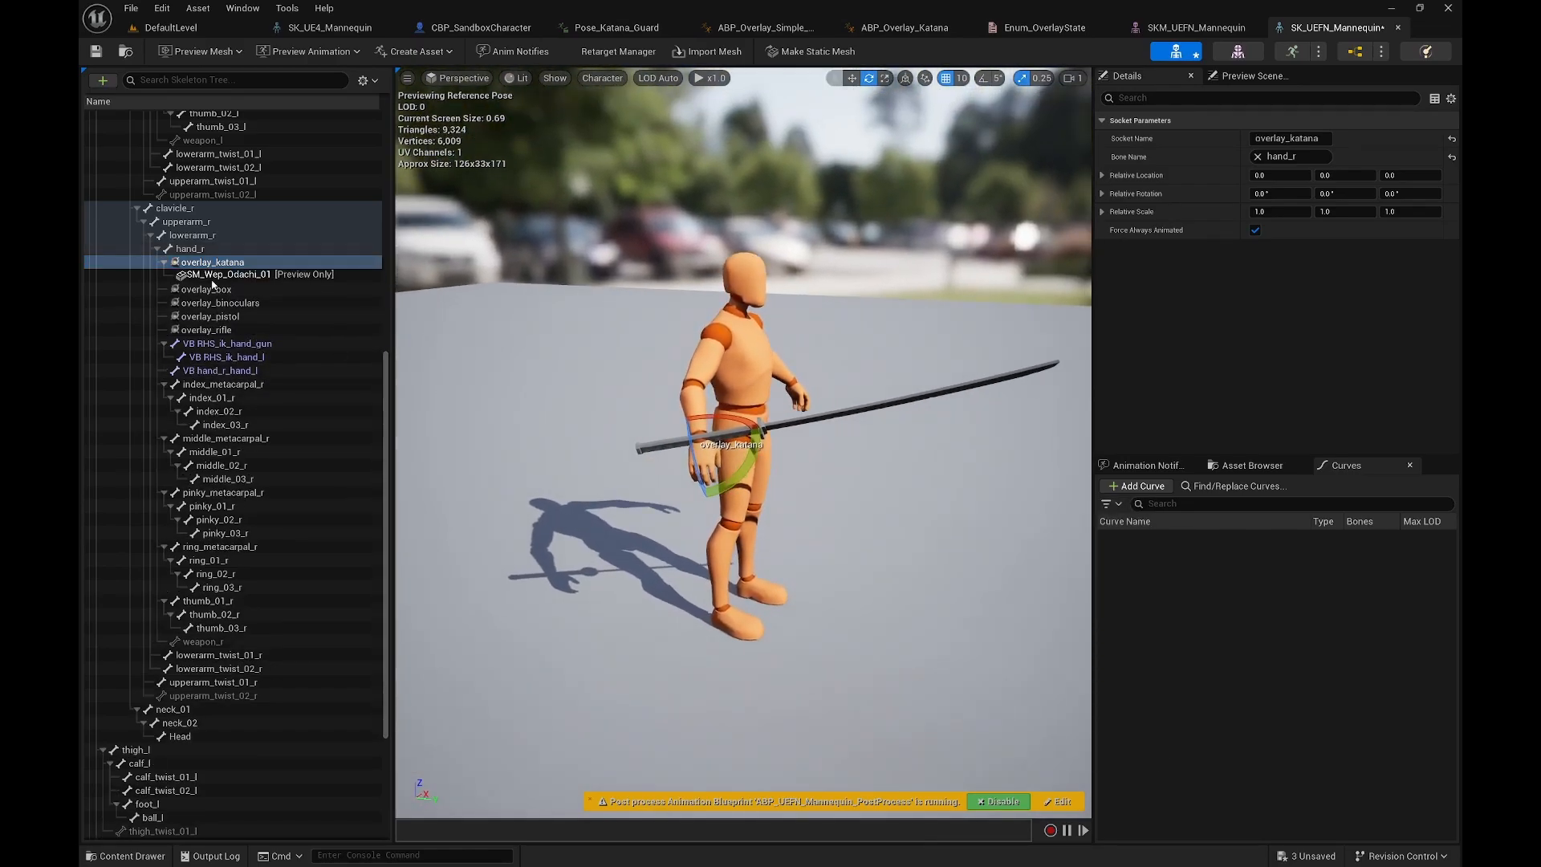
# Step: Set the skeleton's preview animation to Pose_Katana_Ready_Idle and inspect how the sword sits in the hands
pyautogui.click(333, 51)
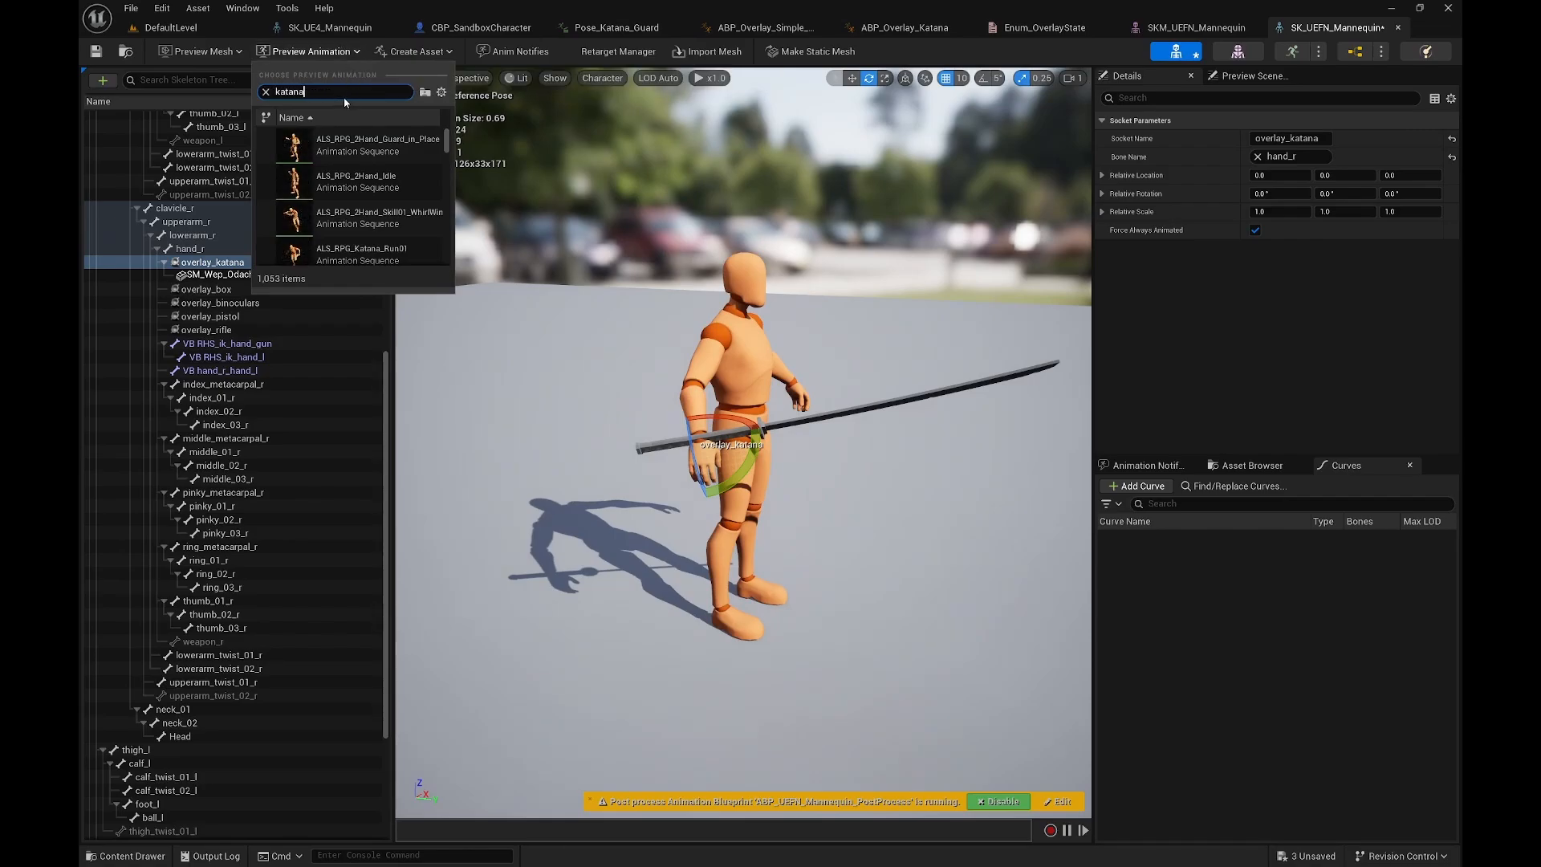
pyautogui.scroll(-1, 374, 138)
pyautogui.click(399, 168)
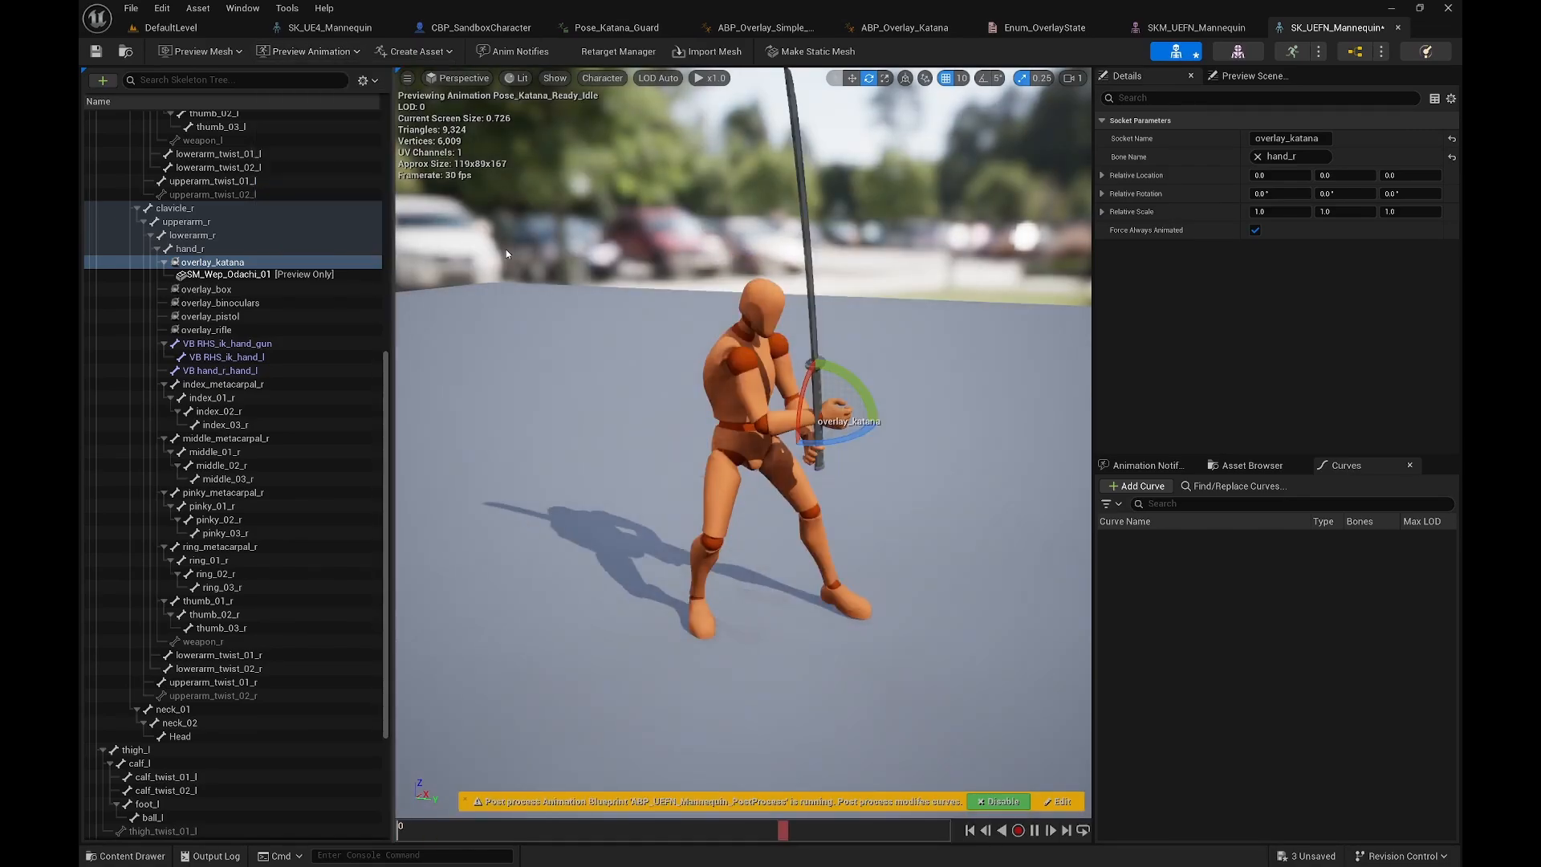
pyautogui.keyDown('alt'); pyautogui.moveTo(554, 305); pyautogui.dragTo(413, 313); pyautogui.keyUp('alt')
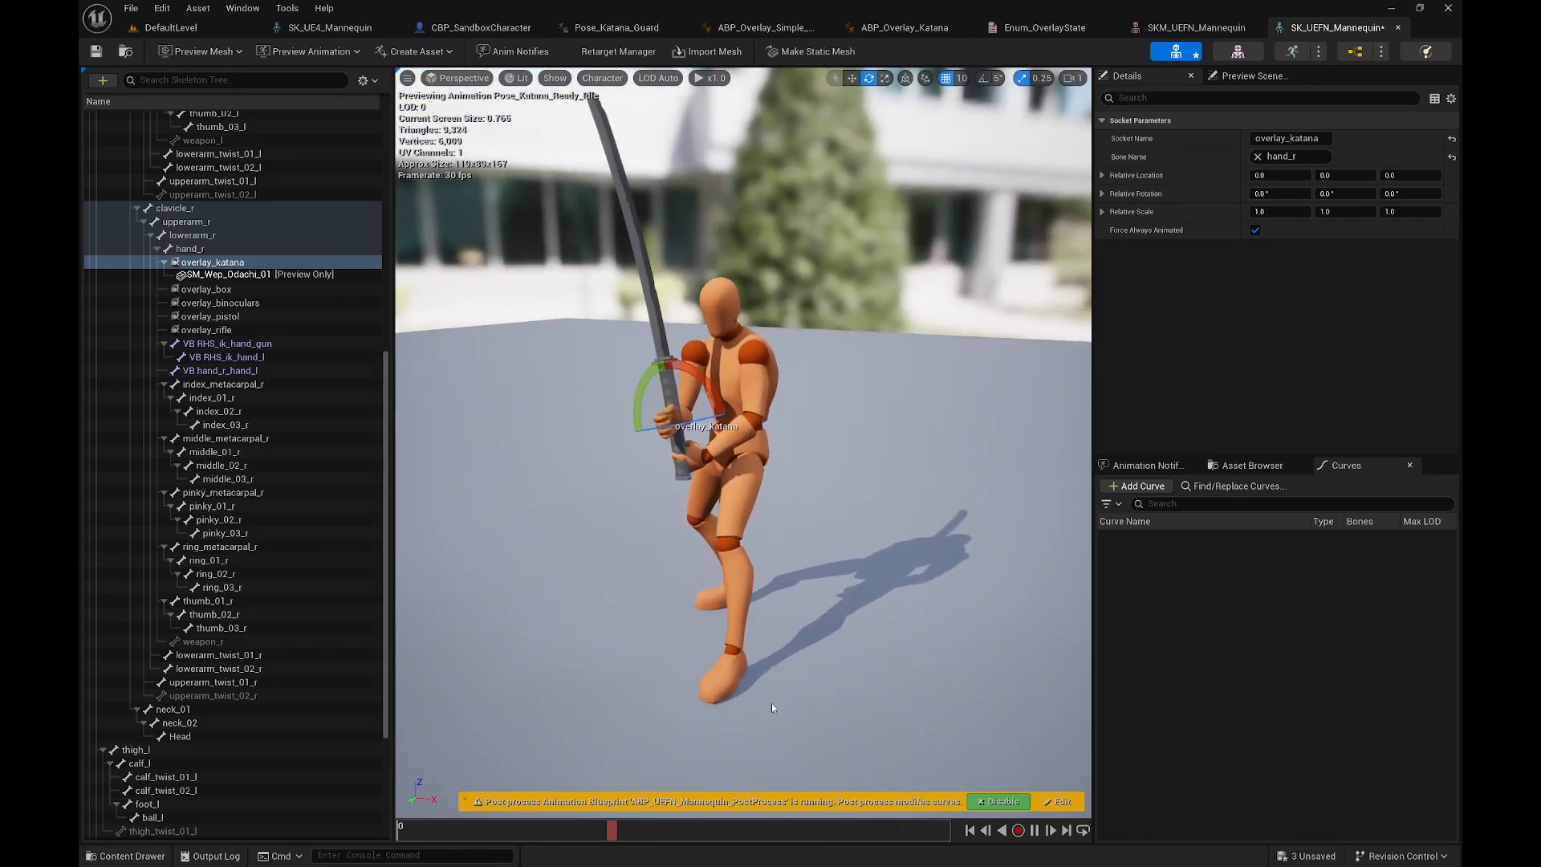
pyautogui.press('super')
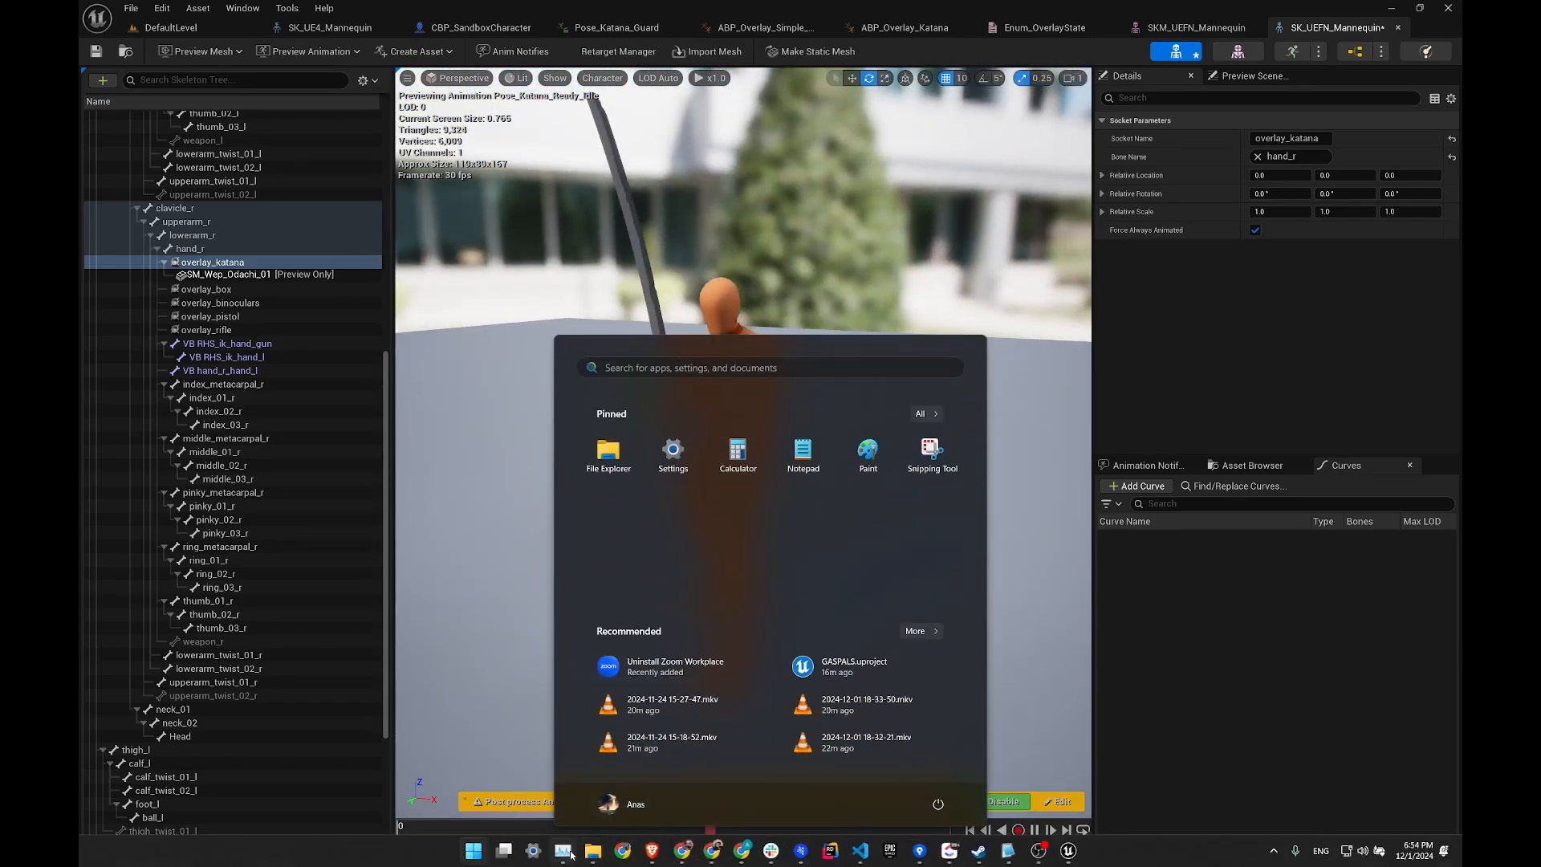
# Step: Set the overlay_katana socket's relative location to -5.215031, 1.53540, -2.421811 and its relative rotation to 30.943554°, 1.159628°, 75.042904°
pyautogui.click(1008, 850)
pyautogui.click(938, 64)
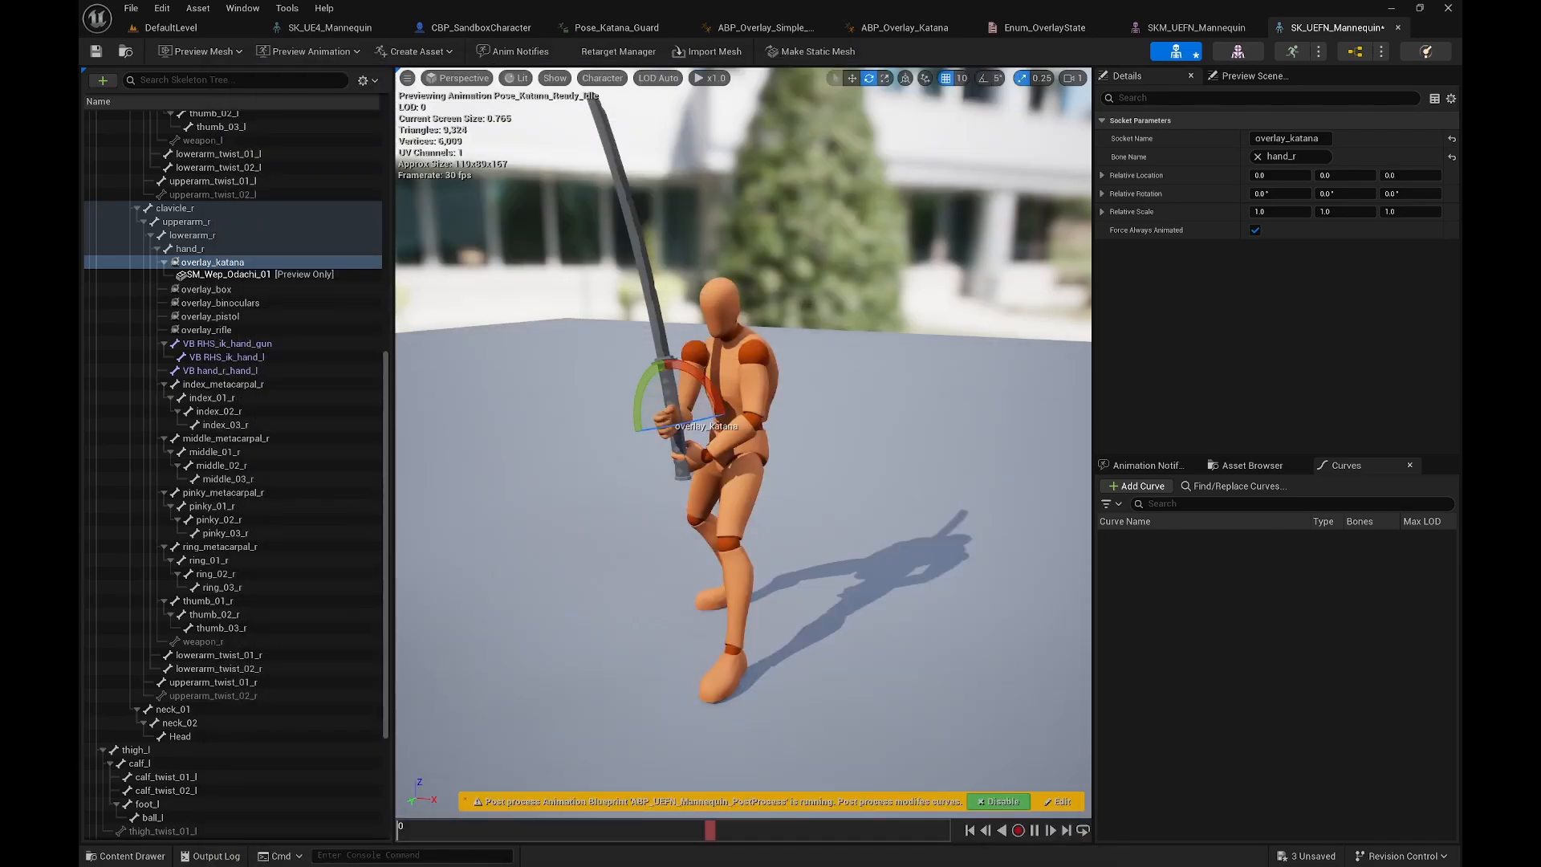
pyautogui.keyDown('shift'); pyautogui.click(1155, 178); pyautogui.keyUp('shift')
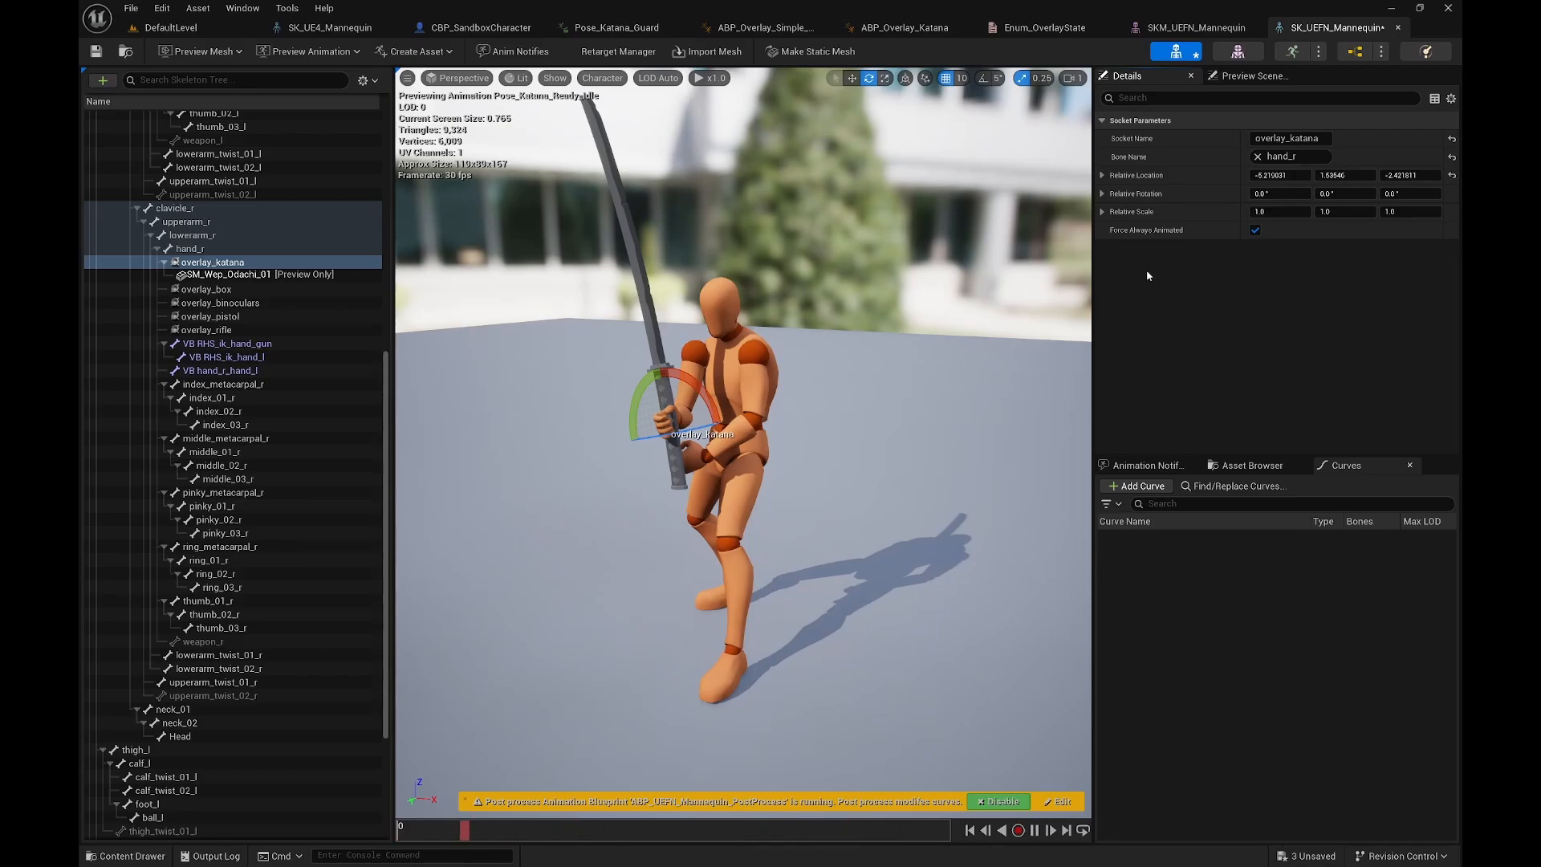
pyautogui.keyDown('shift'); pyautogui.click(1156, 196); pyautogui.keyUp('shift')
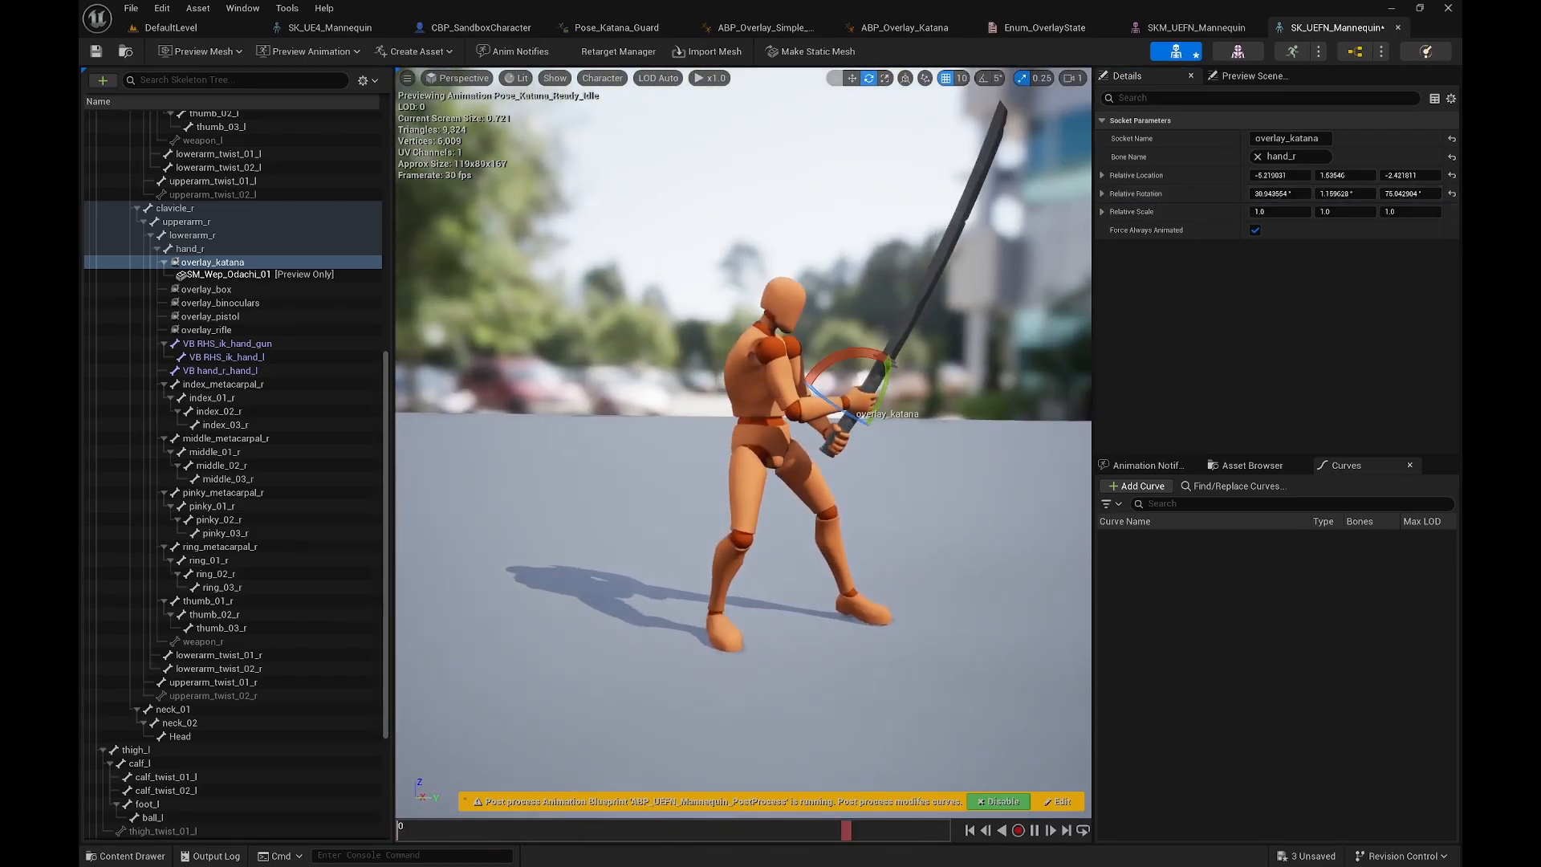
pyautogui.keyDown('alt'); pyautogui.moveTo(642, 526); pyautogui.dragTo(707, 541); pyautogui.keyUp('alt')
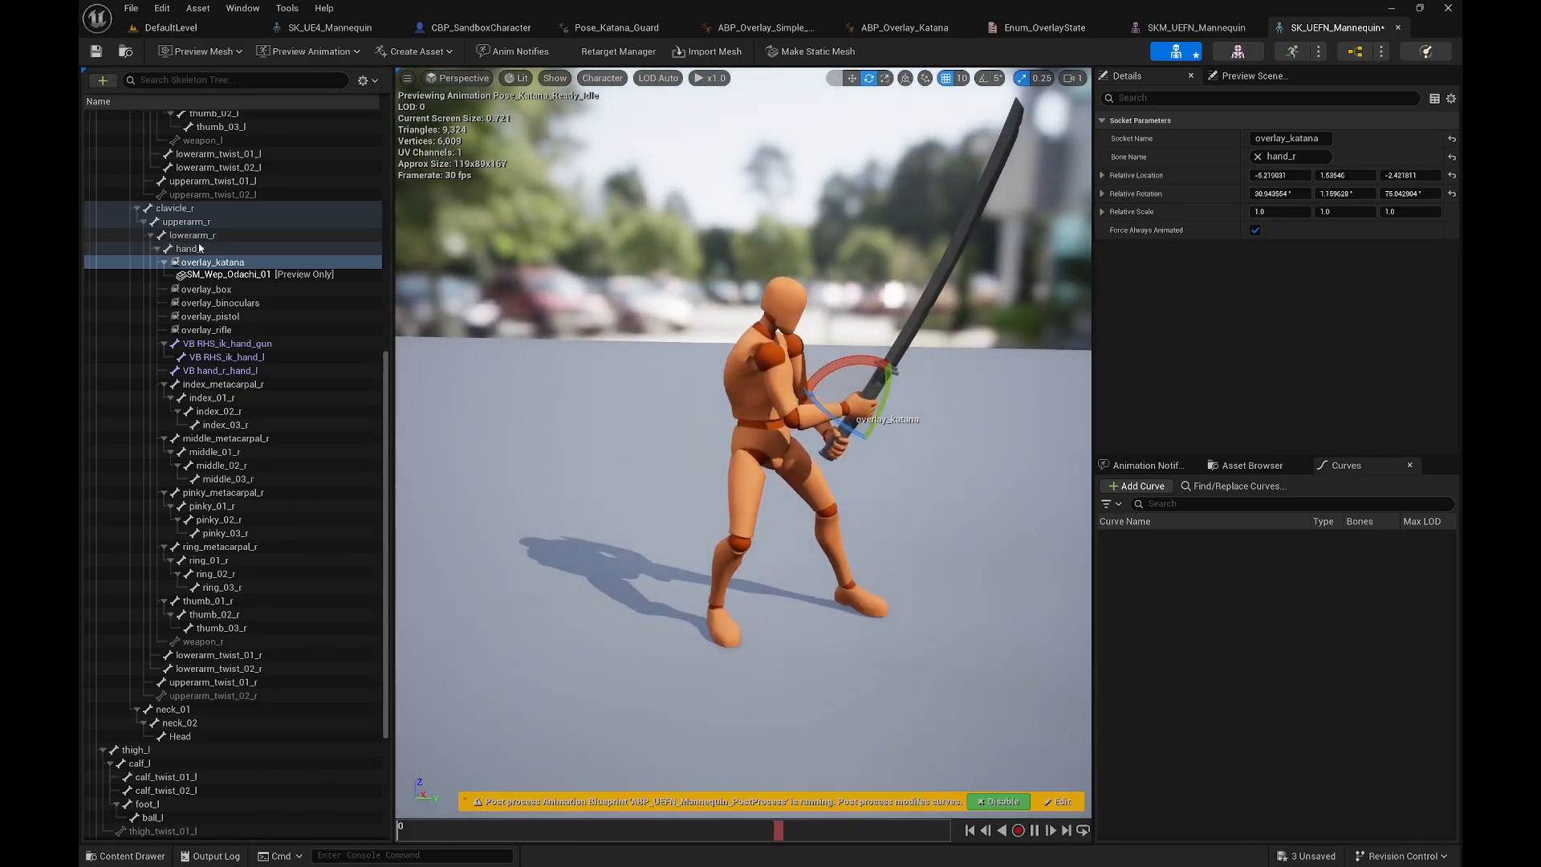
# Step: Save the SK_UEFN_Mannequin skeleton and remove all preview assets attached to the overlay_katana socket
pyautogui.click(95, 51)
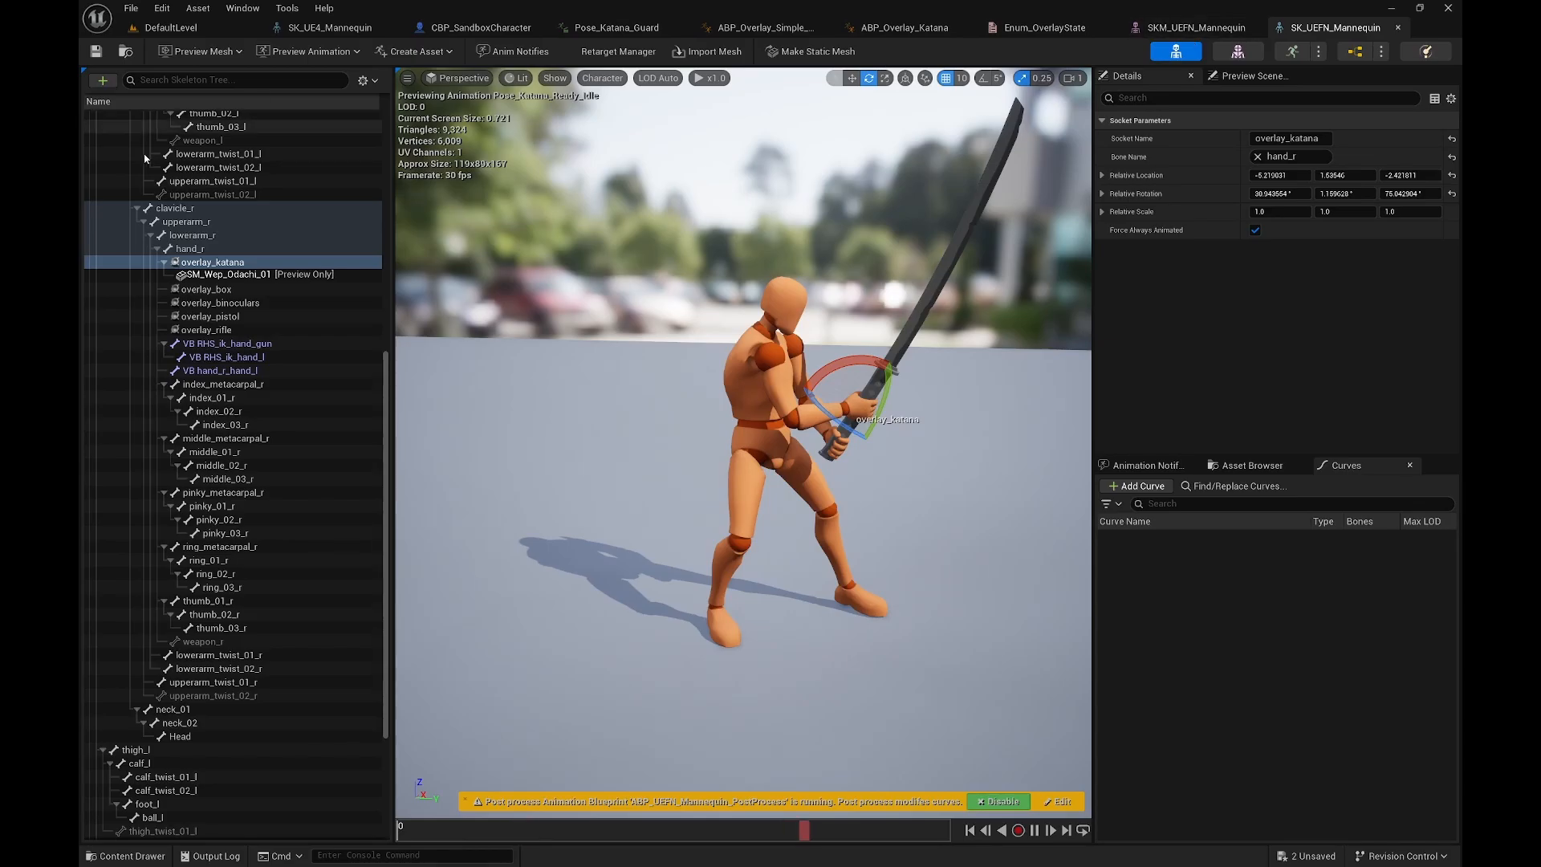
pyautogui.rightClick(194, 263)
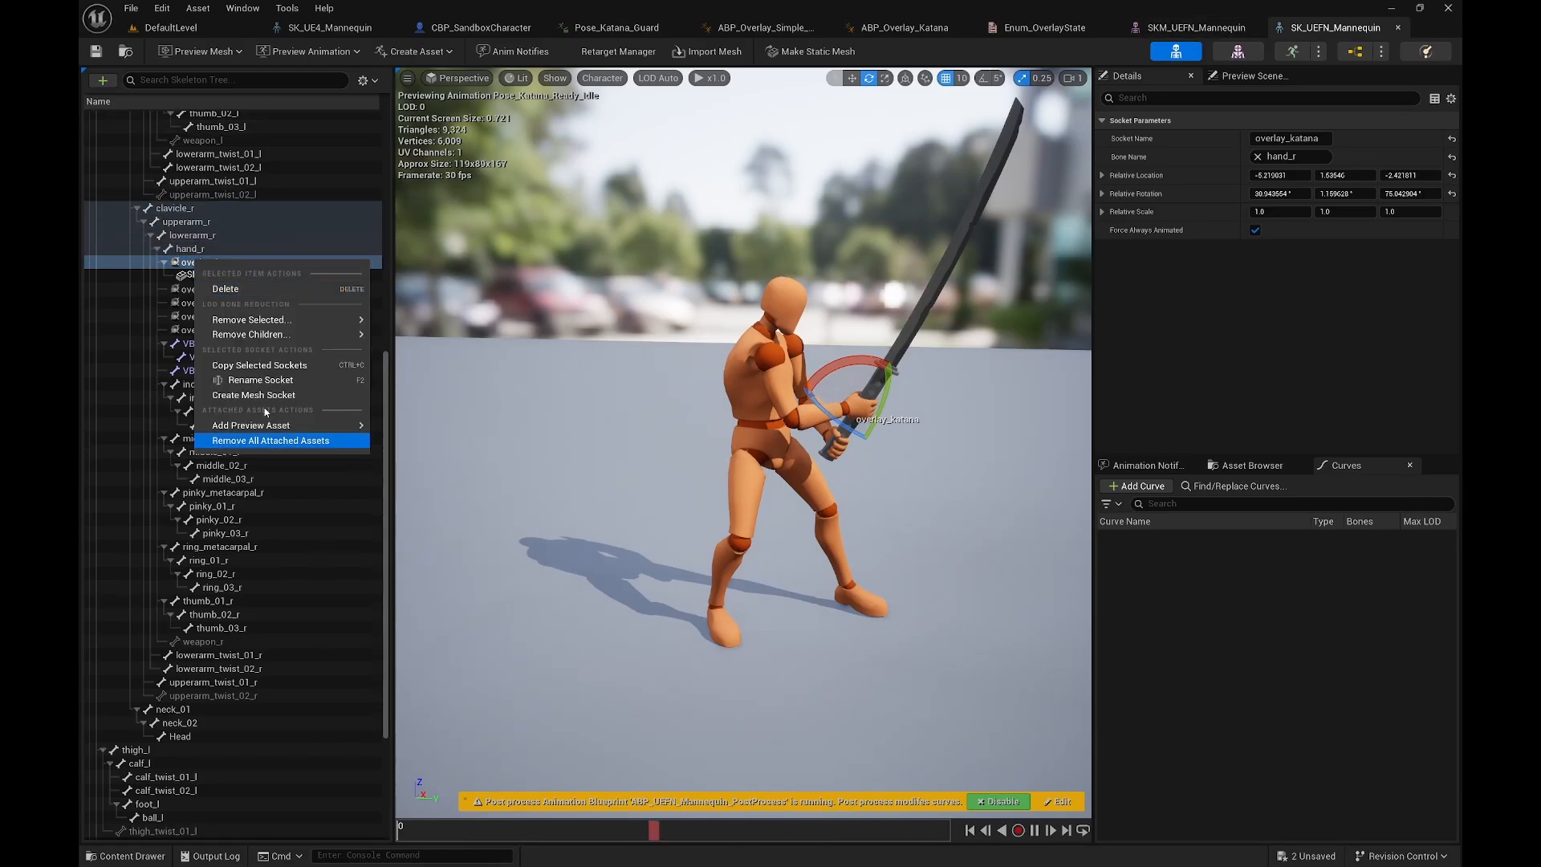
pyautogui.click(253, 441)
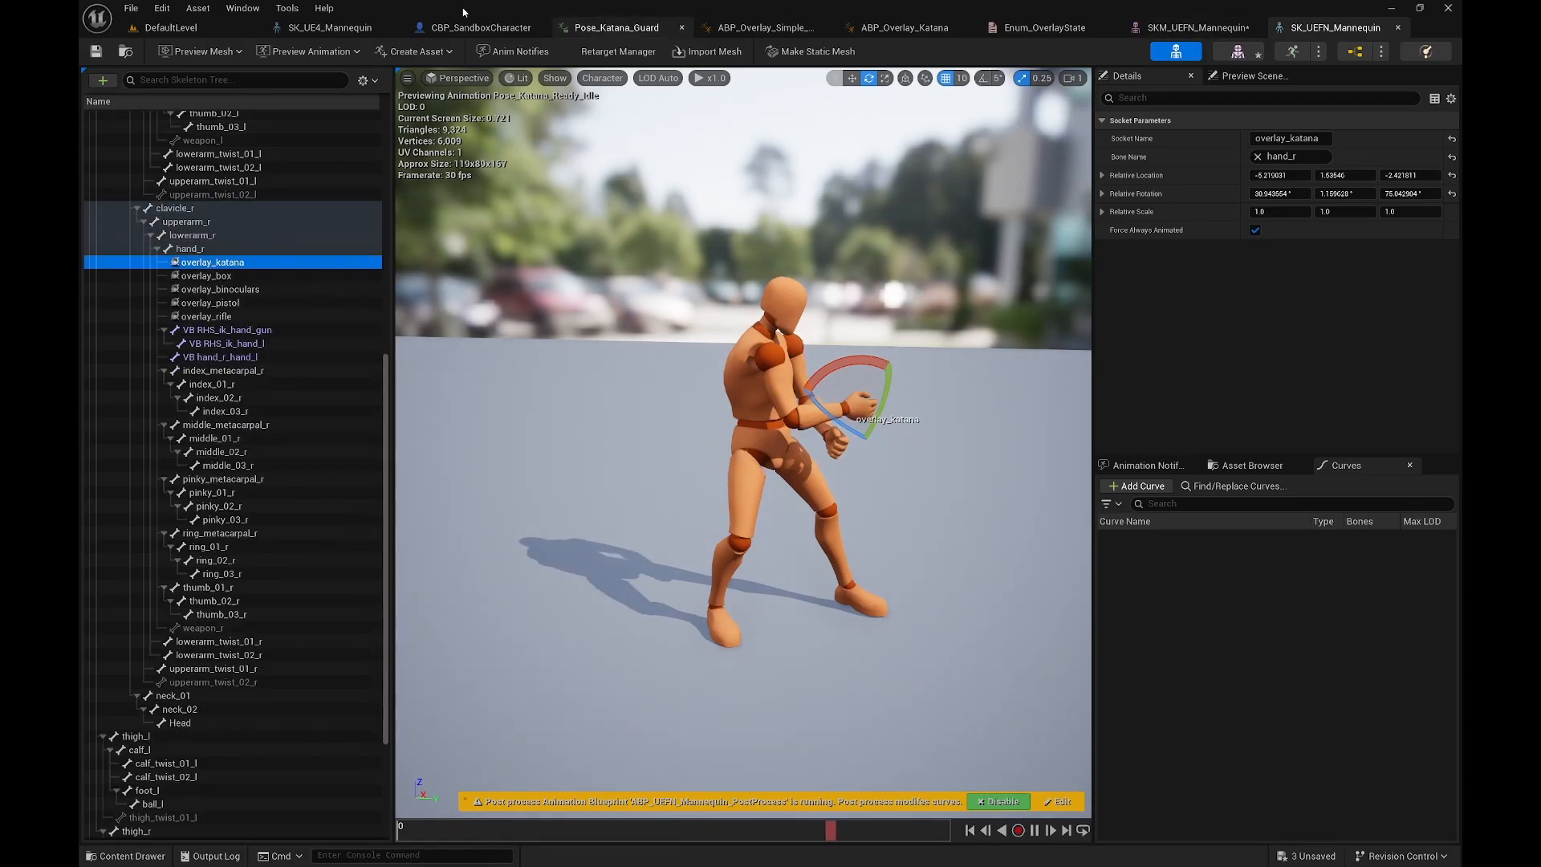
# Step: In UpdateOverlayState of CBP_SandboxCharacter, give the katana Attach Object to Hand node socket name ovelay_katana and the Odachi static mesh, then compile and save
pyautogui.click(480, 28)
pyautogui.scroll(5, 770, 434)
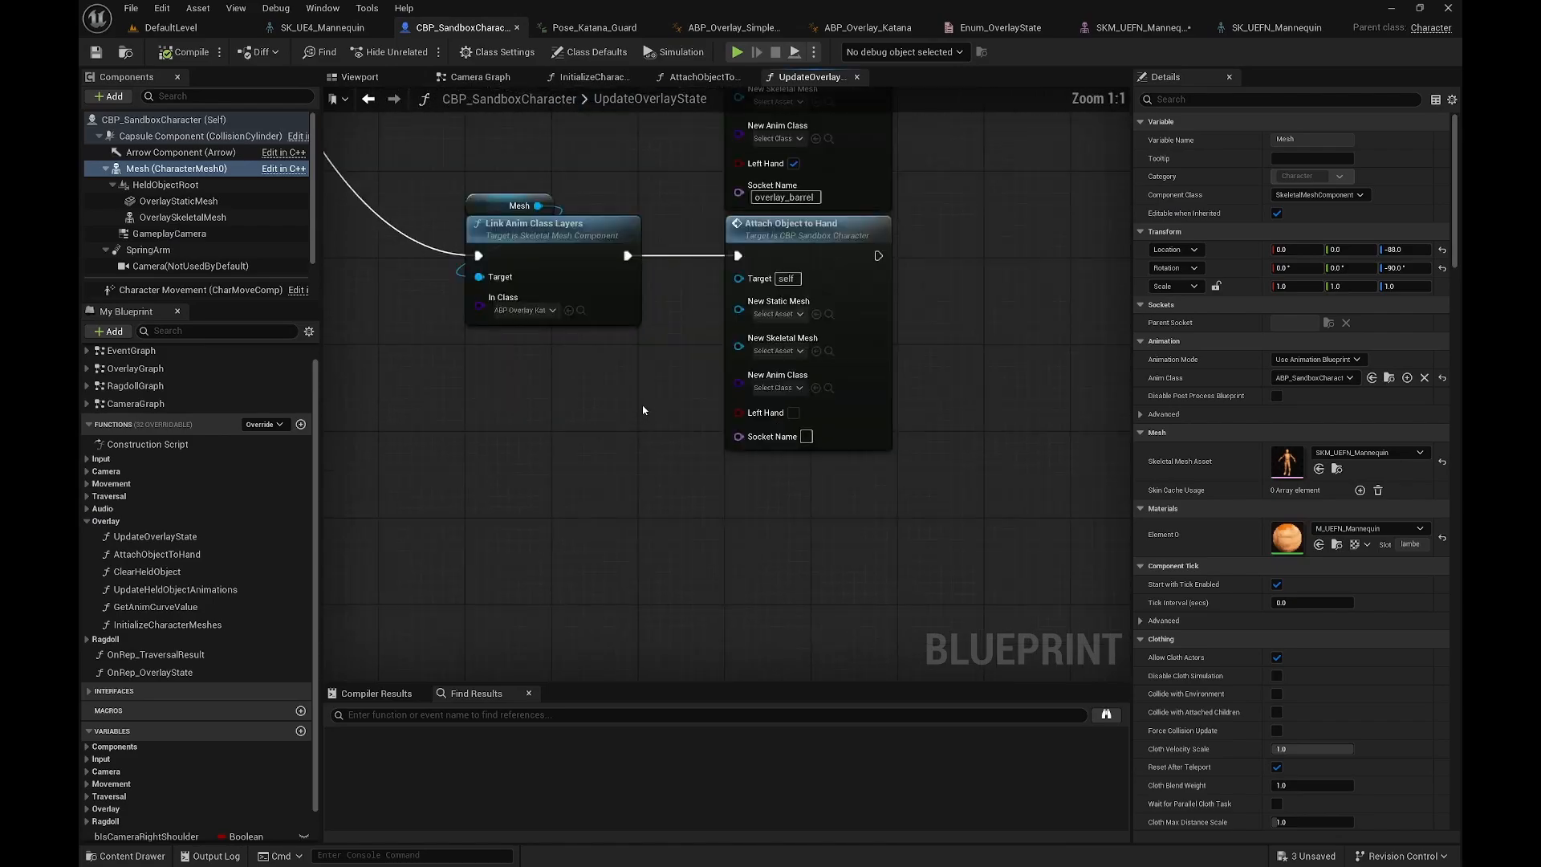
pyautogui.moveTo(771, 434); pyautogui.dragTo(766, 492, button='right')
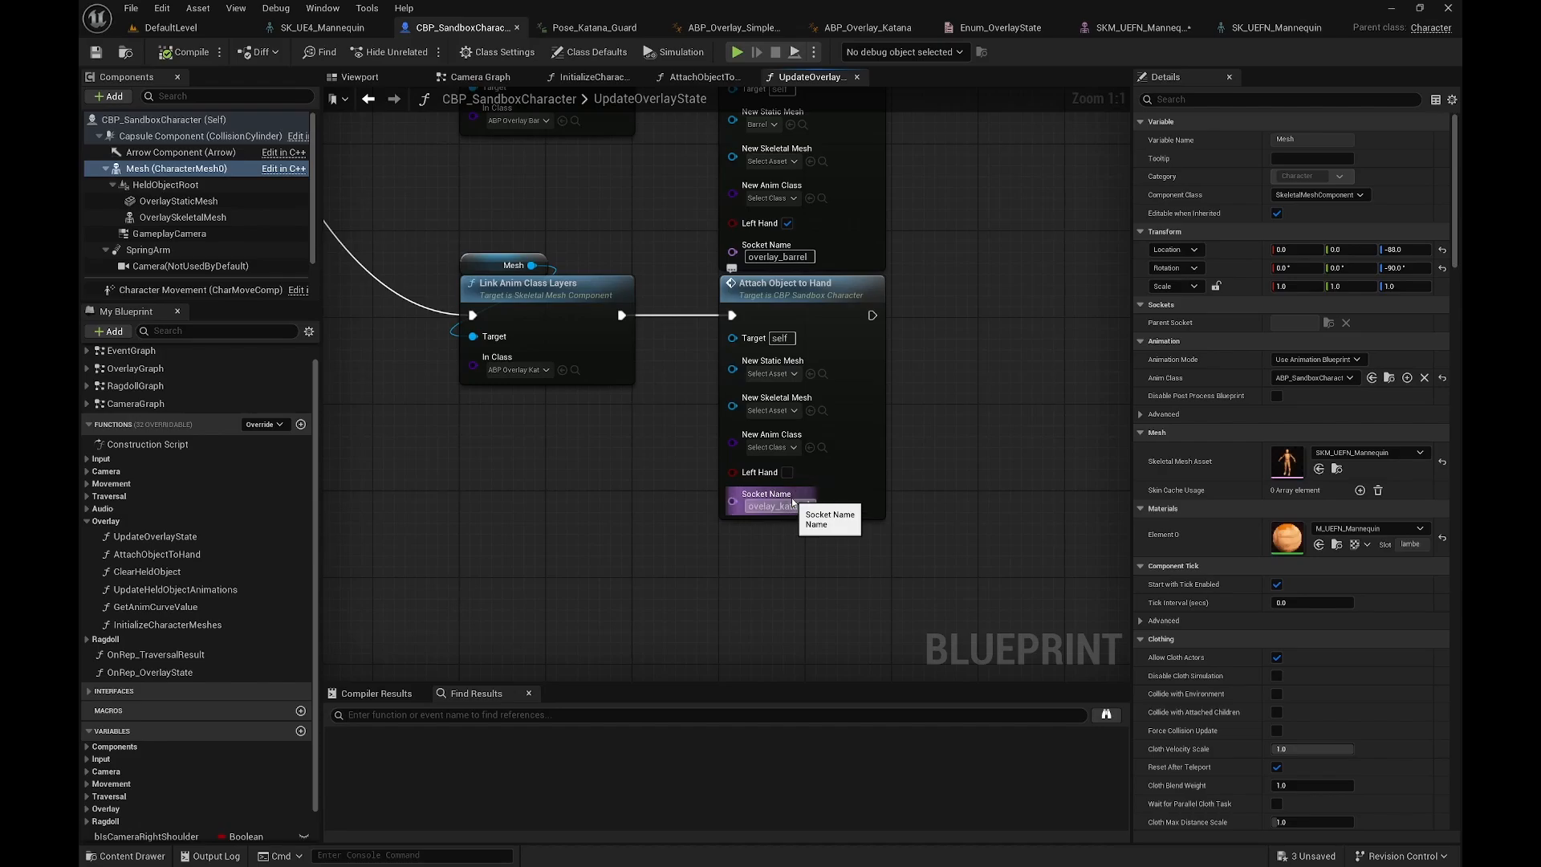
pyautogui.click(777, 374)
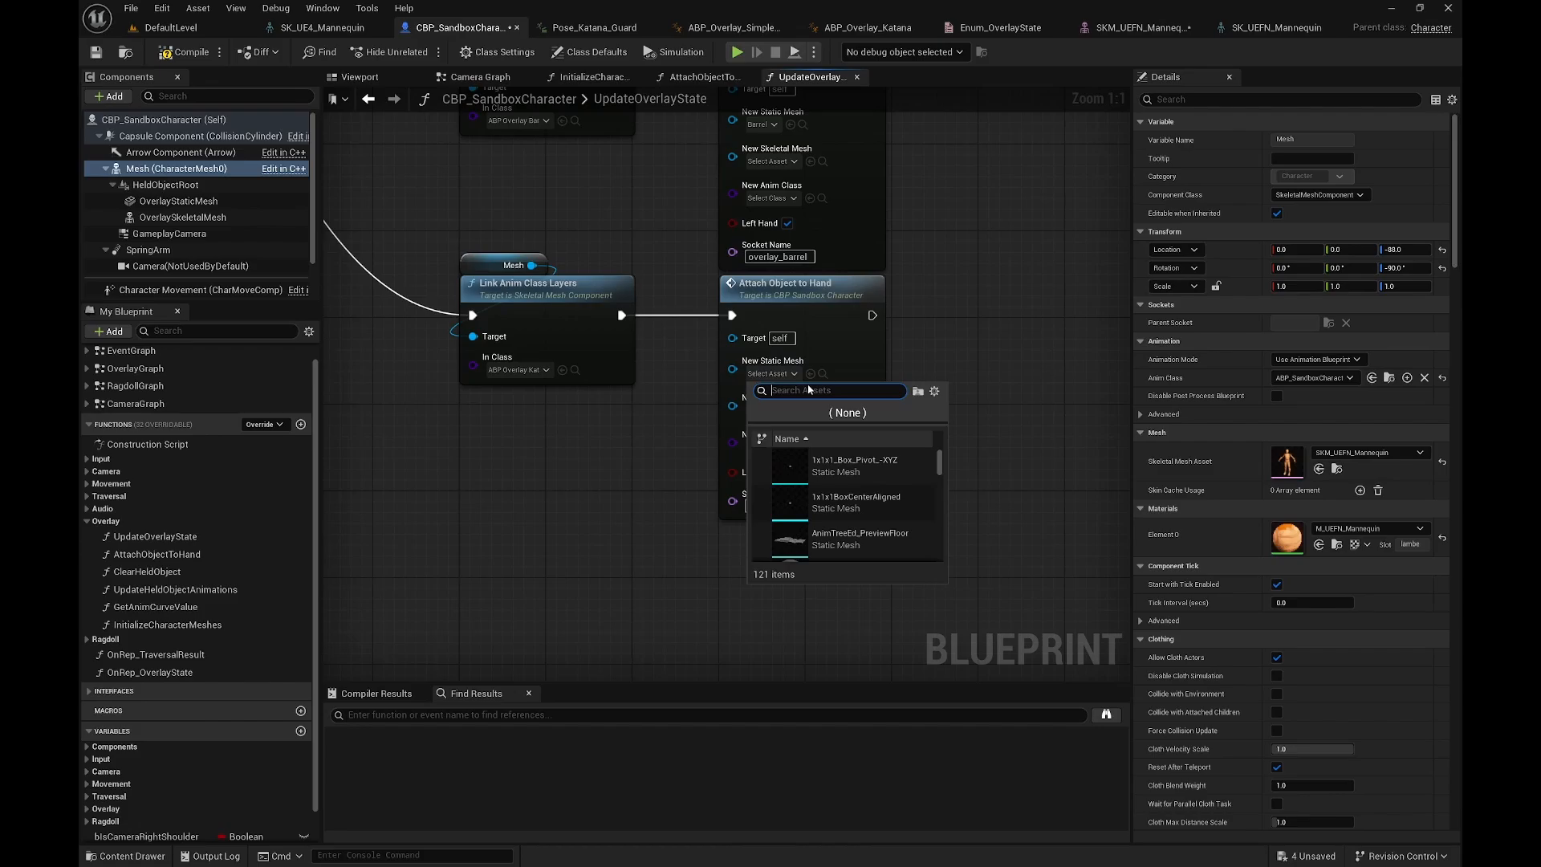
pyautogui.write('odachi')
pyautogui.click(855, 465)
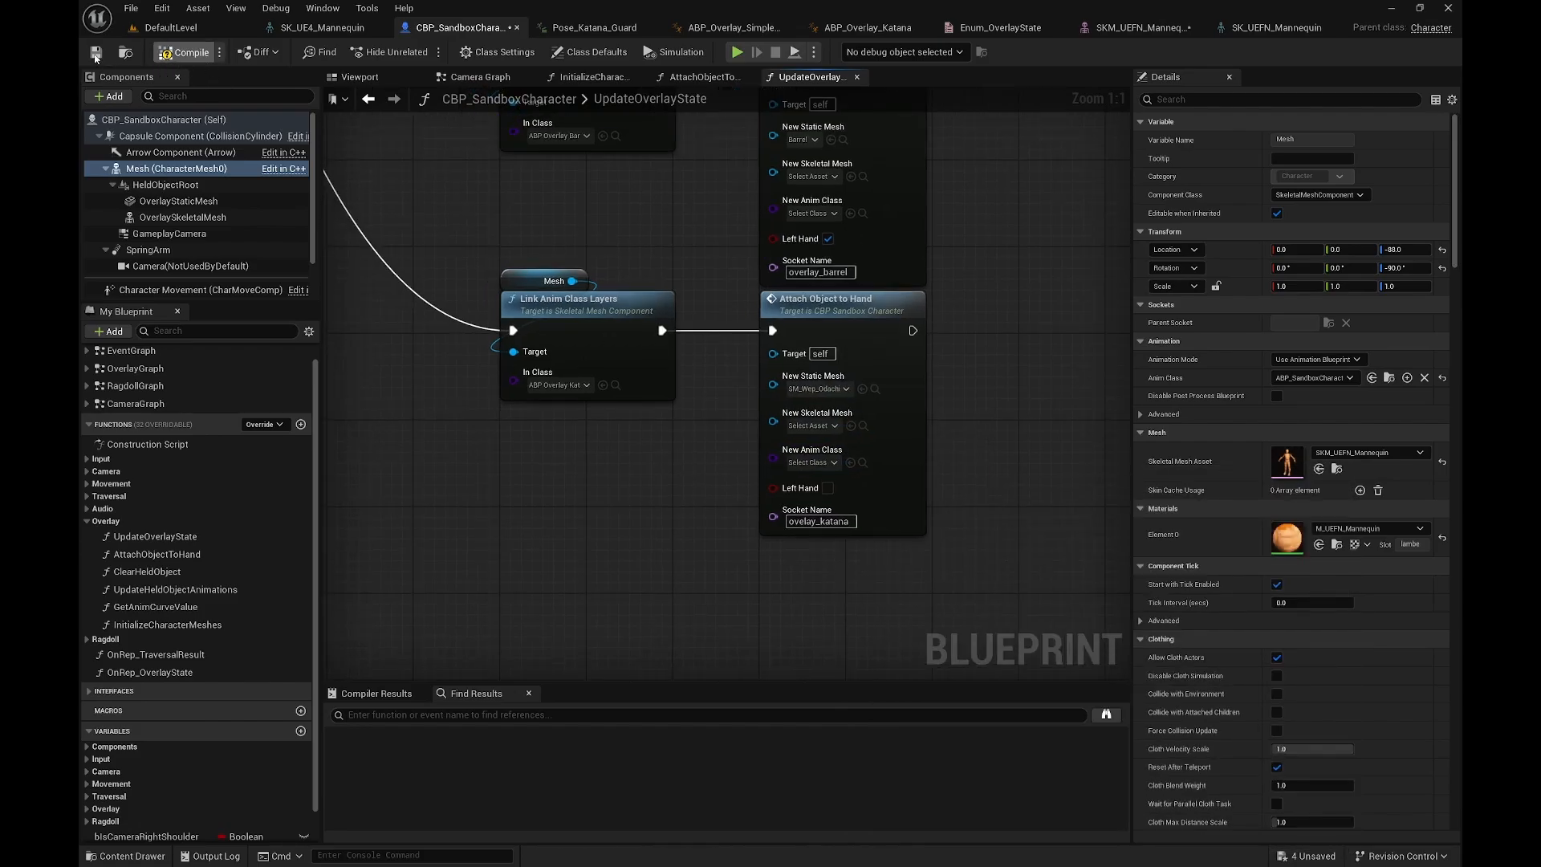
pyautogui.click(95, 53)
# Step: Play the game, switch the character to the Katana overlay, check where the sword attaches while moving, and stop playing
pyautogui.click(736, 52)
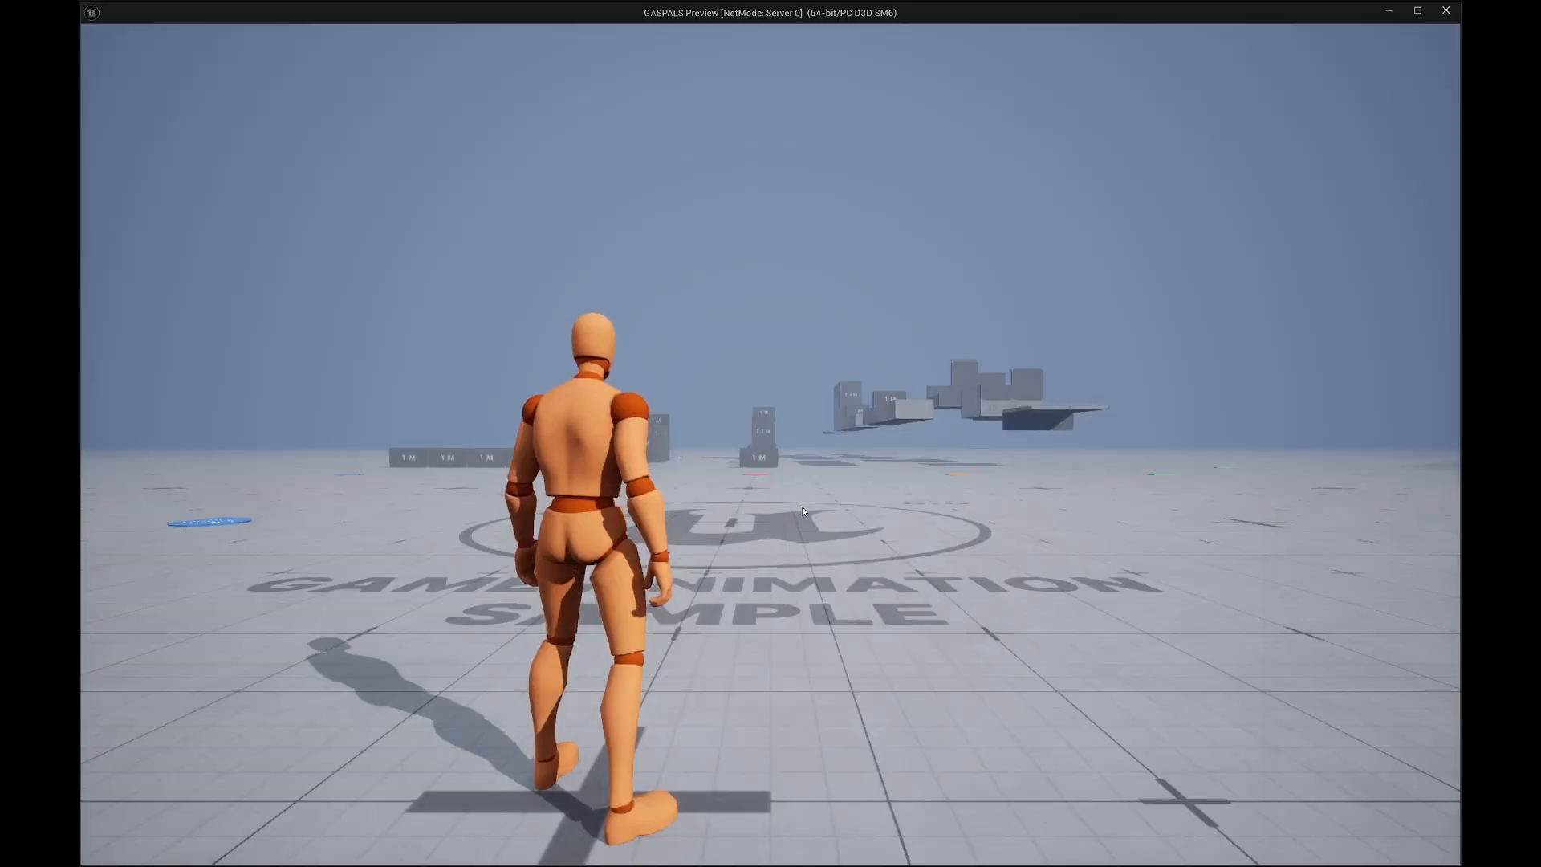
pyautogui.press('q')
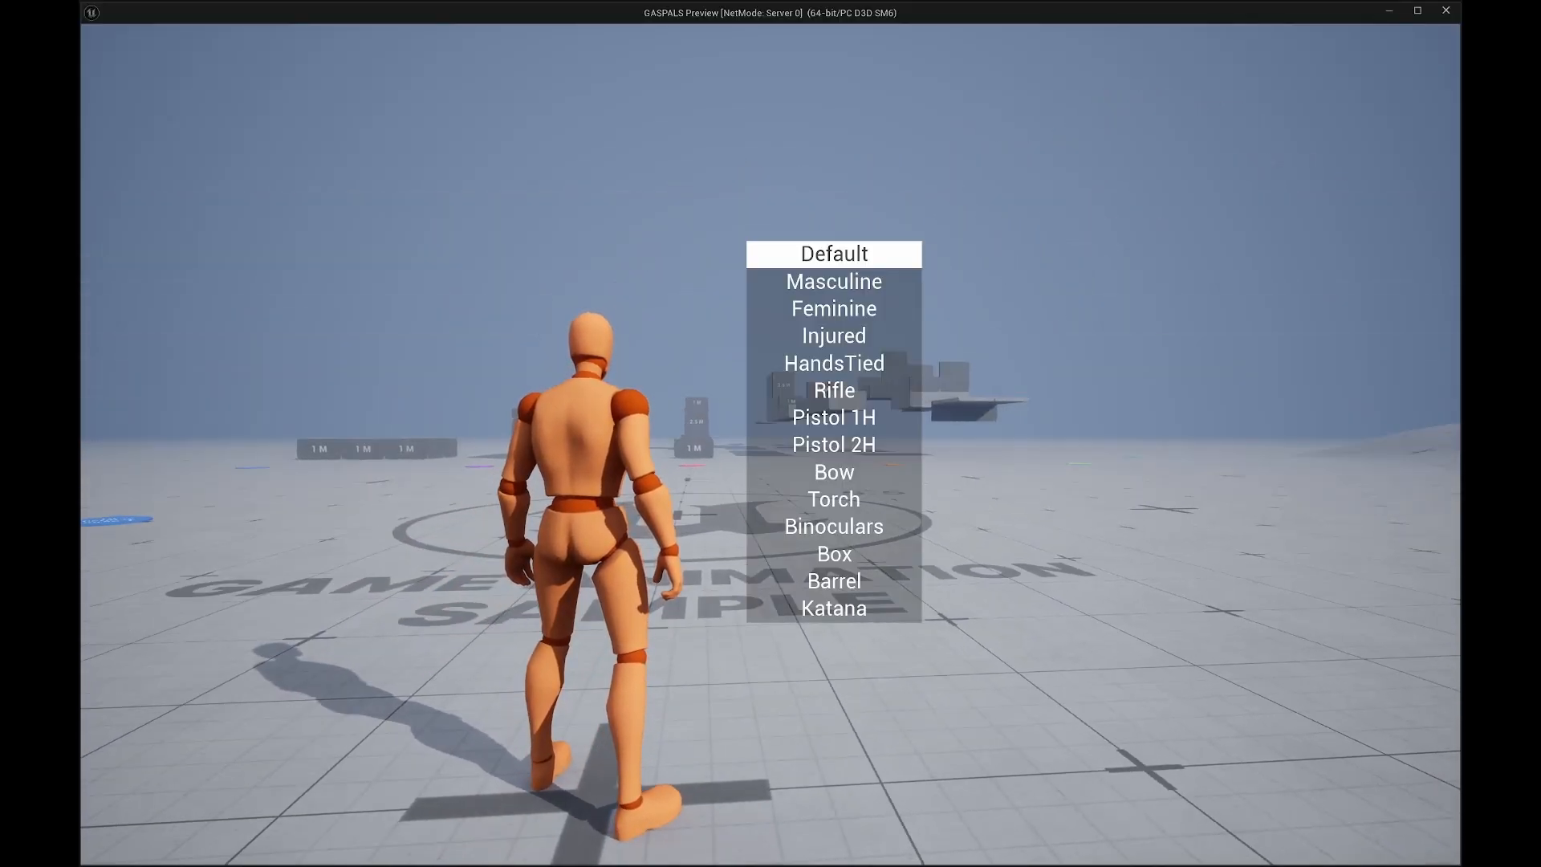
pyautogui.scroll(-3, 834, 432)
pyautogui.scroll(-10, 834, 432)
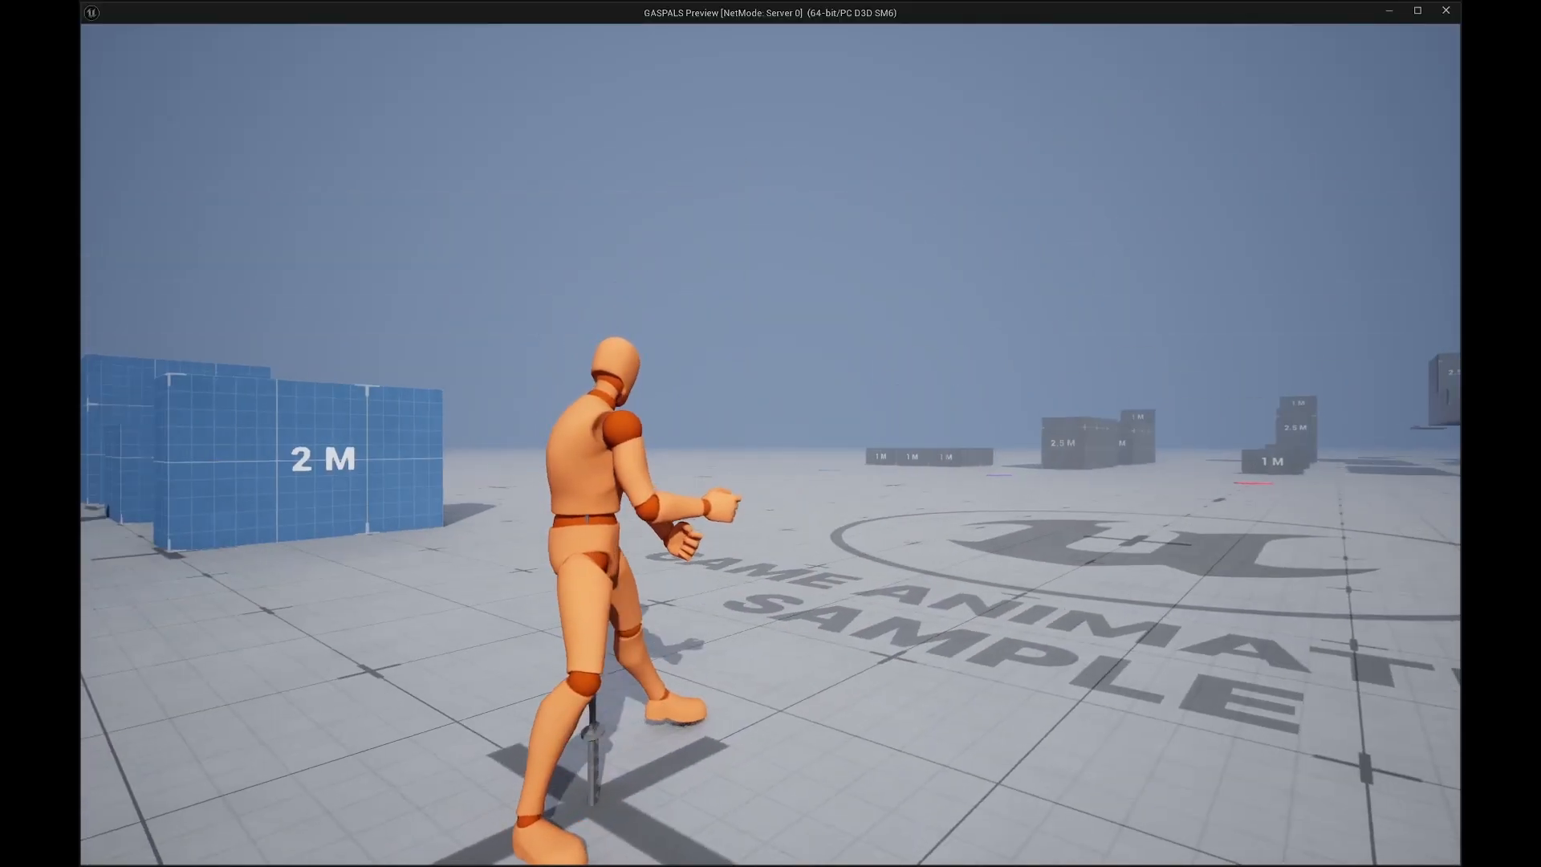
pyautogui.press('d')
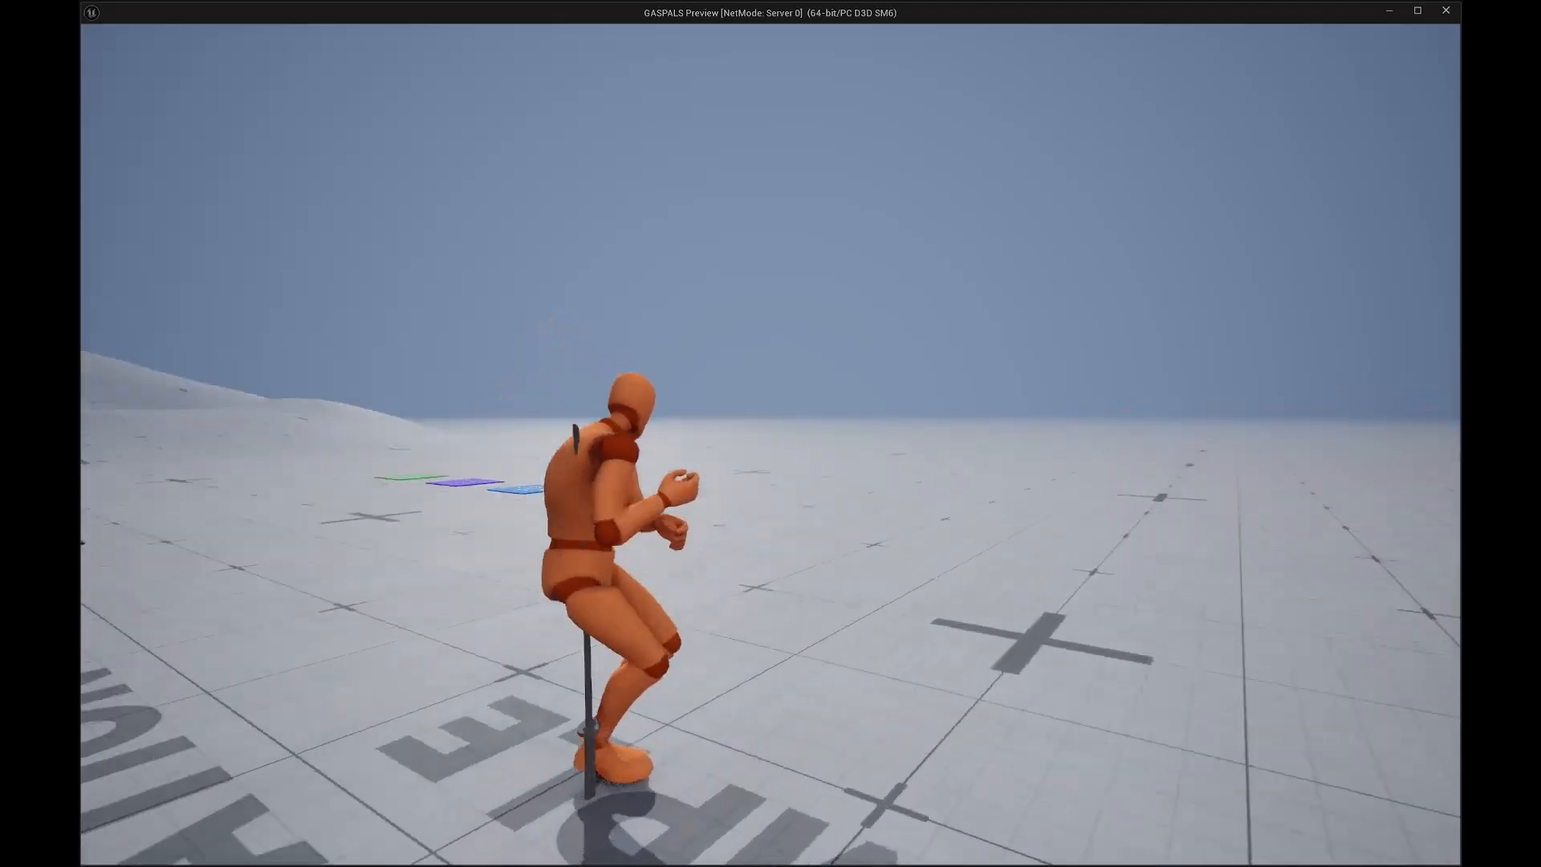
pyautogui.press('Escape')
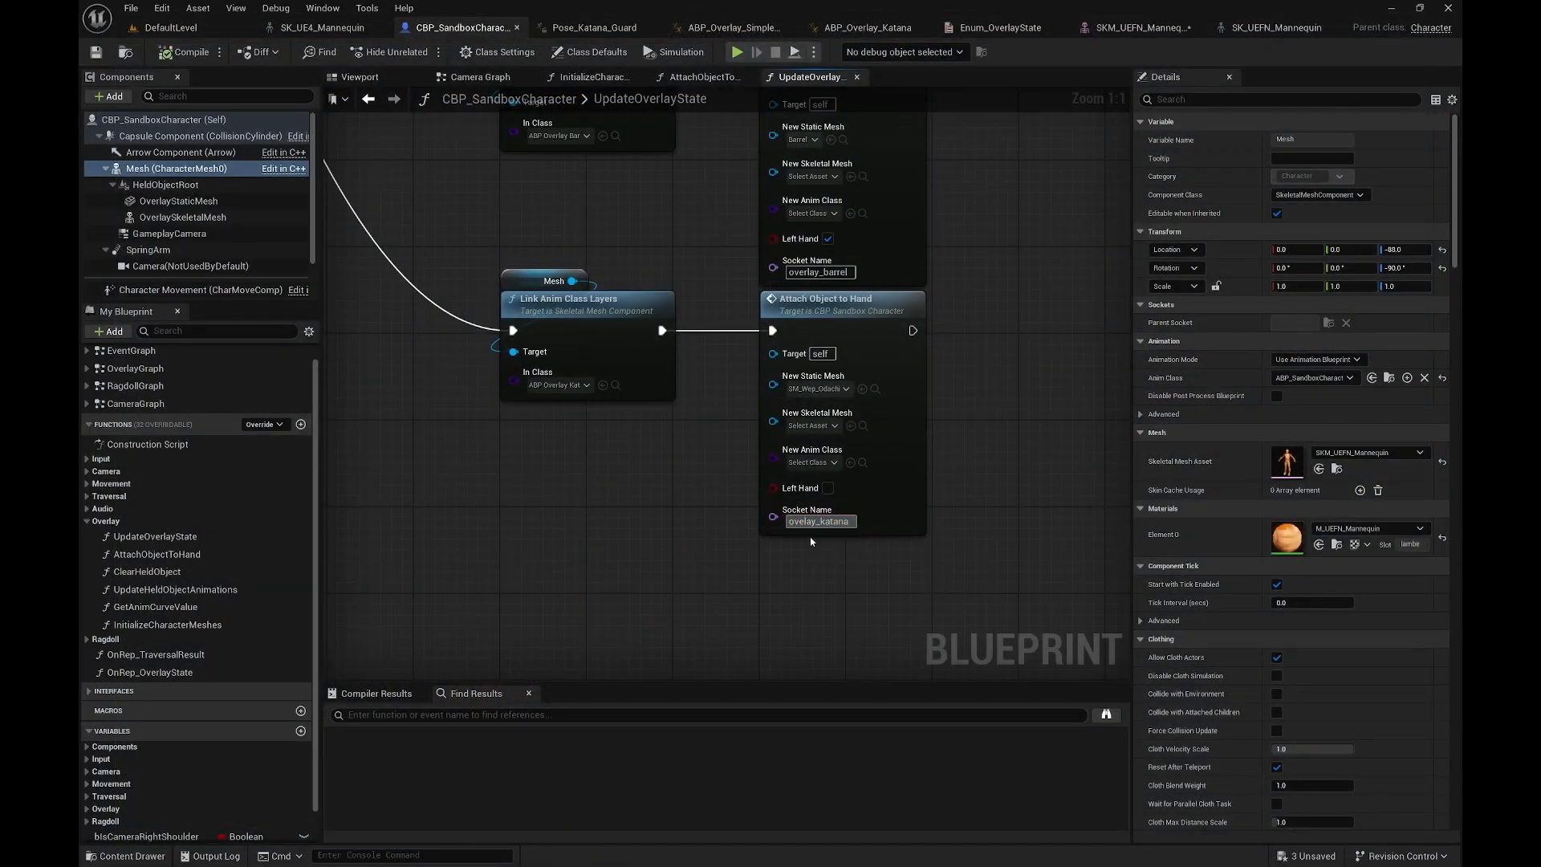
# Step: Correct the socket name on the katana Attach Object to Hand node to overlay_katana and compile the blueprint
pyautogui.press('Return')
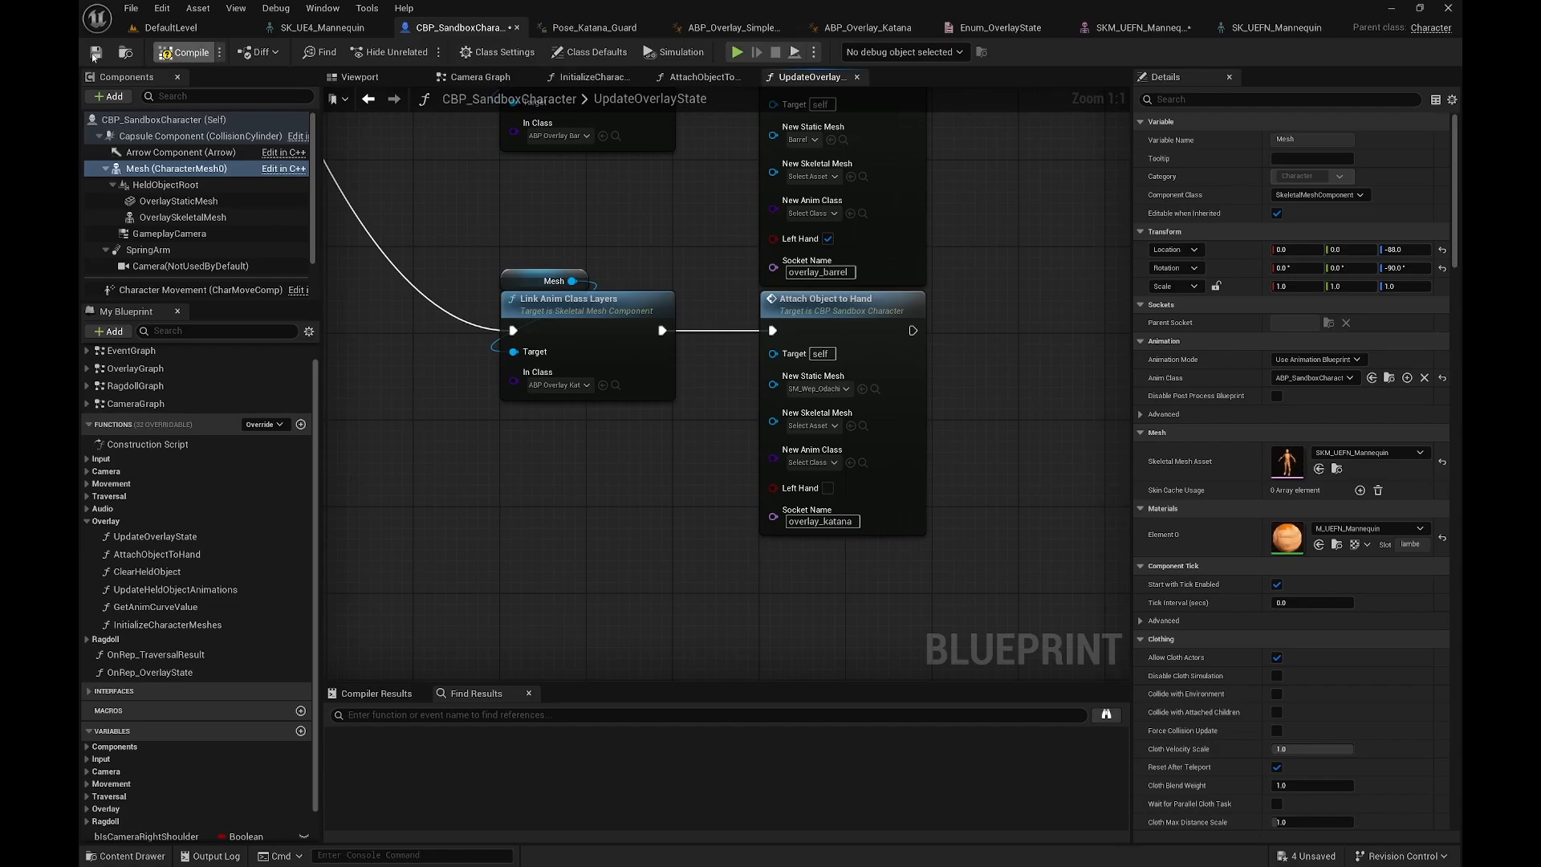
pyautogui.click(184, 53)
# Step: Play the game again with the Katana overlay, check how the sword sits in the character's hands, and stop playing
pyautogui.click(736, 55)
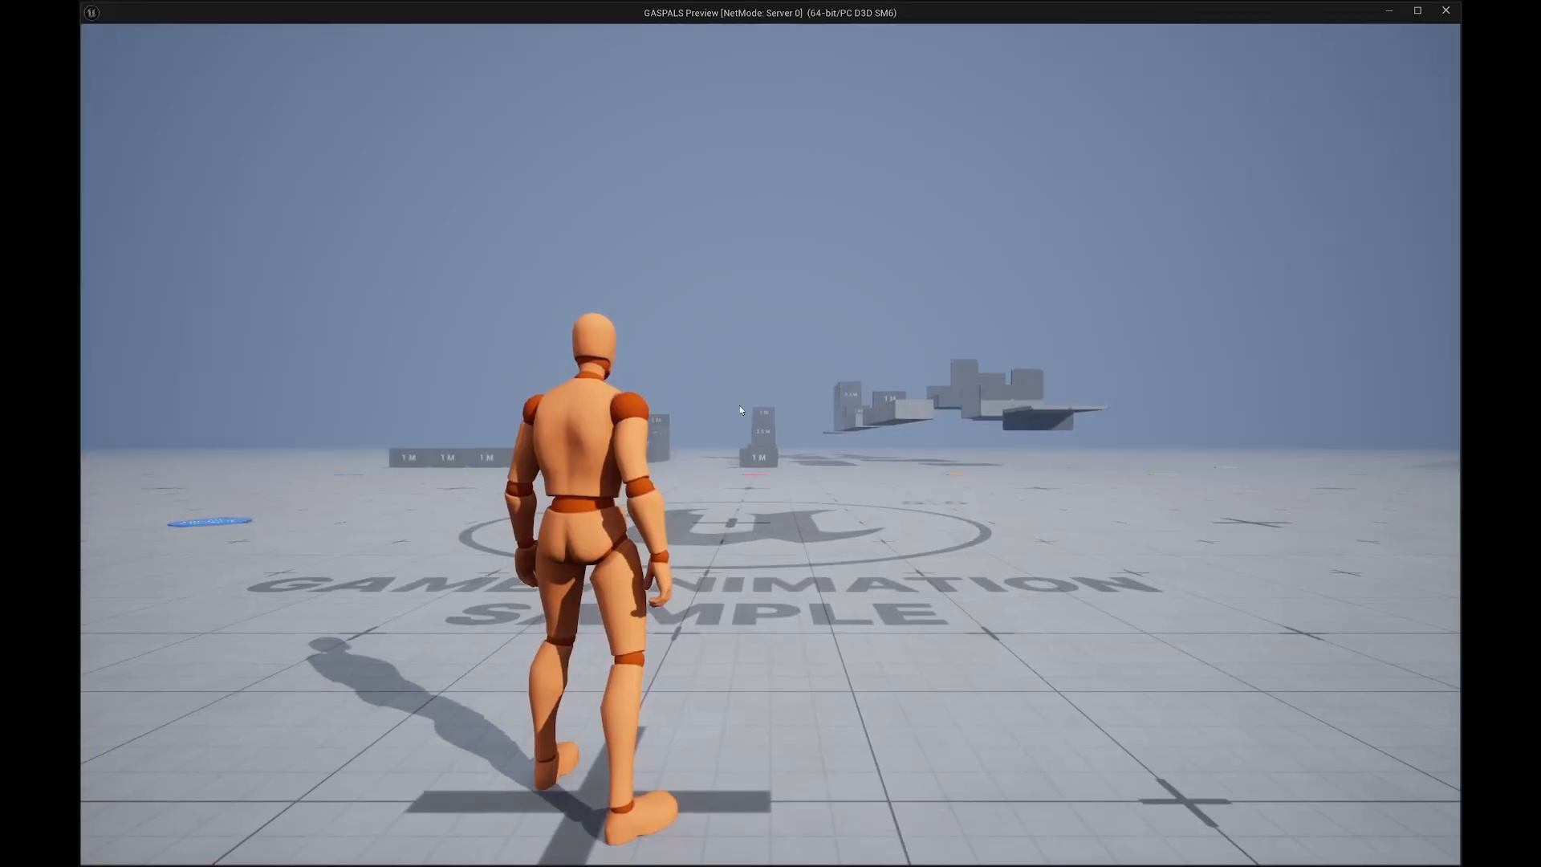
pyautogui.click(740, 406)
pyautogui.press('q')
pyautogui.scroll(-13, 825, 425)
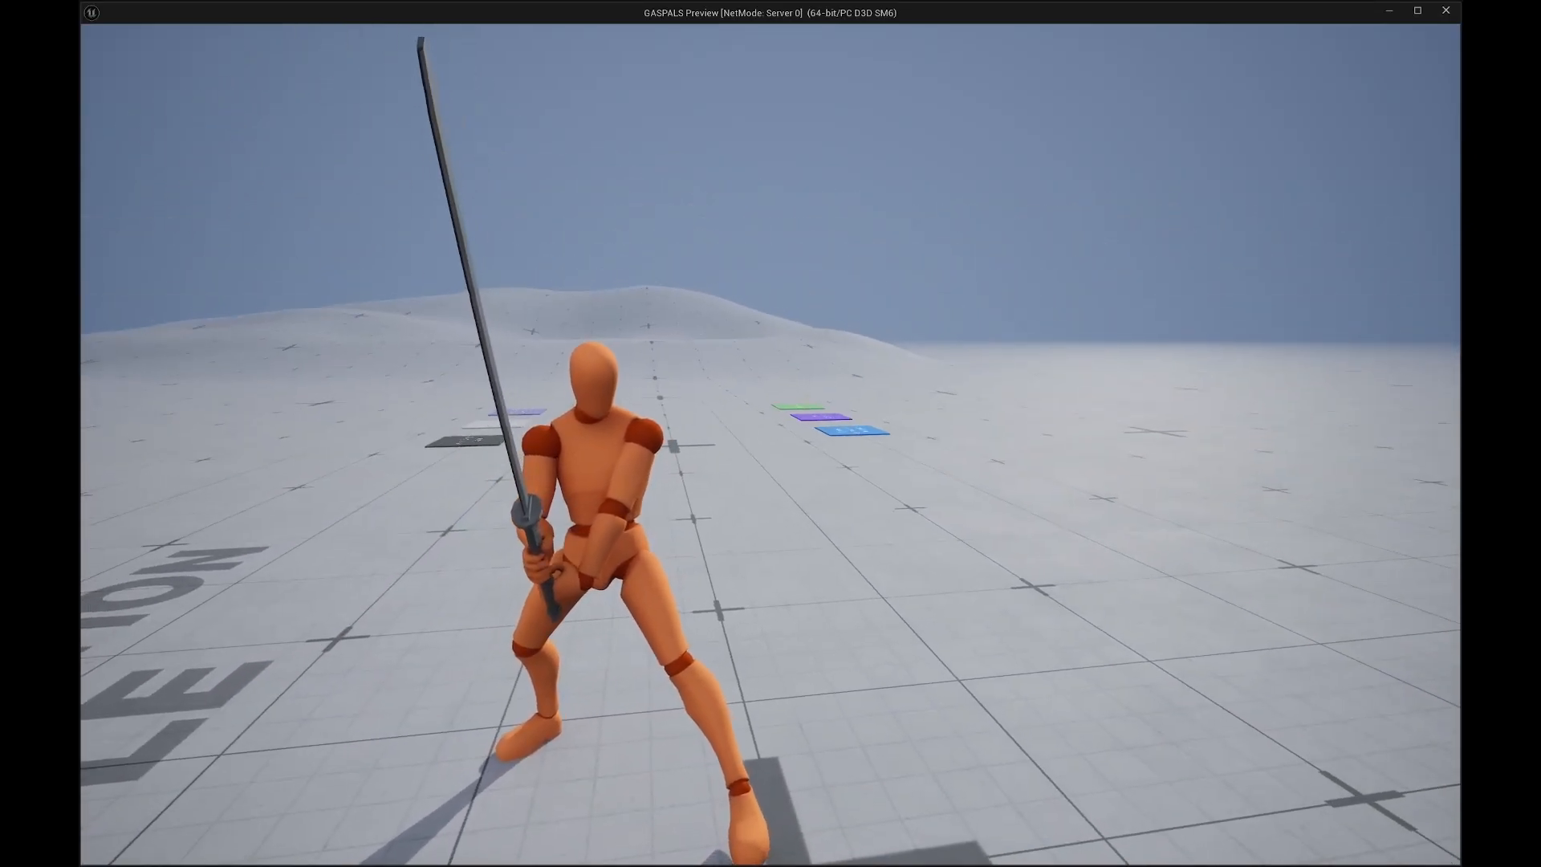
pyautogui.press('Escape')
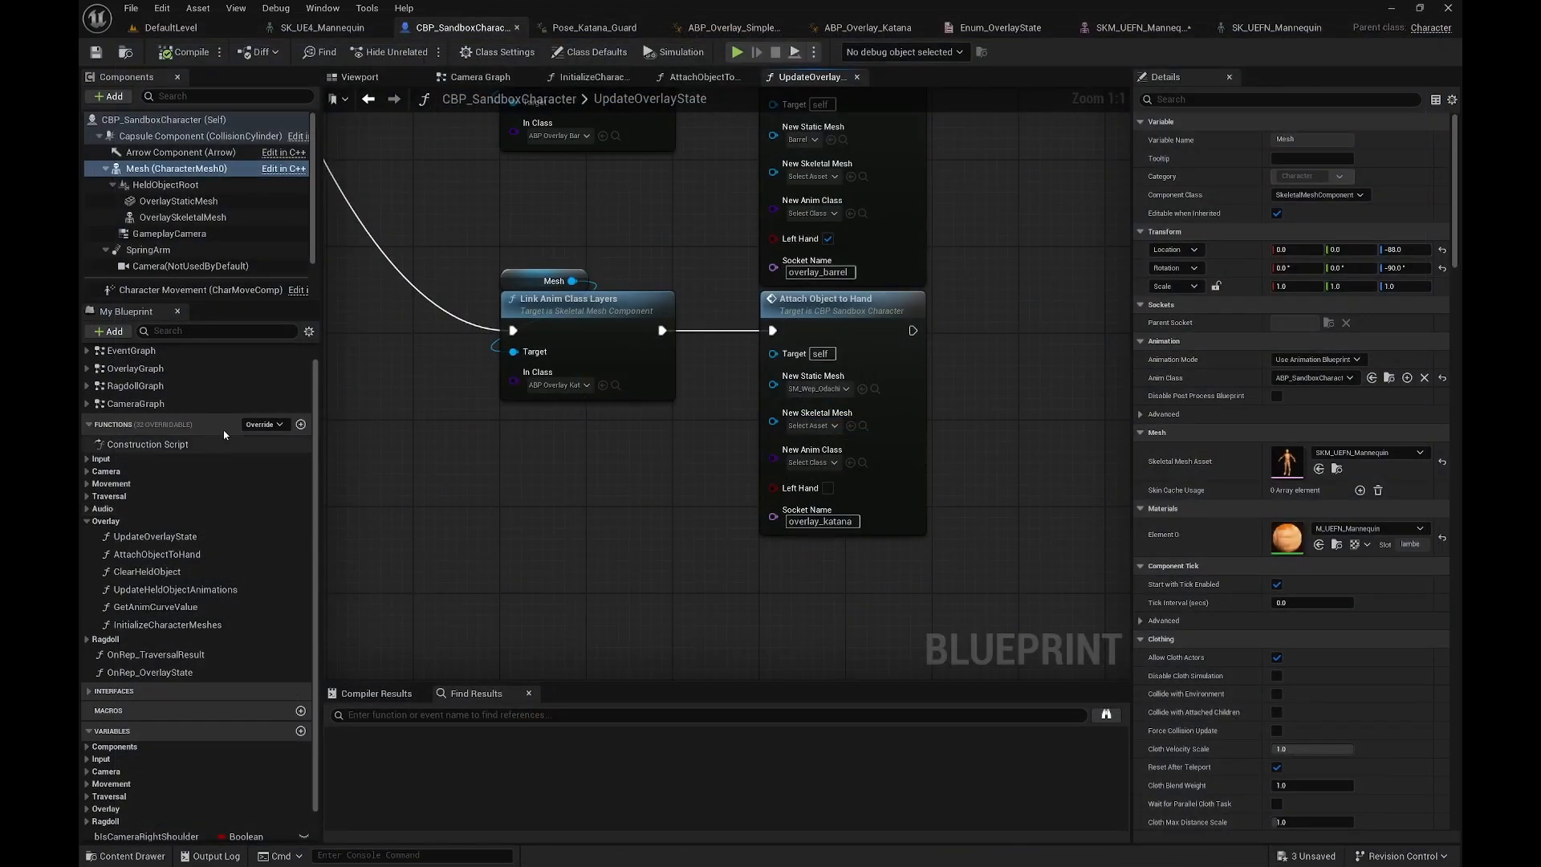
# Step: Open the Pose_Katana_Ready_Idle animation from the Pose_Katana_Guard animation editor
pyautogui.click(575, 29)
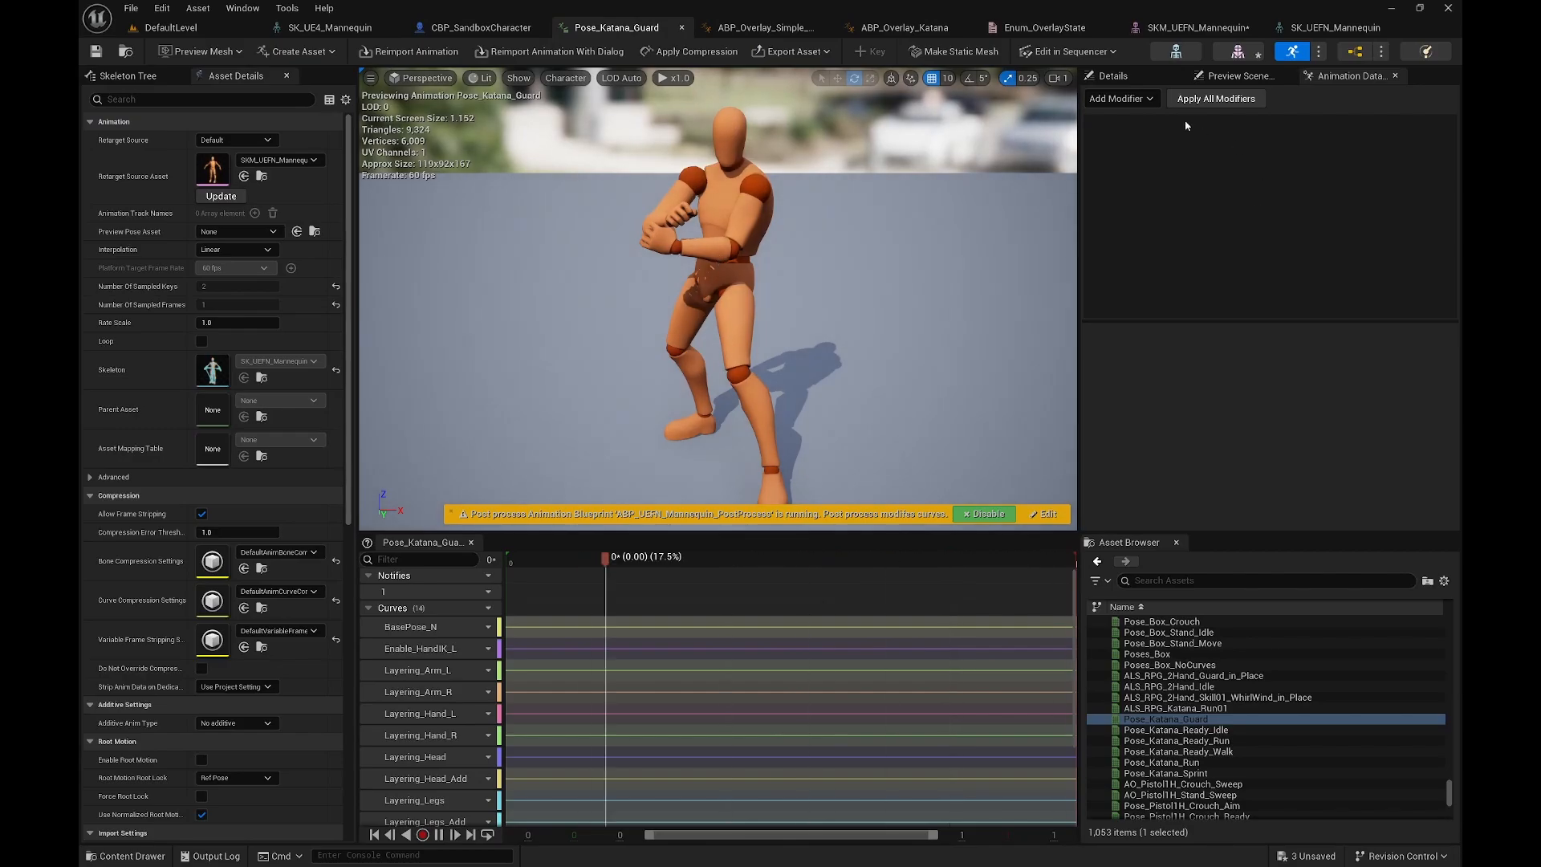
pyautogui.click(1114, 76)
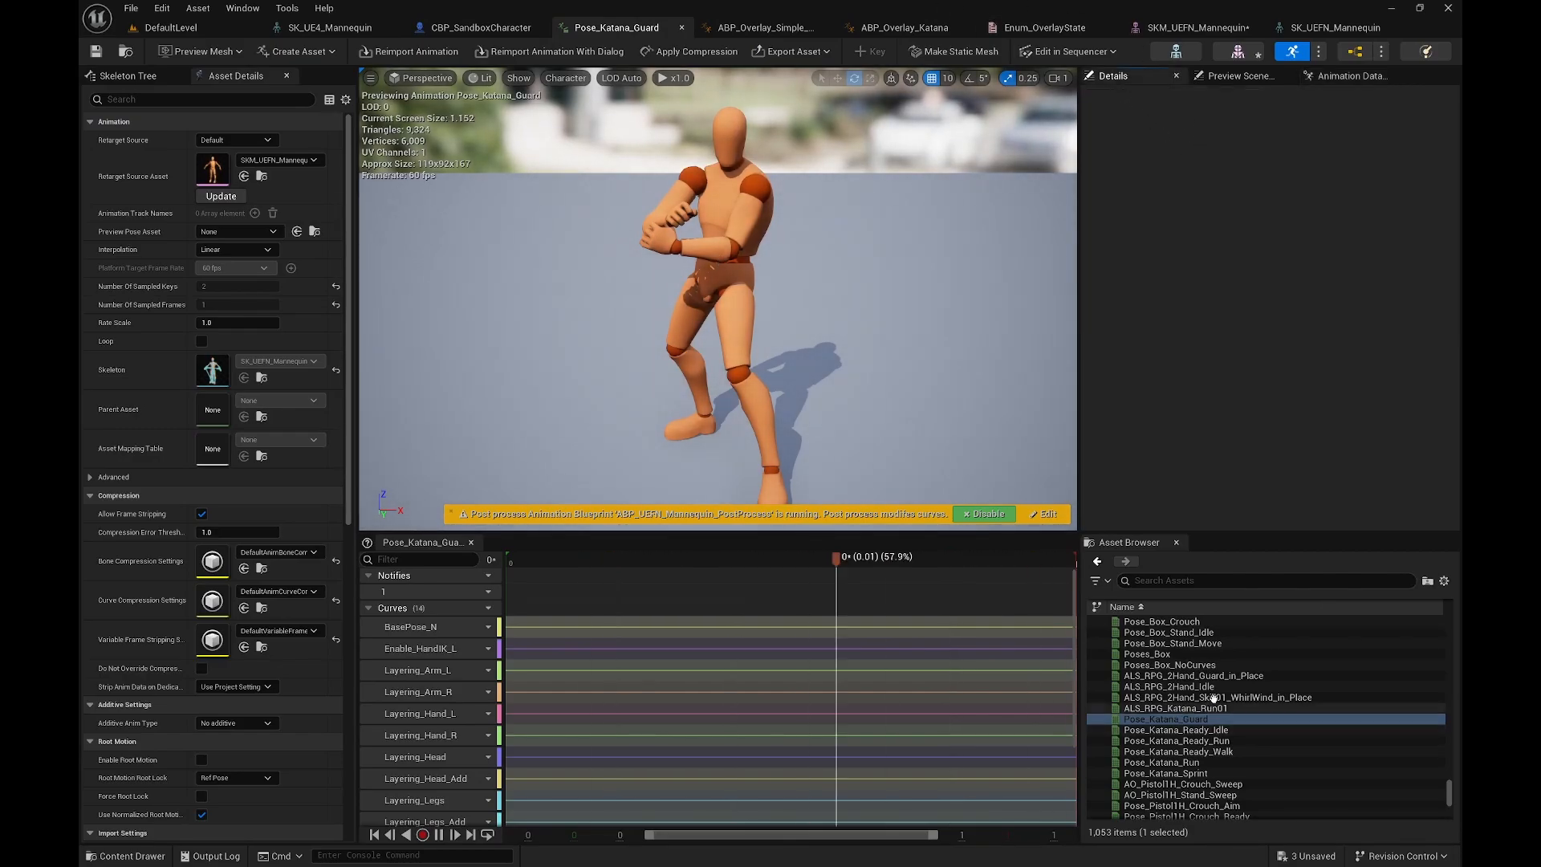
pyautogui.click(1221, 730)
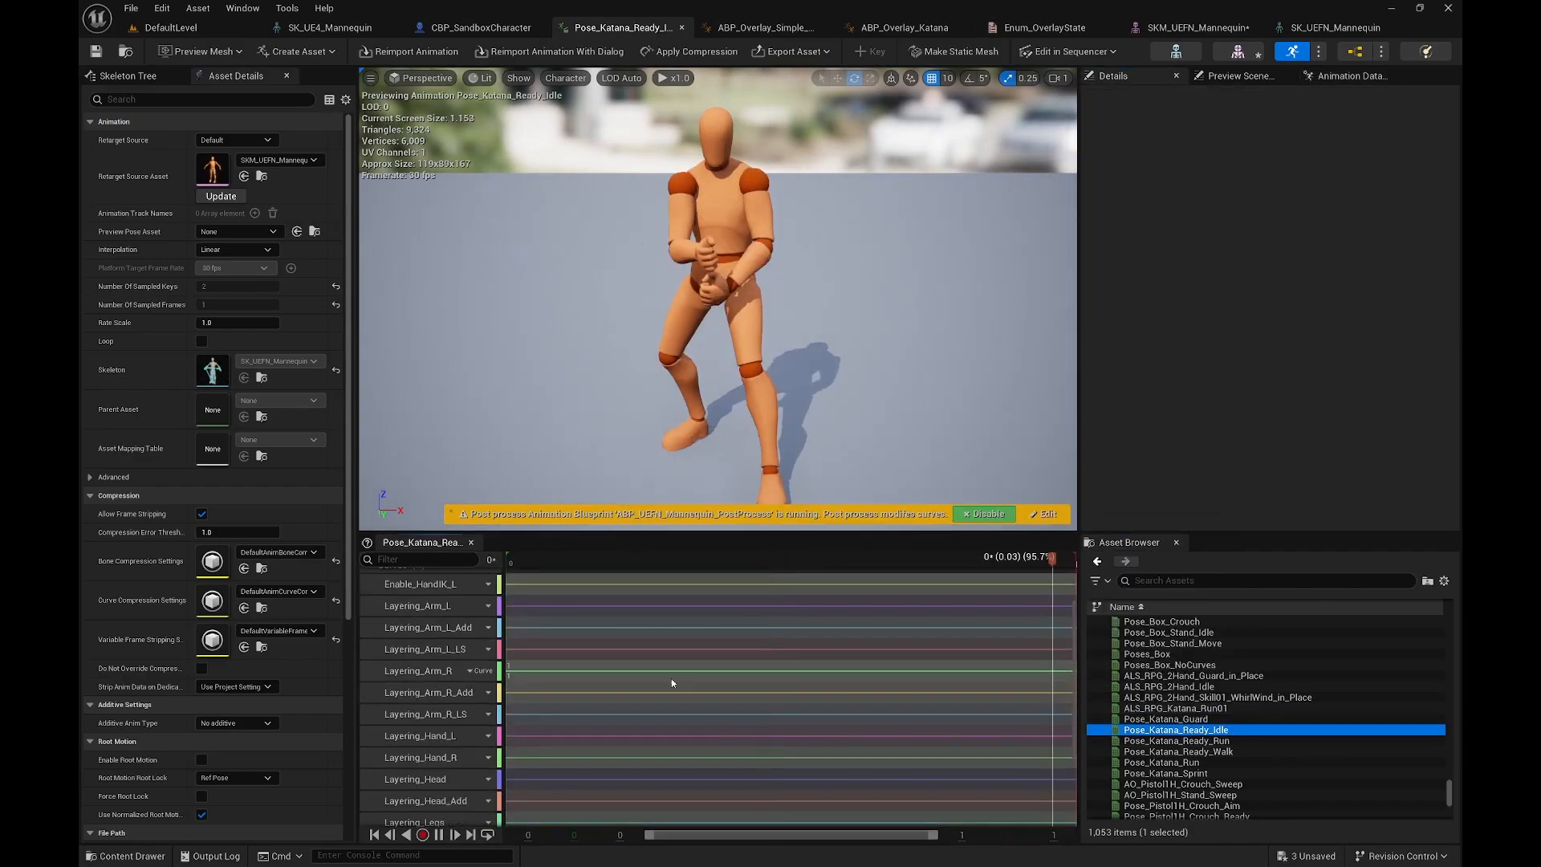
# Step: Set the keys of the Layering_Arm_L_Add, Layering_Arm_L_LS, Layering_Arm_R_Add and Layering_Arm_R_LS curves to 0.0 in the Curve Editor
pyautogui.scroll(-1, 517, 653)
pyautogui.click(527, 651)
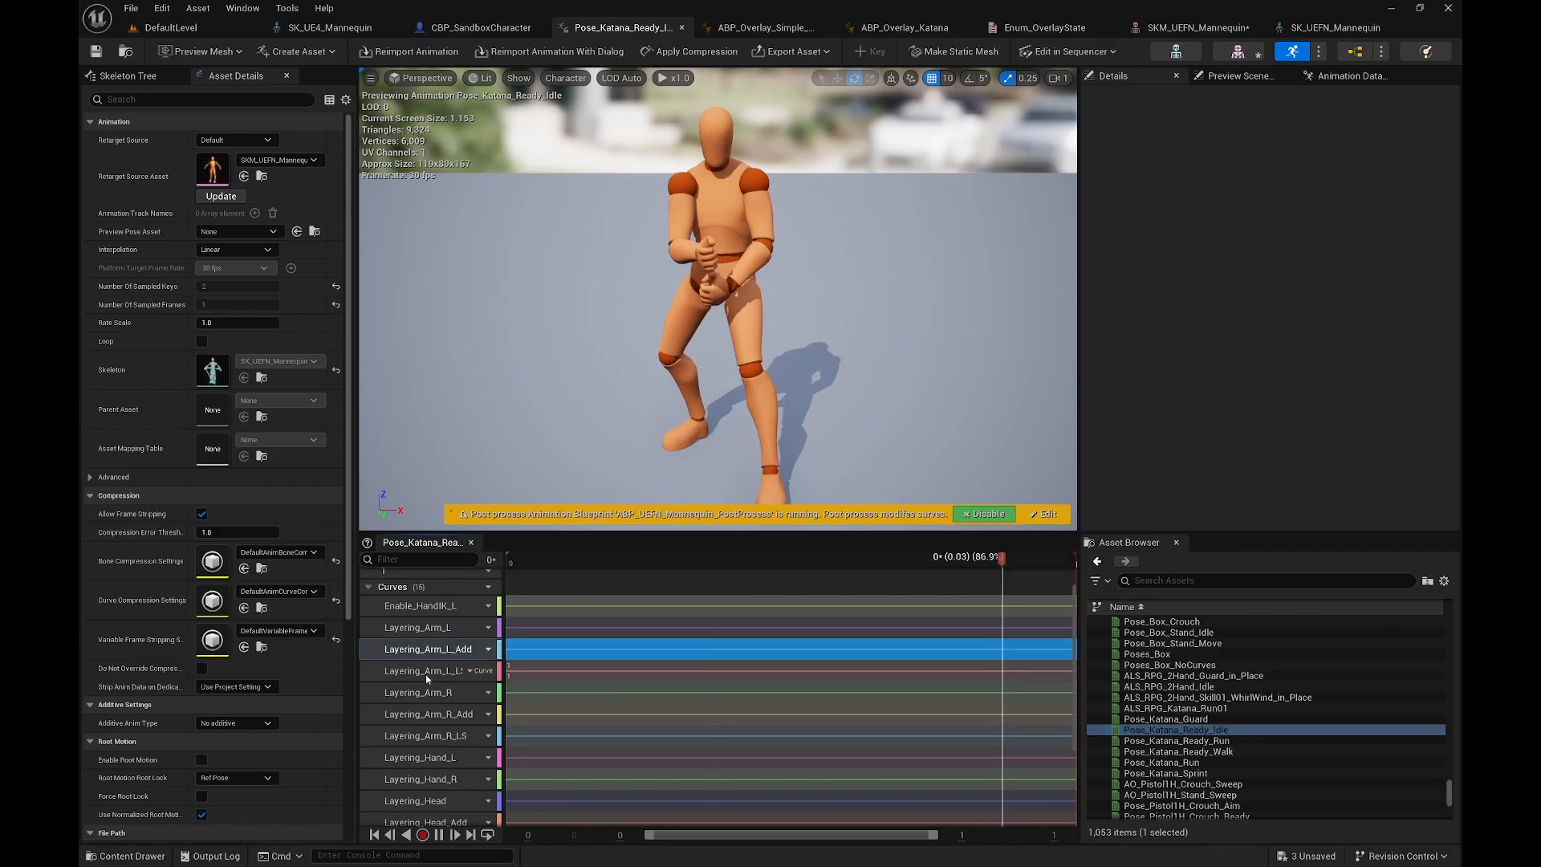
pyautogui.keyDown('ctrl'); pyautogui.click(551, 671); pyautogui.keyUp('ctrl')
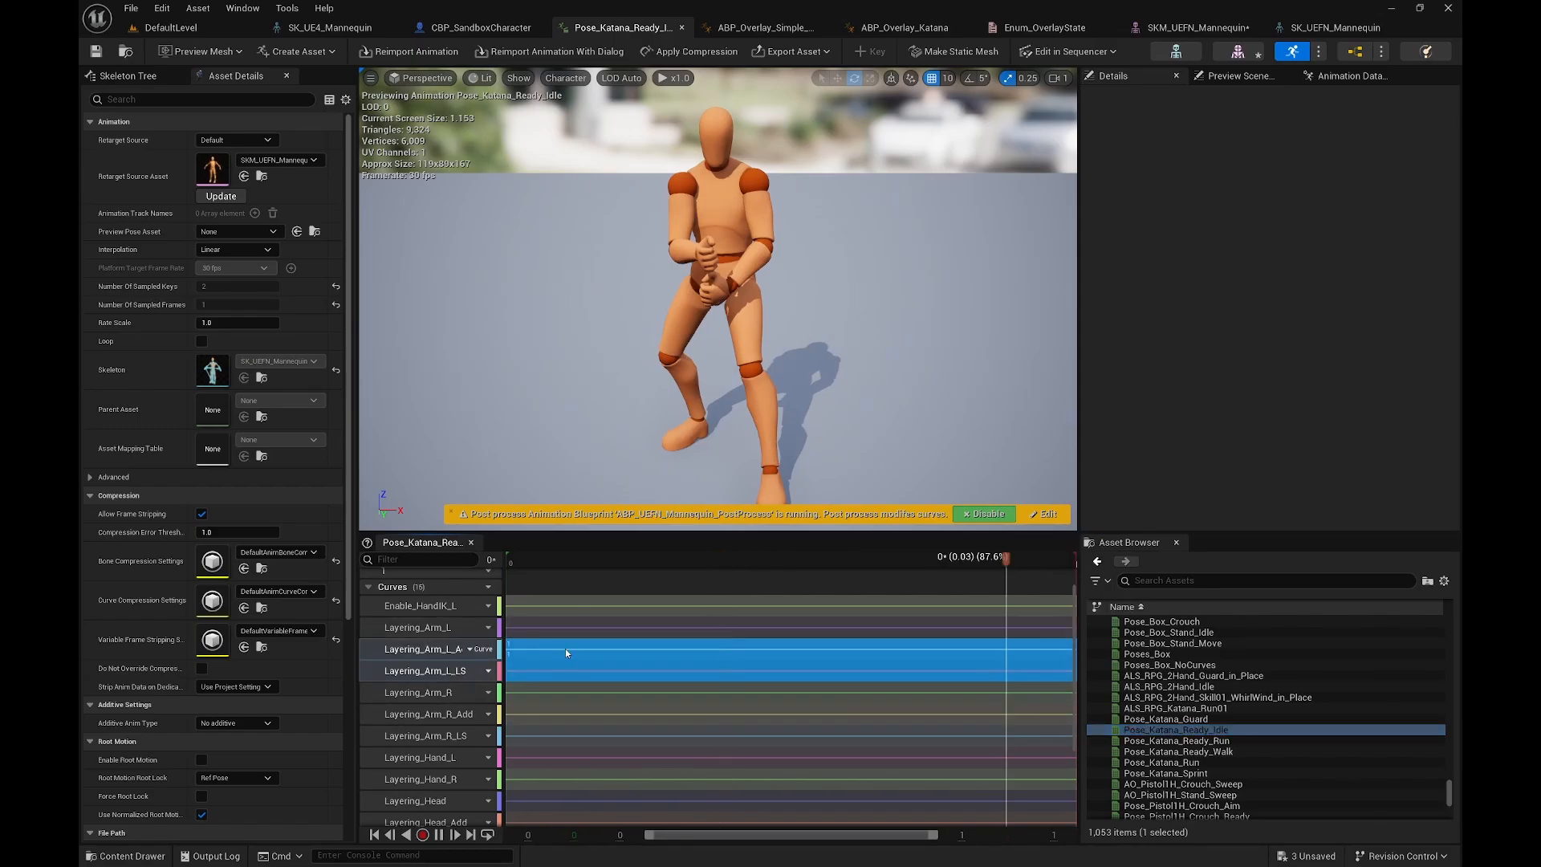
pyautogui.keyDown('ctrl'); pyautogui.click(550, 695); pyautogui.keyUp('ctrl')
pyautogui.keyDown('ctrl'); pyautogui.click(447, 695); pyautogui.keyUp('ctrl')
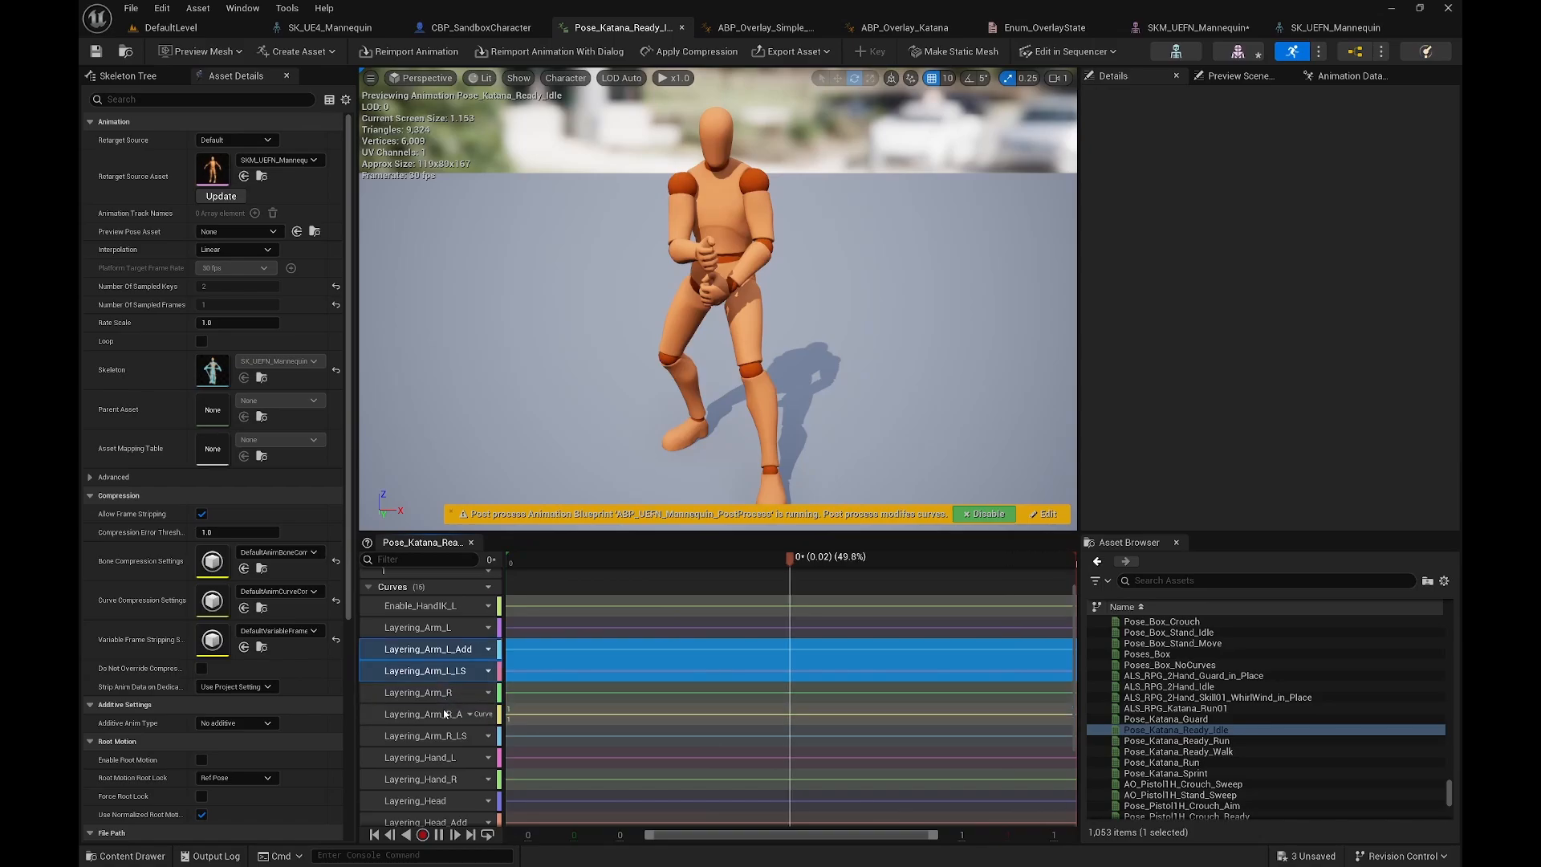
pyautogui.keyDown('ctrl'); pyautogui.click(516, 714); pyautogui.keyUp('ctrl')
pyautogui.keyDown('ctrl'); pyautogui.click(516, 736); pyautogui.keyUp('ctrl')
pyautogui.rightClick(486, 674)
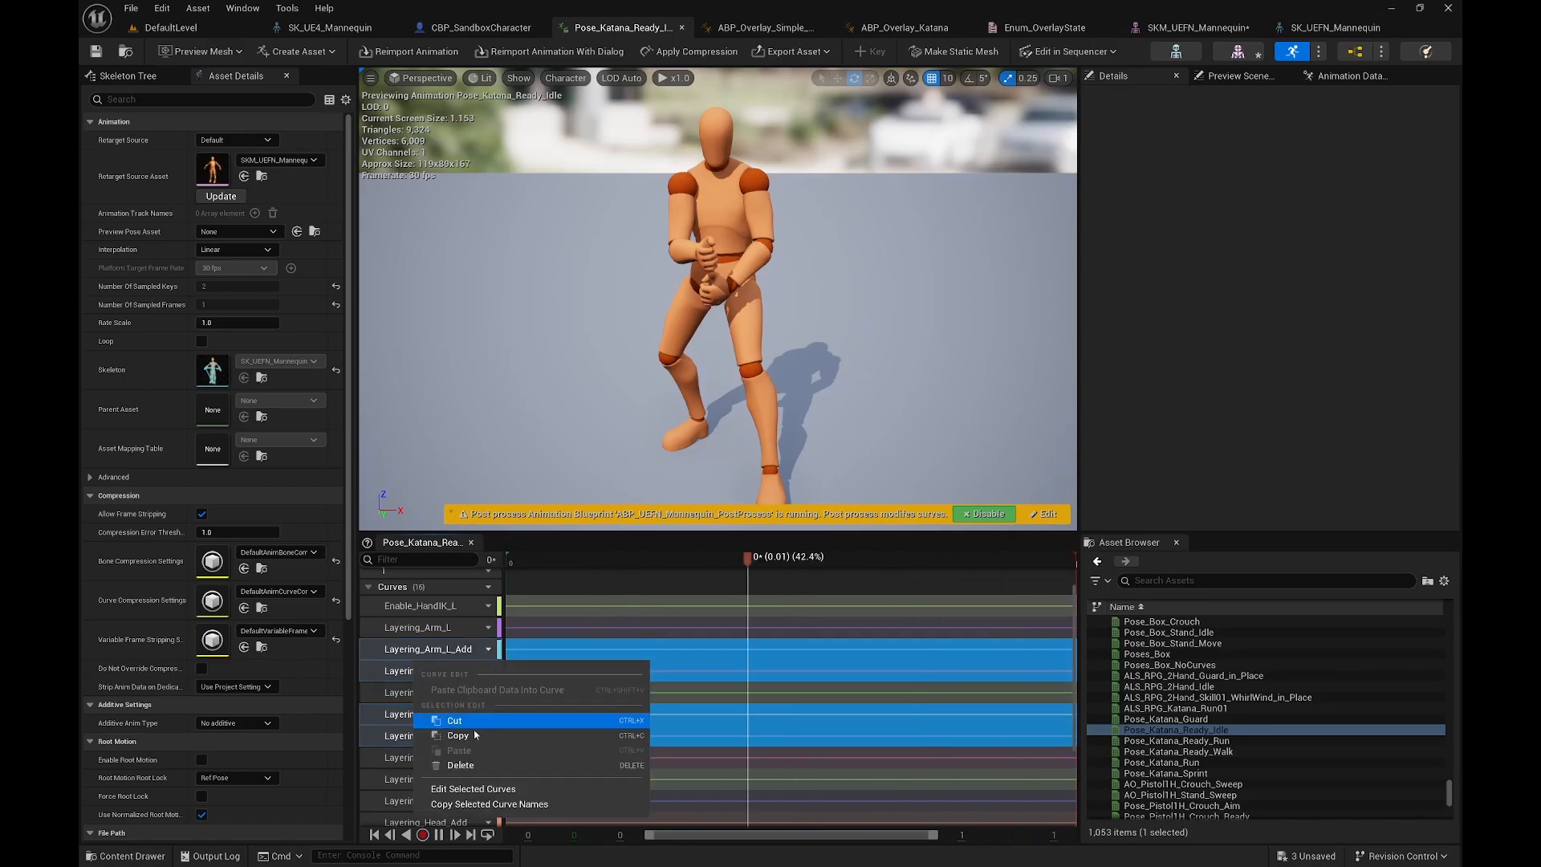
pyautogui.click(474, 789)
pyautogui.moveTo(993, 777); pyautogui.dragTo(994, 777)
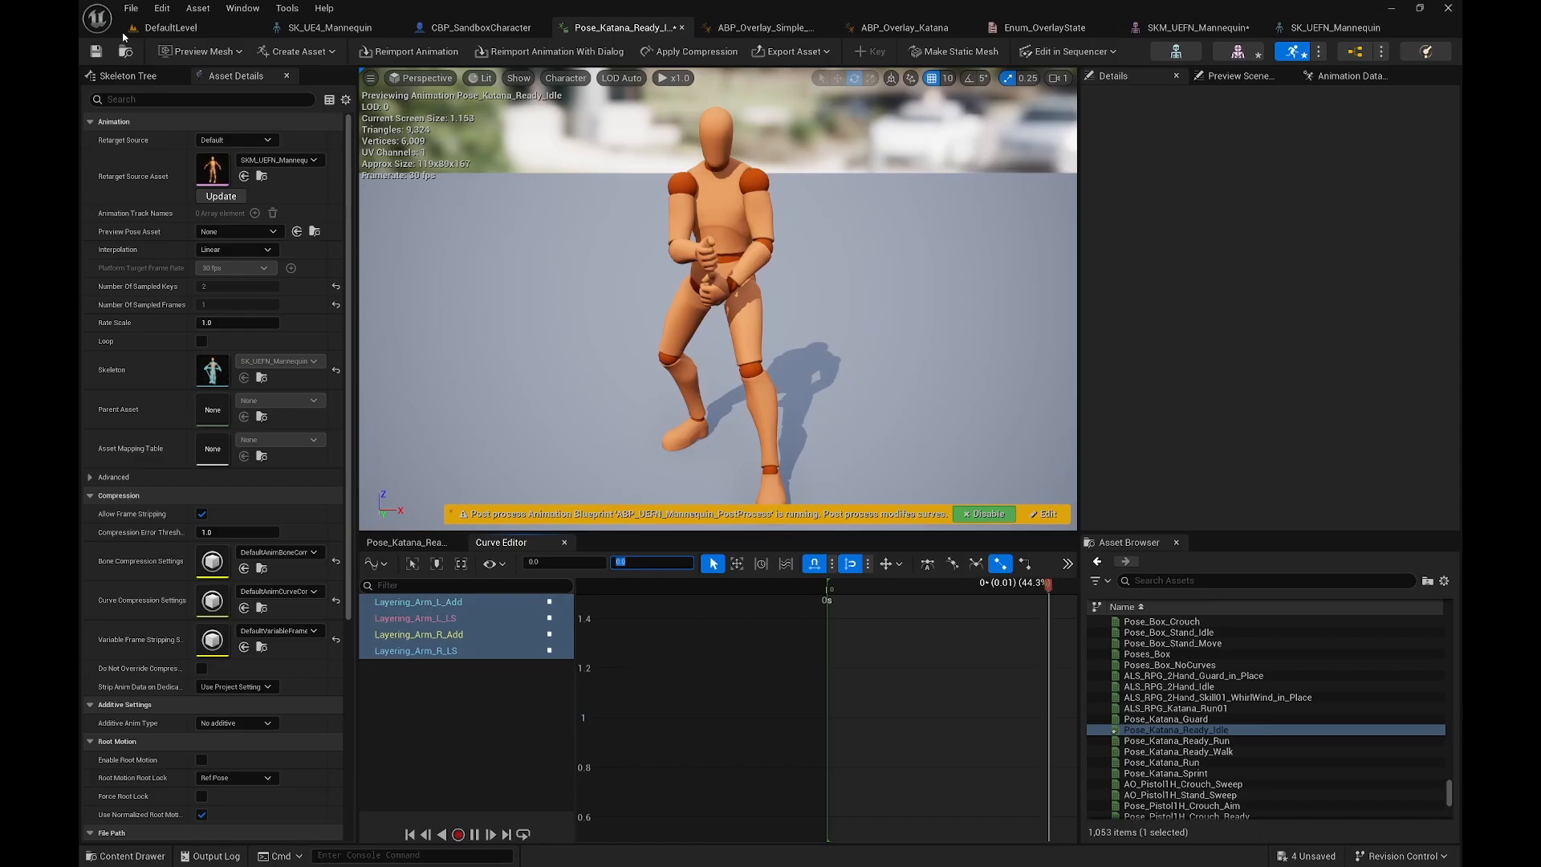
# Step: Play DefaultLevel in fullscreen and switch the character to the Katana overlay to check the arm pose
pyautogui.click(178, 35)
pyautogui.click(418, 52)
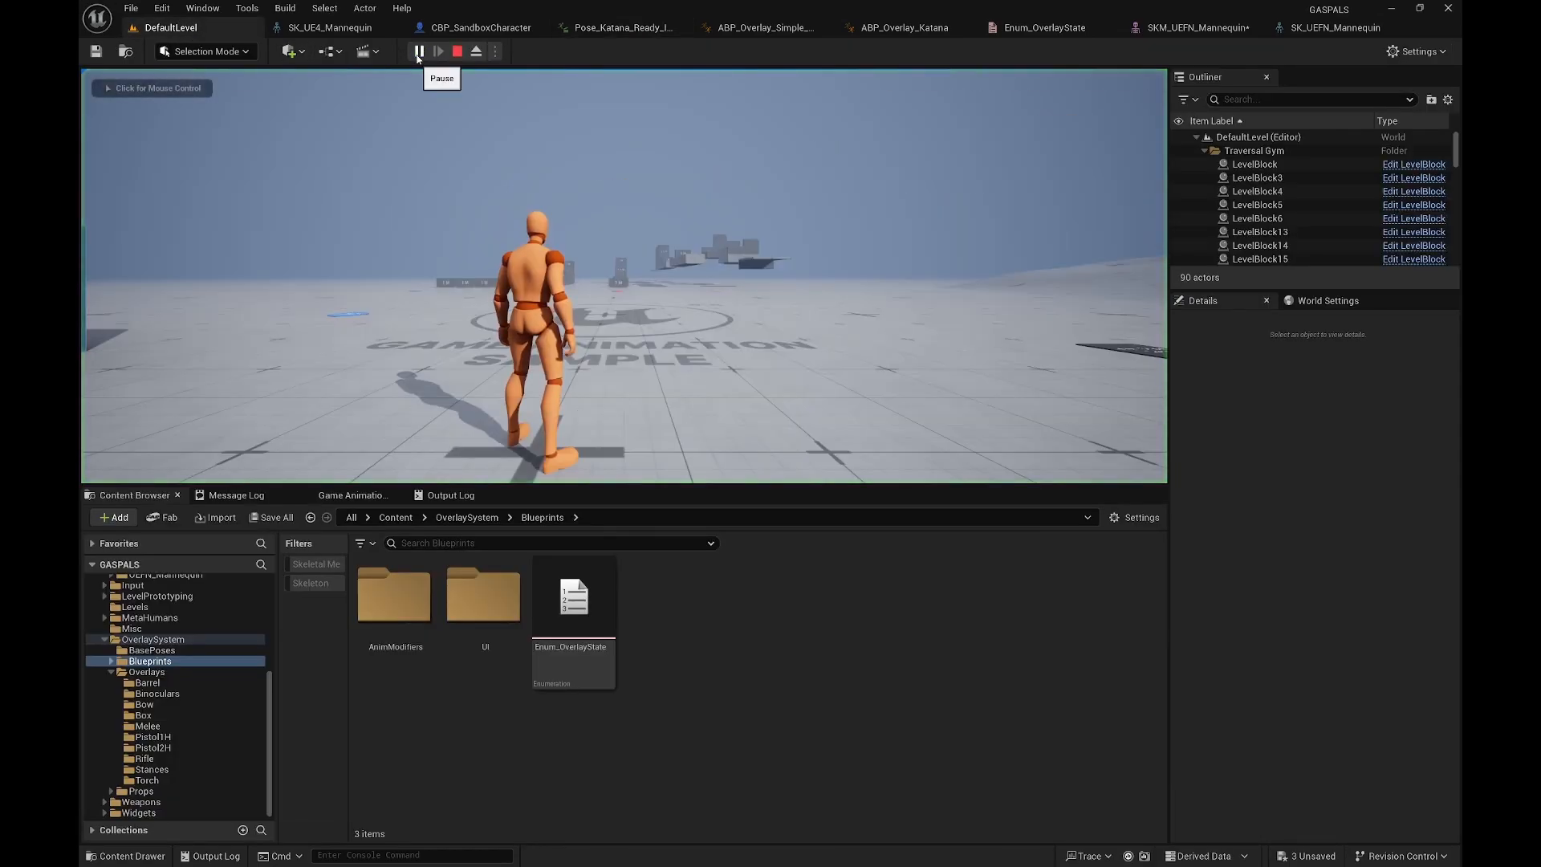
pyautogui.click(483, 200)
pyautogui.press('F11')
pyautogui.press('q')
pyautogui.scroll(-13, 835, 419)
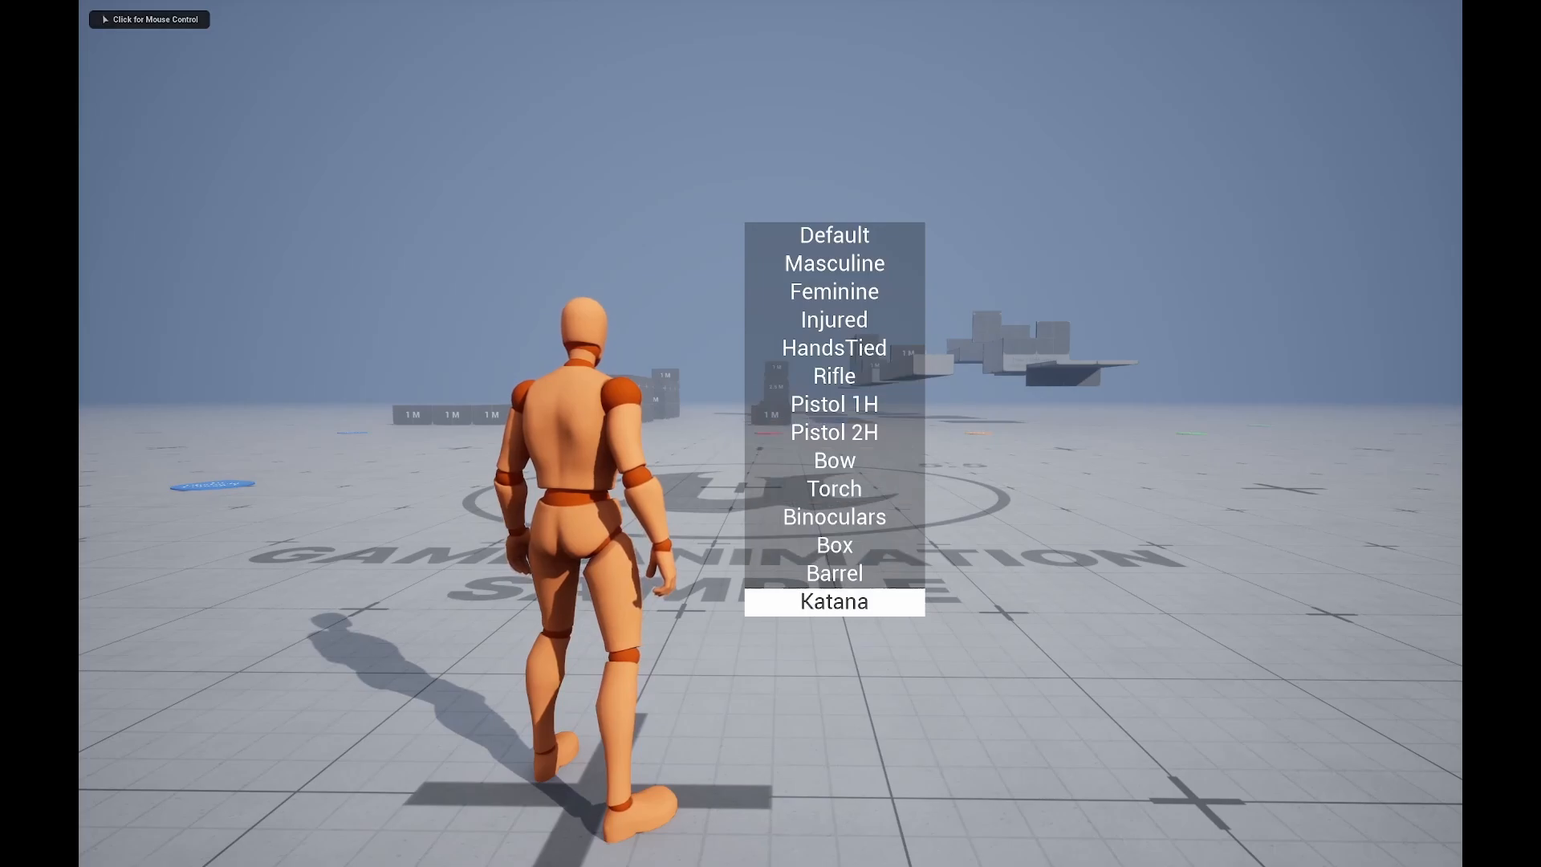
pyautogui.click(770, 434)
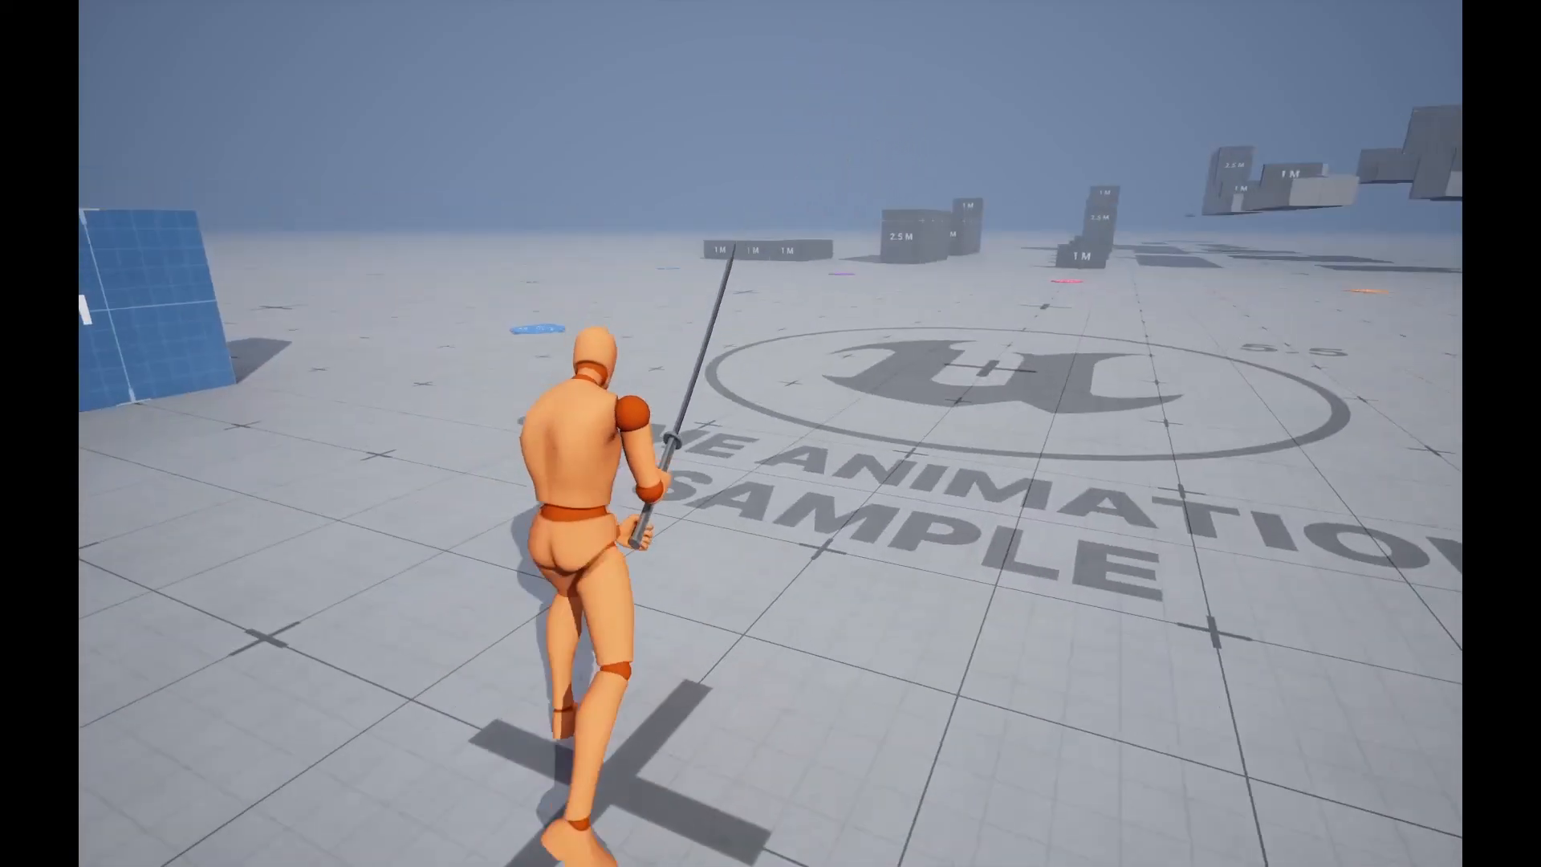
# Step: Run the character forward to check the katana pose in motion, then stop playing and leave fullscreen
pyautogui.press('w')
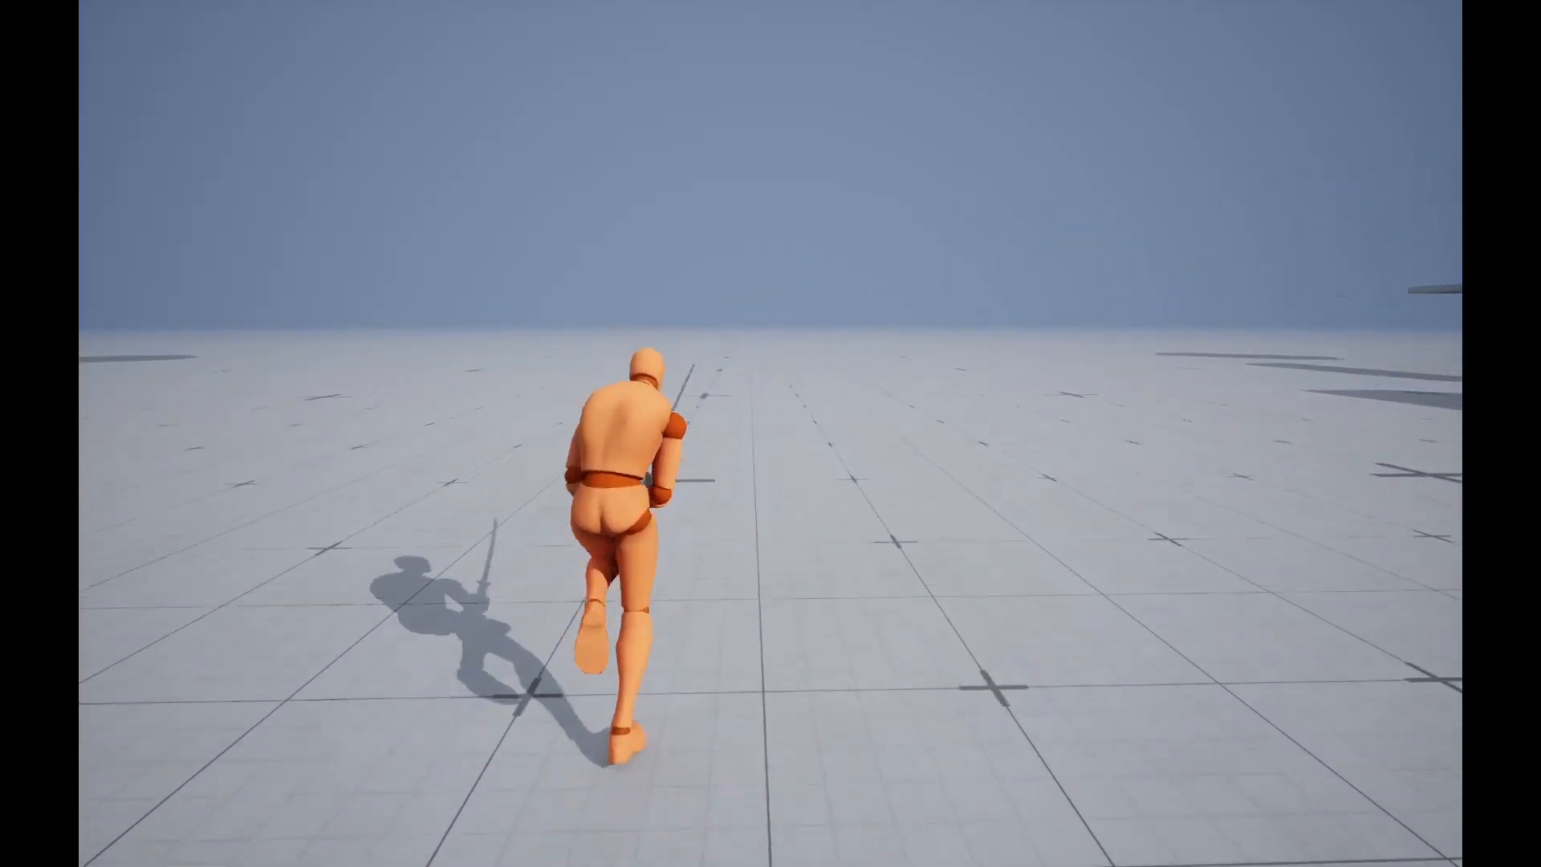
pyautogui.press('Escape')
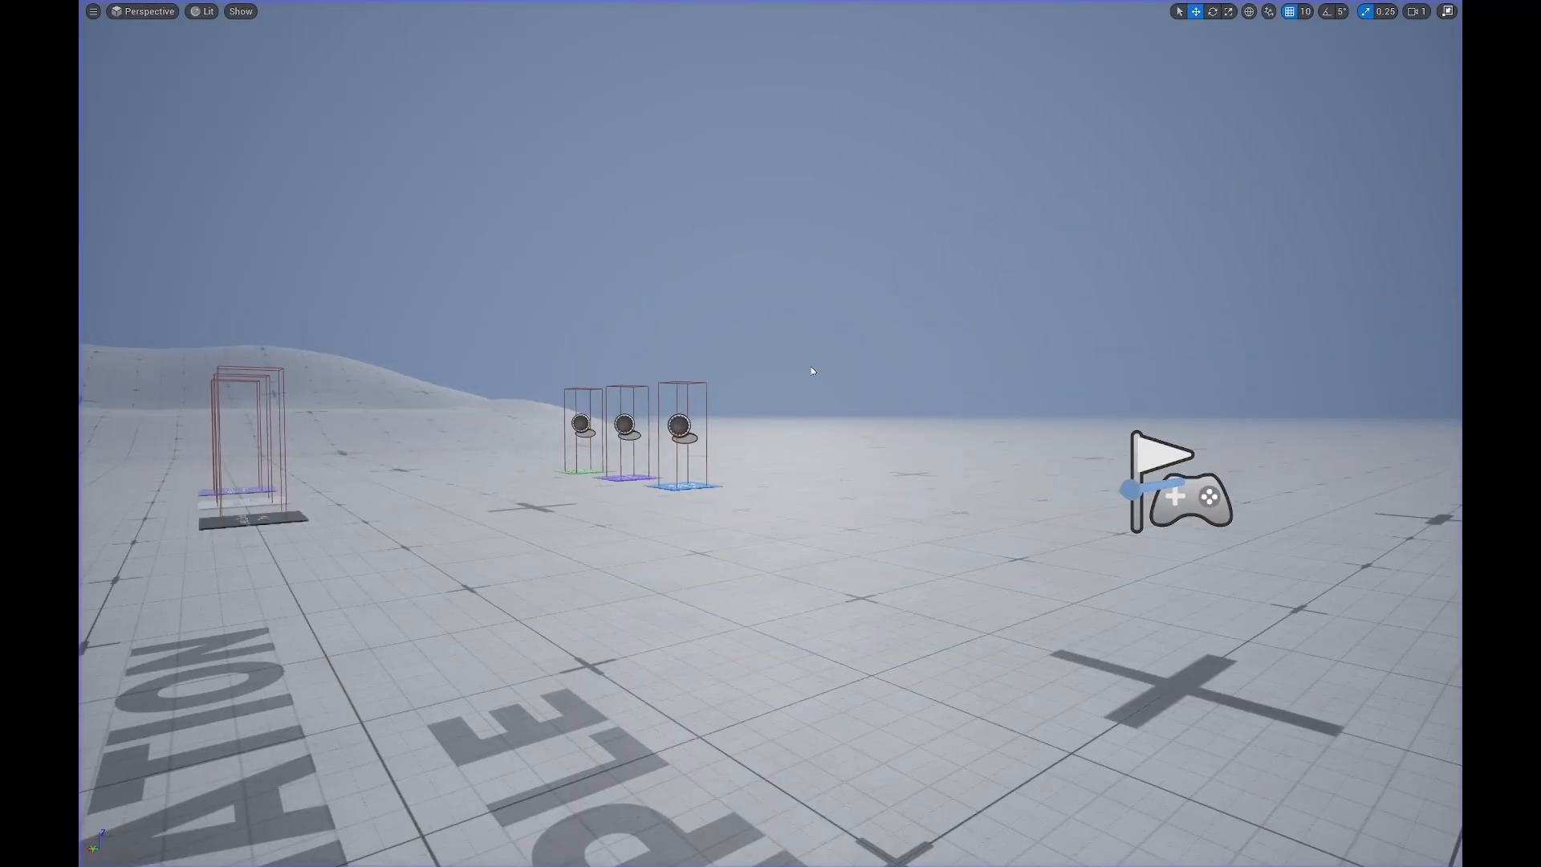
pyautogui.moveTo(817, 388); pyautogui.dragTo(841, 388, button='right')
pyautogui.press('F11')
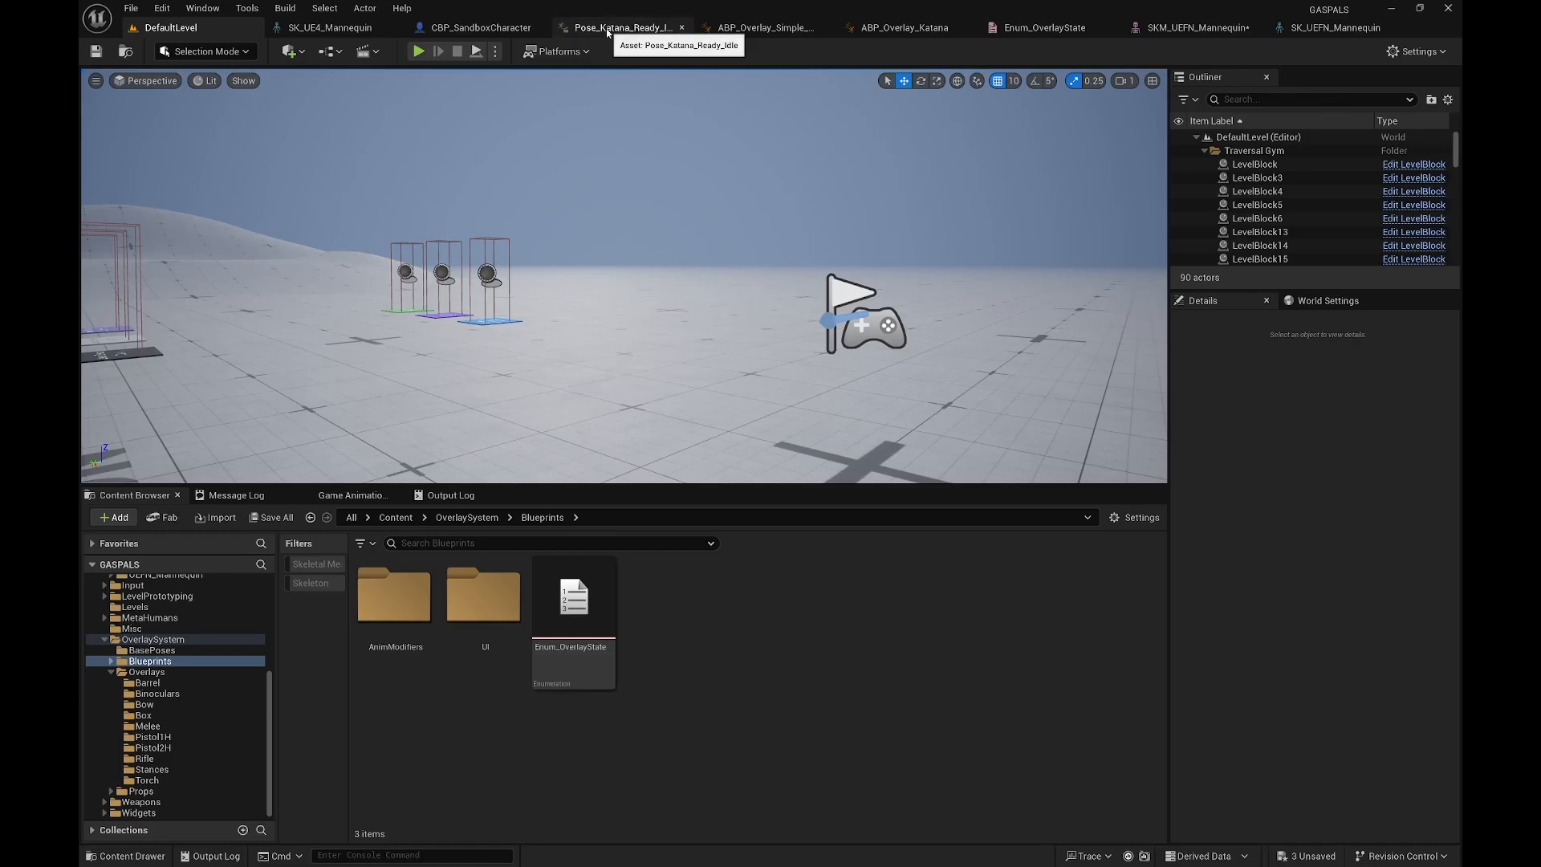
# Step: Assign Pose_Katana_Sprint to Pose Stand Run Relax in the ABP_Overlay_Katana defaults
pyautogui.click(761, 27)
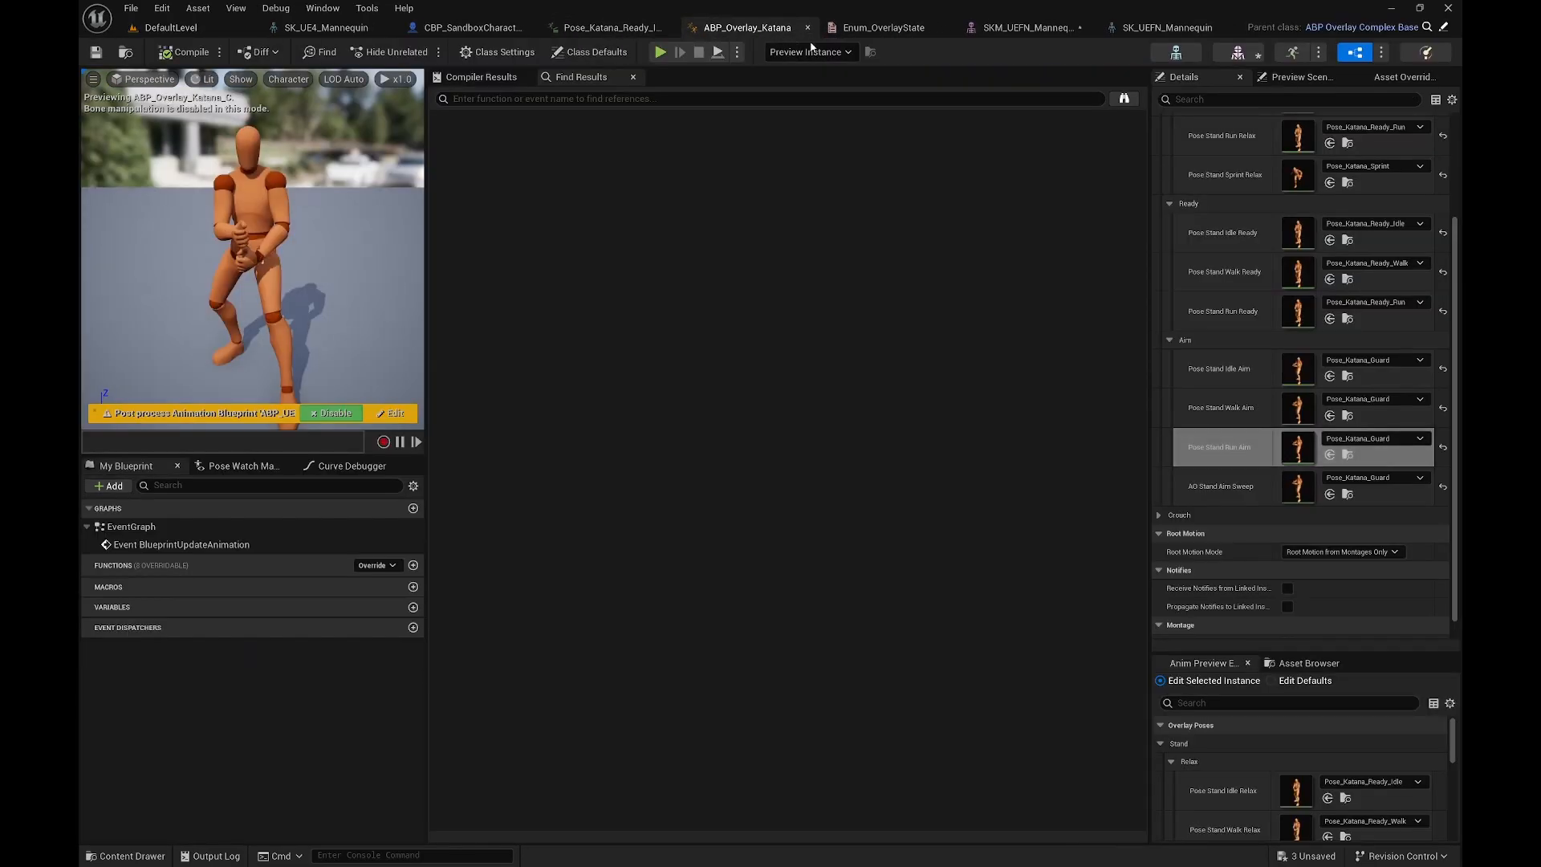
pyautogui.scroll(3, 1304, 354)
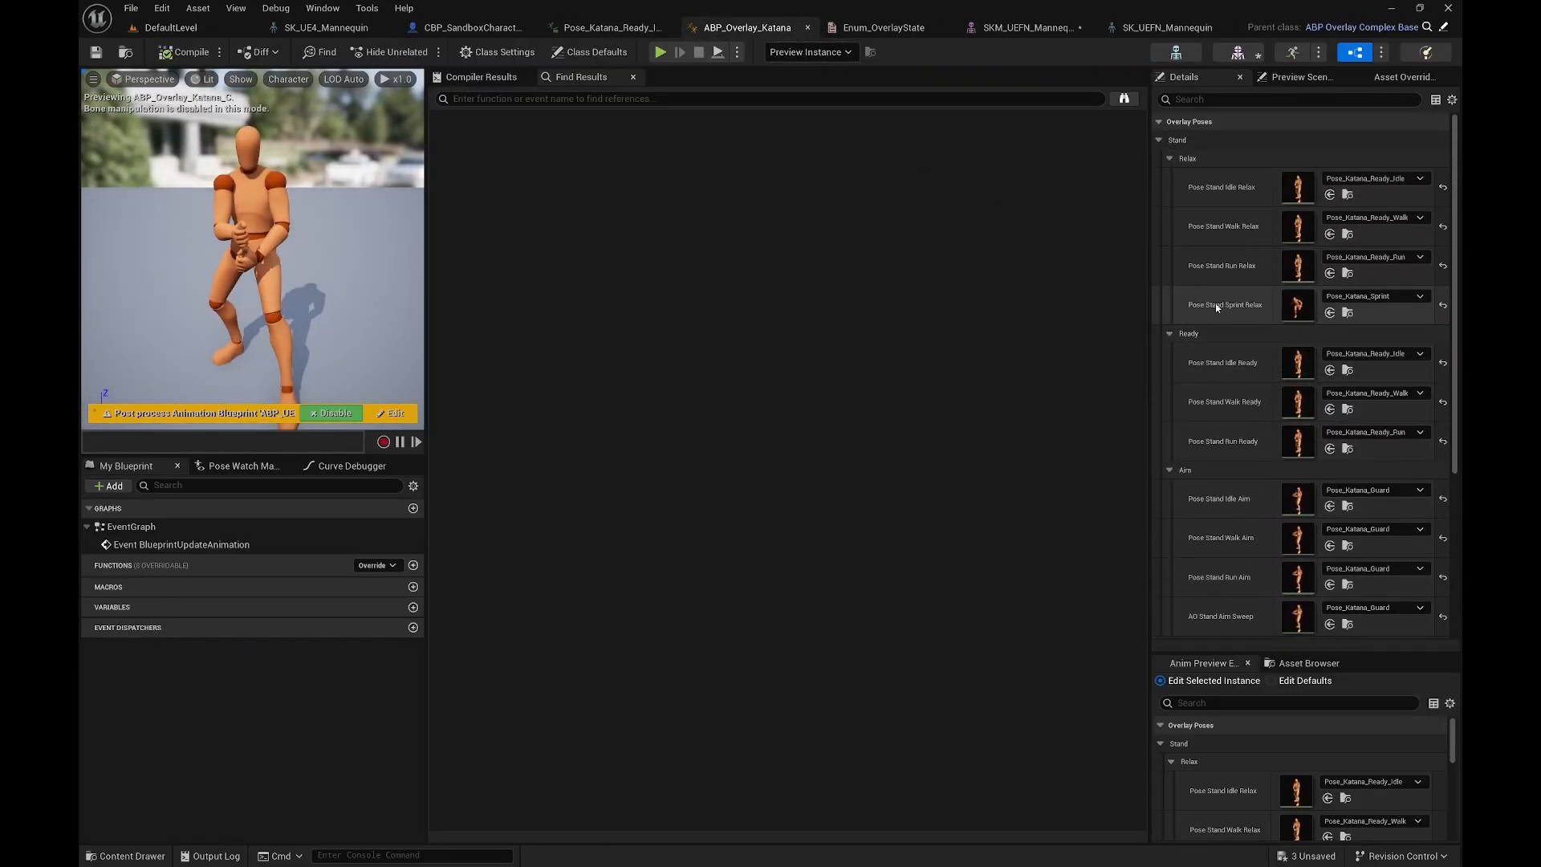
pyautogui.moveTo(1224, 306); pyautogui.dragTo(1224, 265)
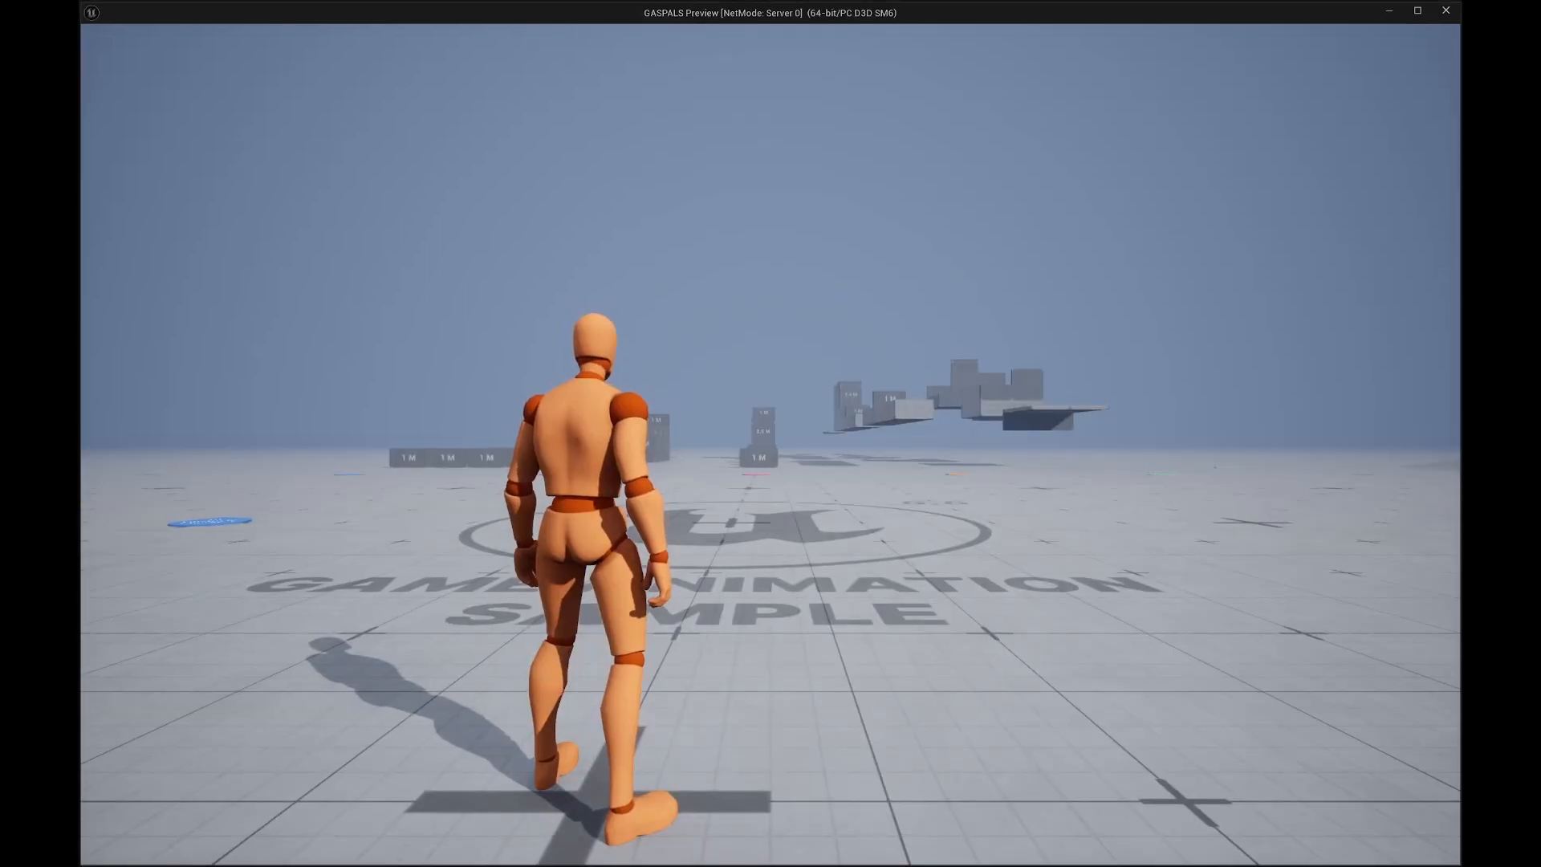
# Step: Switch the character to the Katana overlay in the game preview and run and sprint to check the sword pose
pyautogui.press('Tab')
pyautogui.scroll(-4, 771, 433)
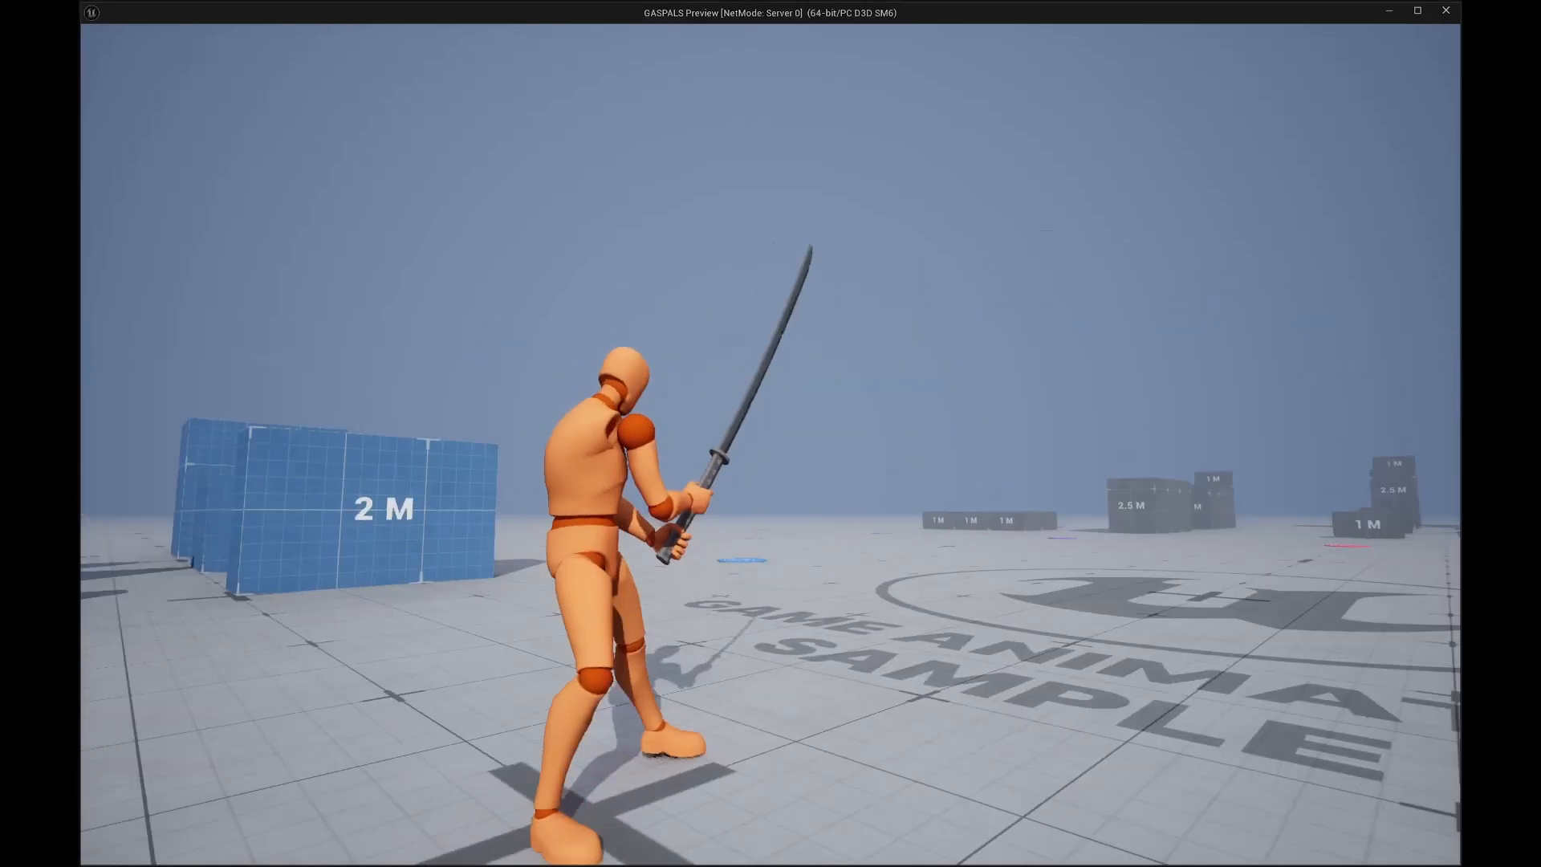
pyautogui.press('w')
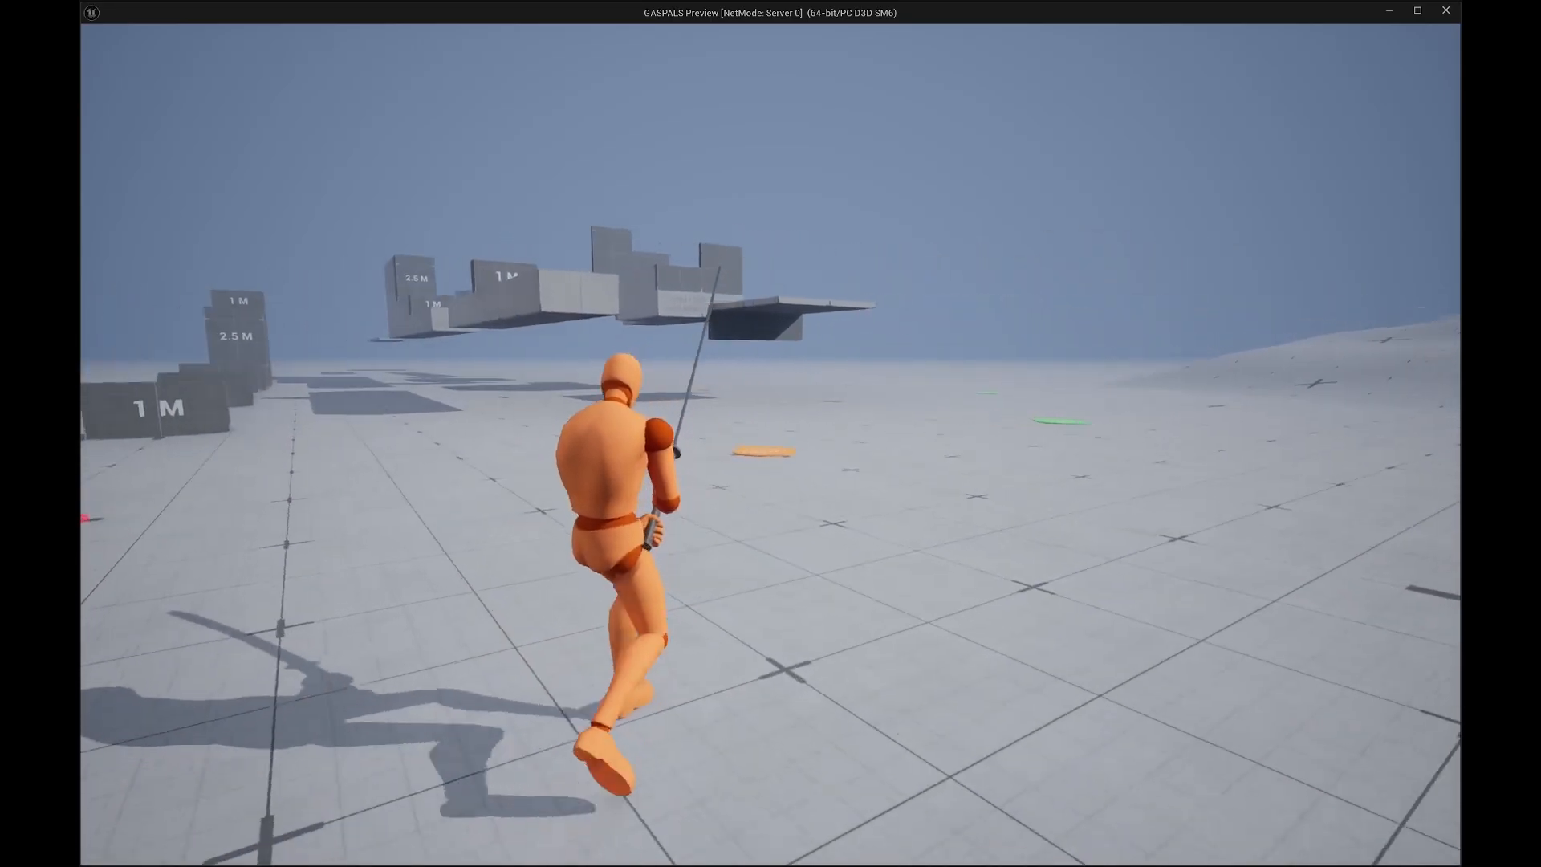
pyautogui.press('shift')
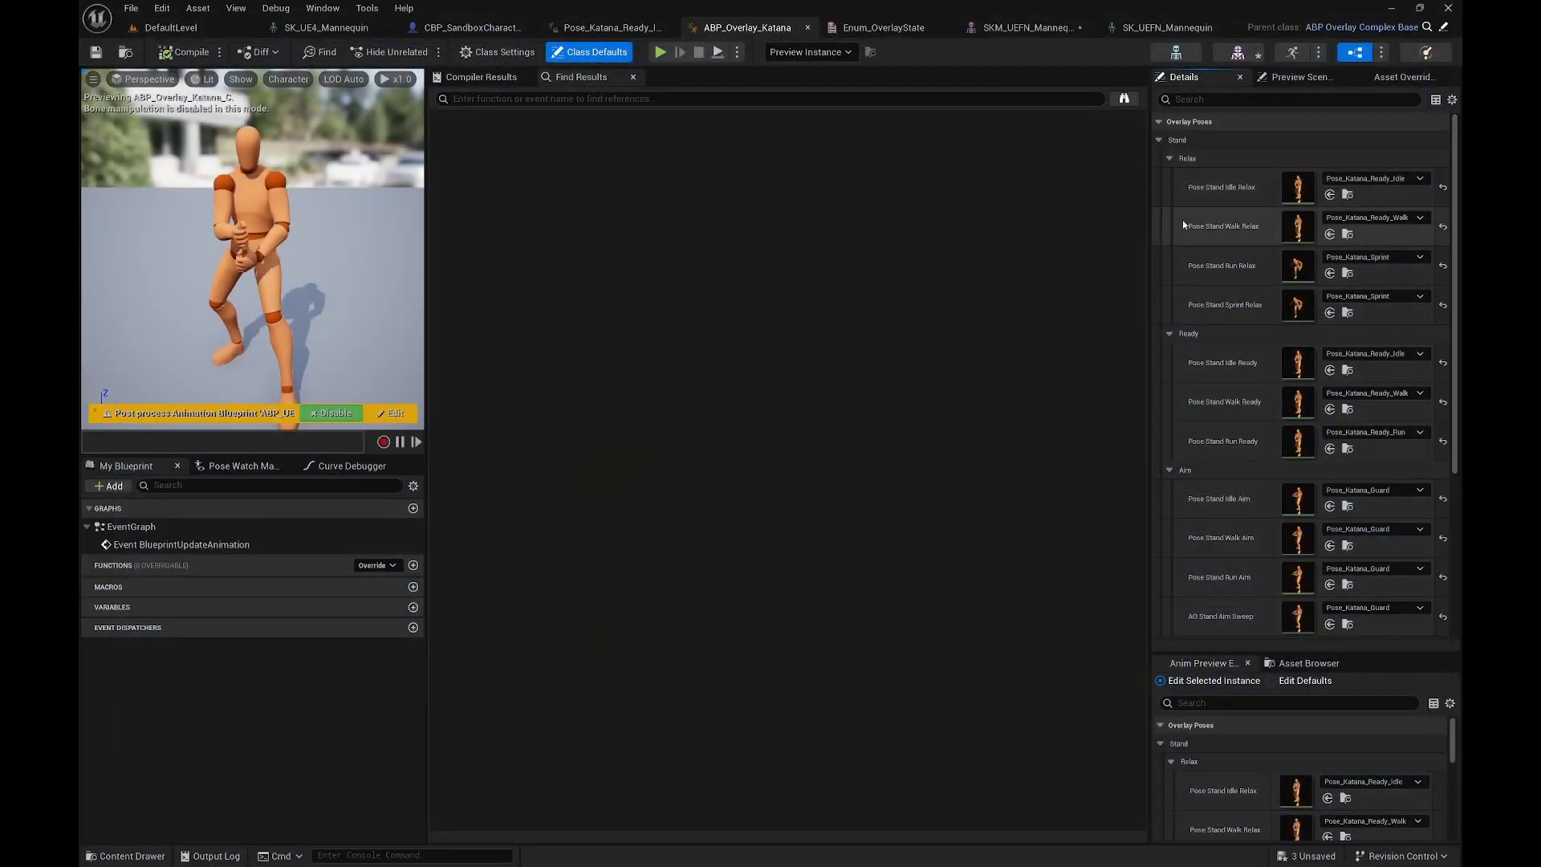
# Step: In Pose_Katana_Sprint, set the keys of the Layering_Arm_L_Add, Layering_Arm_L_LS, Layering_Arm_R_Add and Layering_Arm_R_LS curves to 0.3
pyautogui.doubleClick(1298, 305)
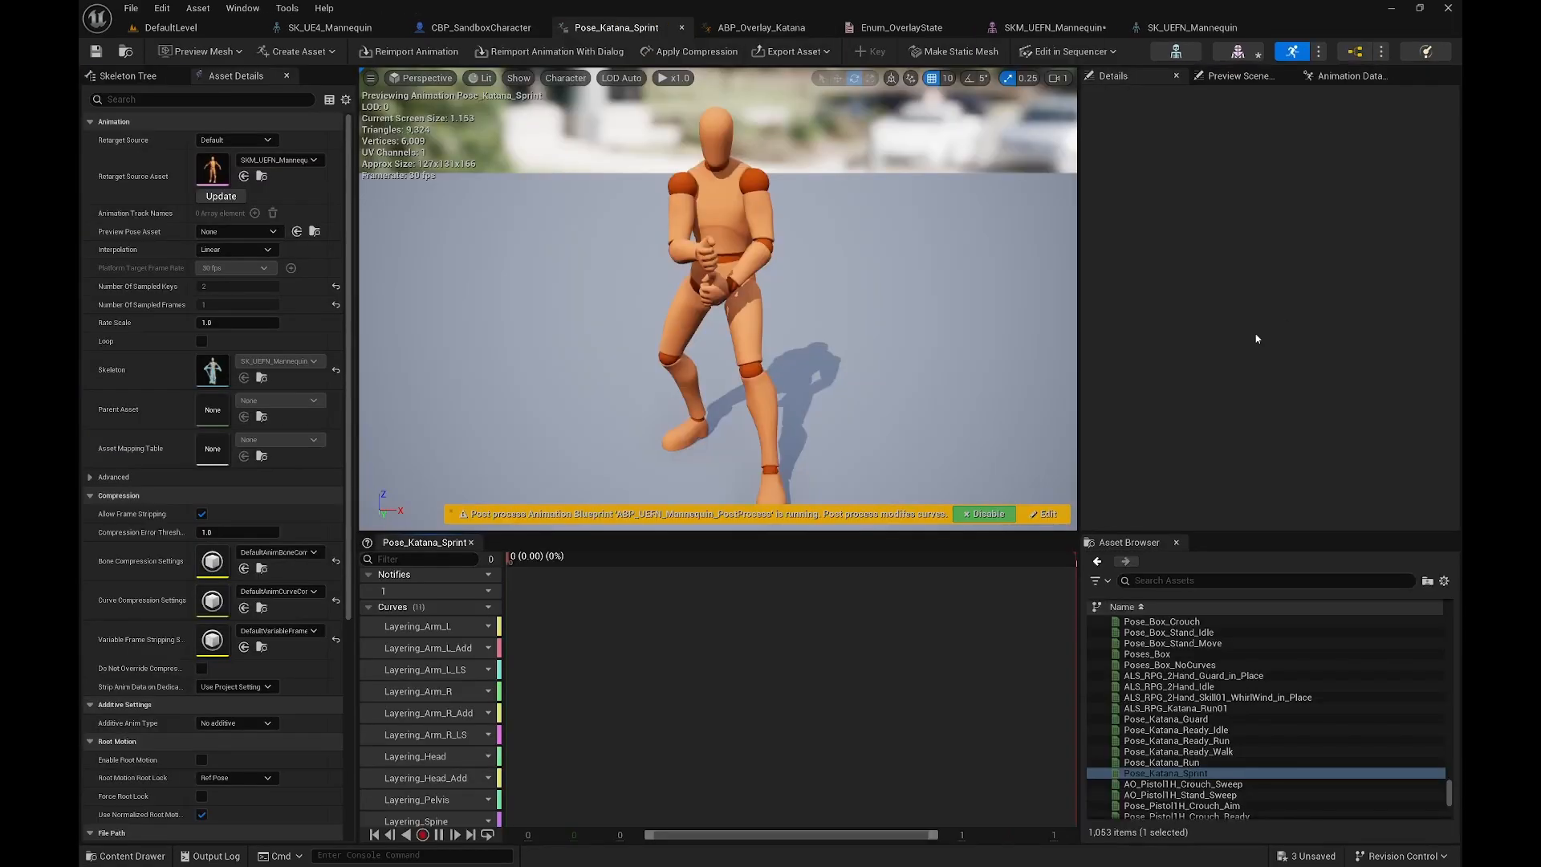
pyautogui.scroll(2, 531, 740)
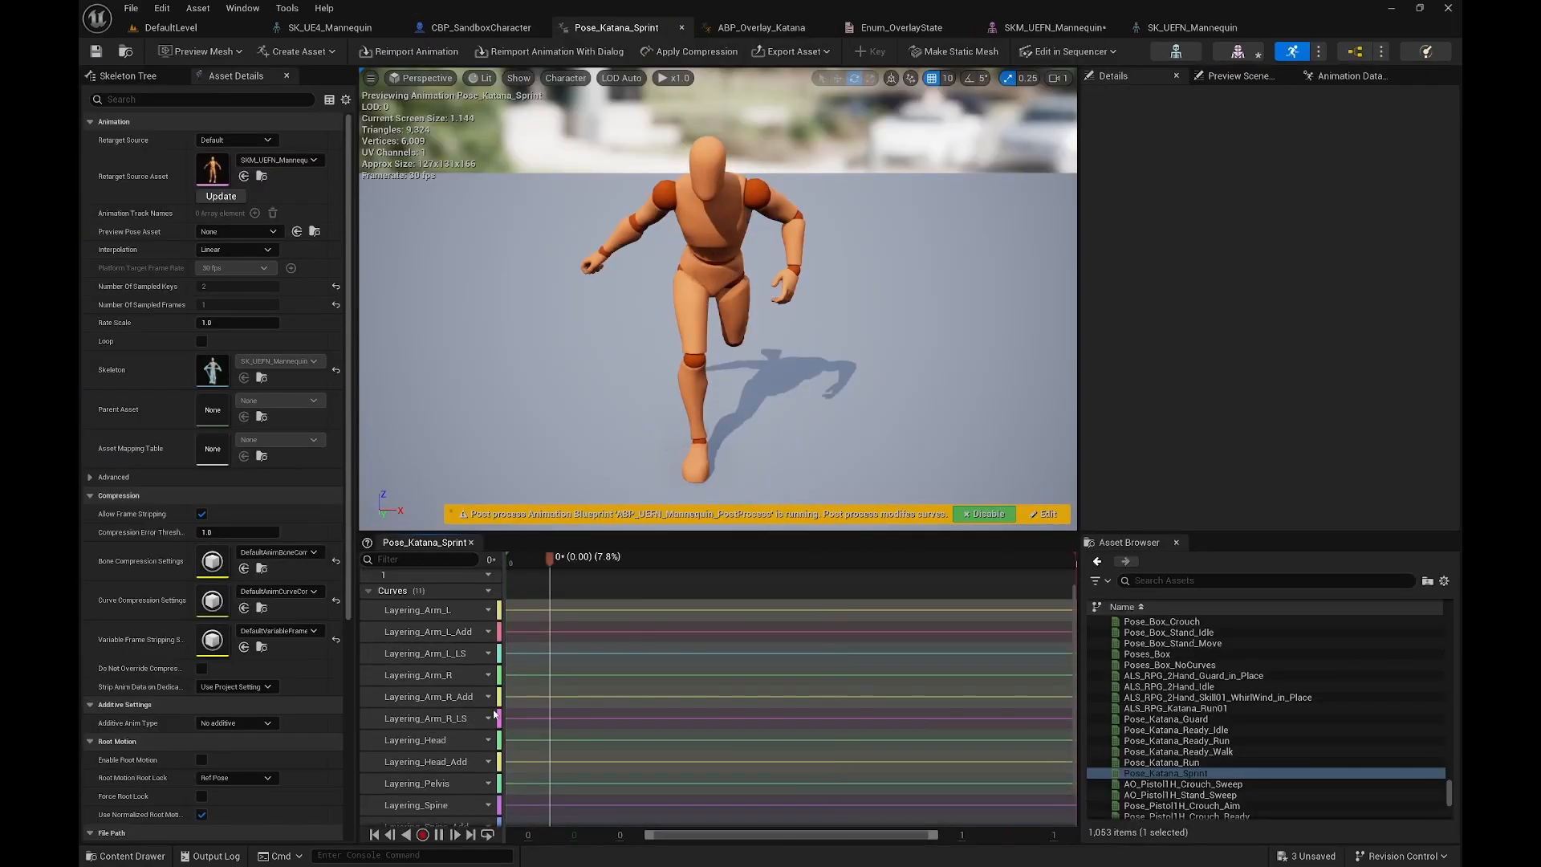
pyautogui.click(431, 637)
pyautogui.keyDown('ctrl'); pyautogui.click(422, 658); pyautogui.keyUp('ctrl')
pyautogui.keyDown('ctrl'); pyautogui.click(425, 696); pyautogui.keyUp('ctrl')
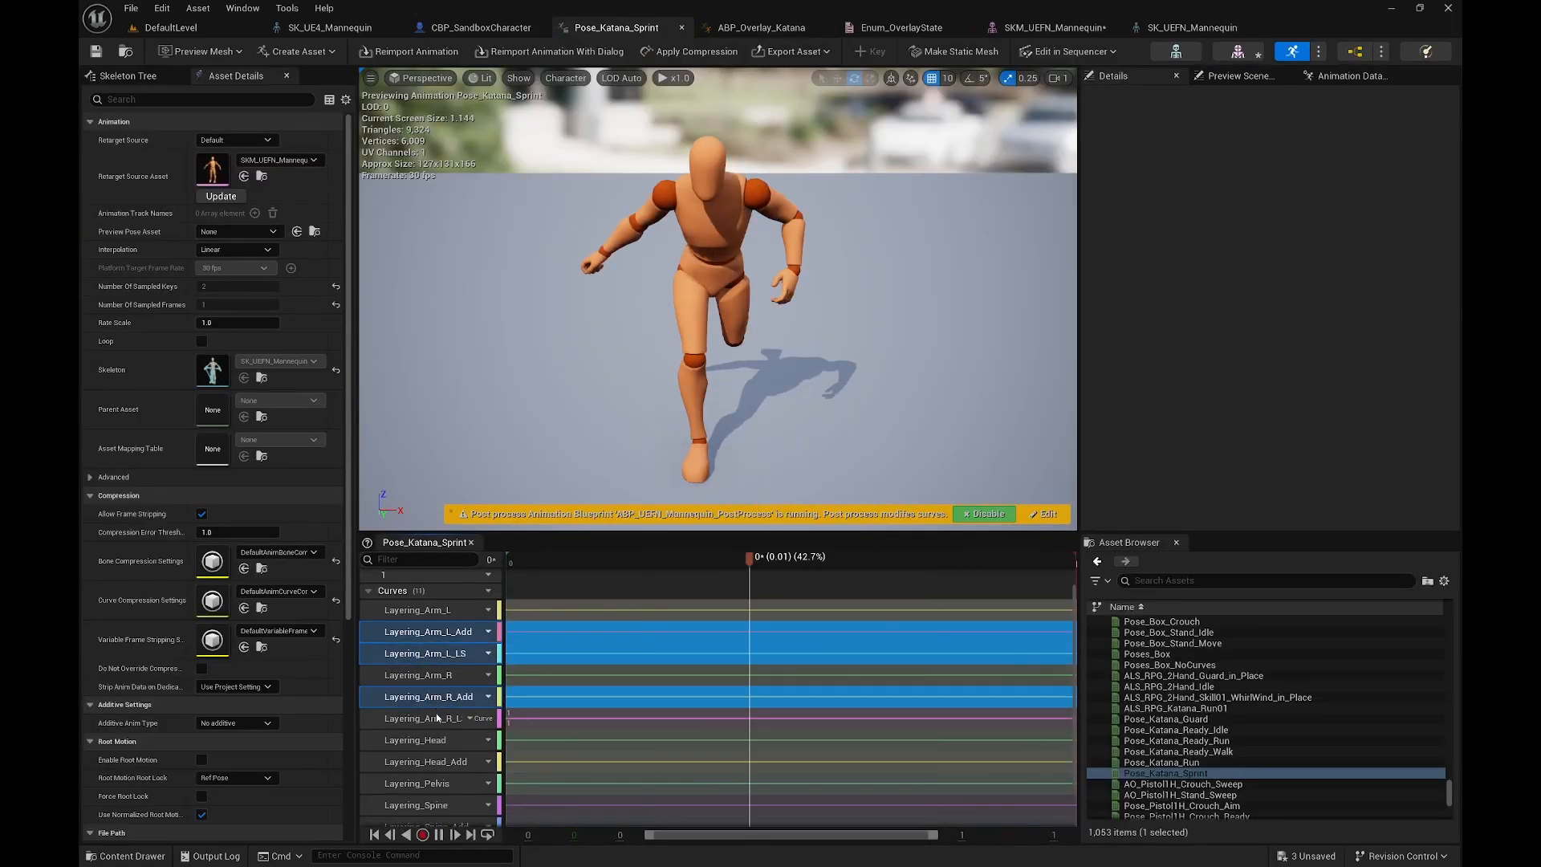
pyautogui.keyDown('ctrl'); pyautogui.click(425, 718); pyautogui.keyUp('ctrl')
pyautogui.rightClick(475, 640)
pyautogui.click(490, 760)
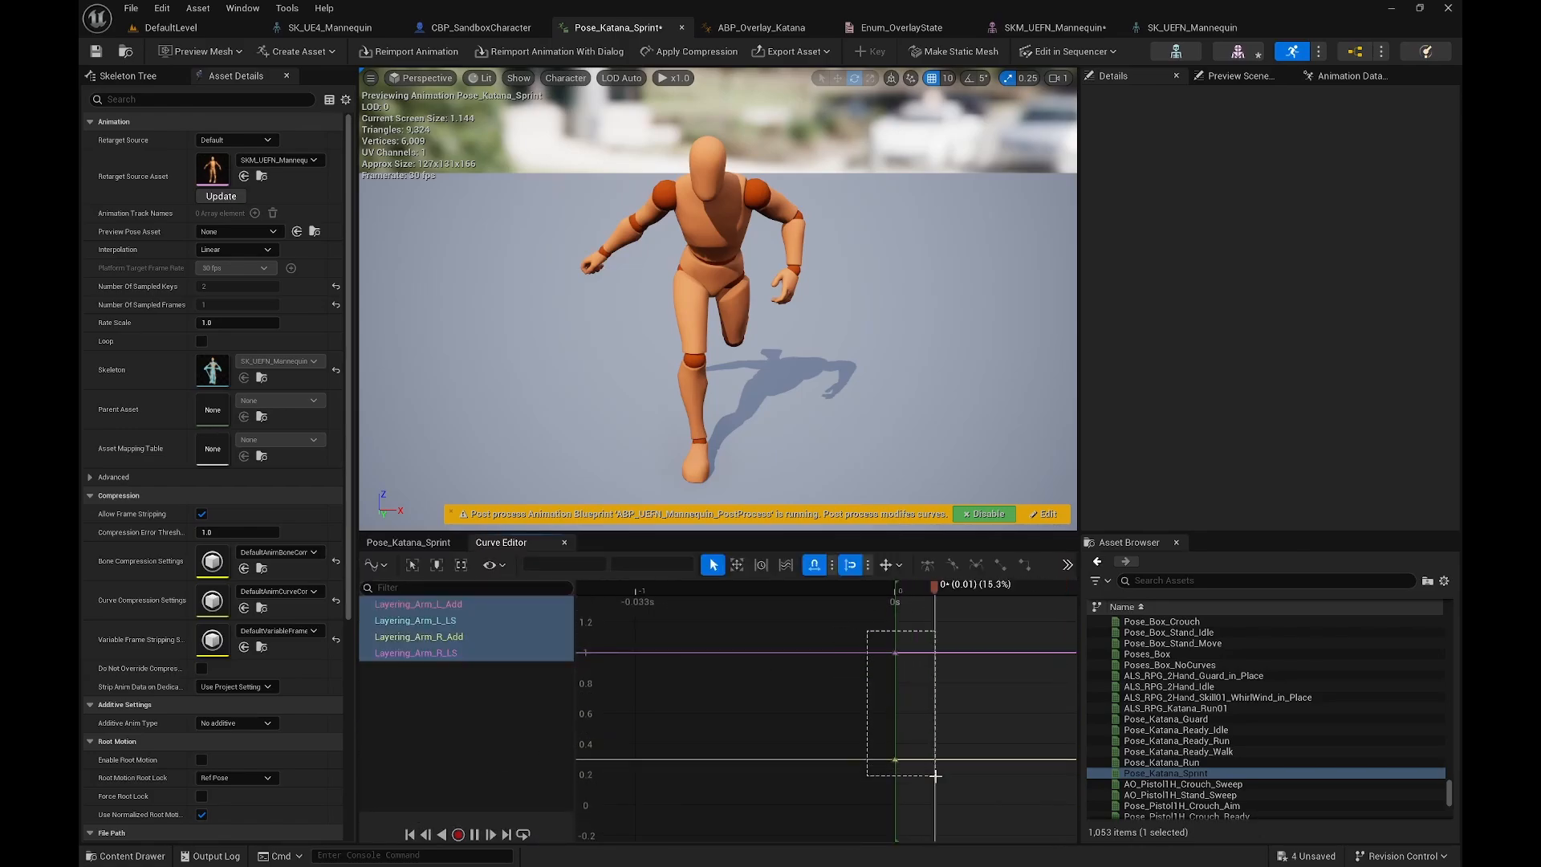
pyautogui.moveTo(935, 775); pyautogui.dragTo(936, 775)
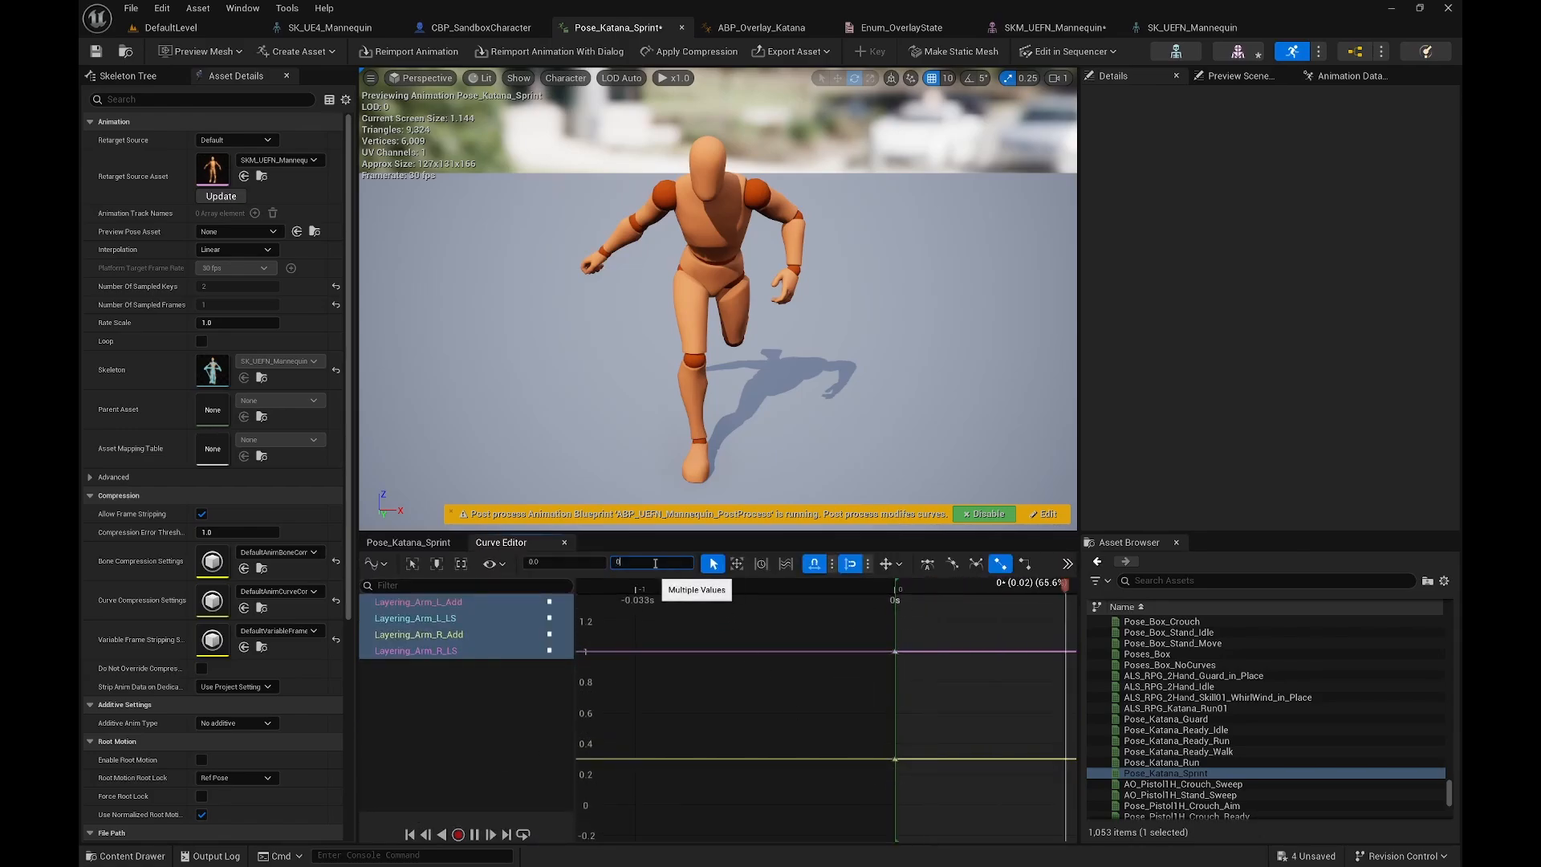
# Step: Play DefaultLevel in fullscreen, run with the Katana overlay active to check the softened arm pose, then stop playing
pyautogui.click(134, 32)
pyautogui.click(418, 51)
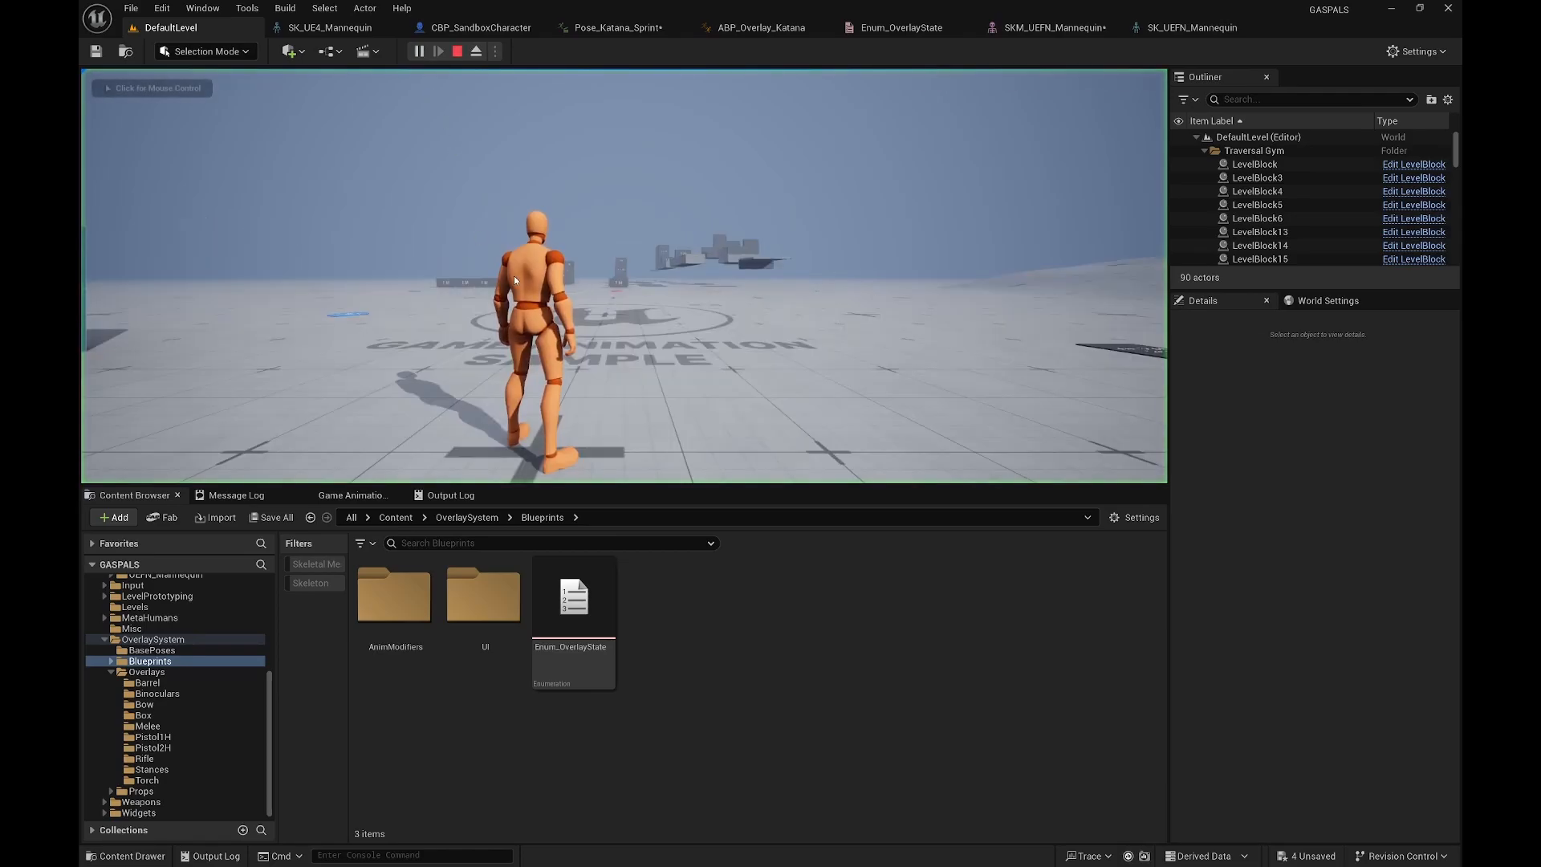
pyautogui.press('F11')
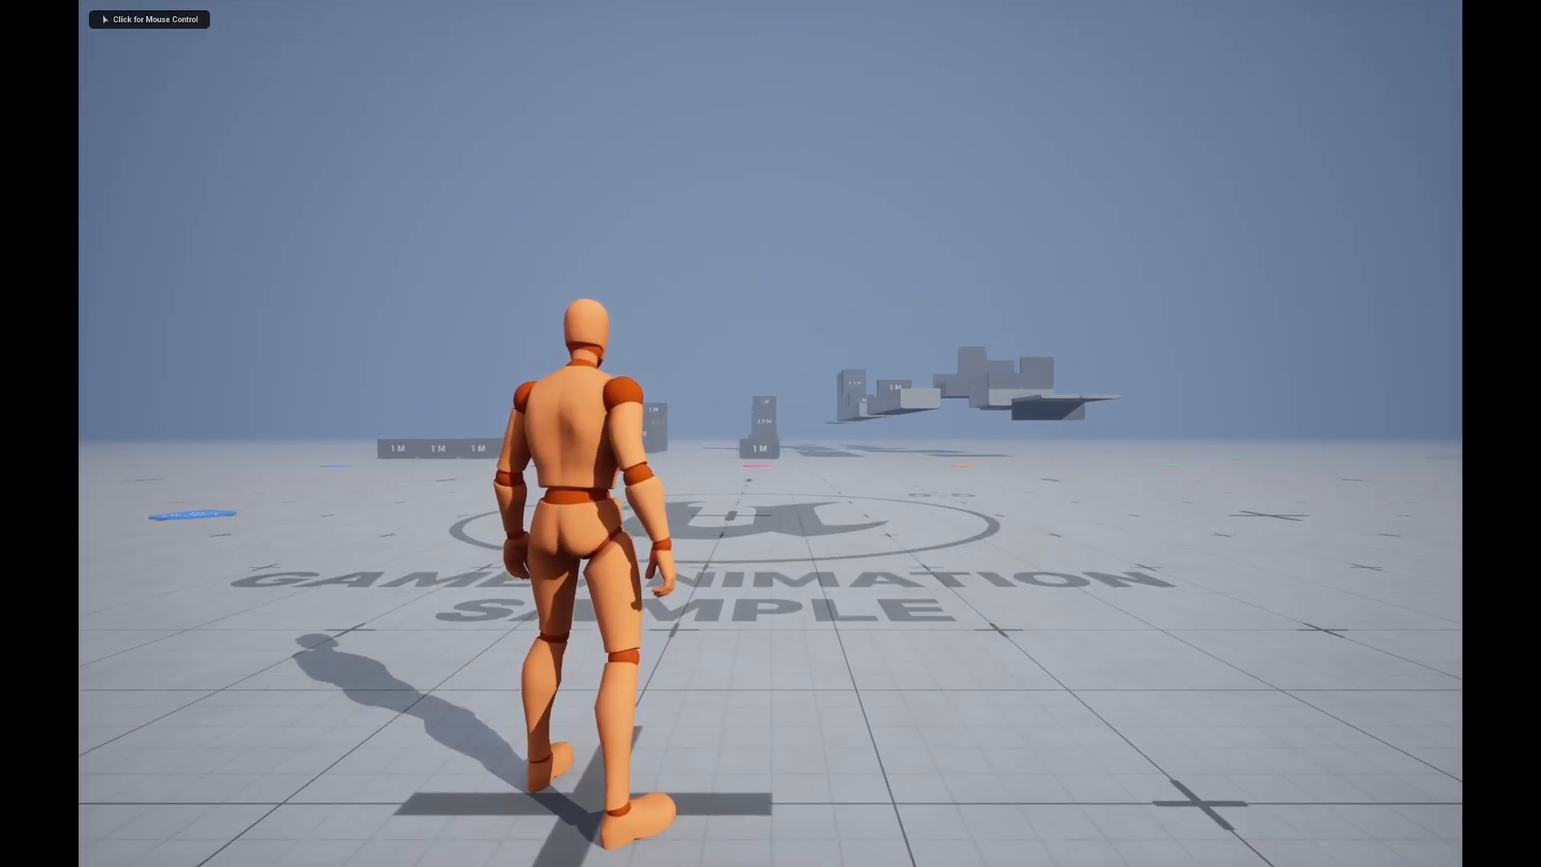
pyautogui.press('q')
pyautogui.scroll(-13, 770, 433)
pyautogui.click(770, 433)
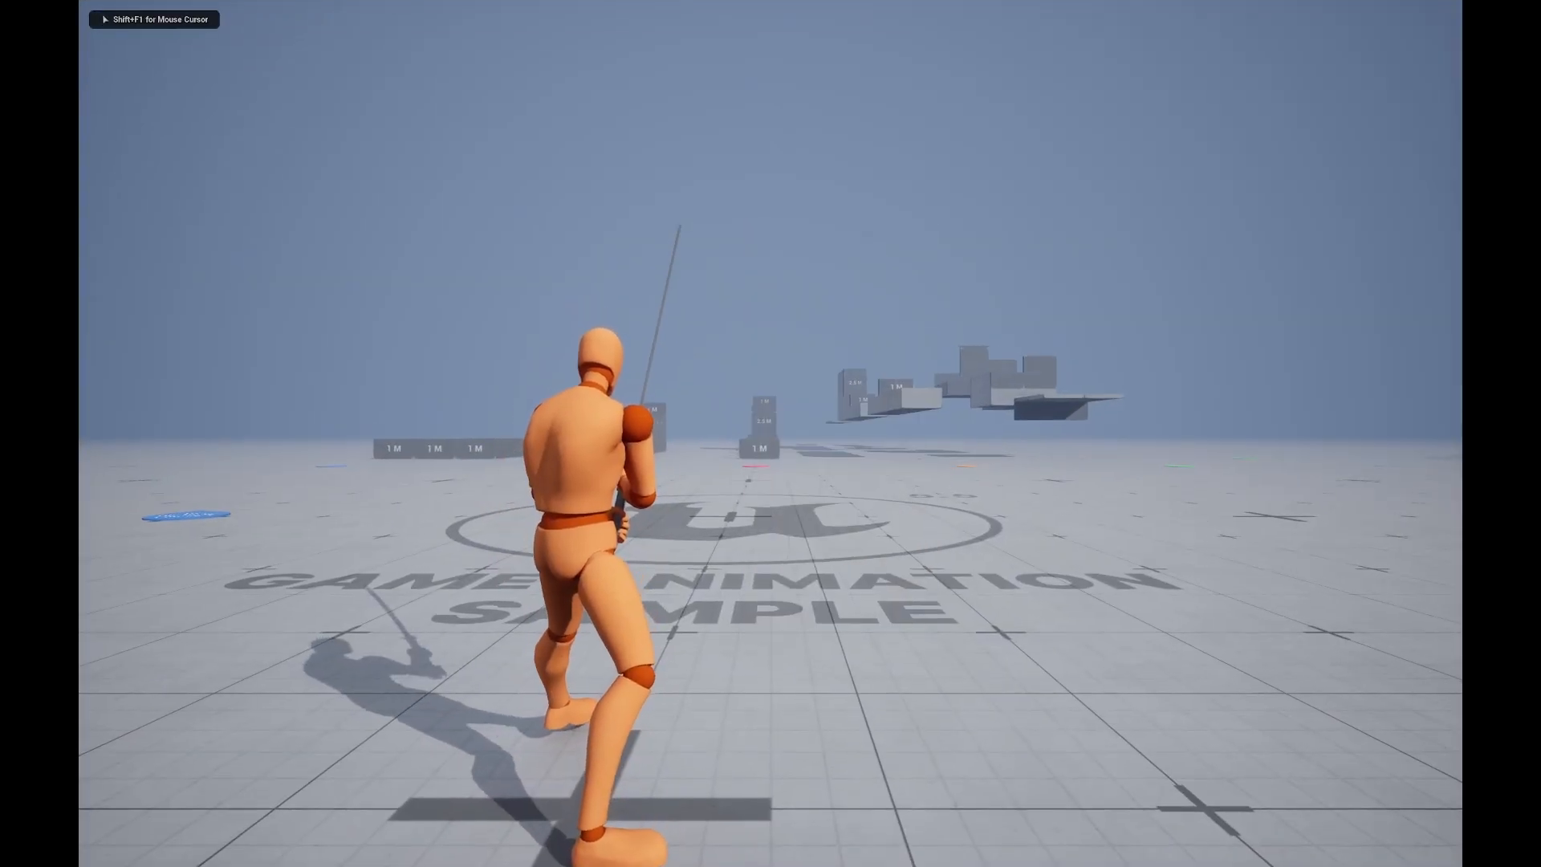
pyautogui.press('w')
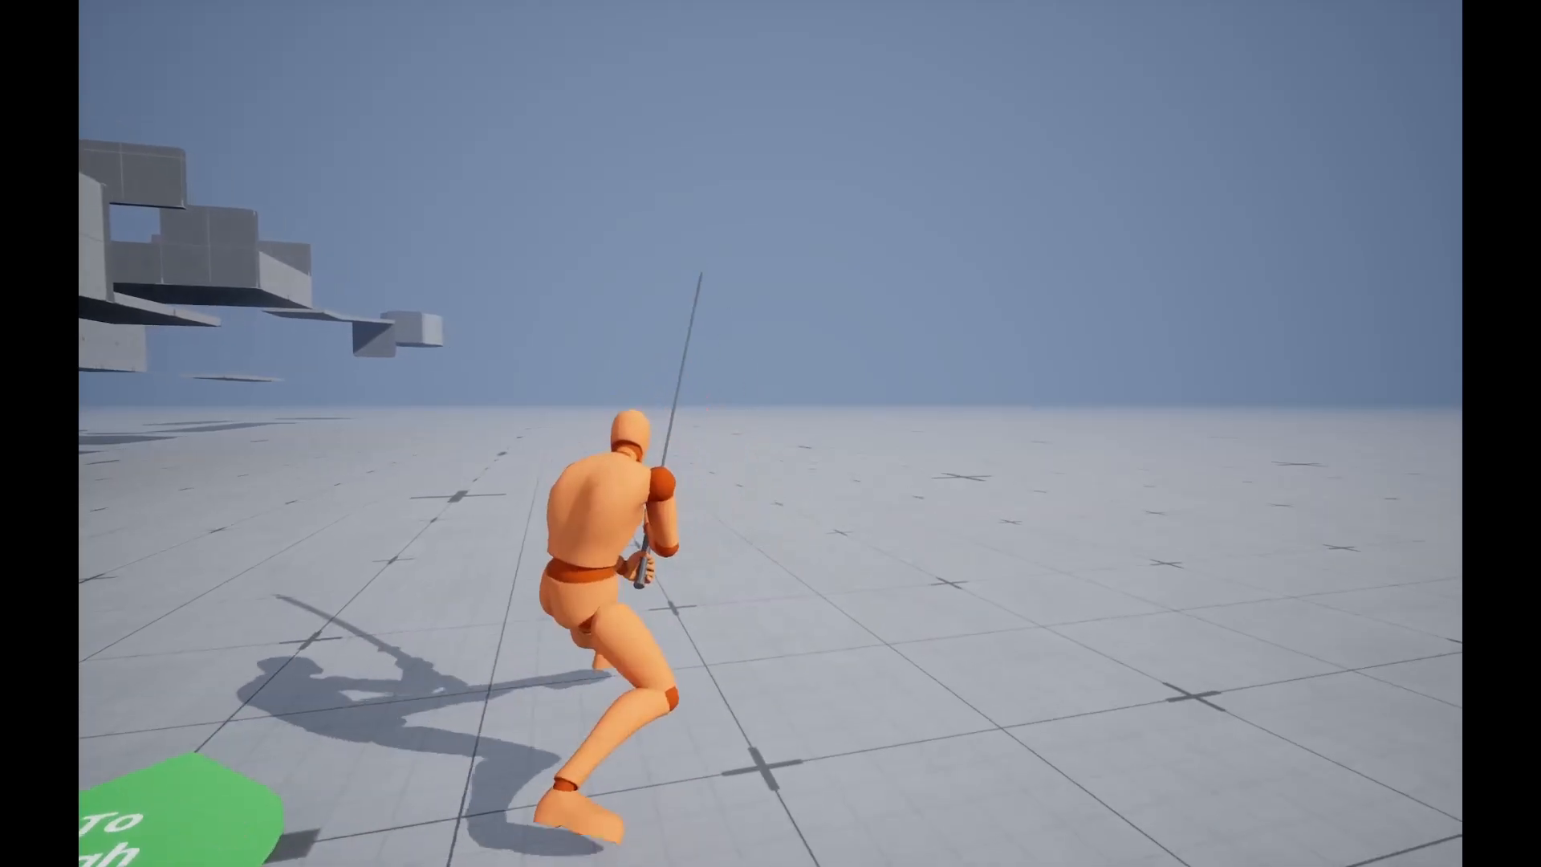
pyautogui.press('Escape')
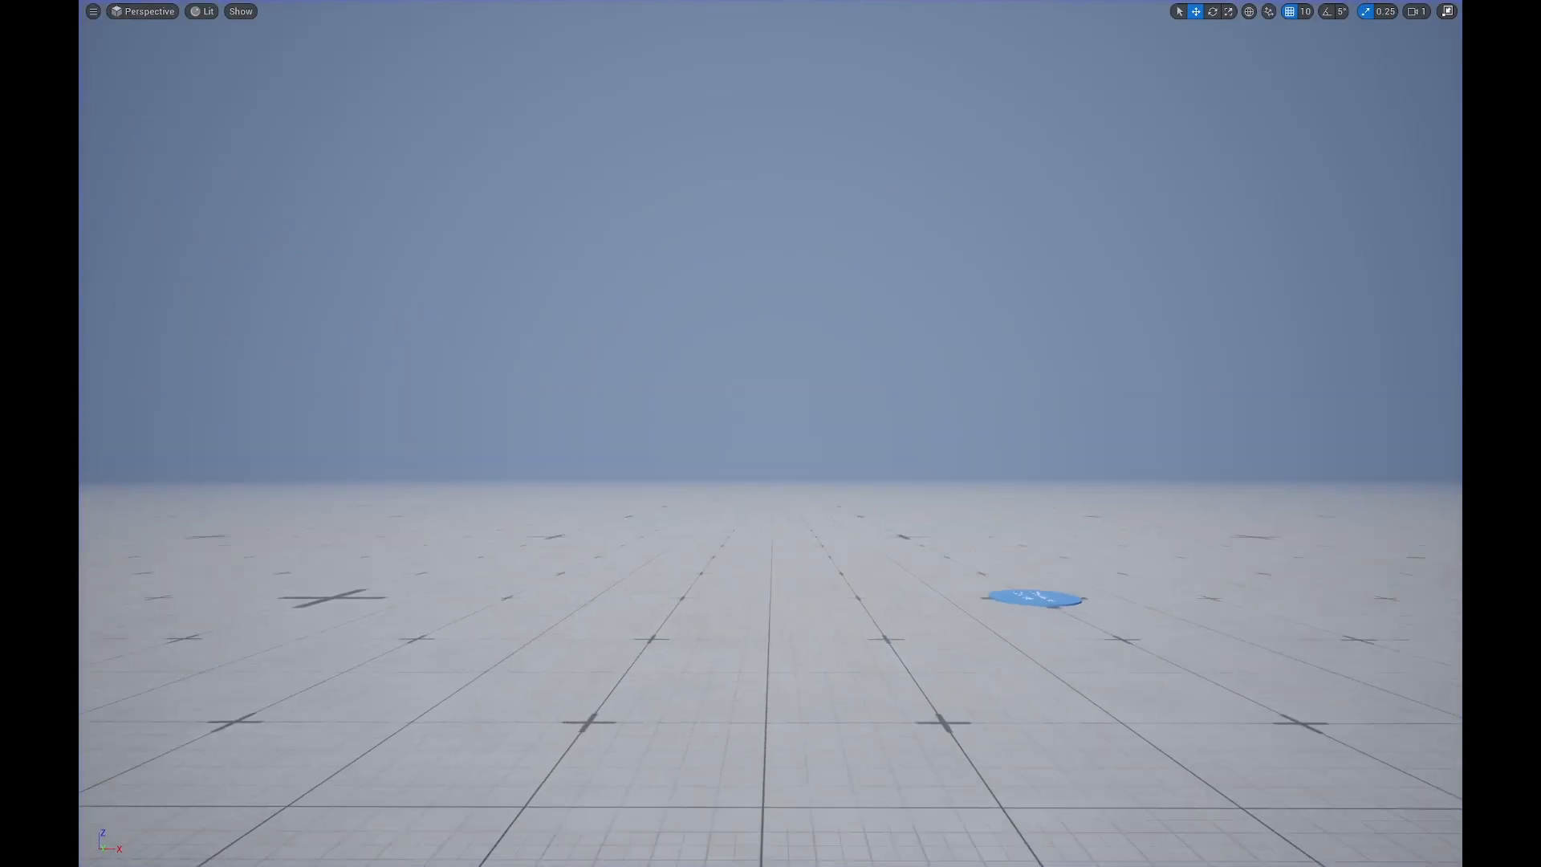
pyautogui.press('F11')
pyautogui.click(1189, 27)
pyautogui.click(1014, 29)
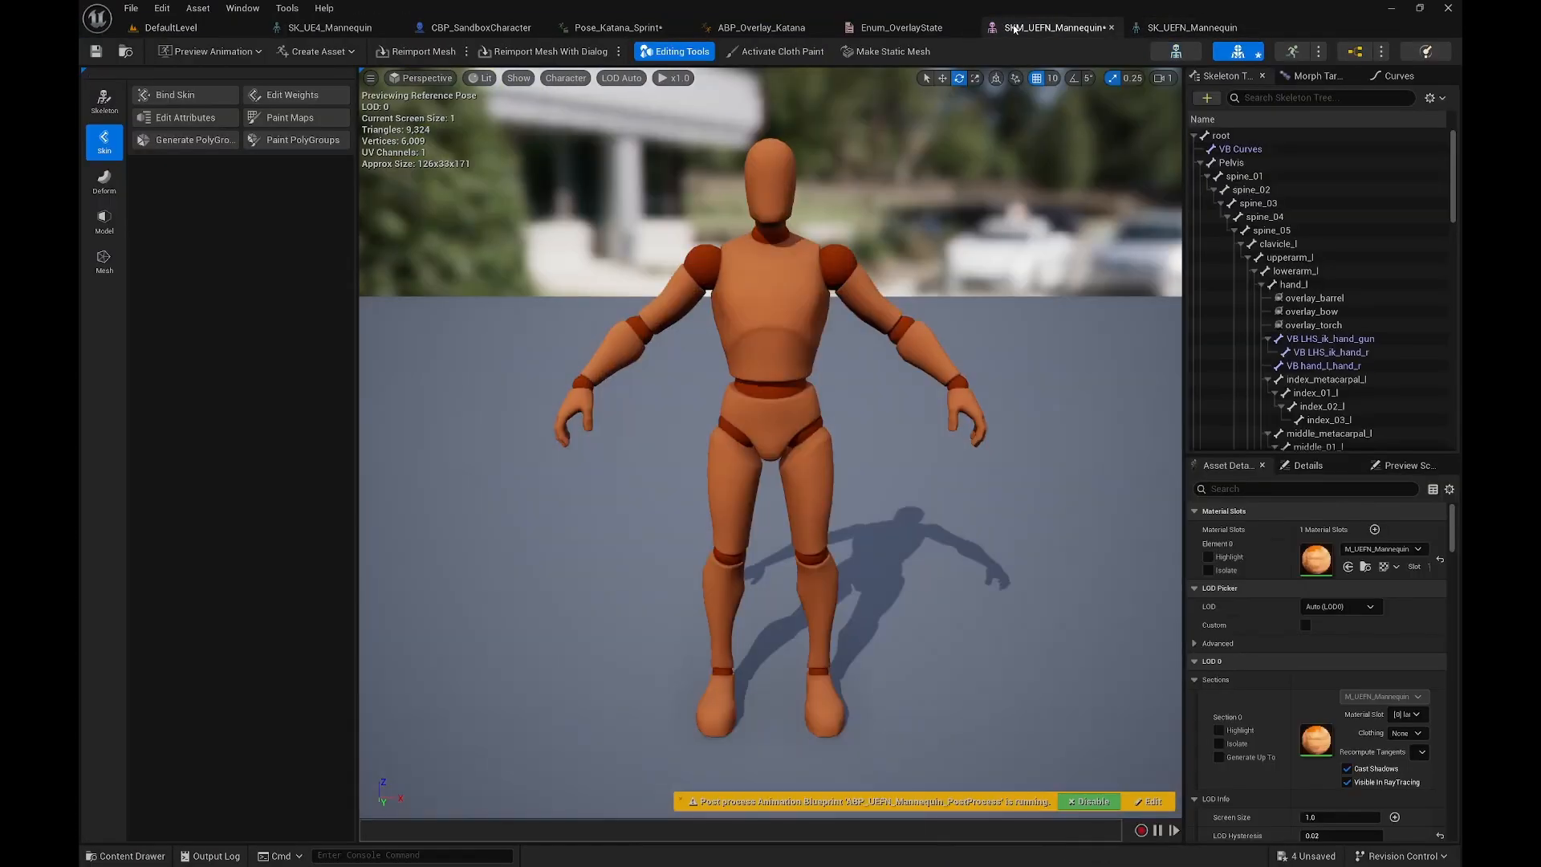
# Step: Duplicate the Pose_Katana_Sprint animation in the Melee overlay folder and name the copy Pose_Katana_Run2
pyautogui.click(618, 28)
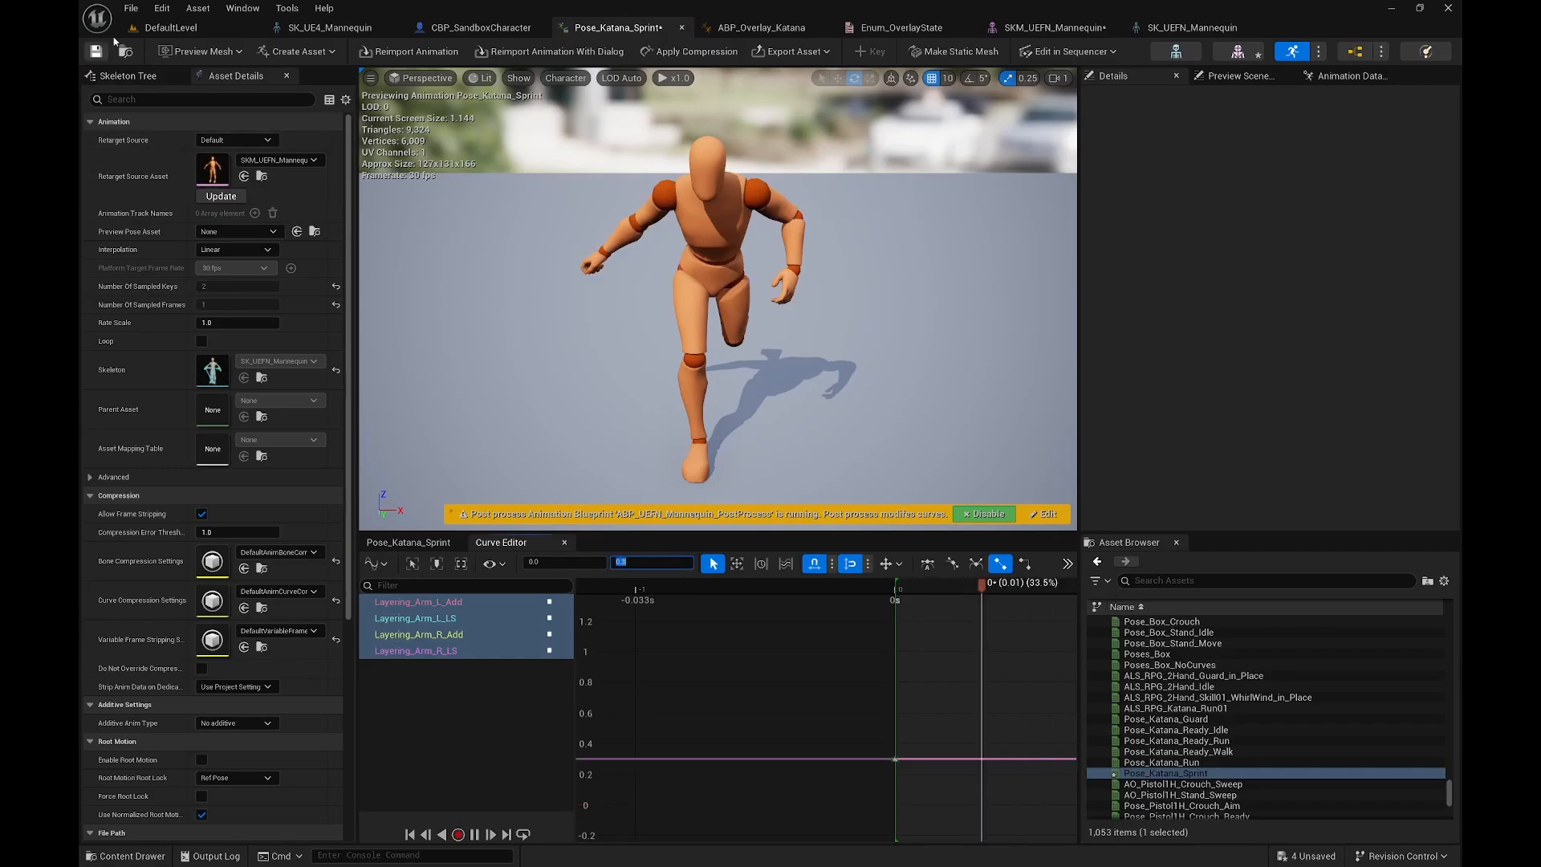
pyautogui.click(164, 27)
pyautogui.rightClick(596, 731)
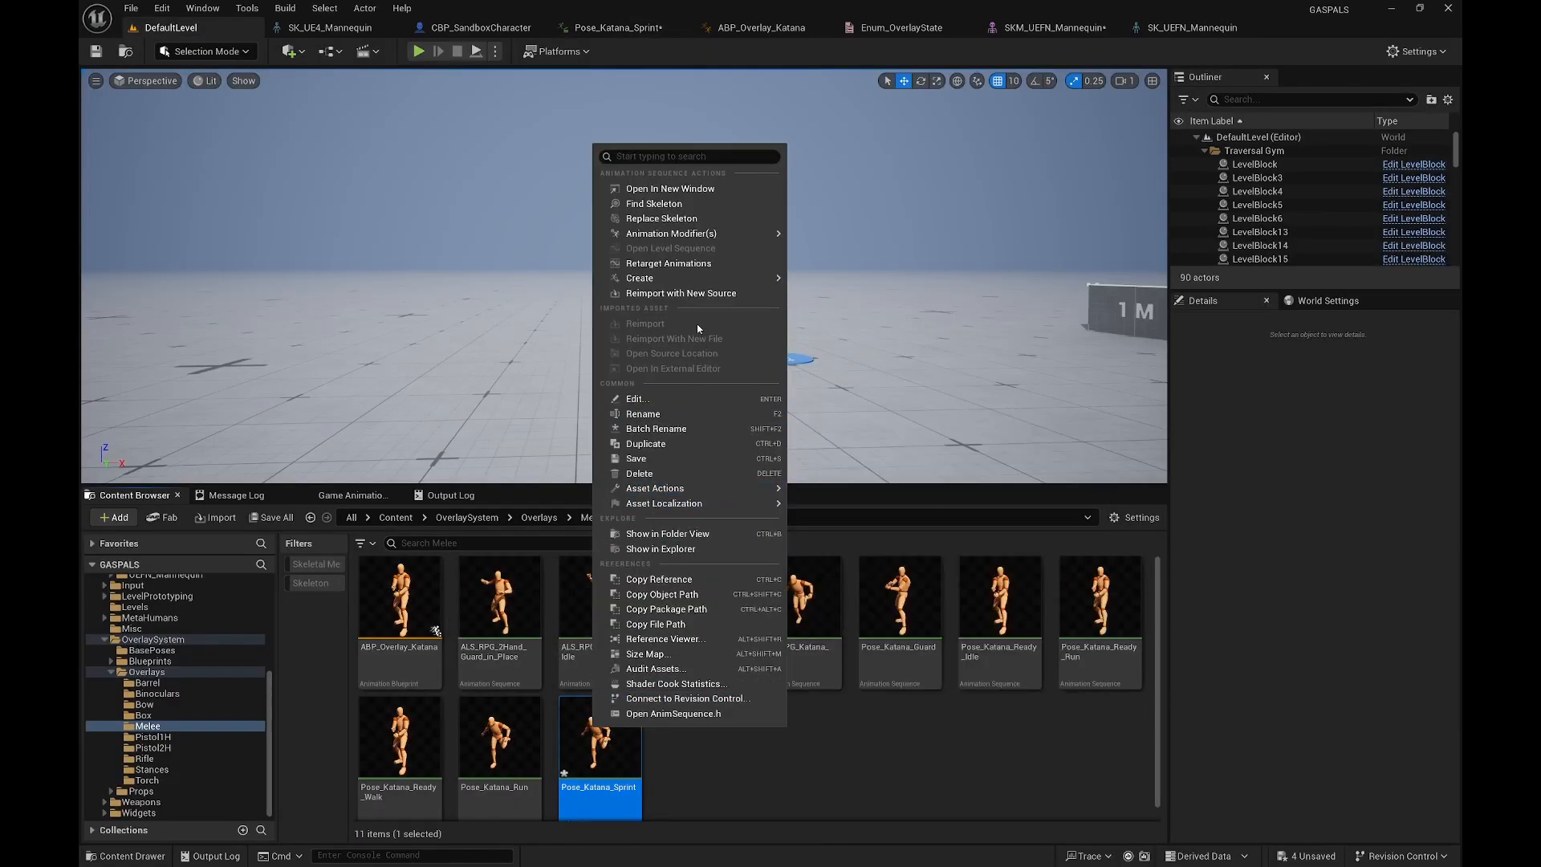
pyautogui.click(692, 444)
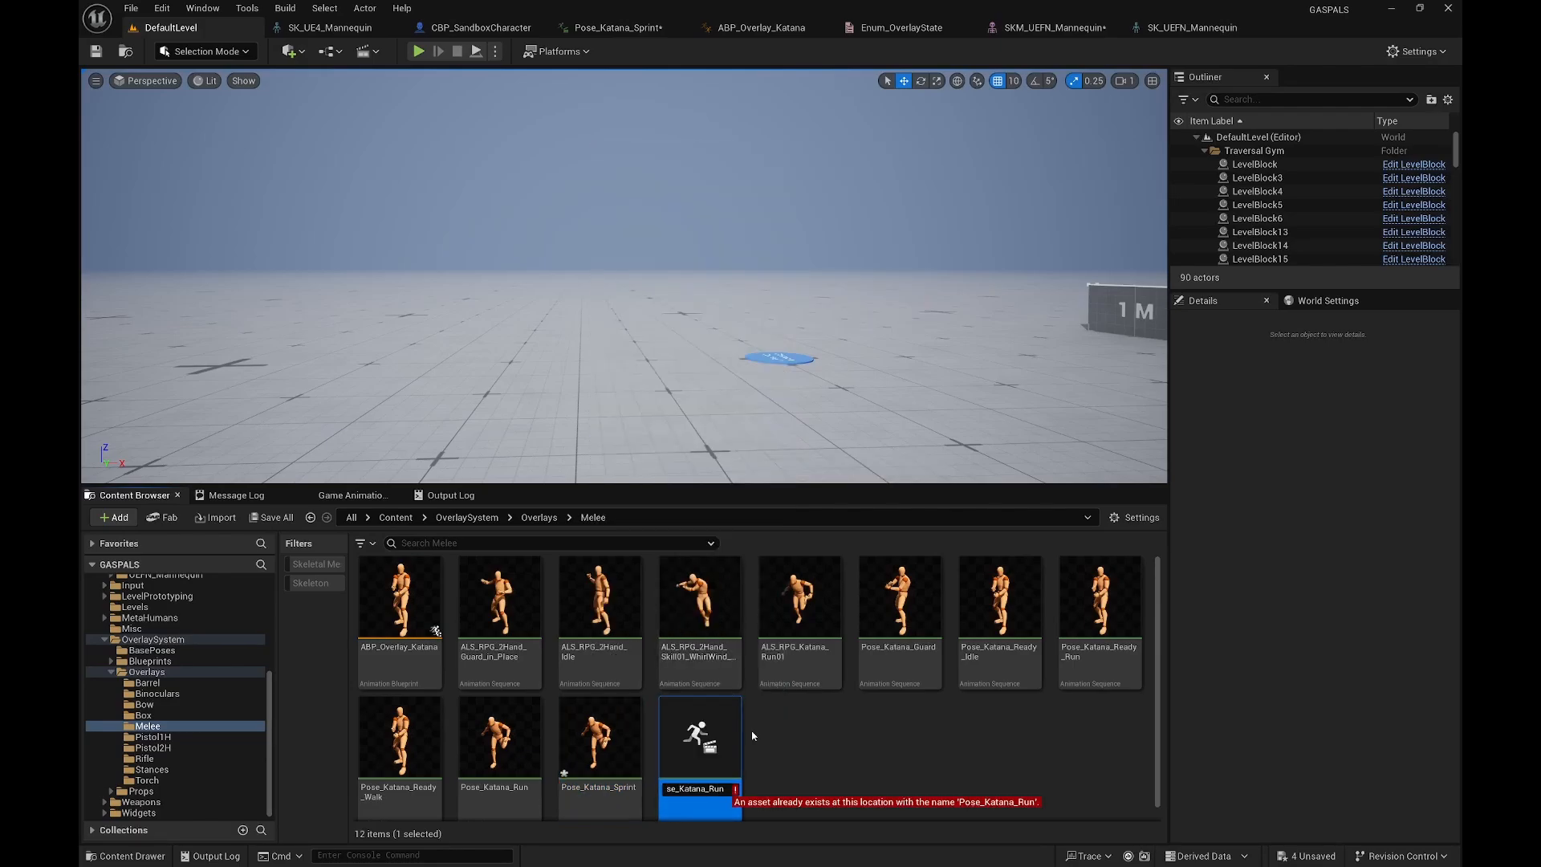
pyautogui.write('Pose_Katana_Run2')
pyautogui.press('Return')
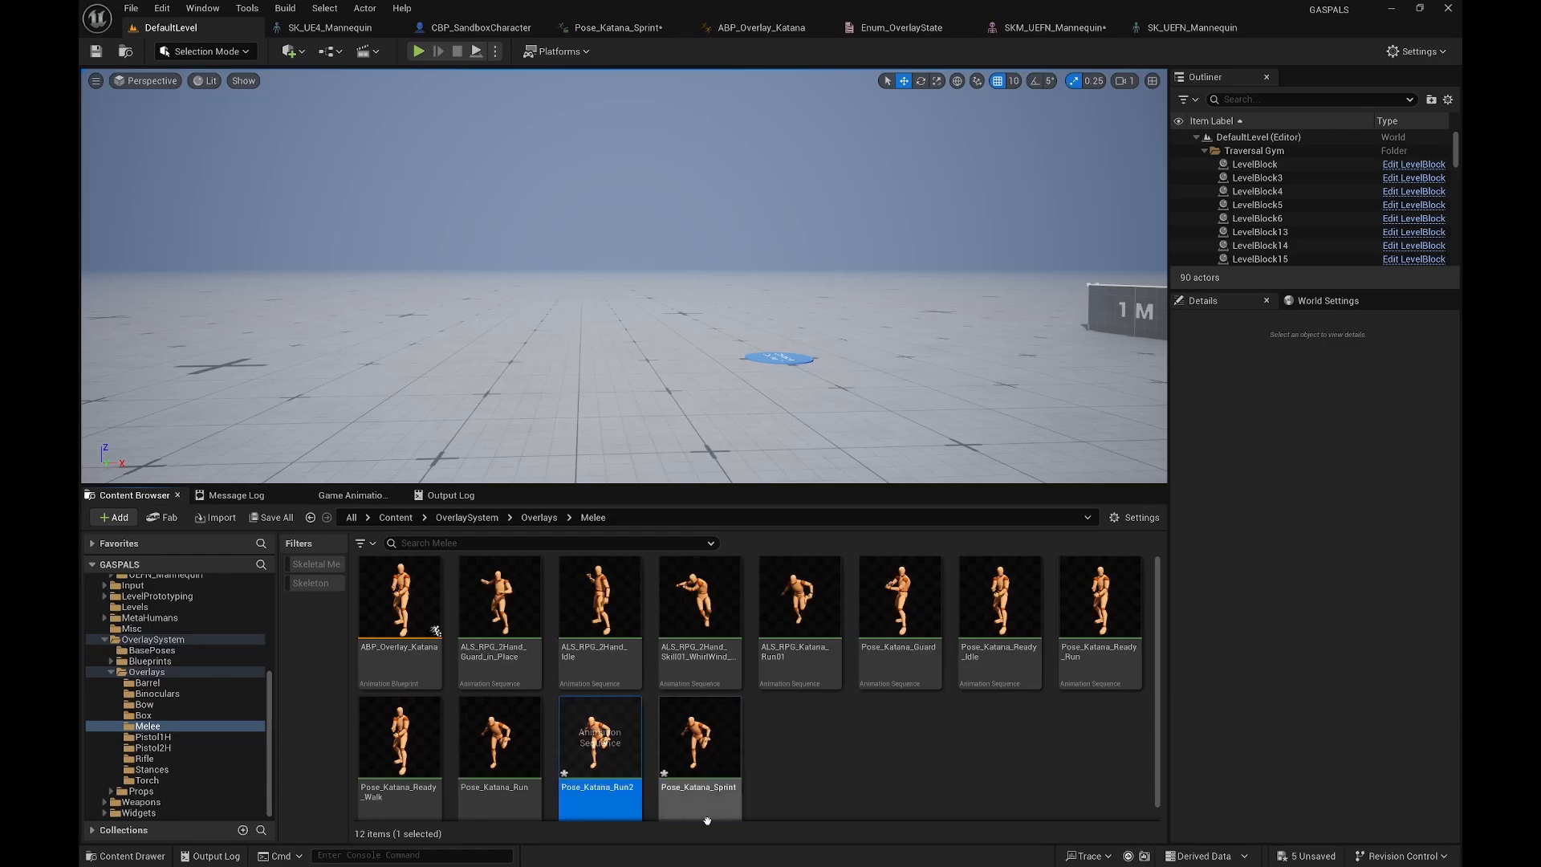
# Step: In Pose_Katana_Run2, set the Add and LS layering curve keys of both arms to 0.6 and save the animation
pyautogui.doubleClick(697, 735)
pyautogui.scroll(-3, 513, 646)
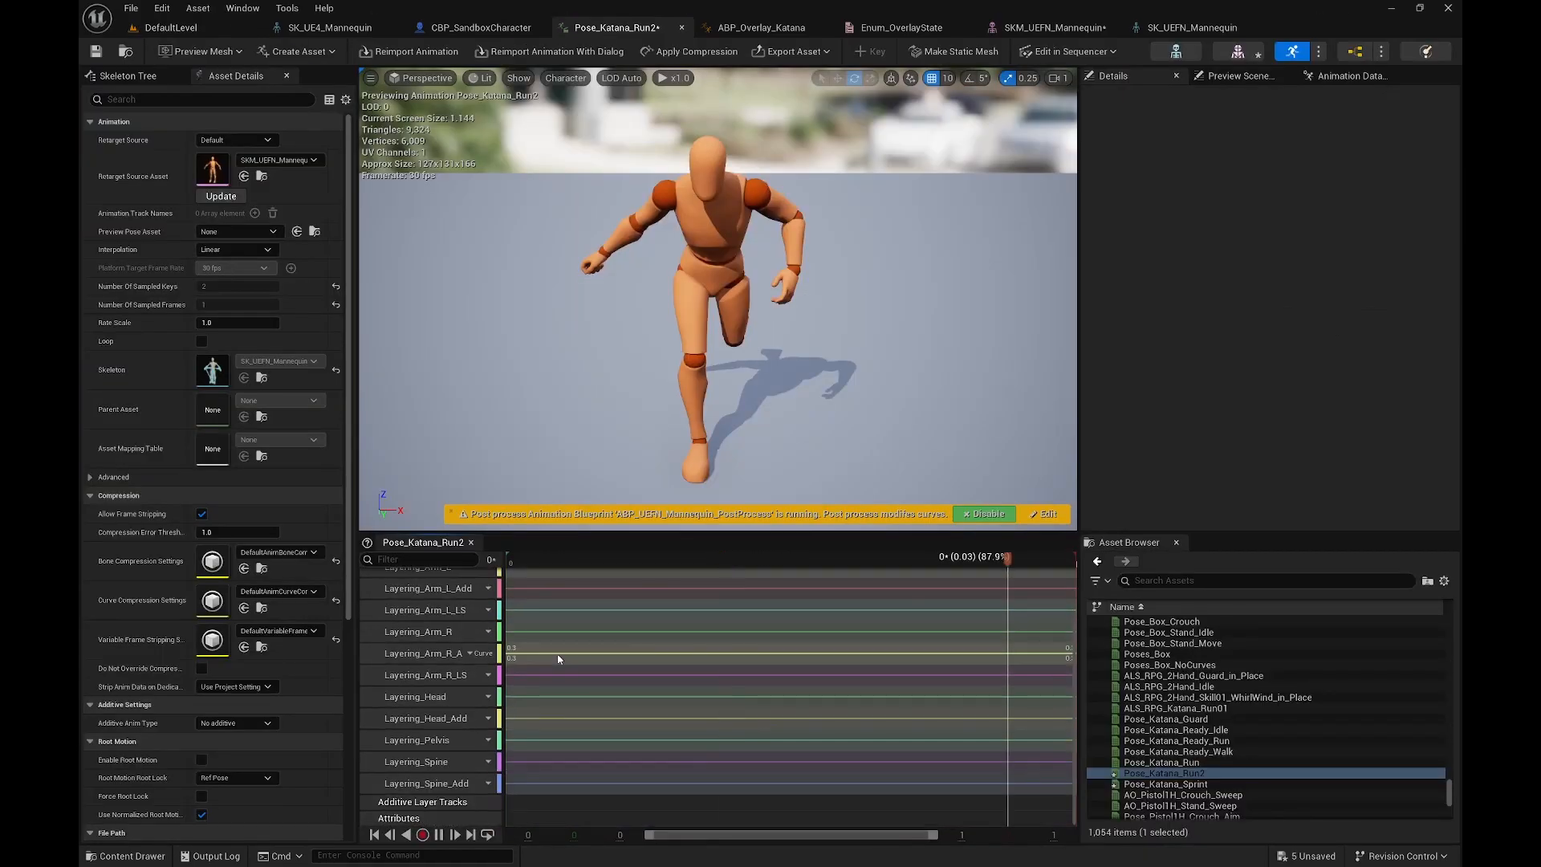
pyautogui.click(425, 610)
pyautogui.keyDown('shift'); pyautogui.click(428, 589); pyautogui.keyUp('shift')
pyautogui.keyDown('ctrl'); pyautogui.click(438, 654); pyautogui.keyUp('ctrl')
pyautogui.keyDown('ctrl'); pyautogui.click(431, 677); pyautogui.keyUp('ctrl')
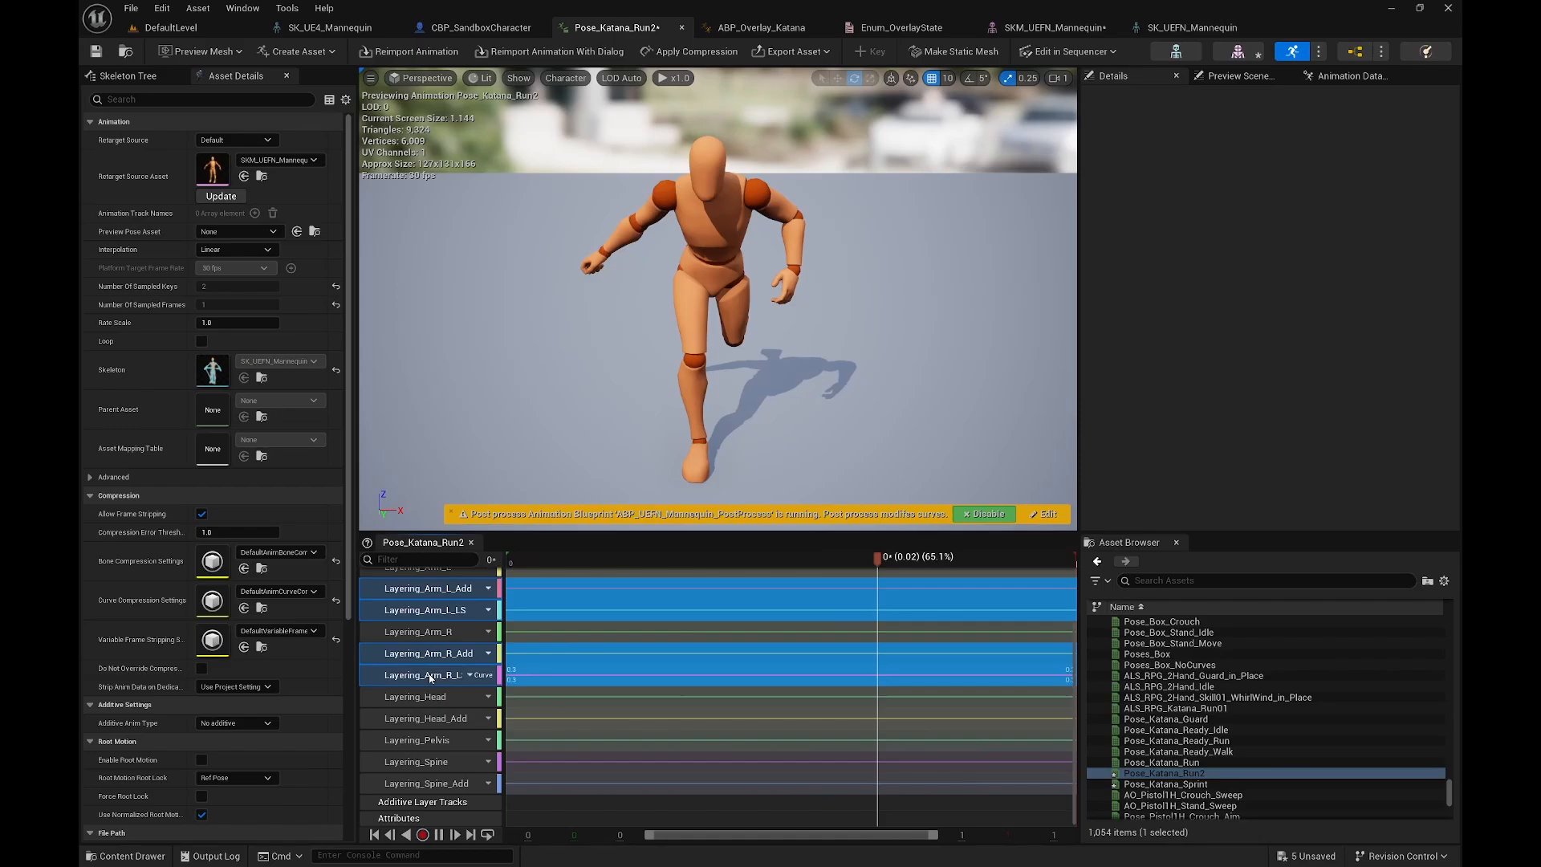
pyautogui.rightClick(445, 614)
pyautogui.click(504, 727)
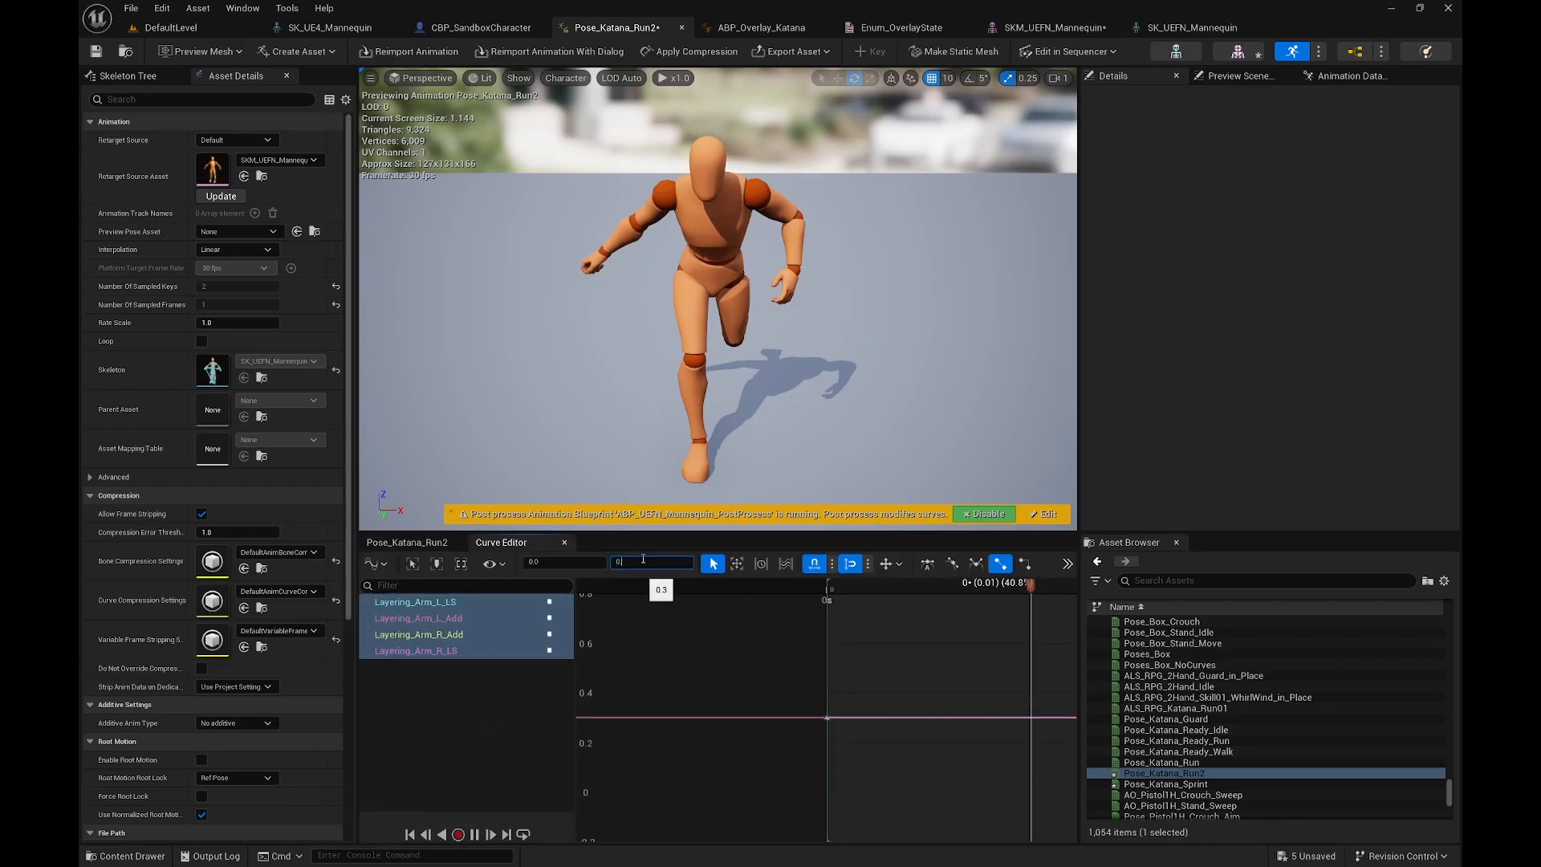
pyautogui.click(96, 51)
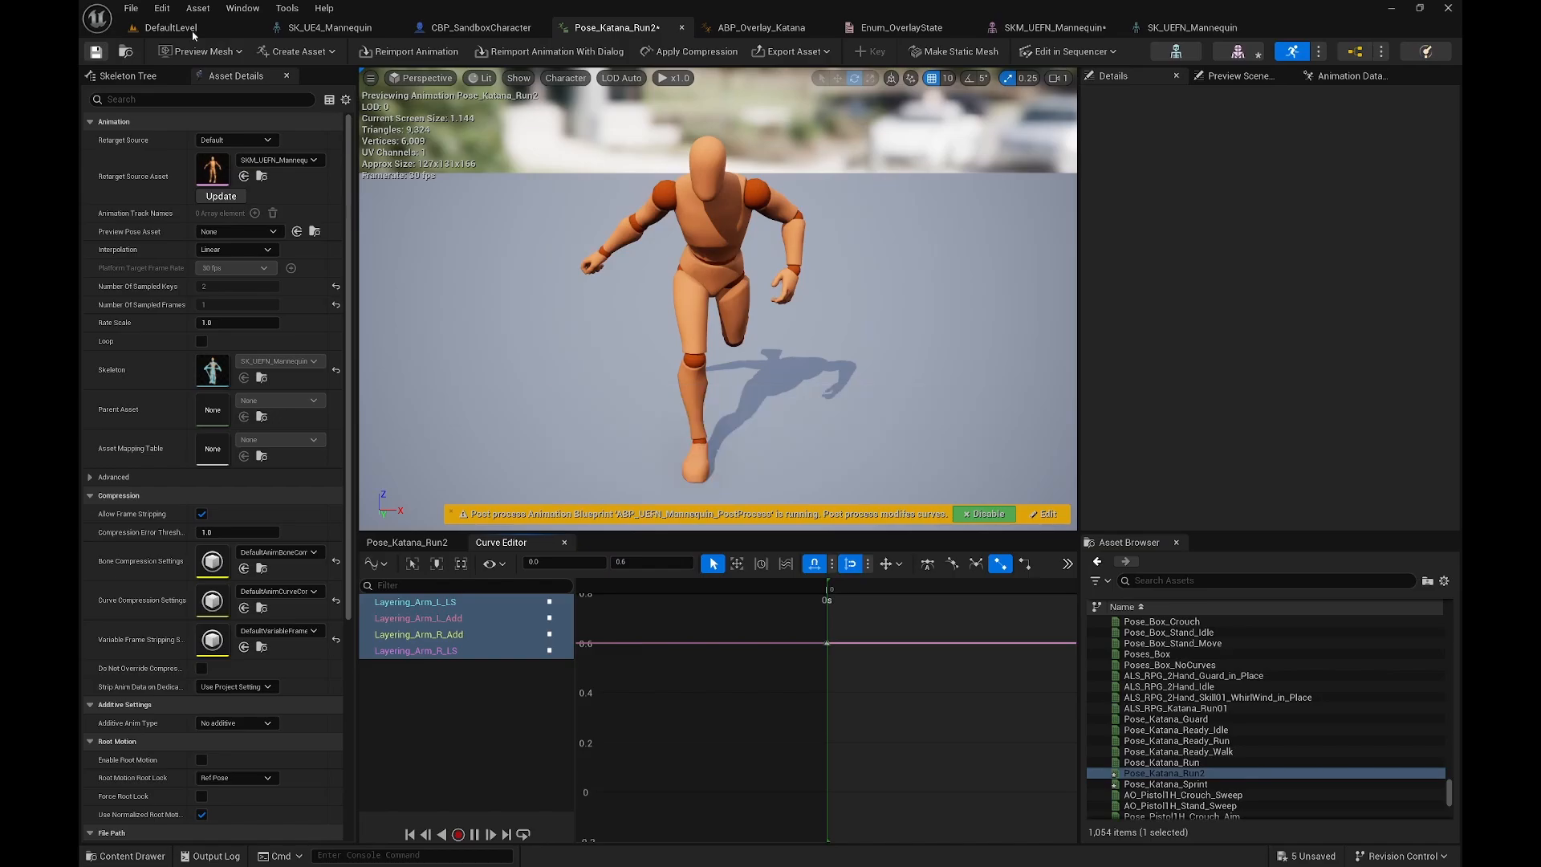
# Step: Set Pose Stand Run Relax to Pose_Katana_Run2 in ABP_Overlay_Katana, then compile and save the blueprint
pyautogui.click(782, 30)
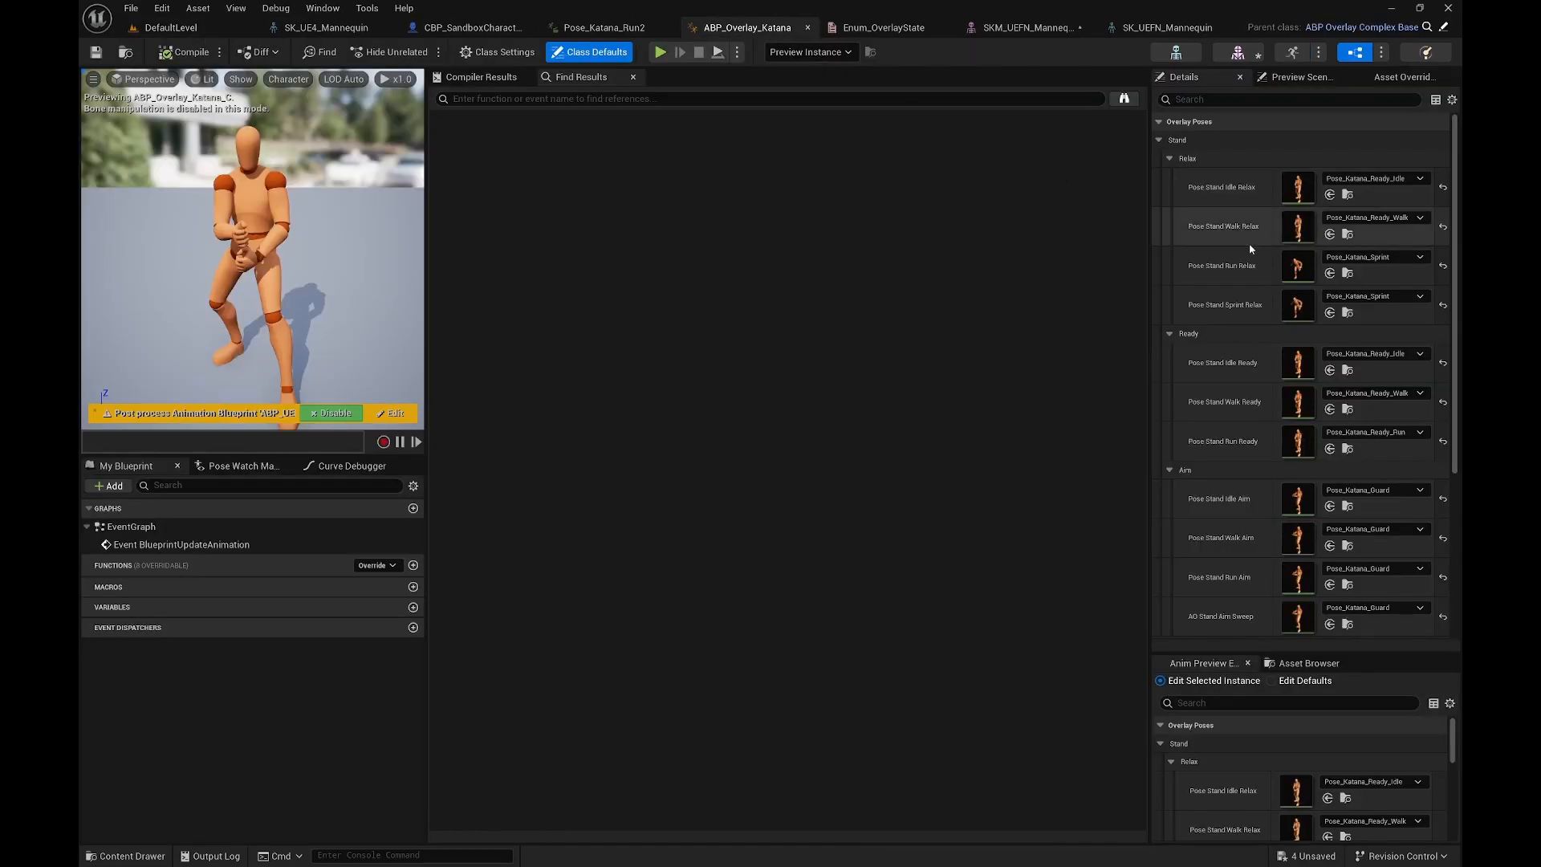
pyautogui.click(1394, 260)
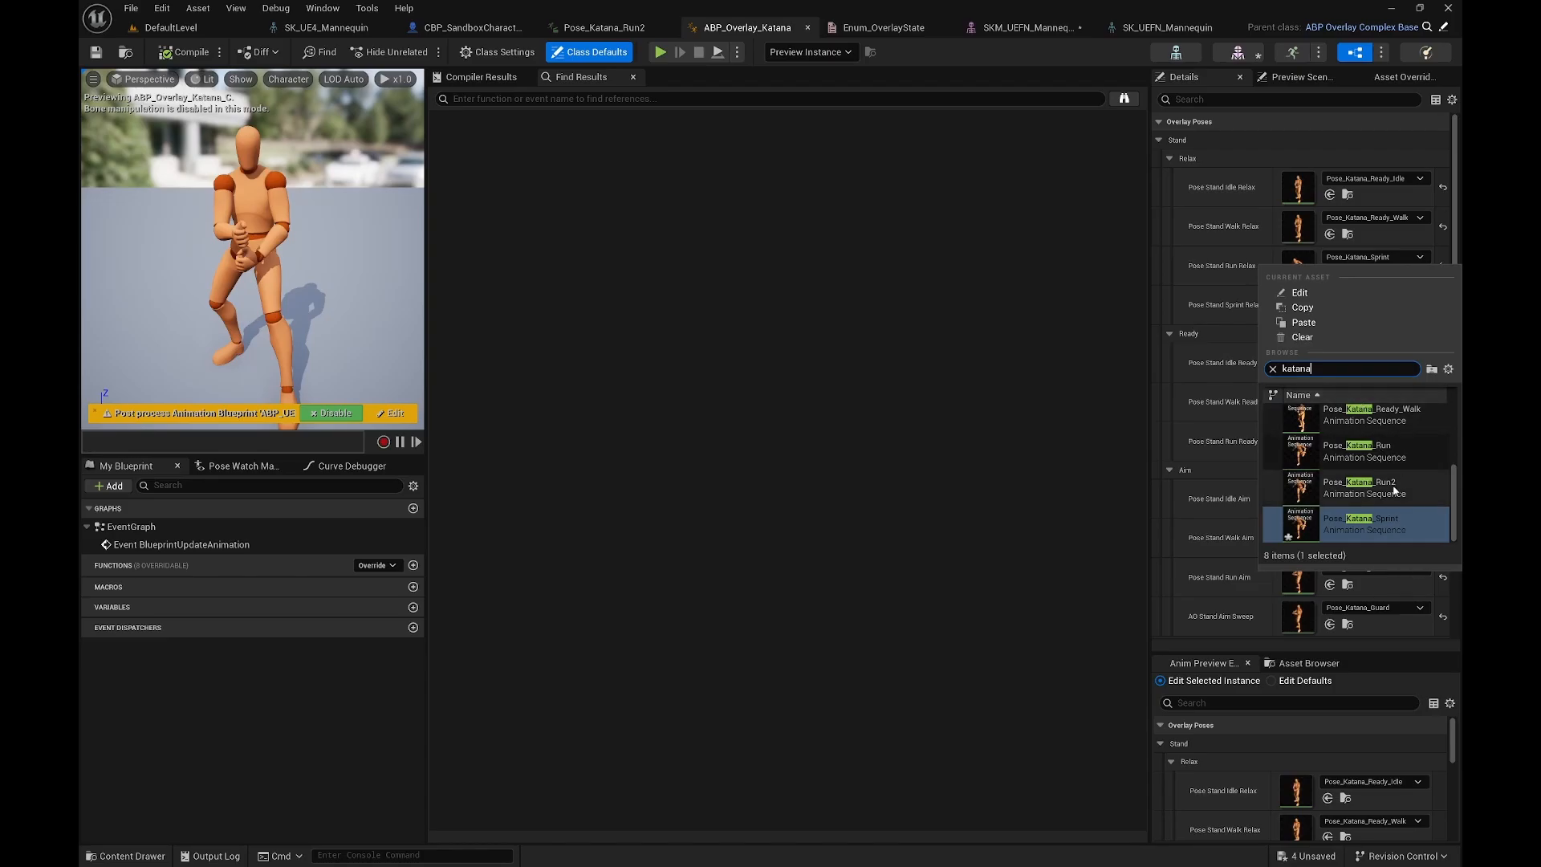
pyautogui.click(1394, 490)
pyautogui.click(186, 52)
pyautogui.click(97, 53)
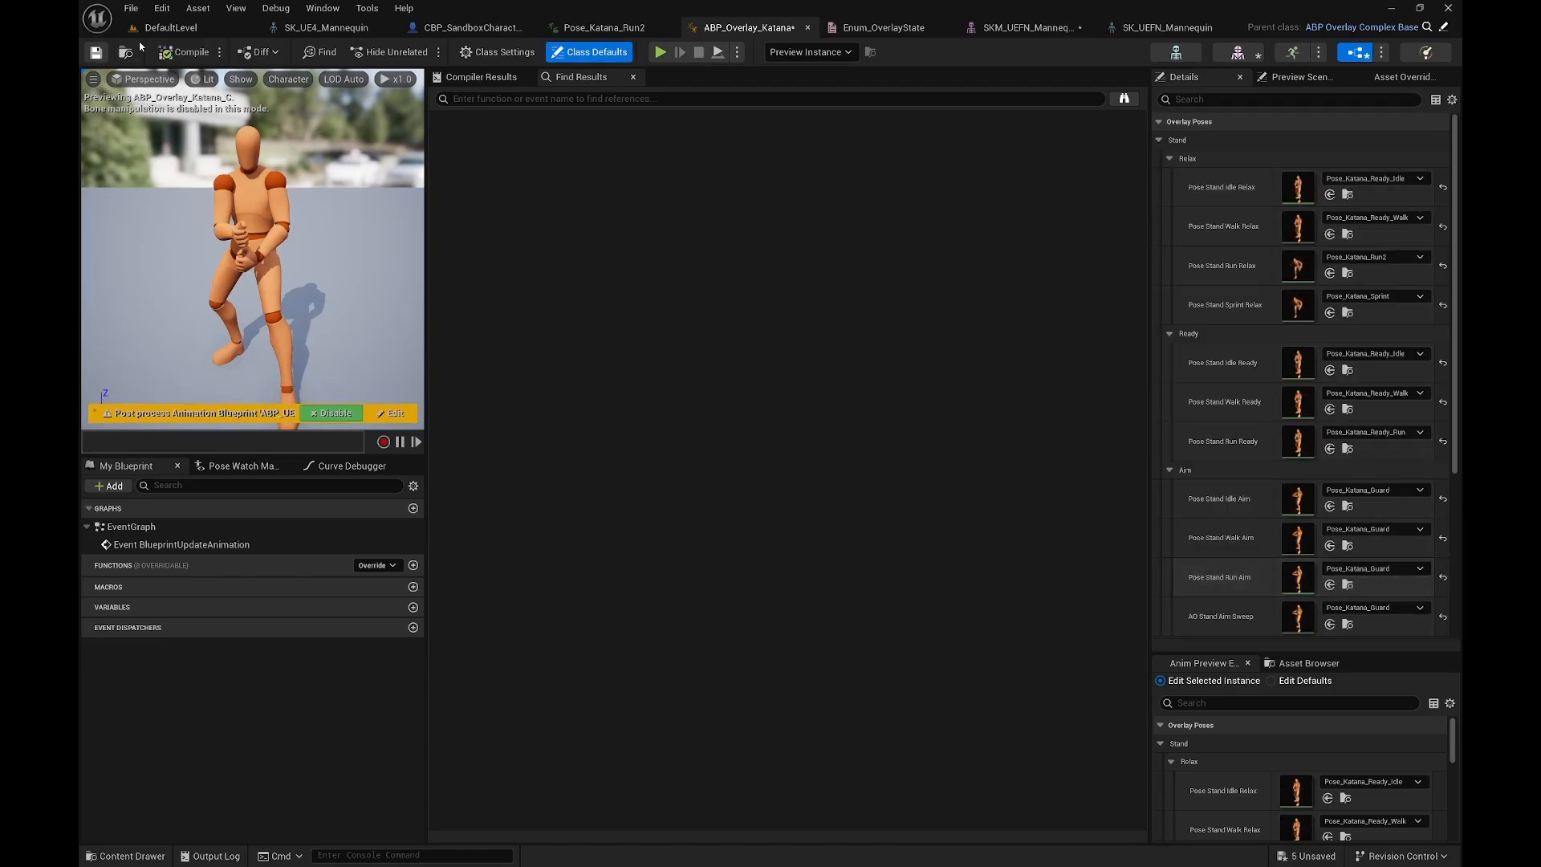
# Step: Play DefaultLevel in fullscreen with the Katana overlay and compare the run, sprint and idle poses, then stop playing
pyautogui.click(167, 28)
pyautogui.hotkey('alt', 'p')
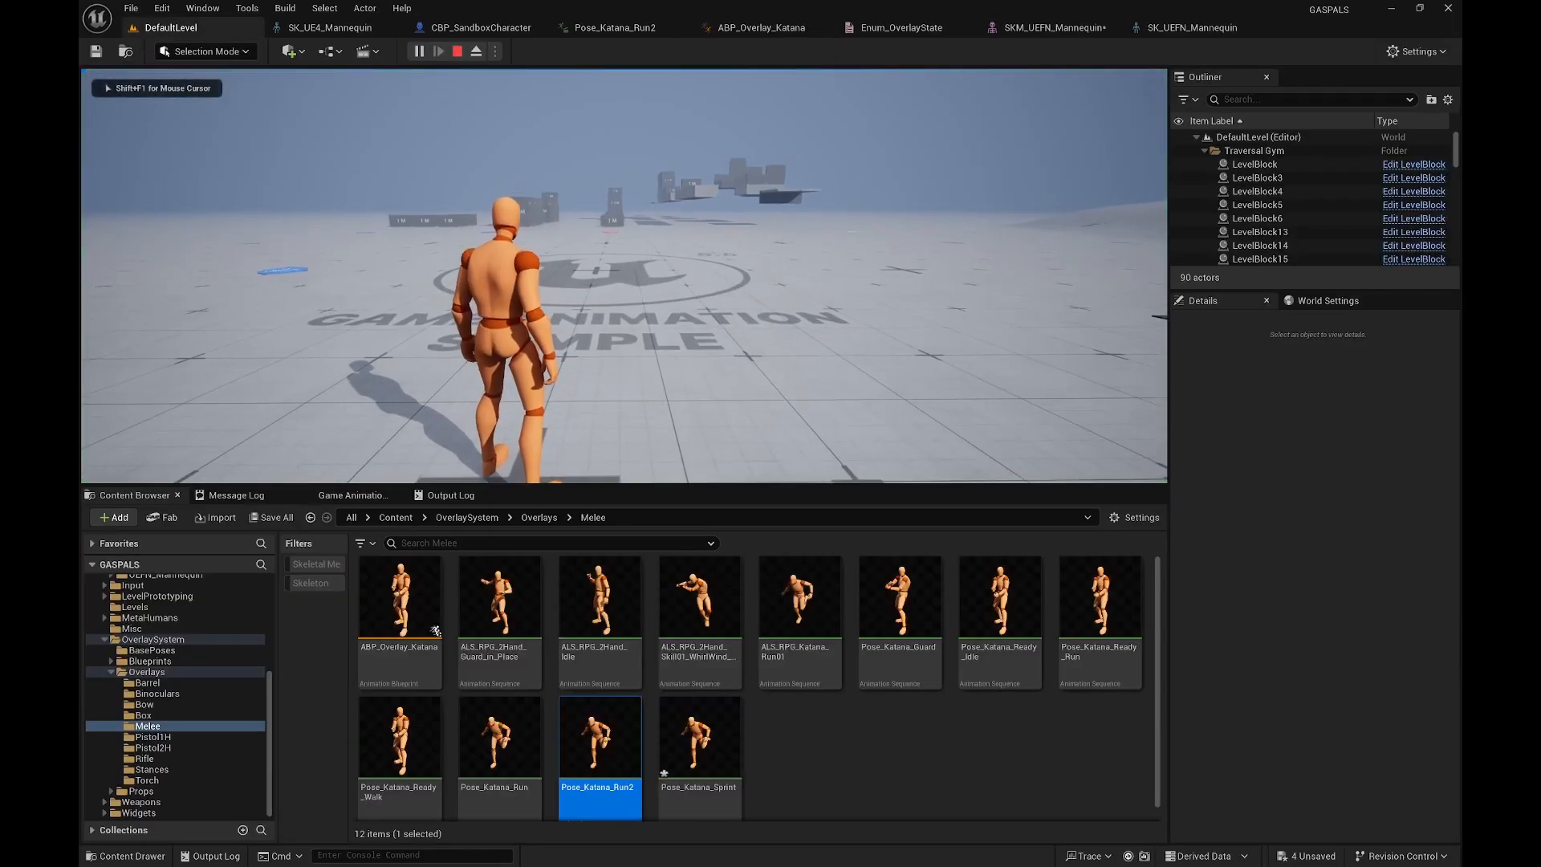
pyautogui.press('F11')
pyautogui.press('q')
pyautogui.scroll(-13, 826, 411)
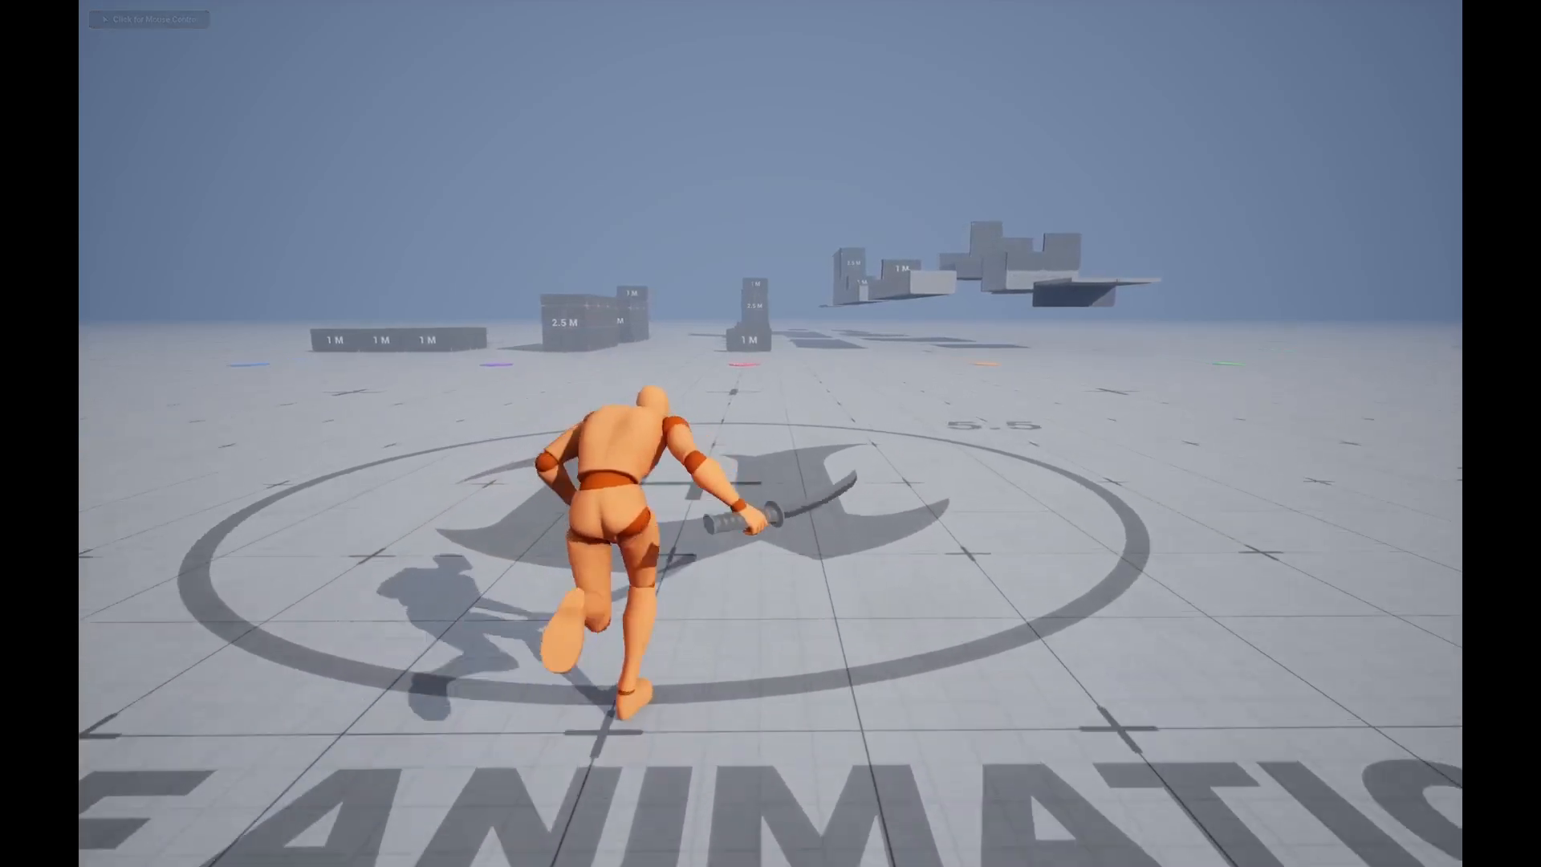
pyautogui.click(580, 469)
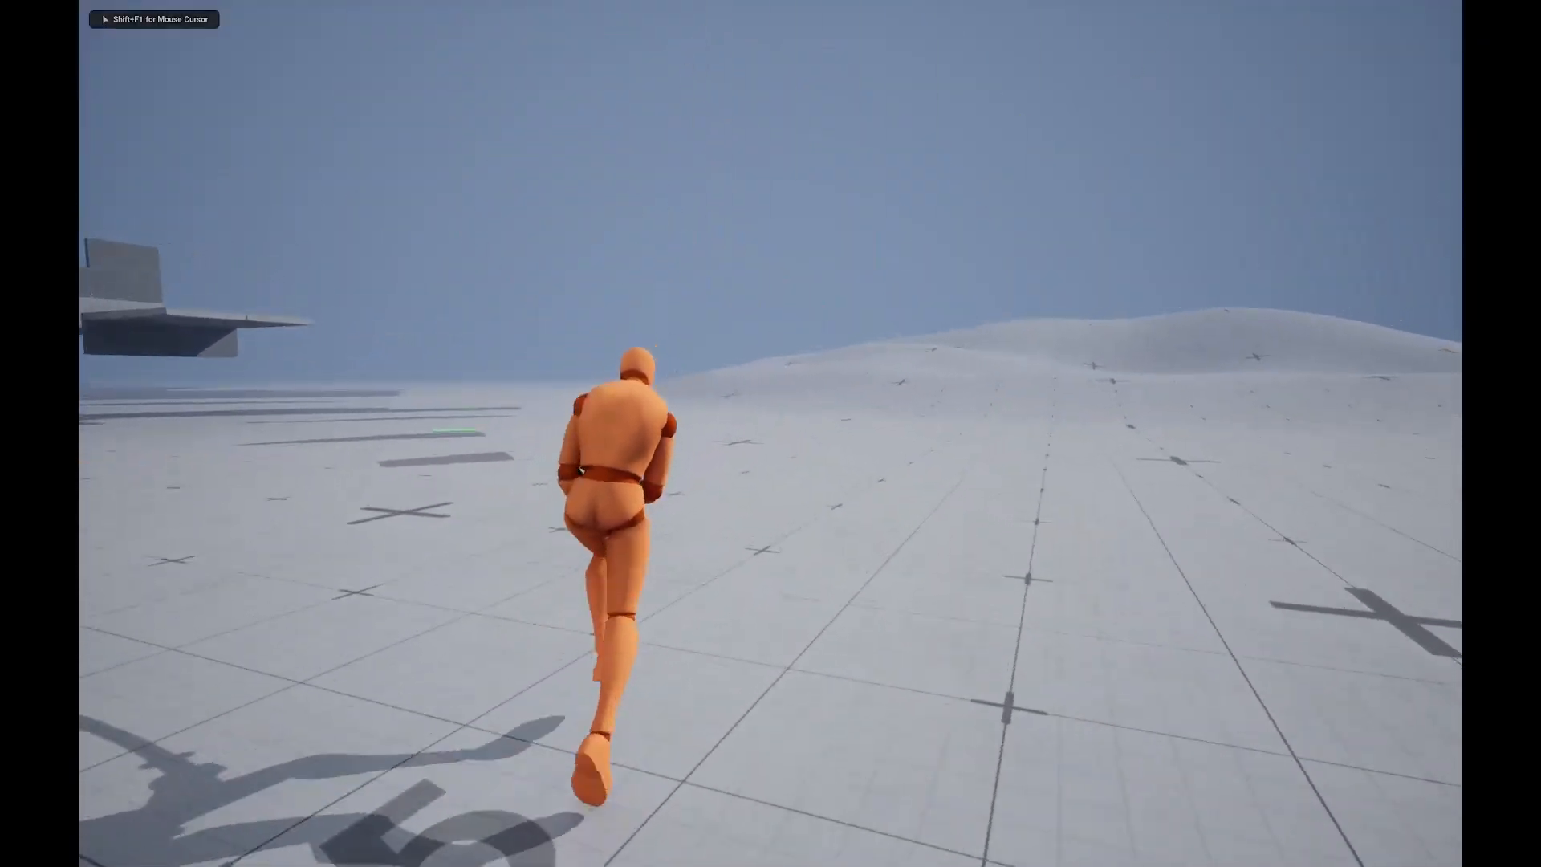
pyautogui.press('w')
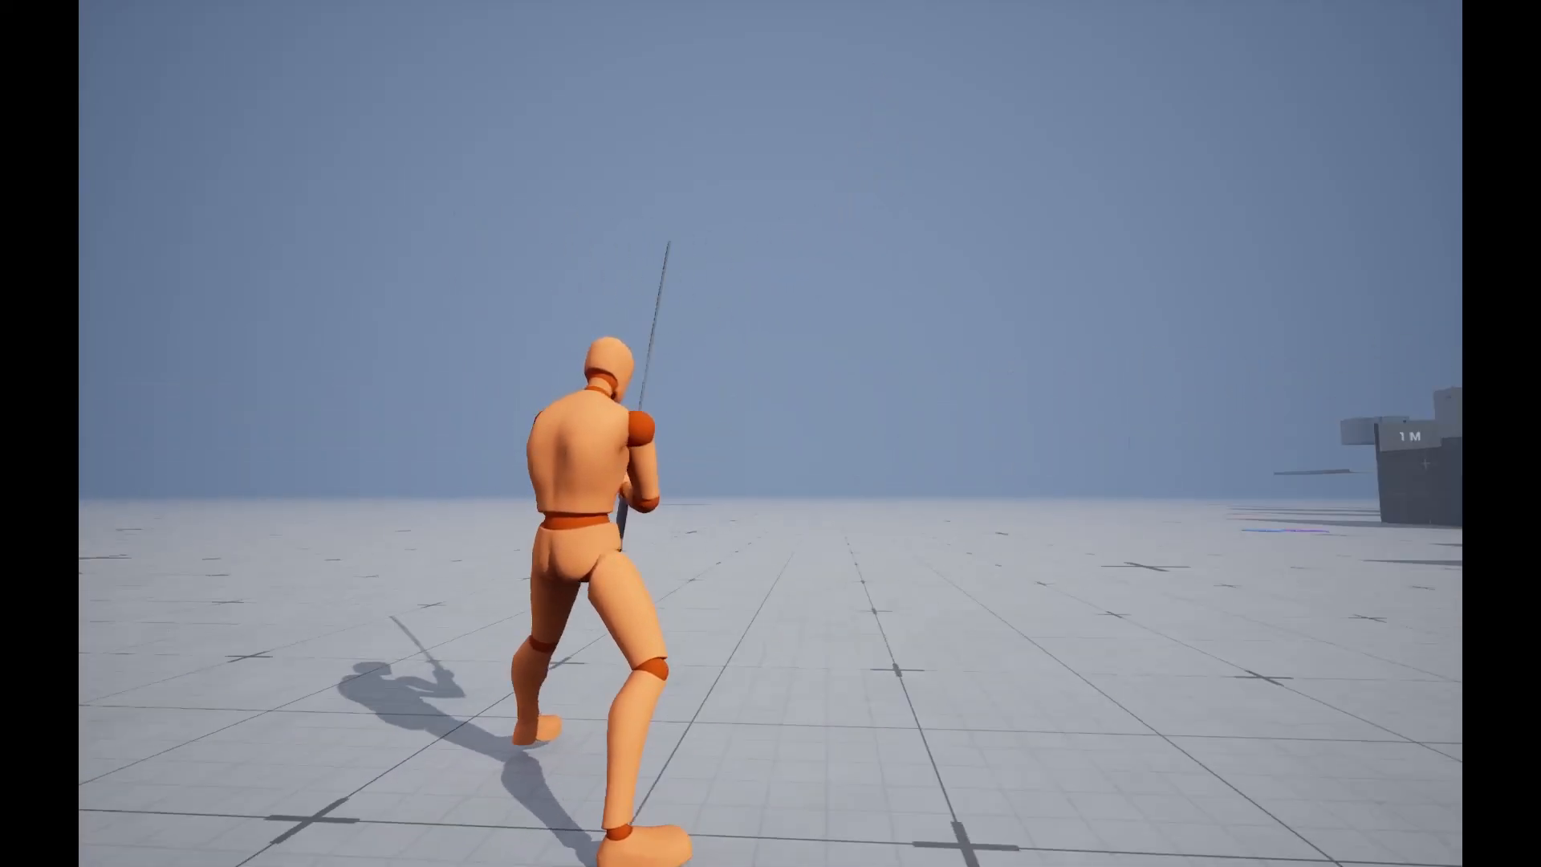
pyautogui.press('Escape')
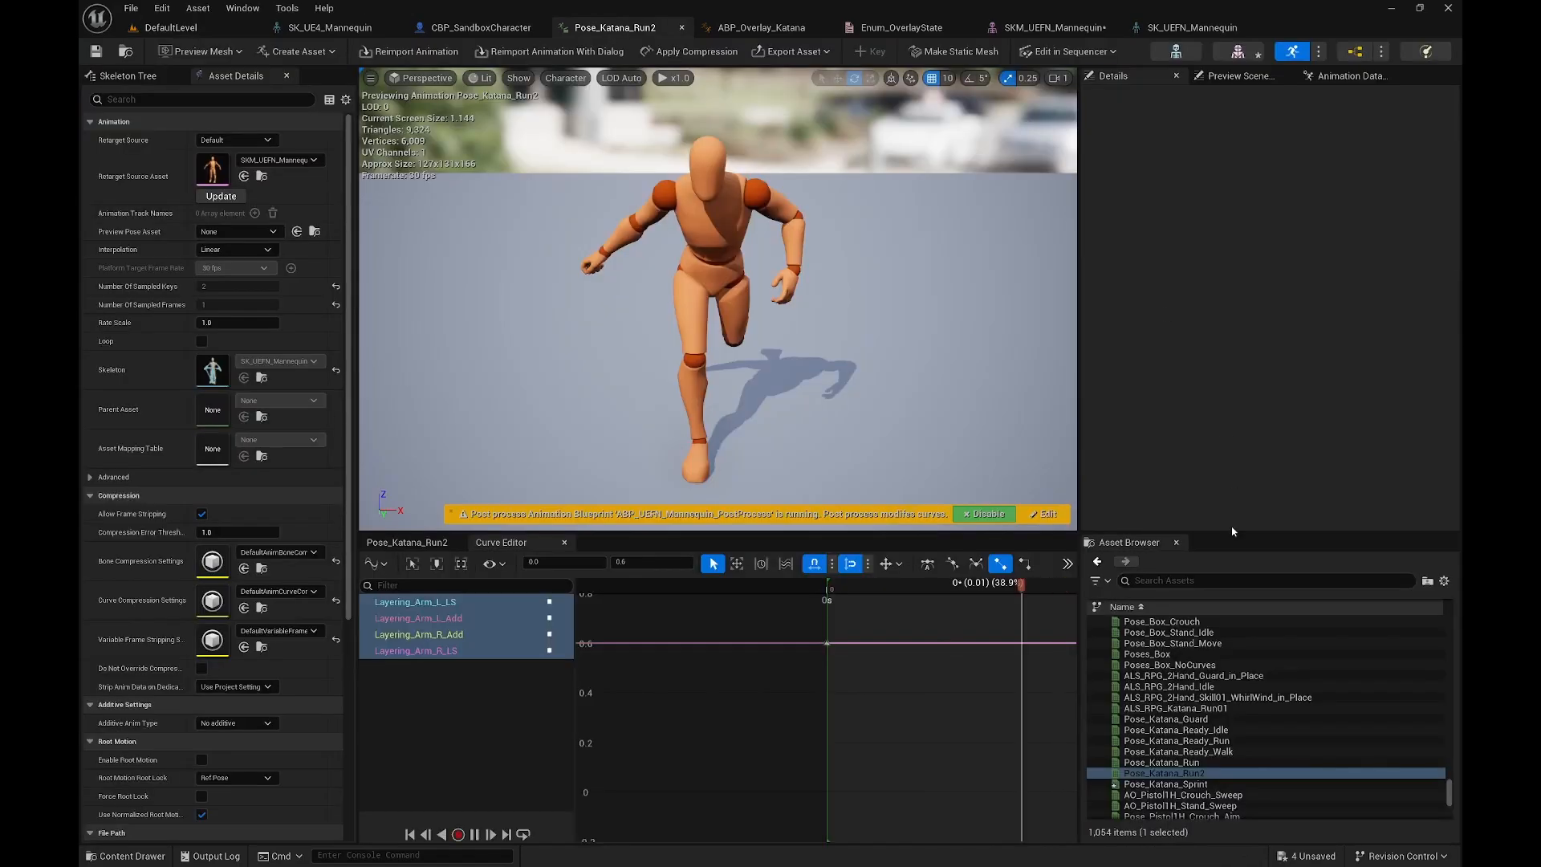
# Step: Open Pose_Katana_Ready_Idle and delete its Layering_Legs curve
pyautogui.click(1230, 729)
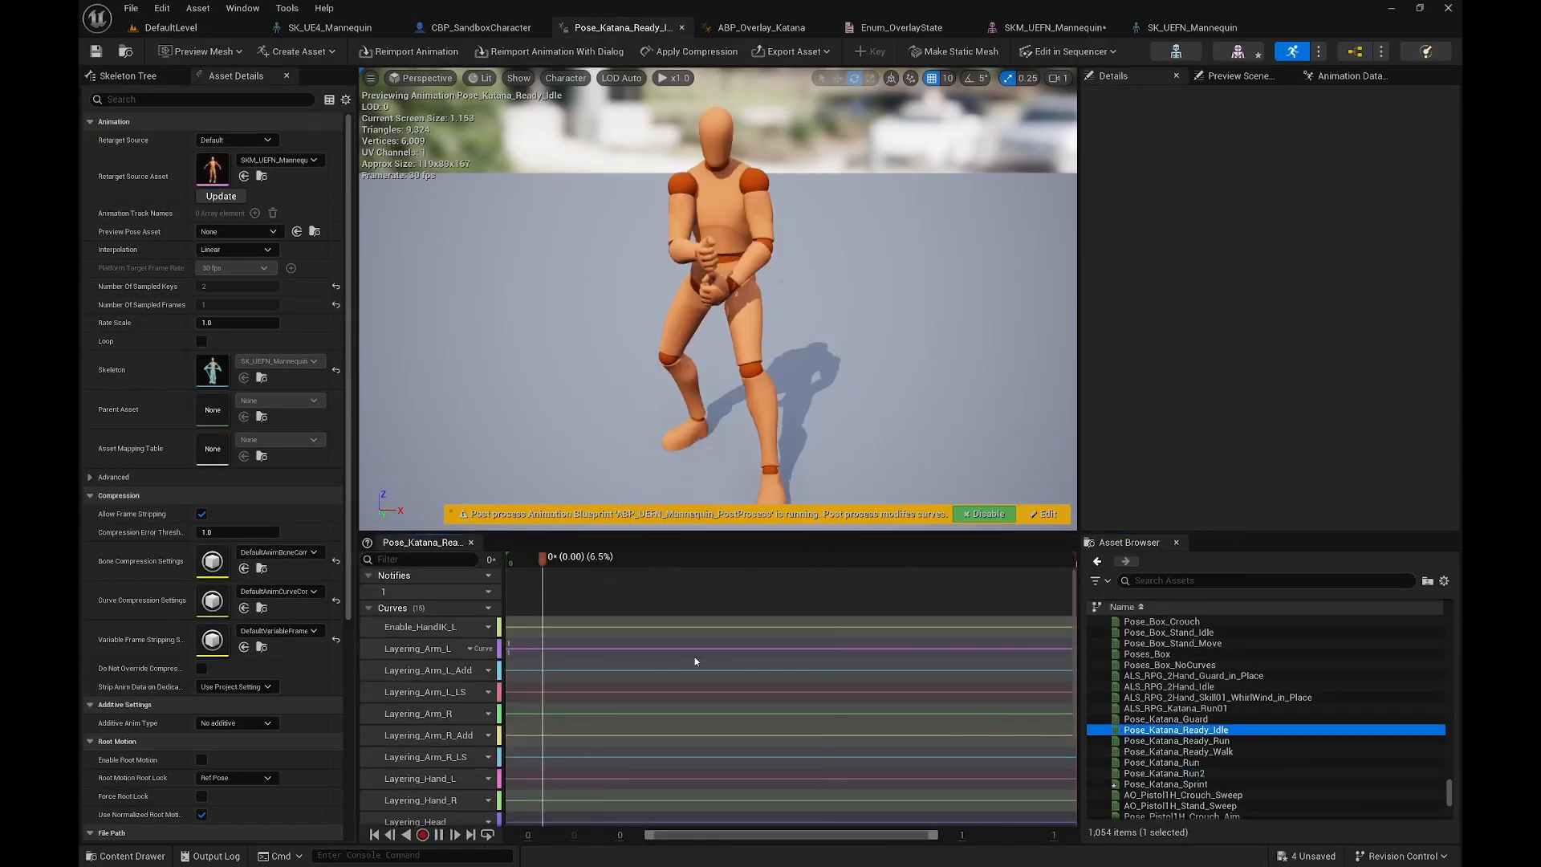
pyautogui.scroll(-1, 416, 755)
pyautogui.rightClick(416, 740)
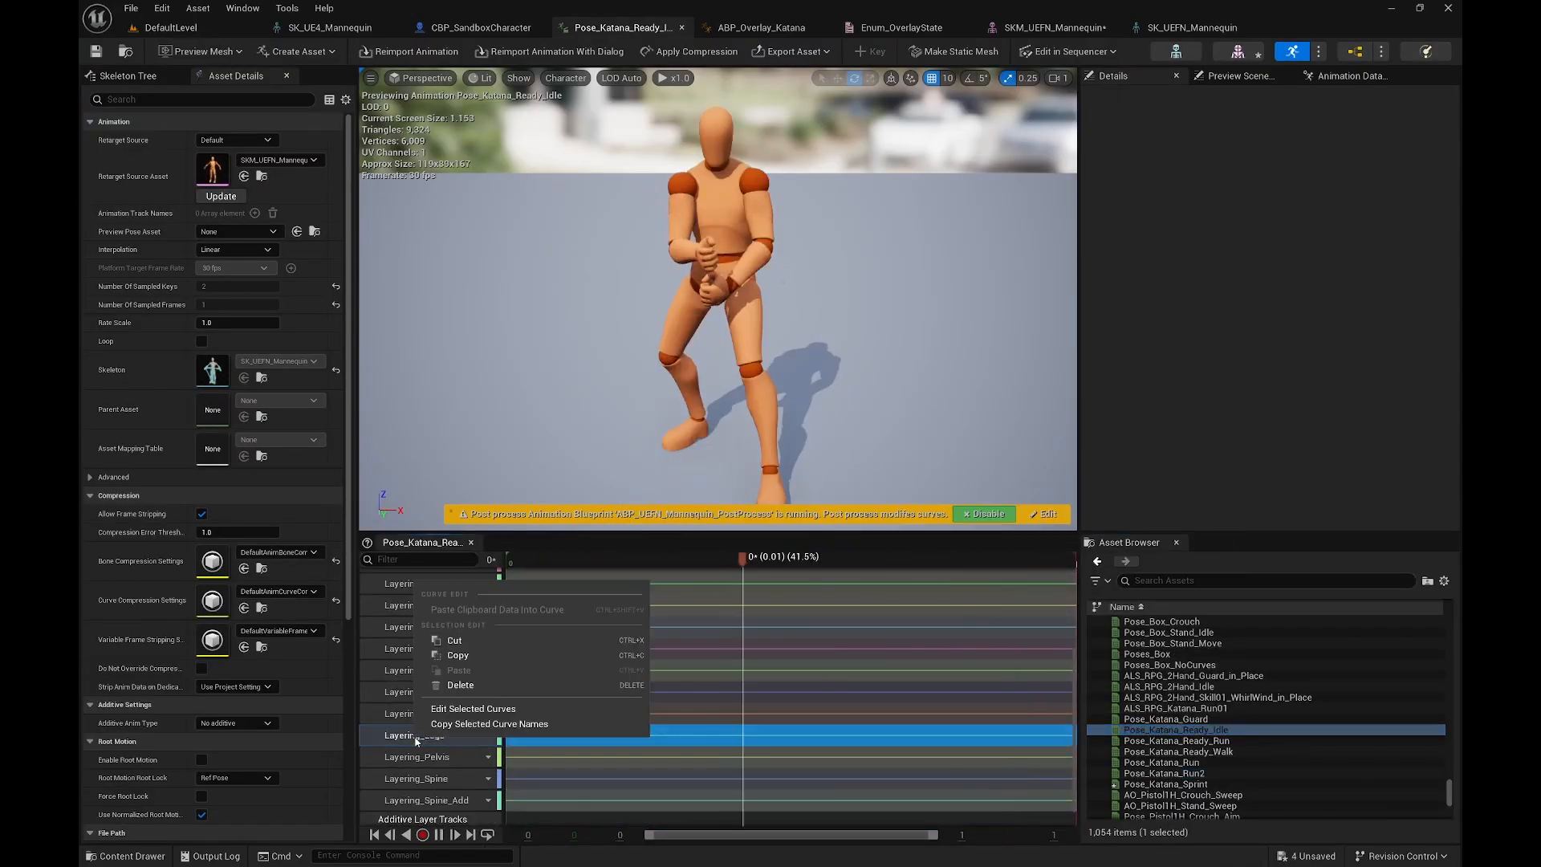
pyautogui.click(473, 686)
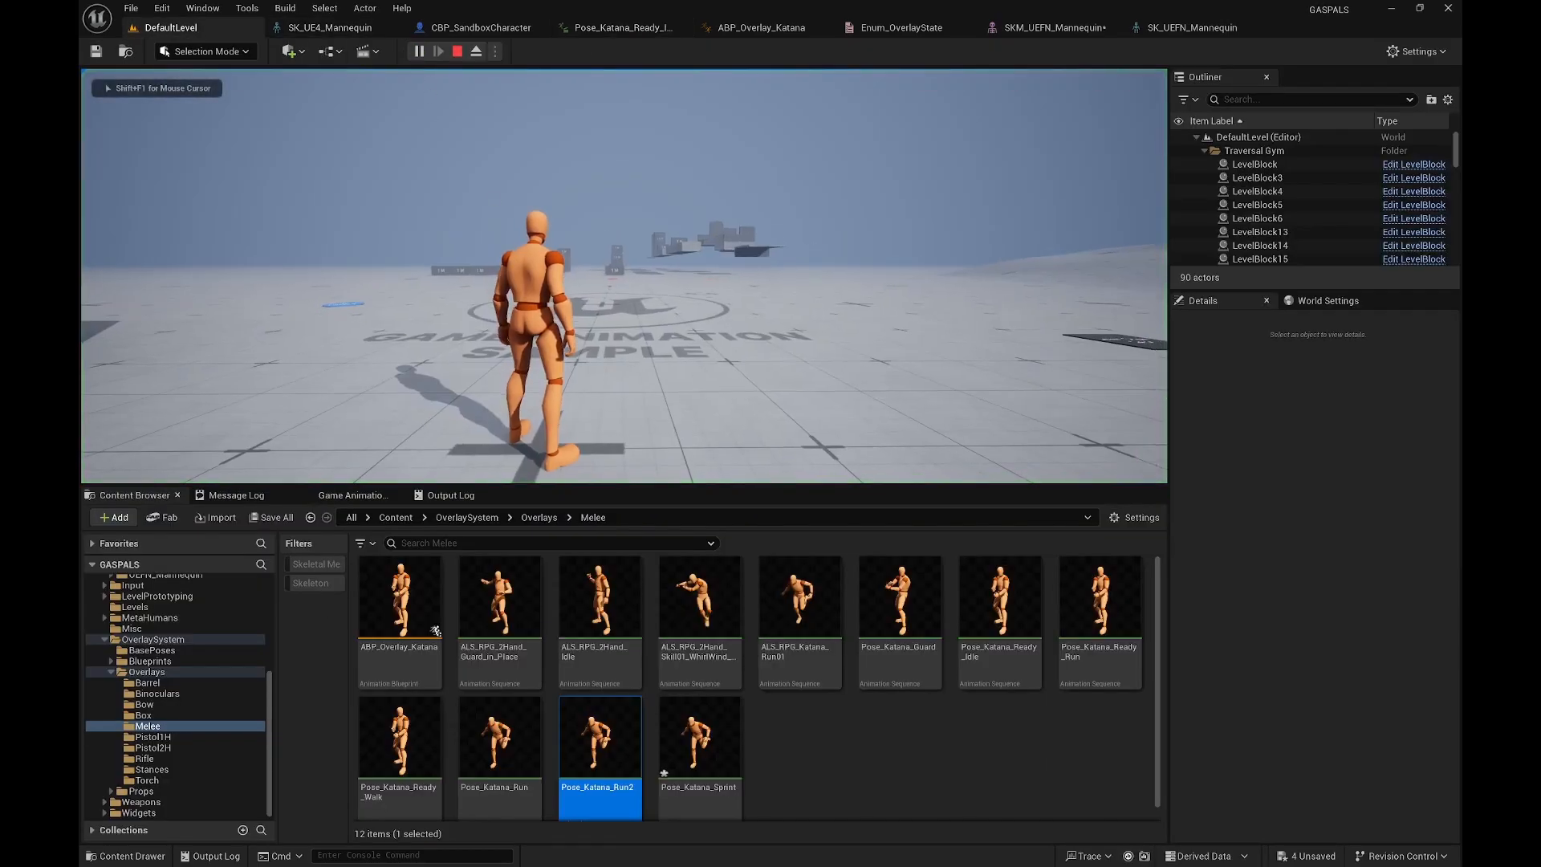
# Step: Play DefaultLevel with the Katana overlay, walk and turn around to check the idle stance, then stop playing
pyautogui.press('q')
pyautogui.scroll(-9, 624, 276)
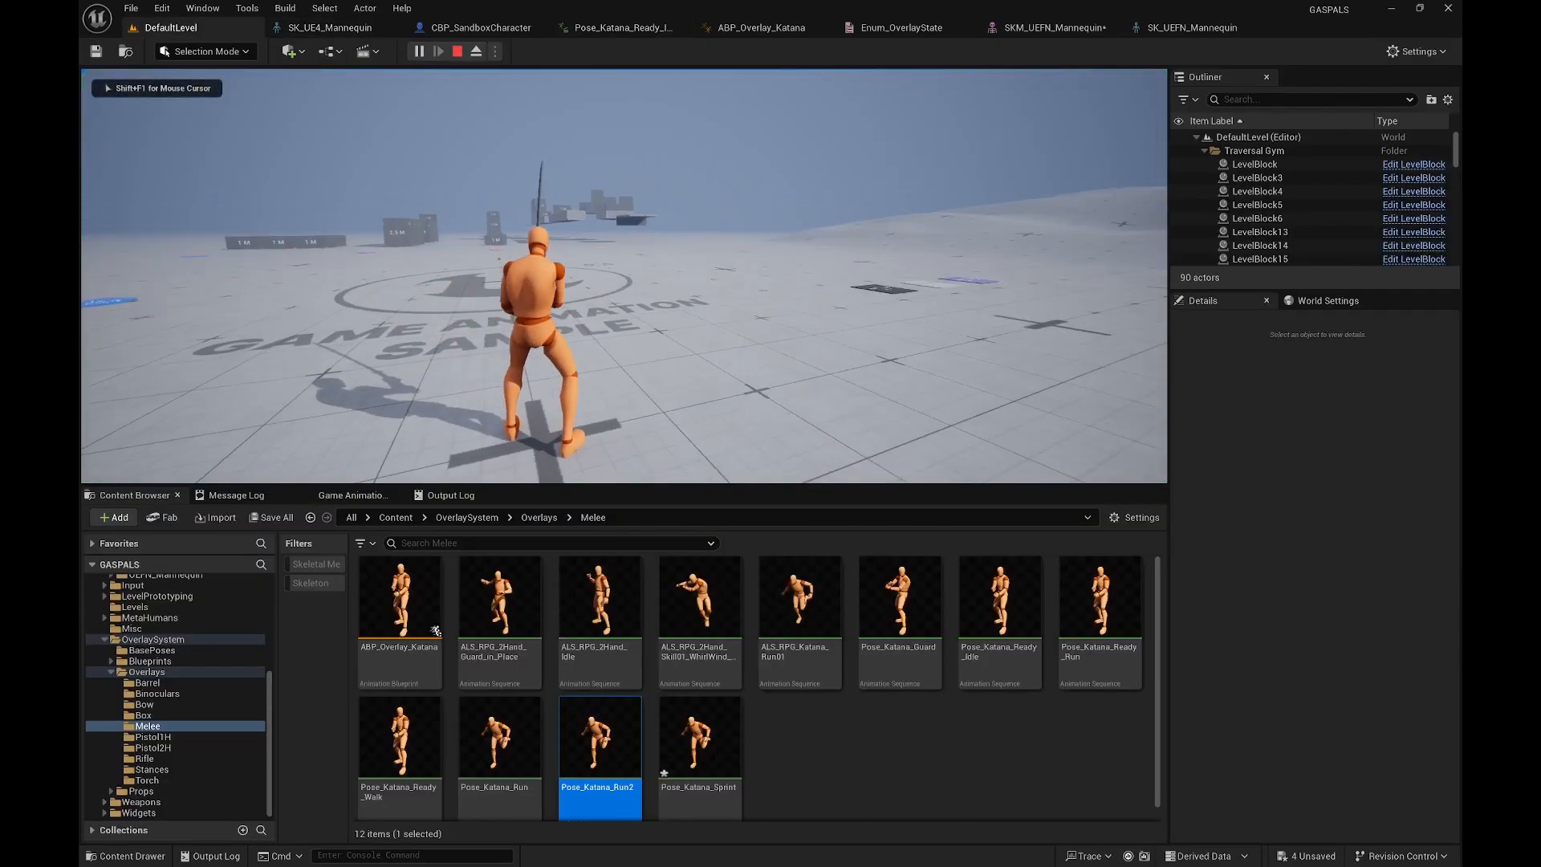
pyautogui.press('w')
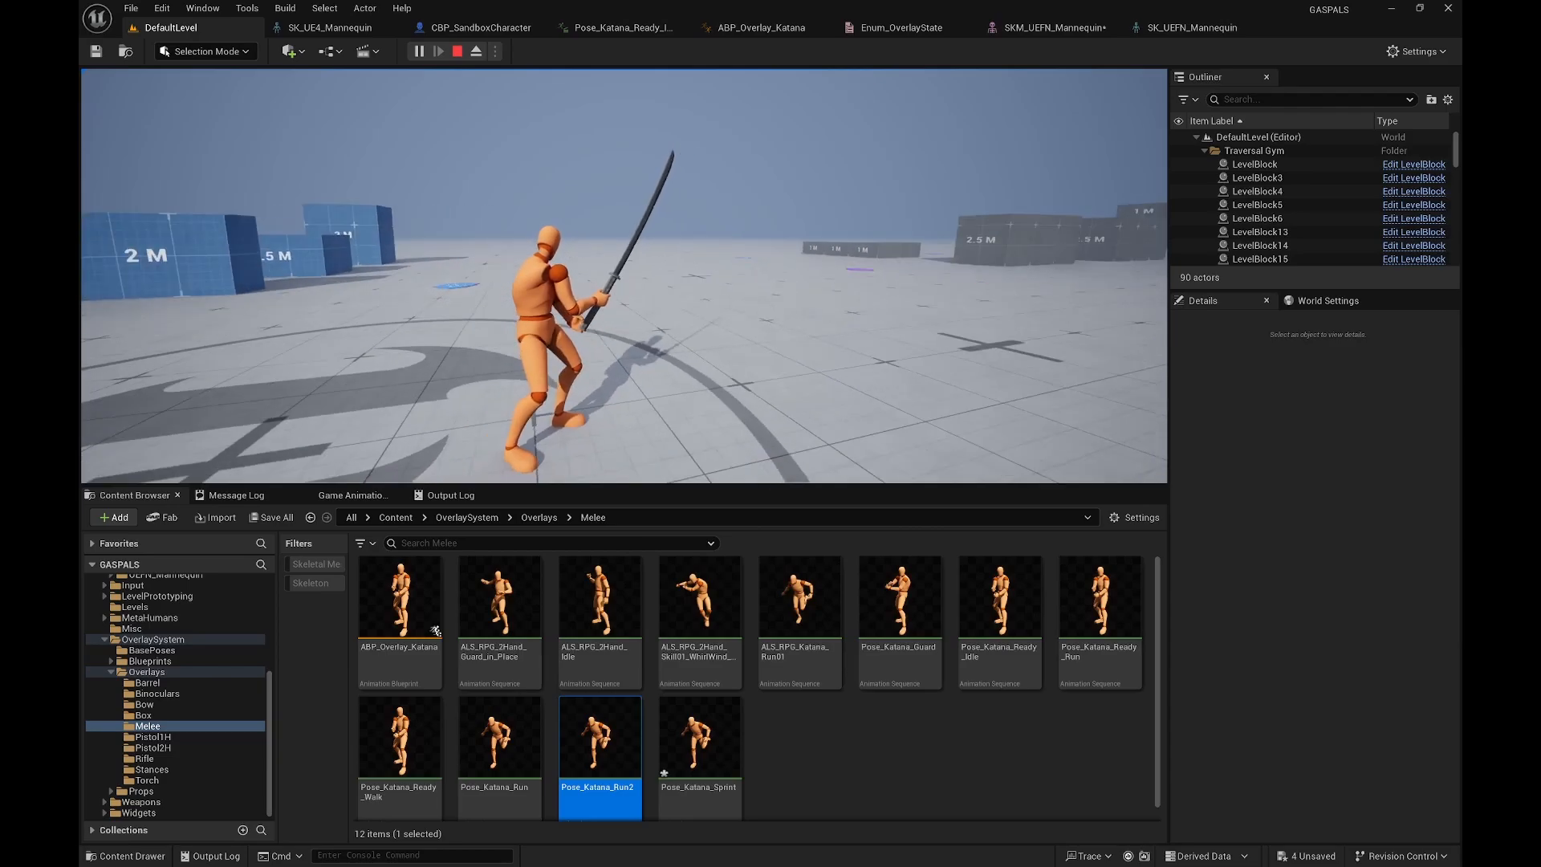
pyautogui.press('Escape')
# Step: Review the curves of Pose_Katana_Ready_Idle, then open Pose_Katana_Guard and look through its curve list
pyautogui.click(606, 36)
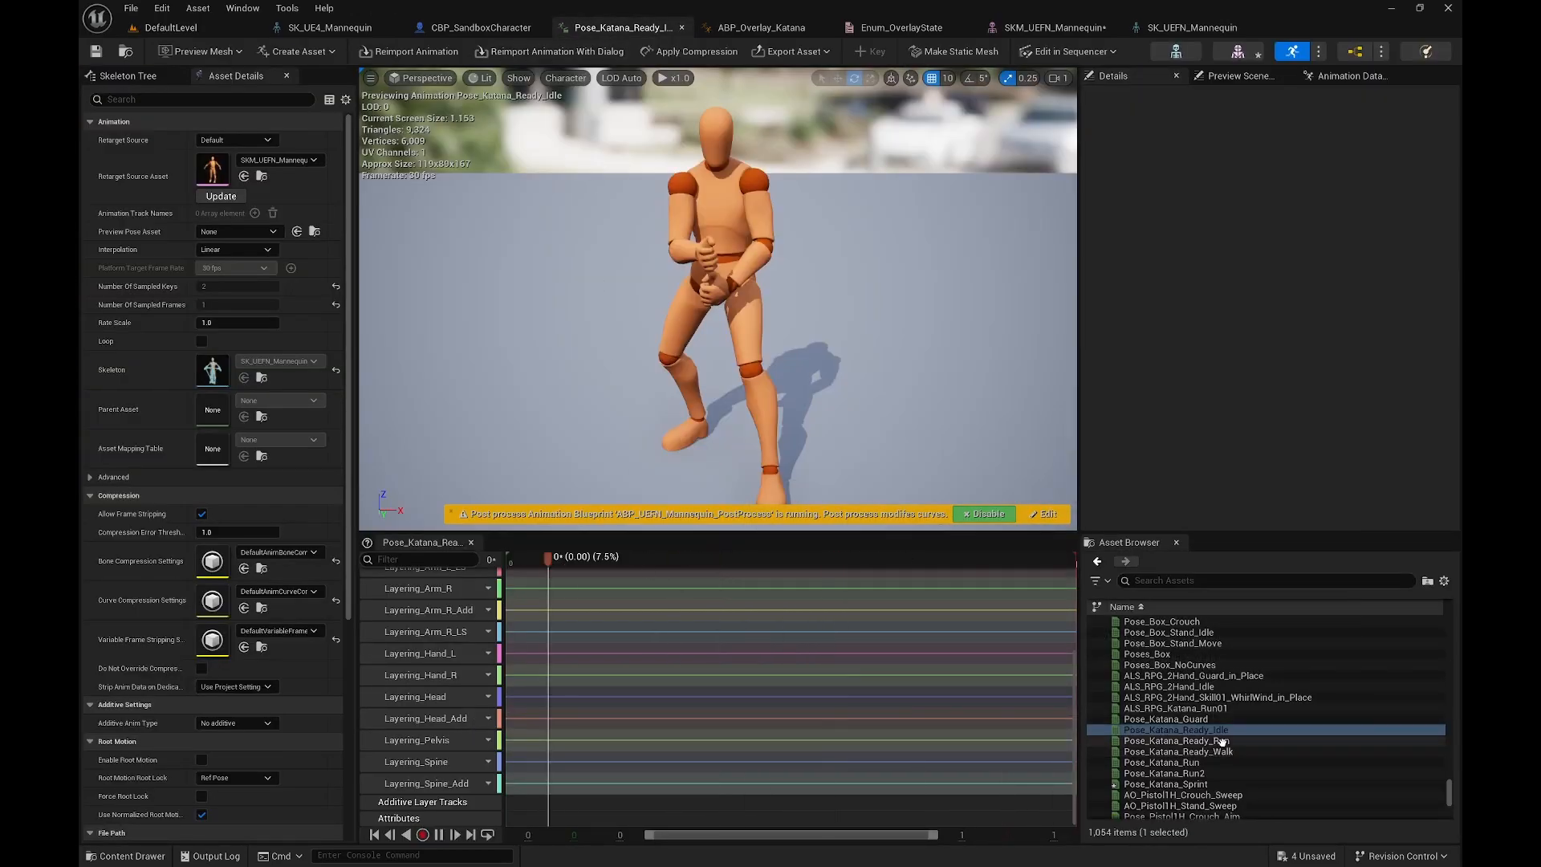
pyautogui.scroll(5, 618, 681)
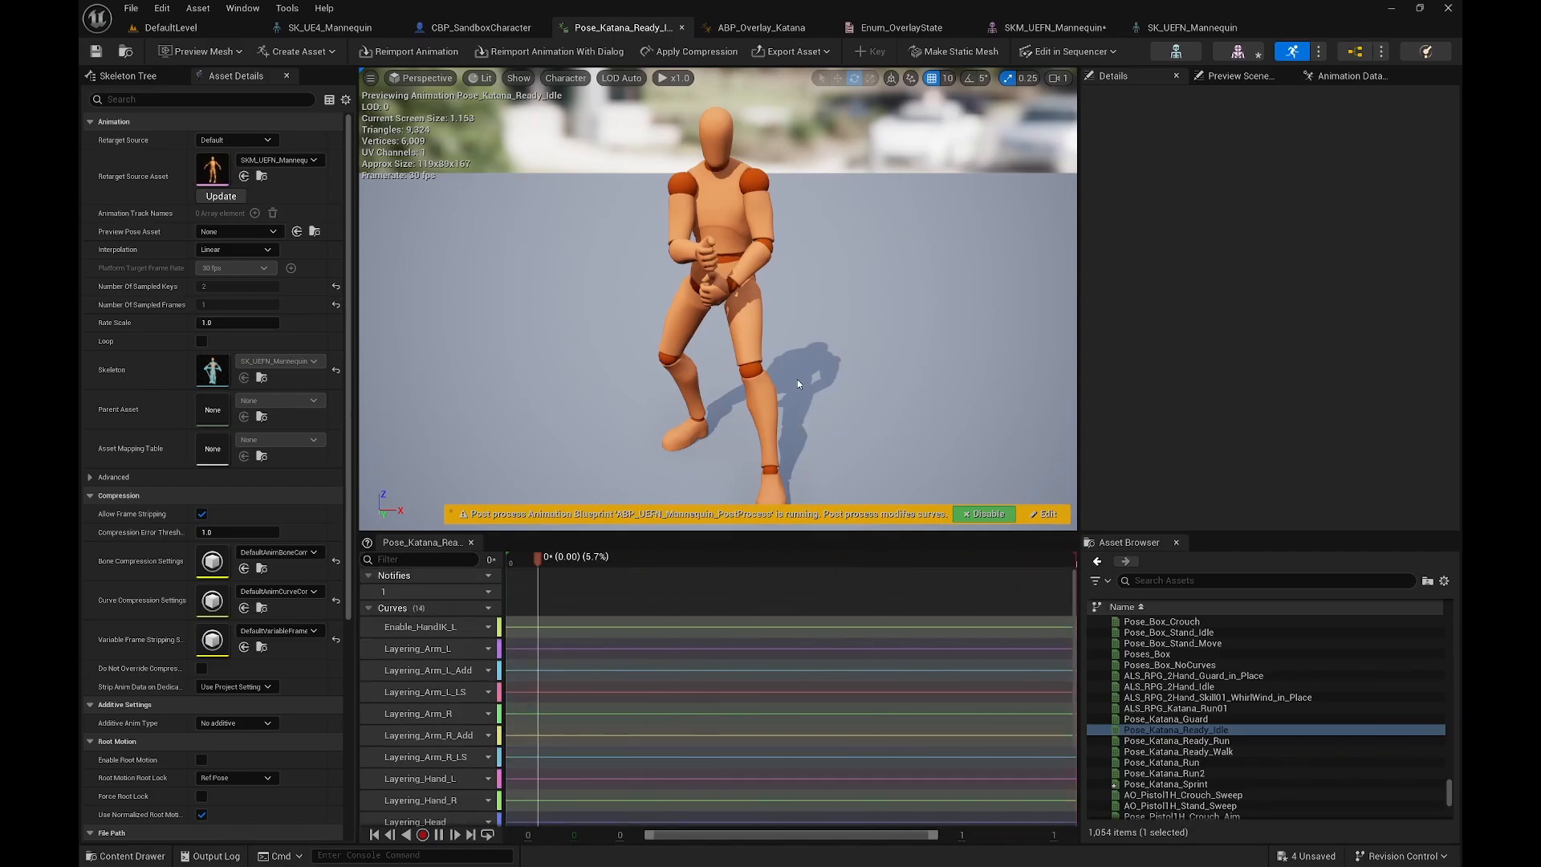
pyautogui.scroll(-3, 772, 385)
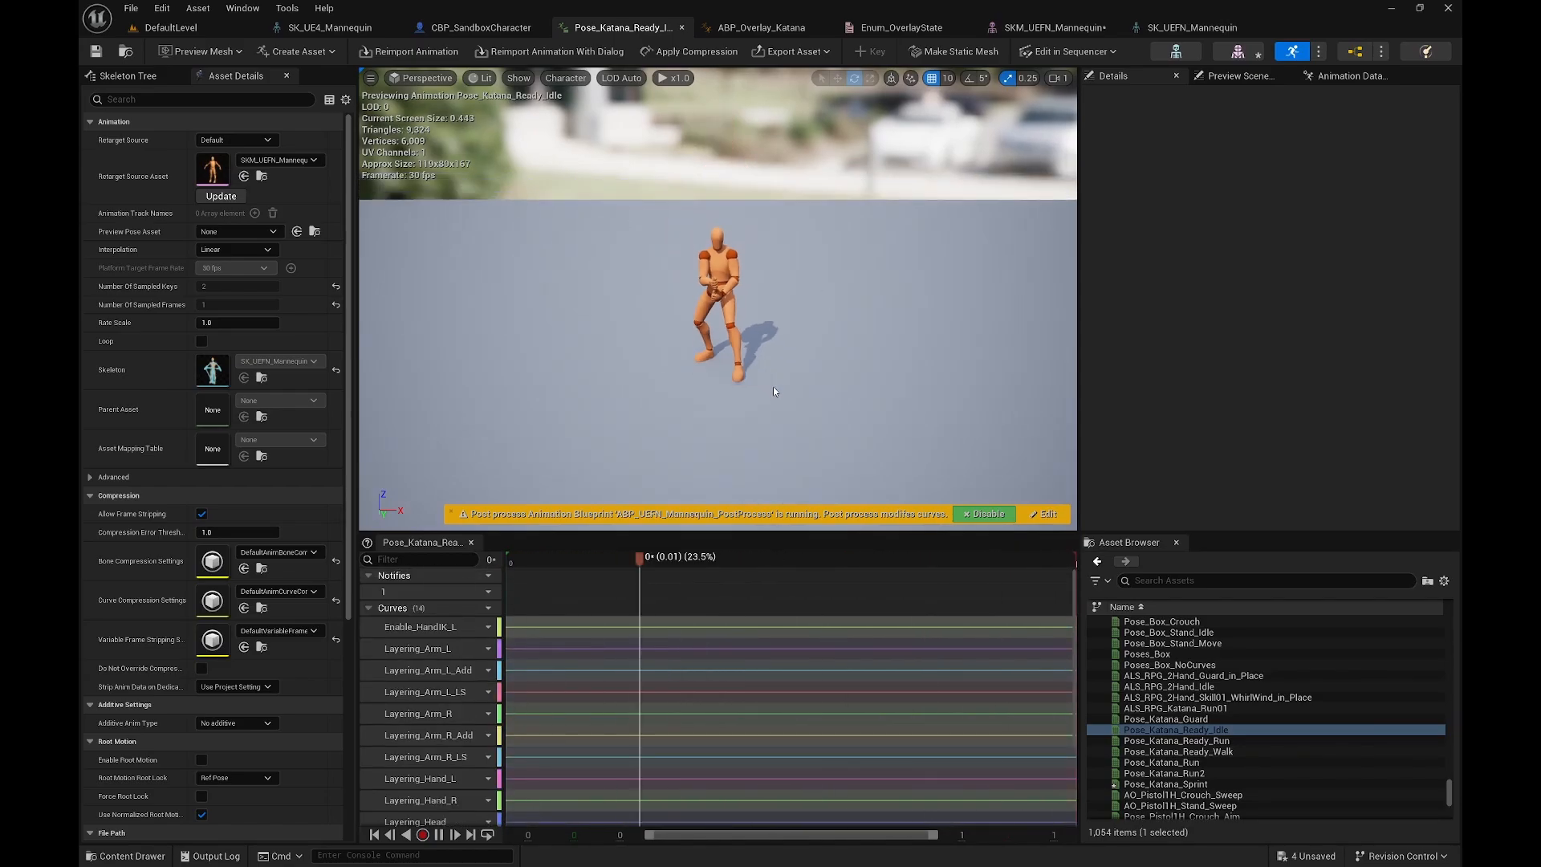
pyautogui.scroll(1, 775, 389)
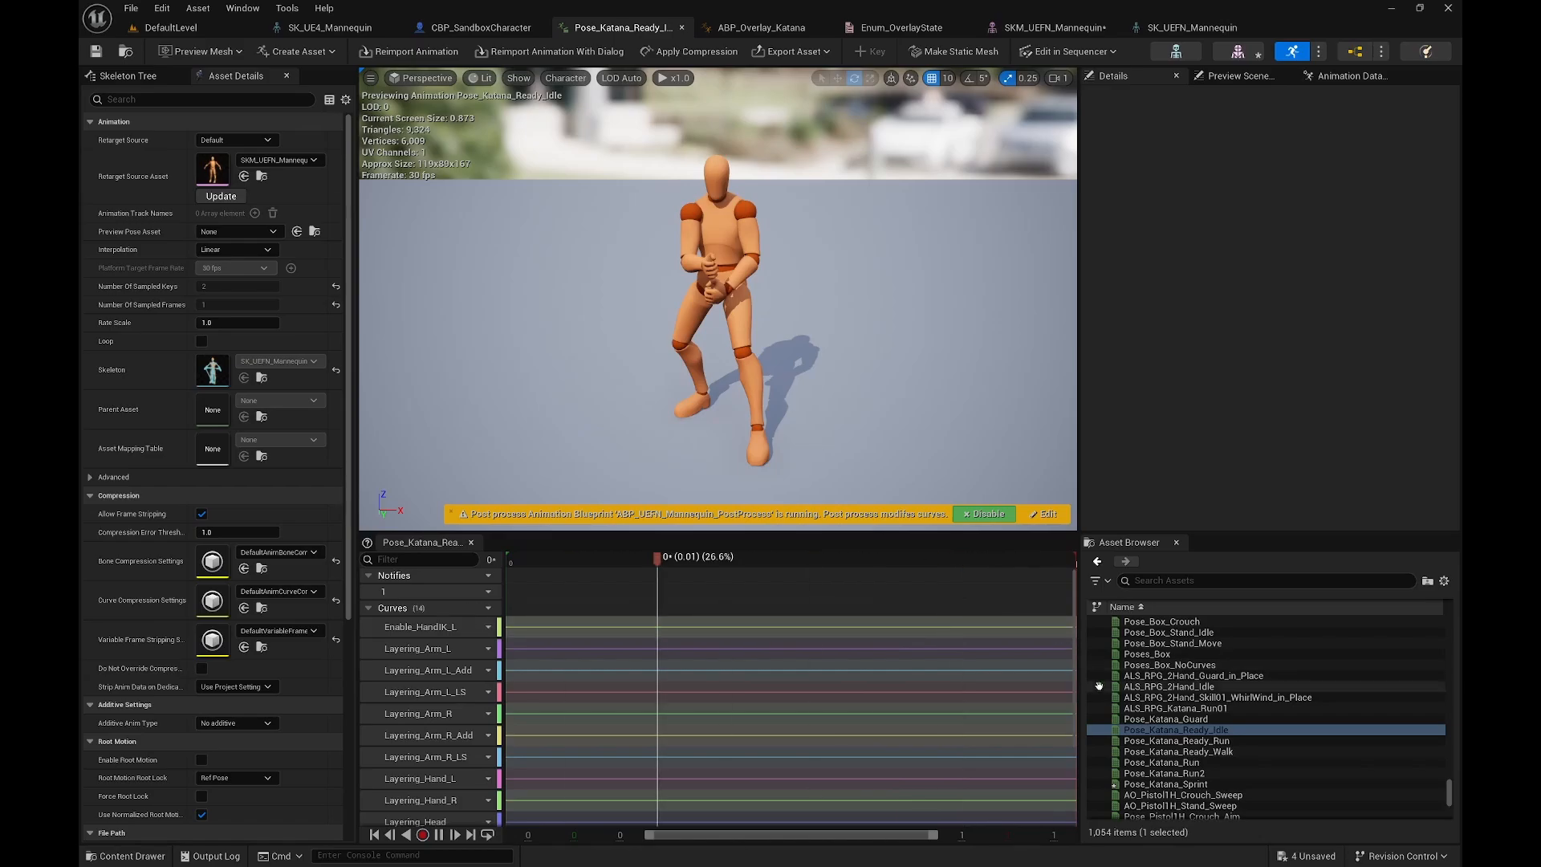
pyautogui.doubleClick(1151, 718)
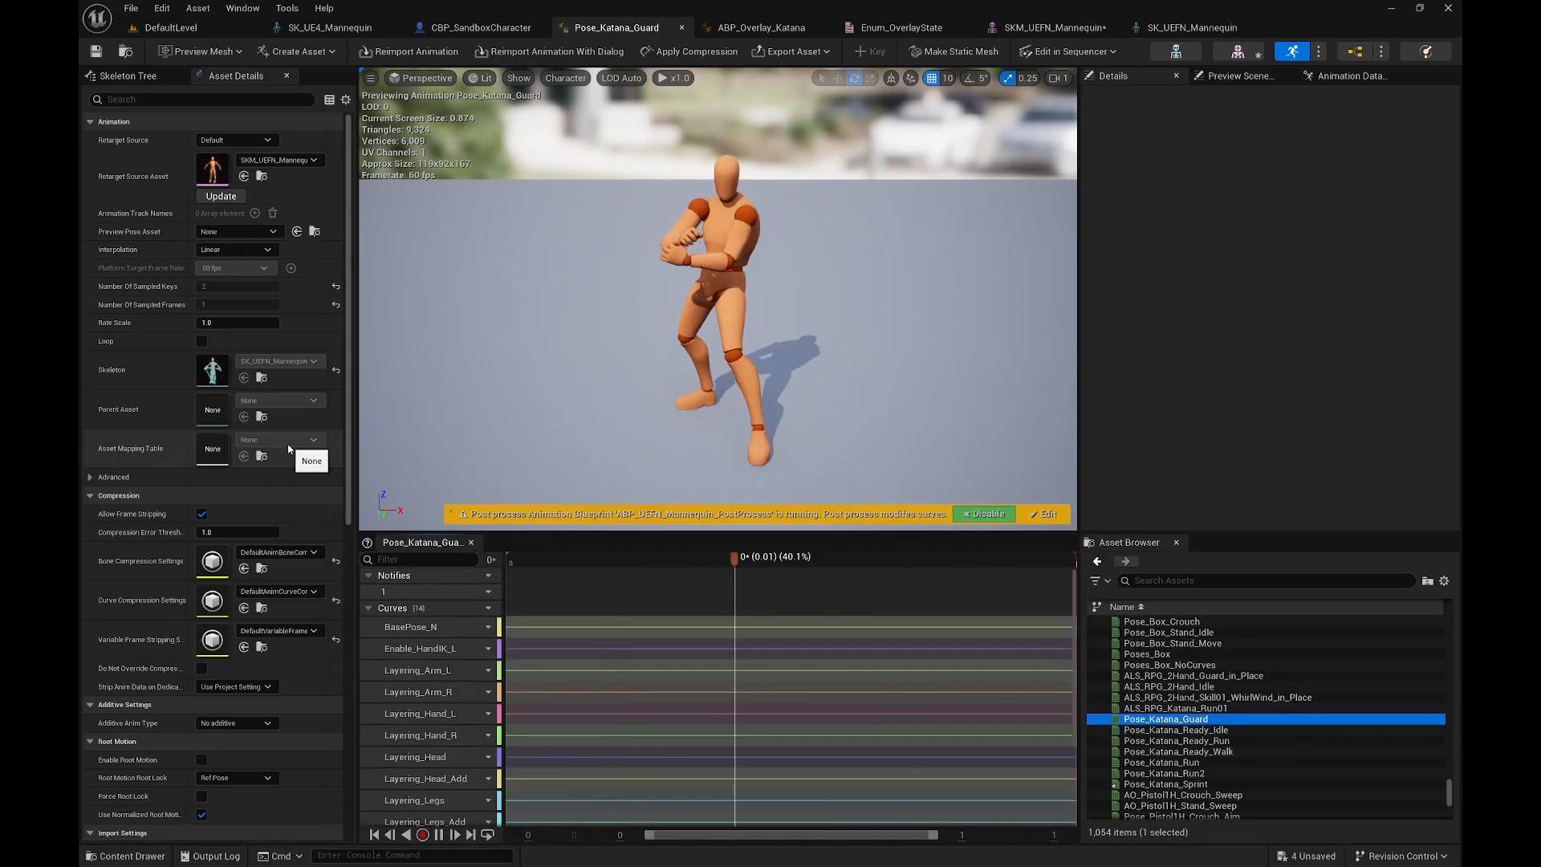
pyautogui.scroll(-4, 289, 449)
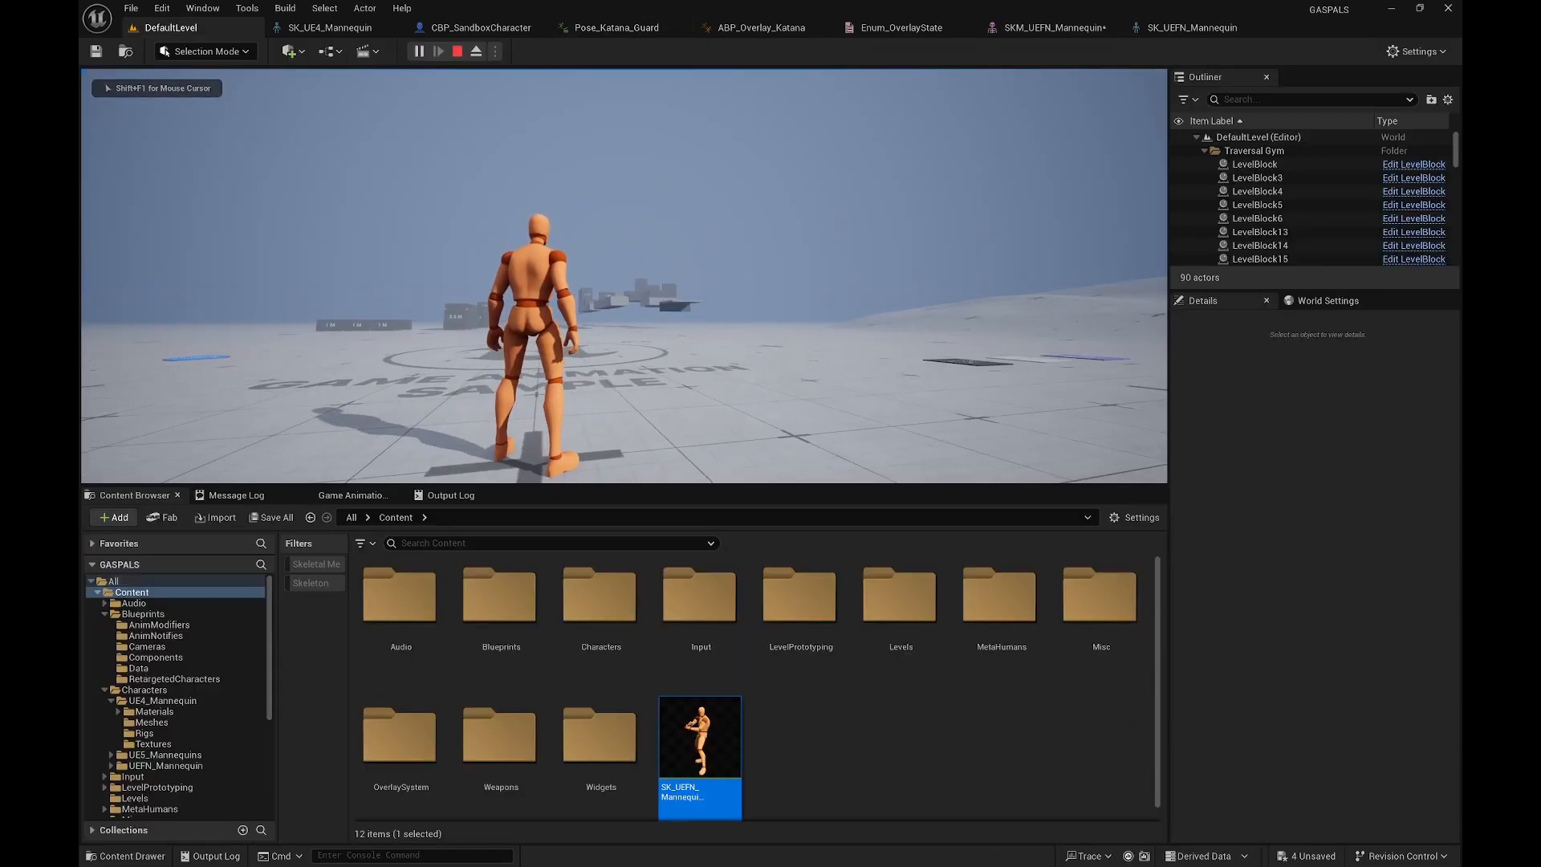
# Step: Play DefaultLevel in fullscreen with the Katana overlay, check the running, idle and aiming poses, then stop playing
pyautogui.press('q')
pyautogui.scroll(-5, 625, 275)
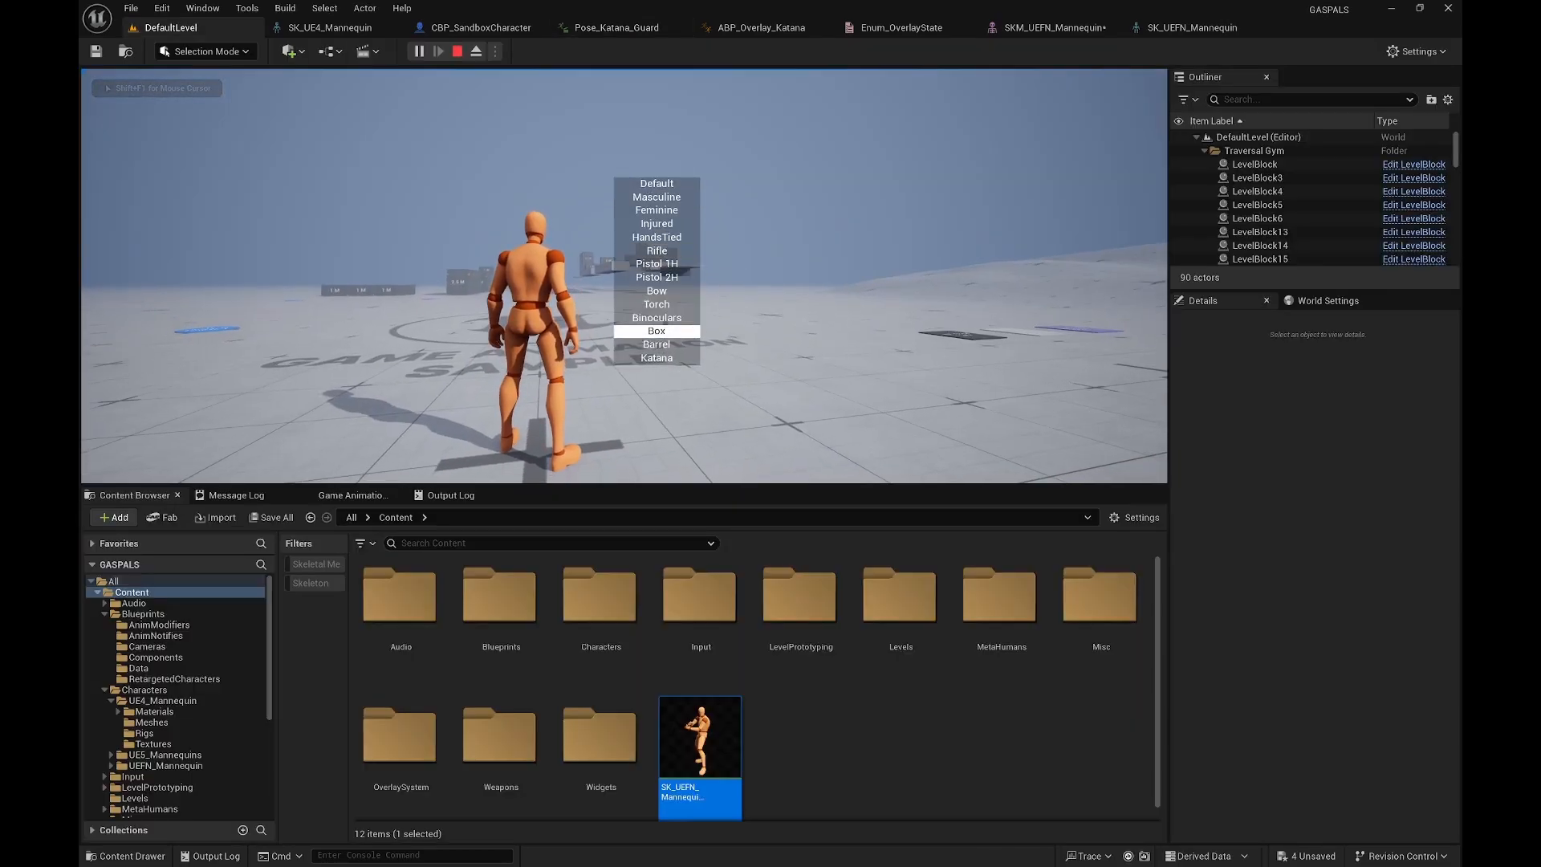
pyautogui.scroll(-2, 657, 270)
pyautogui.press('F11')
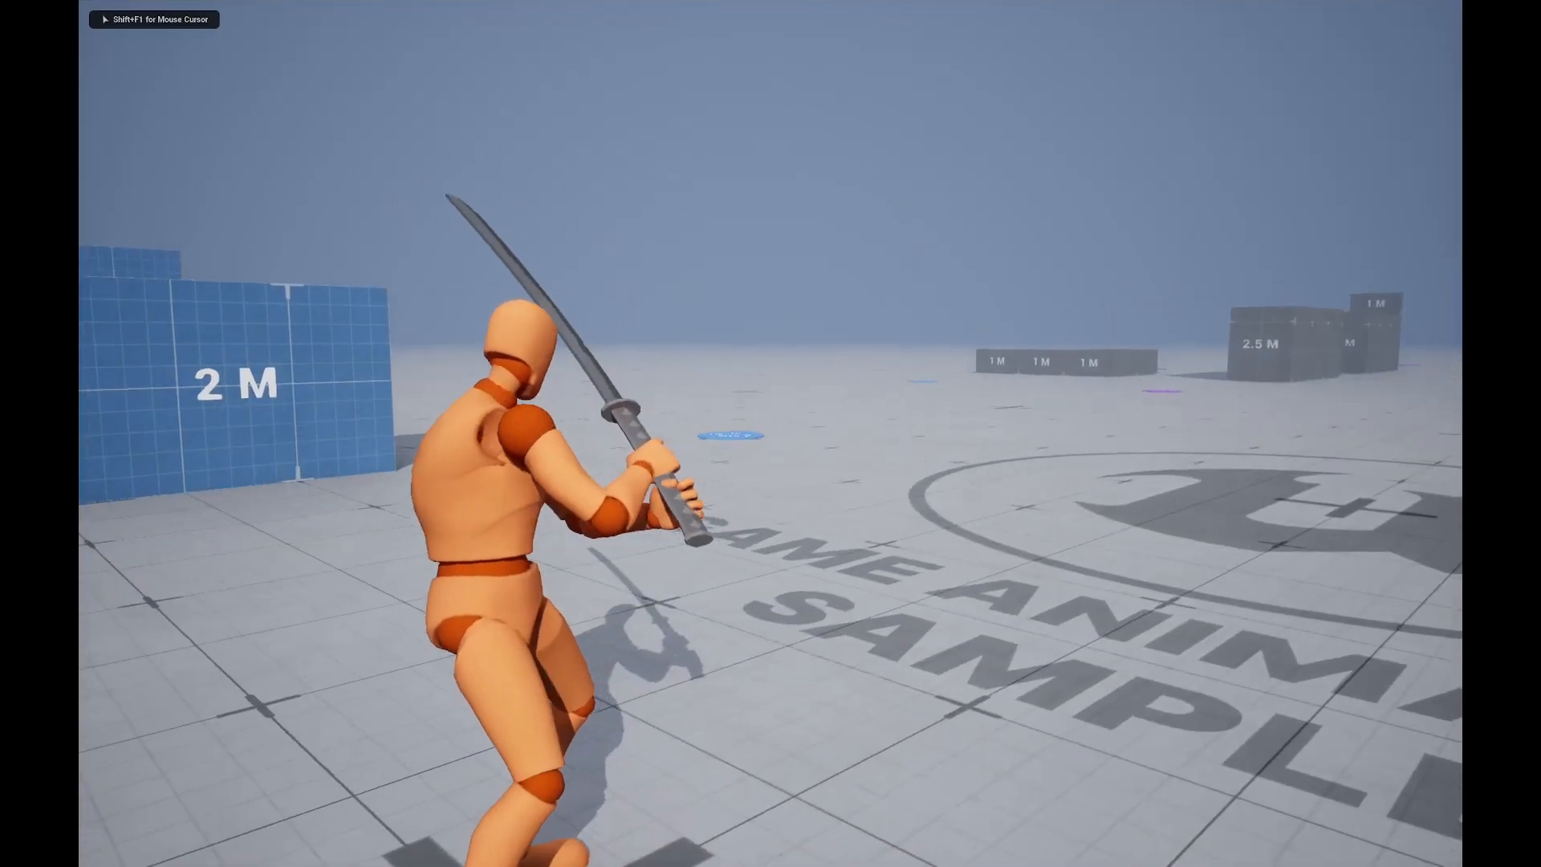
pyautogui.press('w')
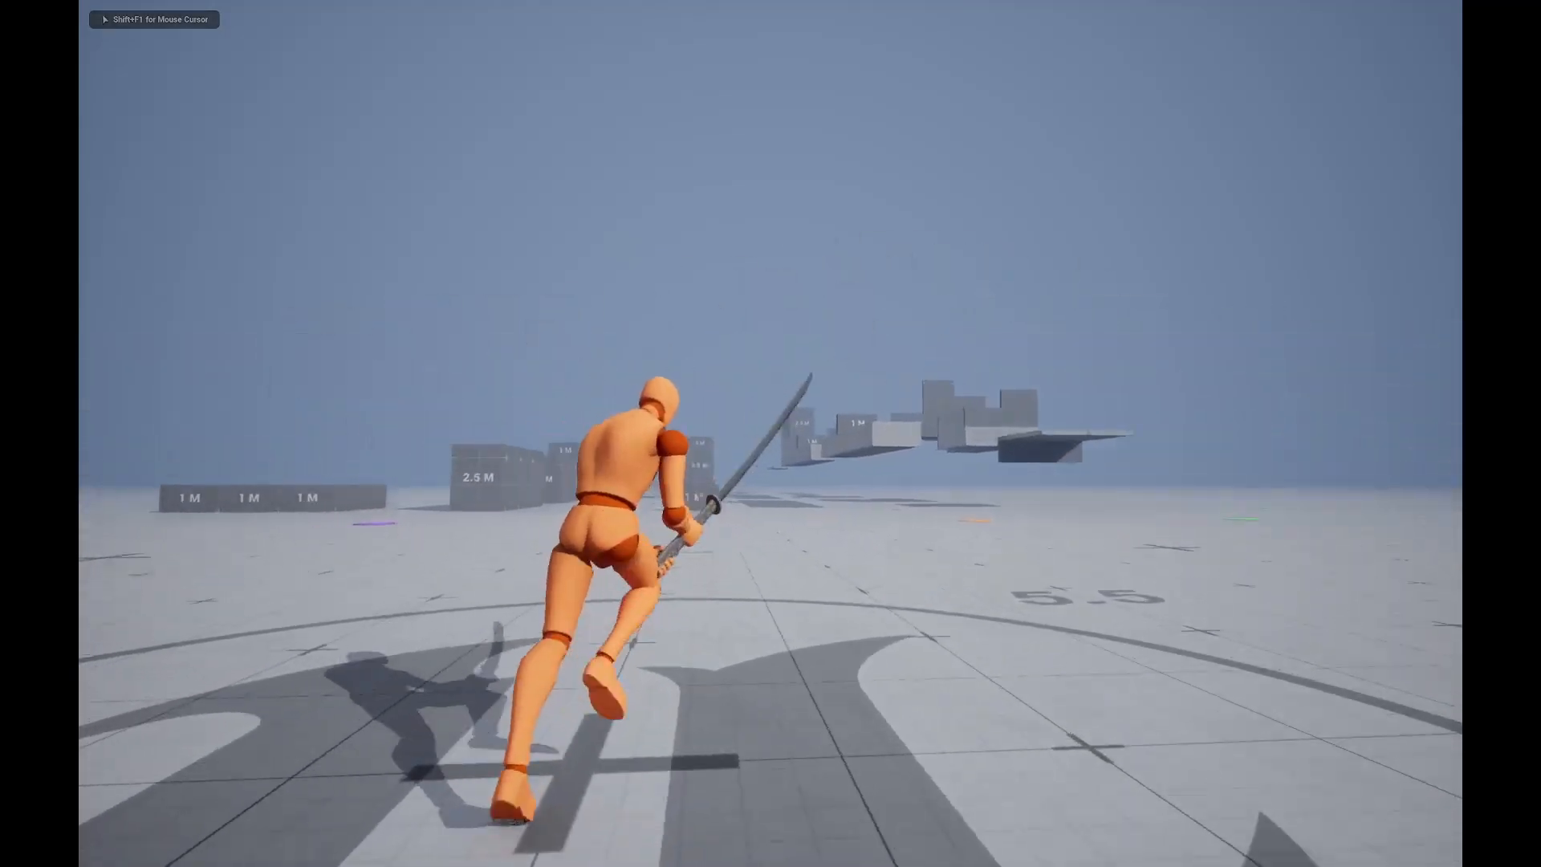
pyautogui.press('w')
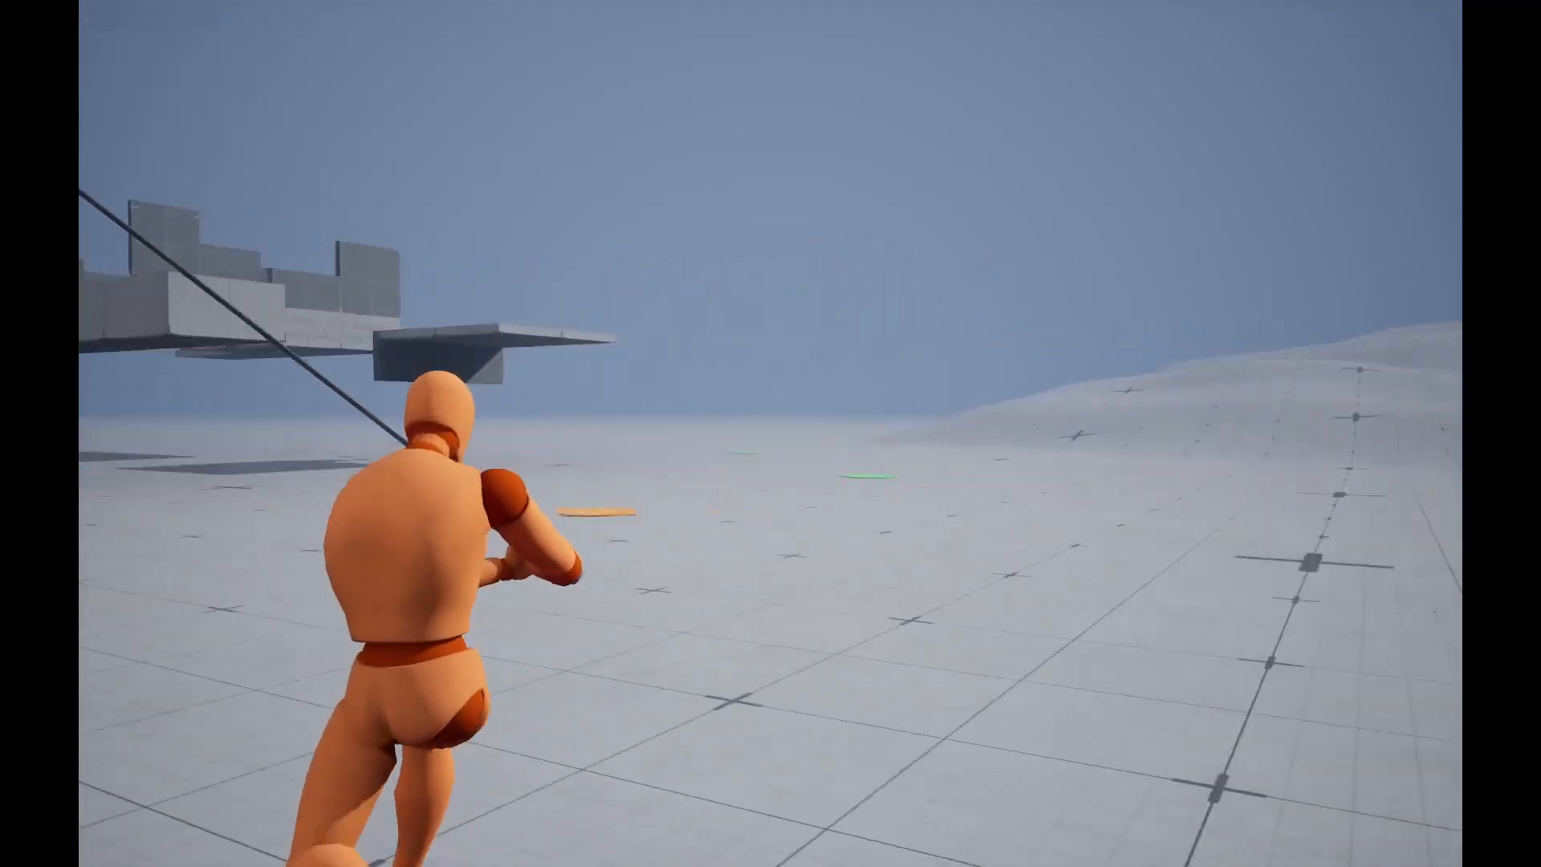
pyautogui.press('w')
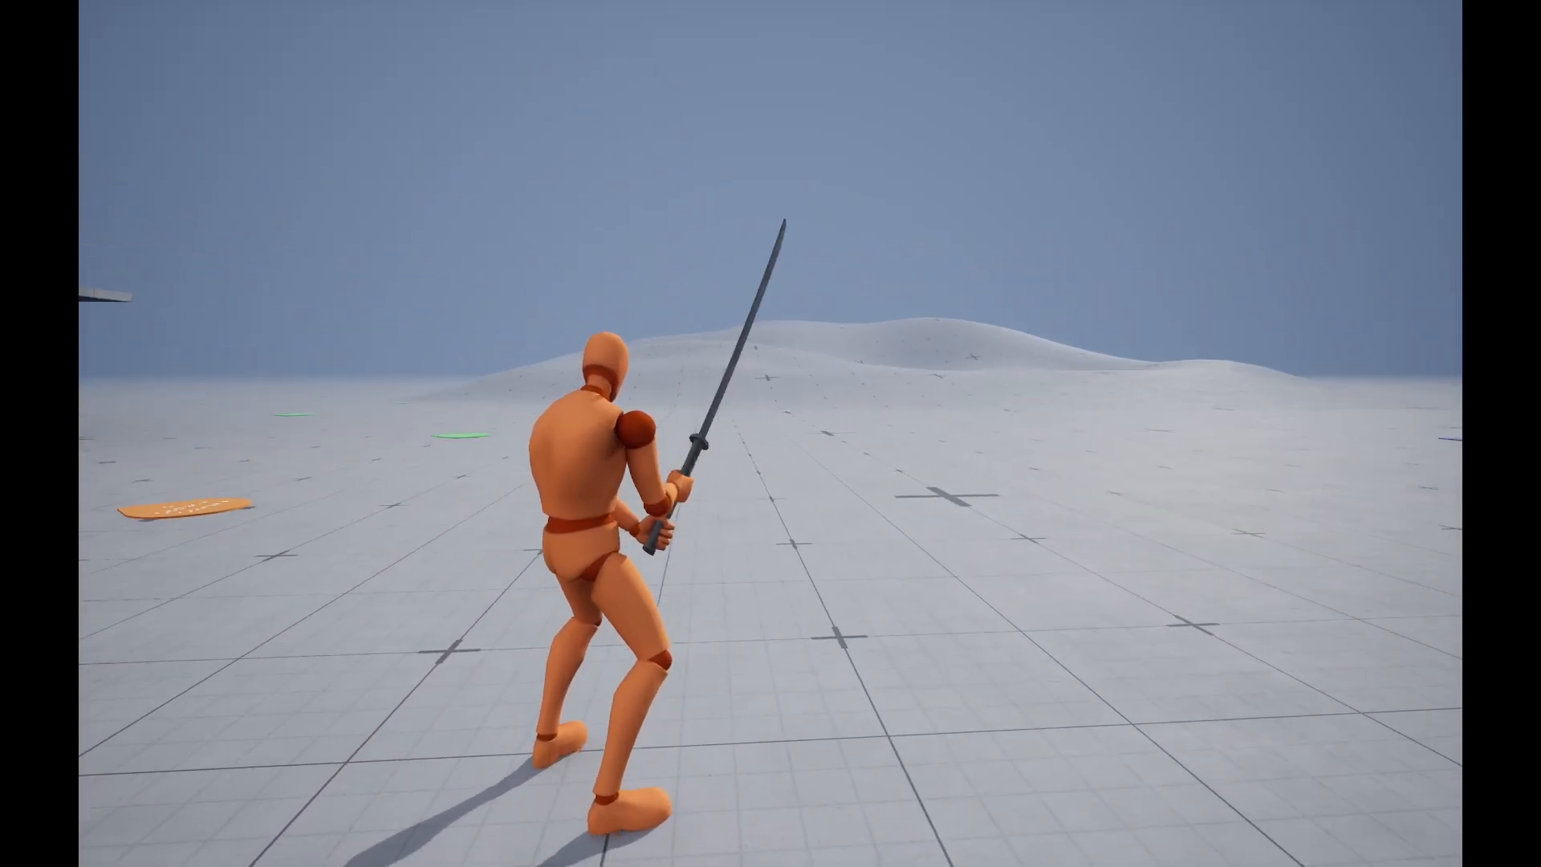
pyautogui.press('w')
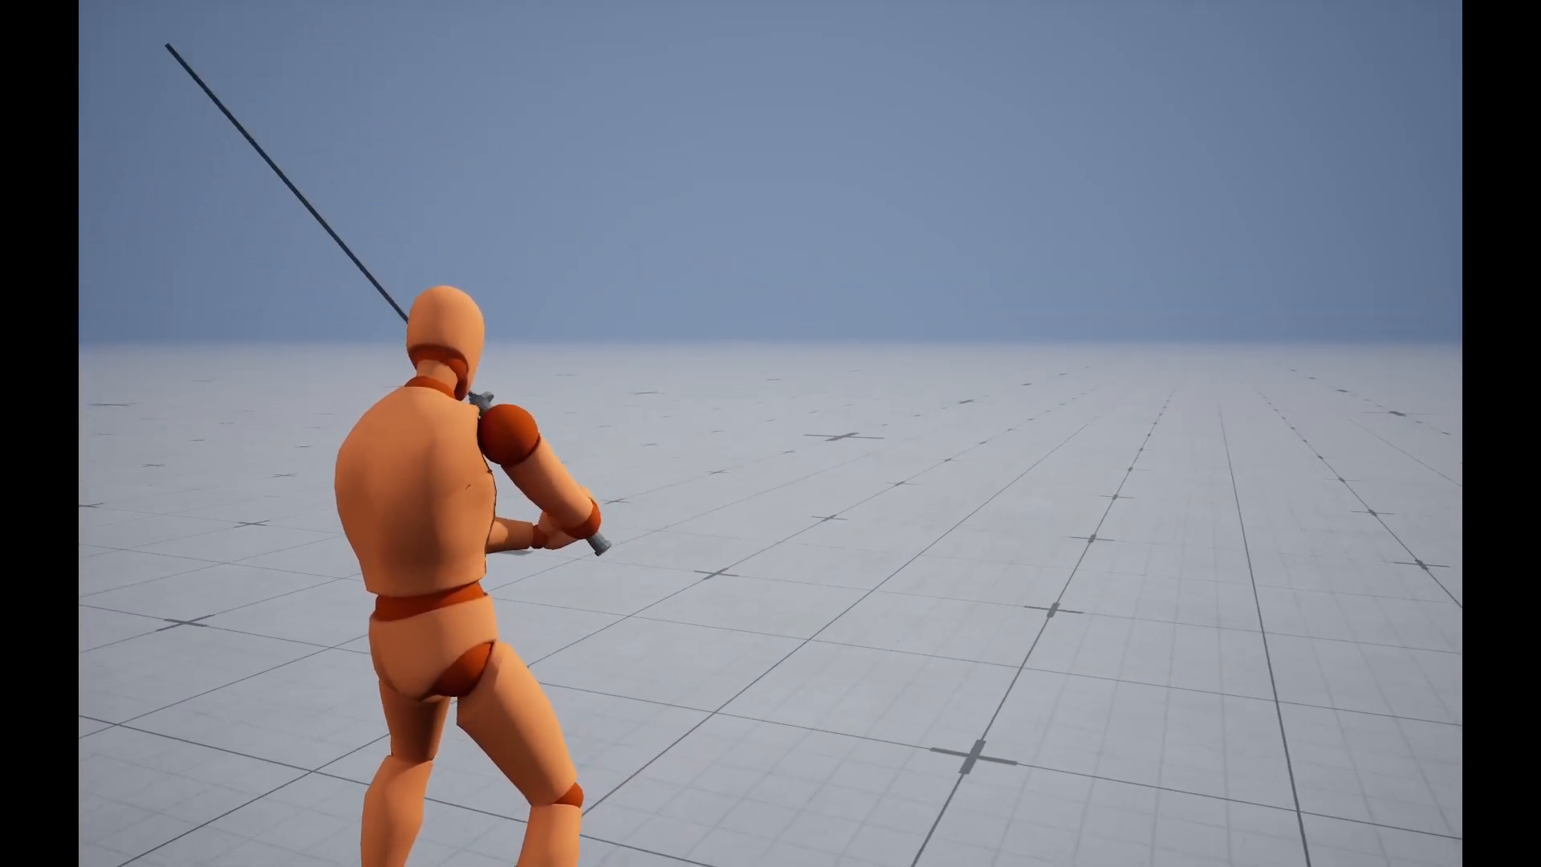
pyautogui.press('Escape')
pyautogui.moveTo(1001, 348); pyautogui.dragTo(980, 343, button='right')
pyautogui.press('F11')
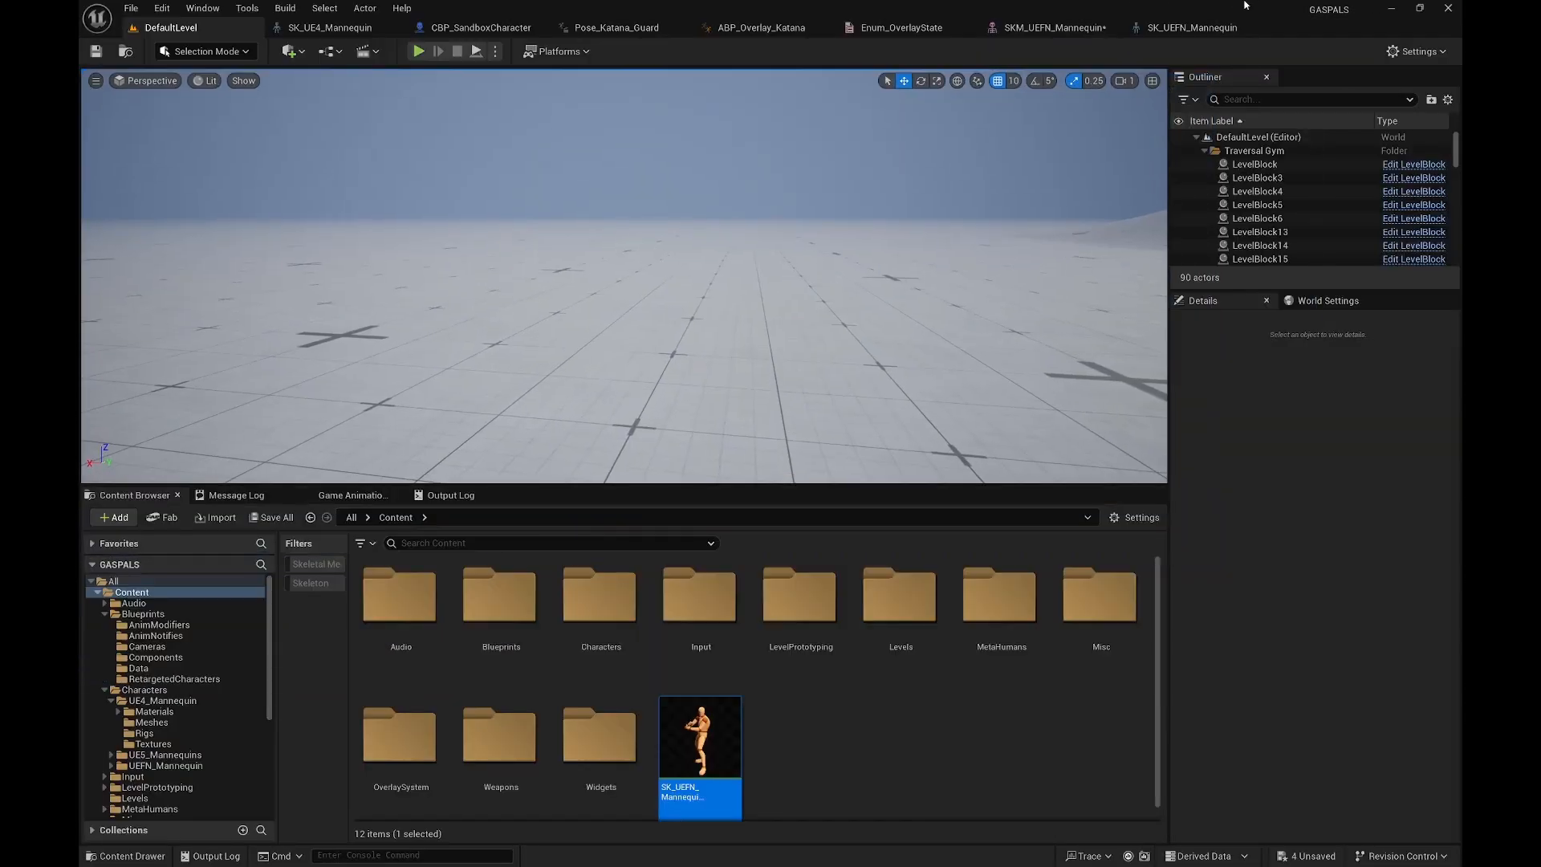
# Step: Review the Aim poses in ABP_Overlay_Katana, then play DefaultLevel fullscreen, aim with the Katana overlay and stop playing
pyautogui.click(610, 29)
pyautogui.click(755, 28)
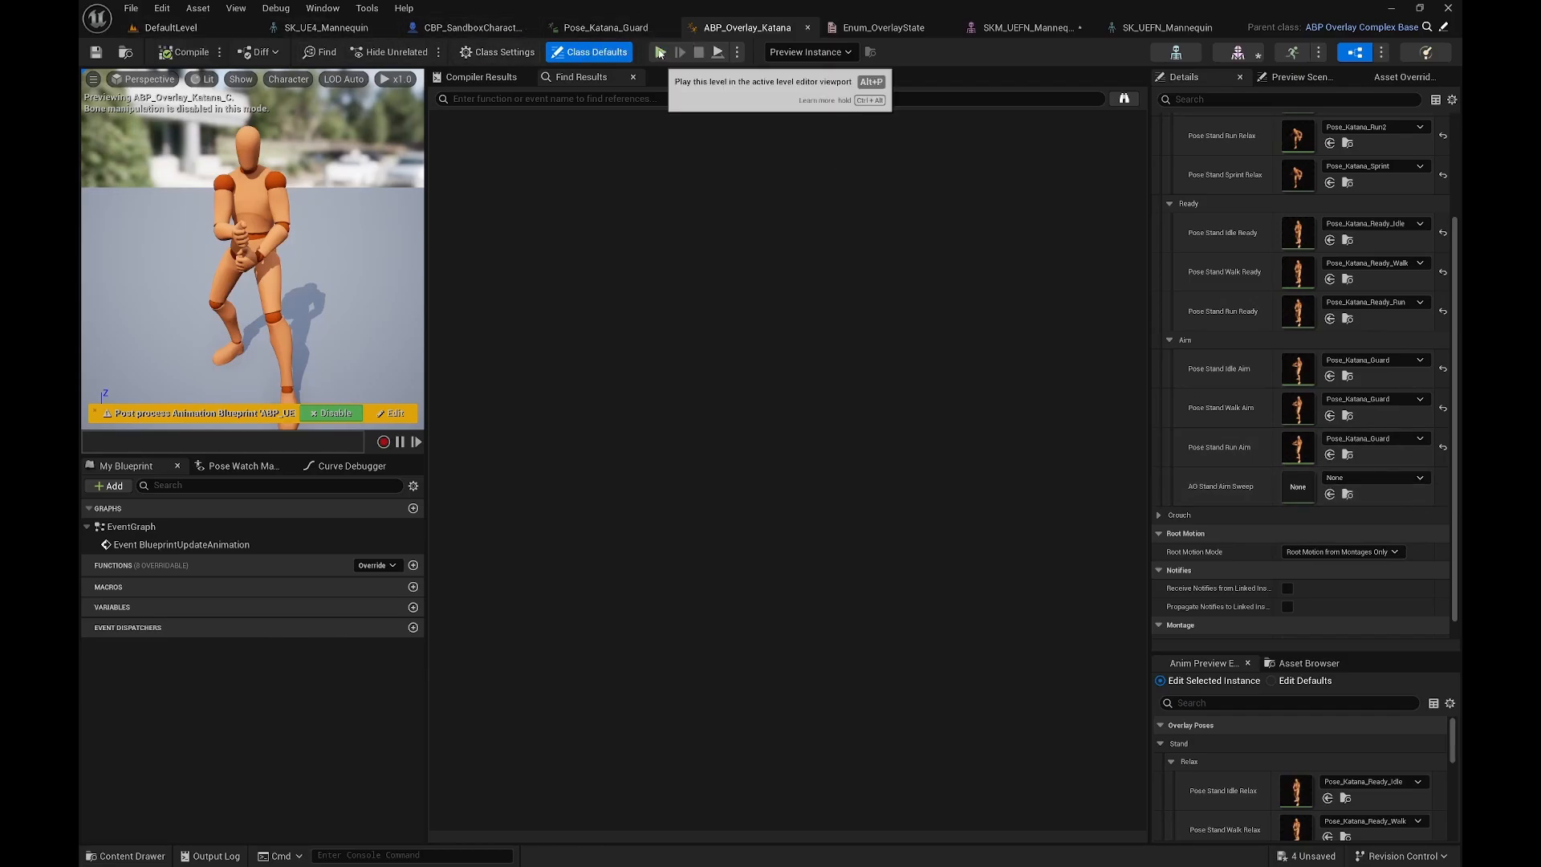
pyautogui.click(199, 30)
pyautogui.click(420, 52)
pyautogui.click(445, 106)
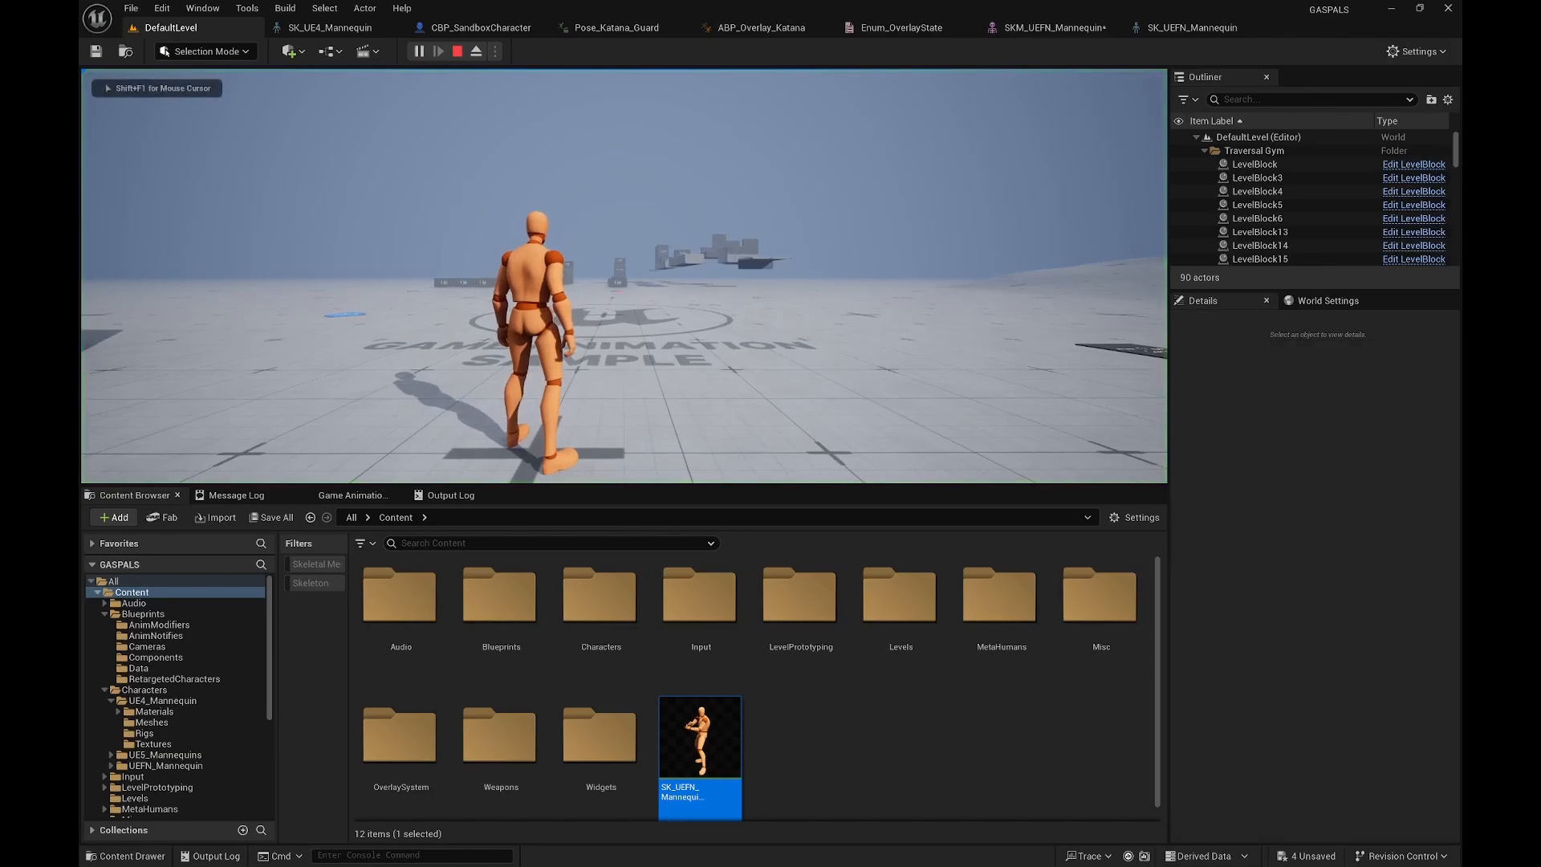
pyautogui.press('F11')
pyautogui.press('q')
pyautogui.scroll(-13, 831, 415)
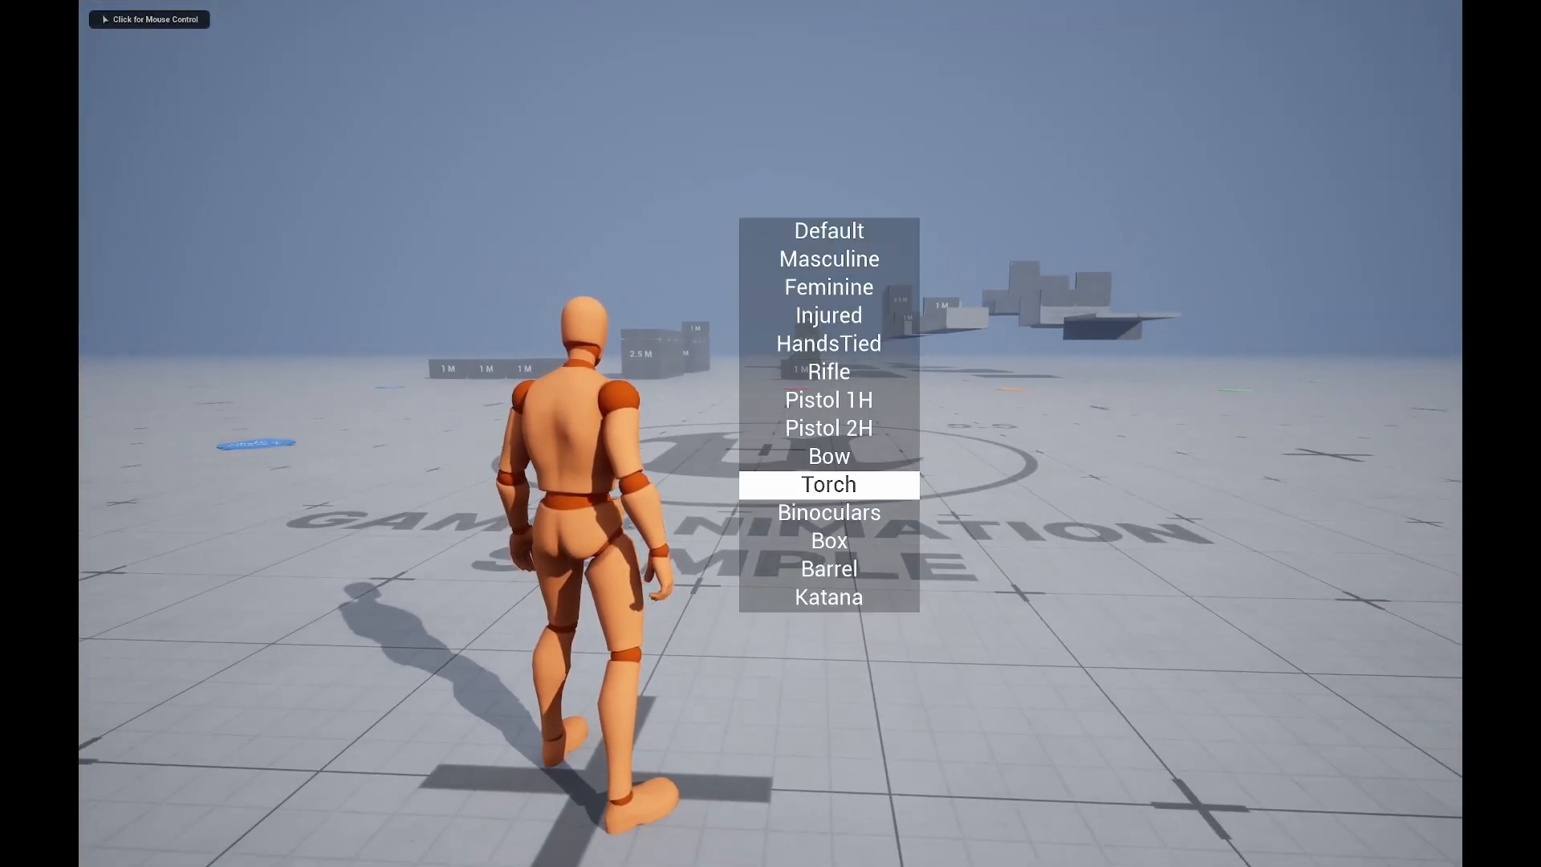
pyautogui.rightClick(770, 433)
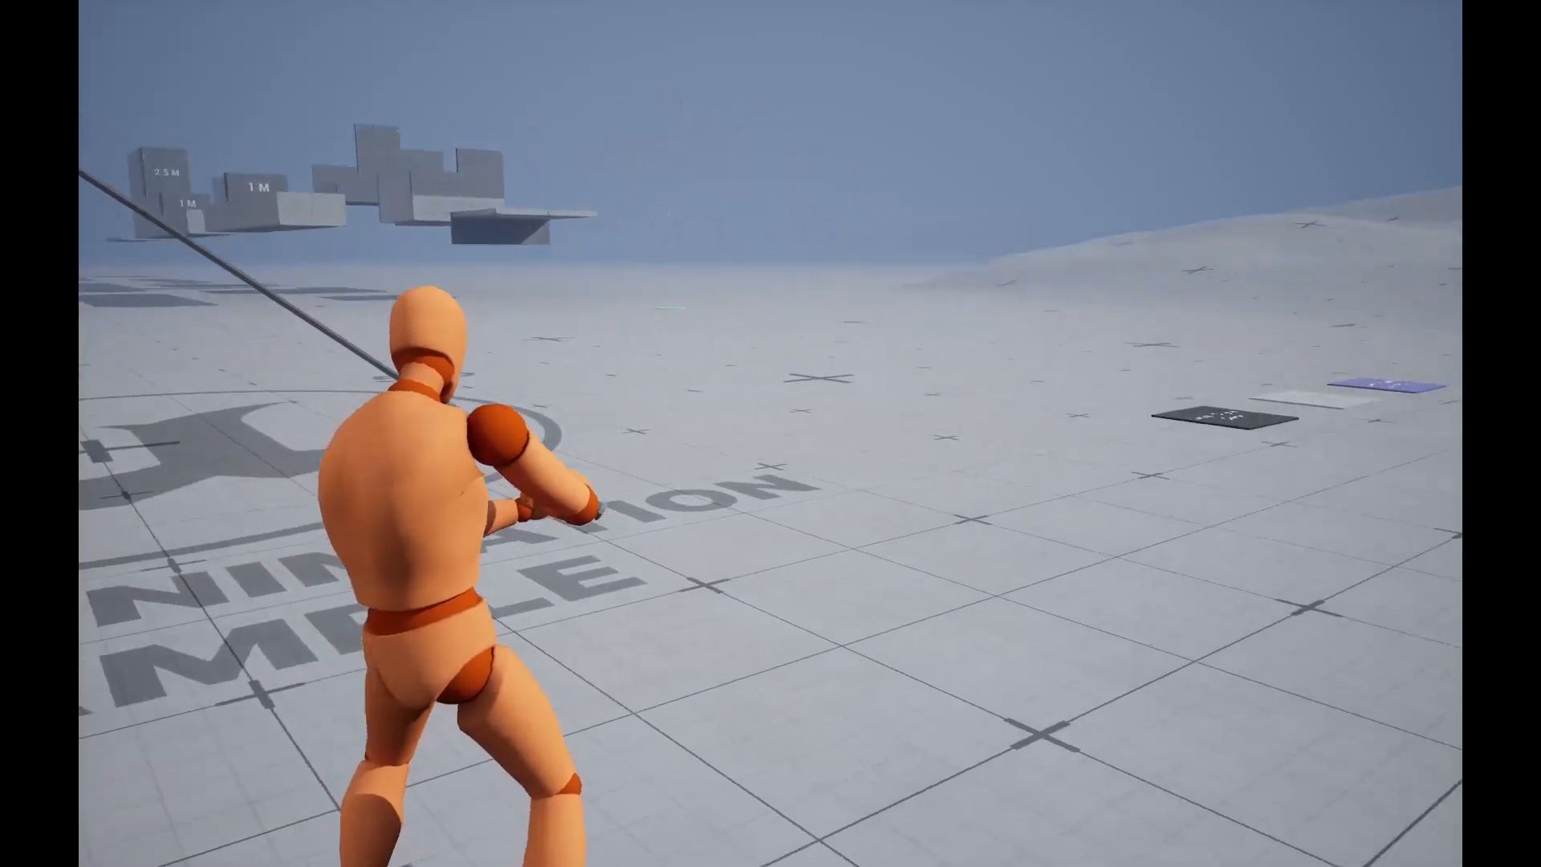
pyautogui.press('Escape')
pyautogui.press('F11')
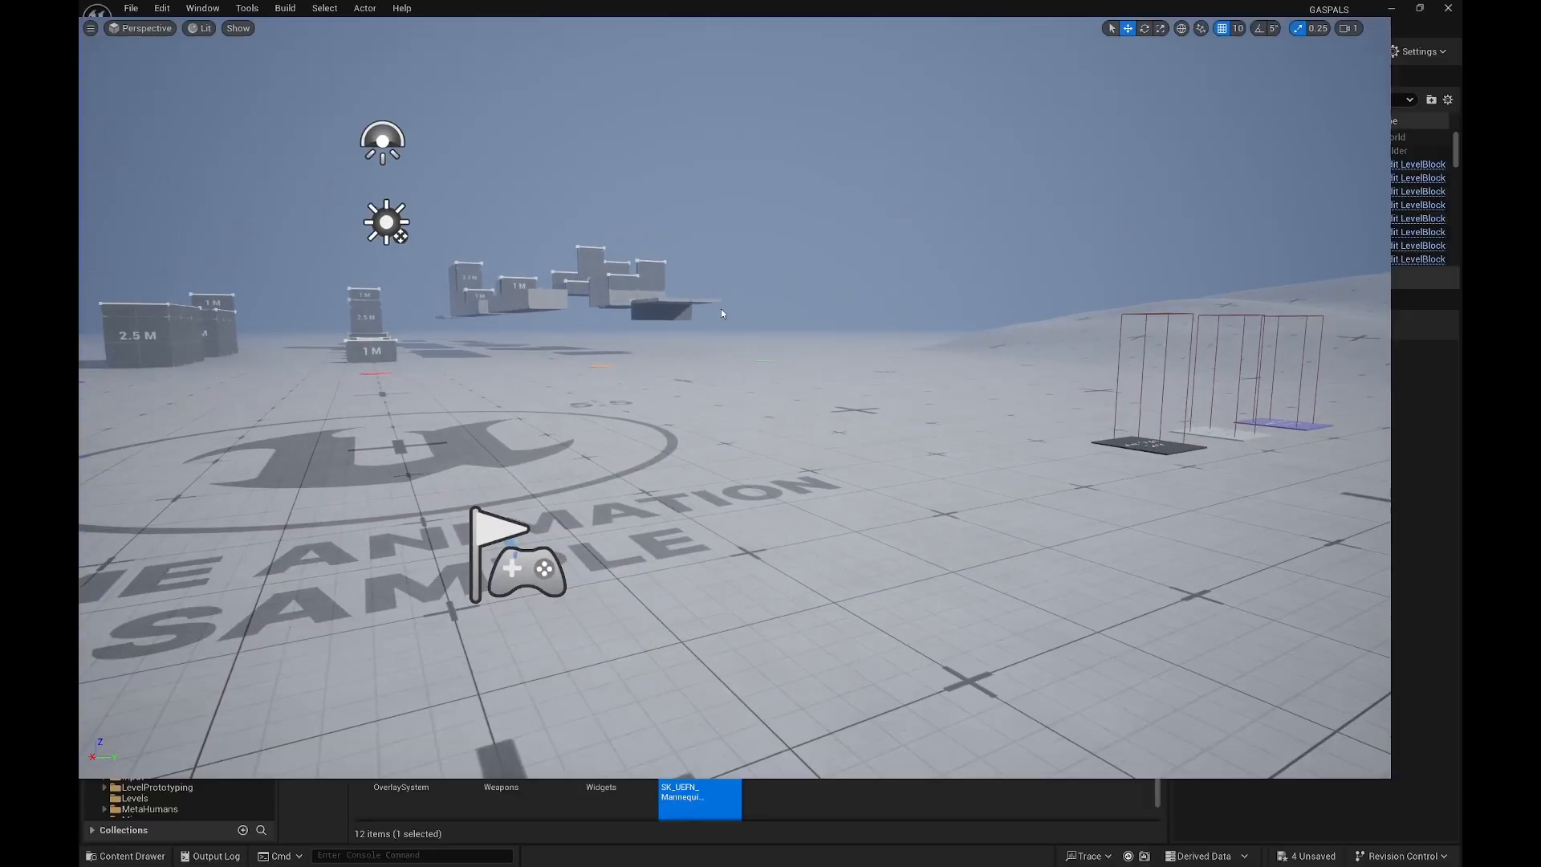
# Step: Add an Enable_SpineRotation metadata entry to the curves of Pose_Katana_Guard
pyautogui.click(655, 32)
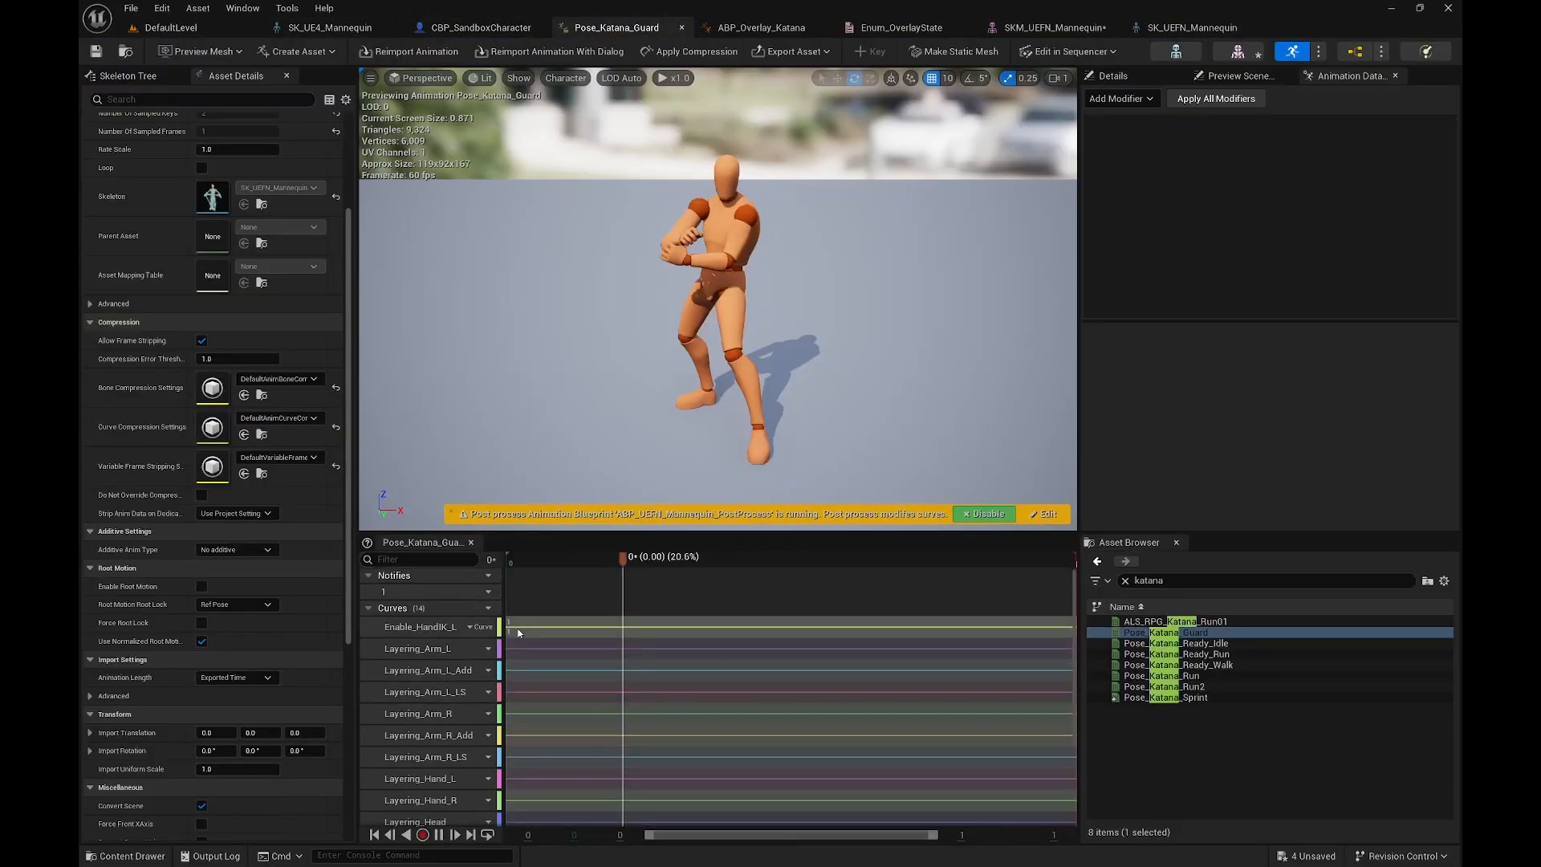
pyautogui.click(486, 608)
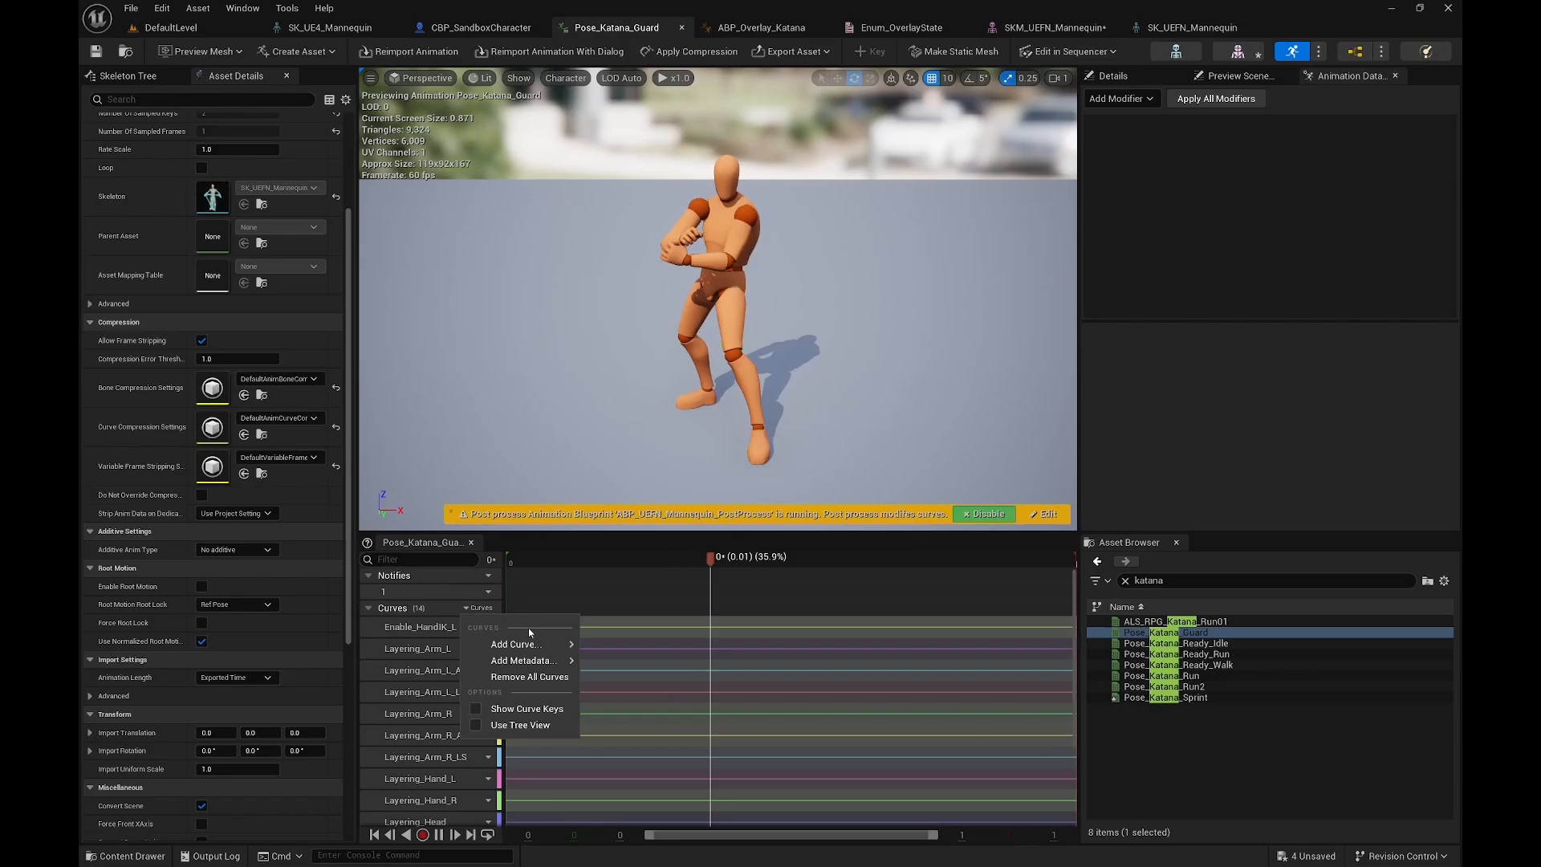
pyautogui.moveTo(528, 646)
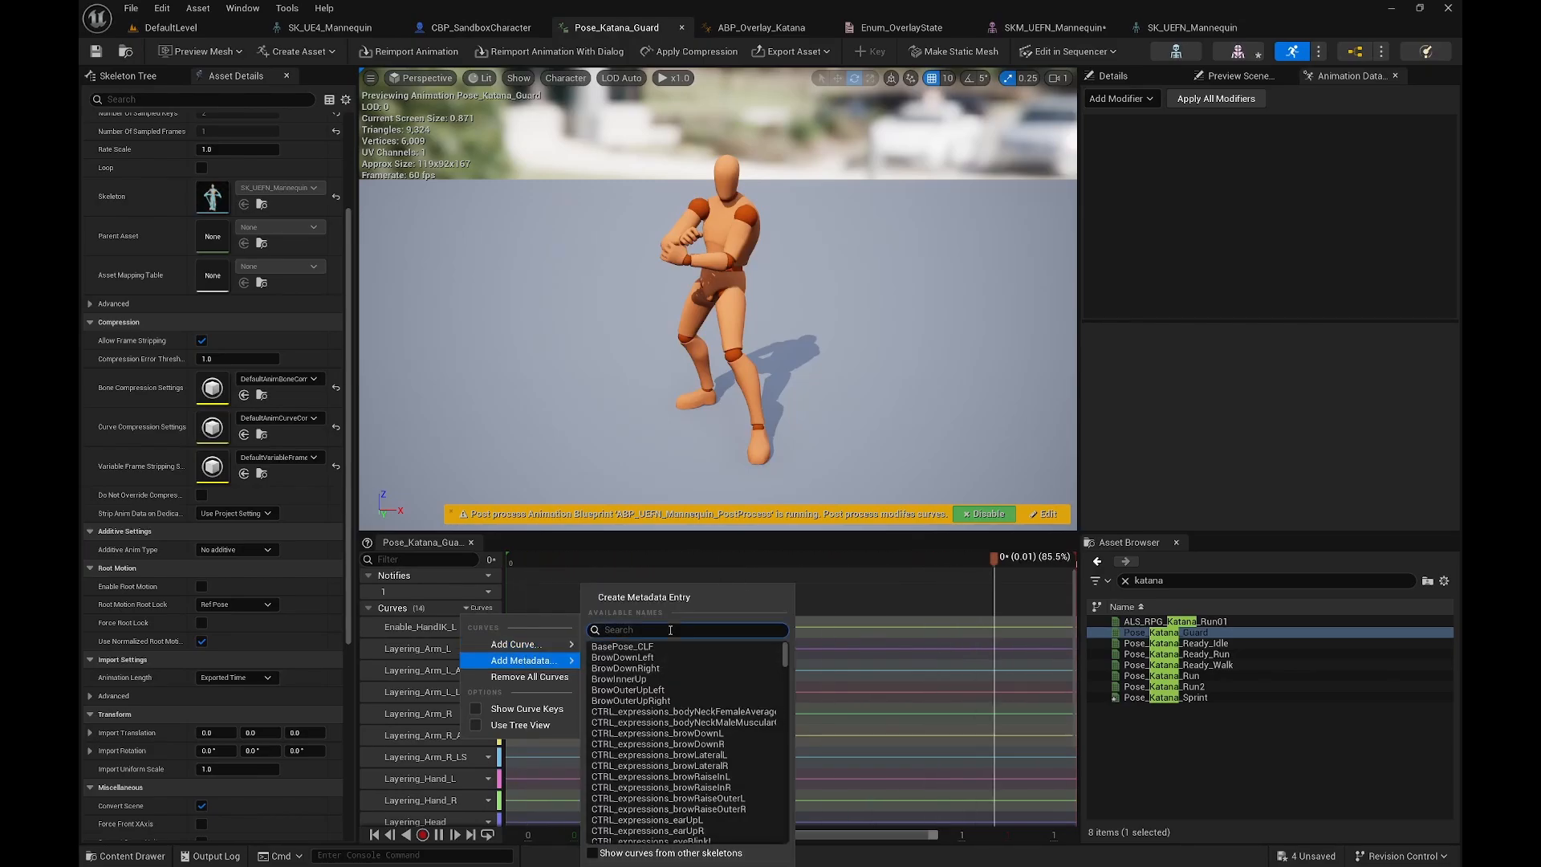
pyautogui.click(670, 630)
pyautogui.write('enable')
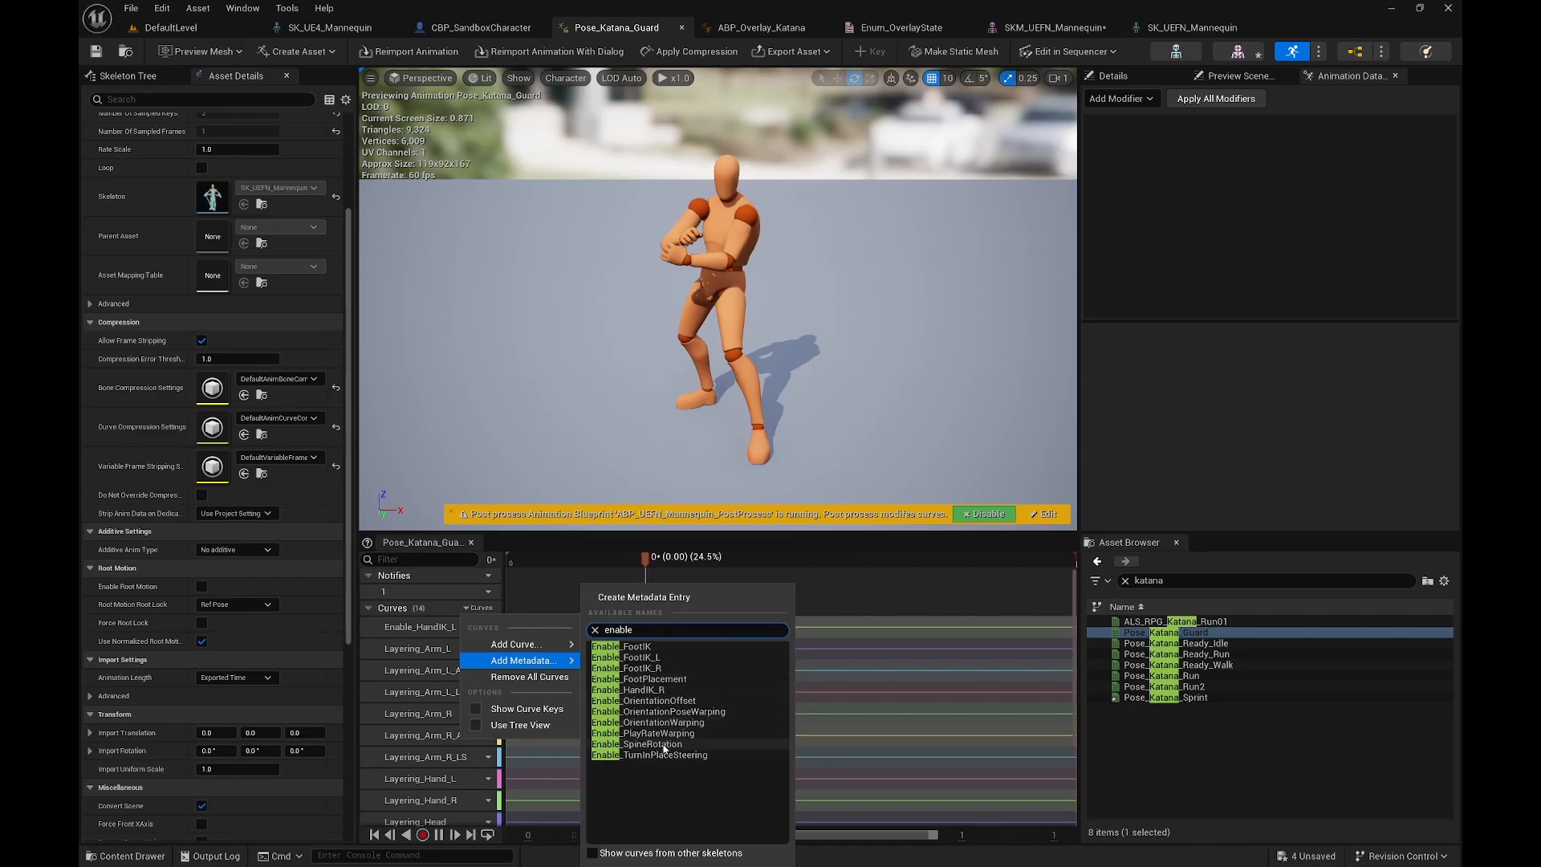
pyautogui.click(653, 744)
# Step: Convert the Enable_SpineRotation metadata entry to a curve and save Pose_Katana_Guard
pyautogui.scroll(-5, 434, 723)
pyautogui.click(479, 782)
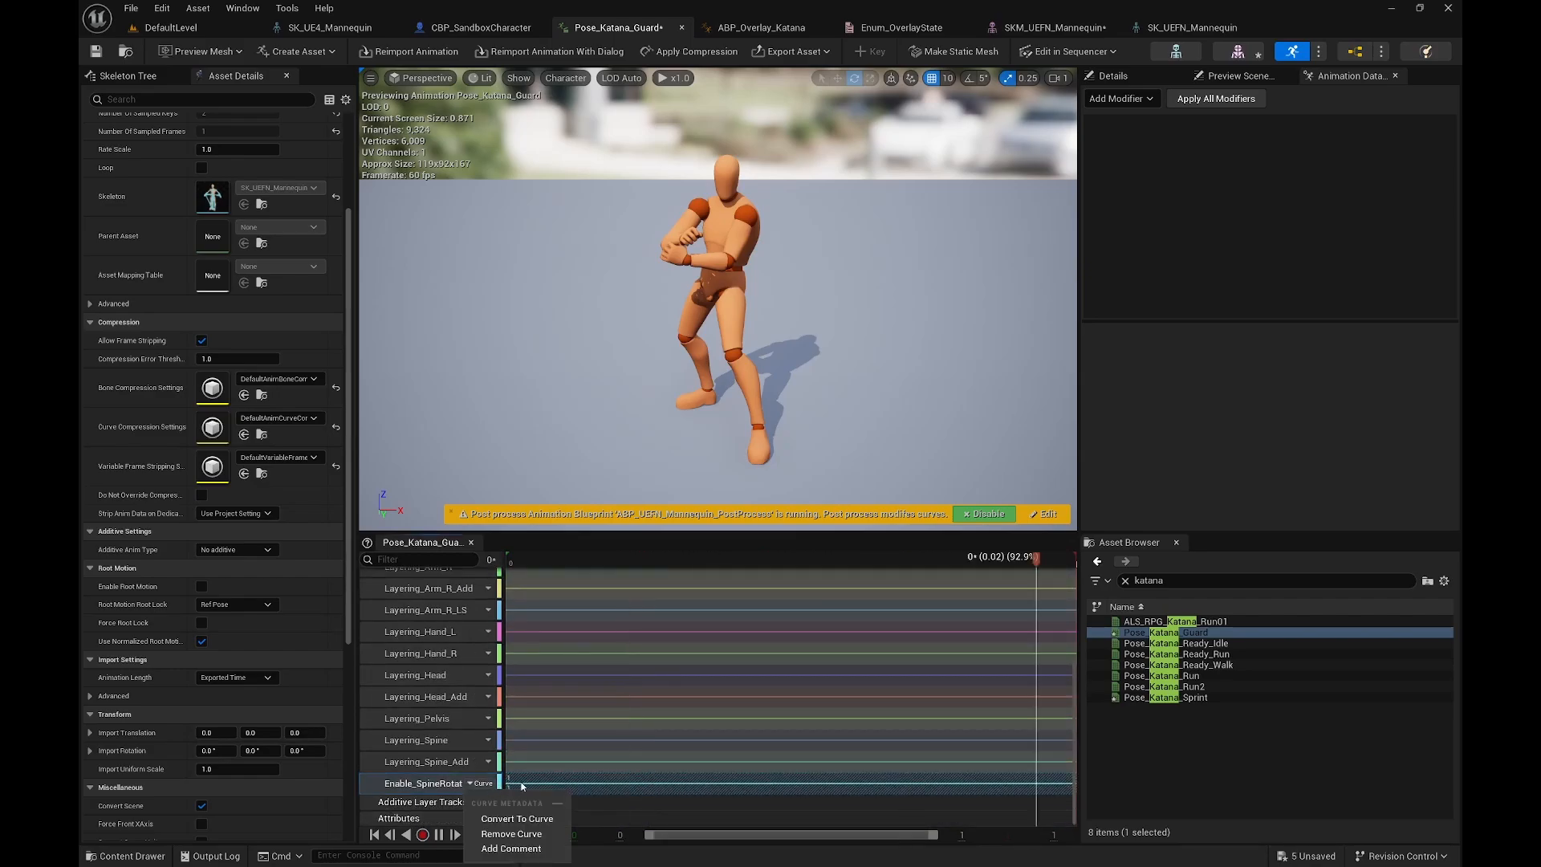
pyautogui.click(518, 819)
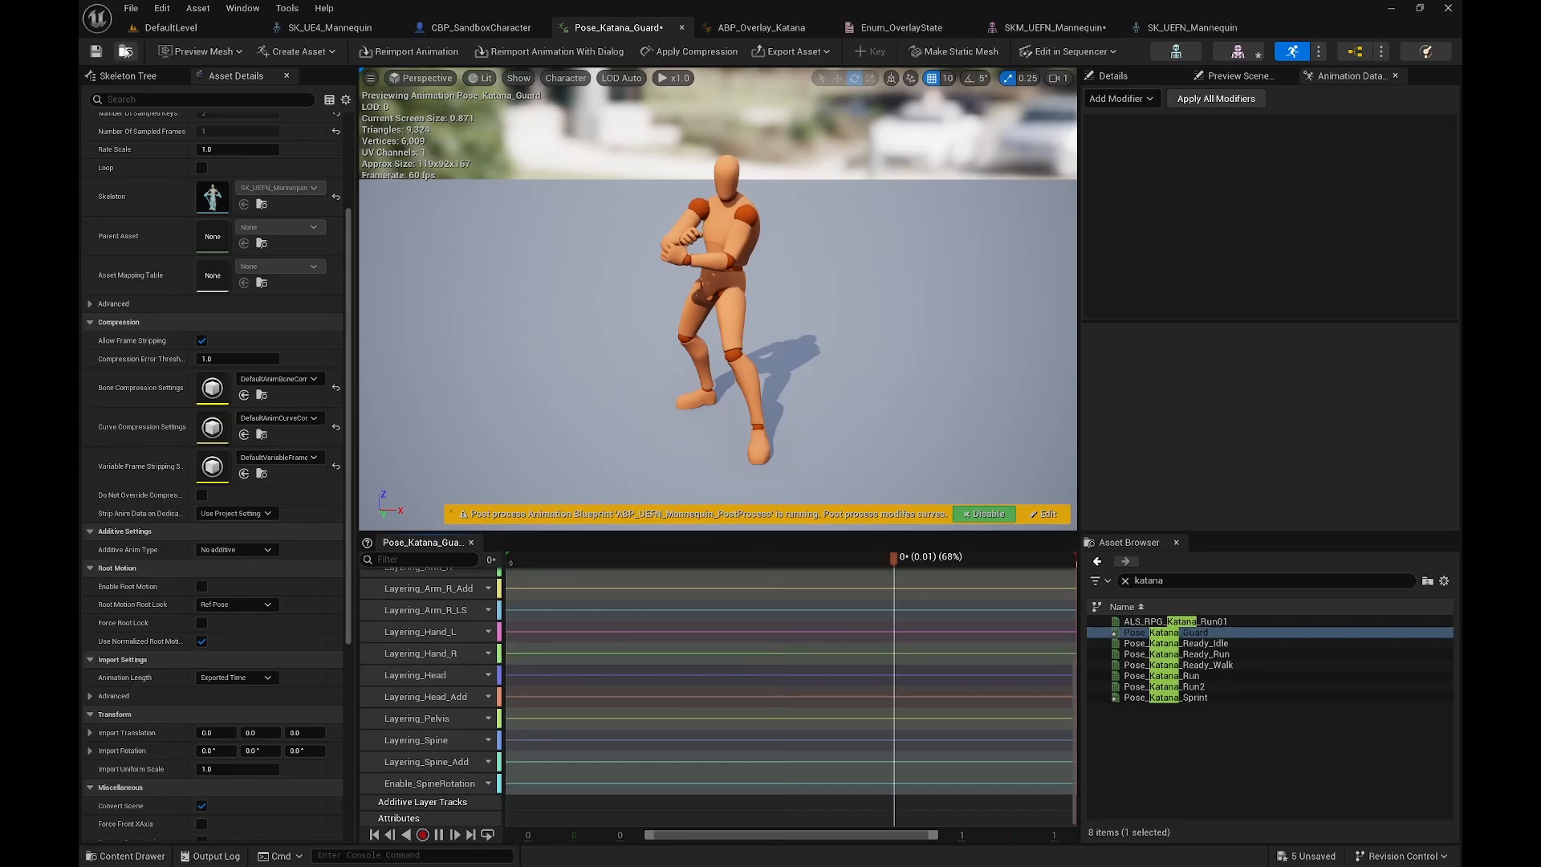
pyautogui.click(95, 51)
# Step: Play DefaultLevel in fullscreen with the Katana overlay and aim in different directions to check the spine rotation
pyautogui.click(168, 30)
pyautogui.click(418, 51)
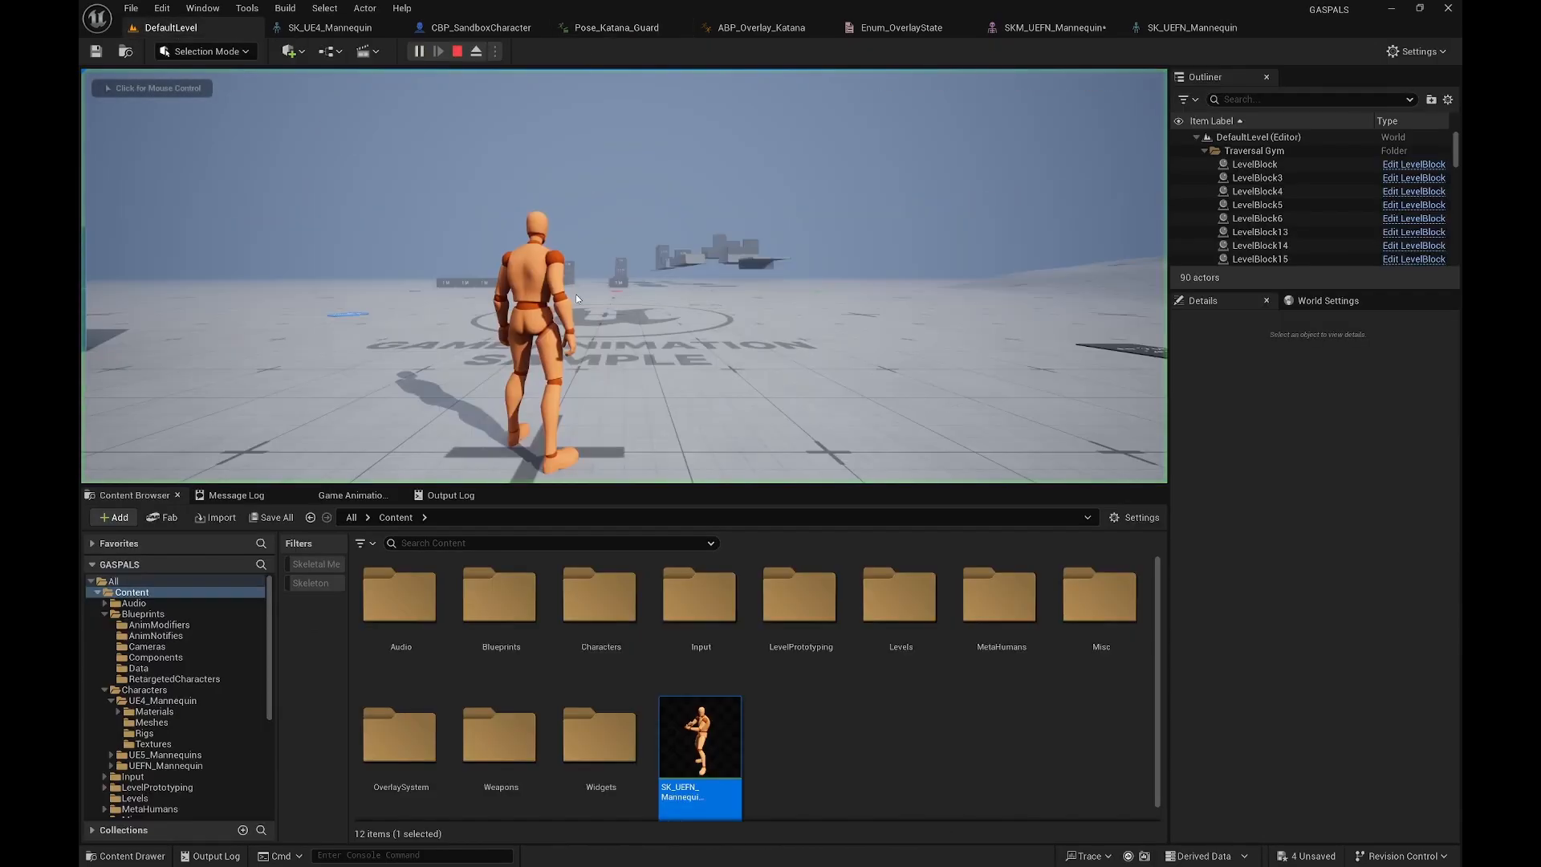
pyautogui.press('F11')
pyautogui.press('q')
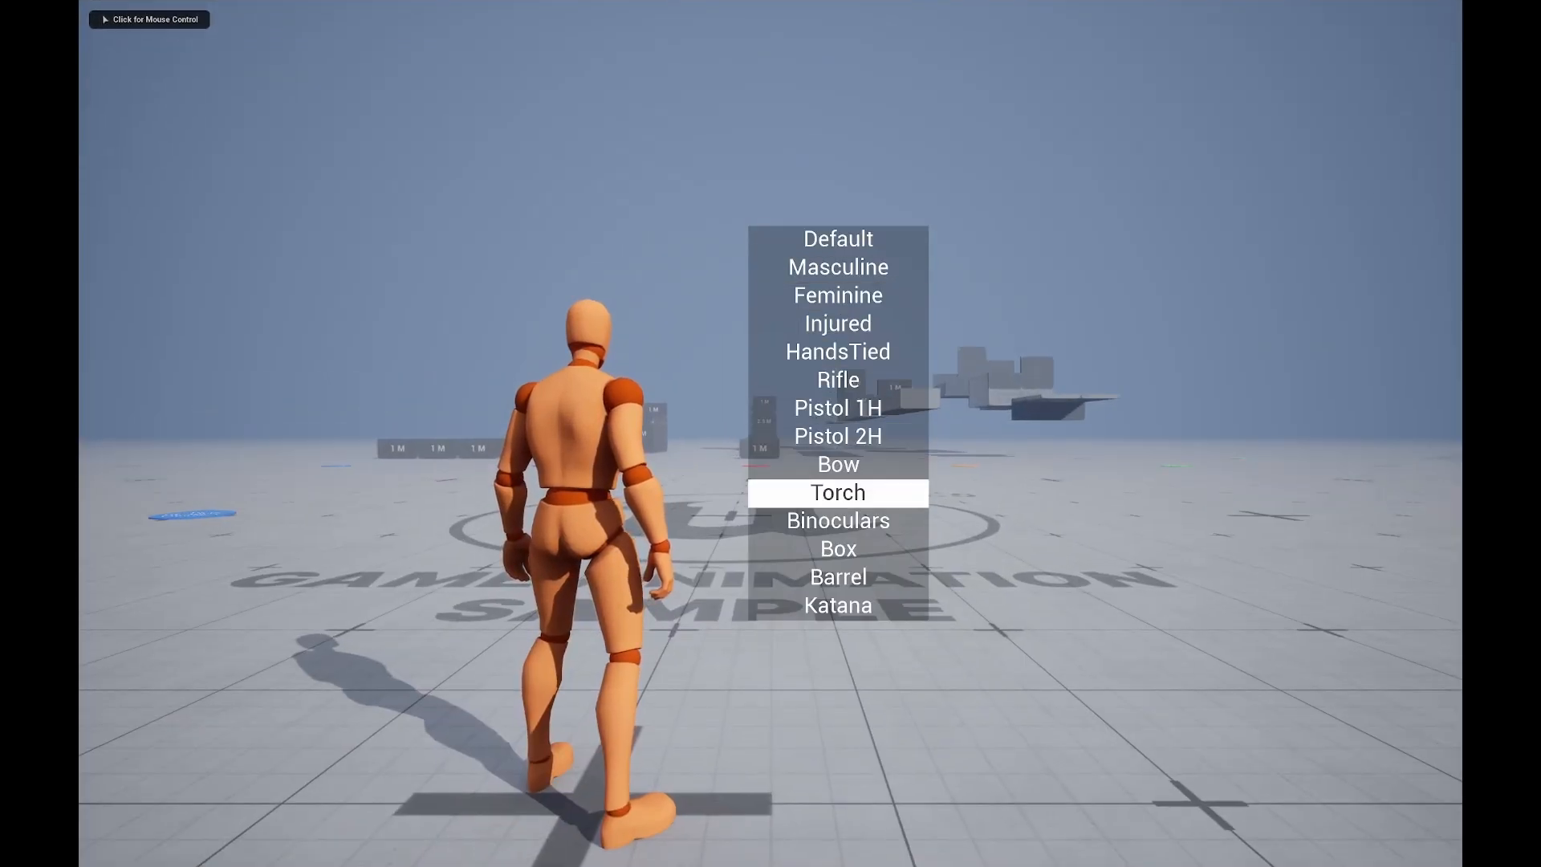
pyautogui.rightClick(771, 434)
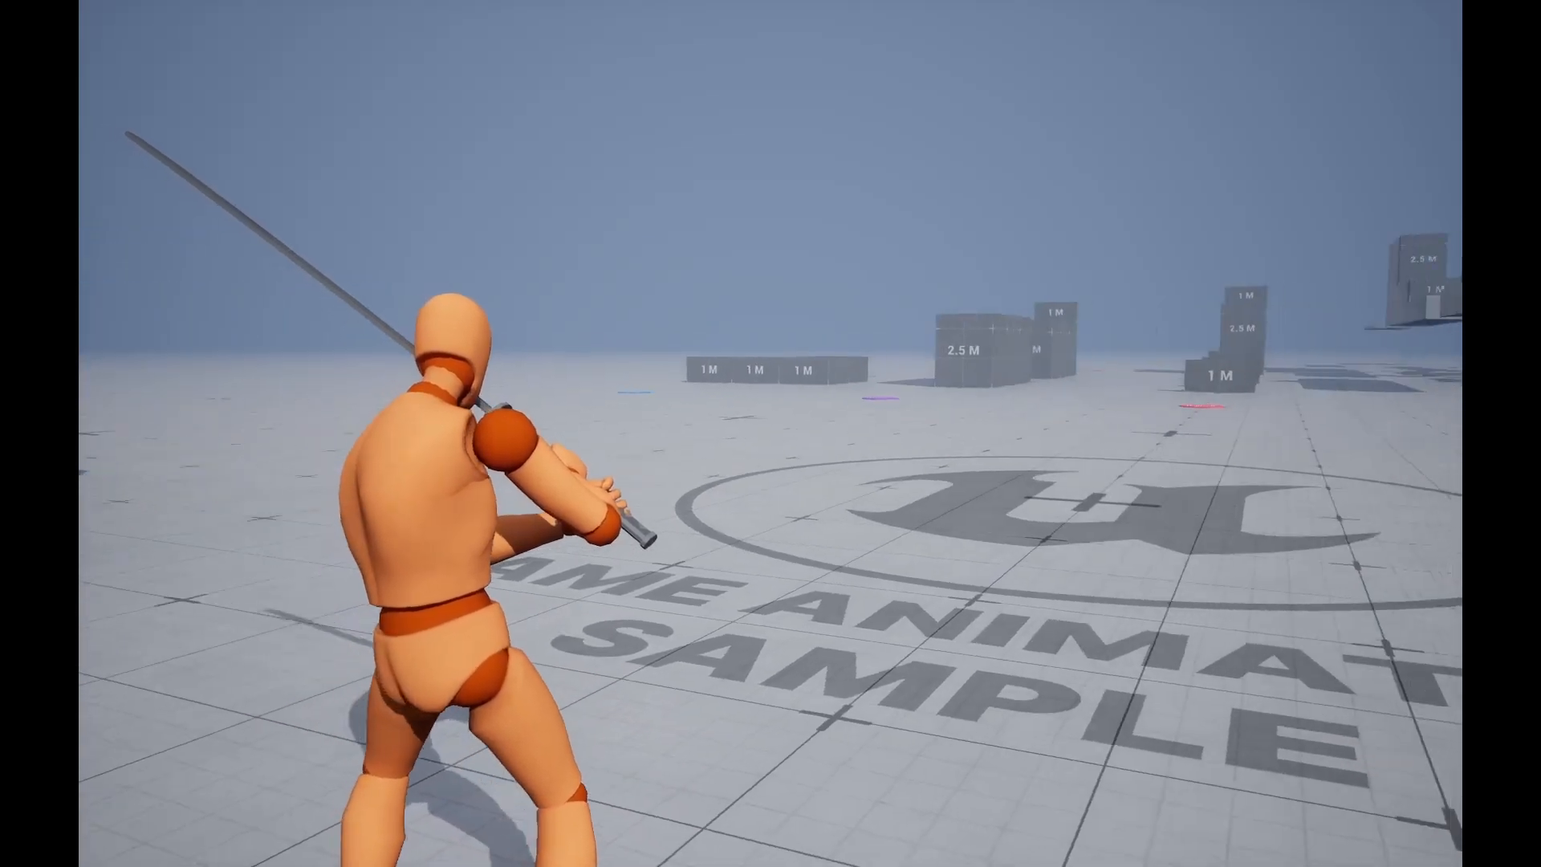
# Step: Switch the character to the Bow overlay and aim, then switch to the Rifle overlay and run with it
pyautogui.press('q')
pyautogui.scroll(5, 811, 401)
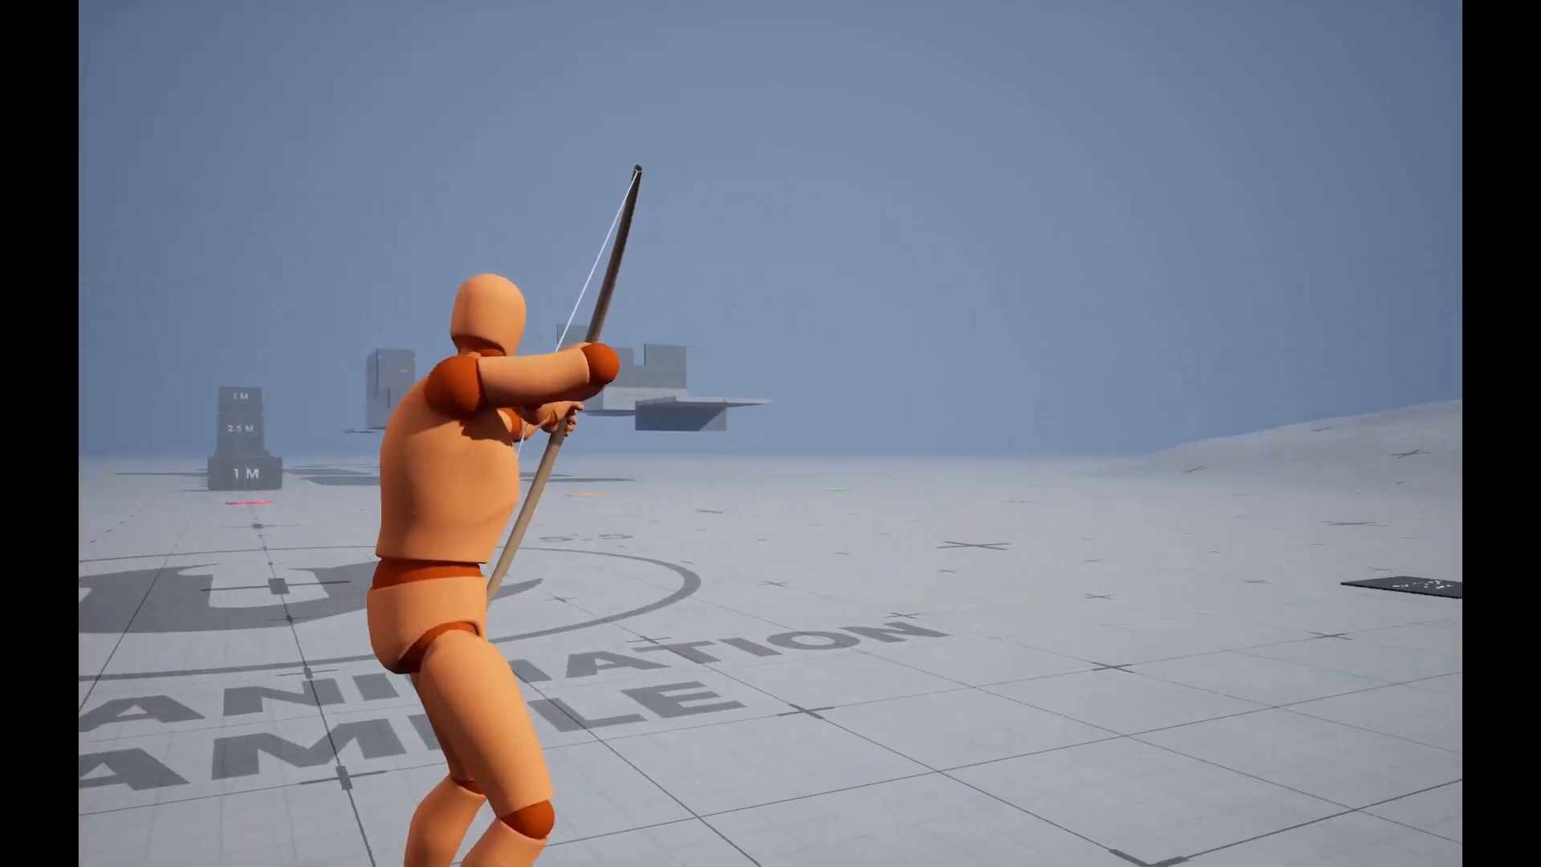
pyautogui.press('q')
pyautogui.scroll(-1, 770, 433)
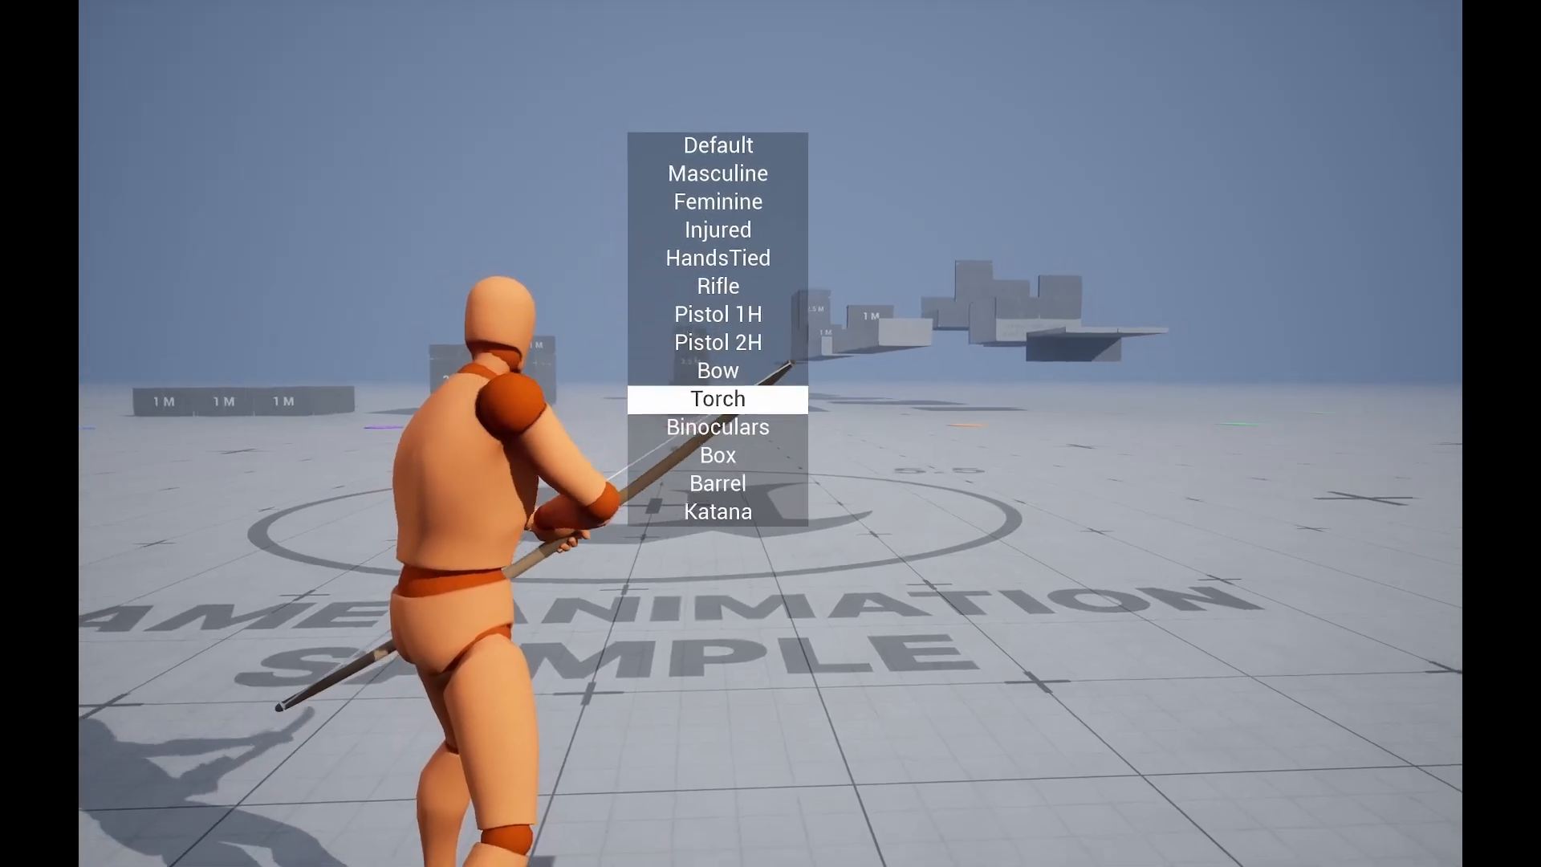
pyautogui.scroll(4, 770, 433)
pyautogui.press('w')
# Step: Switch back to the Katana overlay, run with it to check the poses, and stop playing
pyautogui.press('q')
pyautogui.scroll(-5, 771, 433)
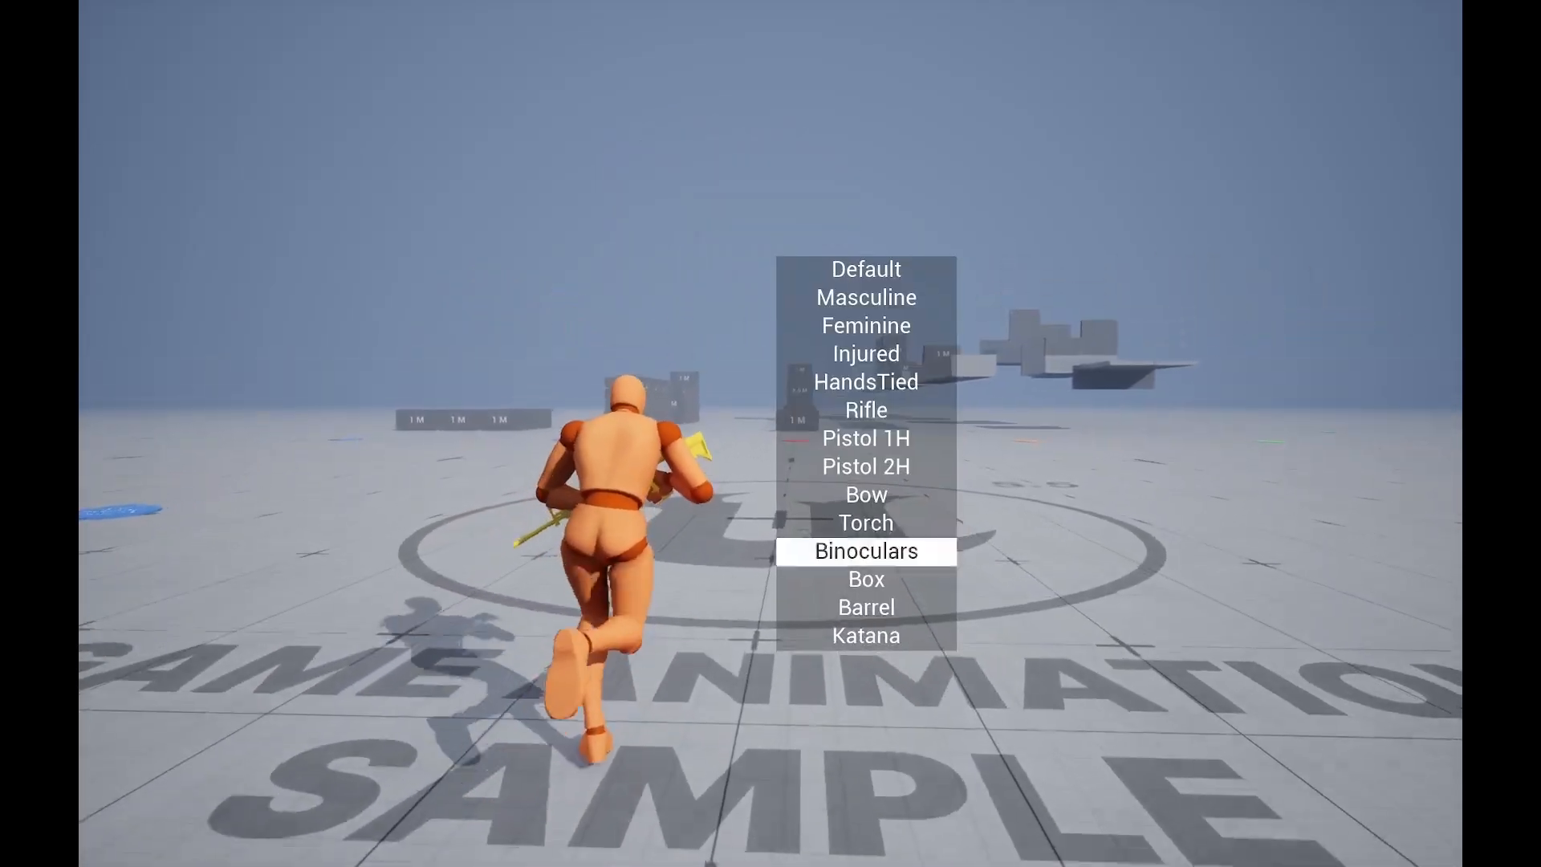
pyautogui.scroll(-1, 770, 433)
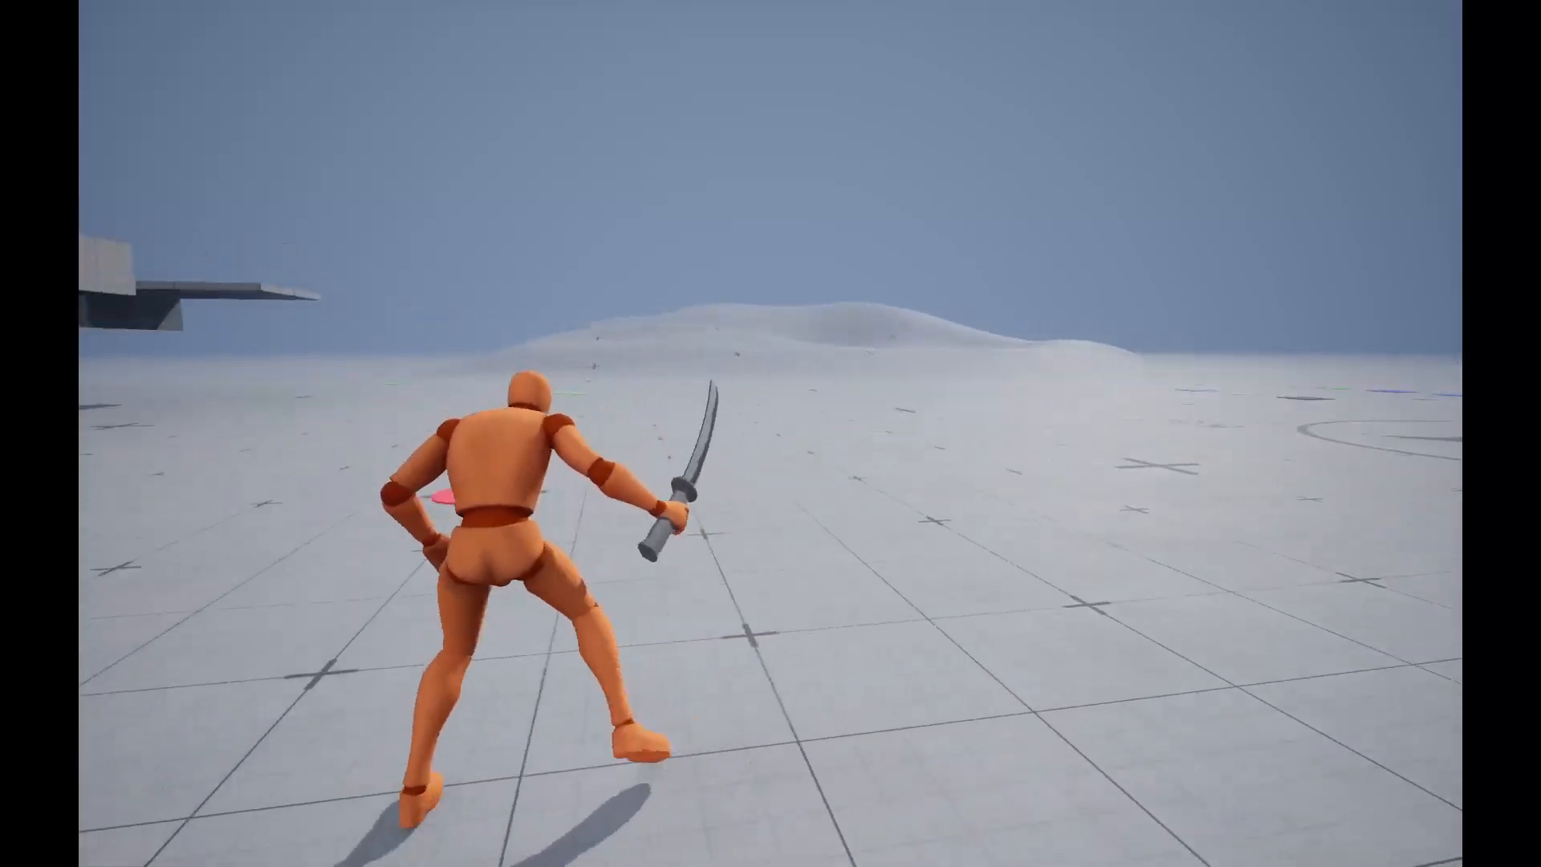
pyautogui.press('Escape')
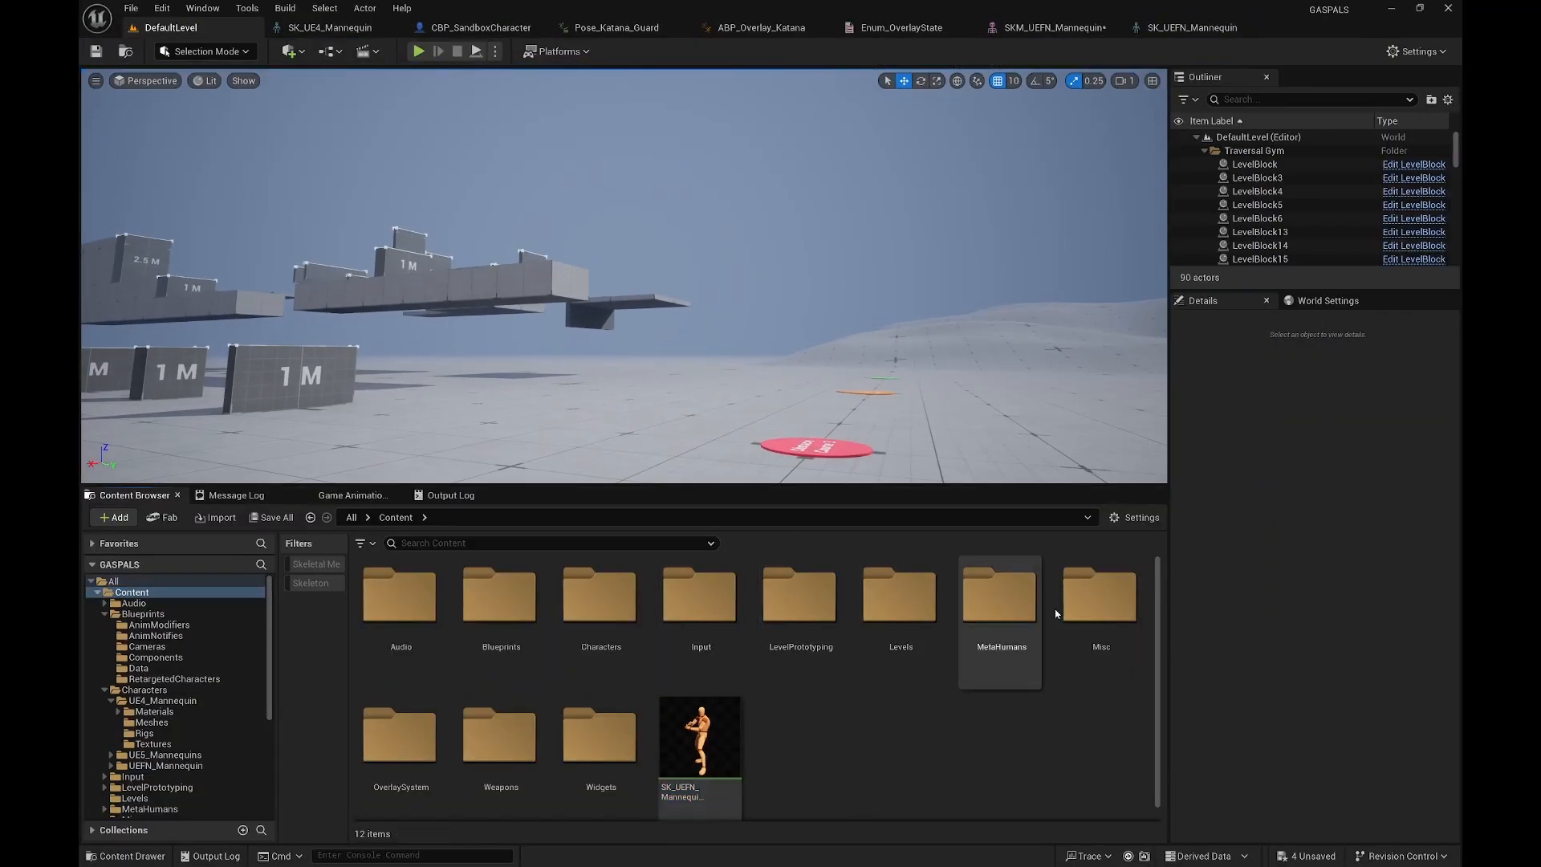
# Step: Browse to OverlaySystem/Overlays/Melee to review the katana assets, then return to the Overlays folder
pyautogui.doubleClick(399, 734)
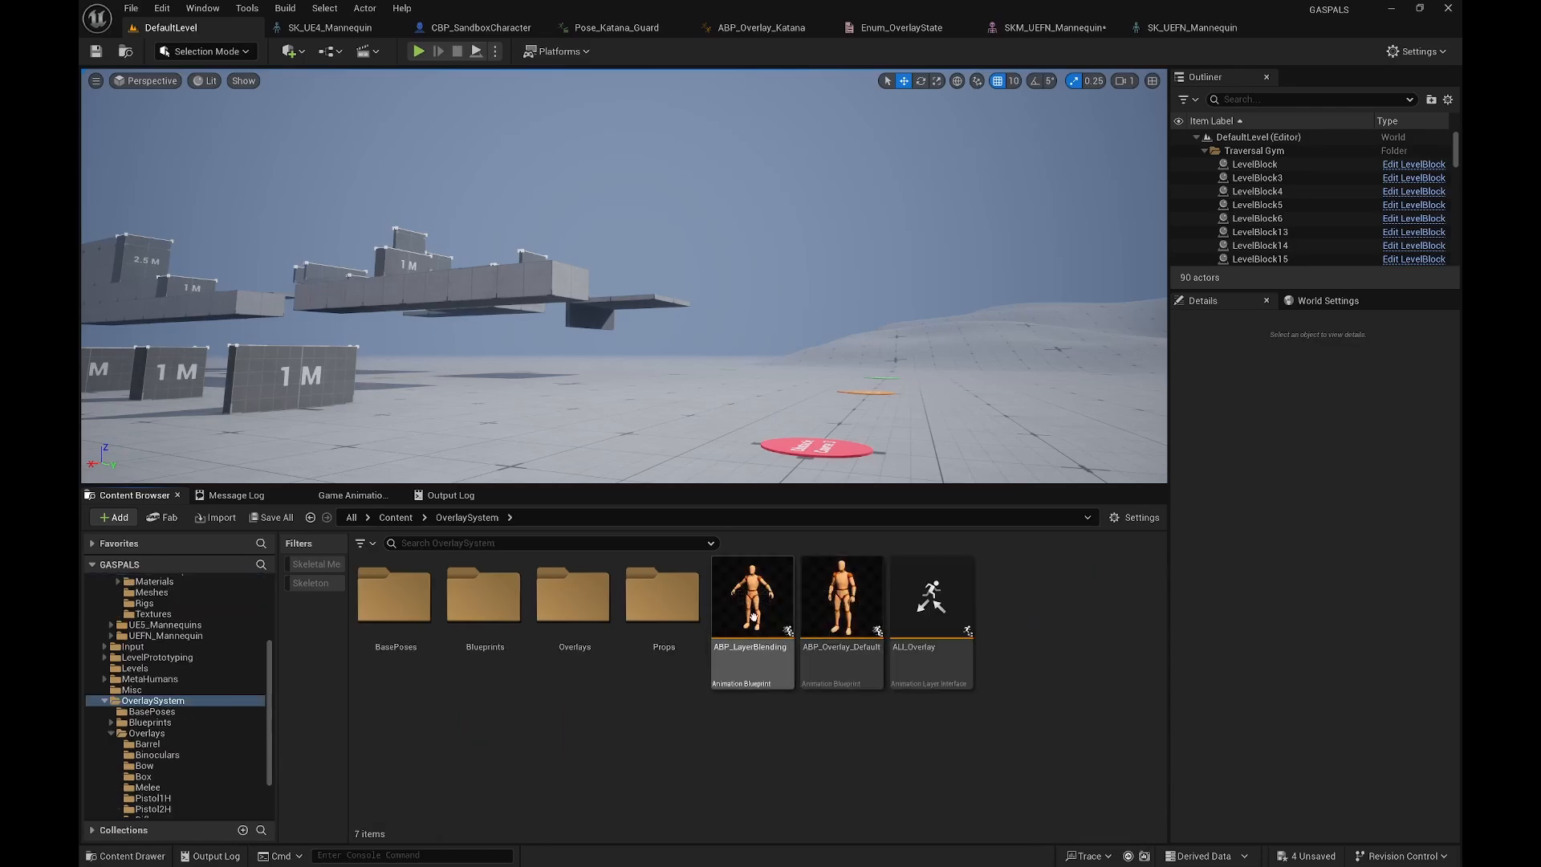
pyautogui.doubleClick(600, 594)
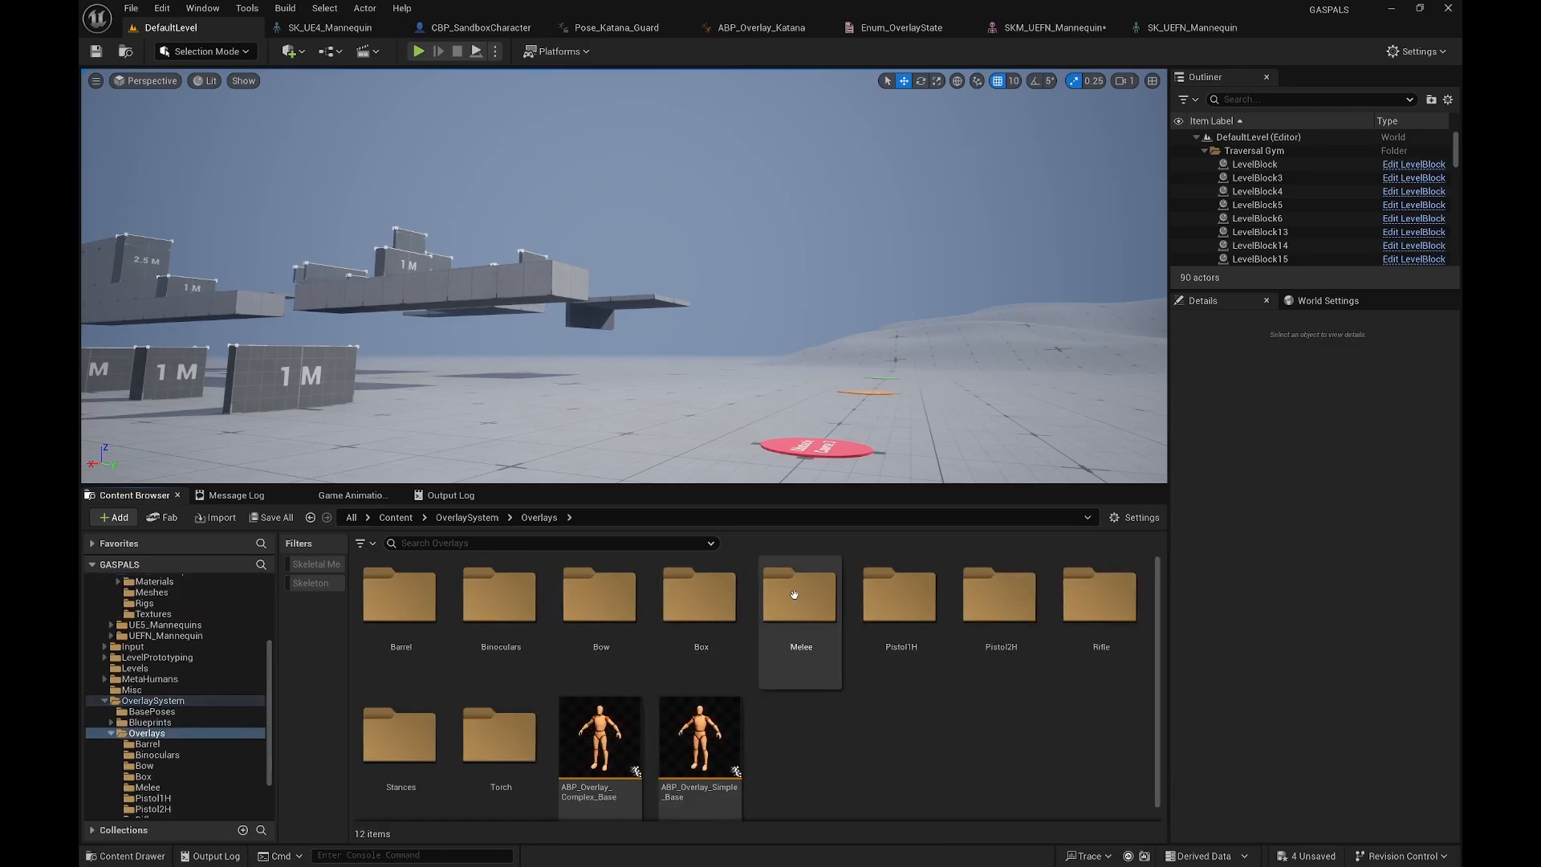
pyautogui.doubleClick(794, 602)
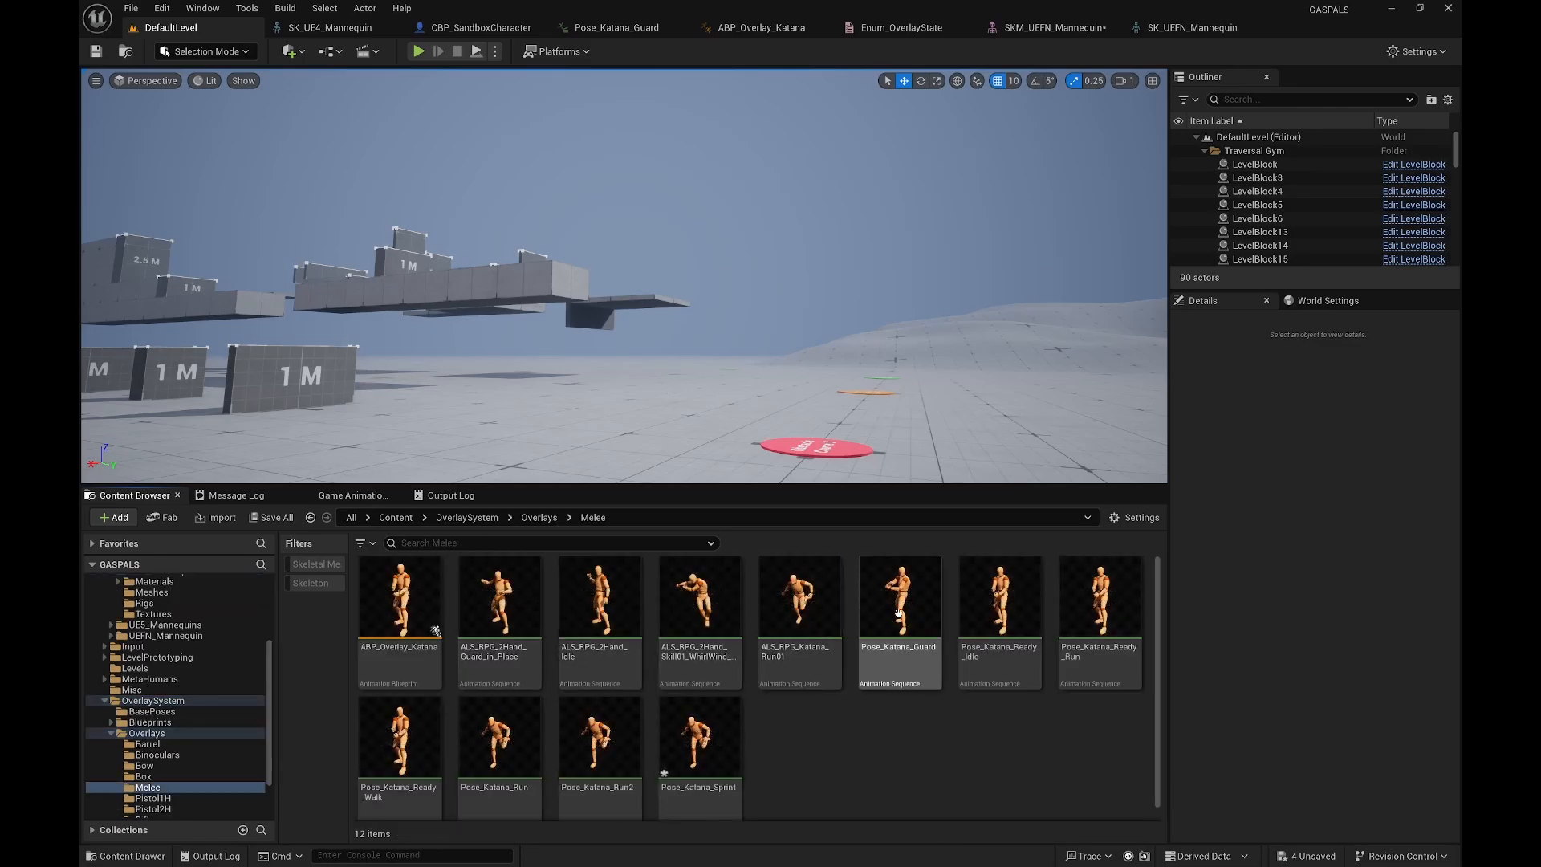
pyautogui.click(549, 519)
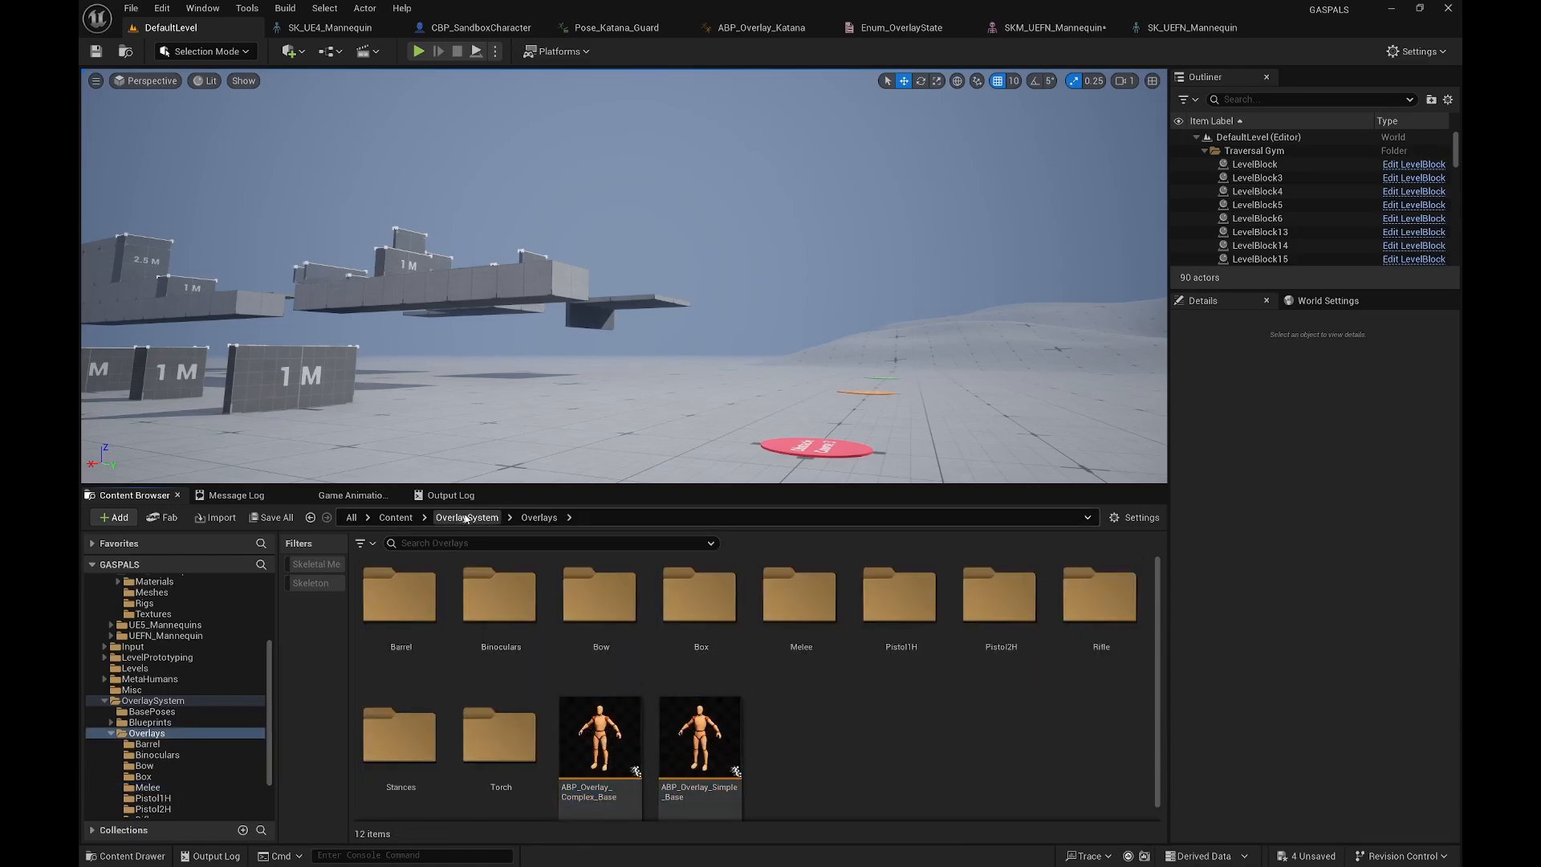
# Step: Review the pose assignments in ABP_Overlay_Katana and the Katana entry in Enum_OverlayState
pyautogui.click(706, 28)
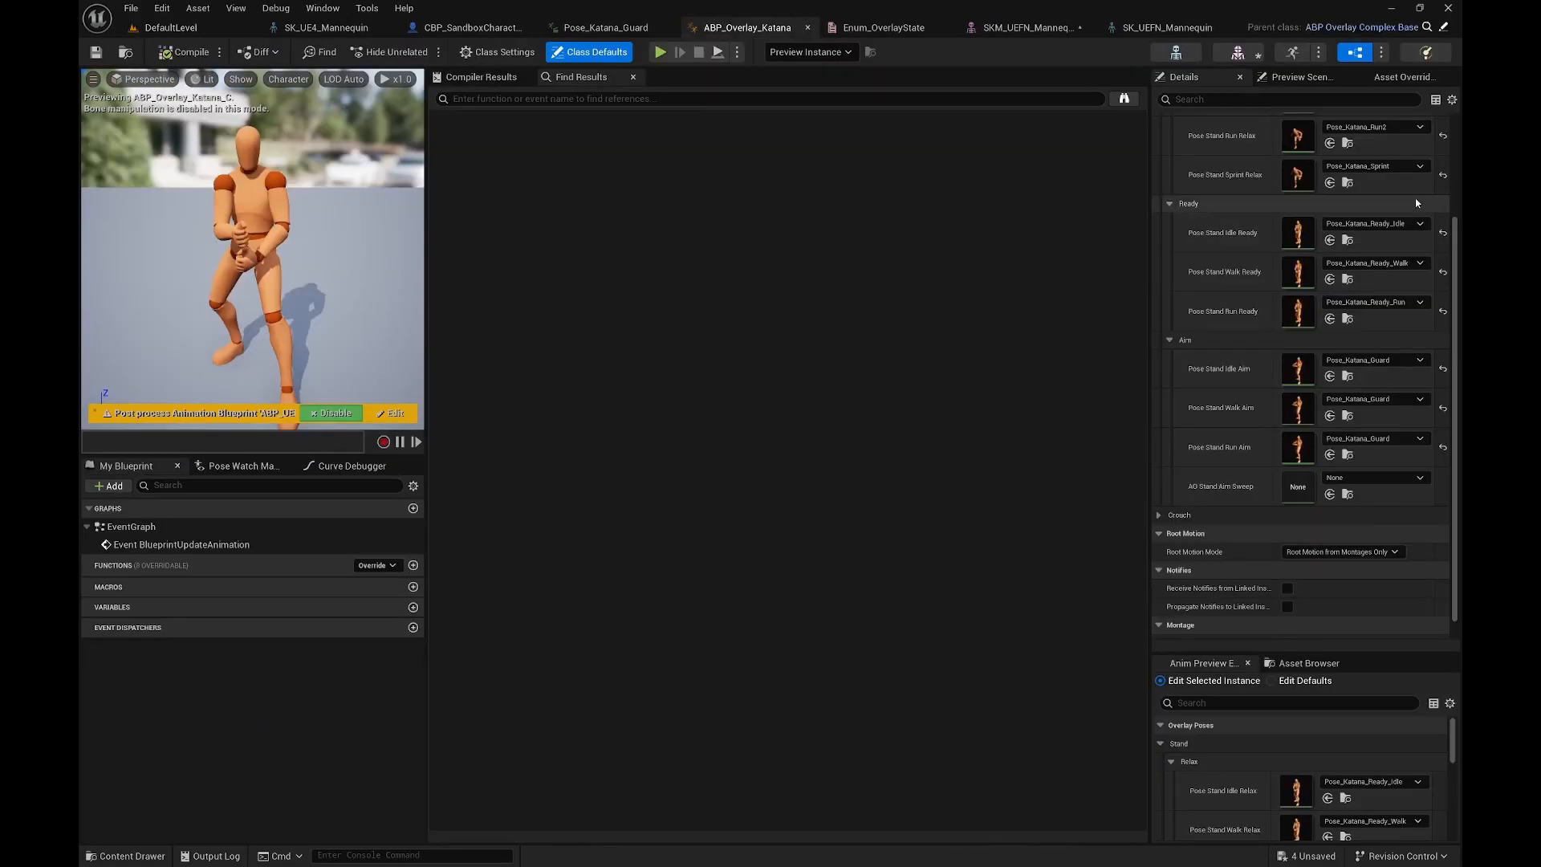
pyautogui.click(880, 30)
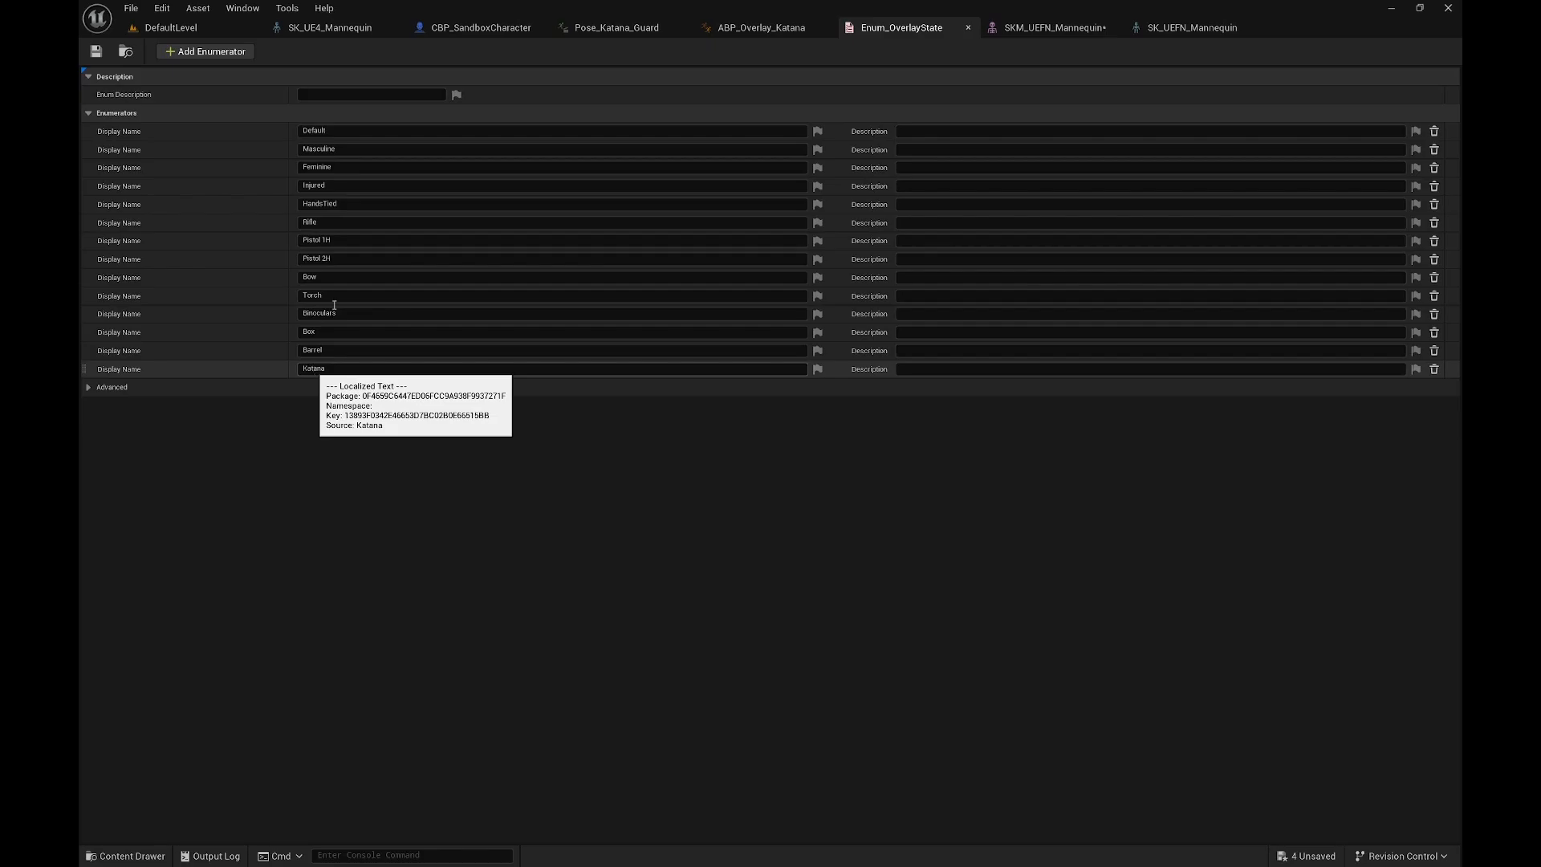
# Step: Trace the switch connections in UpdateOverlayState of CBP_SandboxCharacter from the overlay states to the Katana nodes
pyautogui.click(478, 27)
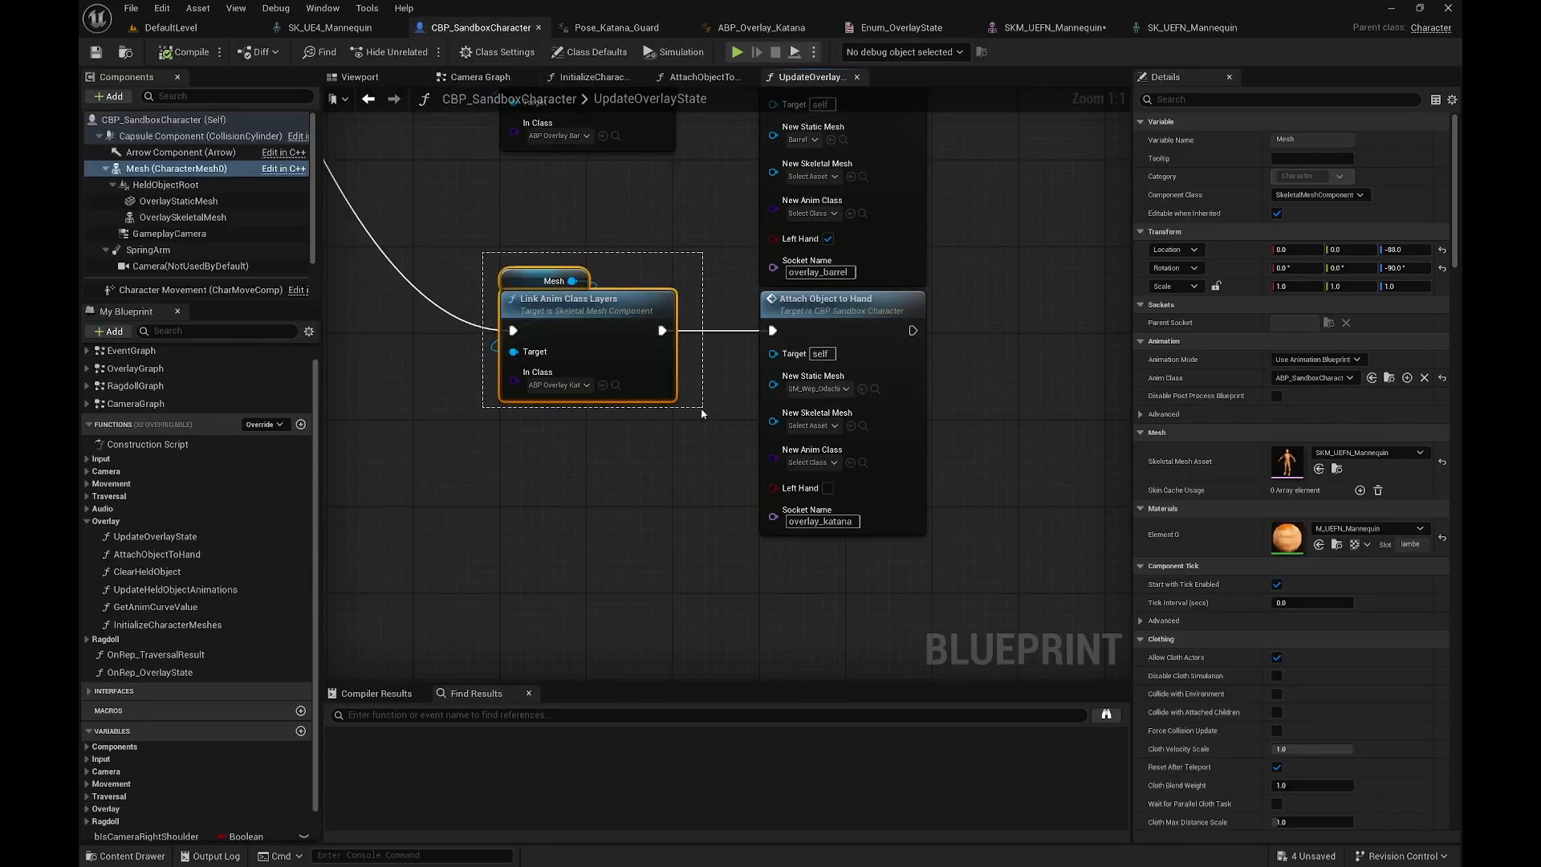
pyautogui.moveTo(702, 414); pyautogui.dragTo(697, 412)
pyautogui.scroll(-3, 387, 220)
pyautogui.moveTo(369, 144); pyautogui.dragTo(712, 344, button='right')
pyautogui.scroll(-1, 712, 344)
pyautogui.moveTo(578, 160); pyautogui.dragTo(706, 441, button='right')
pyautogui.moveTo(632, 229); pyautogui.dragTo(674, 516, button='right')
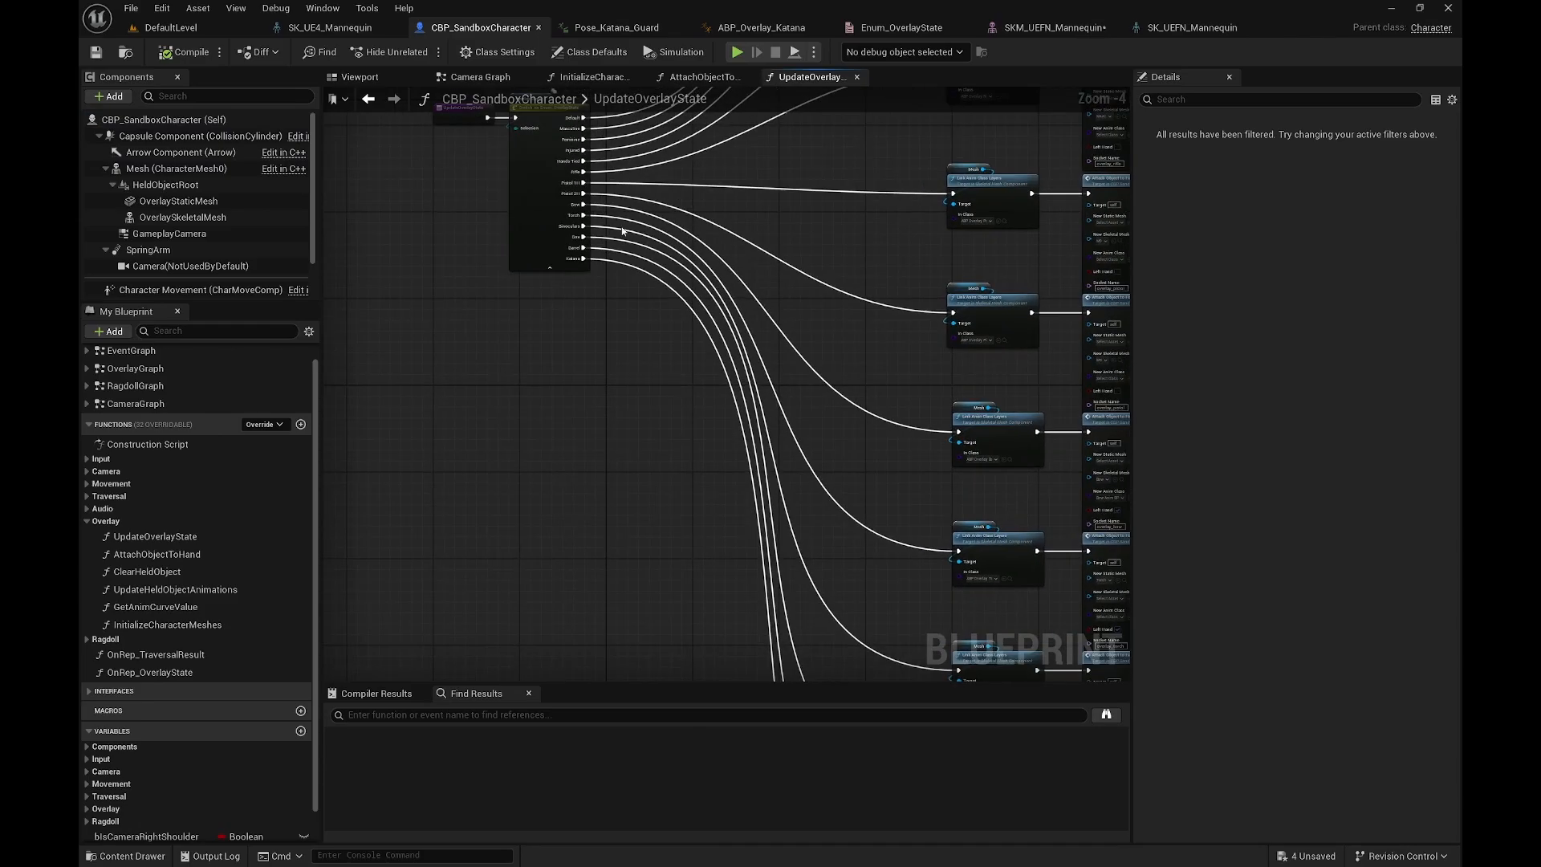
pyautogui.scroll(4, 608, 229)
pyautogui.scroll(-10, 698, 414)
pyautogui.moveTo(698, 414); pyautogui.dragTo(471, 155, button='right')
pyautogui.scroll(10, 542, 353)
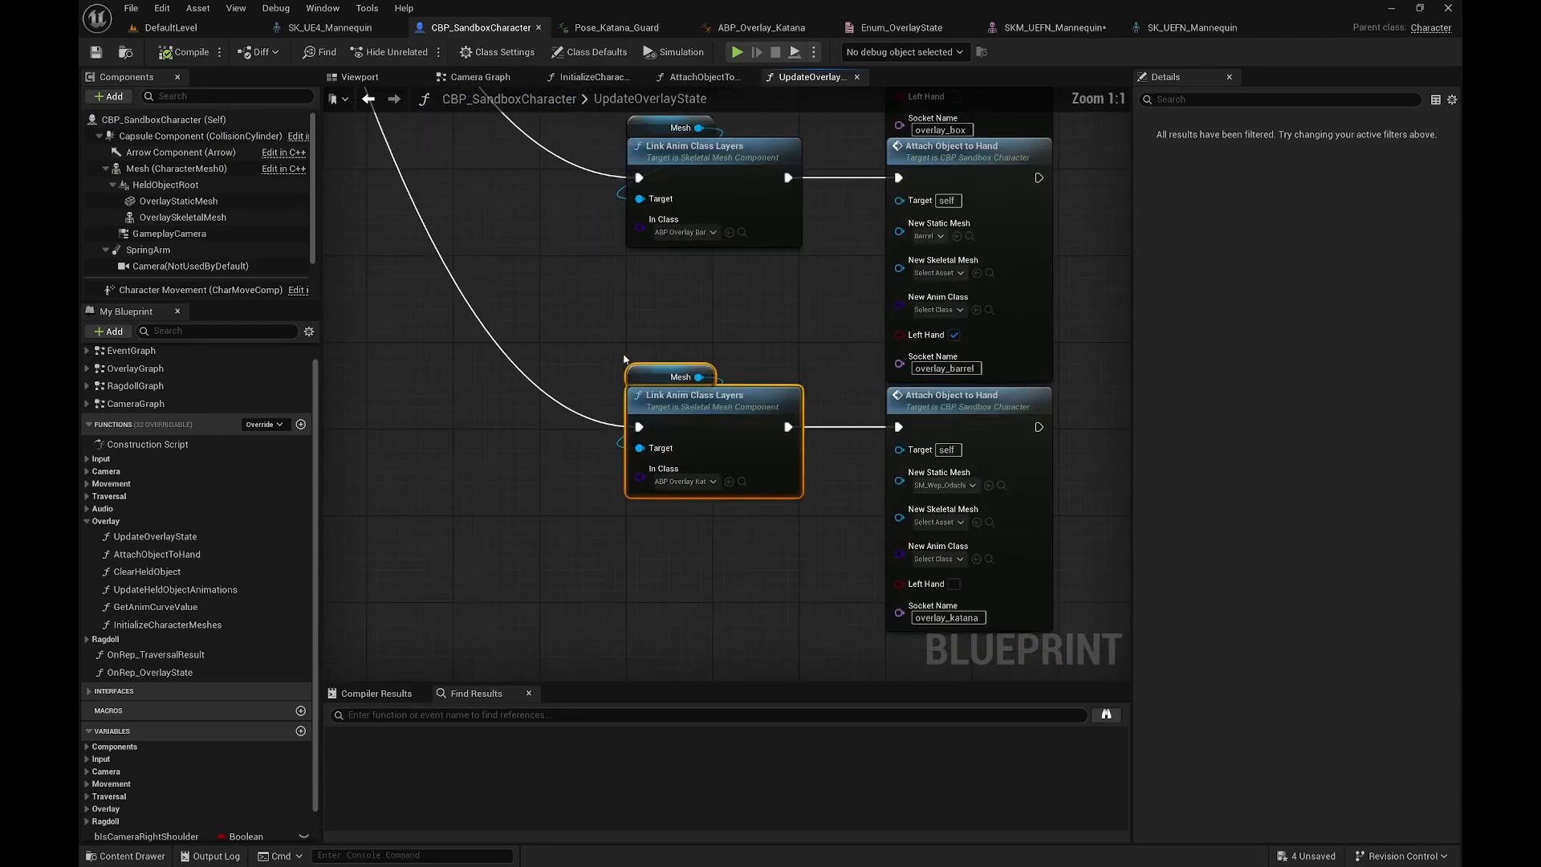
# Step: Inspect the anim class on the Katana Link Anim Class Layers node and the mesh and socket name on its Attach Object to Hand node
pyautogui.moveTo(625, 359); pyautogui.dragTo(400, 199, button='right')
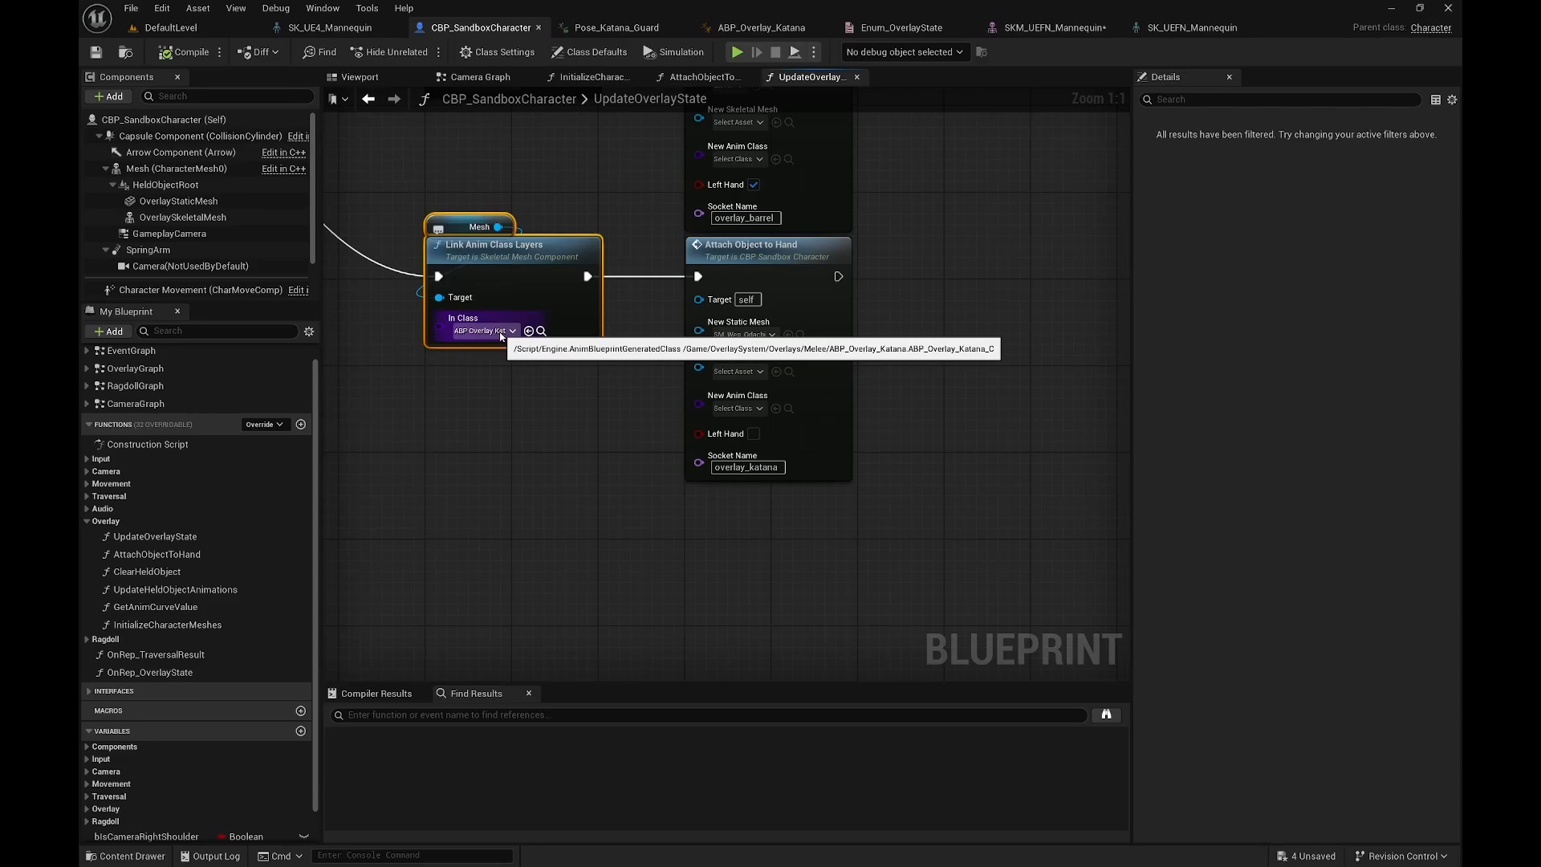
pyautogui.click(665, 394)
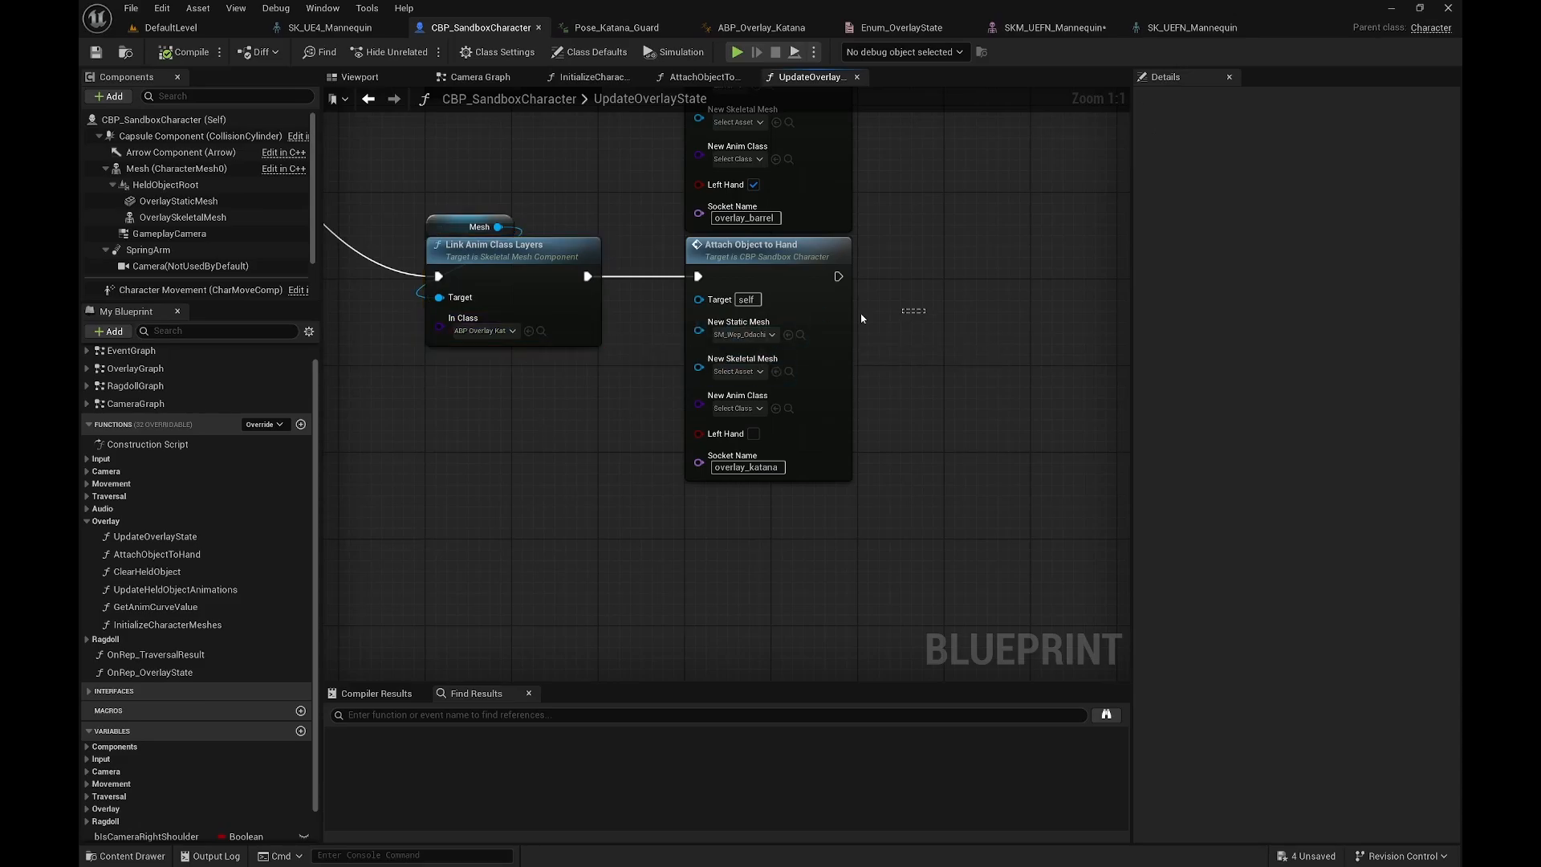
pyautogui.moveTo(793, 320); pyautogui.dragTo(793, 321)
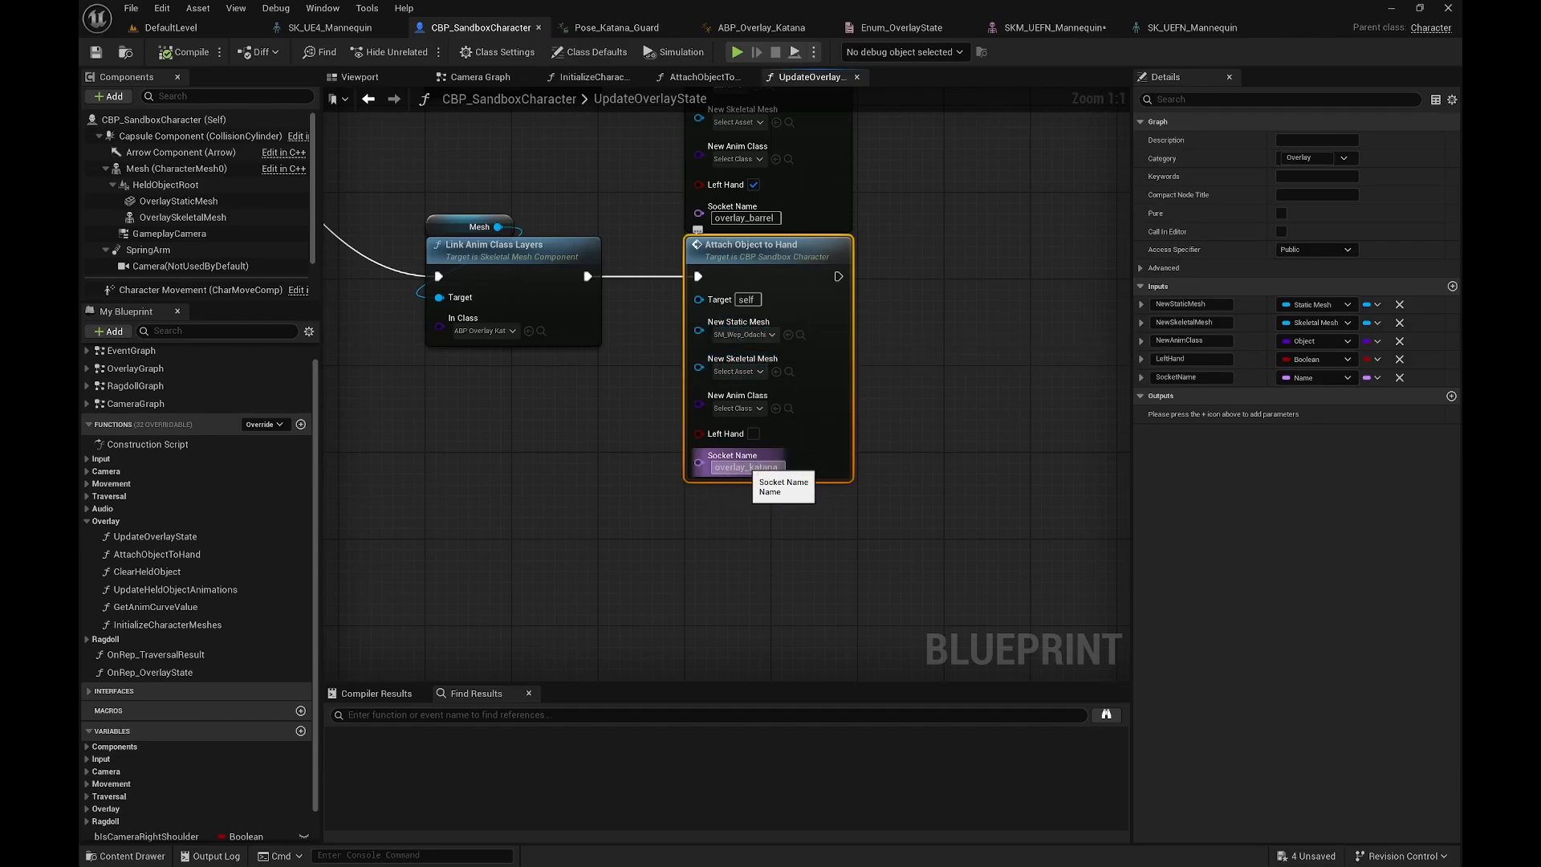
# Step: Check the overlay sockets in SK_UE4_Mannequin, close that asset and bring up SK_UEFN_Mannequin
pyautogui.click(324, 28)
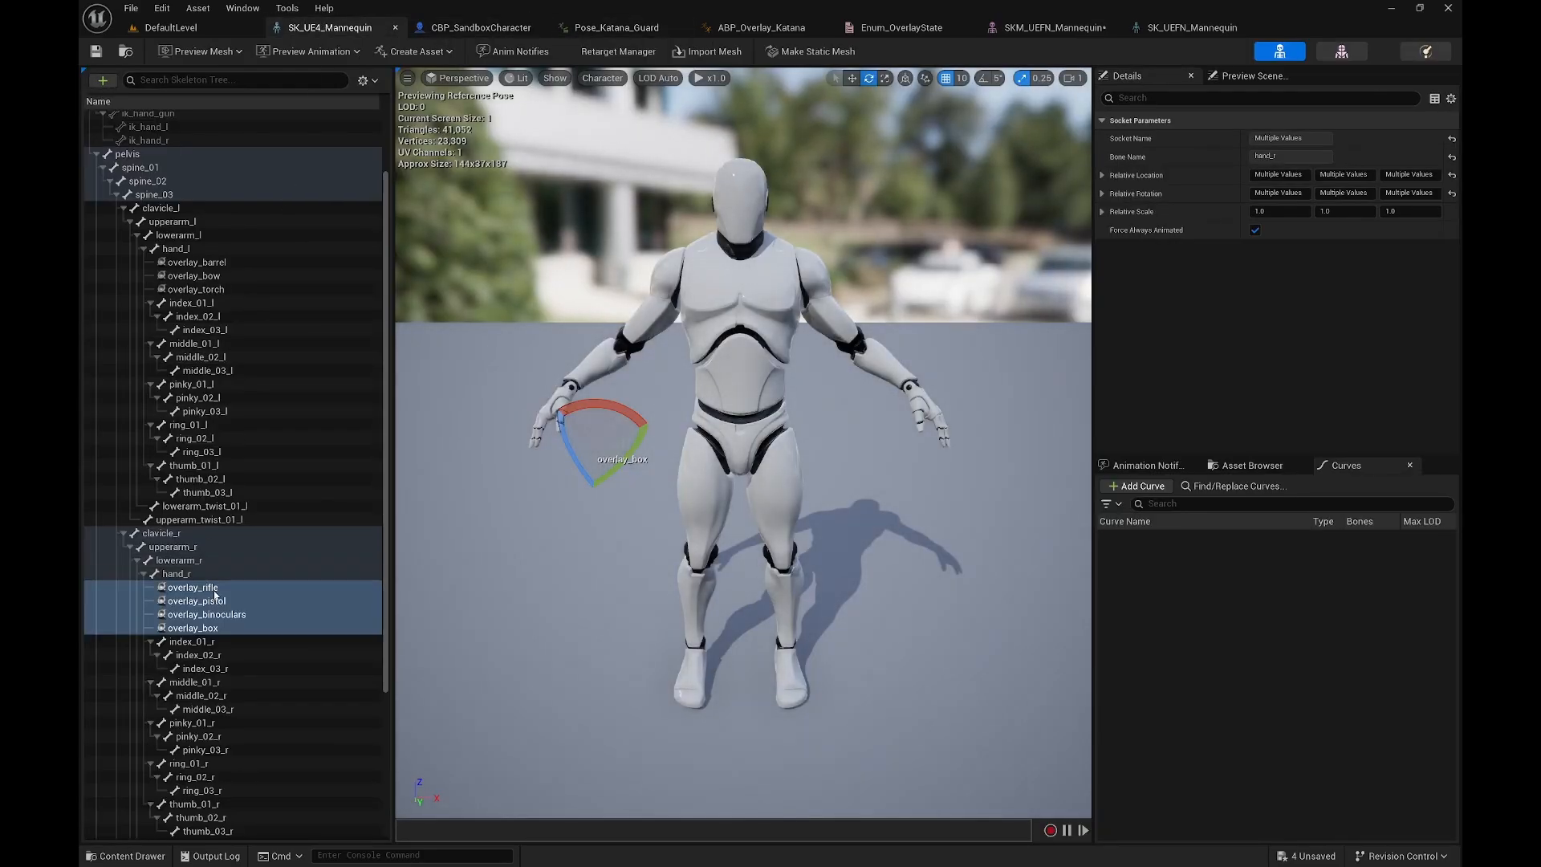
pyautogui.click(395, 28)
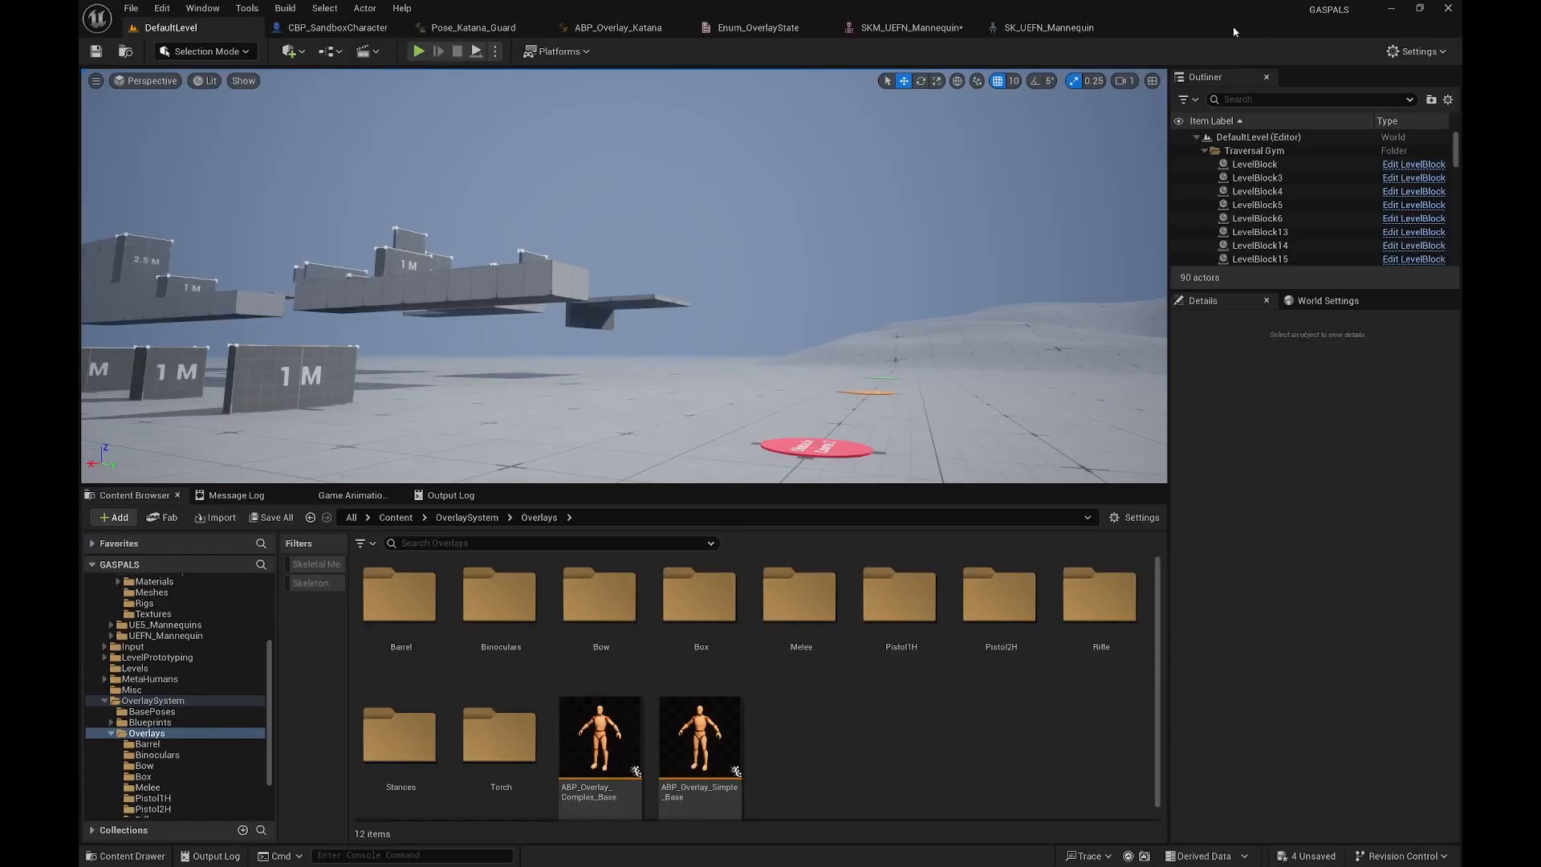
pyautogui.click(1026, 29)
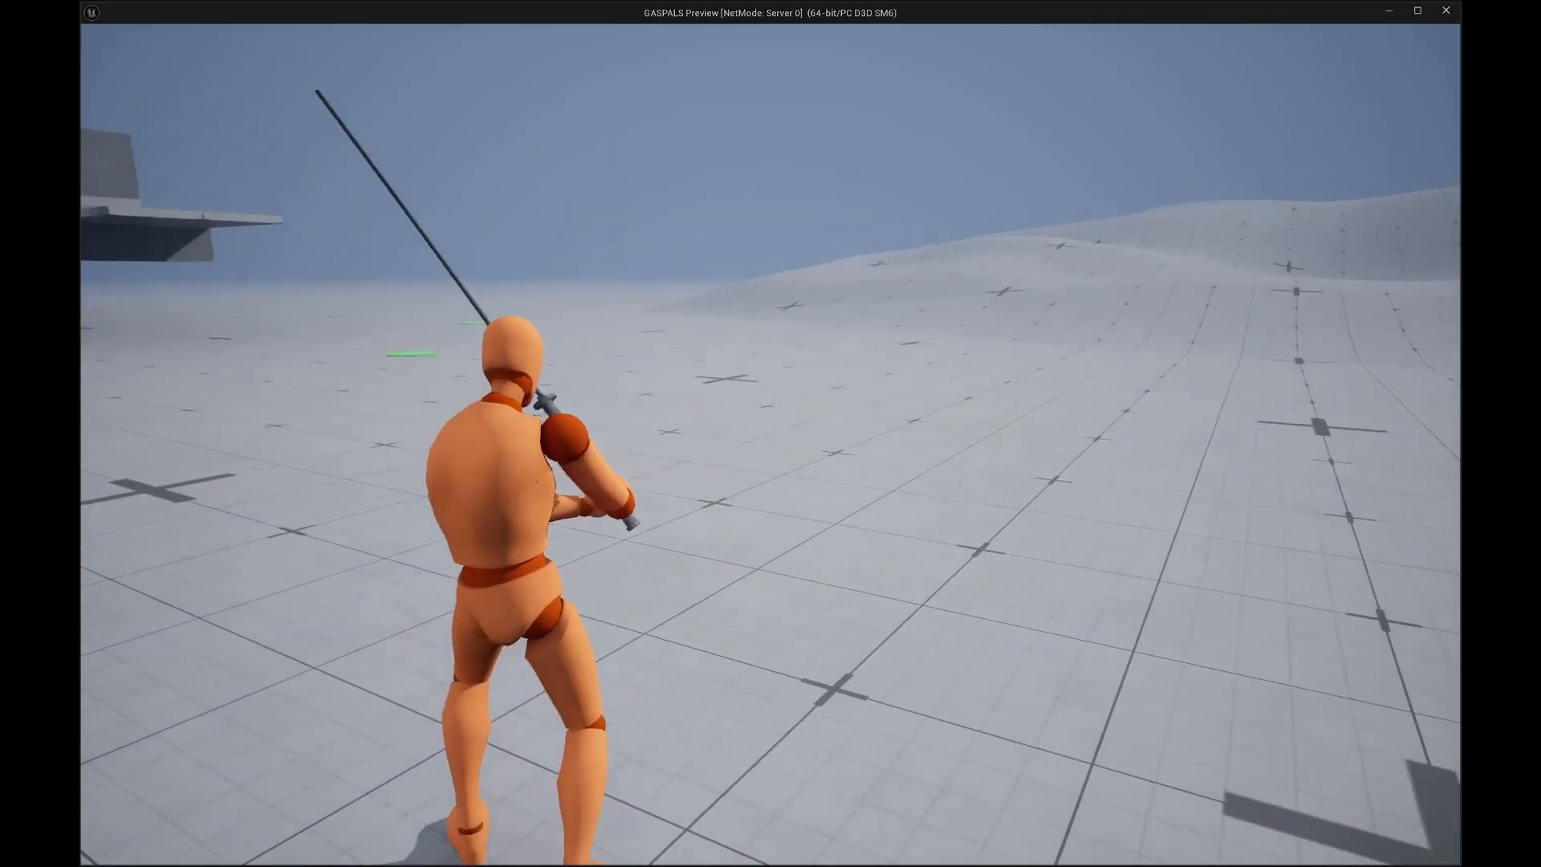
# Step: Run and jump with the Katana overlay in the preview window to check the moving poses
pyautogui.press('w')
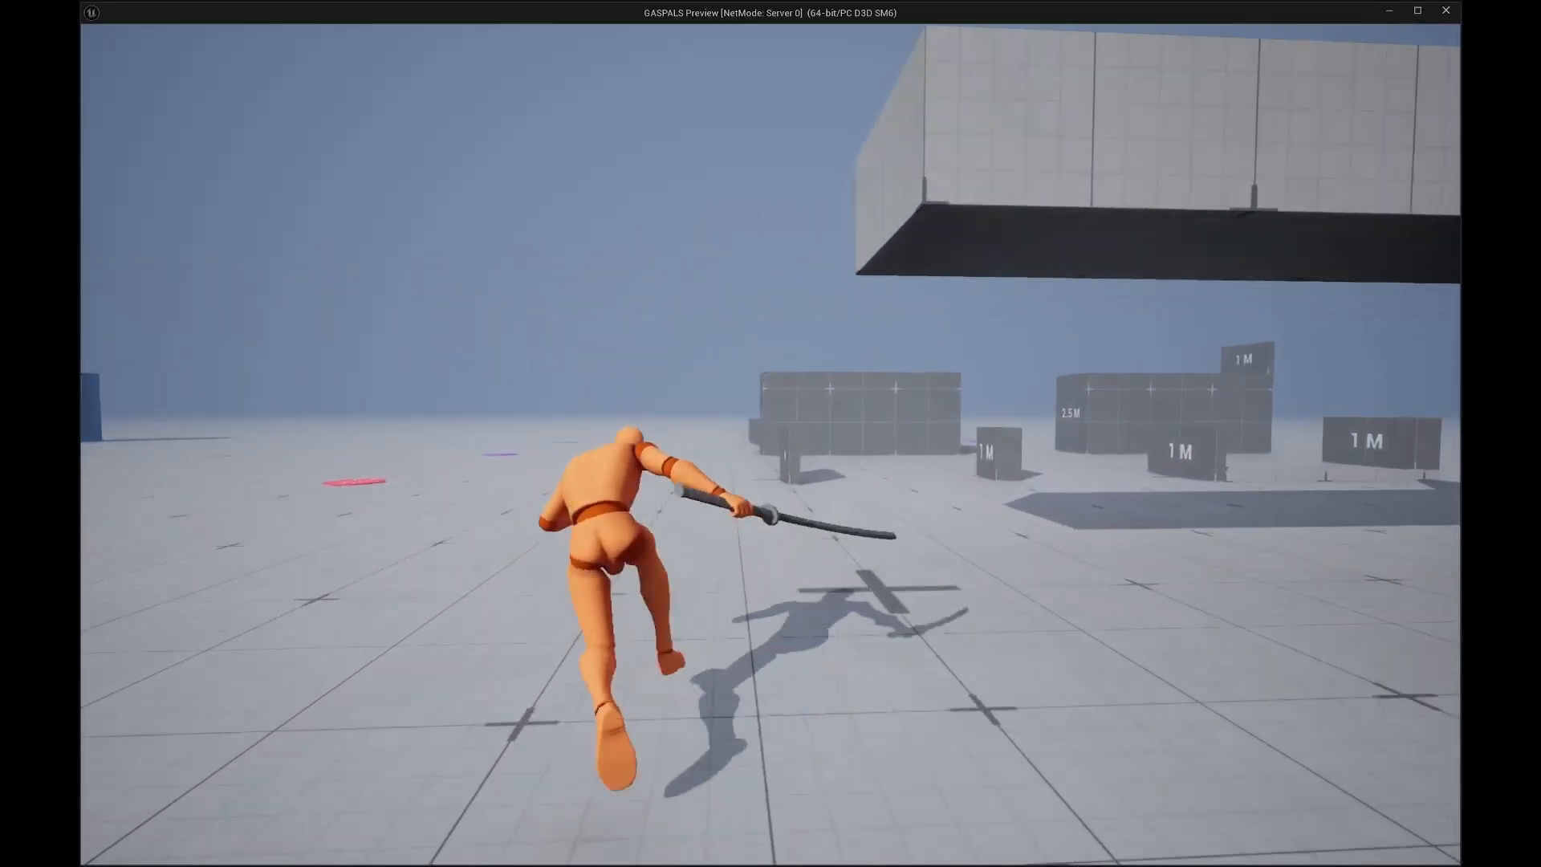
pyautogui.press('space')
pyautogui.press('space')
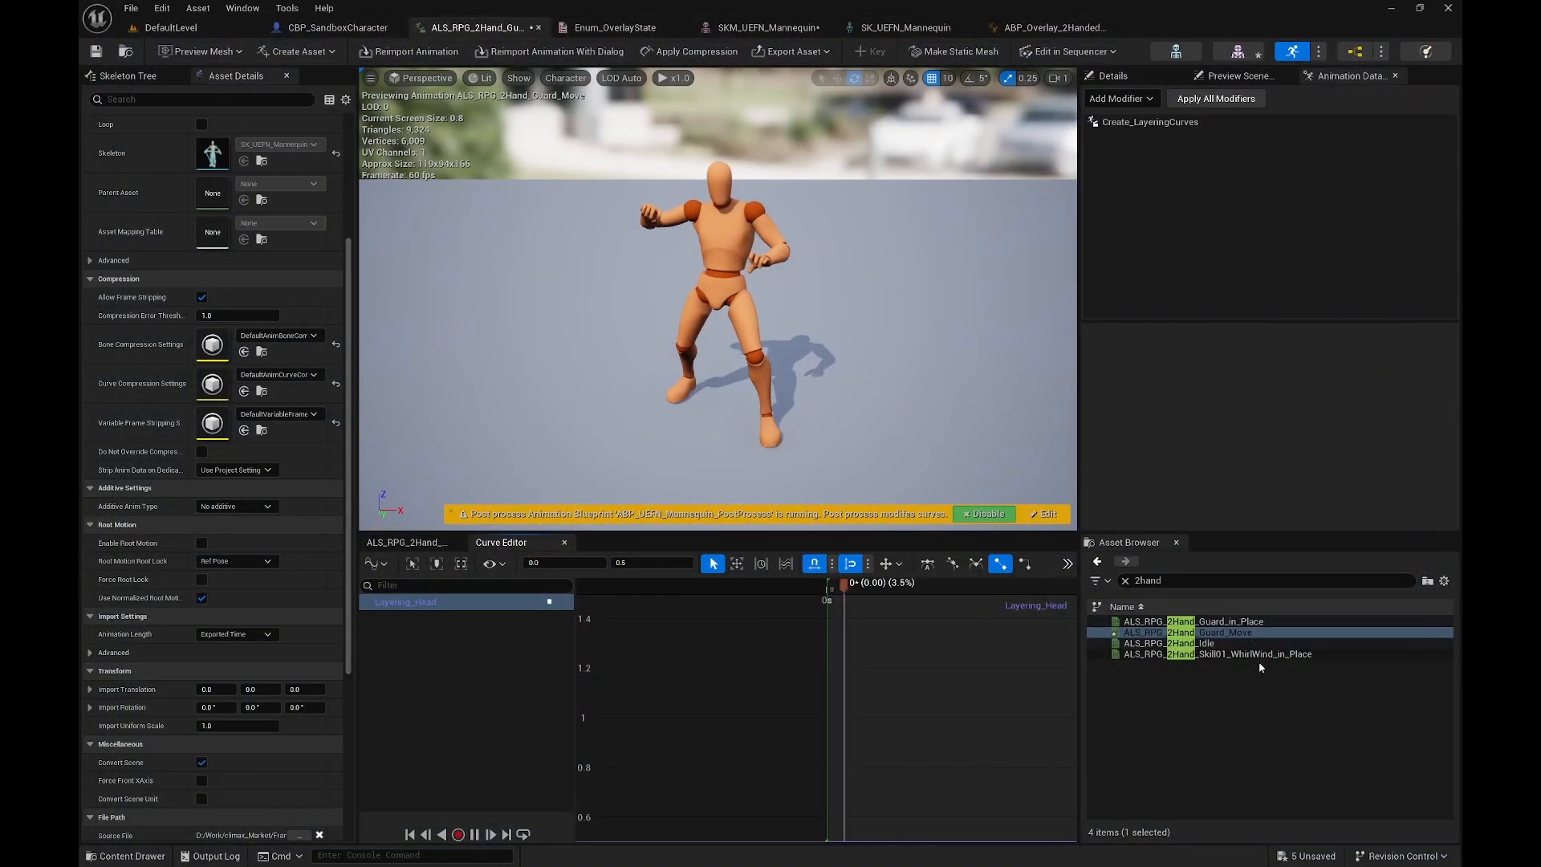
# Step: Close the curve editor and open ALS_RPG_2Hand_Guard_in_Place to examine its layering and spine rotation curves
pyautogui.click(564, 542)
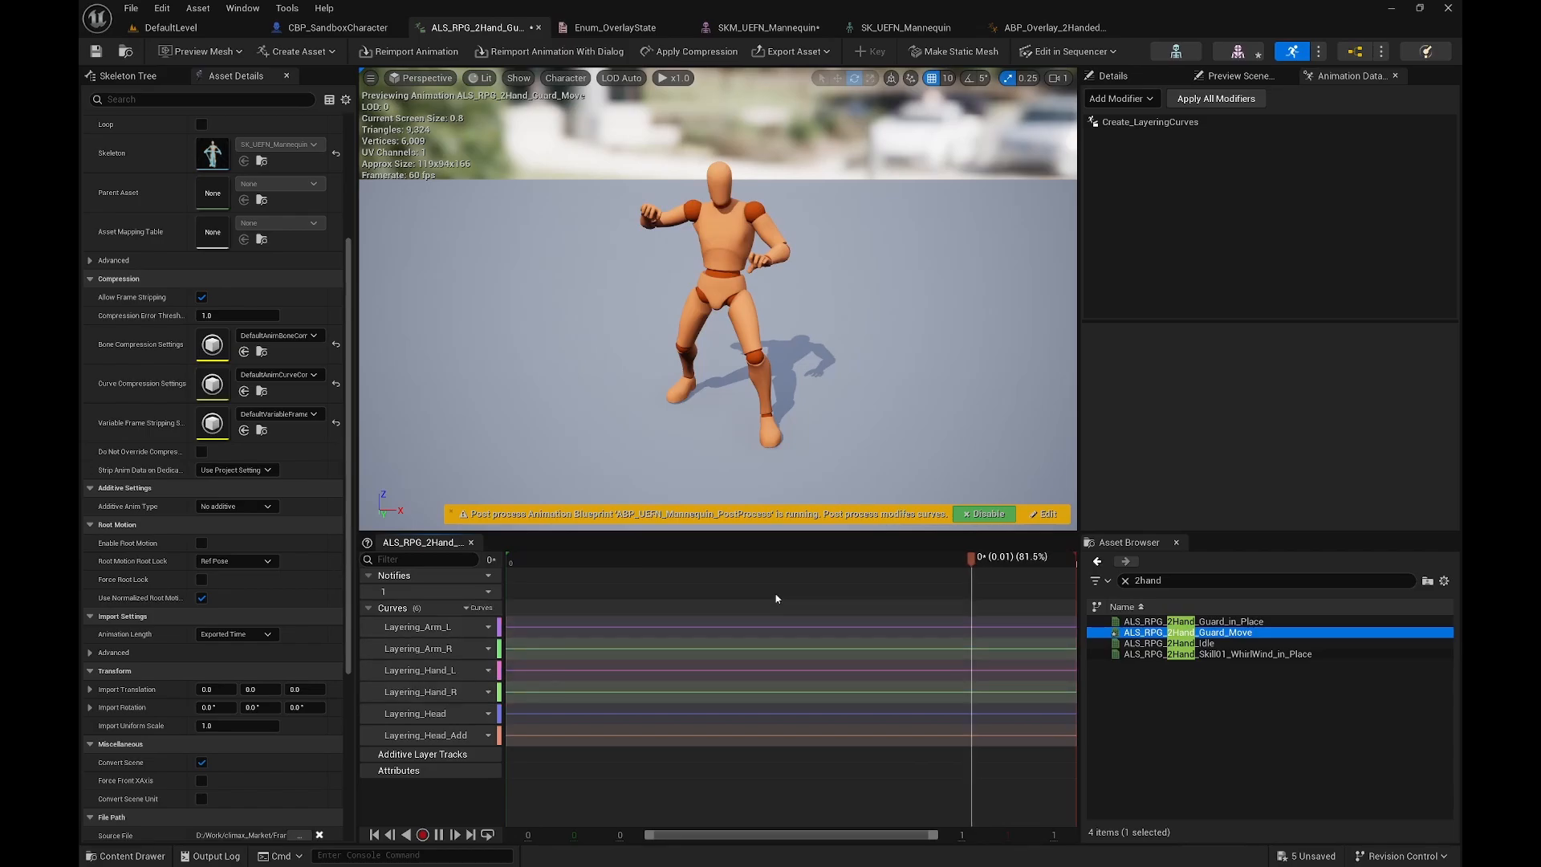
pyautogui.doubleClick(1278, 623)
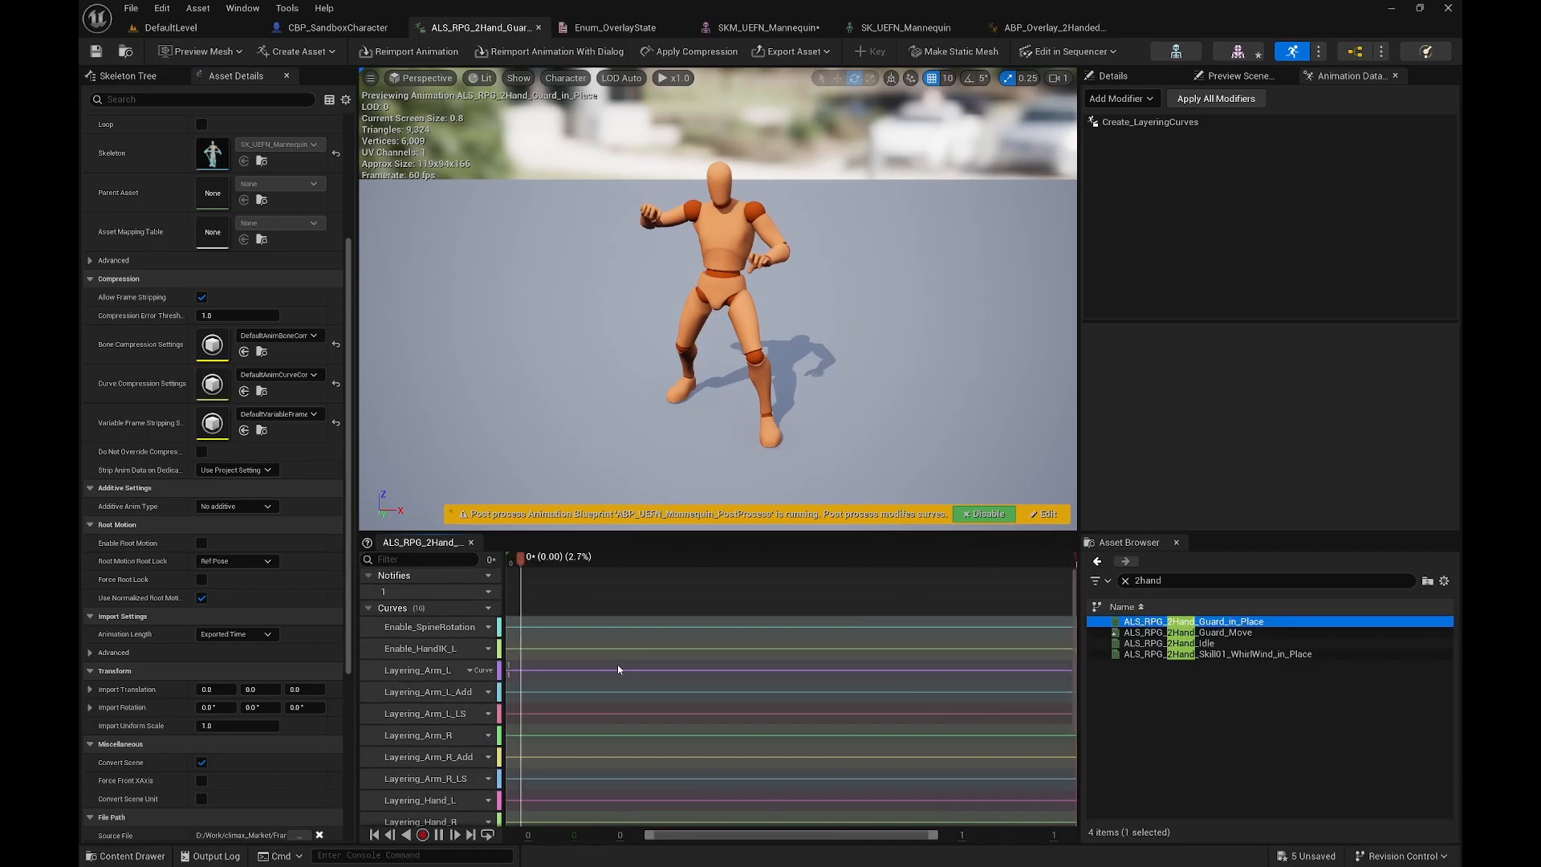
# Step: Play DefaultLevel in fullscreen with the Pistol 1H overlay, aiming and walking forward
pyautogui.click(234, 31)
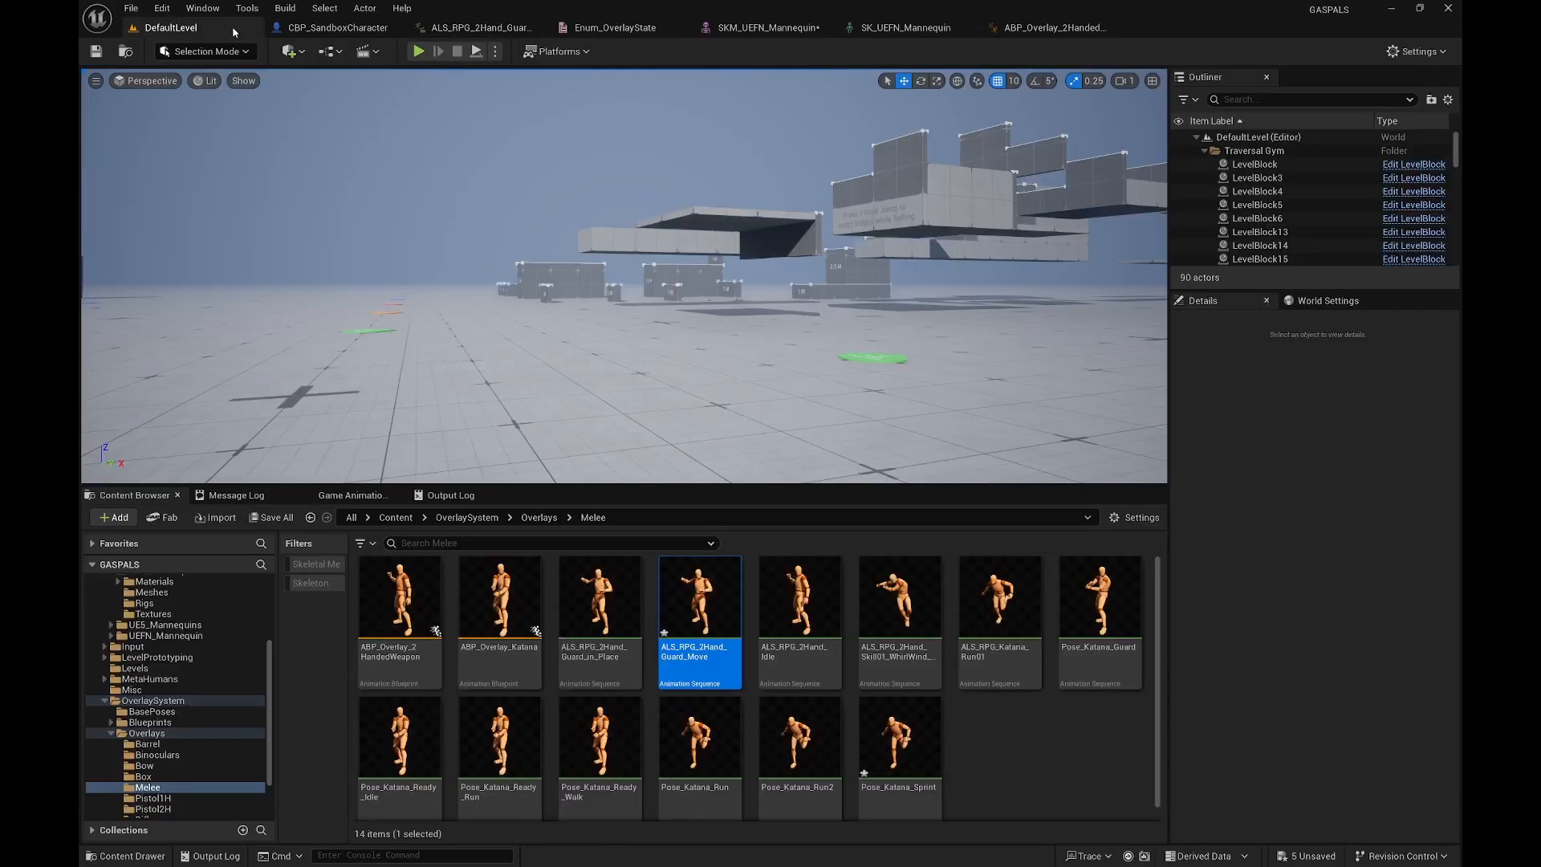
pyautogui.click(416, 57)
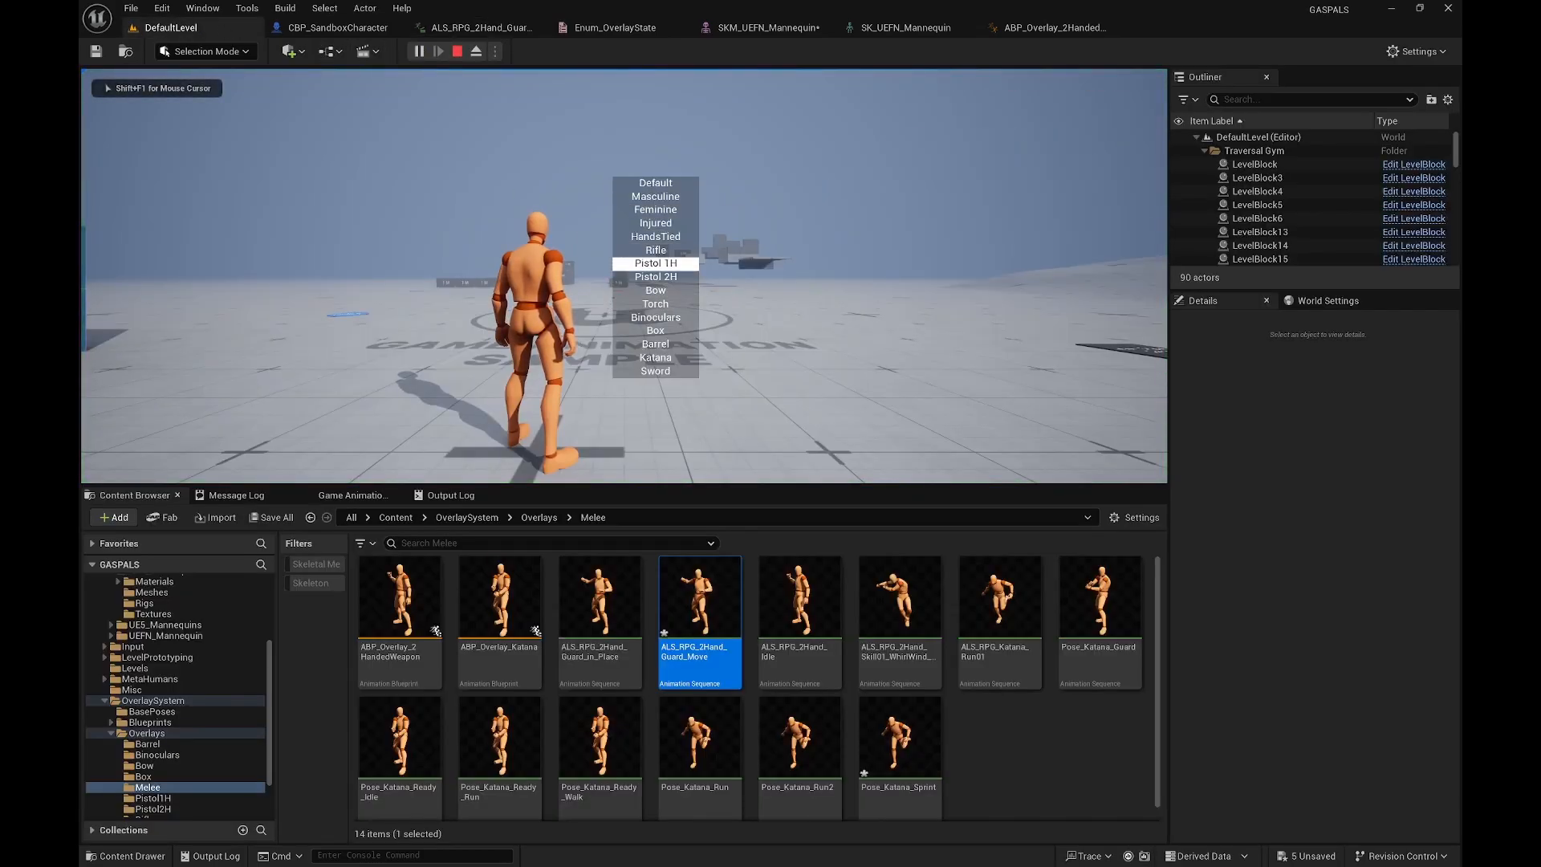
pyautogui.press('F11')
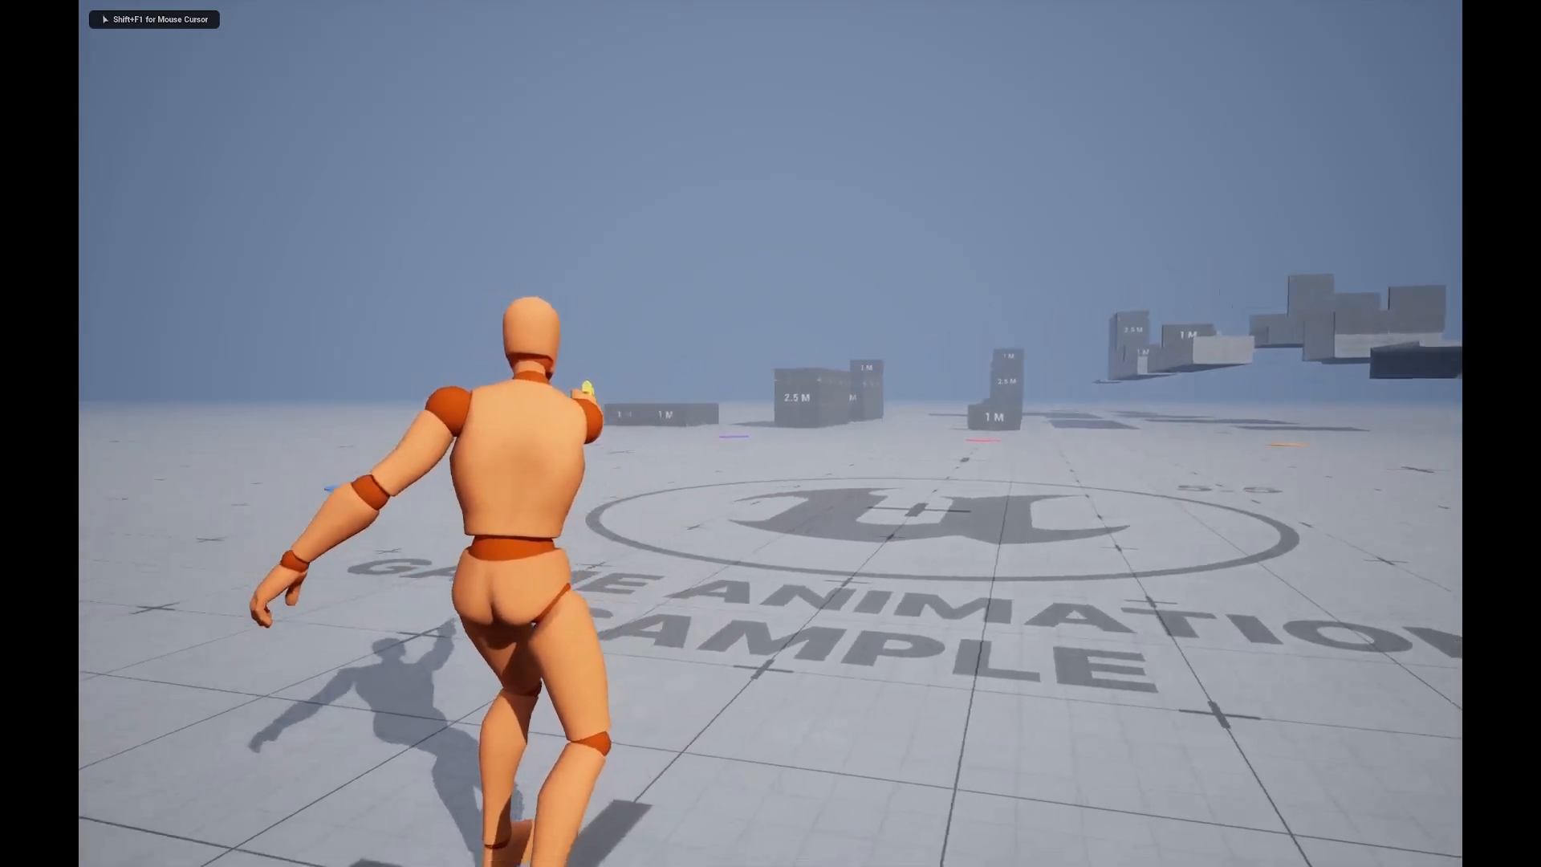
pyautogui.press('w')
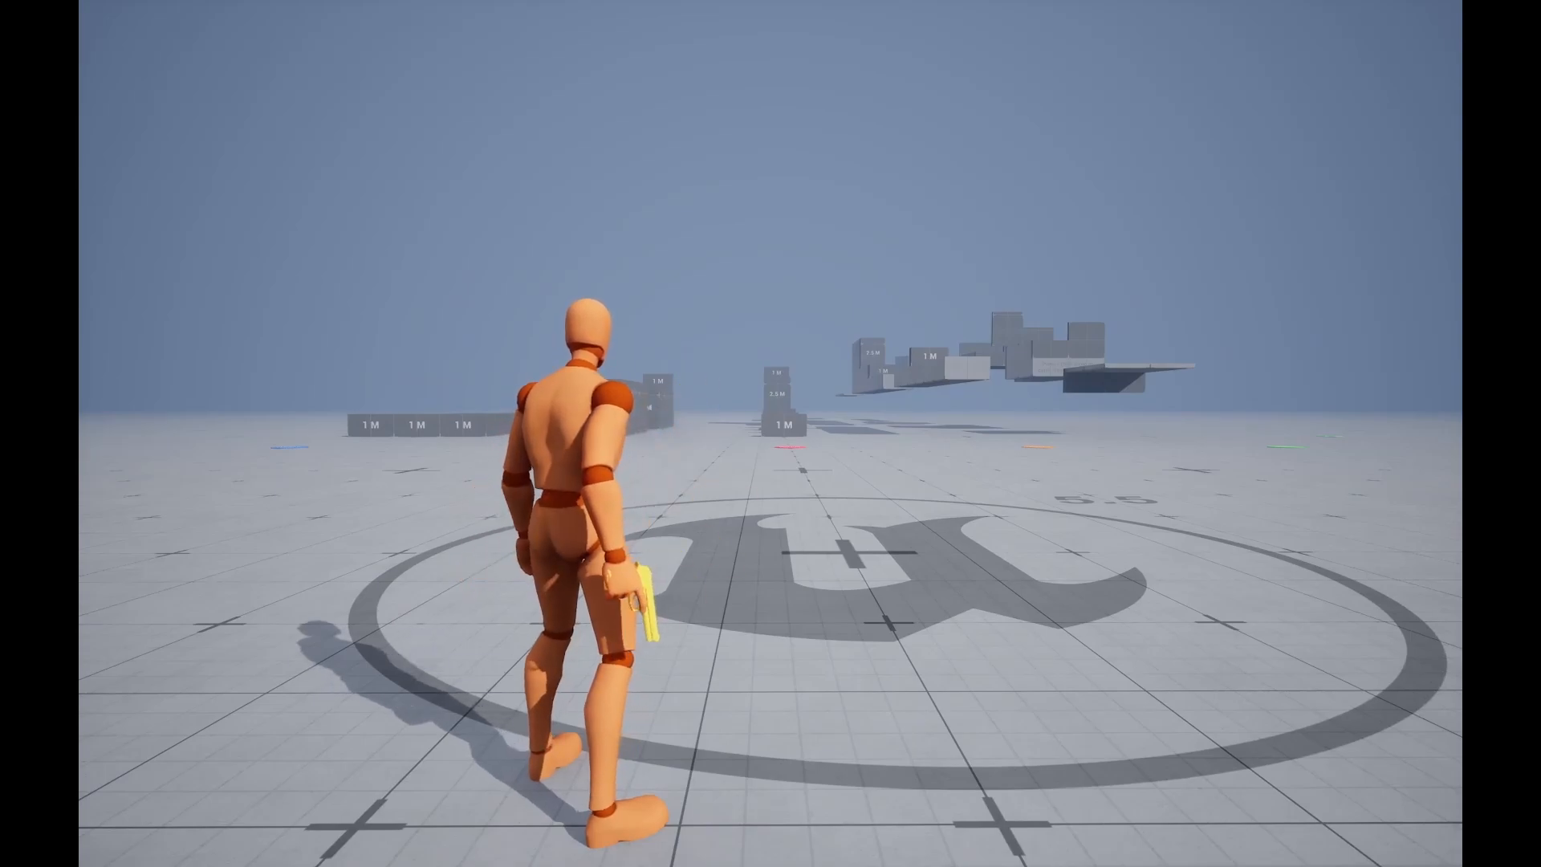
# Step: Switch the character to the Katana overlay and aim with it to test the guard pose
pyautogui.press('q')
pyautogui.scroll(-6, 837, 434)
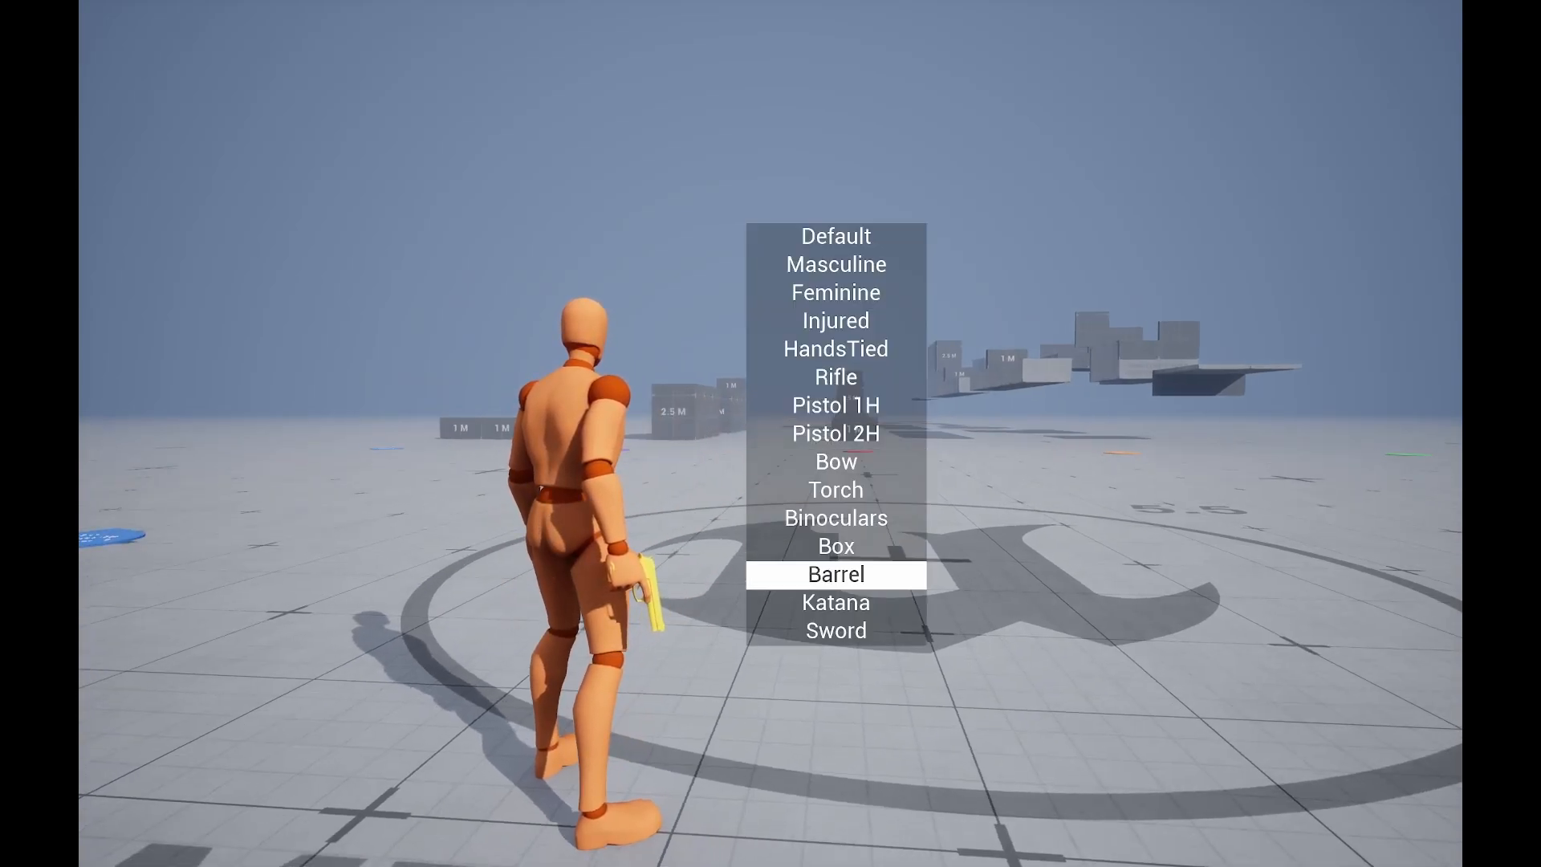
pyautogui.press('q')
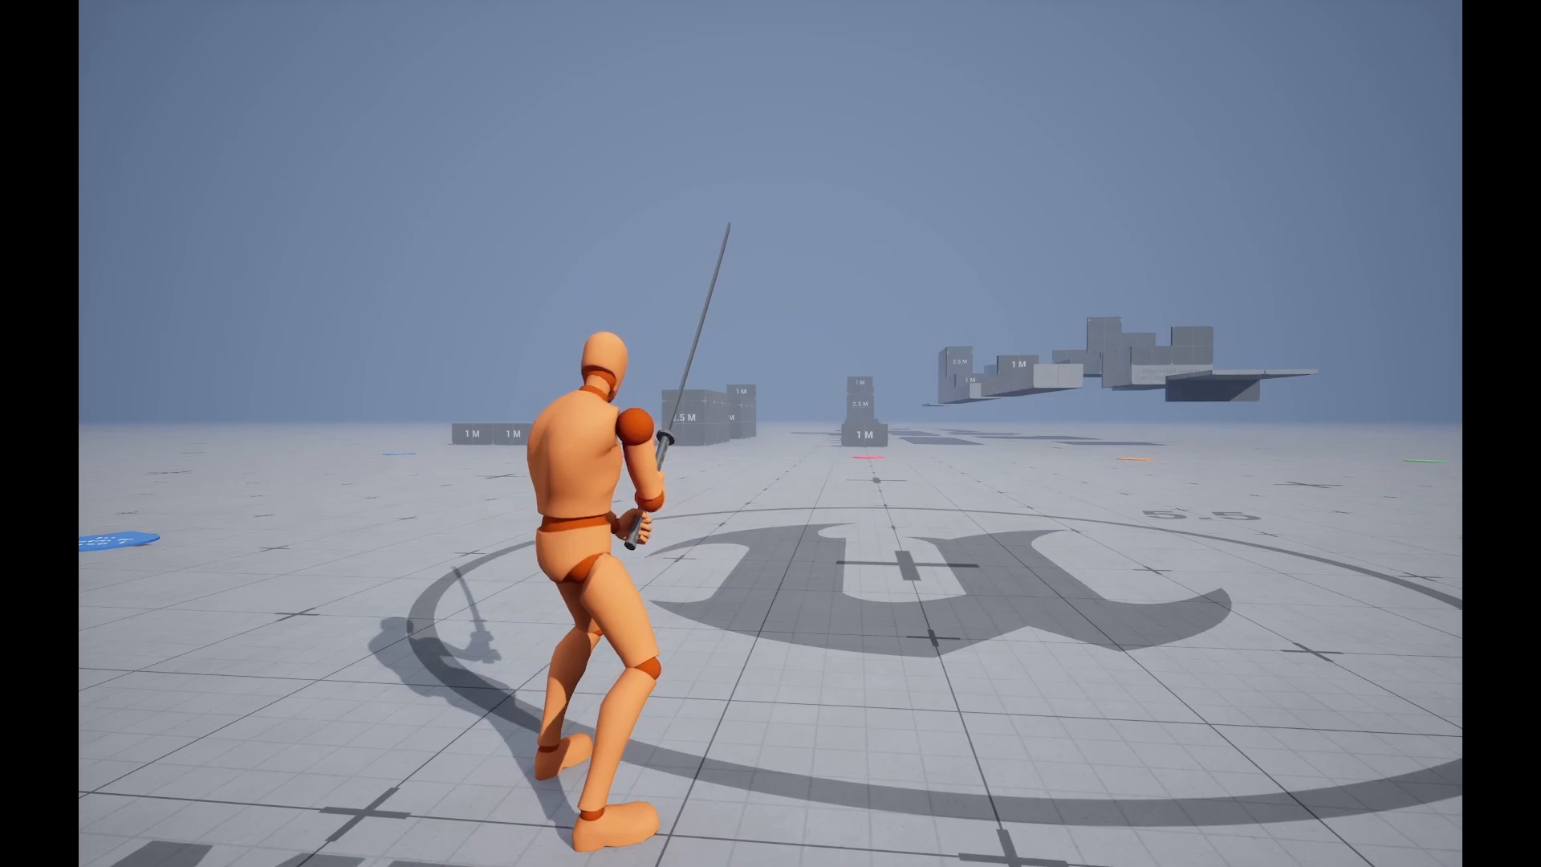
pyautogui.rightClick(770, 433)
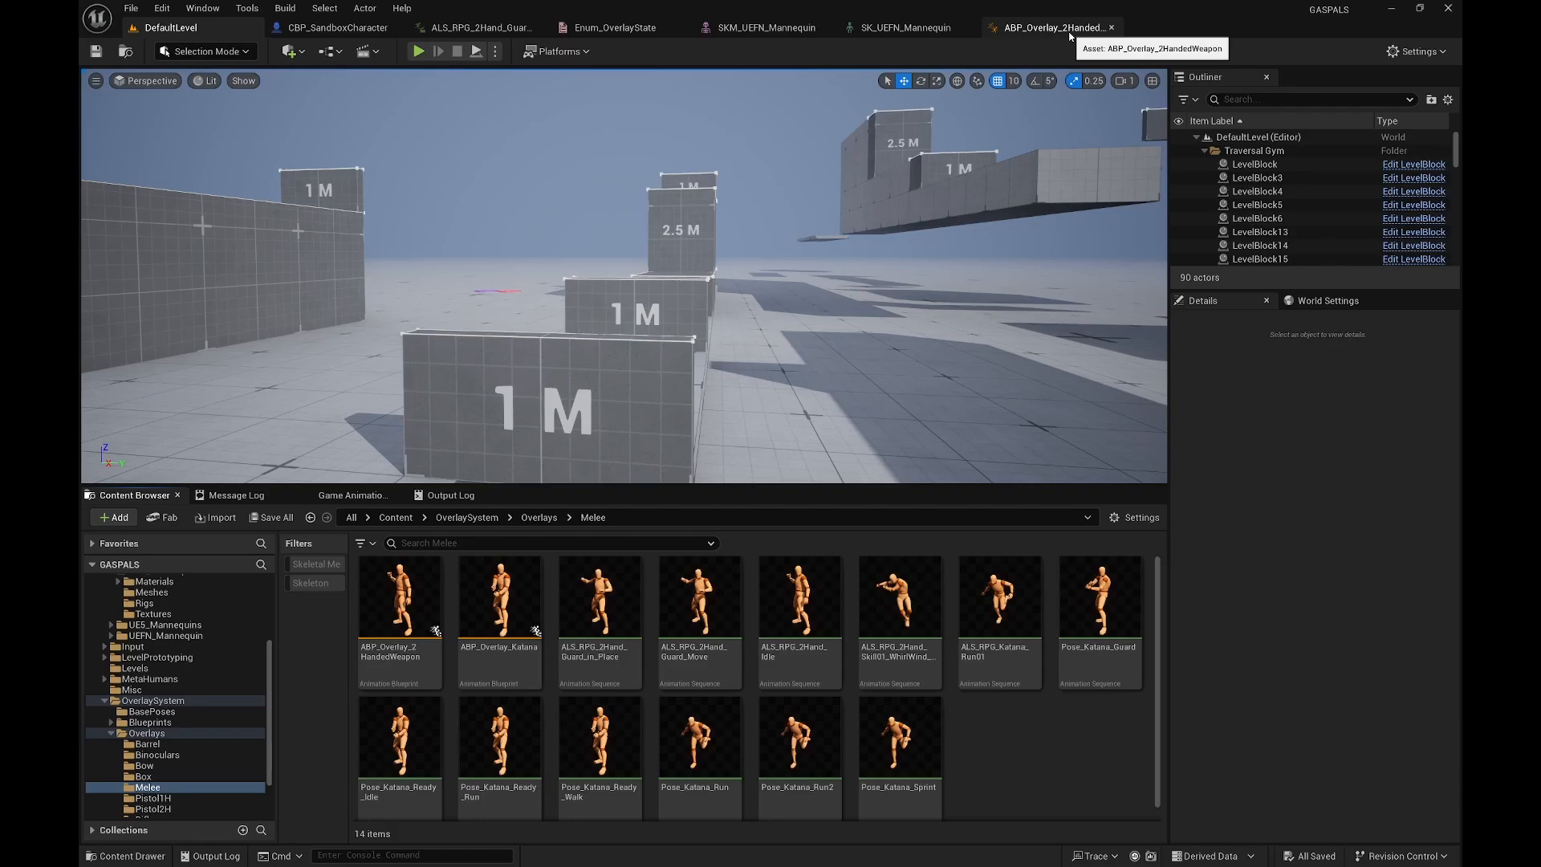
# Step: Play DefaultLevel again in fullscreen and run the character around with the default overlay
pyautogui.click(418, 52)
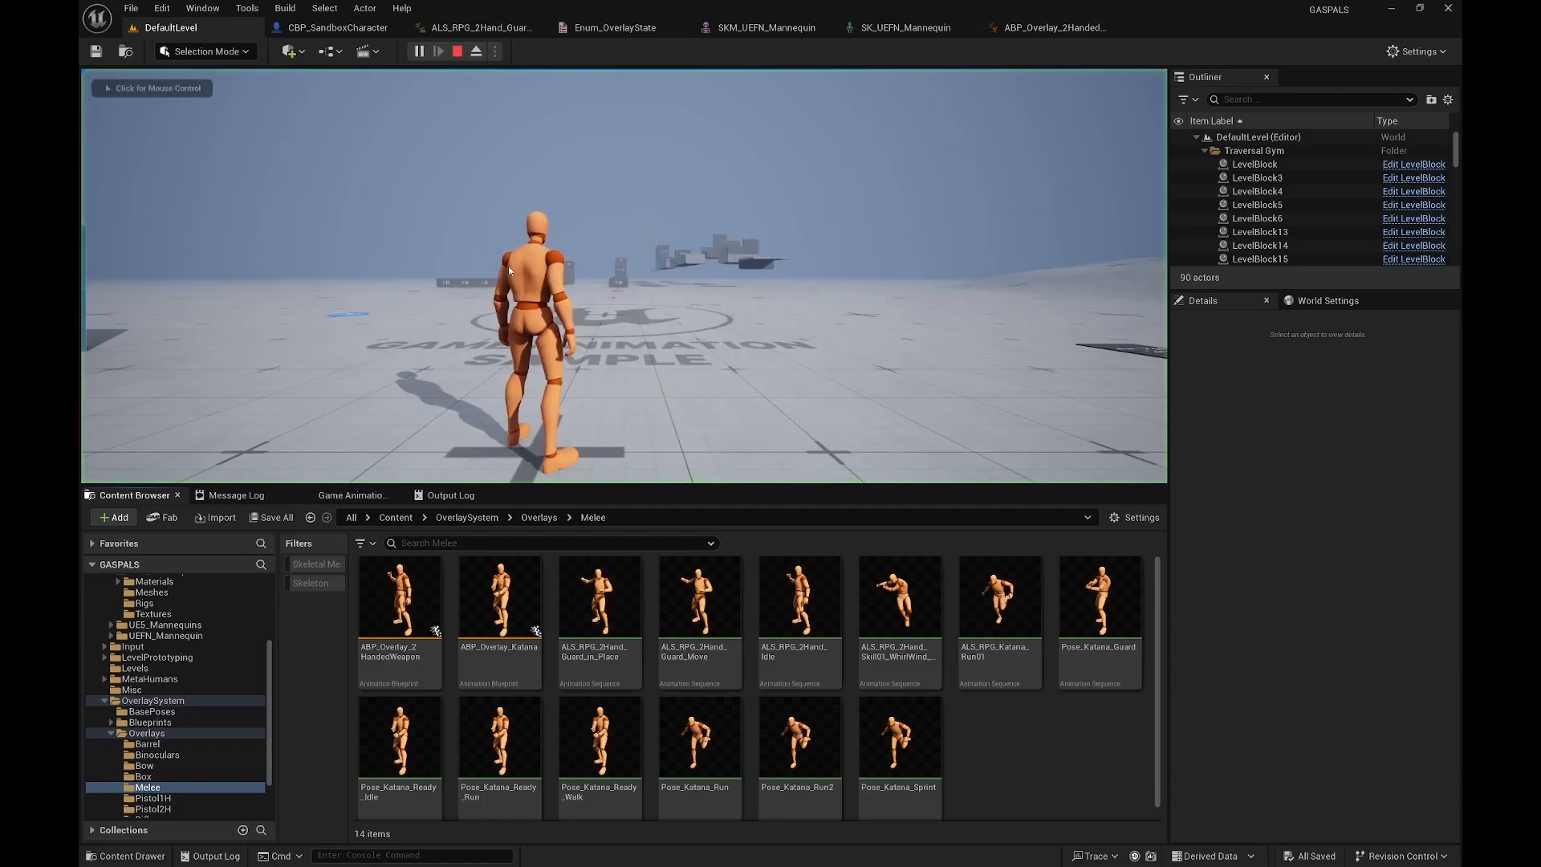
pyautogui.press('F11')
pyautogui.click(771, 433)
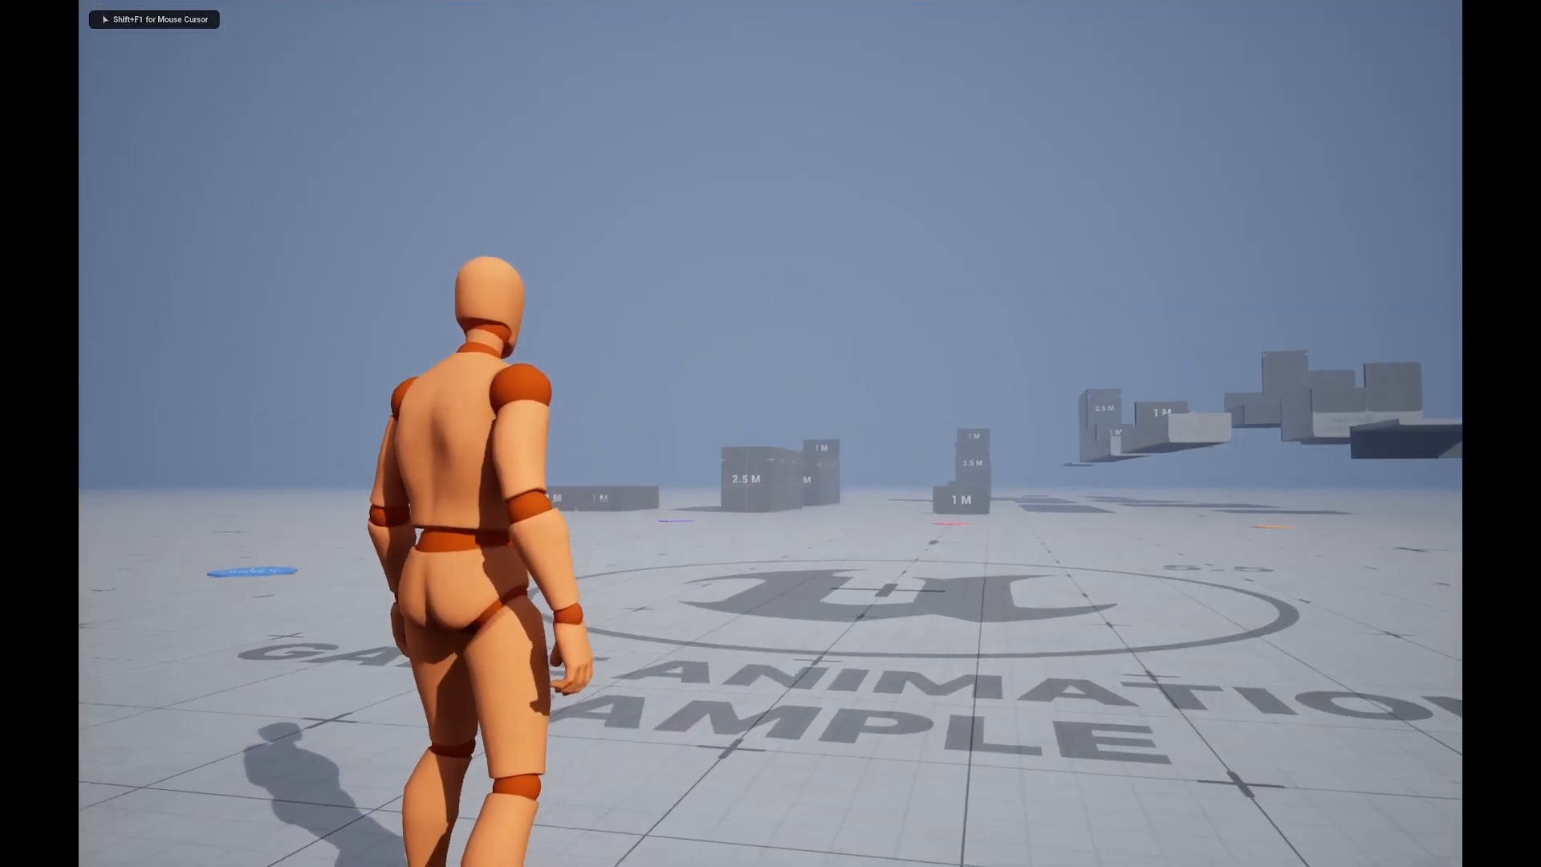
pyautogui.press('w')
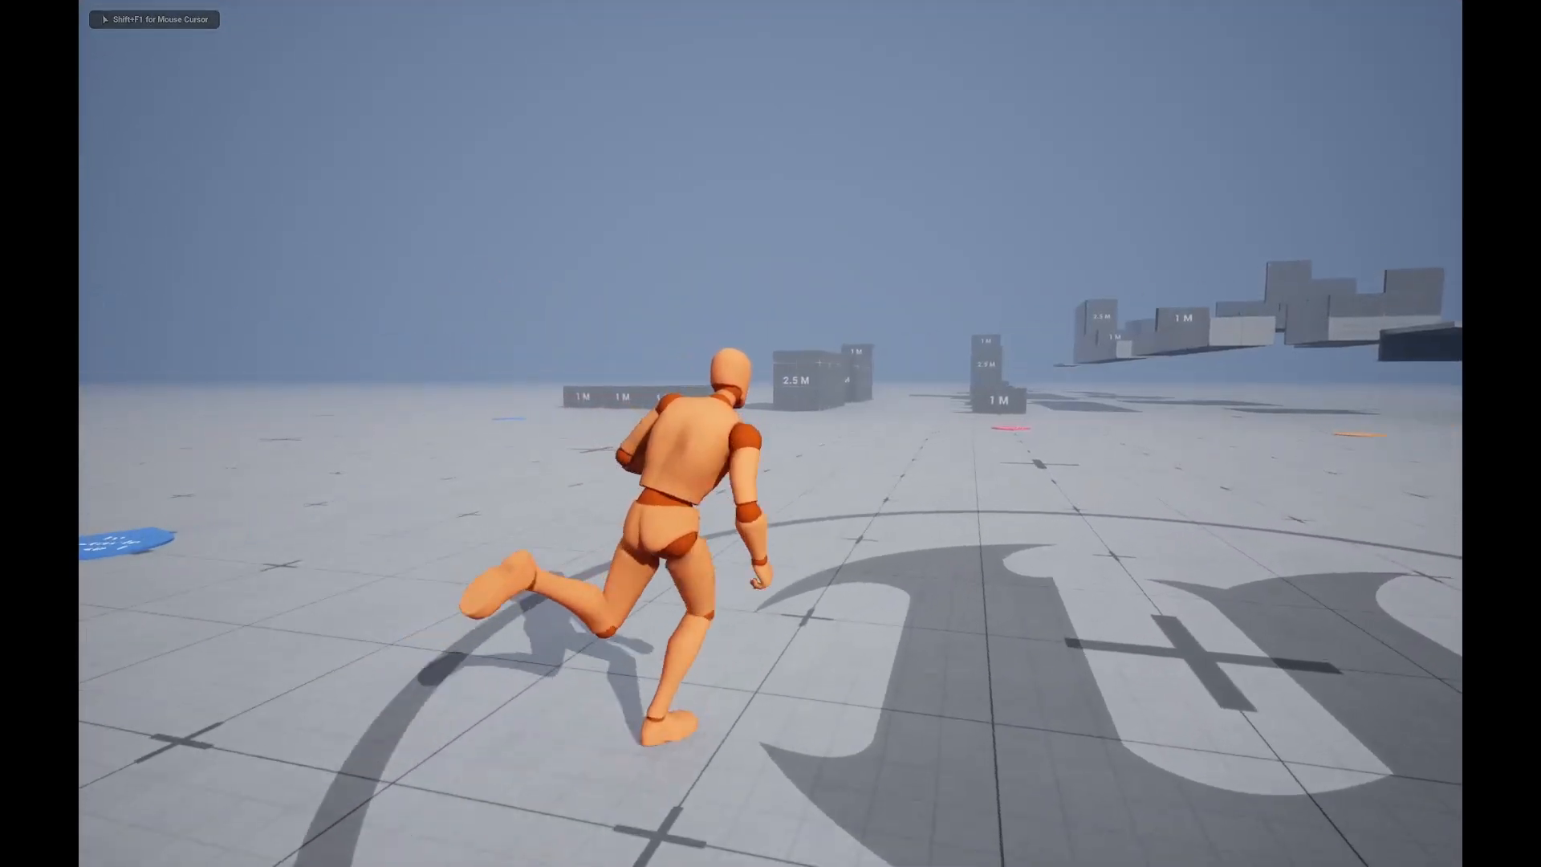
pyautogui.press('w')
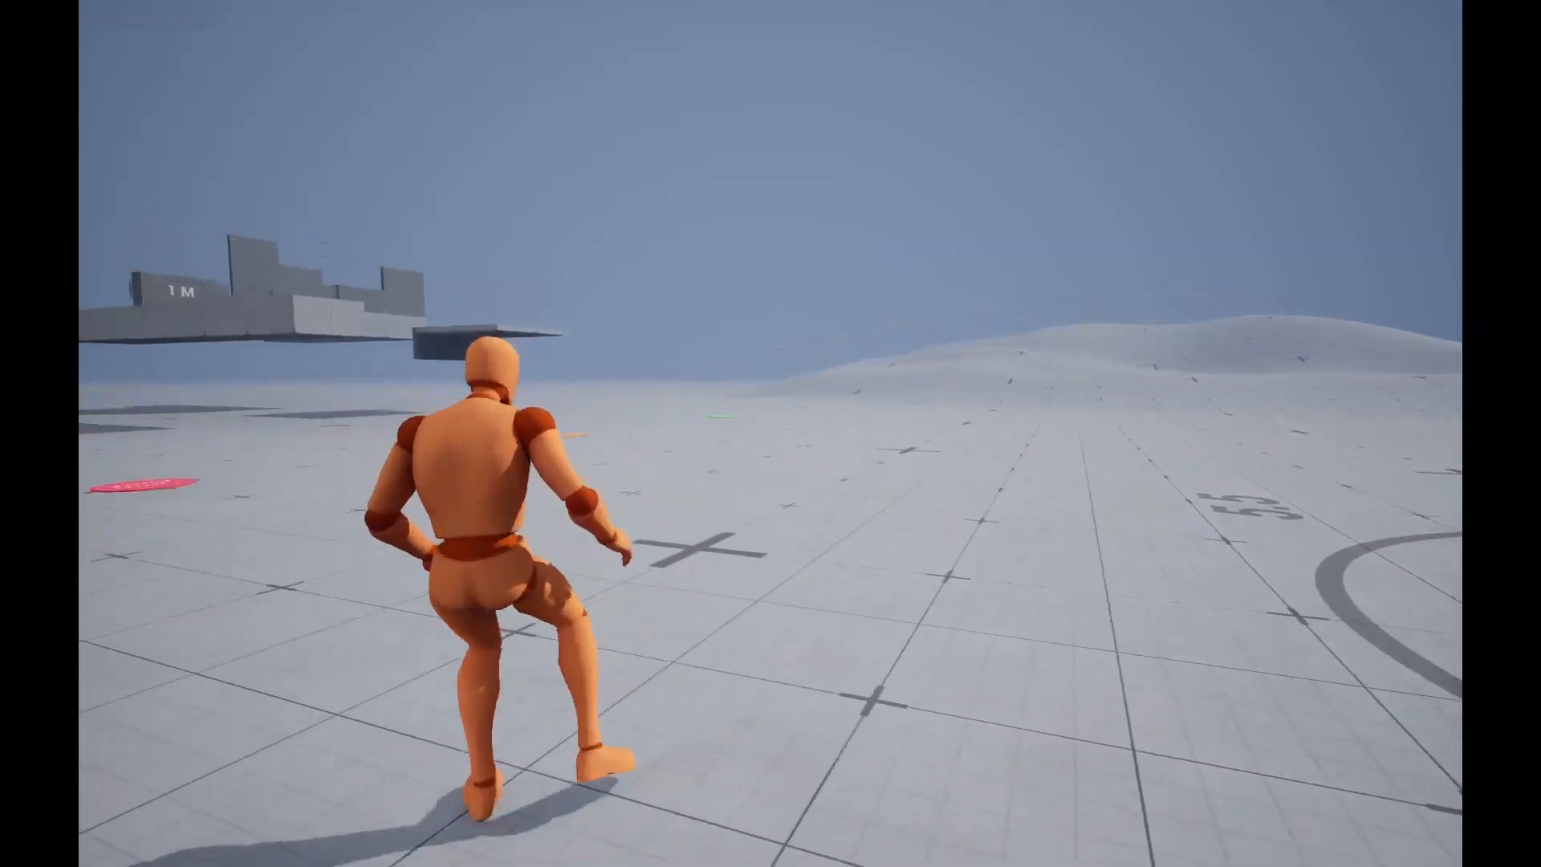
# Step: Run the default-overlay character through the obstacle course, vaulting the 1 M block, climbing the 2.5 M block and crossing its 1 M wall
pyautogui.press('w')
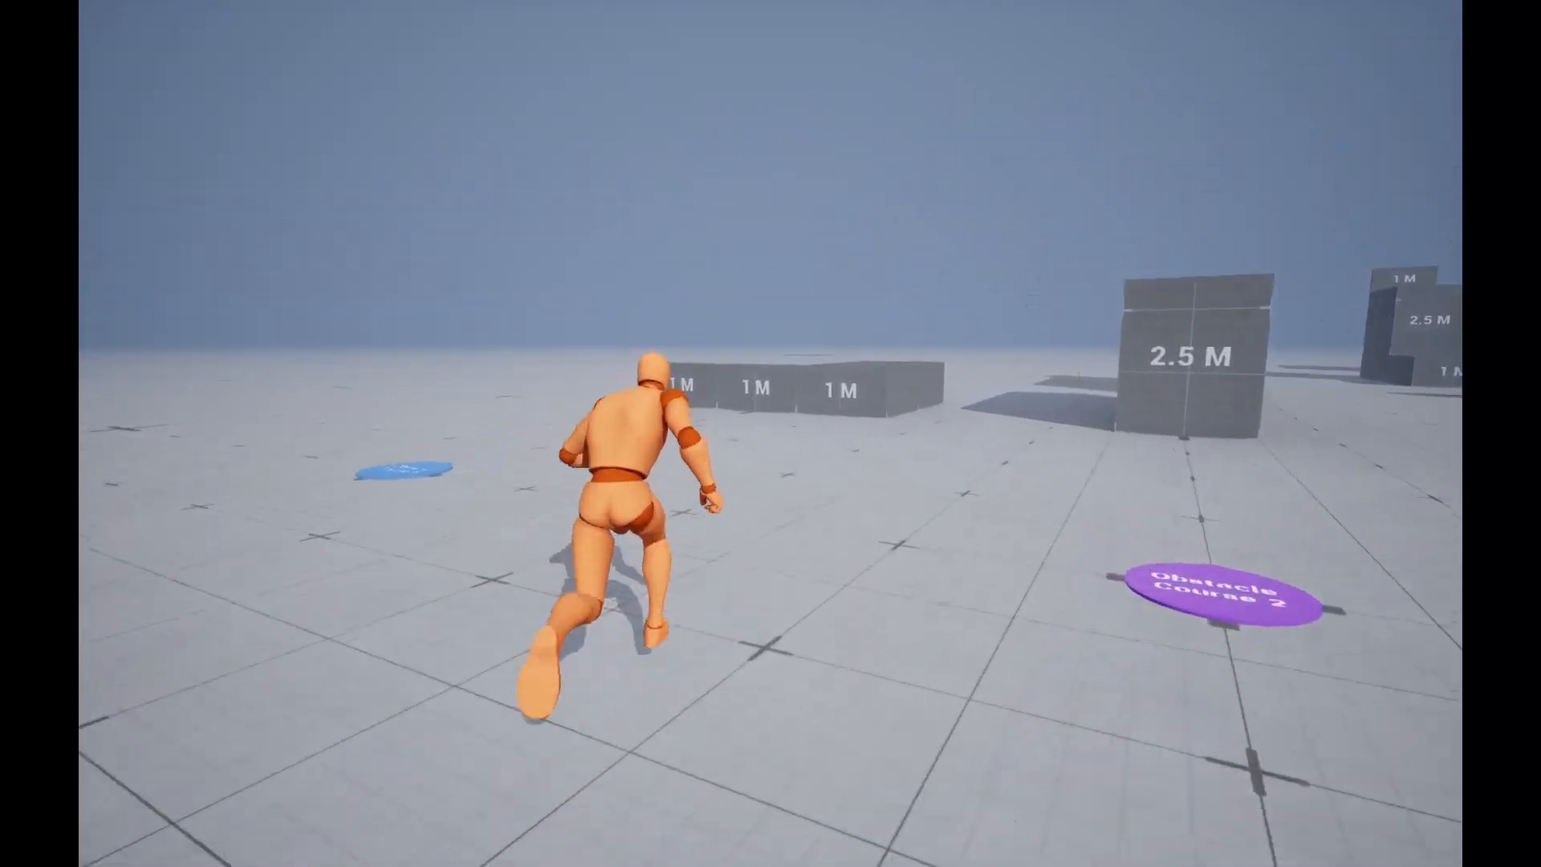
pyautogui.press('w')
pyautogui.press('space')
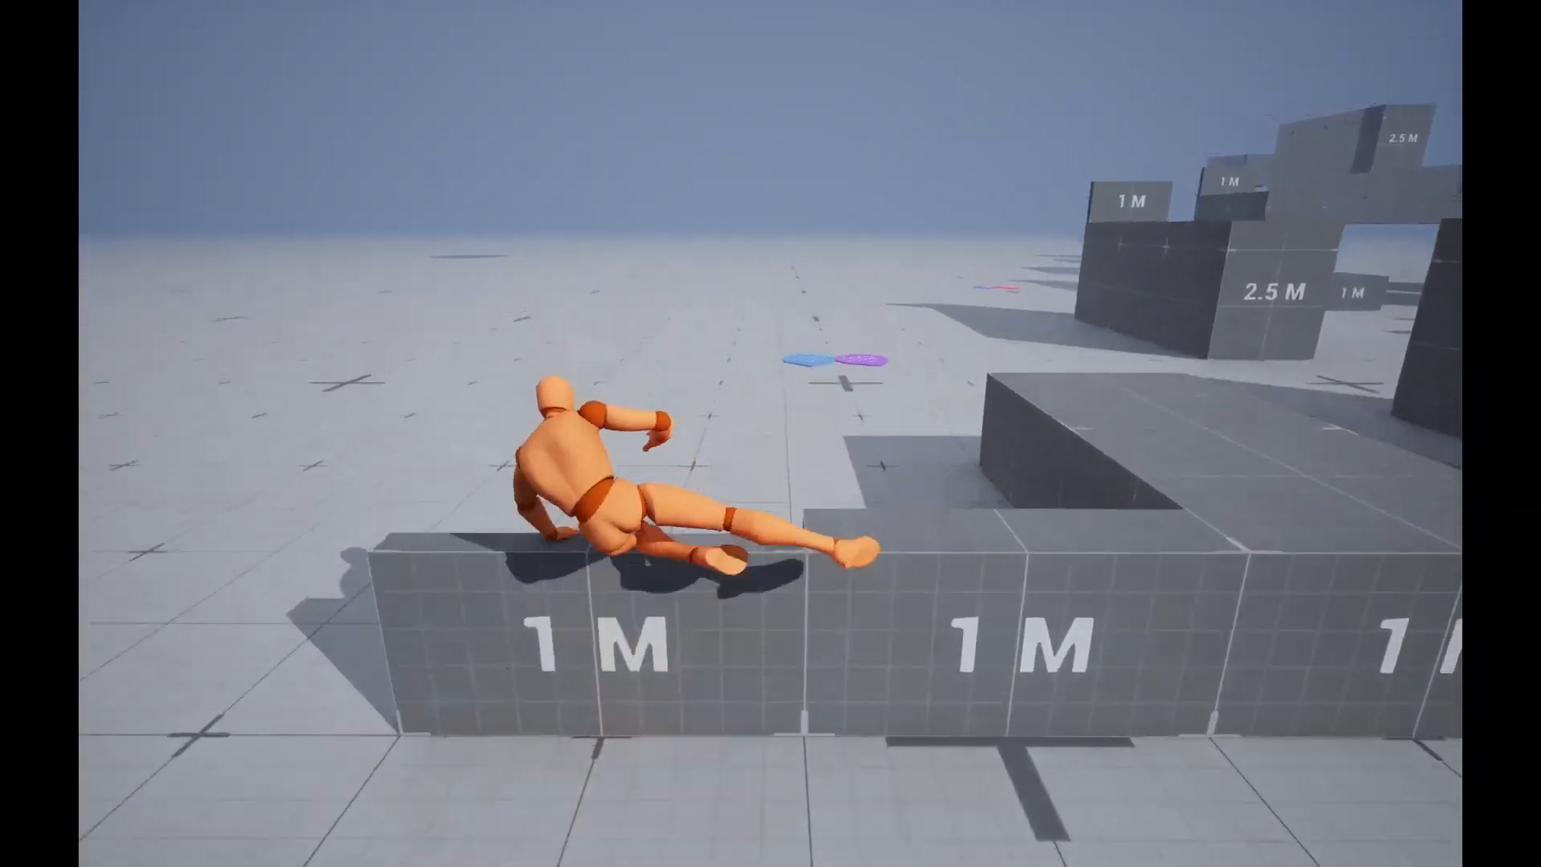
pyautogui.press('w')
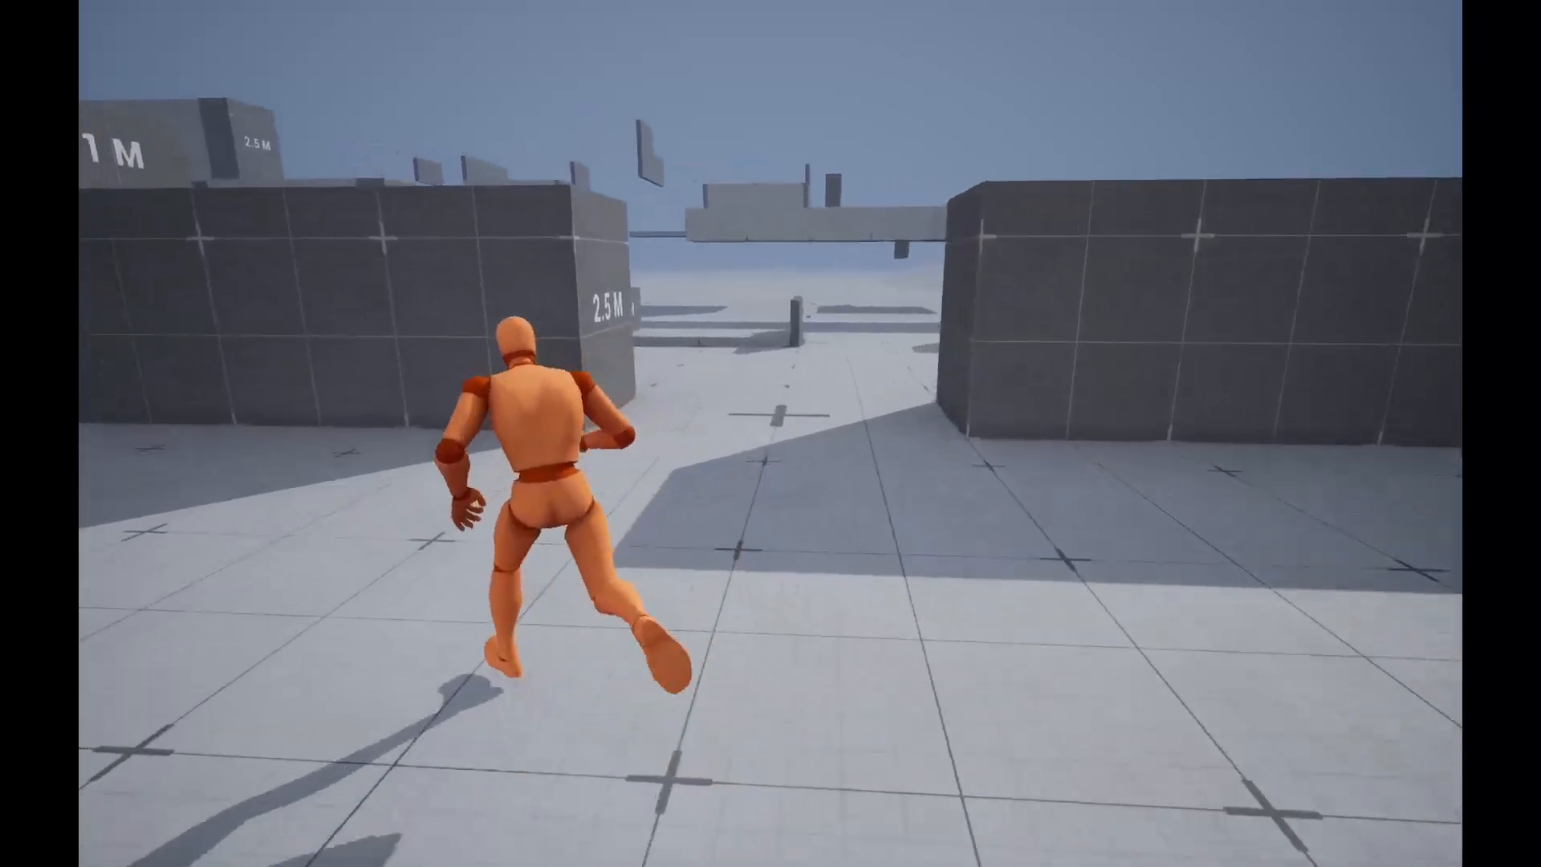
pyautogui.press('space')
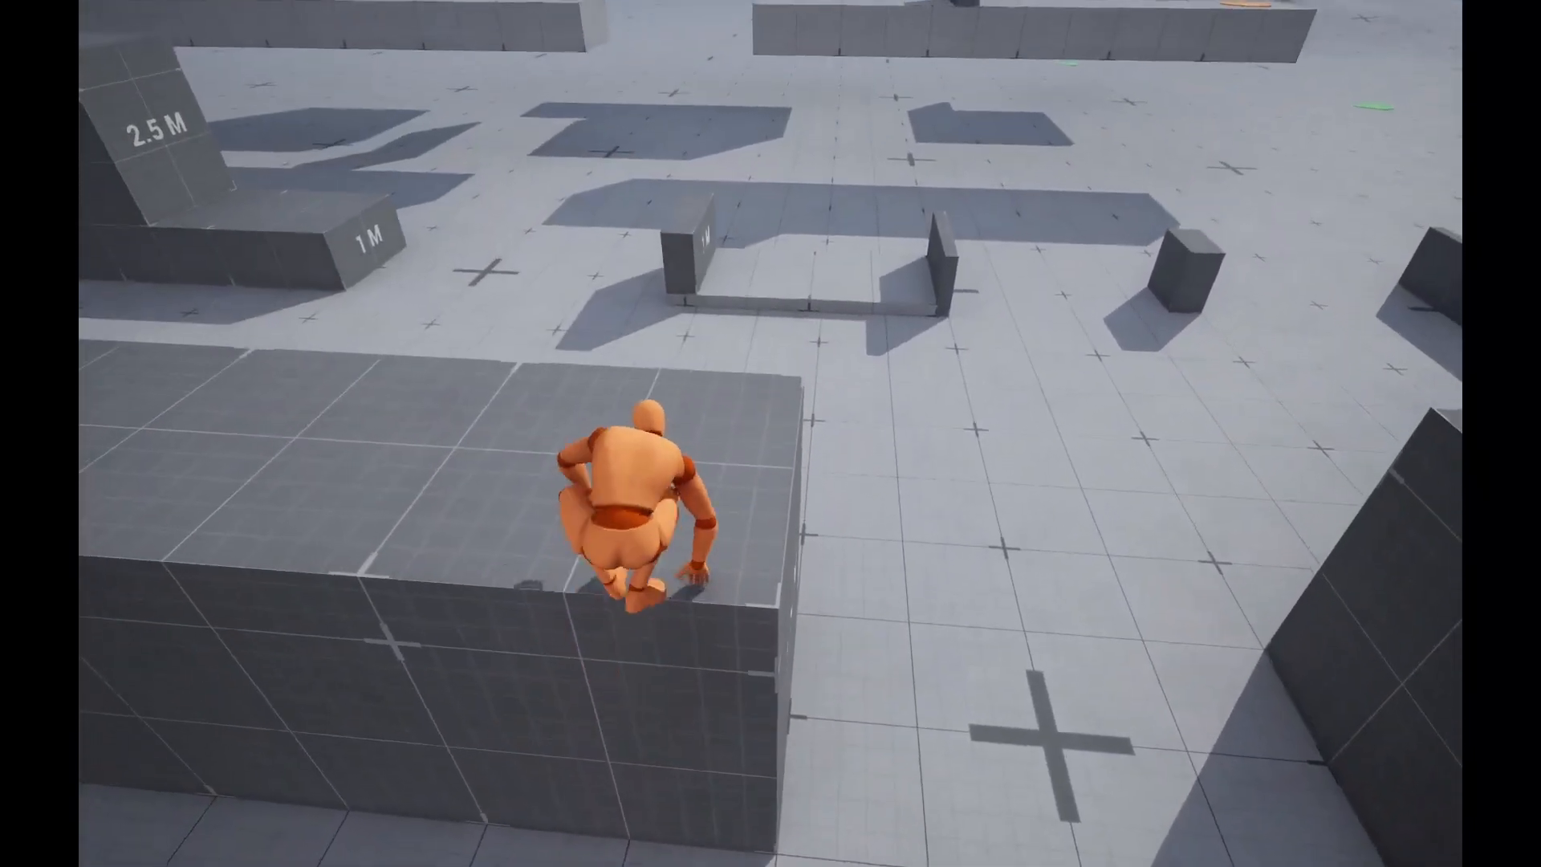
pyautogui.press('w')
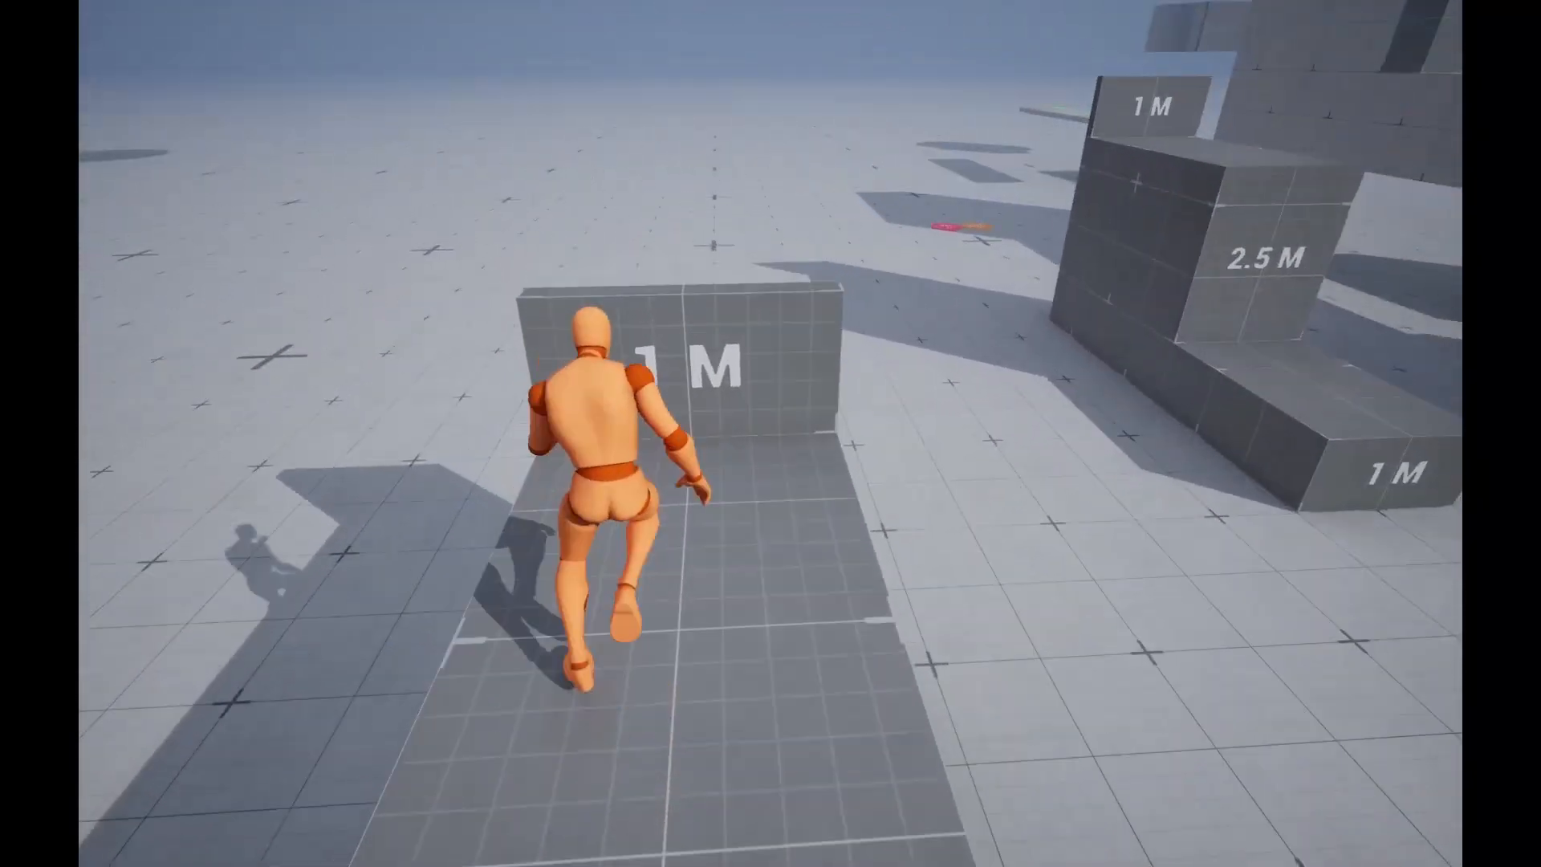
pyautogui.press('space')
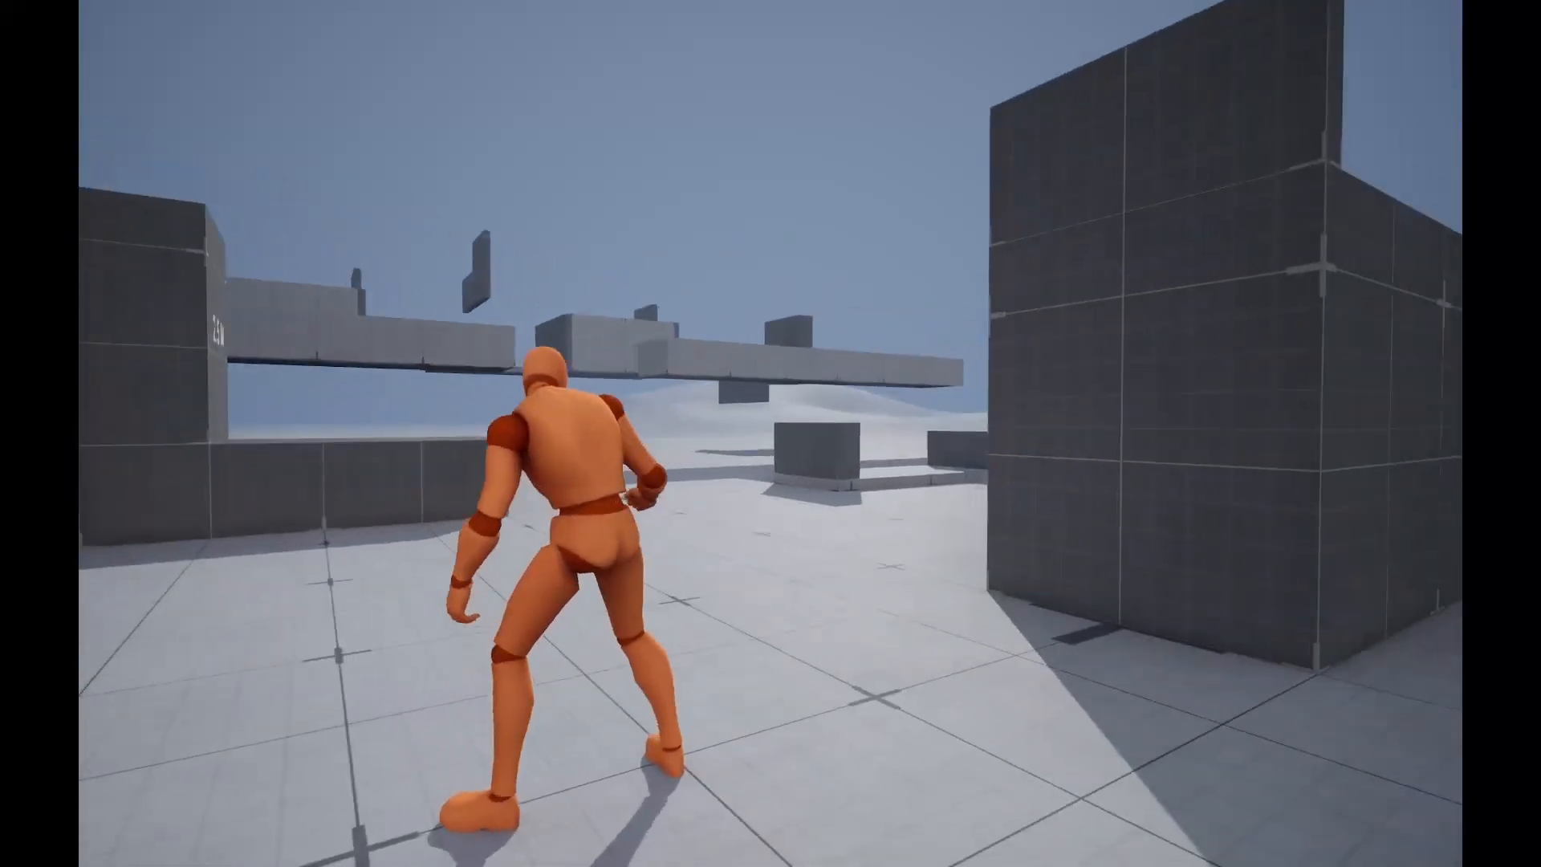
# Step: Run the unarmed character to the row of low blocks and traverse them to test vaulting with the default overlay
pyautogui.press('w')
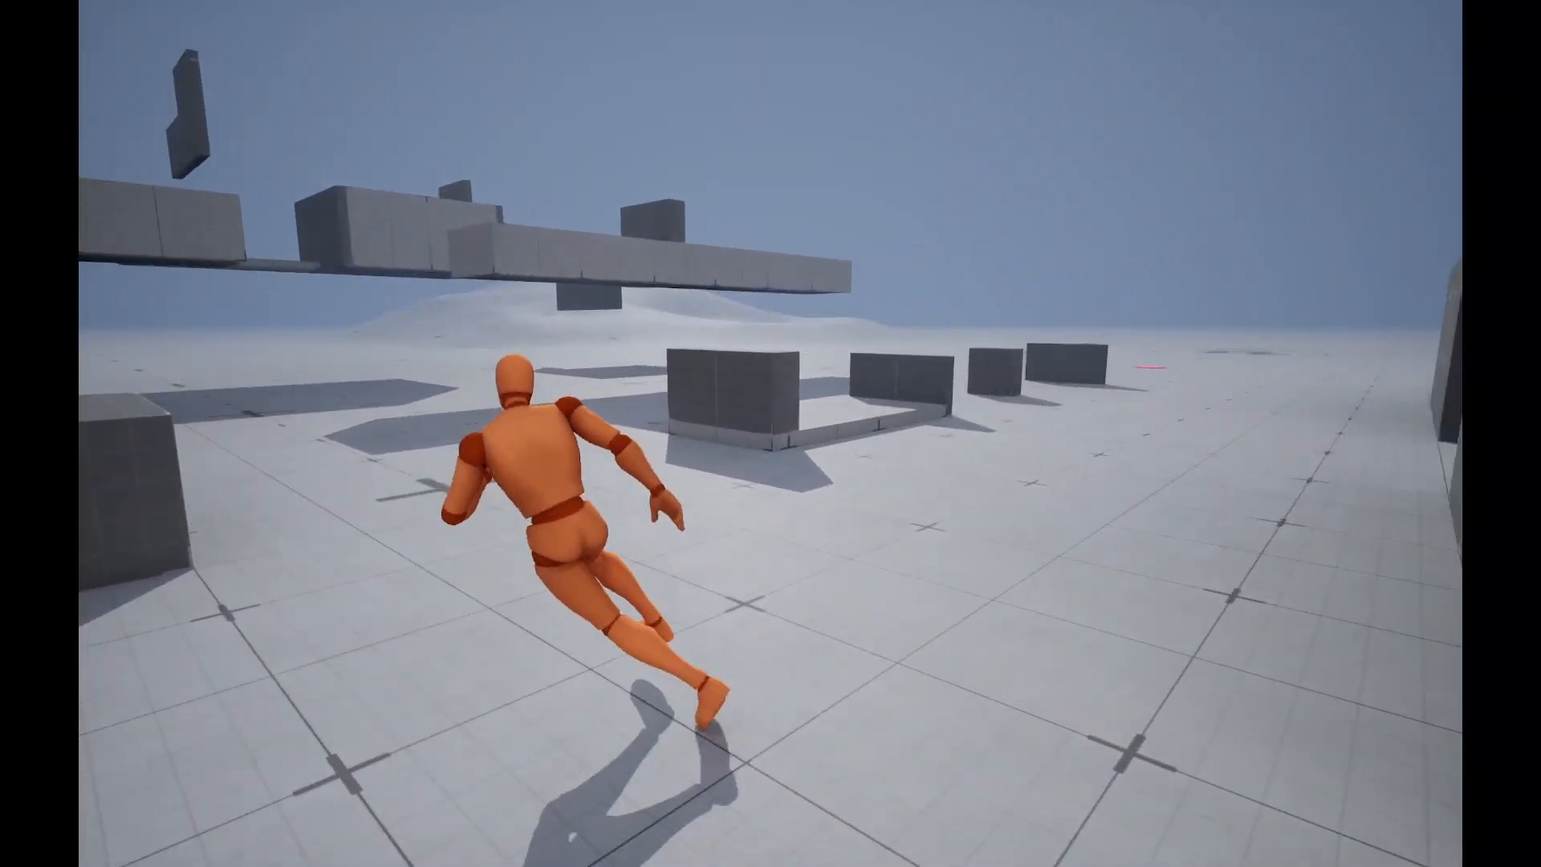
pyautogui.press('w')
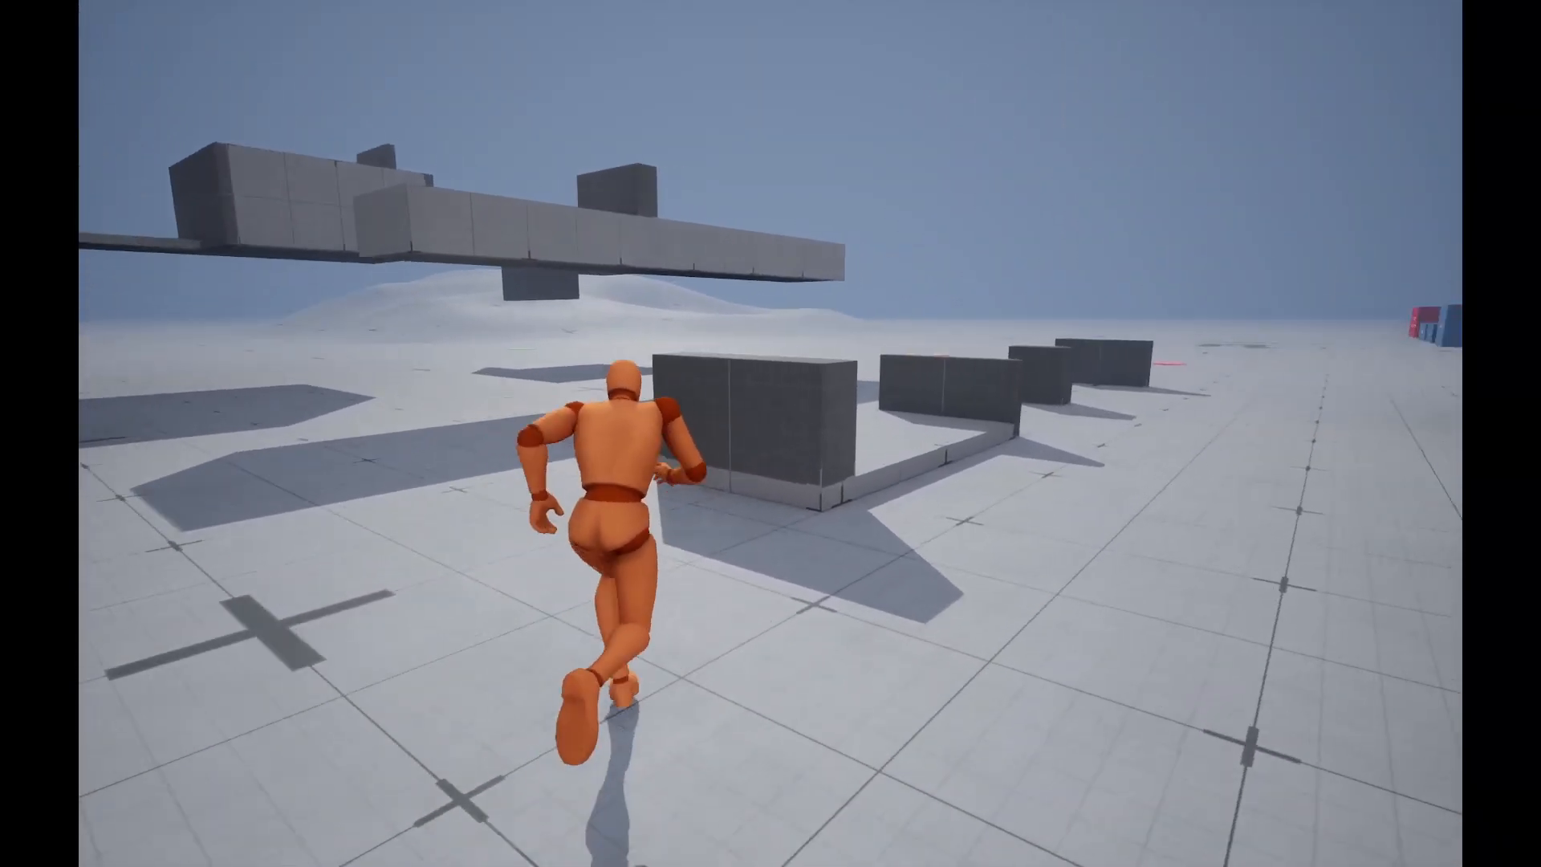
pyautogui.press('space')
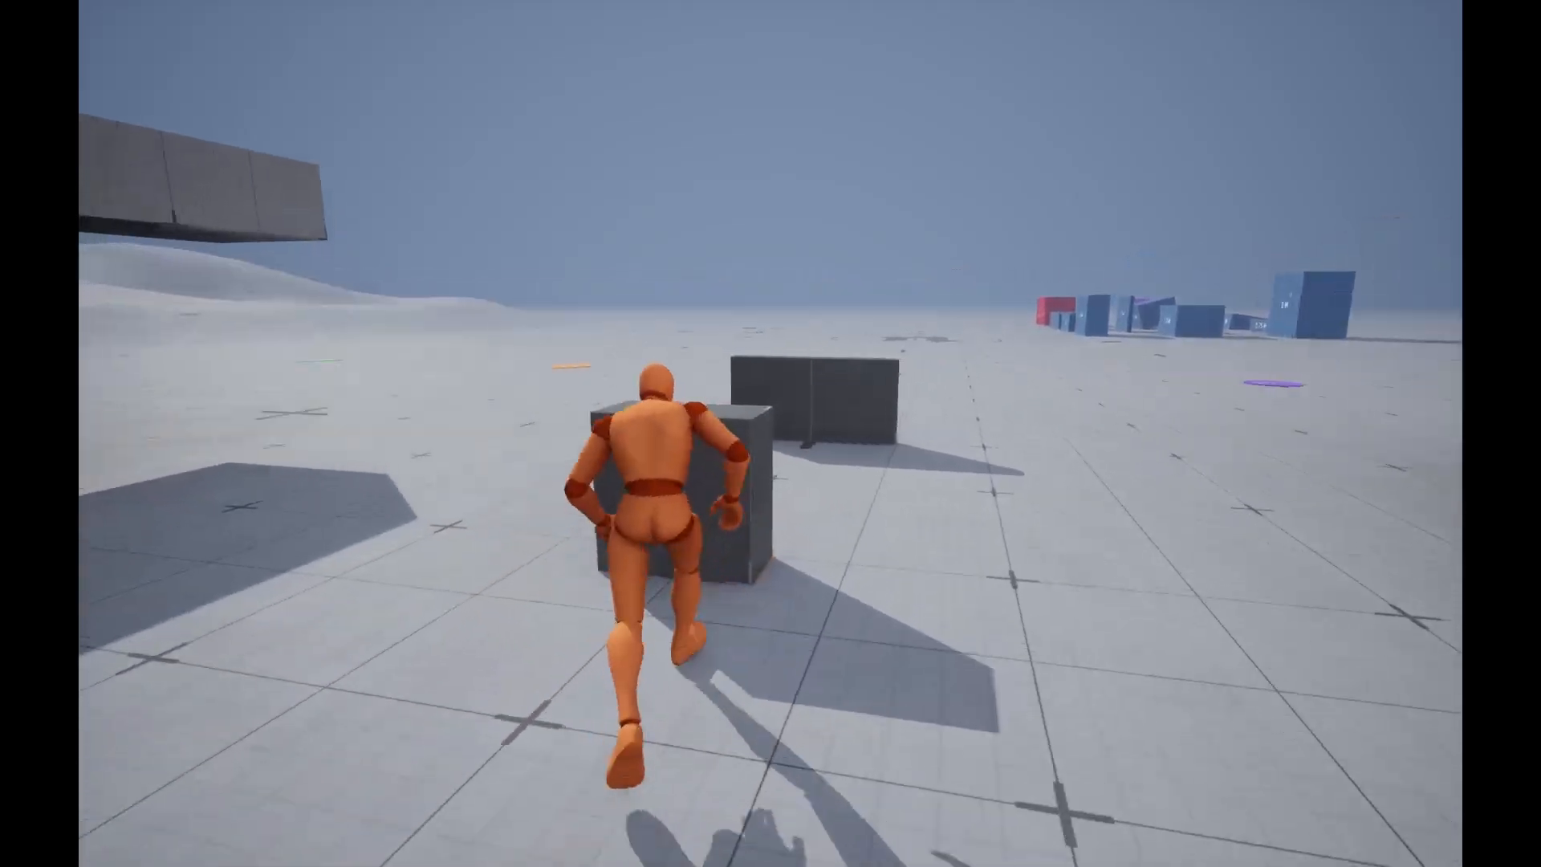
pyautogui.press('space')
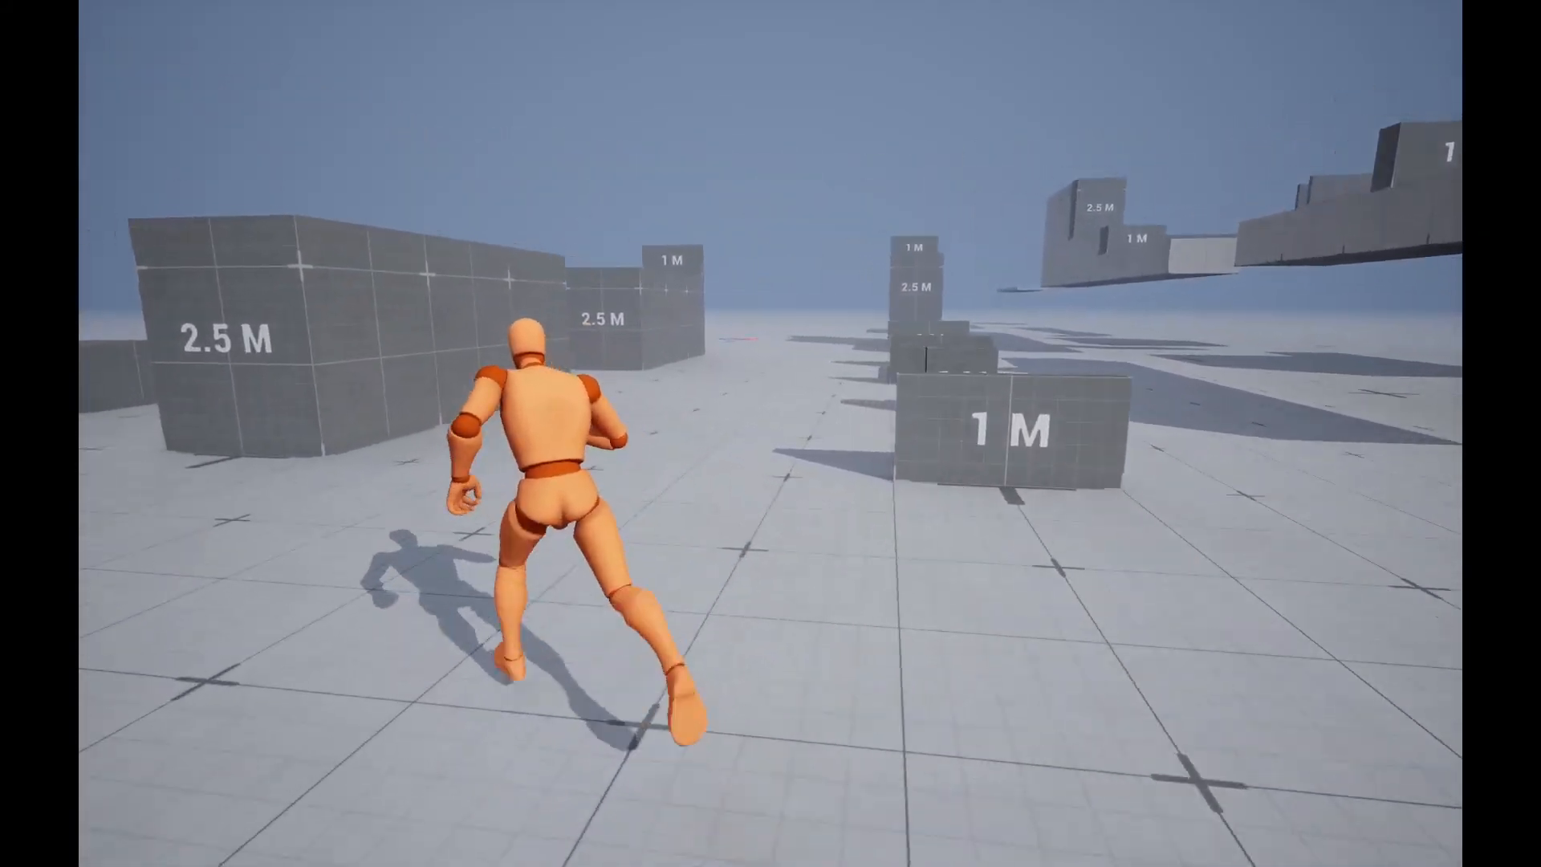
pyautogui.press('w')
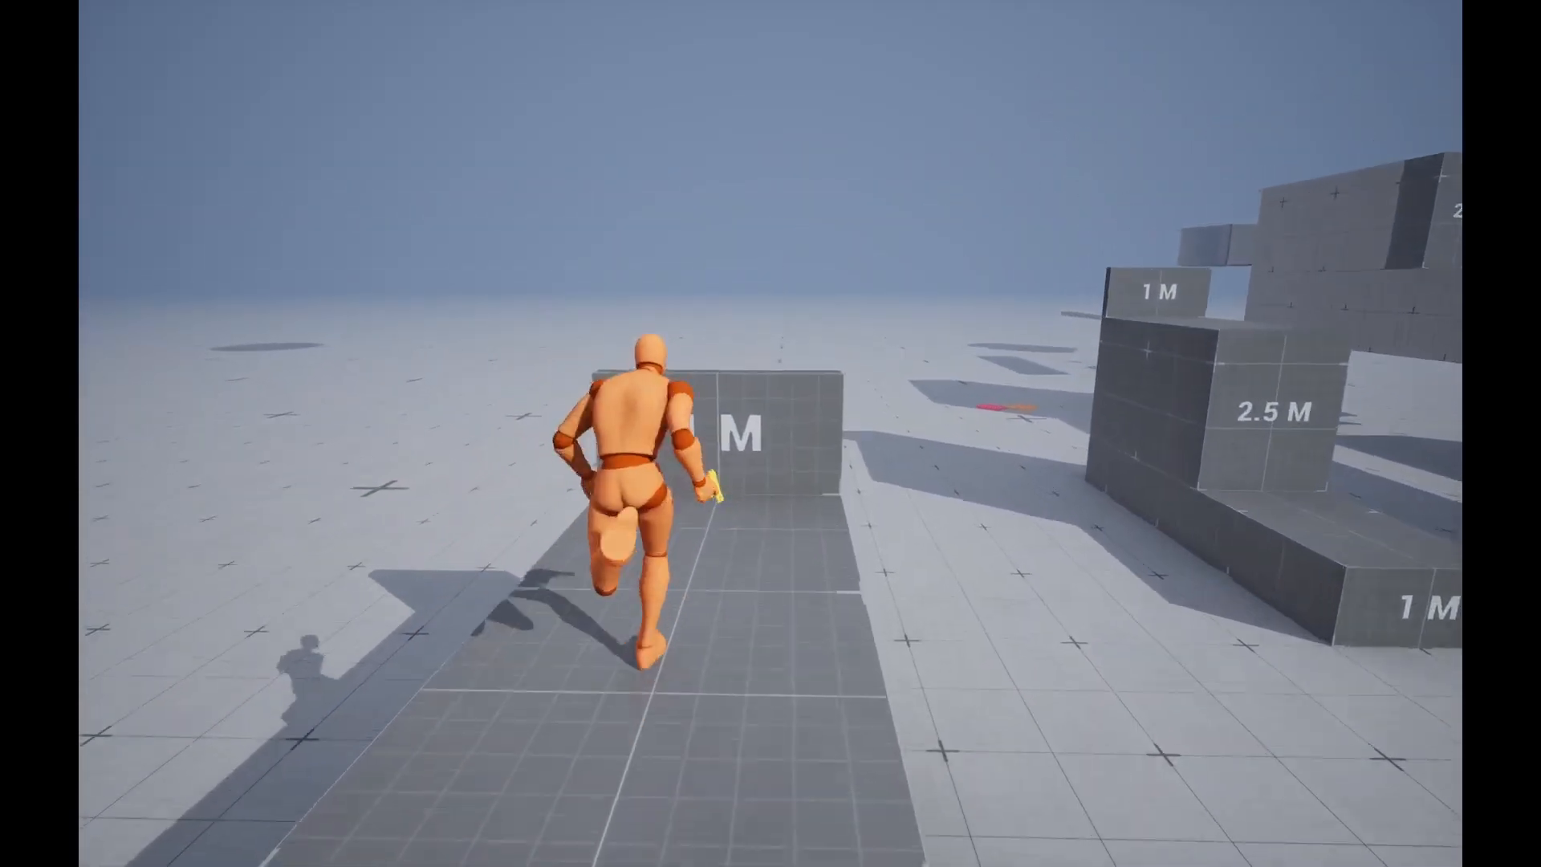
# Step: Switch the running character to the Katana overlay
pyautogui.press('q')
pyautogui.scroll(-11, 770, 434)
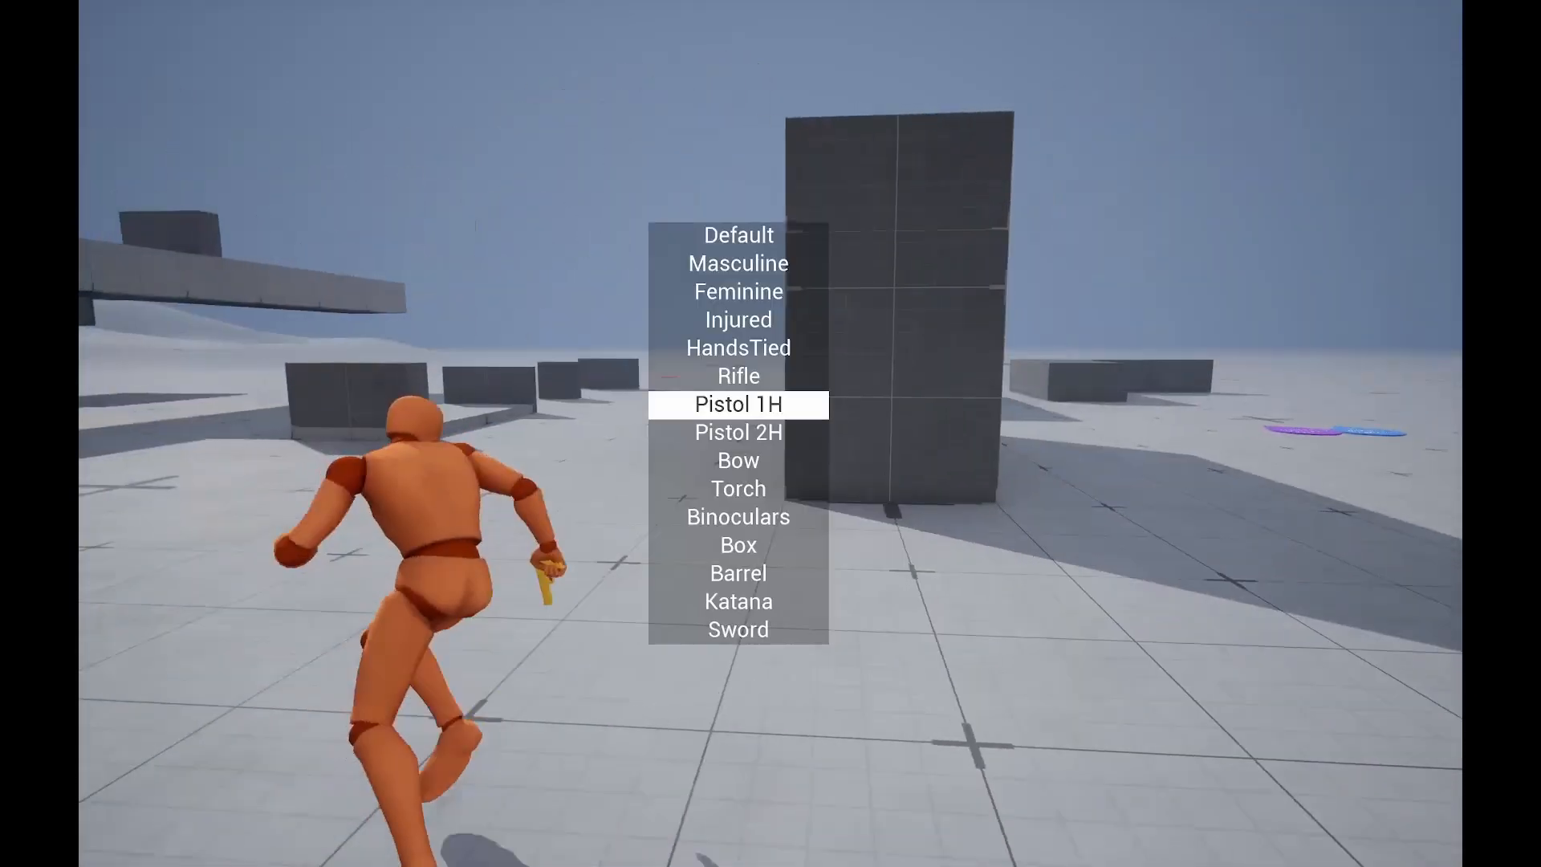
pyautogui.press('q')
pyautogui.scroll(-2, 770, 434)
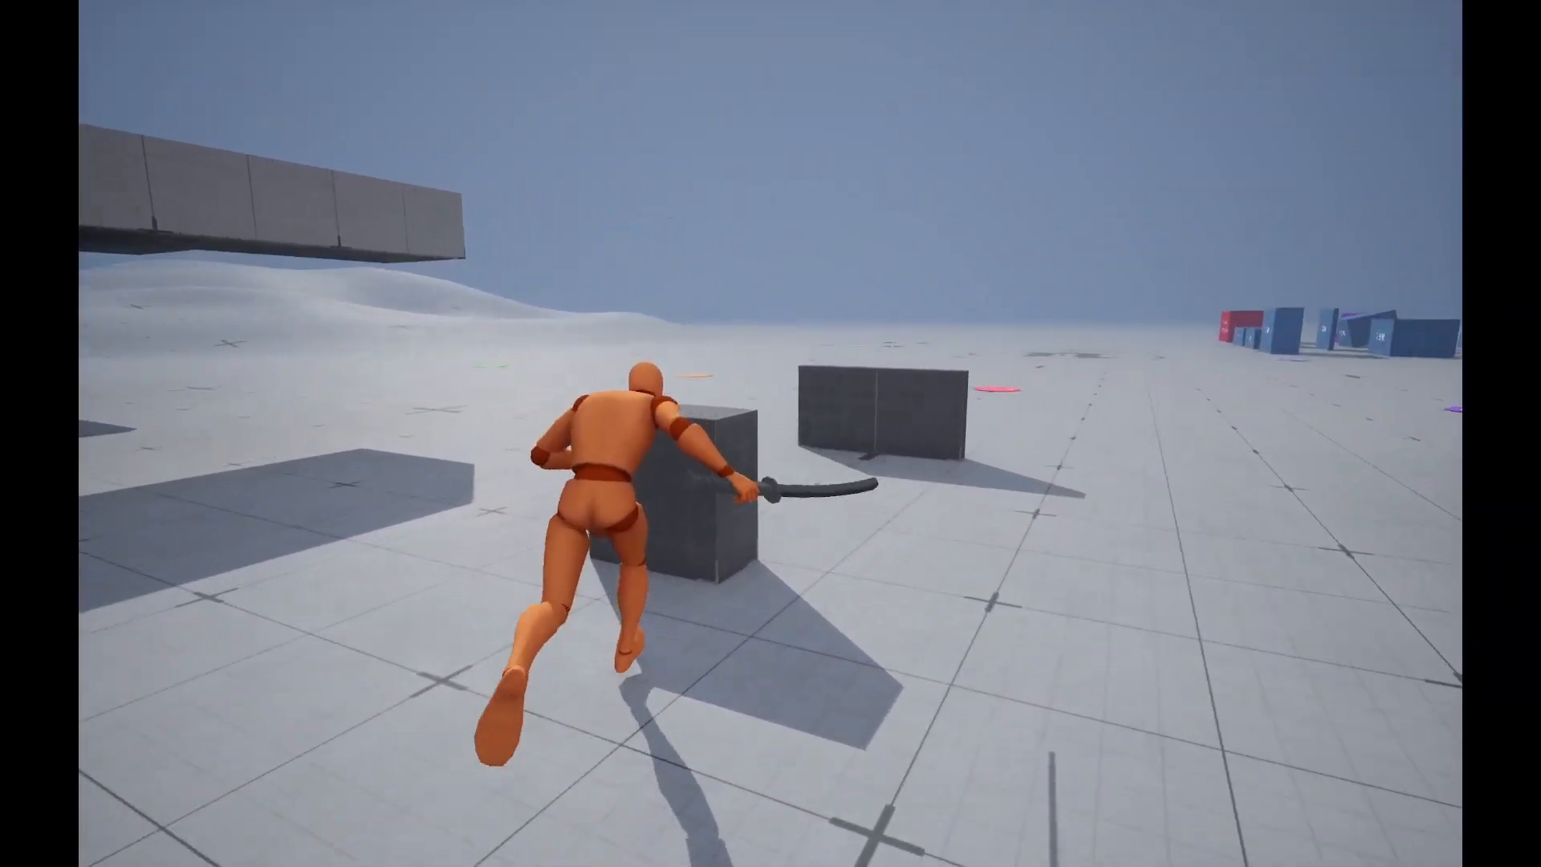
# Step: Run with the katana and vault the row of low 1 M blocks to test traversal with the weapon
pyautogui.press('space')
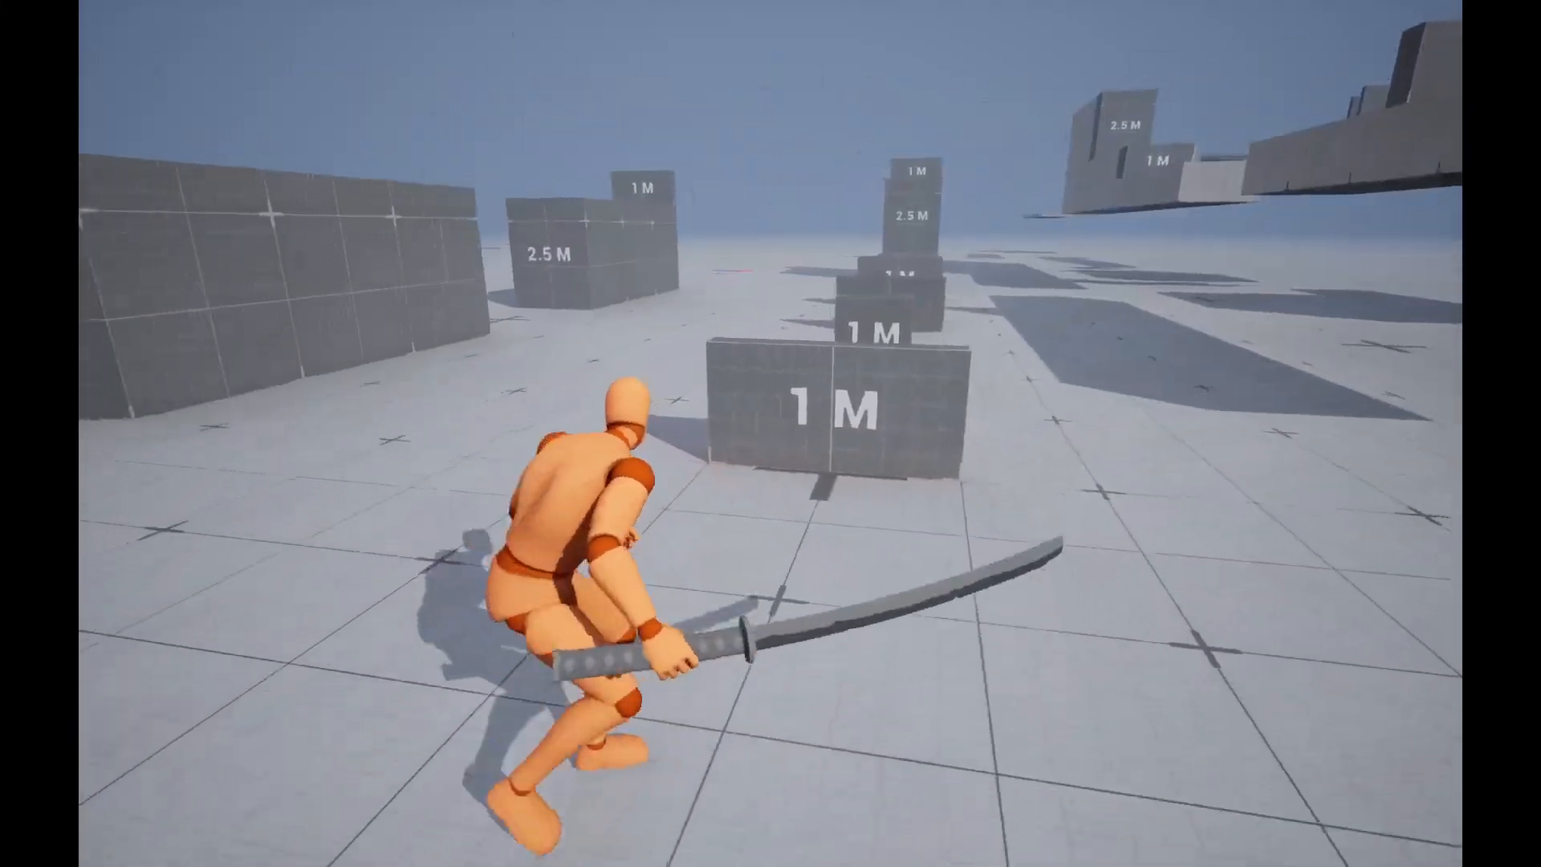
pyautogui.press('w')
pyautogui.press('space')
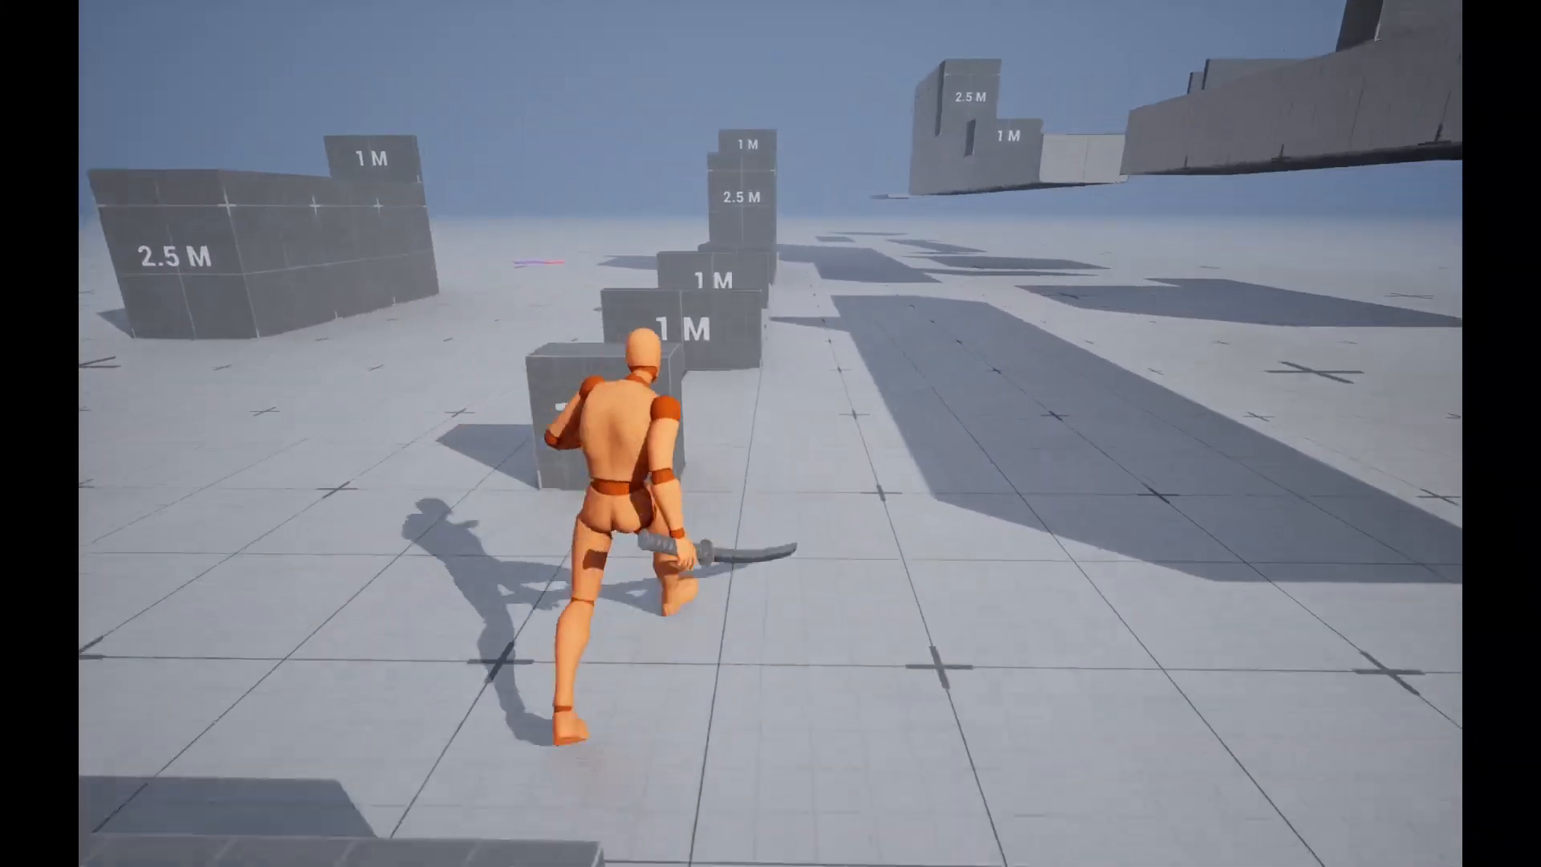
pyautogui.press('space')
pyautogui.press('space')
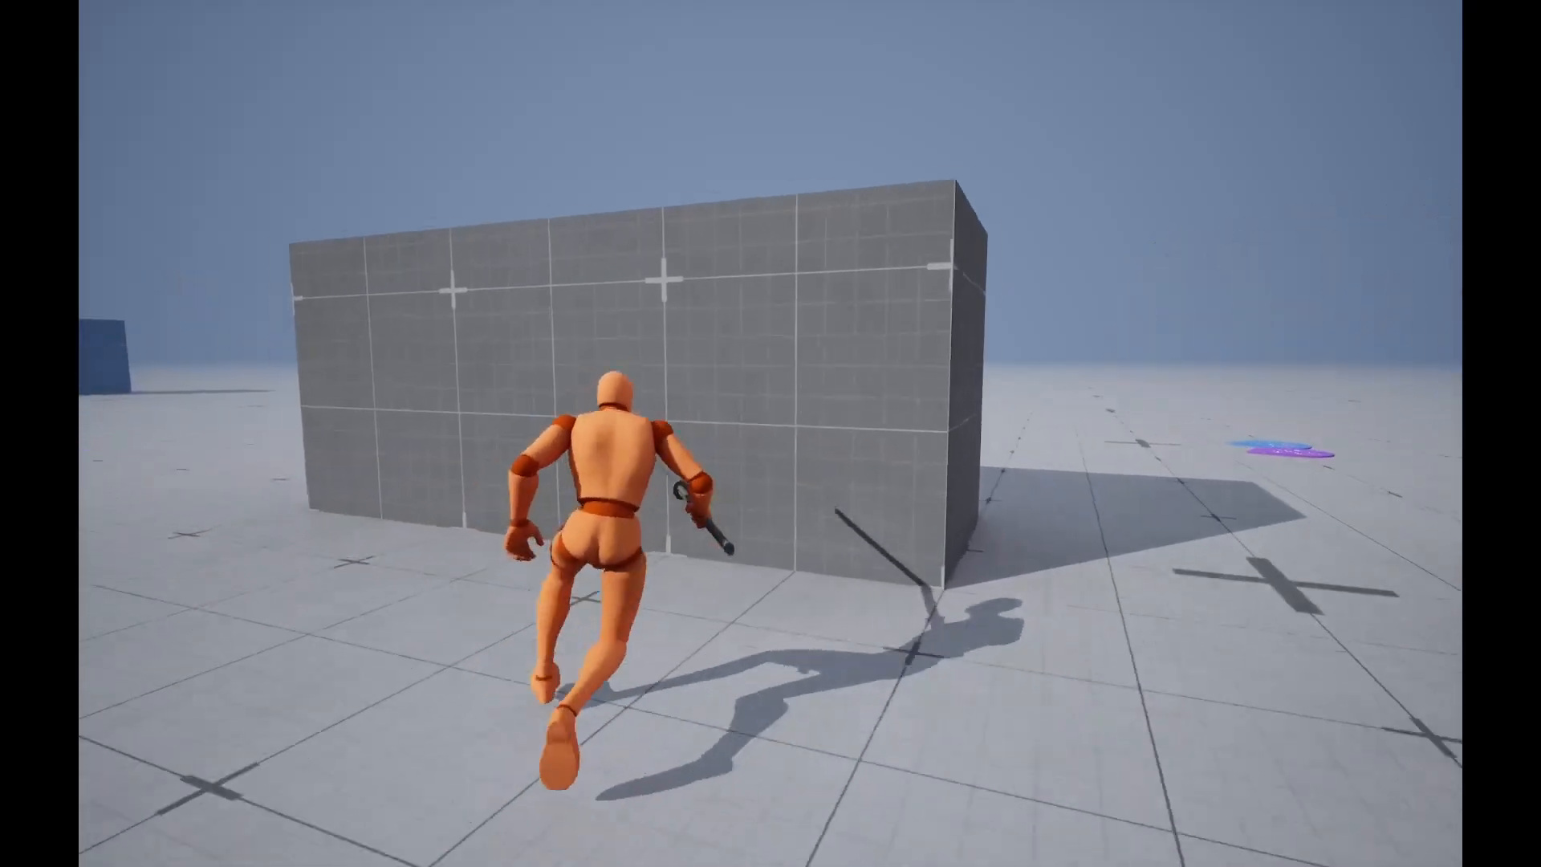
# Step: Climb the tall block with the katana, jump to the neighbouring 2.5 M block and run over its 1 M end wall
pyautogui.press('space')
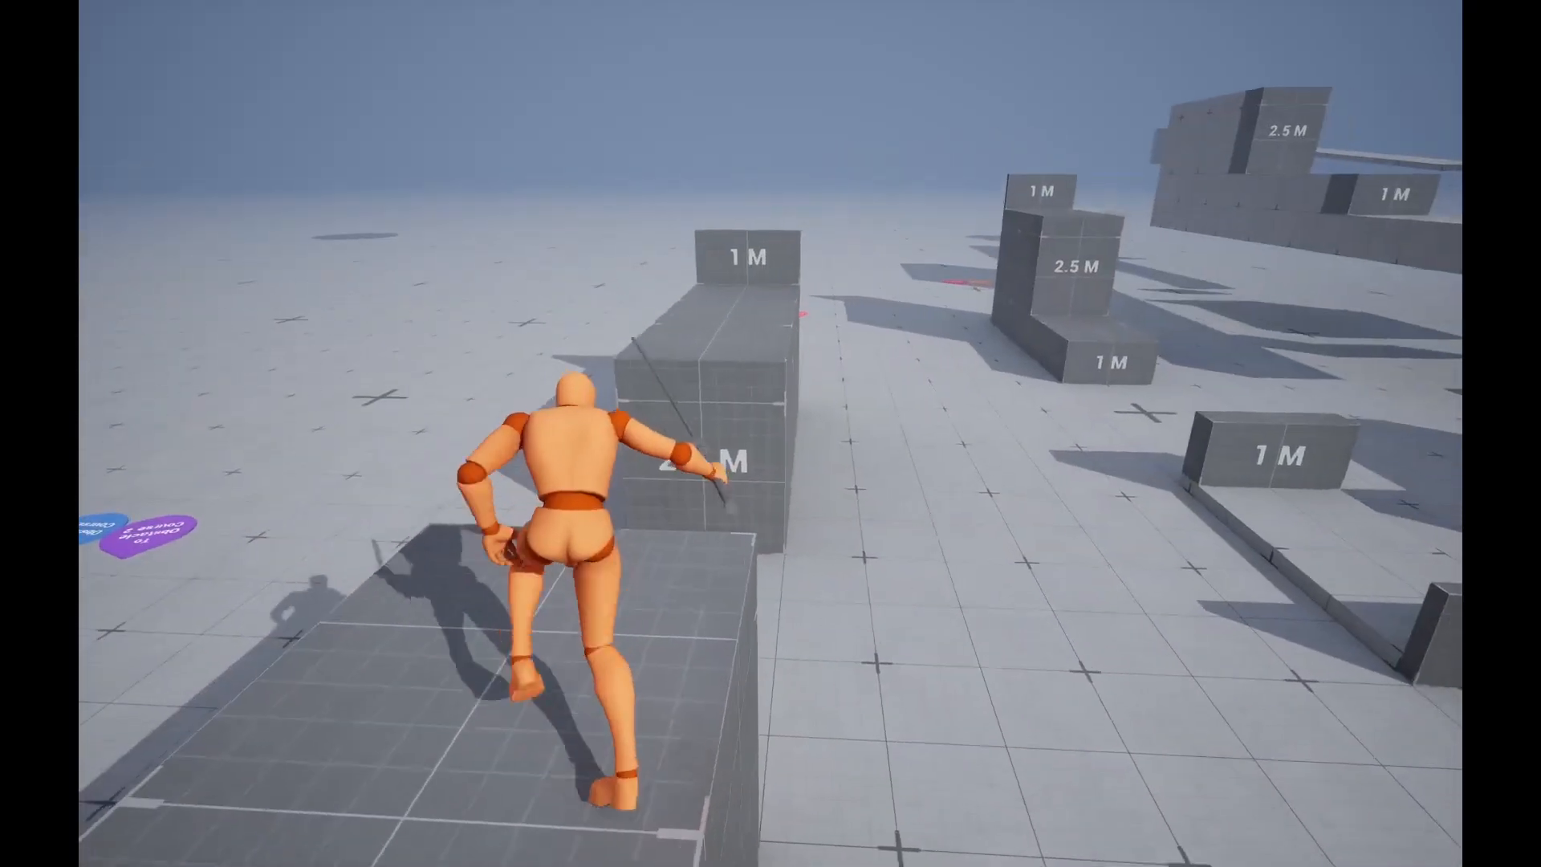
pyautogui.press('space')
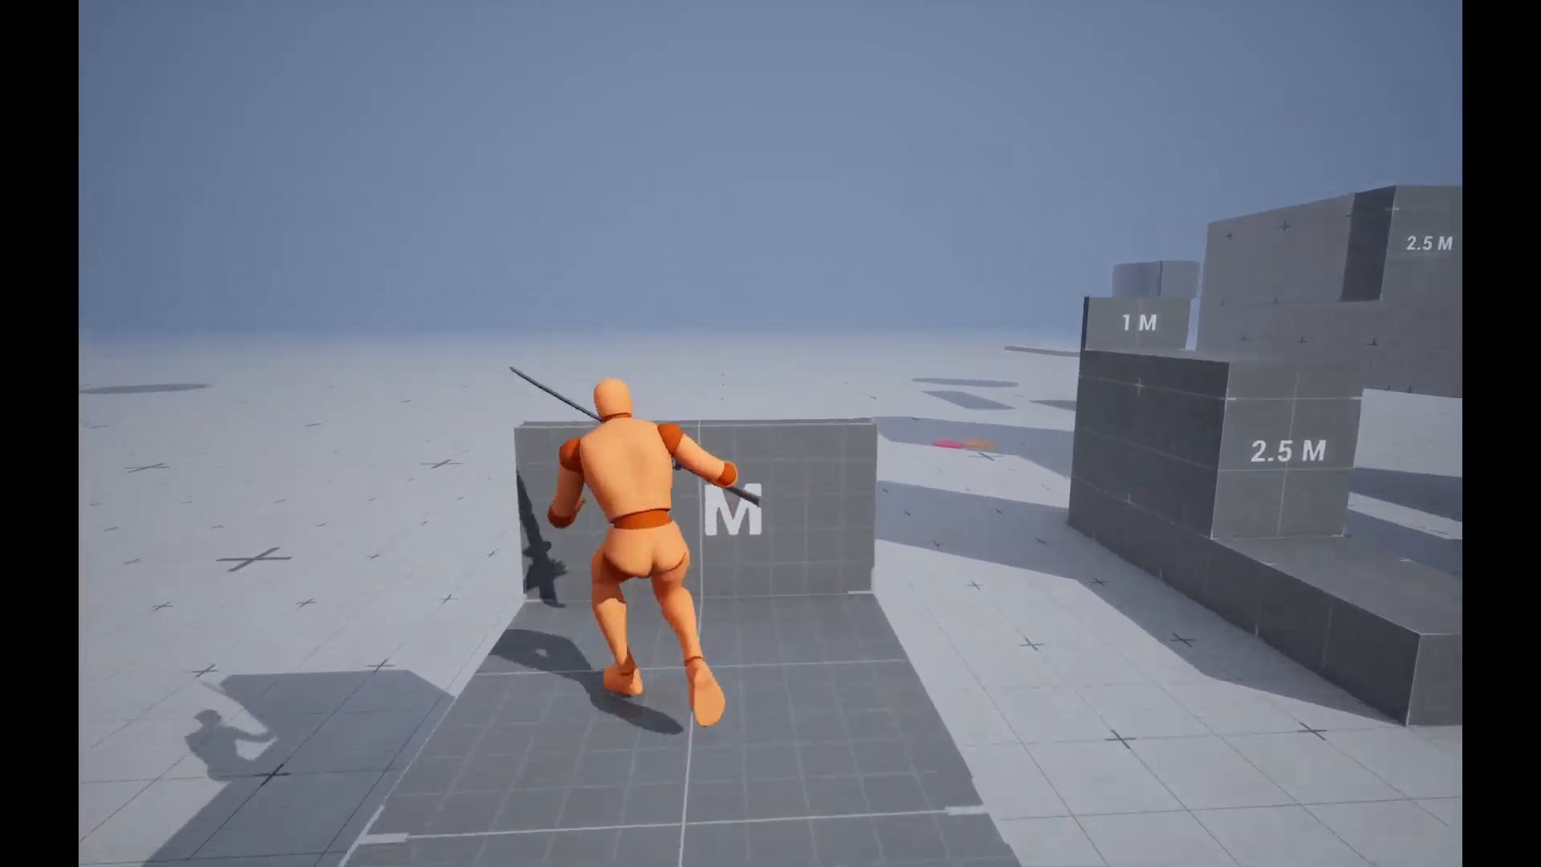
pyautogui.press('space')
pyautogui.press('w')
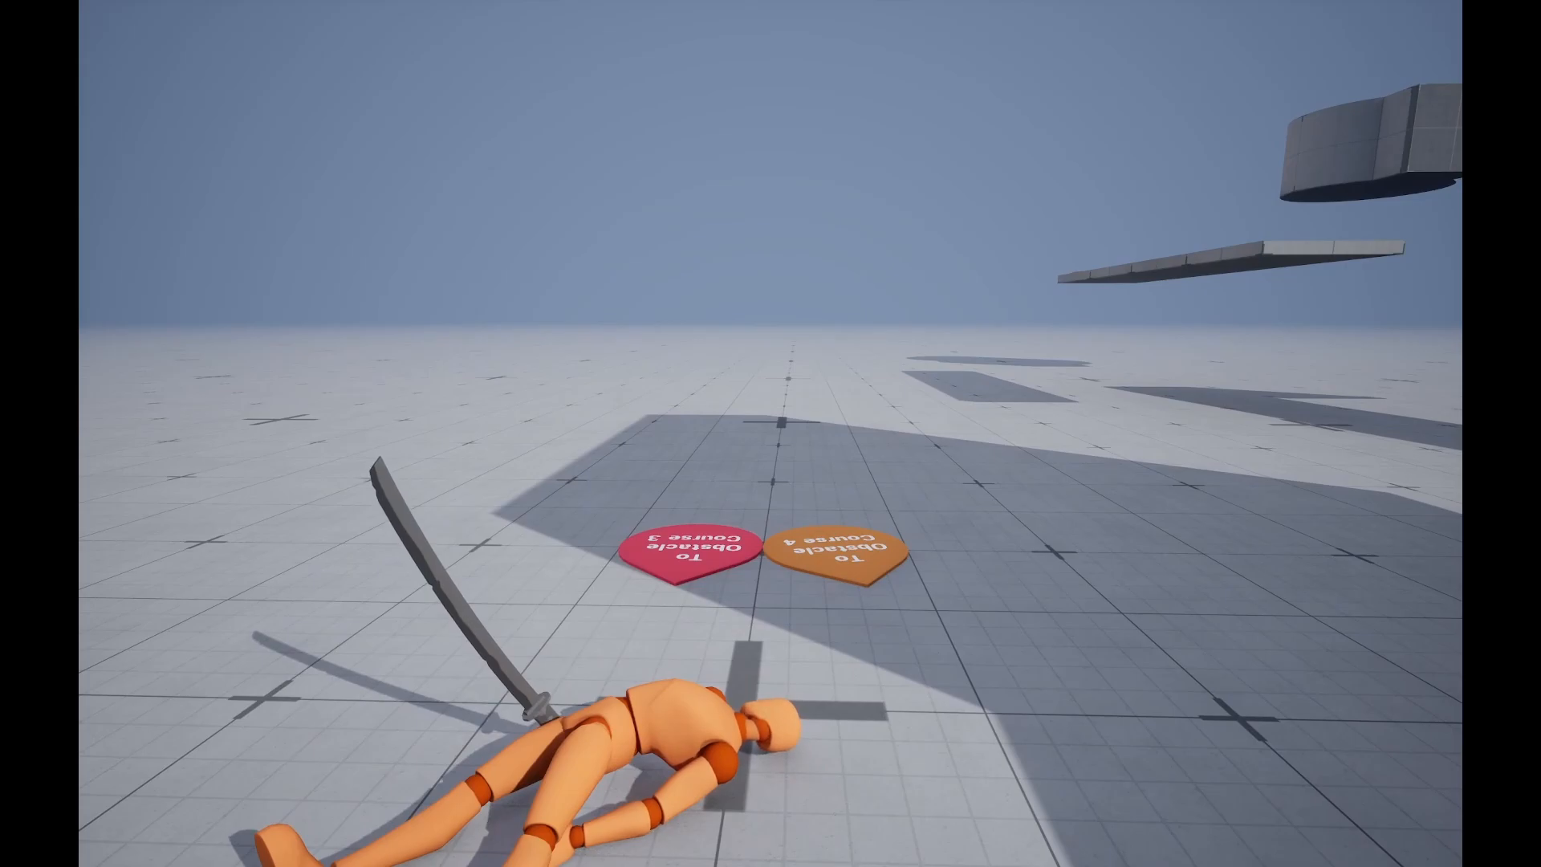
# Step: Stop the play session and restore the level viewport from fullscreen to the normal editor layout
pyautogui.press('Escape')
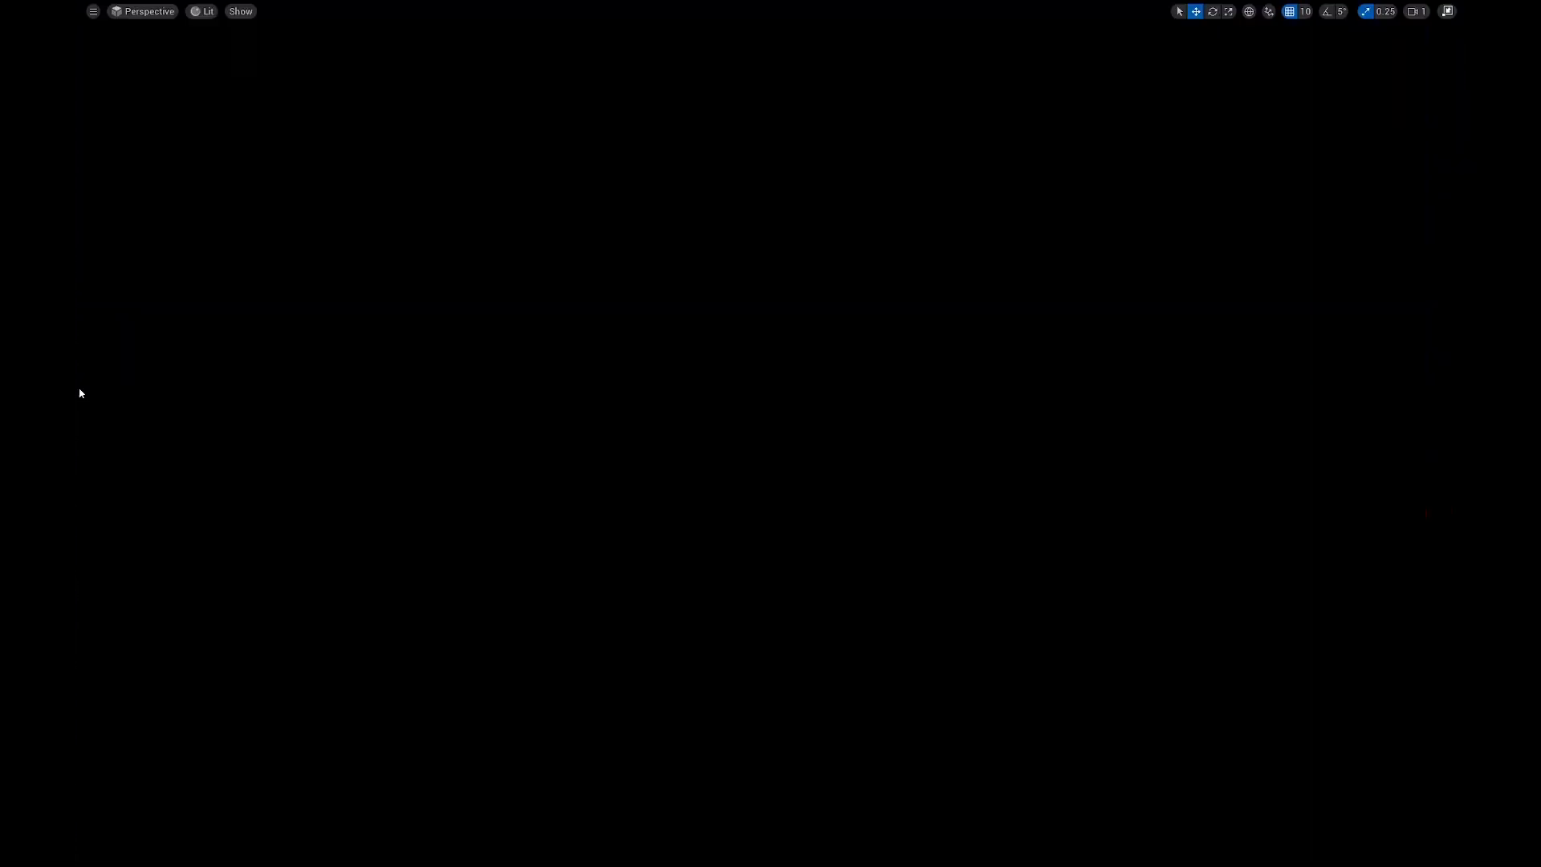
pyautogui.press('F11')
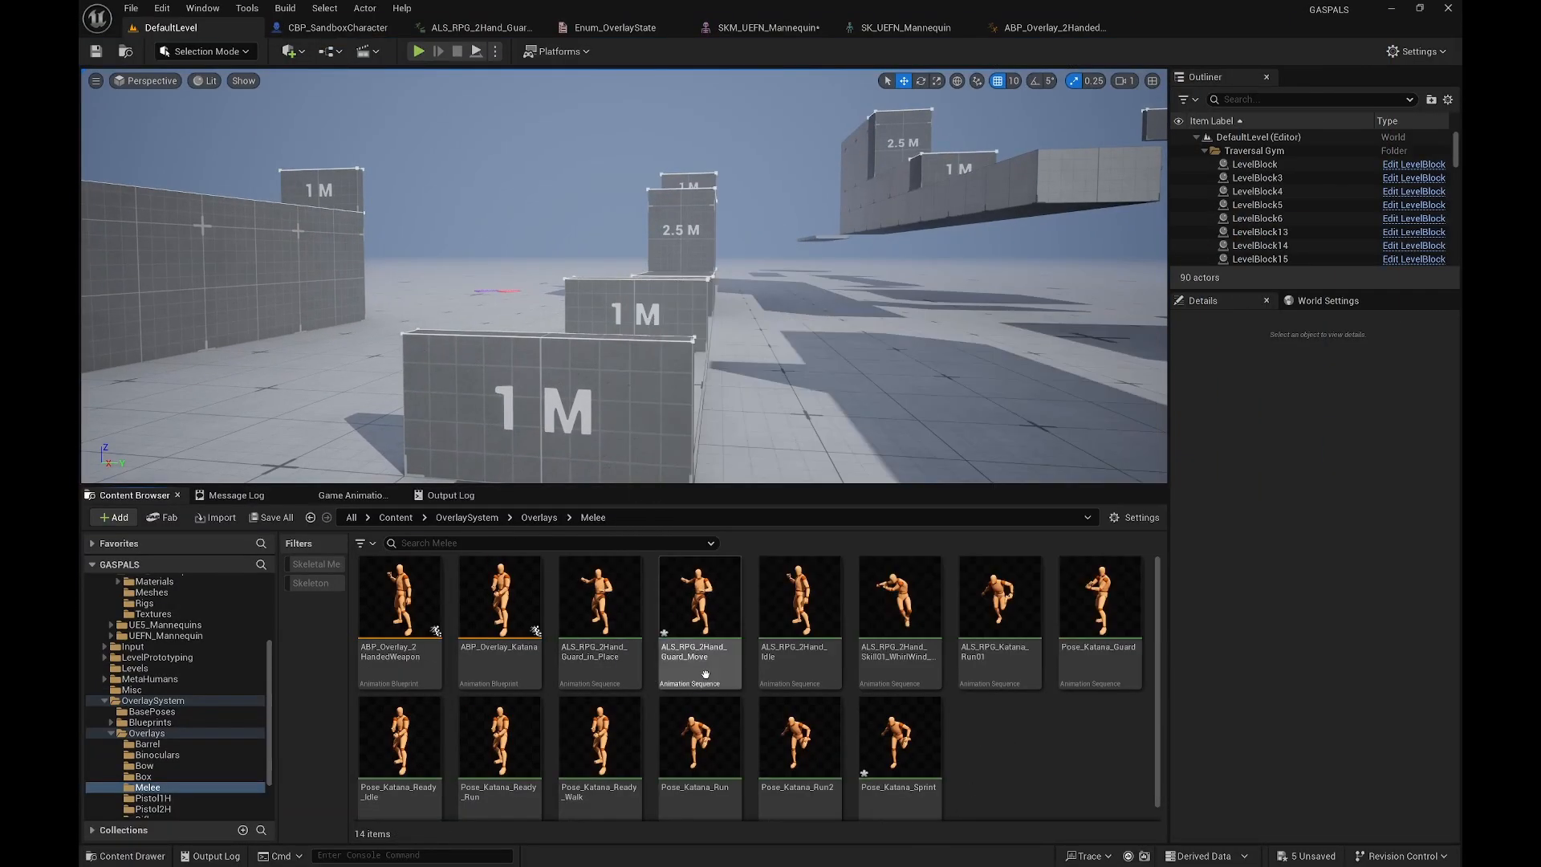
pyautogui.moveTo(706, 673)
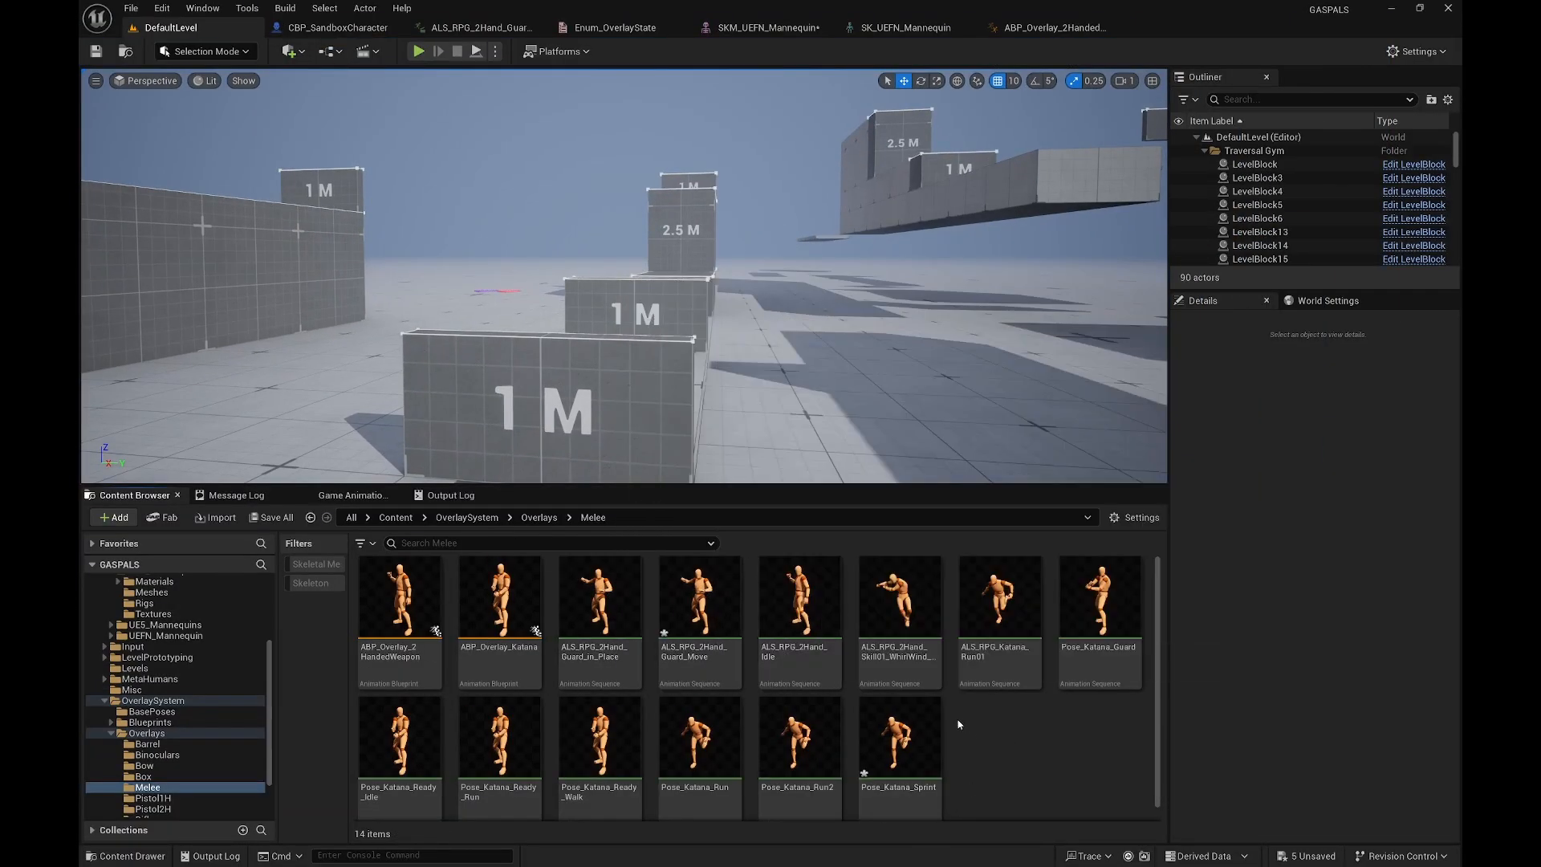